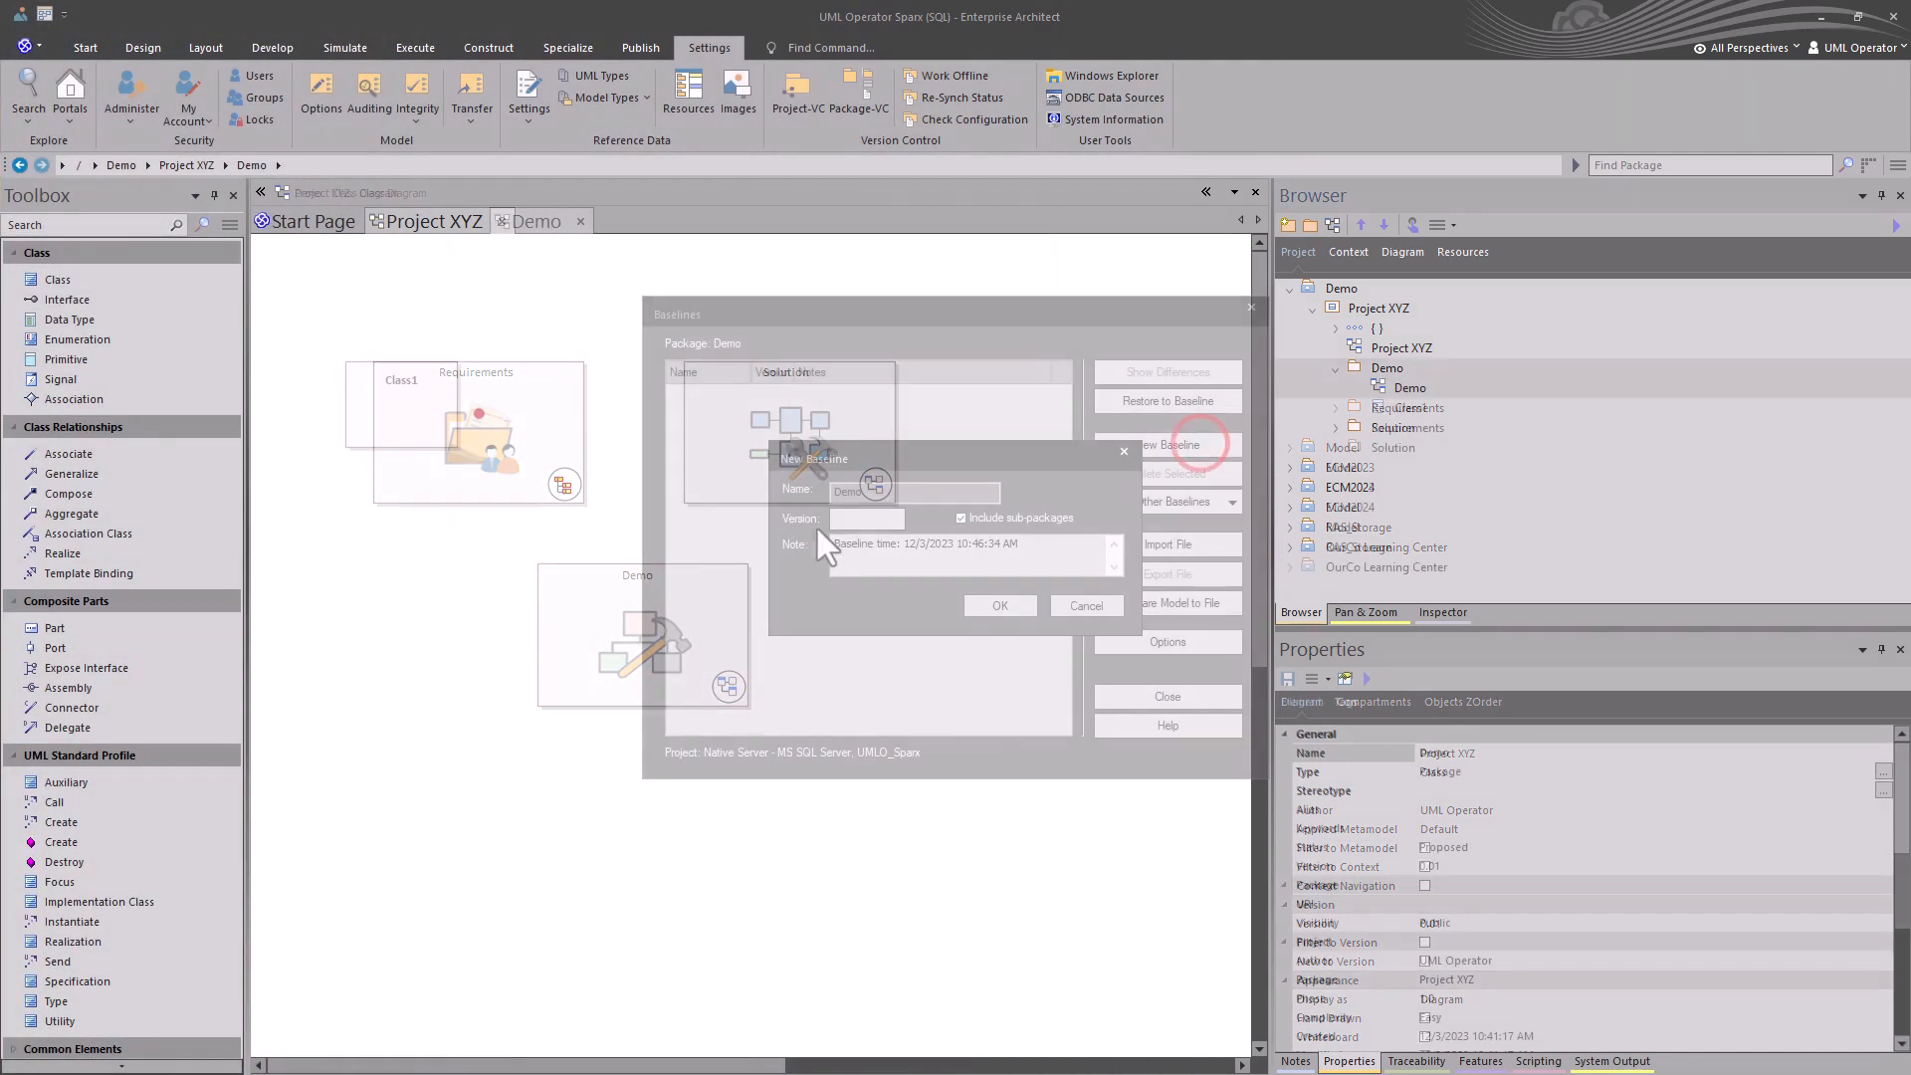
# Create a new baseline of the Demo package with version 0.01, including its sub-packages.
pyautogui.click(855, 517)
pyautogui.write('0.01')
pyautogui.click(999, 605)
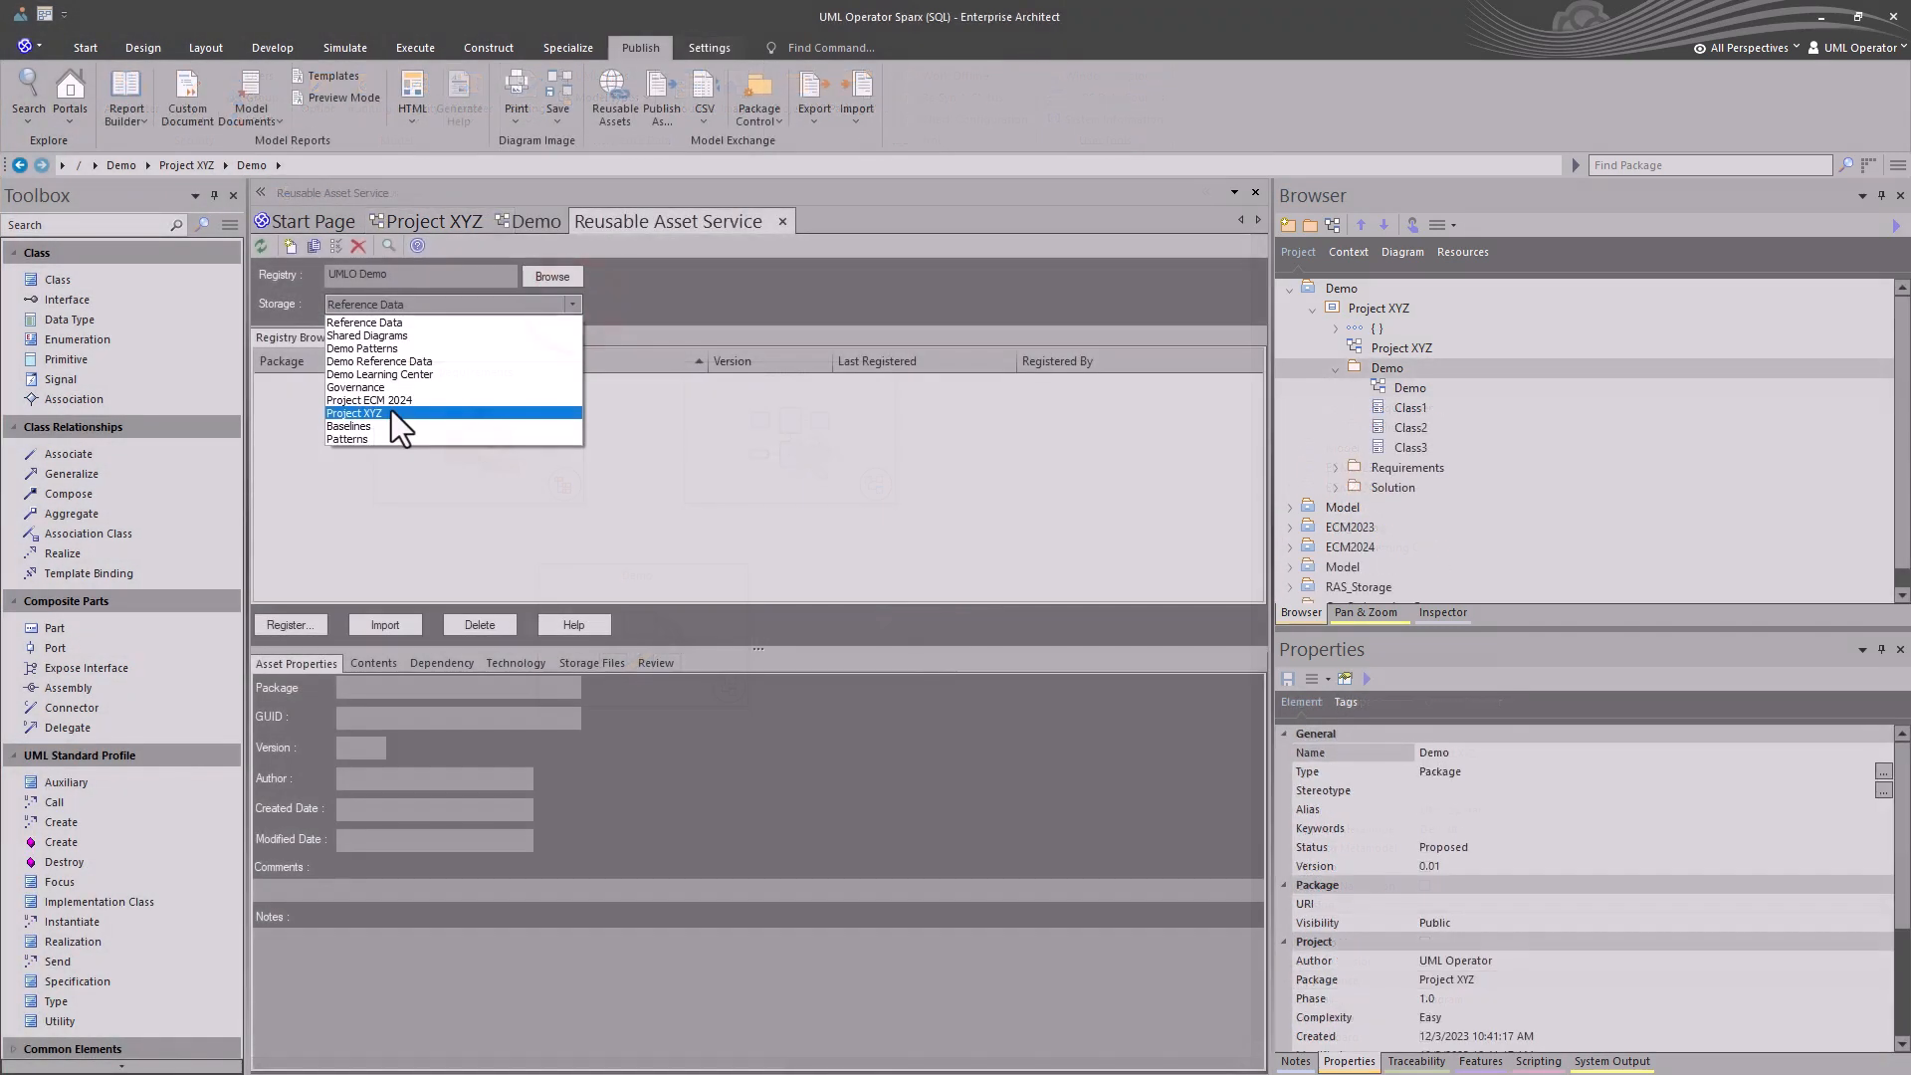
# Choose the Project XYZ storage in the Reusable Asset Service and start registering the Demo package there.
pyautogui.click(388, 410)
pyautogui.click(1383, 368)
pyautogui.click(291, 624)
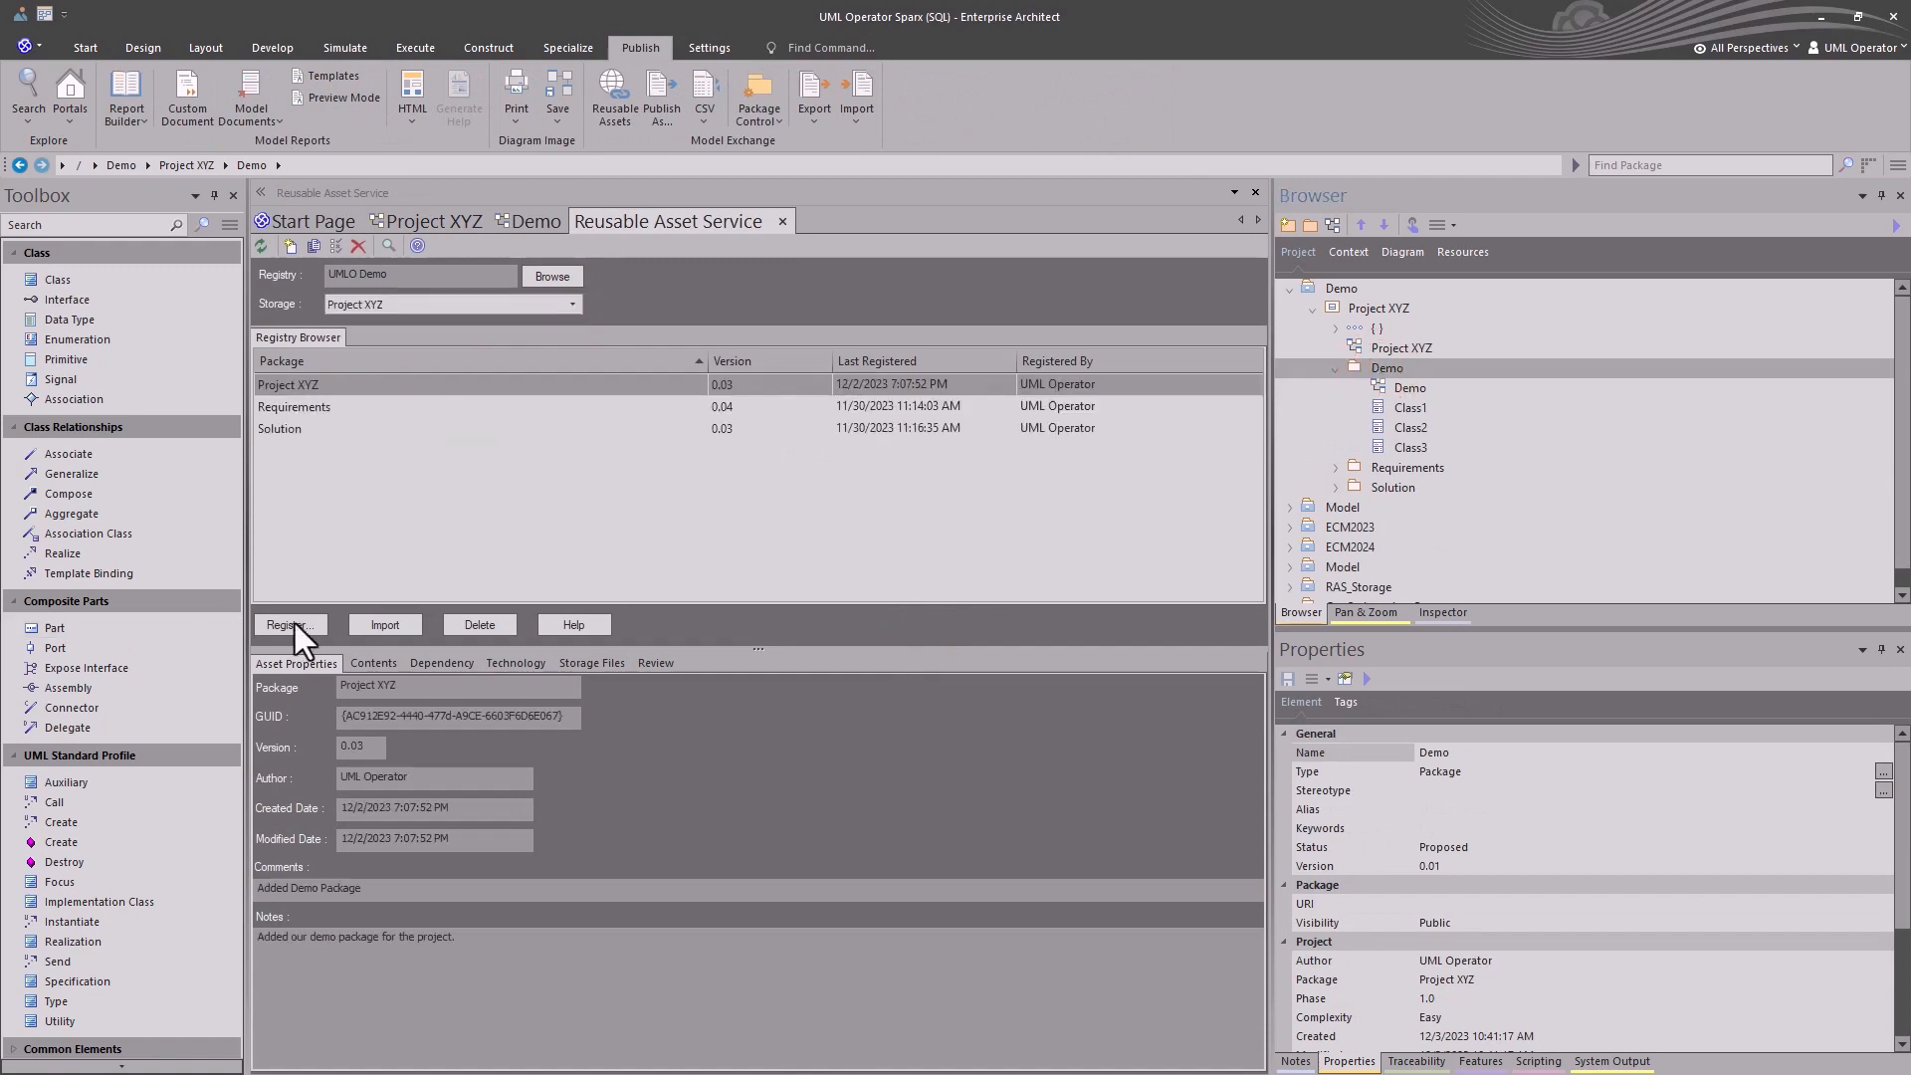
pyautogui.click(880, 441)
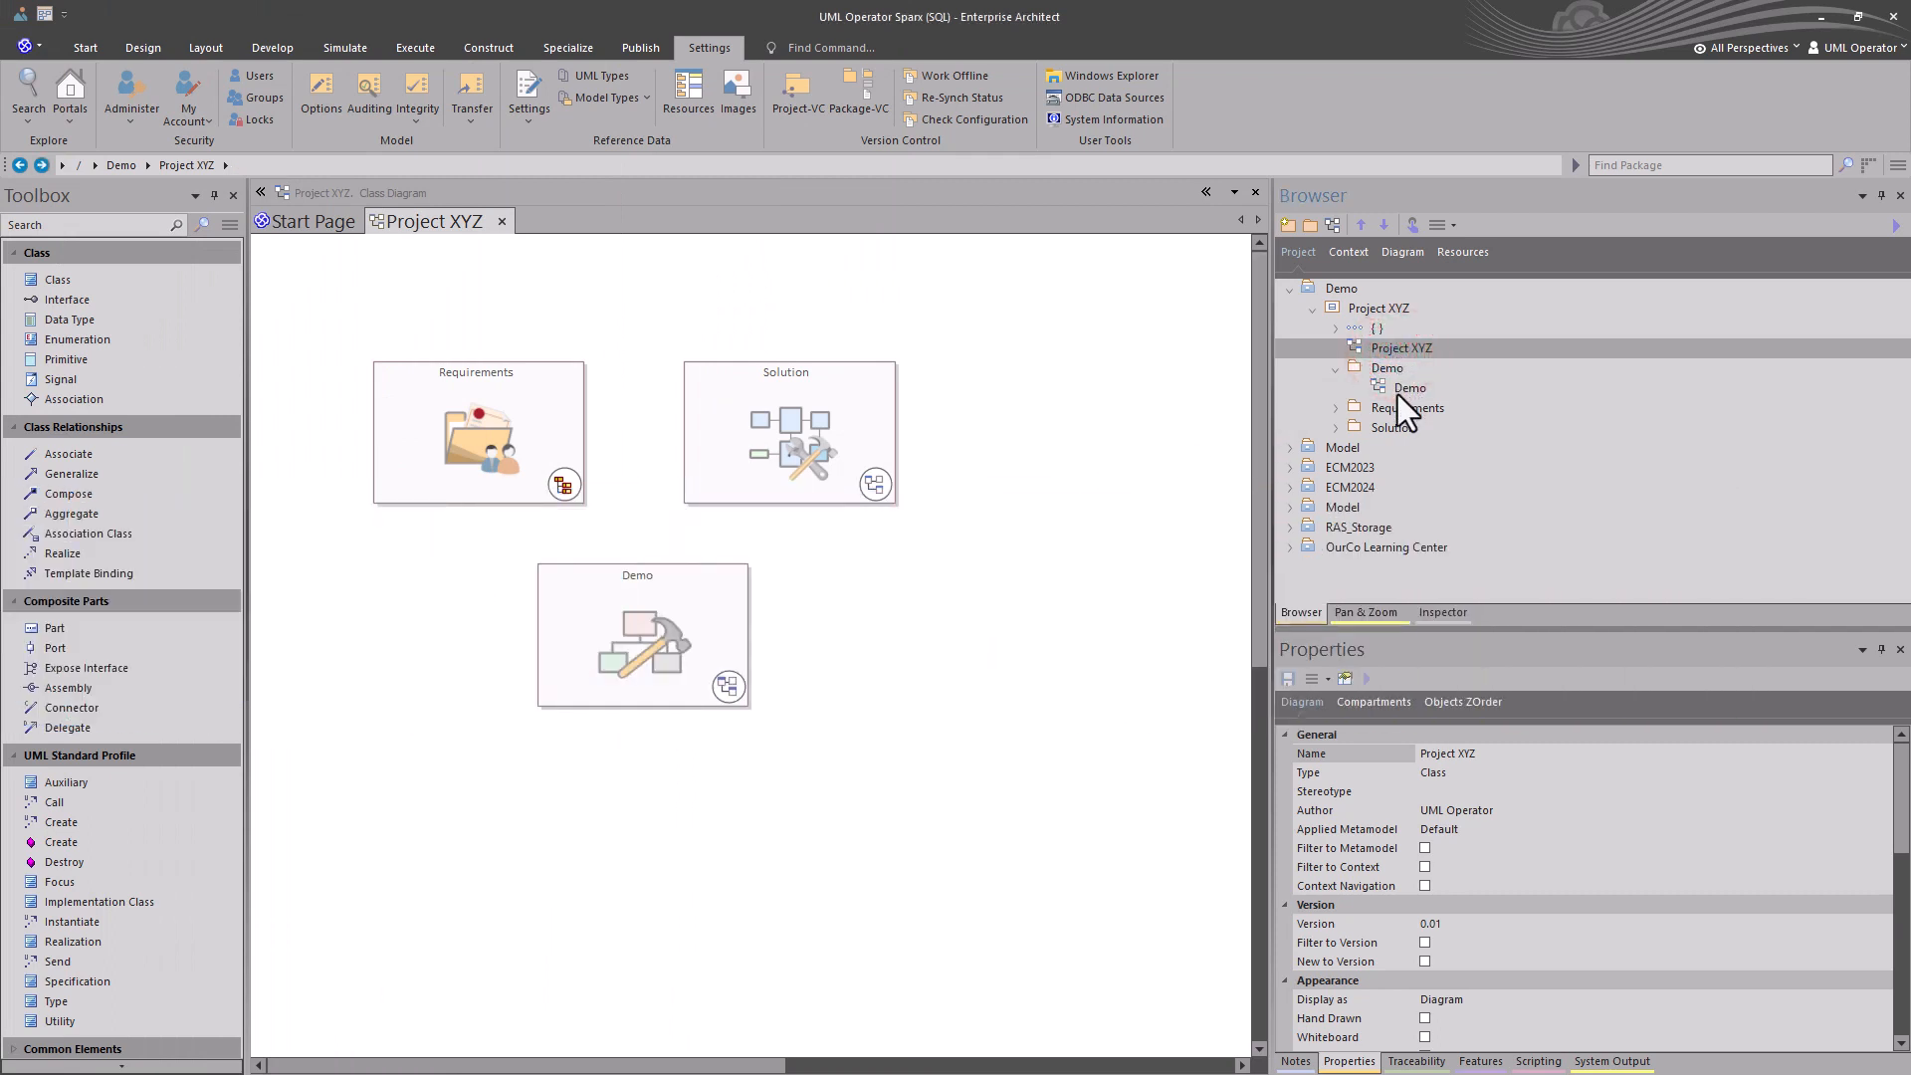
# Open the Demo package's Demo diagram, add a class in its upper-left area, and save the diagram.
pyautogui.click(1387, 371)
pyautogui.doubleClick(1399, 388)
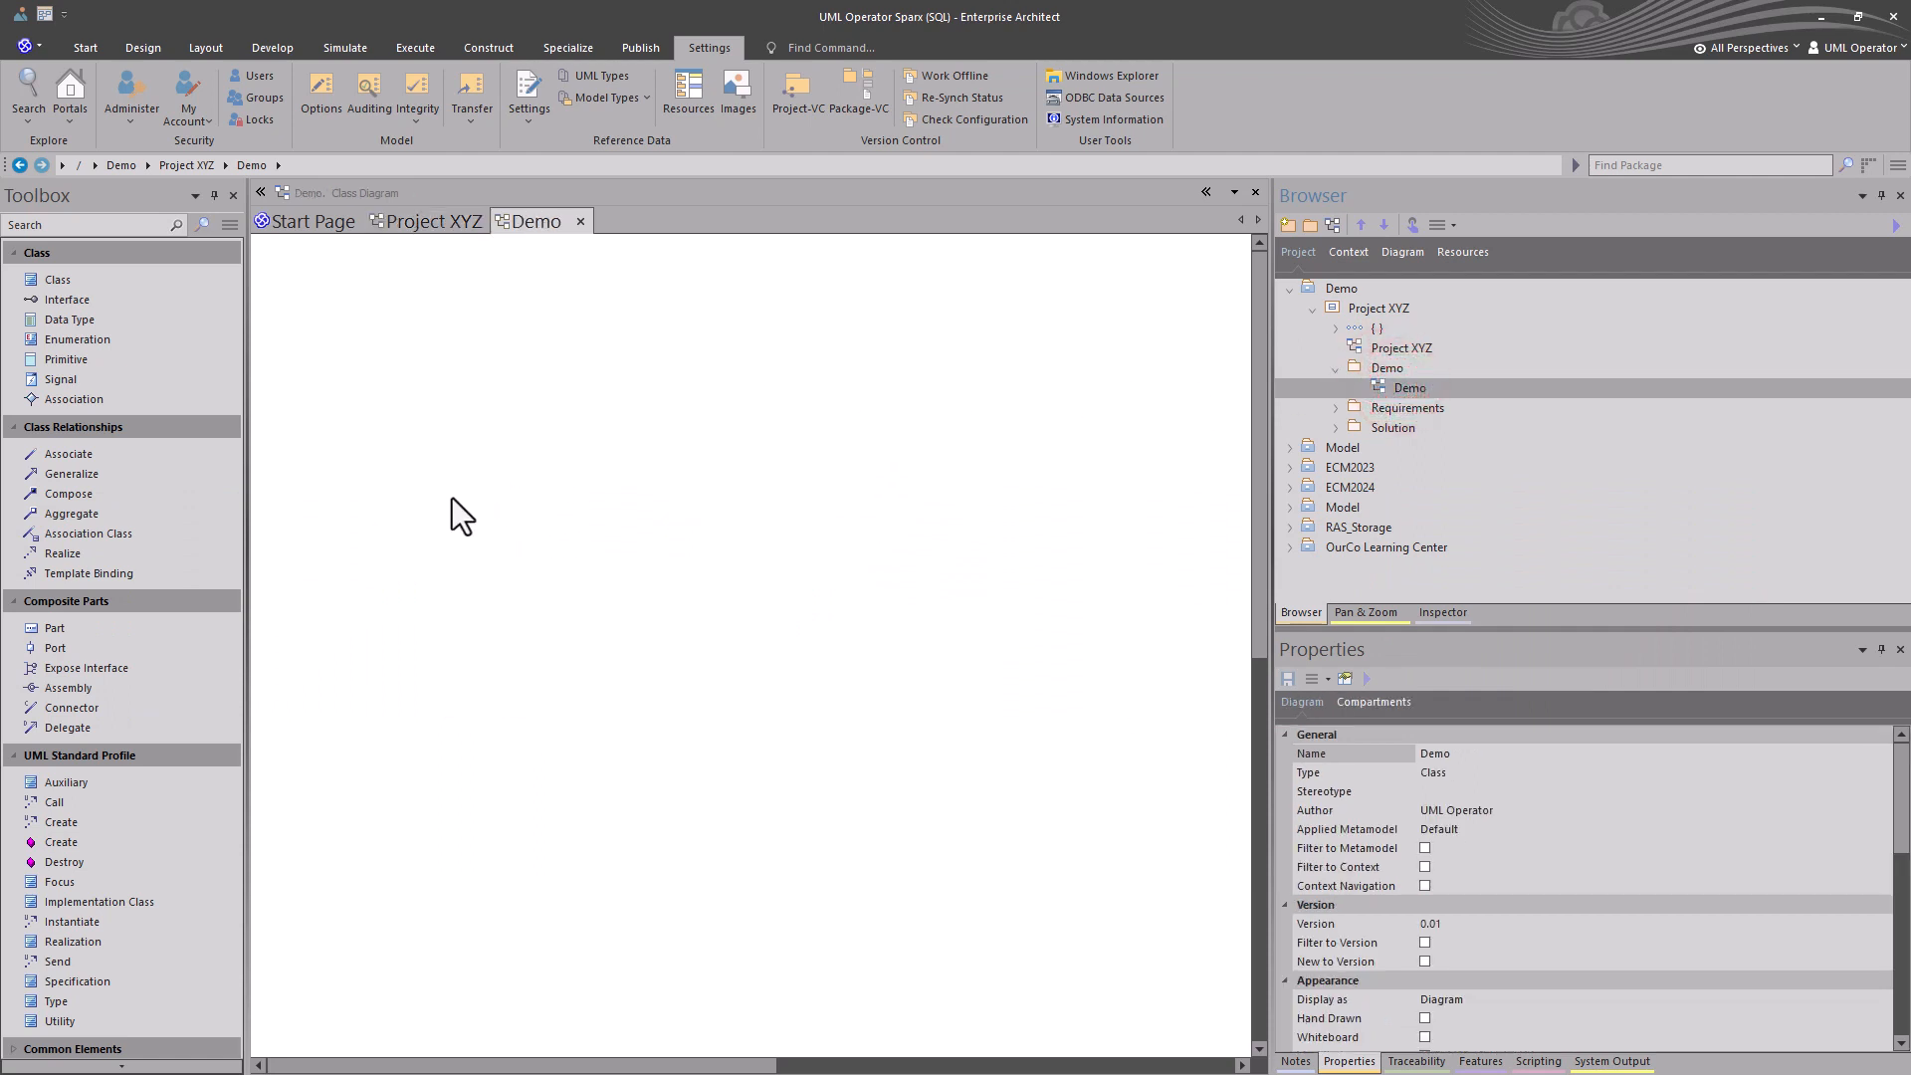
pyautogui.click(79, 281)
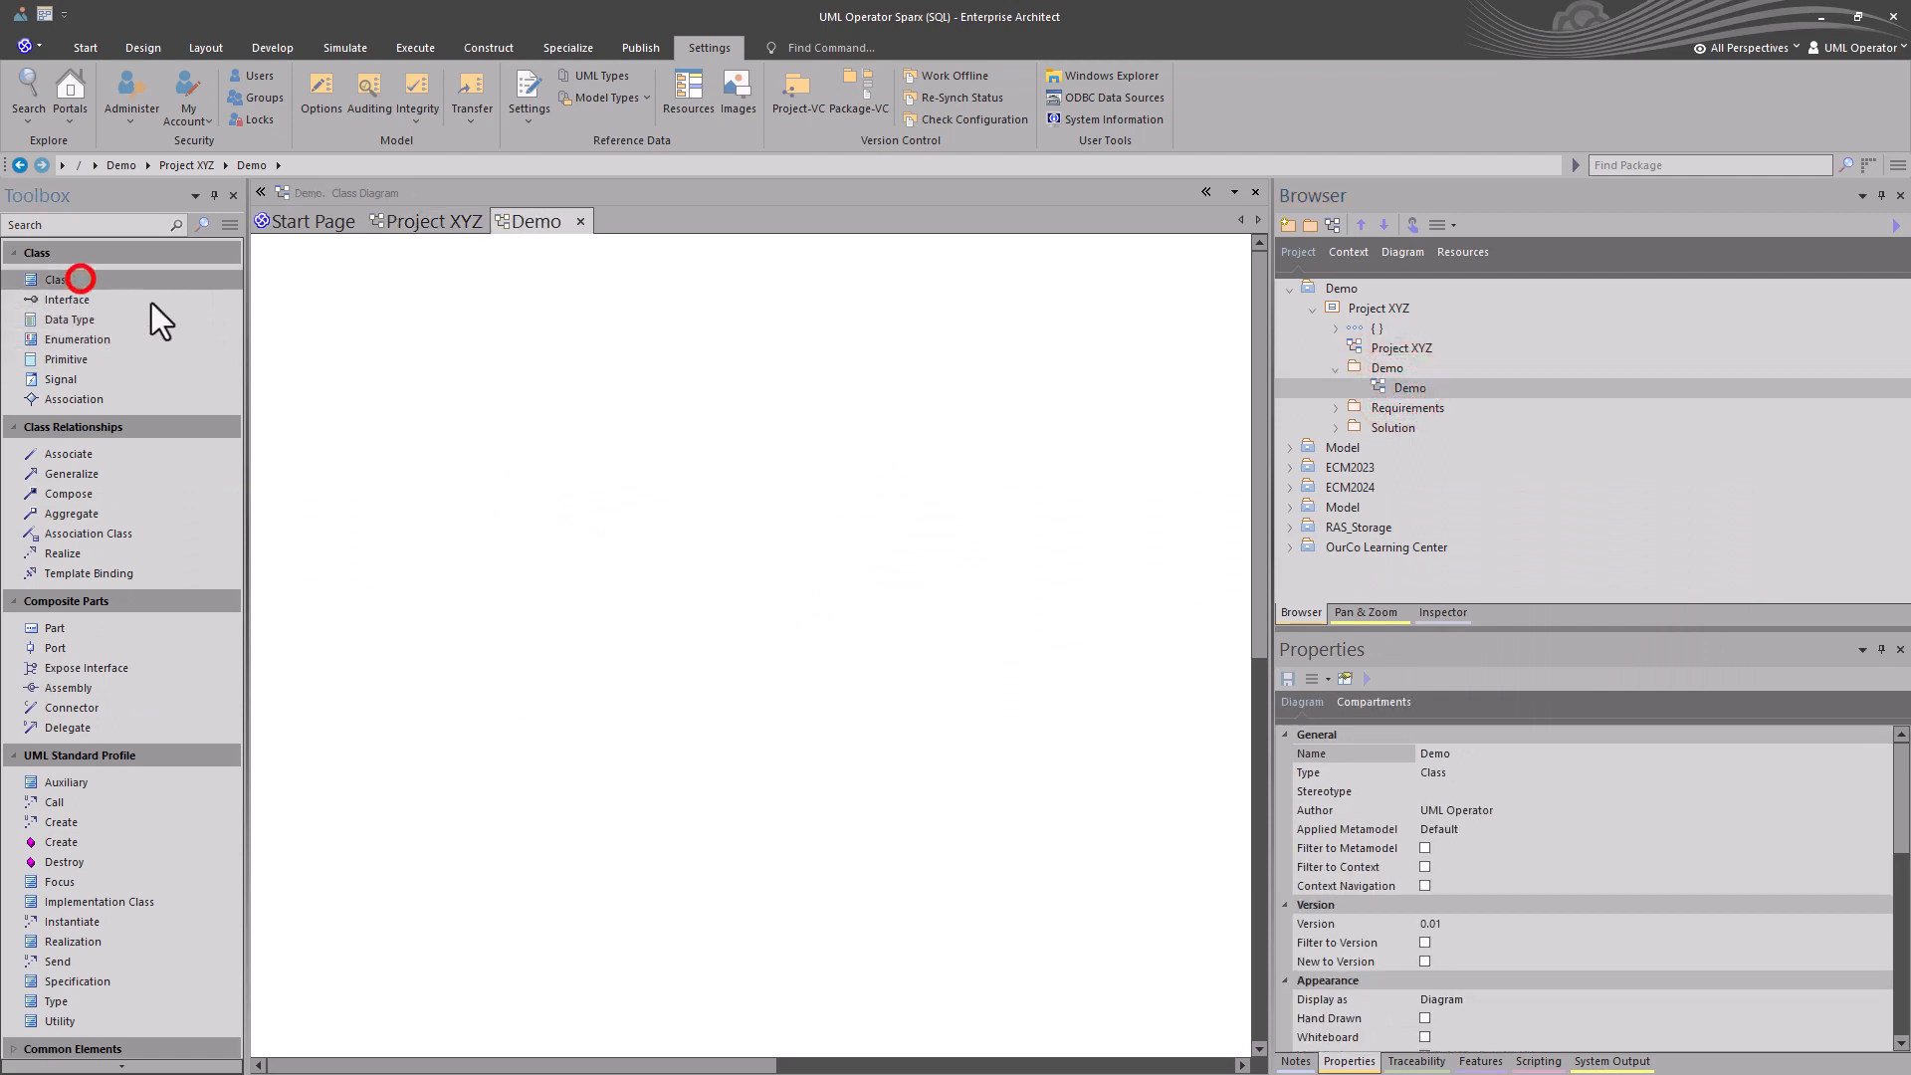
pyautogui.click(346, 364)
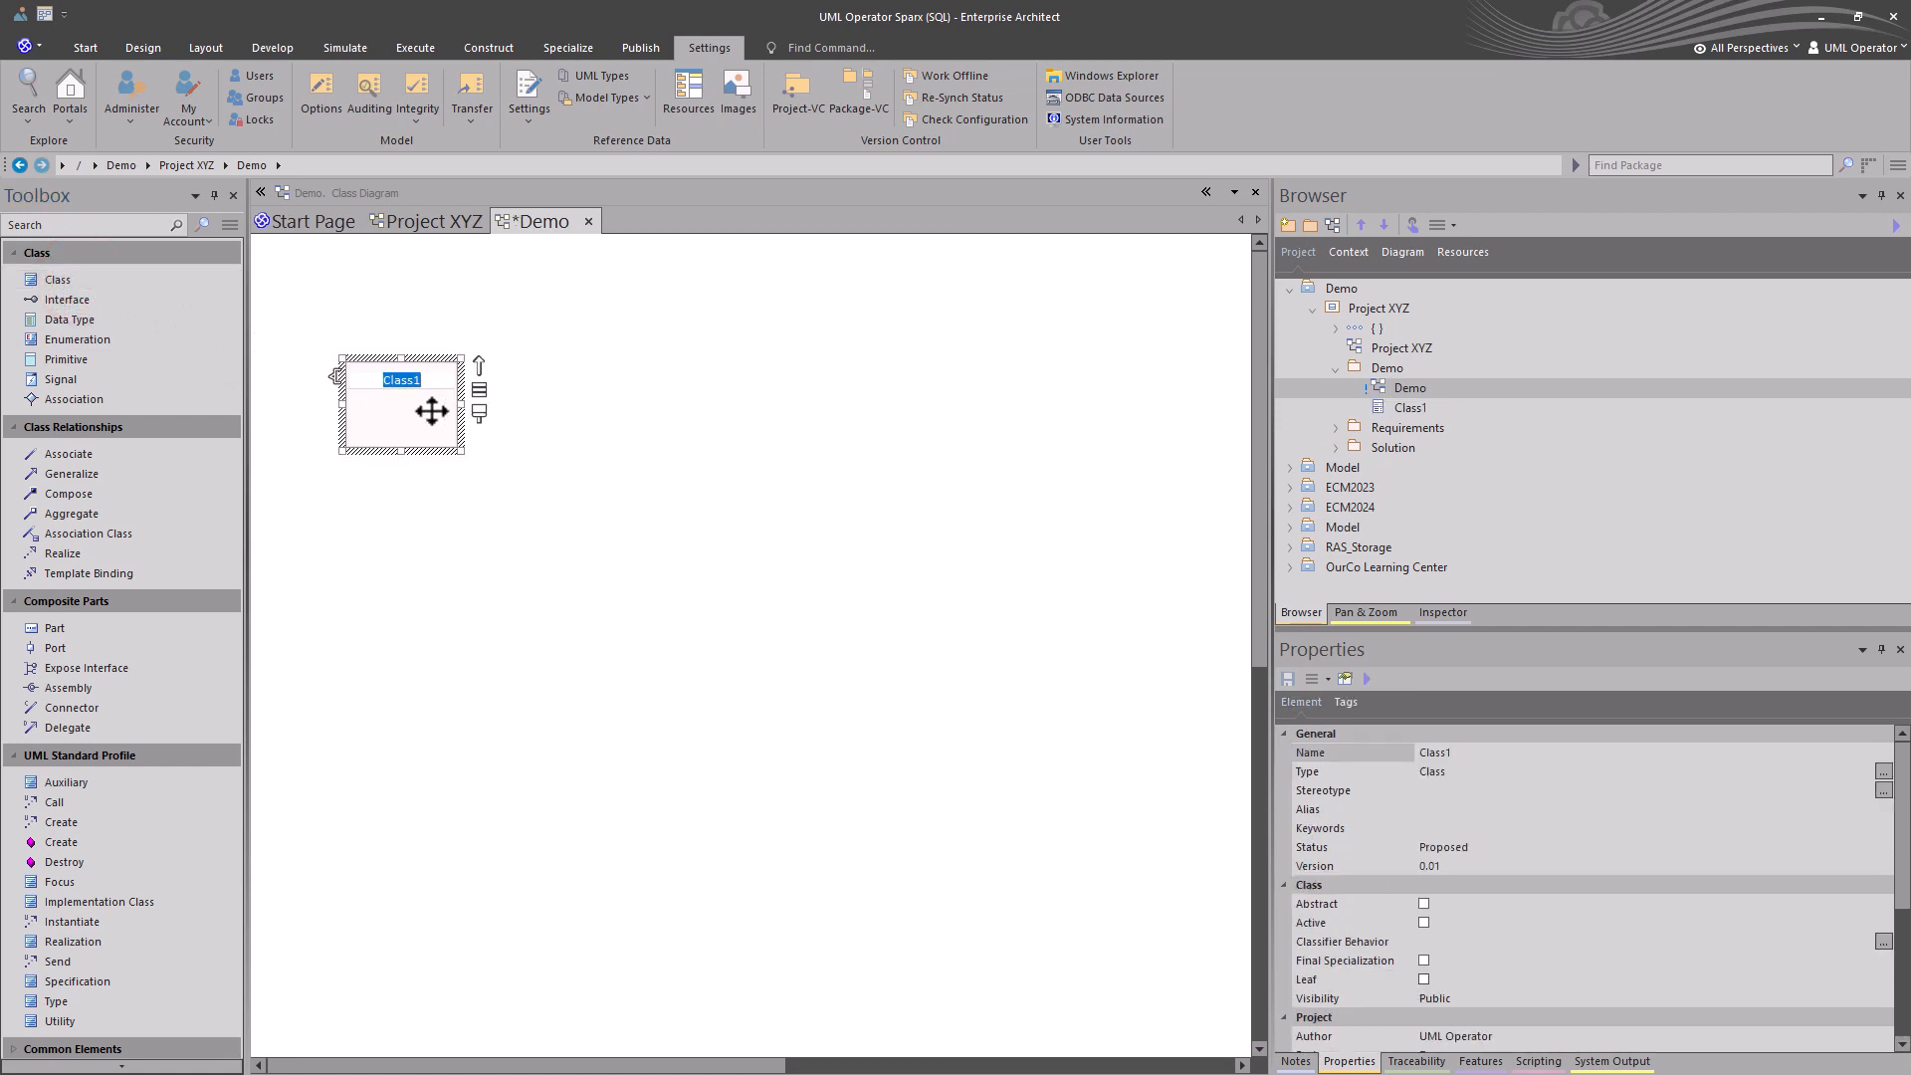
pyautogui.click(446, 499)
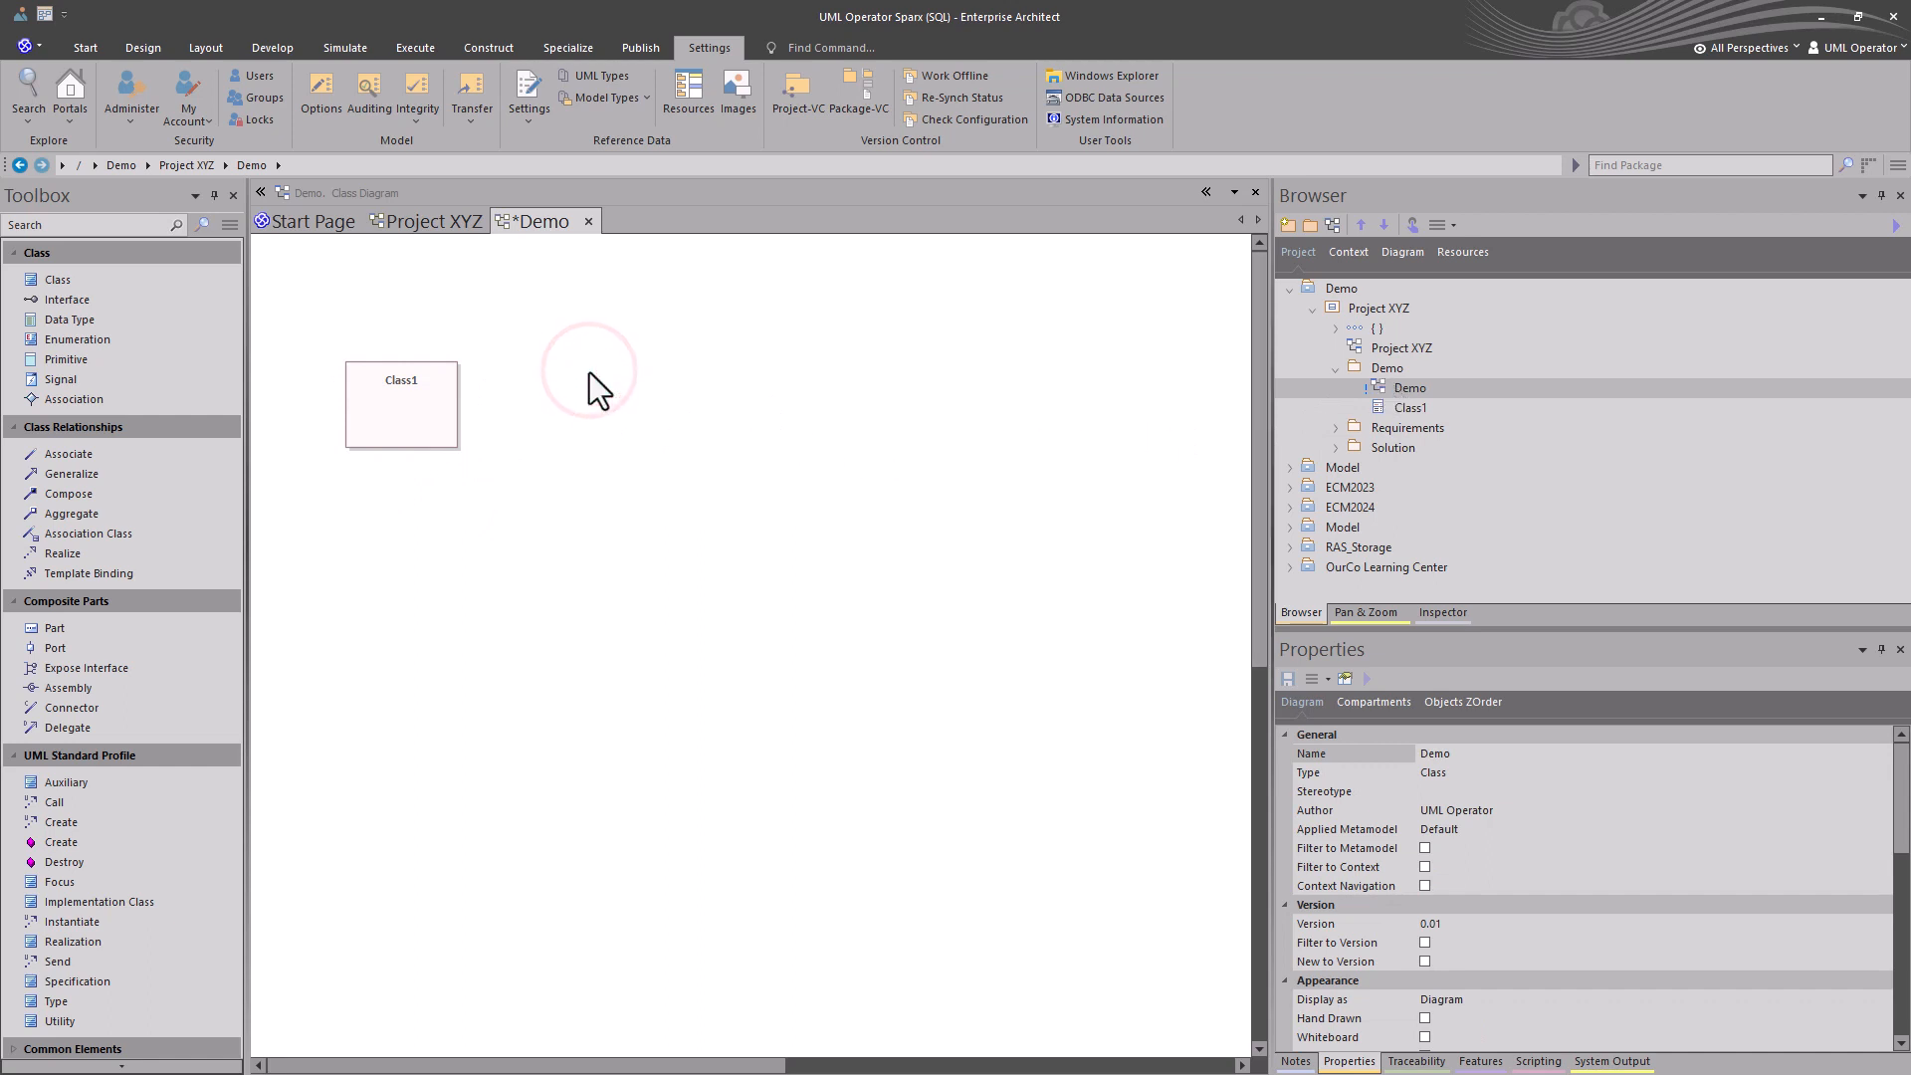
pyautogui.hotkey('ctrl', 's')
# Create a baseline of the Demo package as version 0.01, including sub-packages, and close the package's baselines.
pyautogui.click(1377, 368)
pyautogui.hotkey('ctrl', 'alt', 'b')
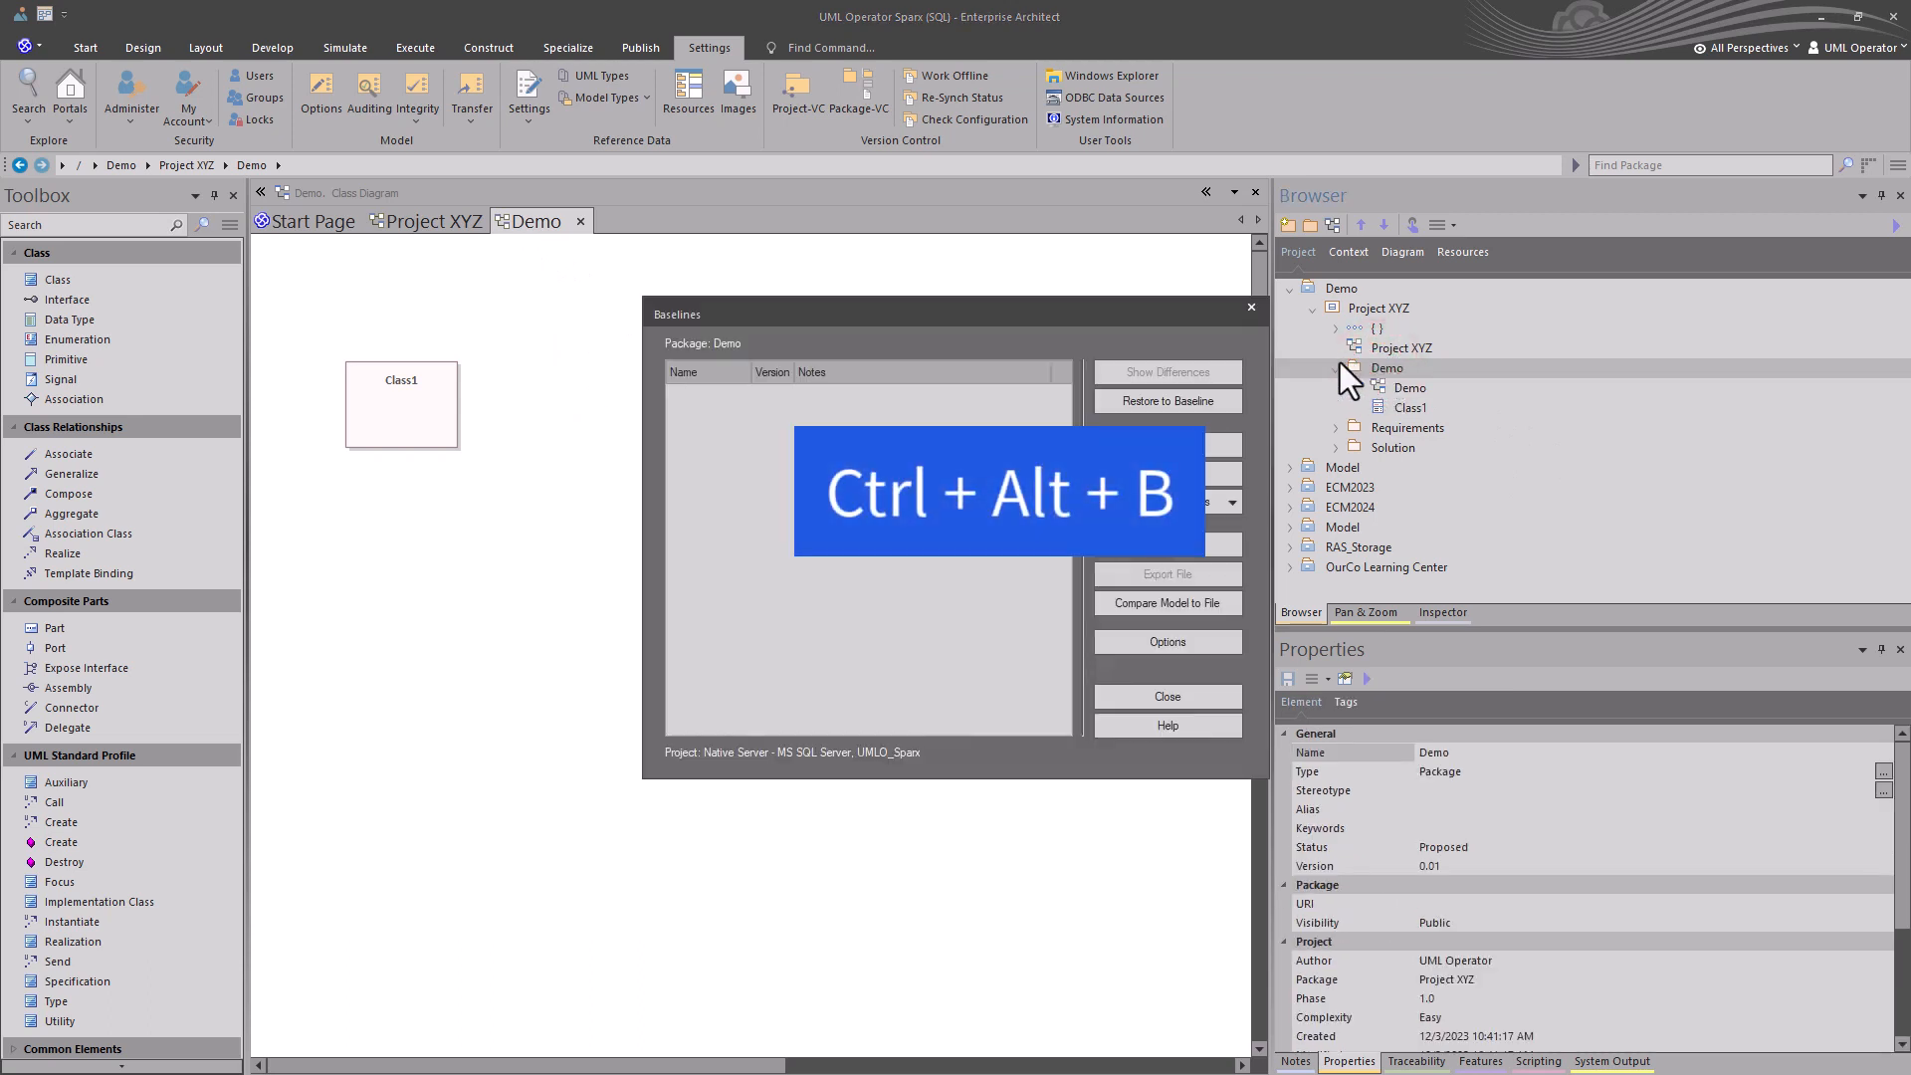
pyautogui.click(1209, 448)
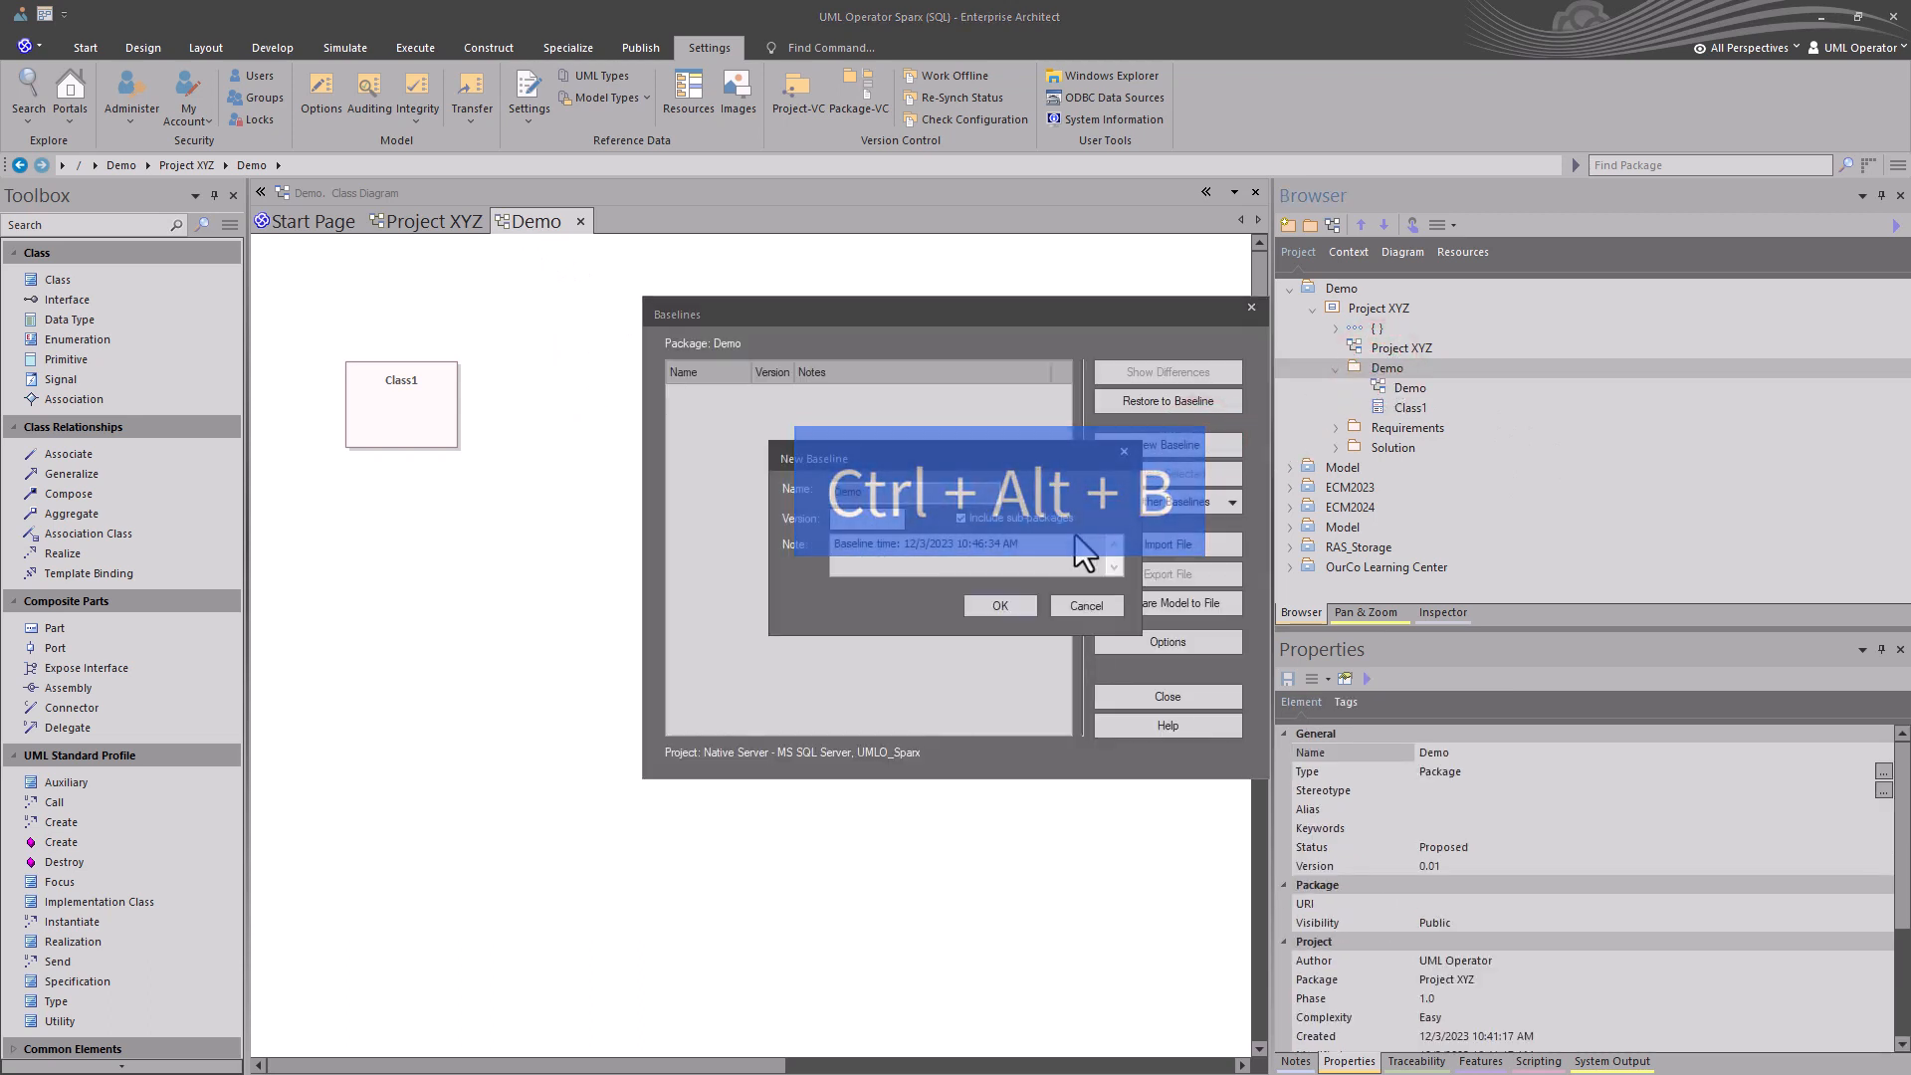
pyautogui.click(856, 518)
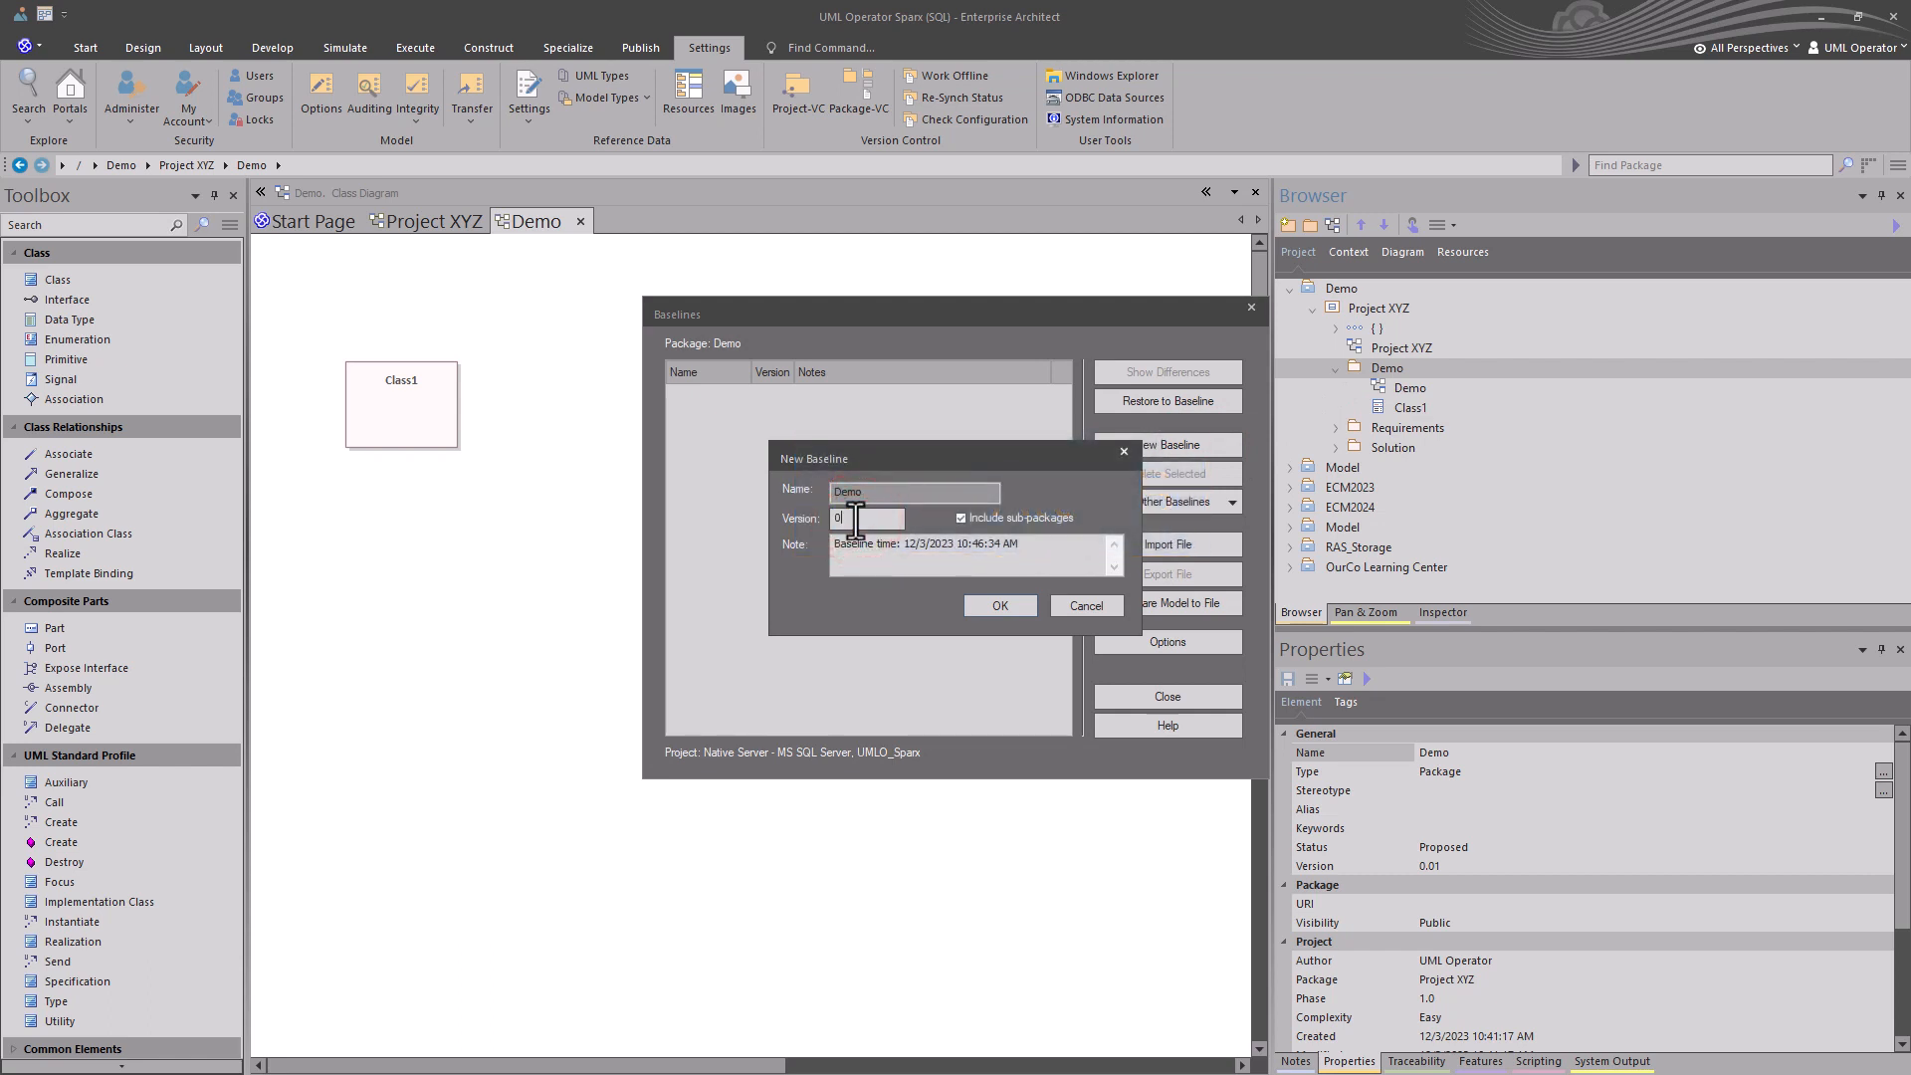
pyautogui.write('0.01')
pyautogui.click(999, 606)
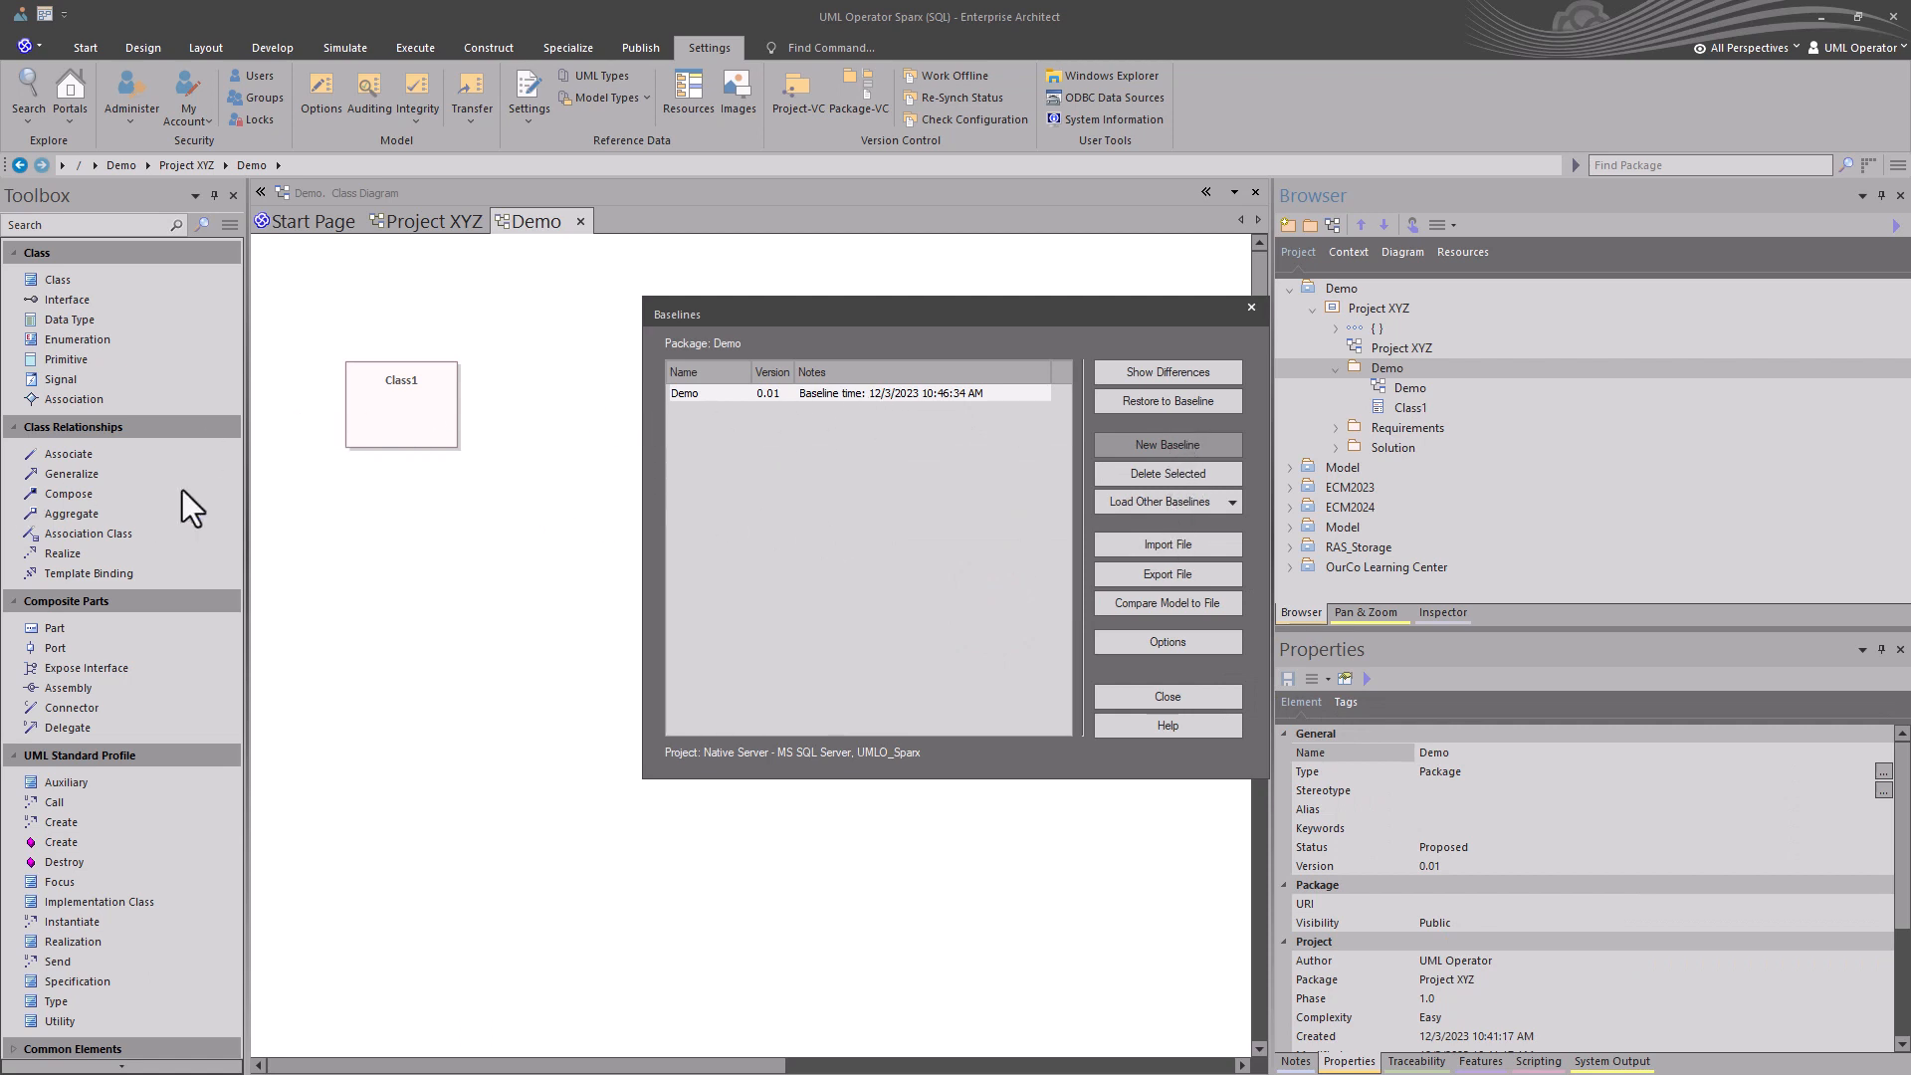
pyautogui.hotkey('ctrl', '2')
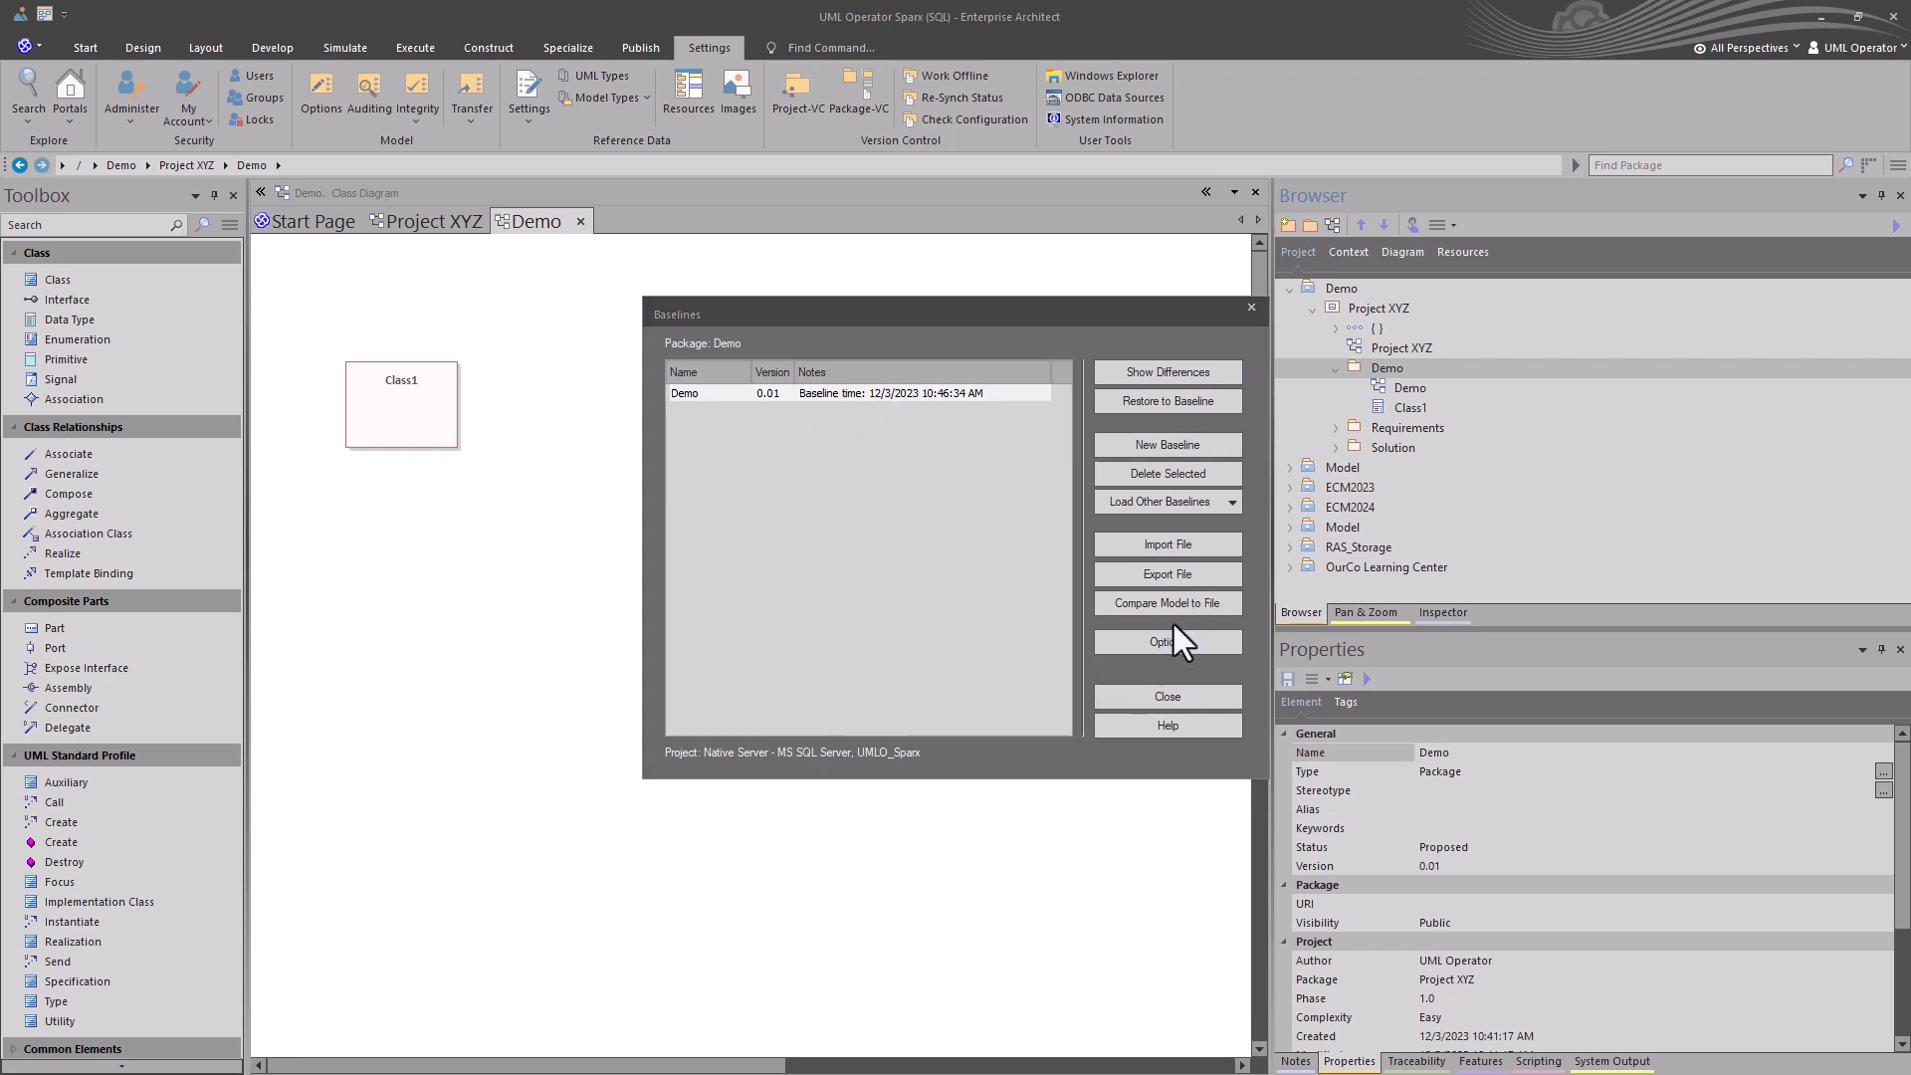
pyautogui.click(1149, 690)
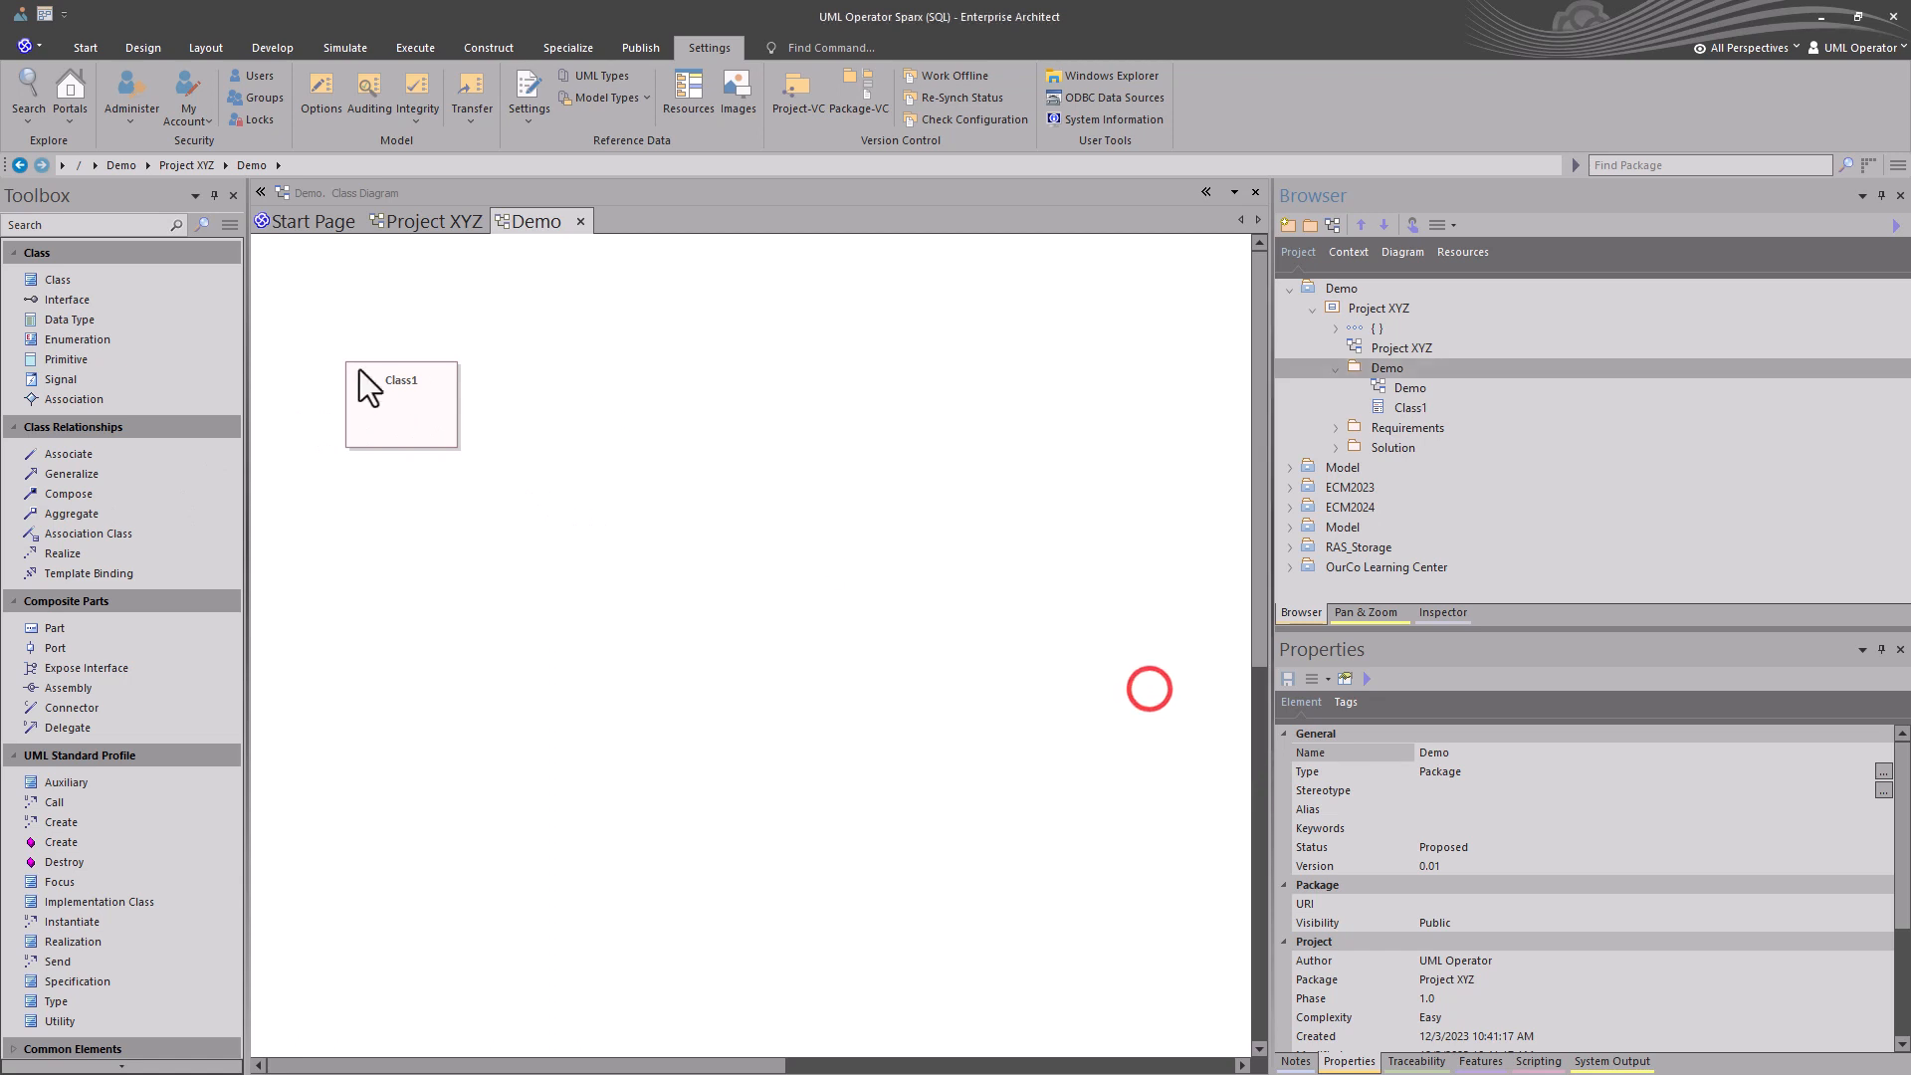
# Add a second class directly below Class1 on the Demo diagram and save the diagram.
pyautogui.click(76, 279)
pyautogui.click(363, 502)
pyautogui.click(445, 619)
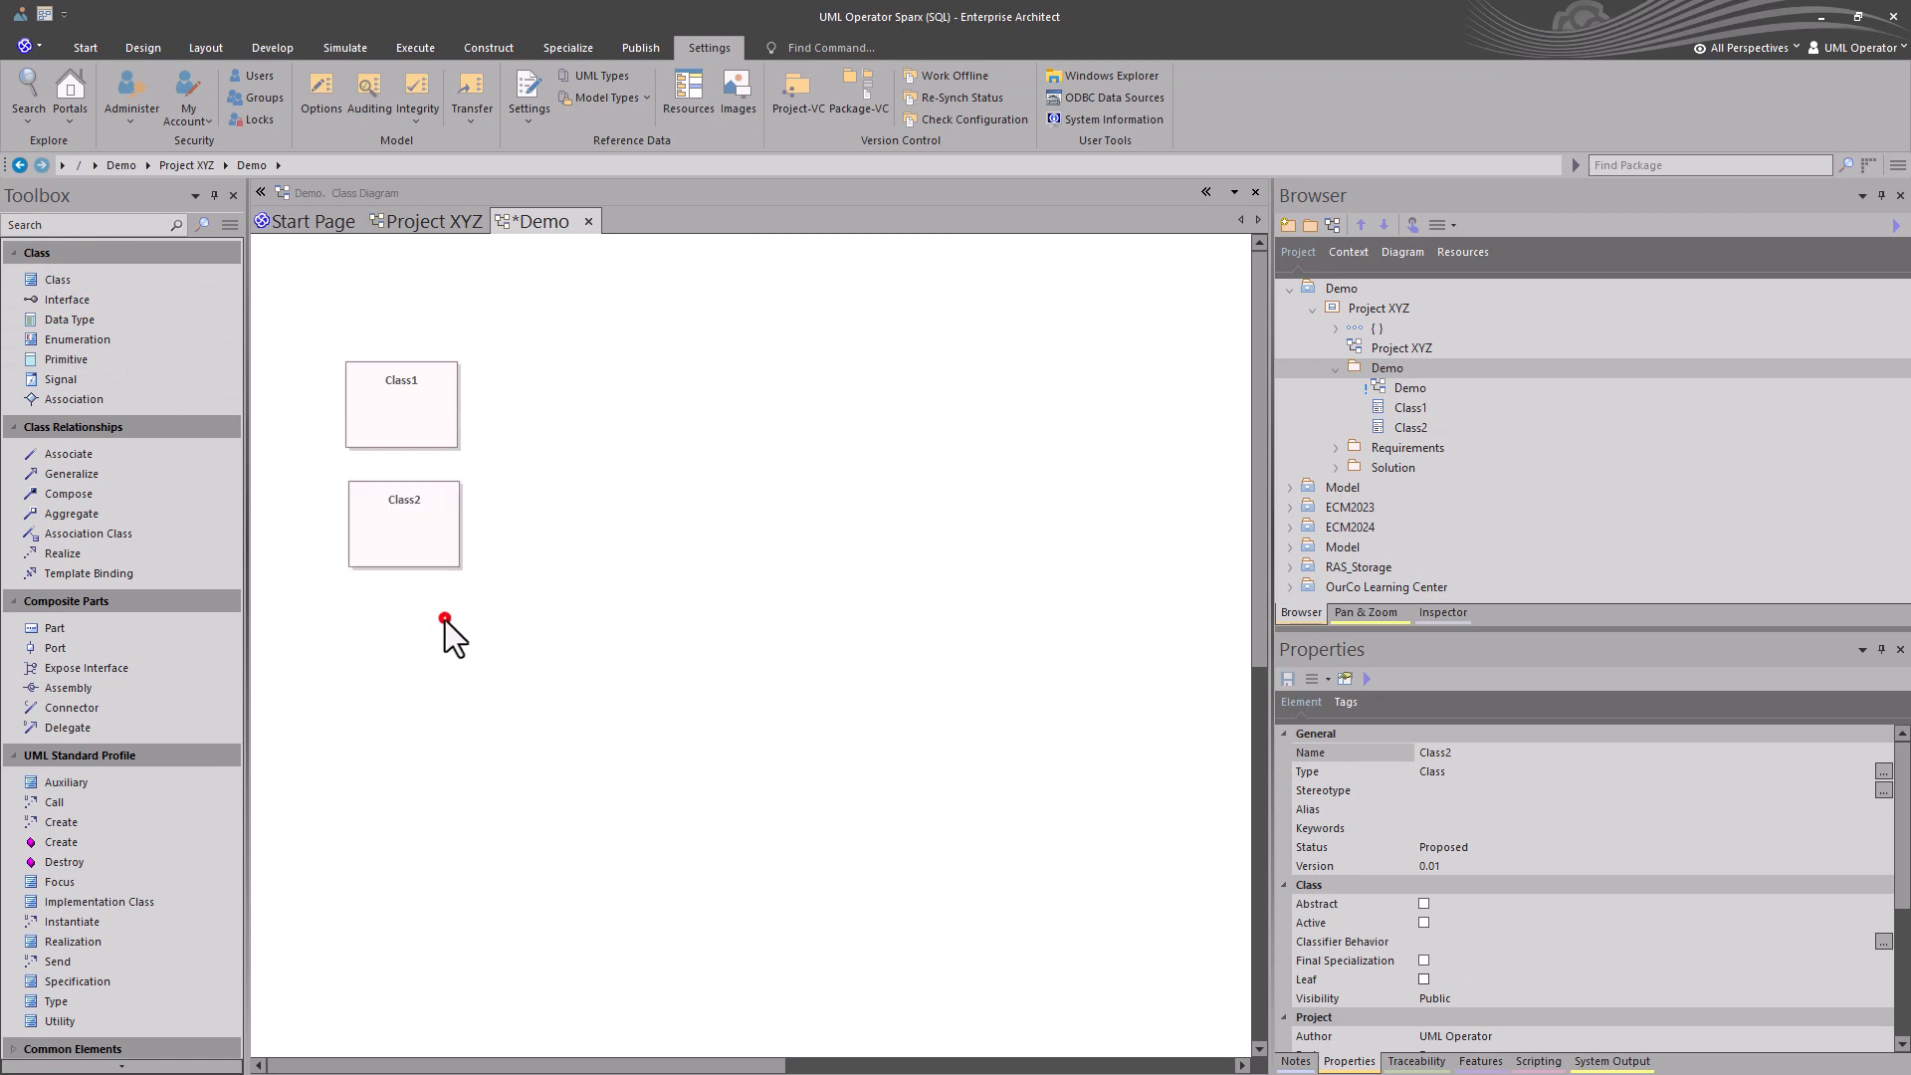
pyautogui.hotkey('ctrl', 's')
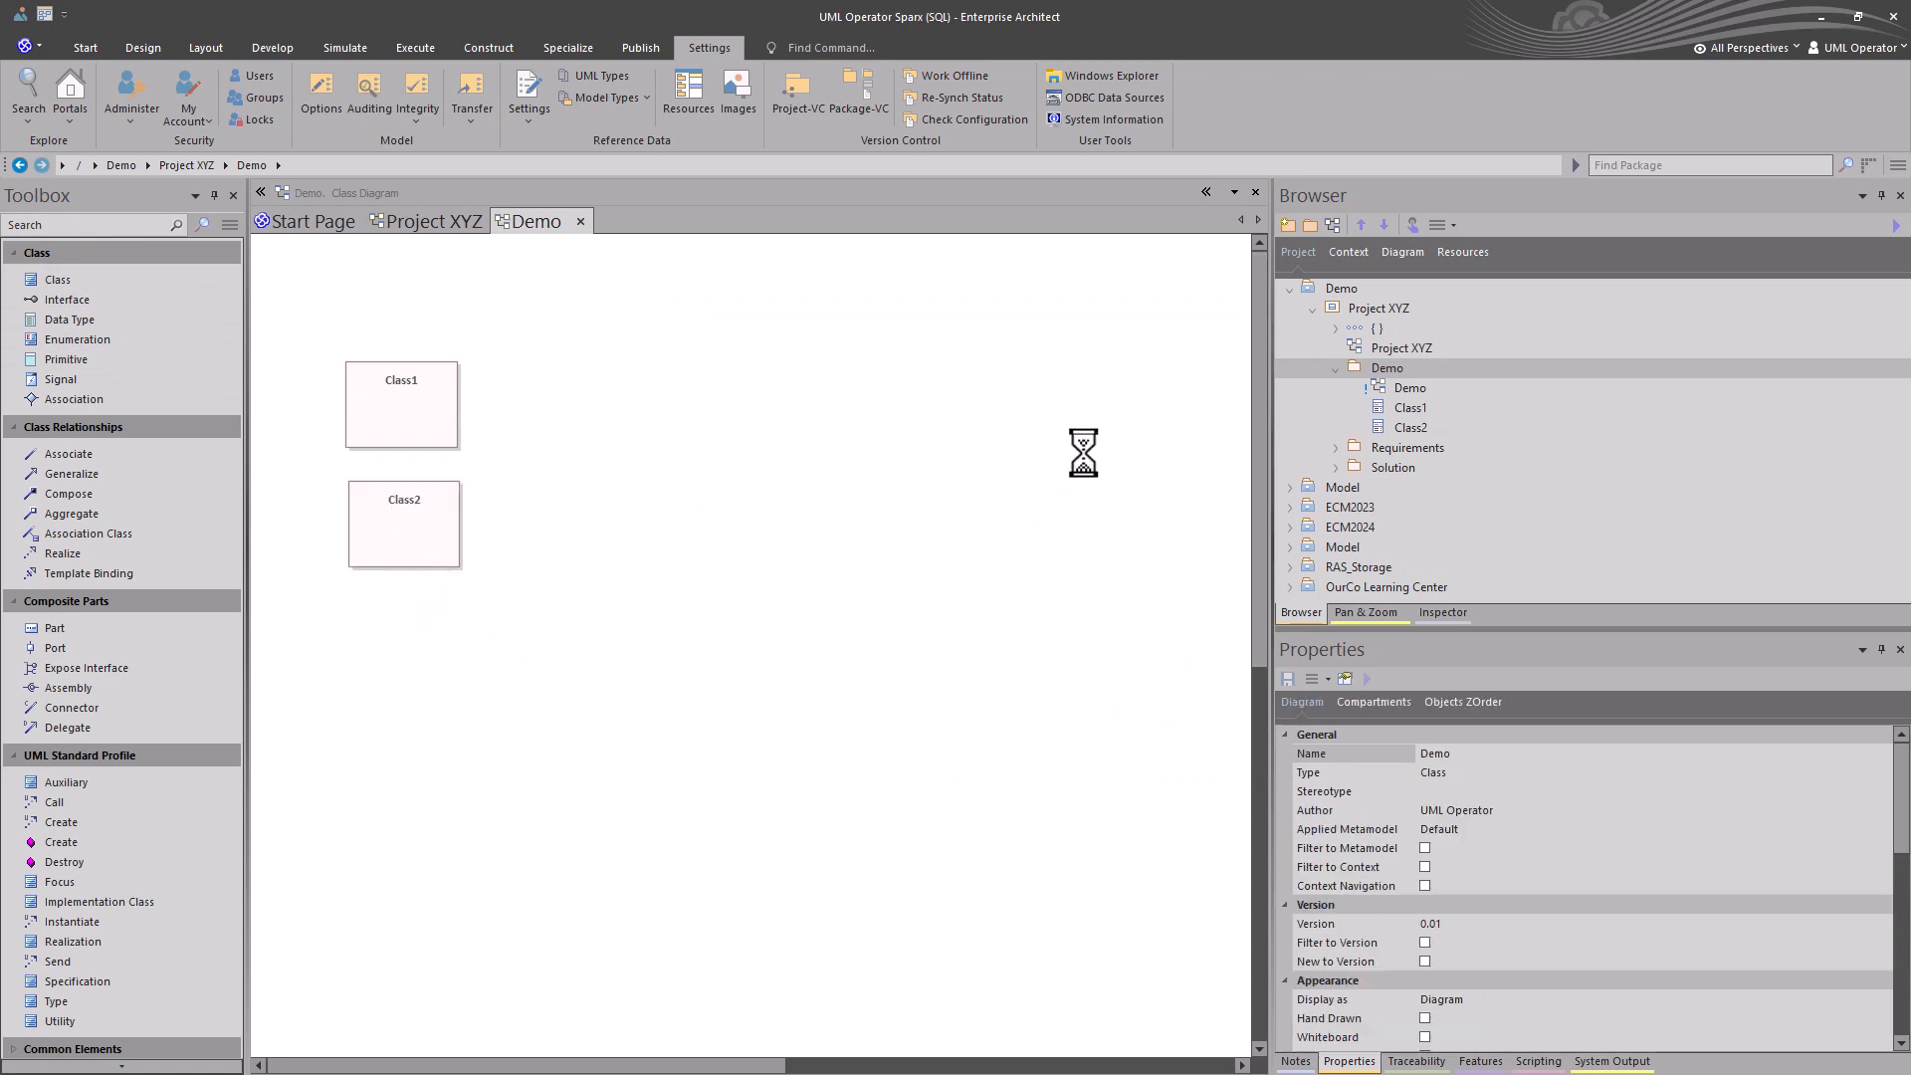
# Create another baseline of the Demo package with version 0.02.
pyautogui.click(1395, 369)
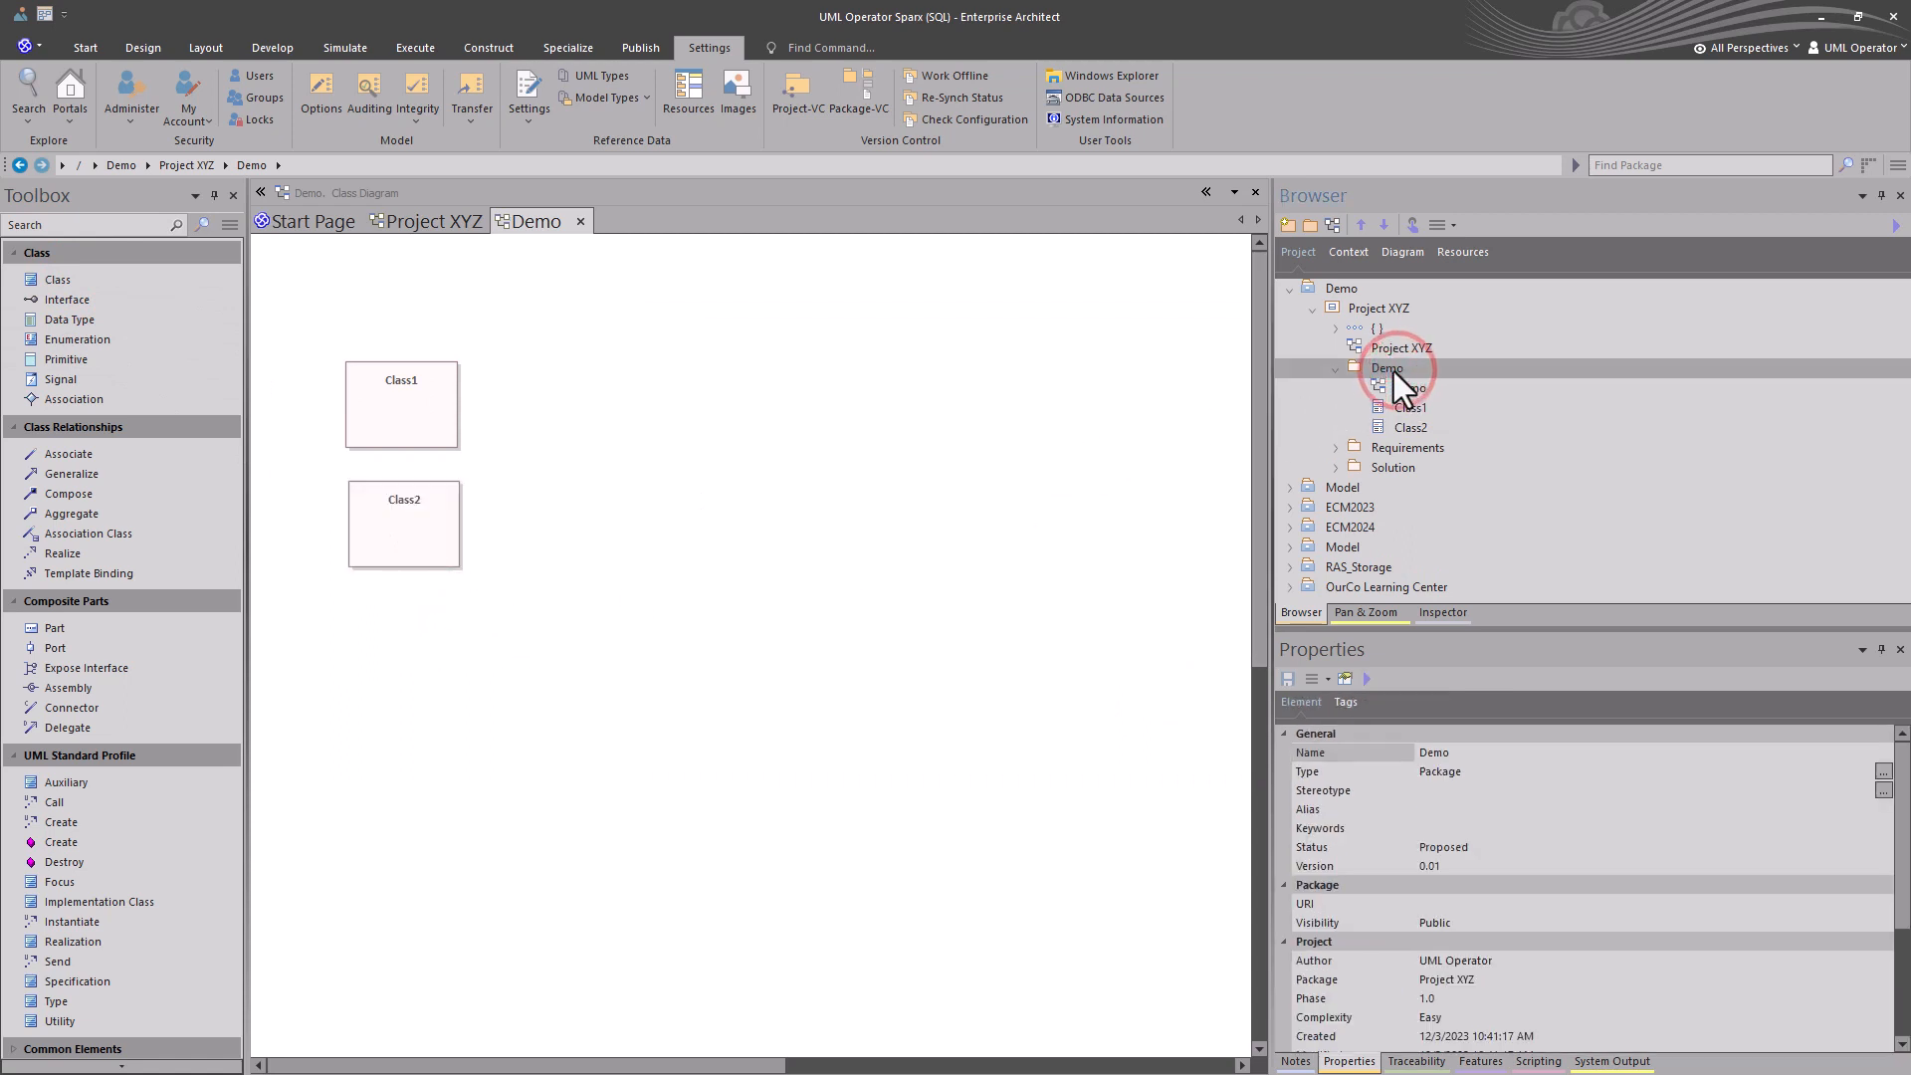
pyautogui.hotkey('ctrl', 'alt', 'b')
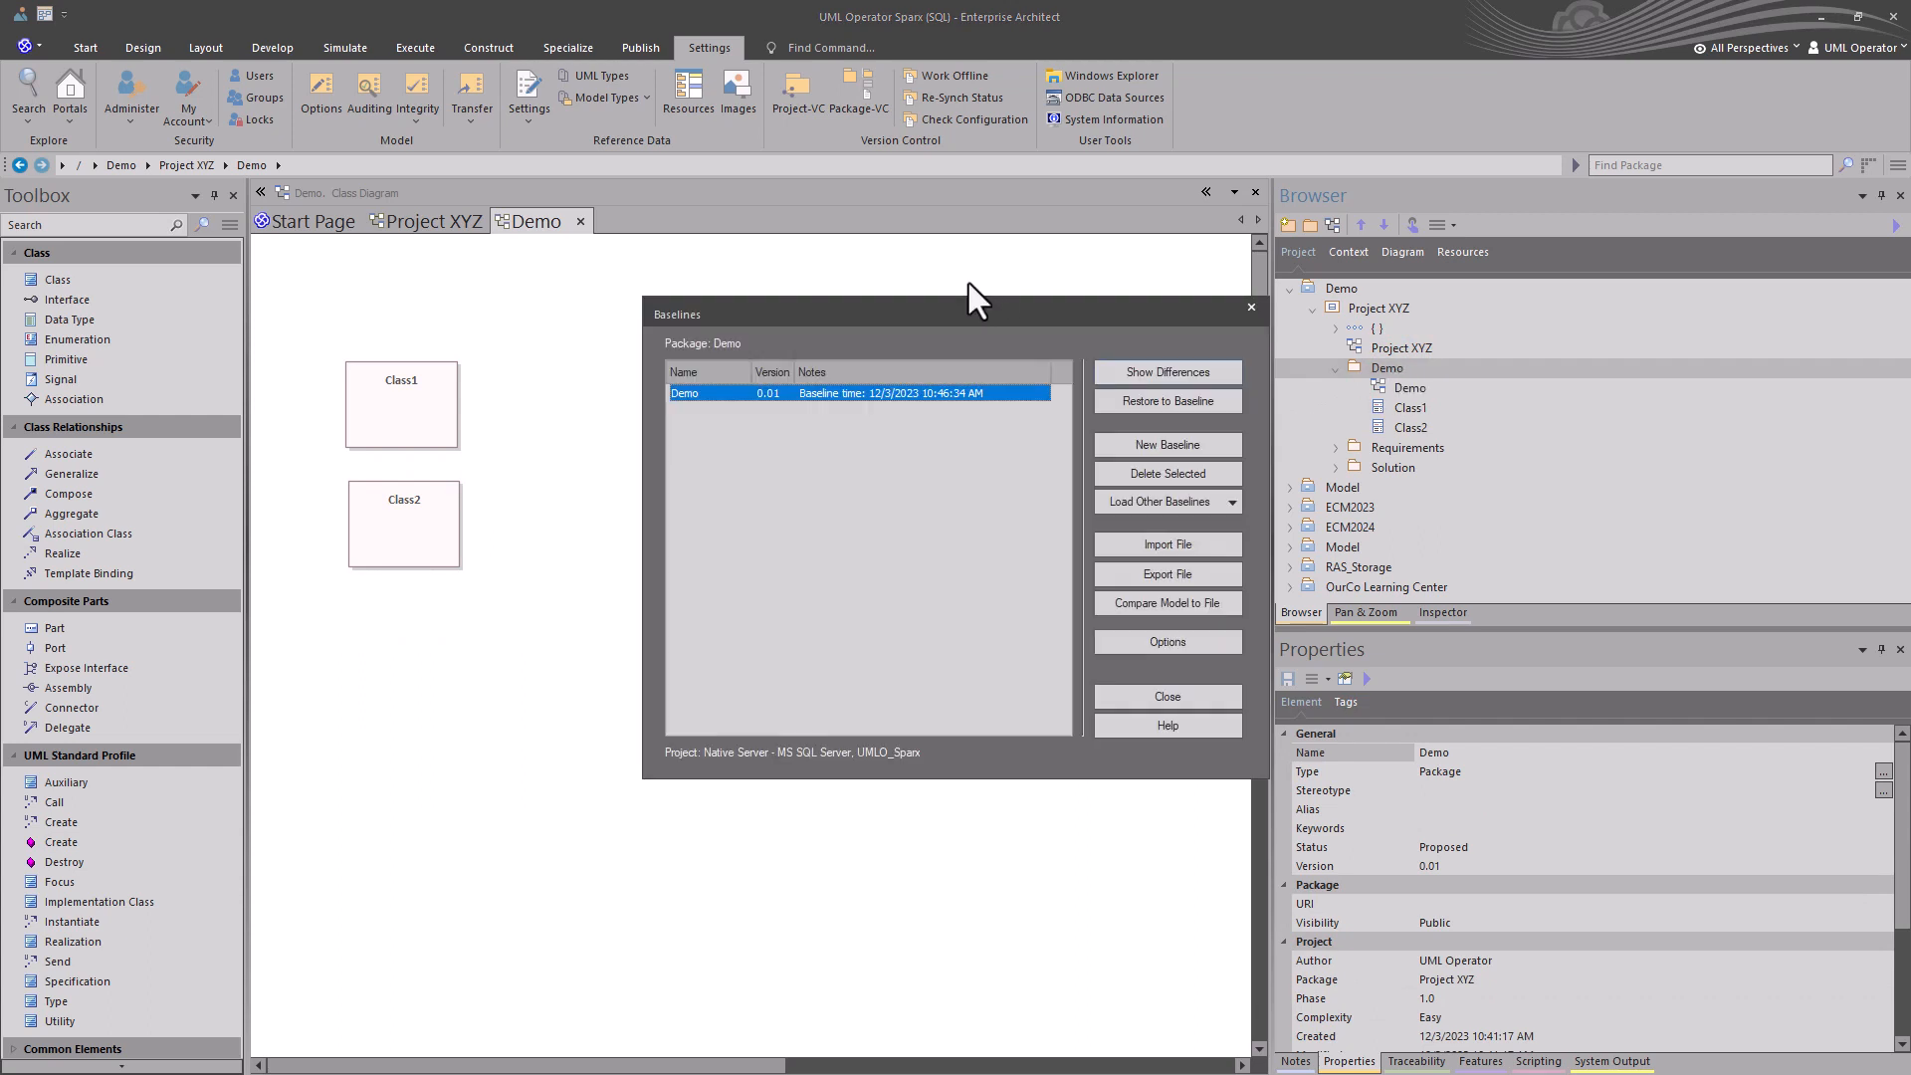
pyautogui.click(1139, 454)
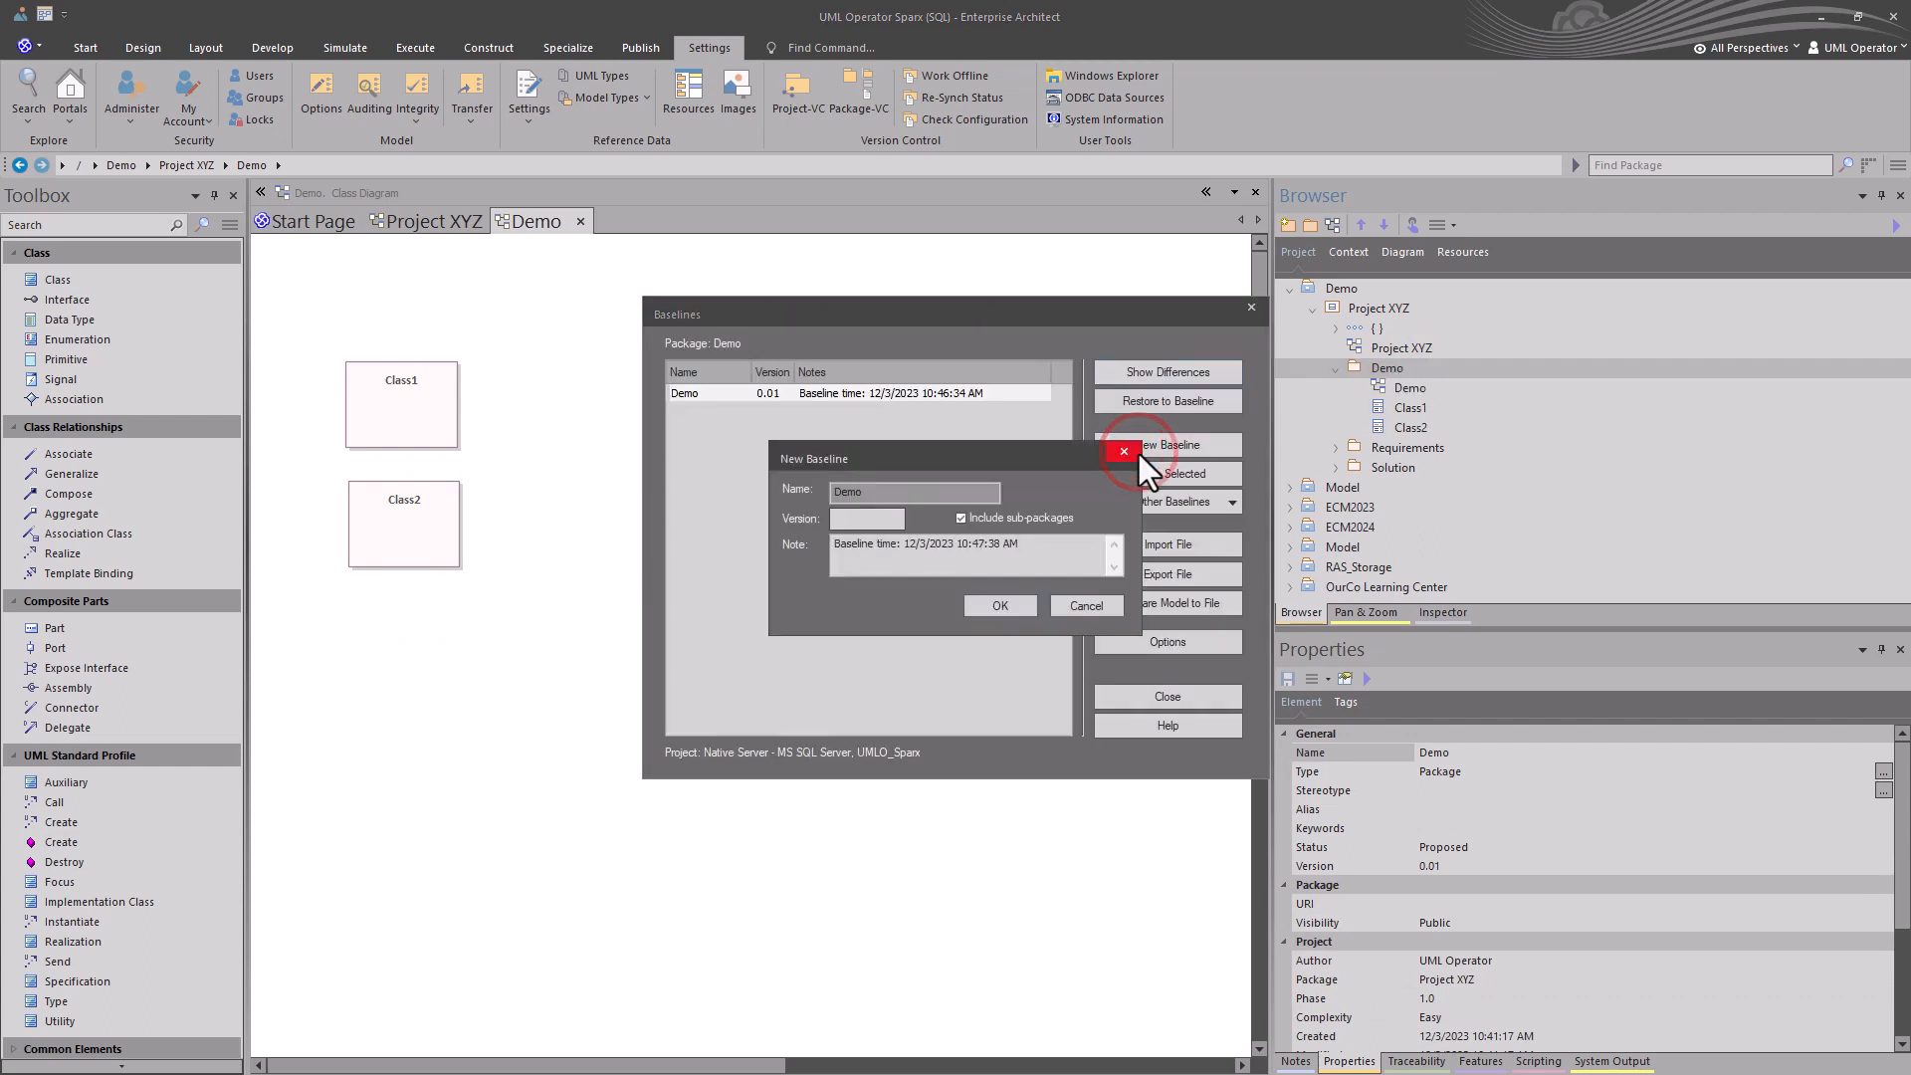
pyautogui.write('0.02')
pyautogui.click(1023, 606)
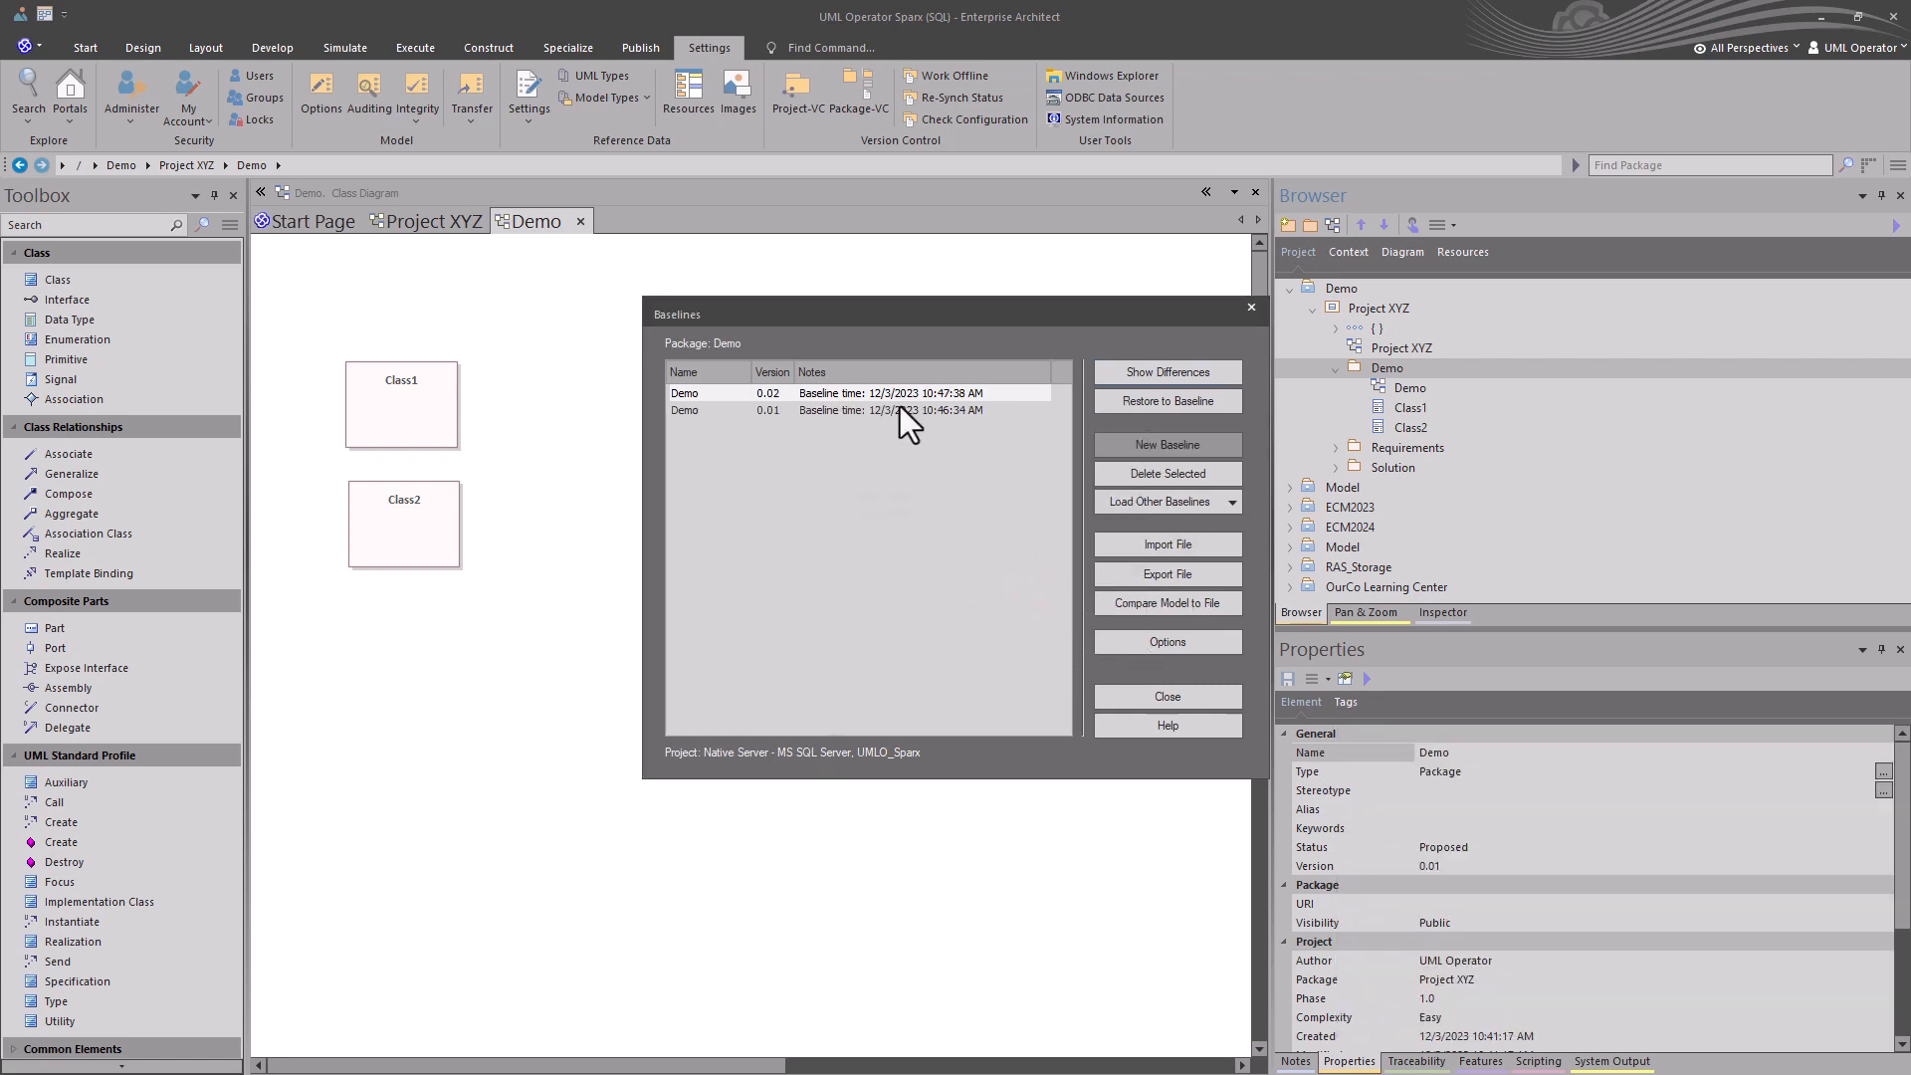
# Compare the Demo package with baseline 0.01, examine the differences for Class2 and the Demo diagram's visual elements, and close the comparison.
pyautogui.click(899, 409)
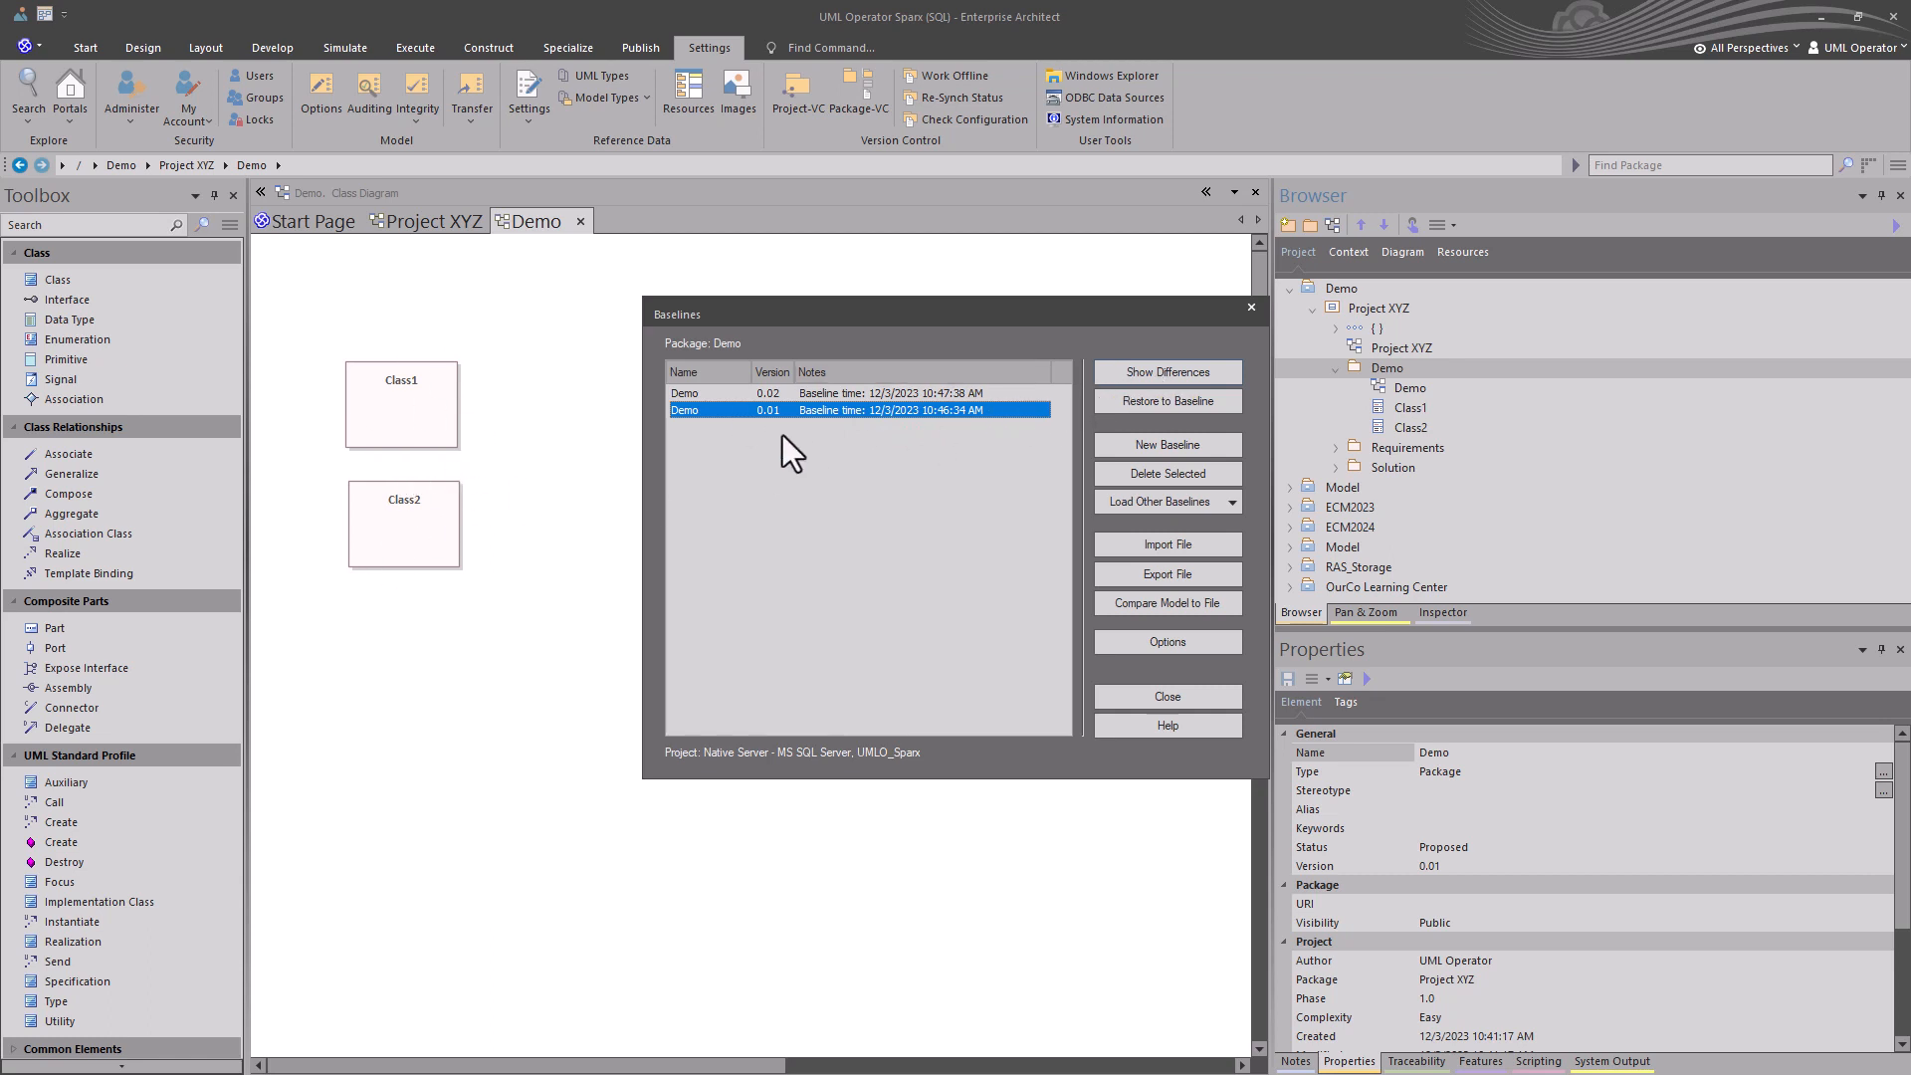
pyautogui.click(1156, 373)
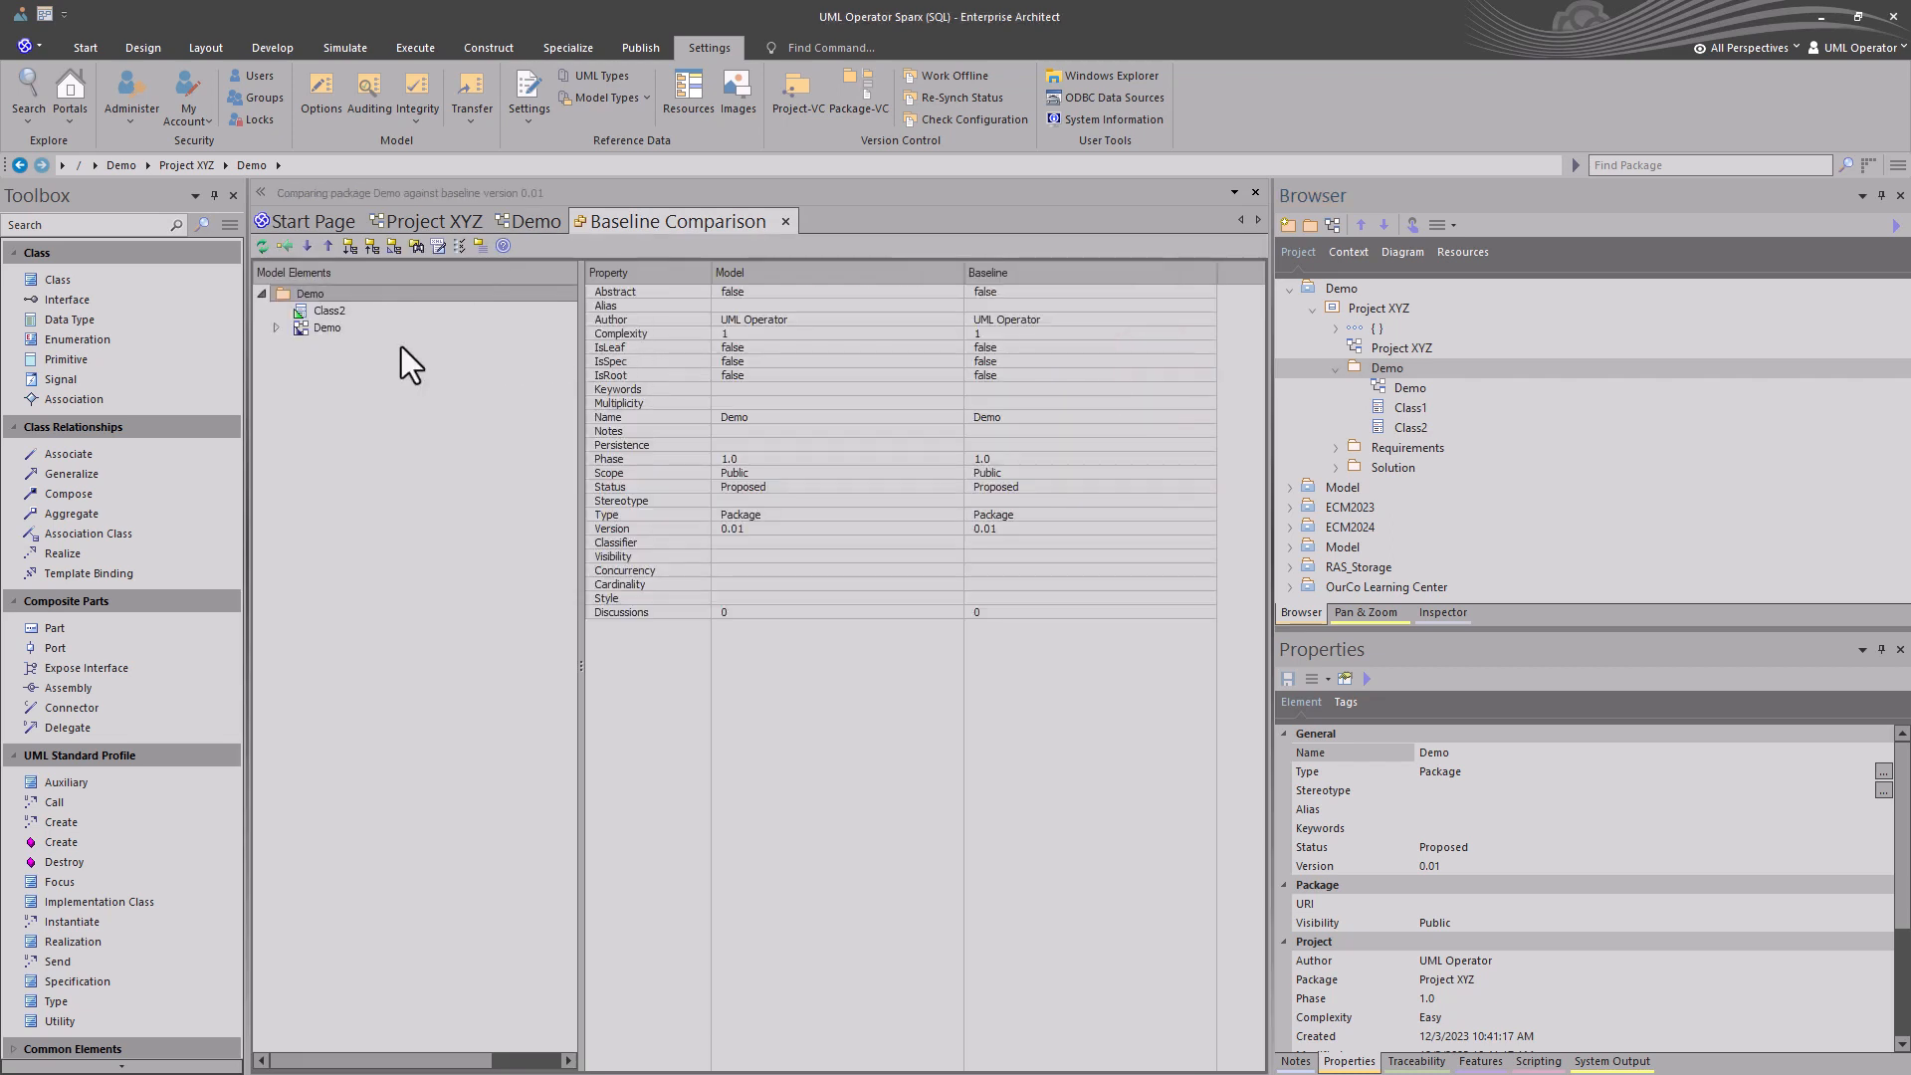
pyautogui.click(332, 312)
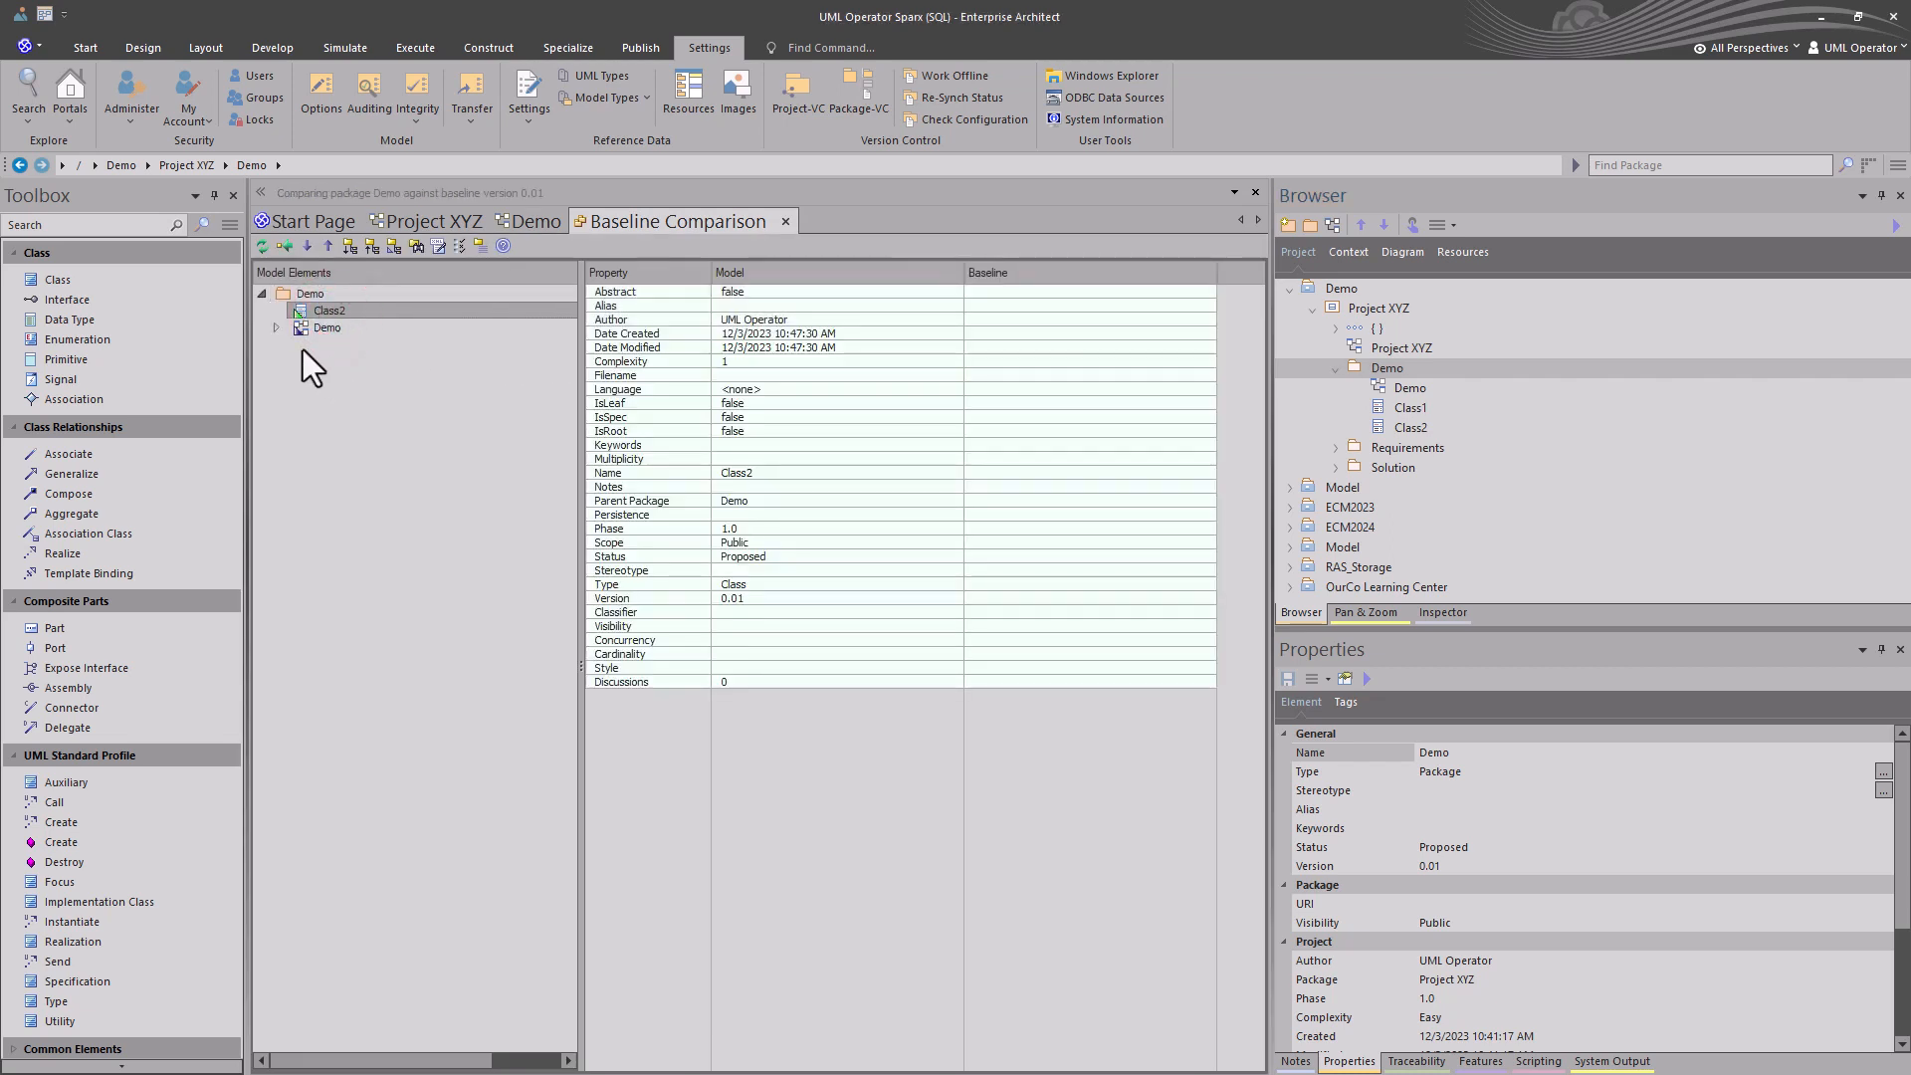
pyautogui.click(276, 327)
pyautogui.click(295, 345)
pyautogui.click(366, 360)
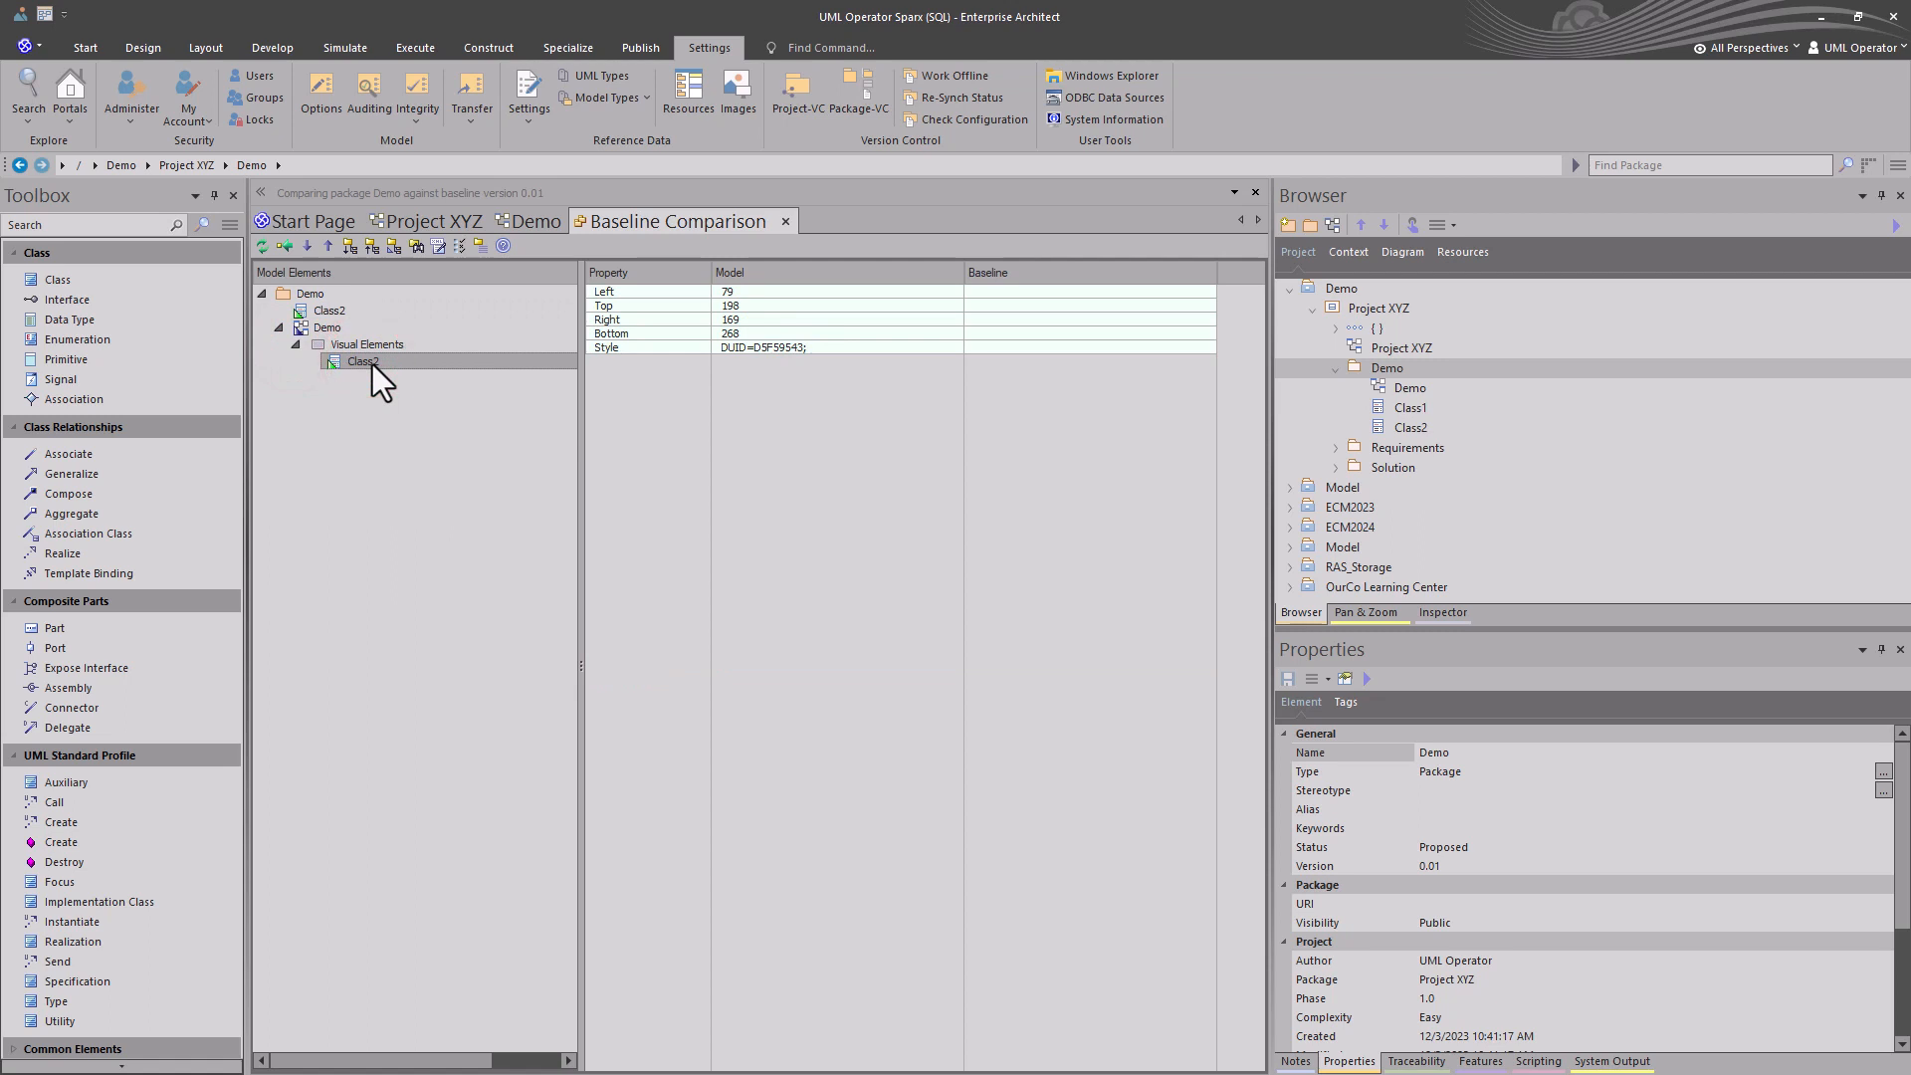
pyautogui.click(279, 330)
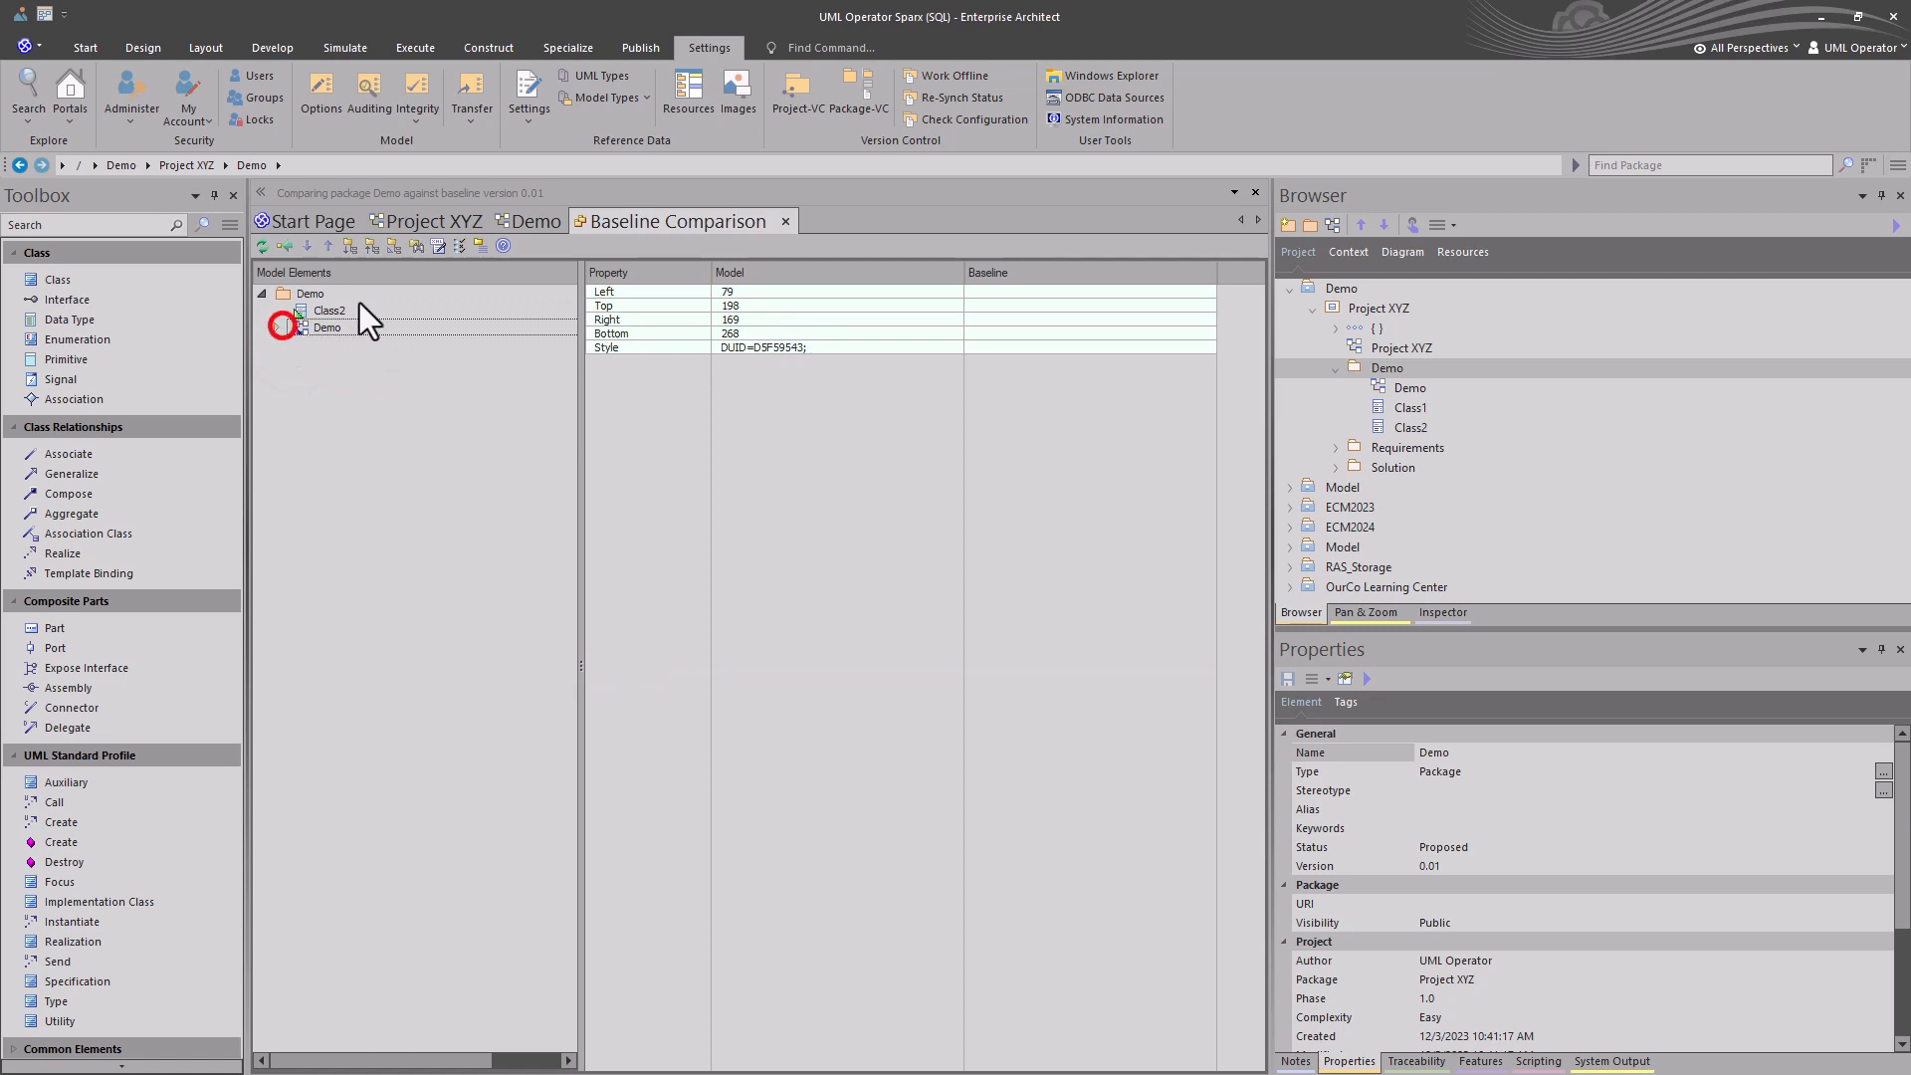
pyautogui.click(785, 221)
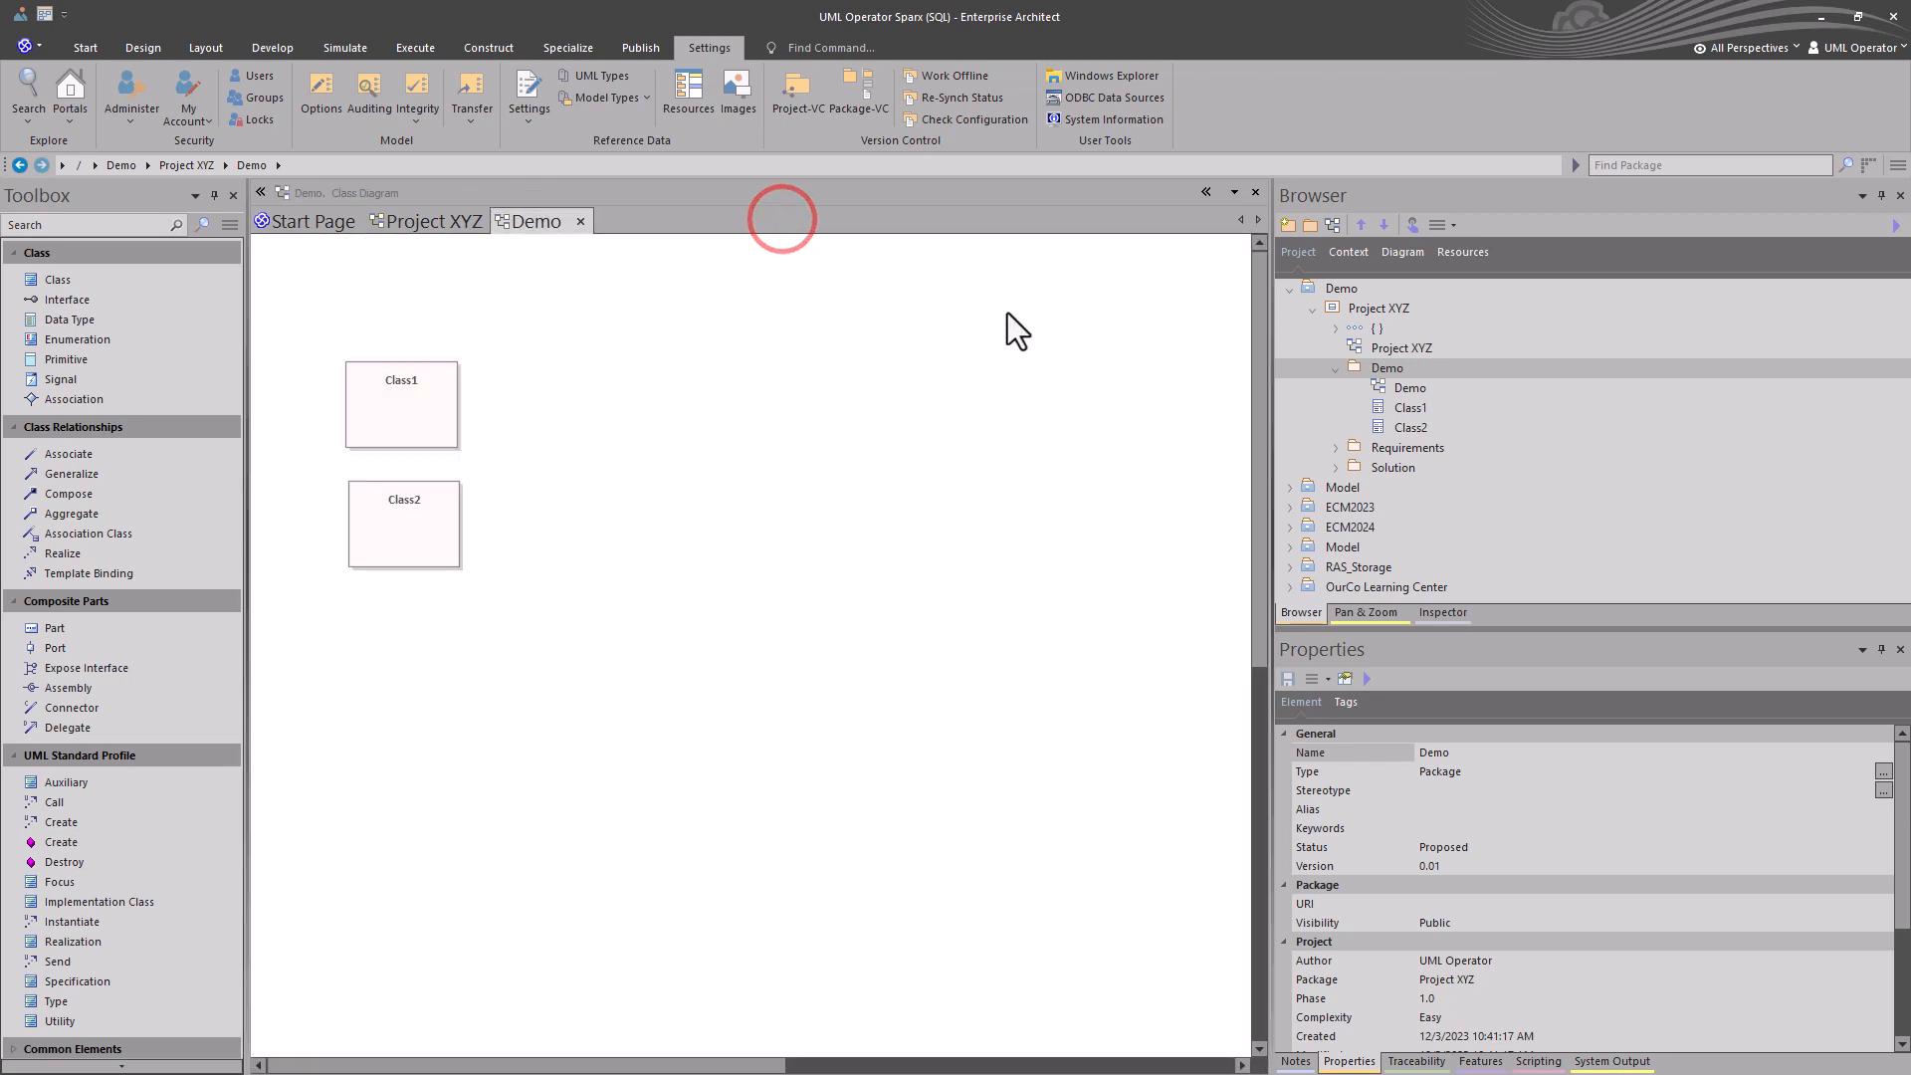
# Add a third class below Class2 on the Demo diagram and save the diagram.
pyautogui.moveTo(111, 277); pyautogui.dragTo(449, 652)
pyautogui.click(627, 680)
pyautogui.click(424, 653)
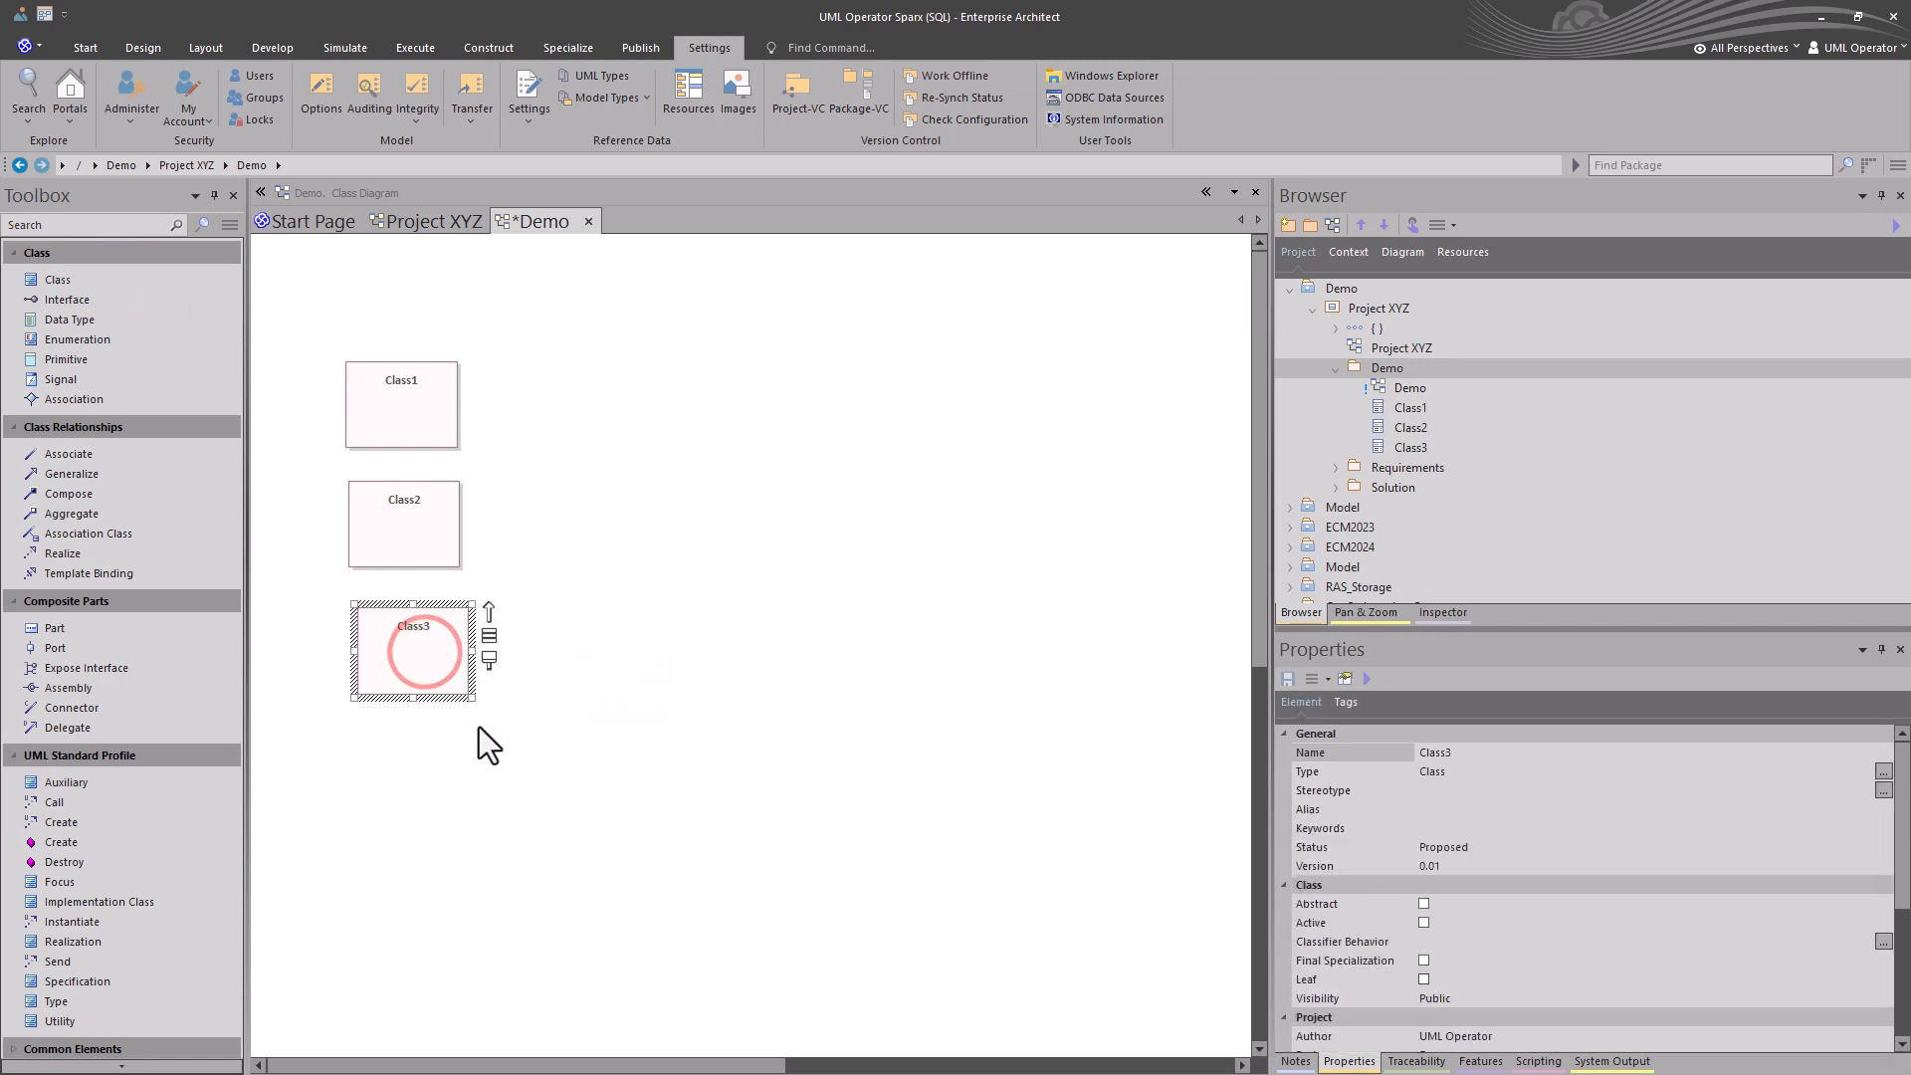
pyautogui.click(1371, 368)
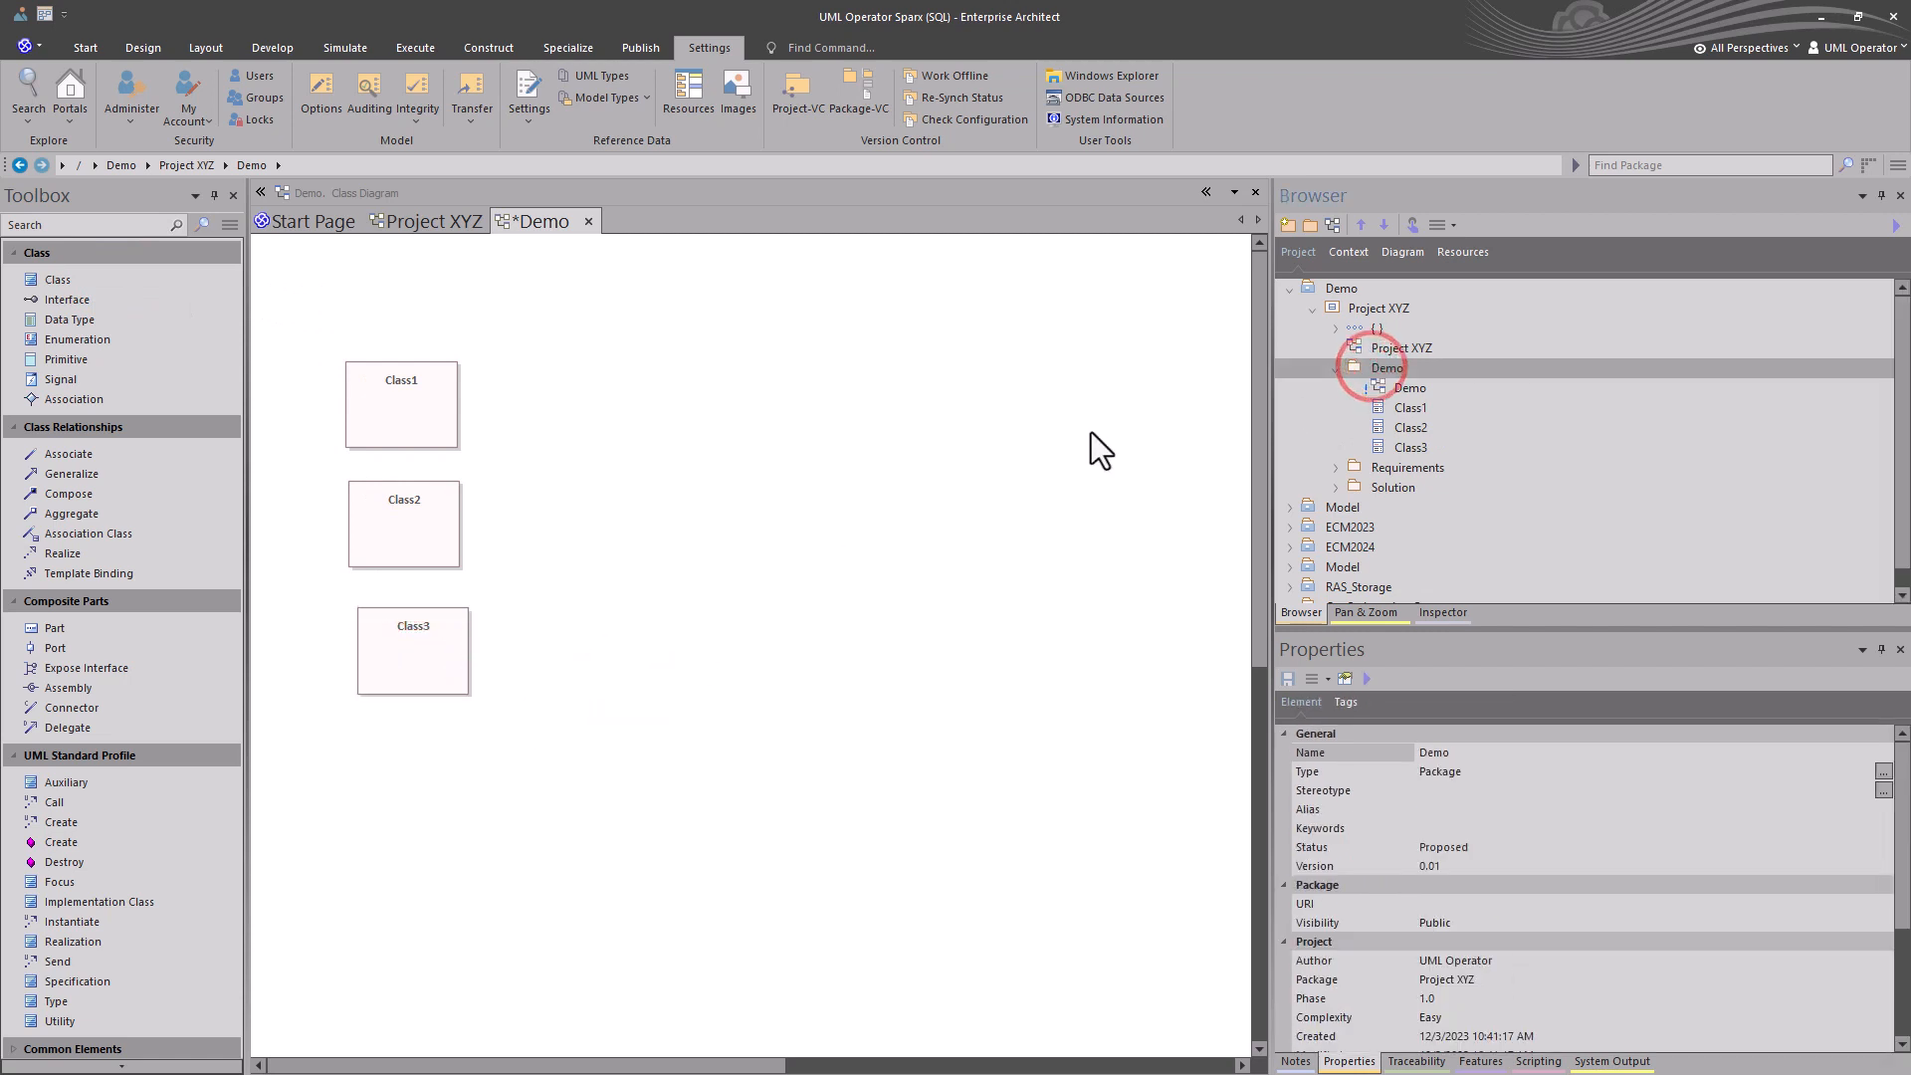
pyautogui.click(756, 472)
pyautogui.hotkey('ctrl', 's')
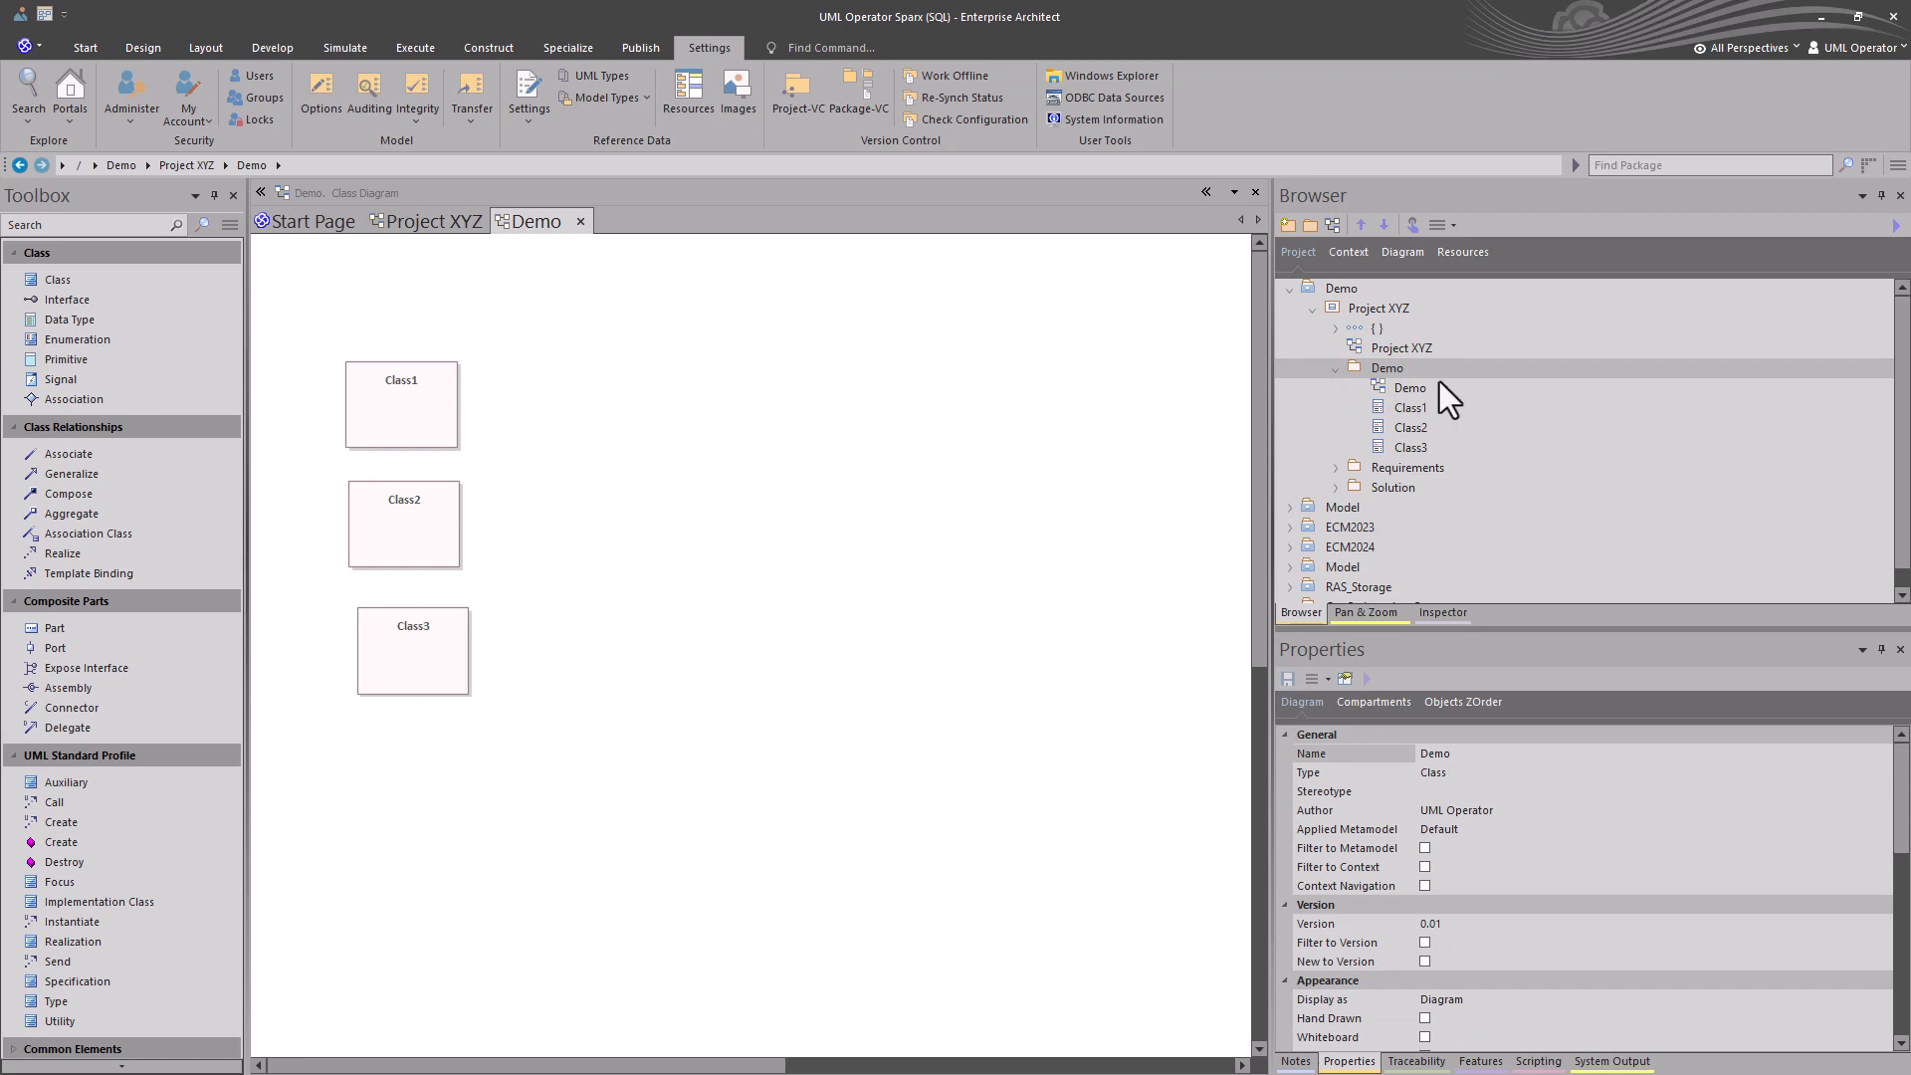
# Create a baseline of the Demo package with version 0.03 and close the package's baselines.
pyautogui.click(1393, 367)
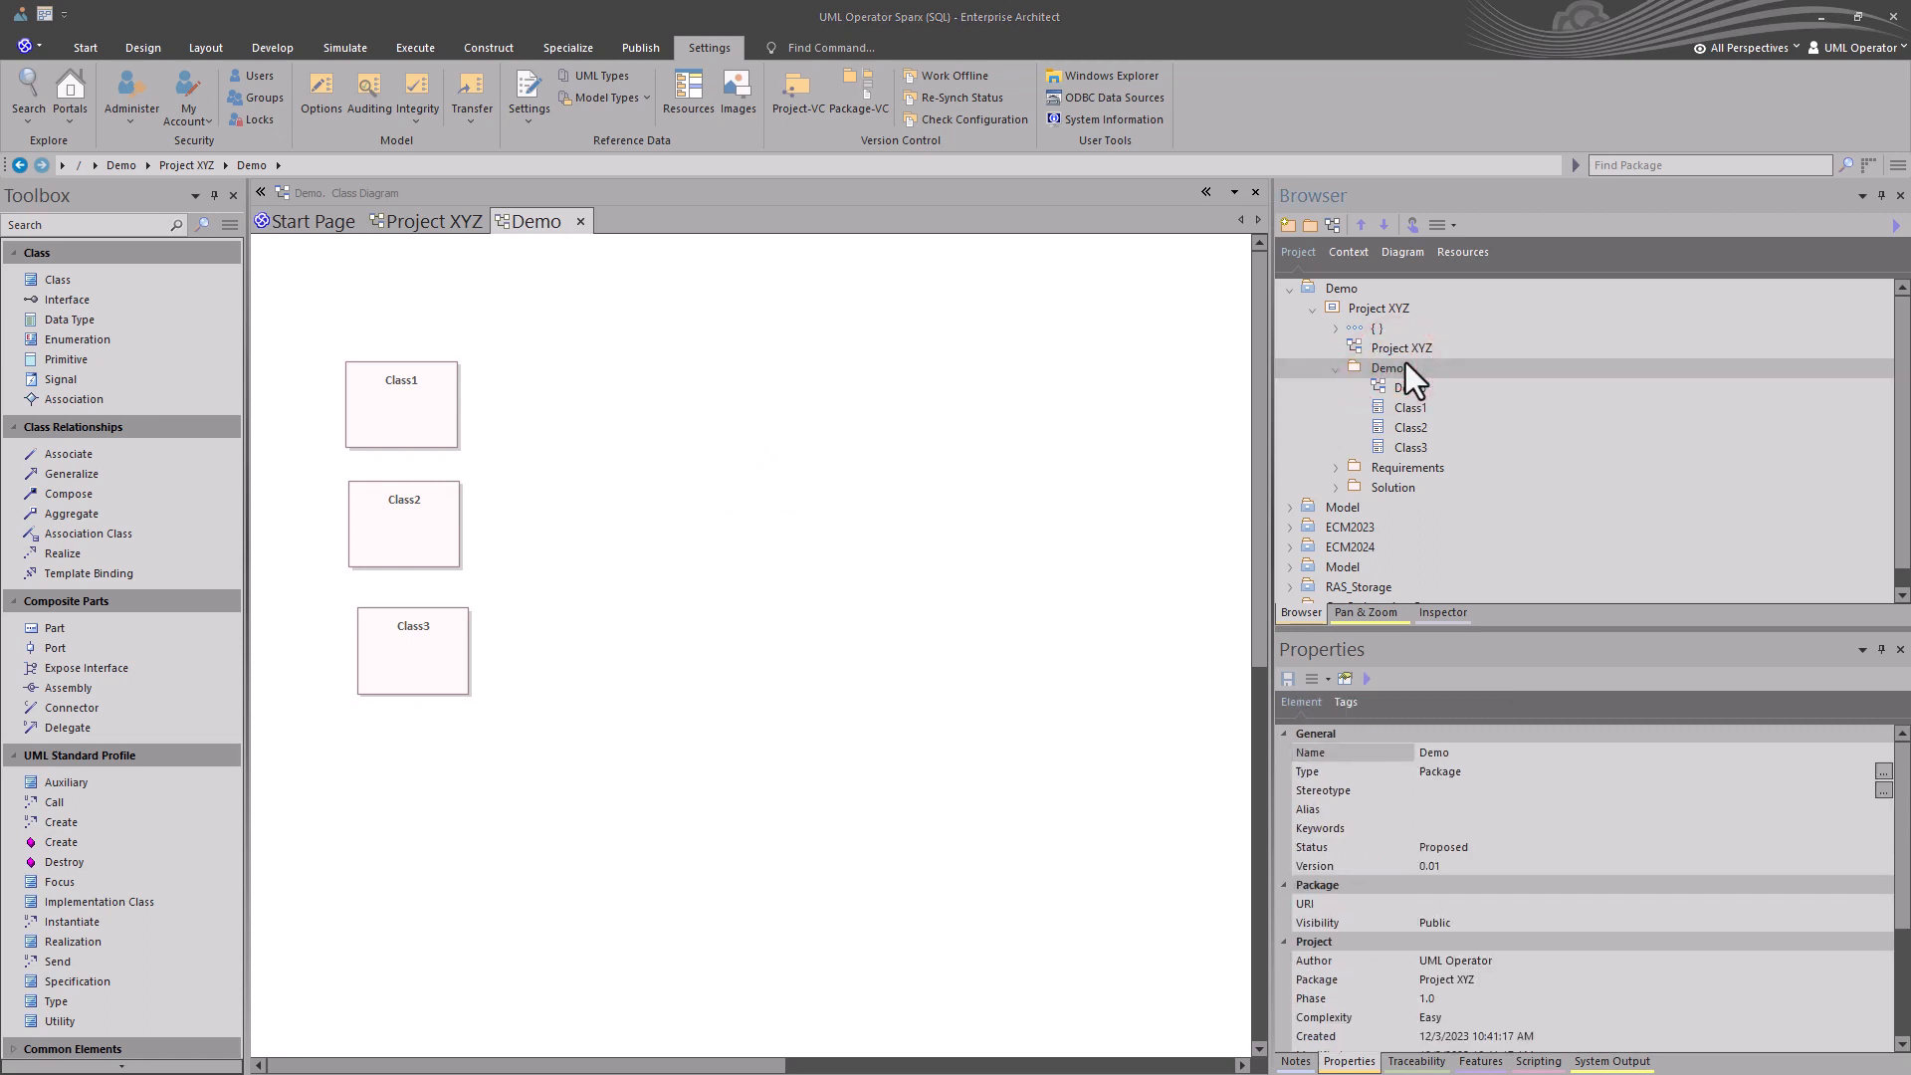
pyautogui.hotkey('ctrl', 'alt', 'b')
pyautogui.click(1142, 443)
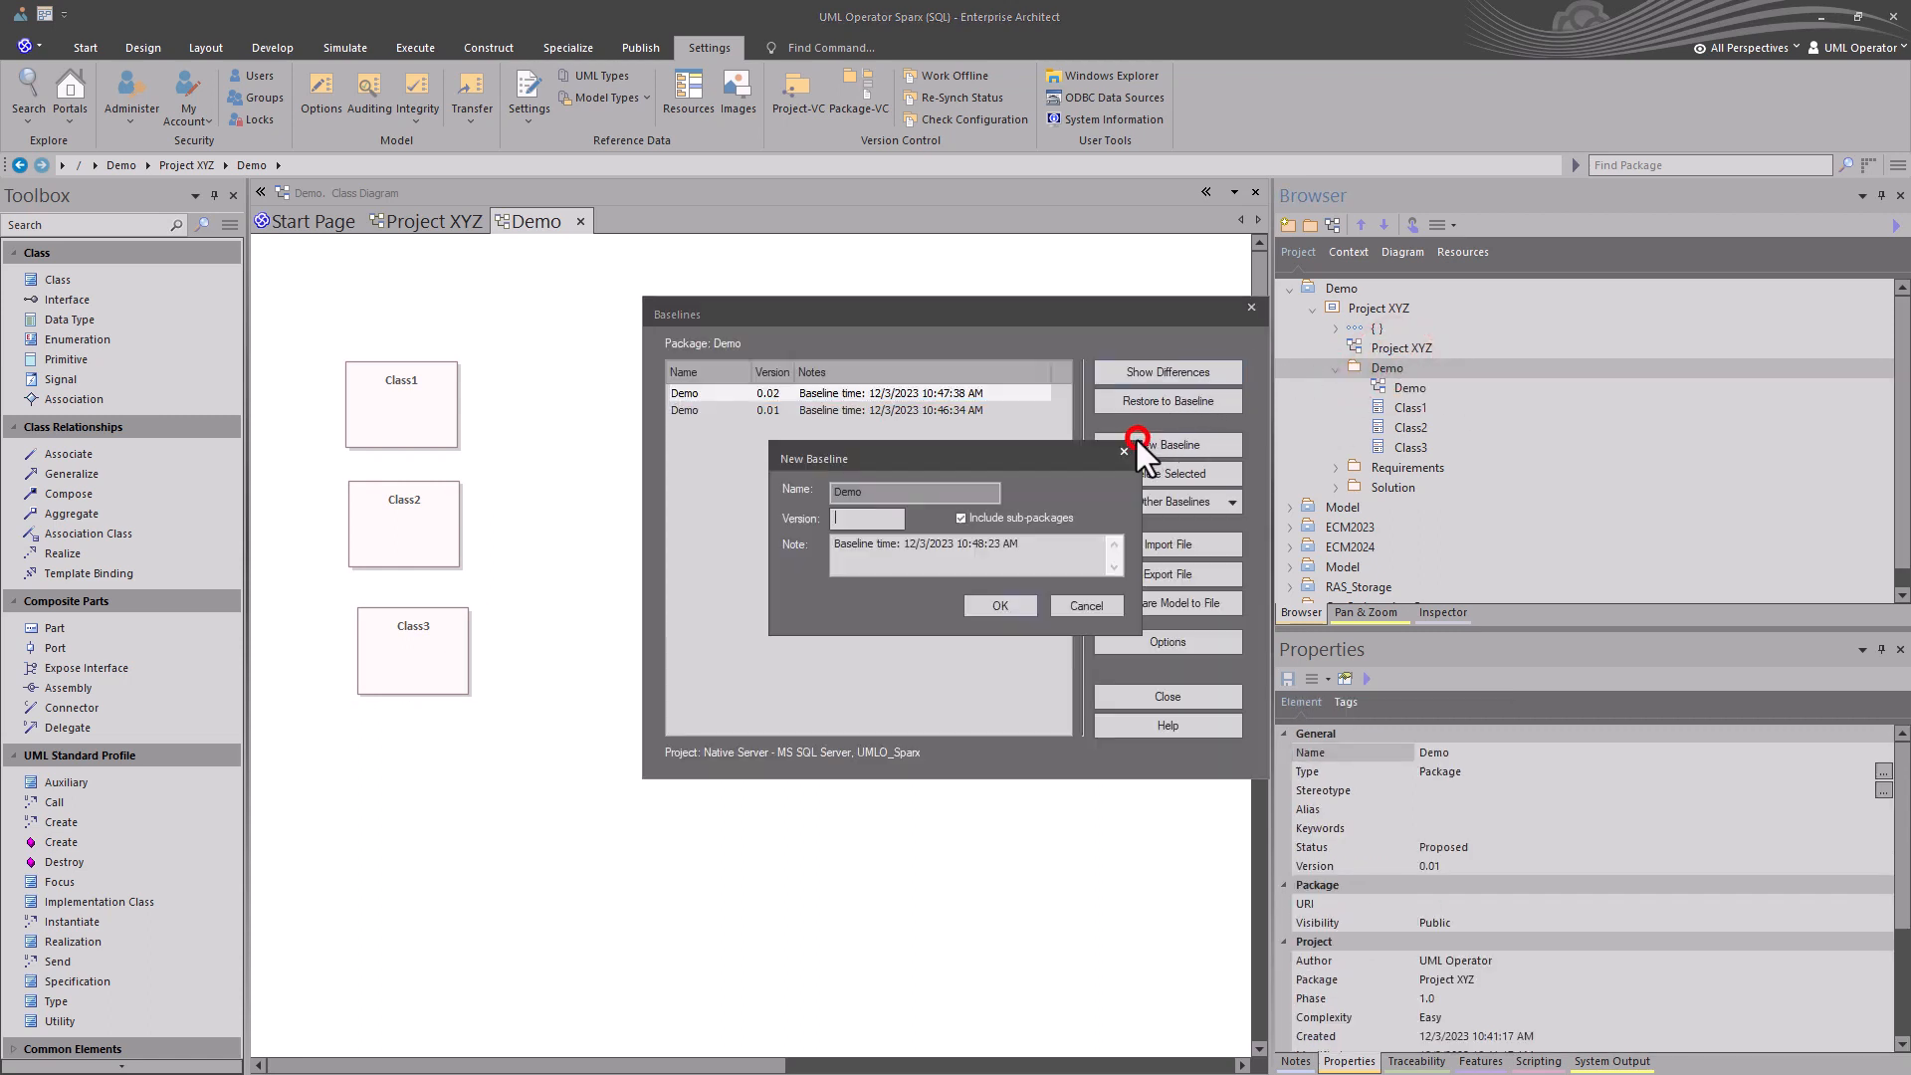
pyautogui.click(865, 518)
pyautogui.write('0.03')
pyautogui.click(975, 602)
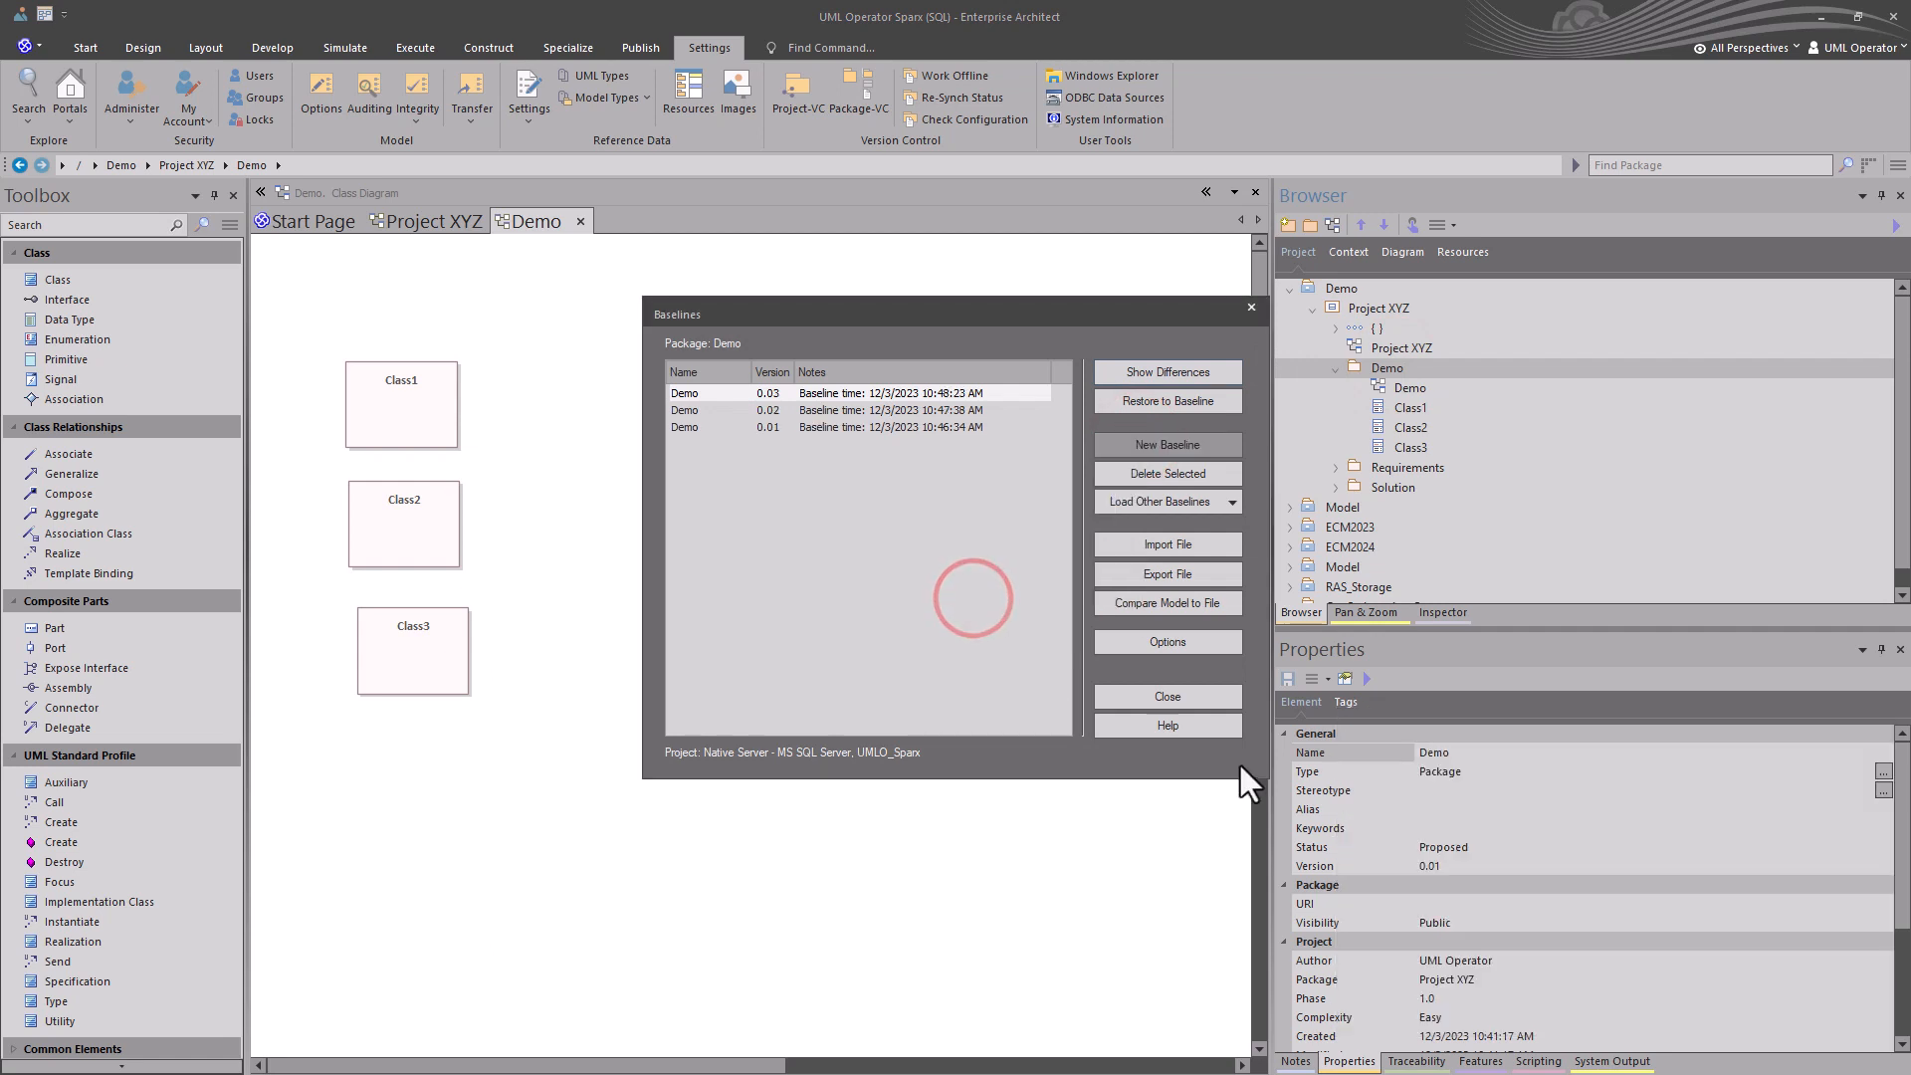
pyautogui.click(1166, 695)
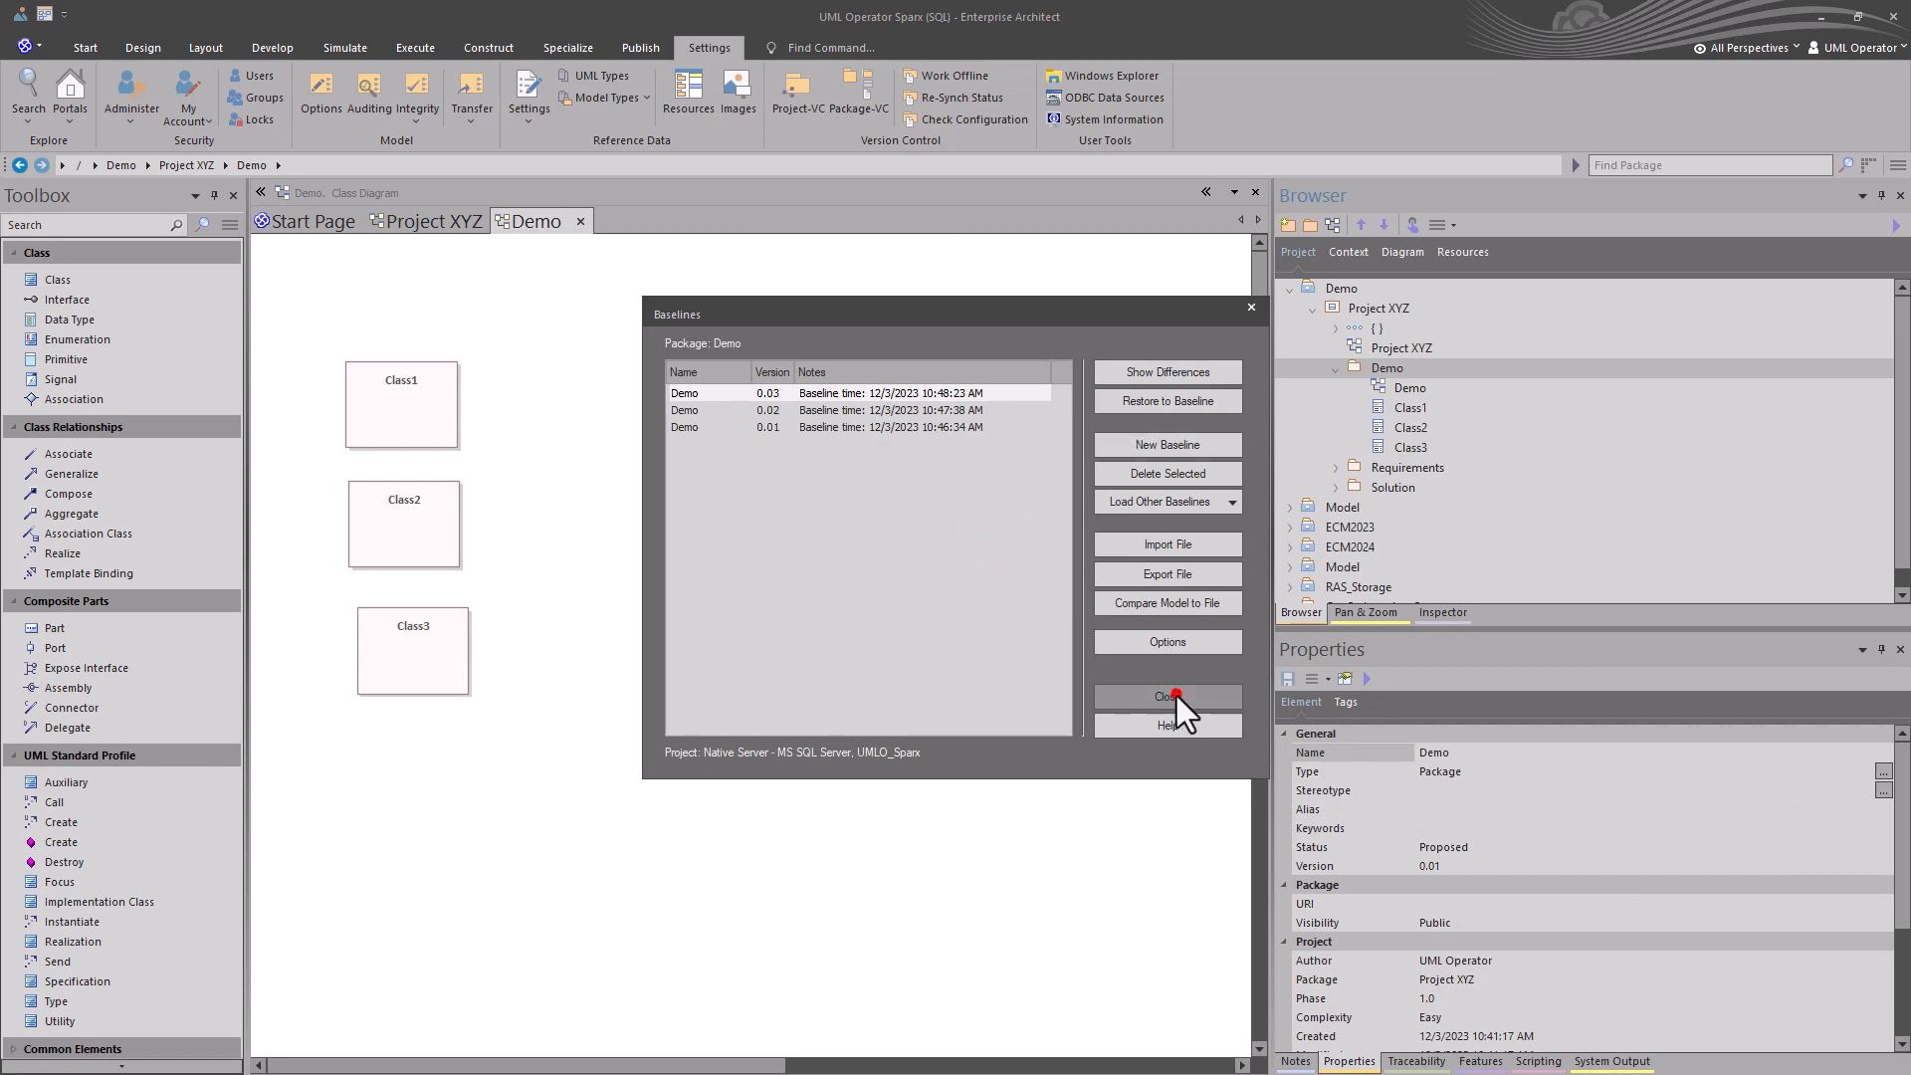
# Align the left edges of Class1, Class2 and Class3 to Class1 and space the three classes evenly in the vertical direction.
pyautogui.click(955, 652)
pyautogui.moveTo(511, 660); pyautogui.dragTo(420, 386)
pyautogui.rightClick(420, 386)
pyautogui.click(463, 428)
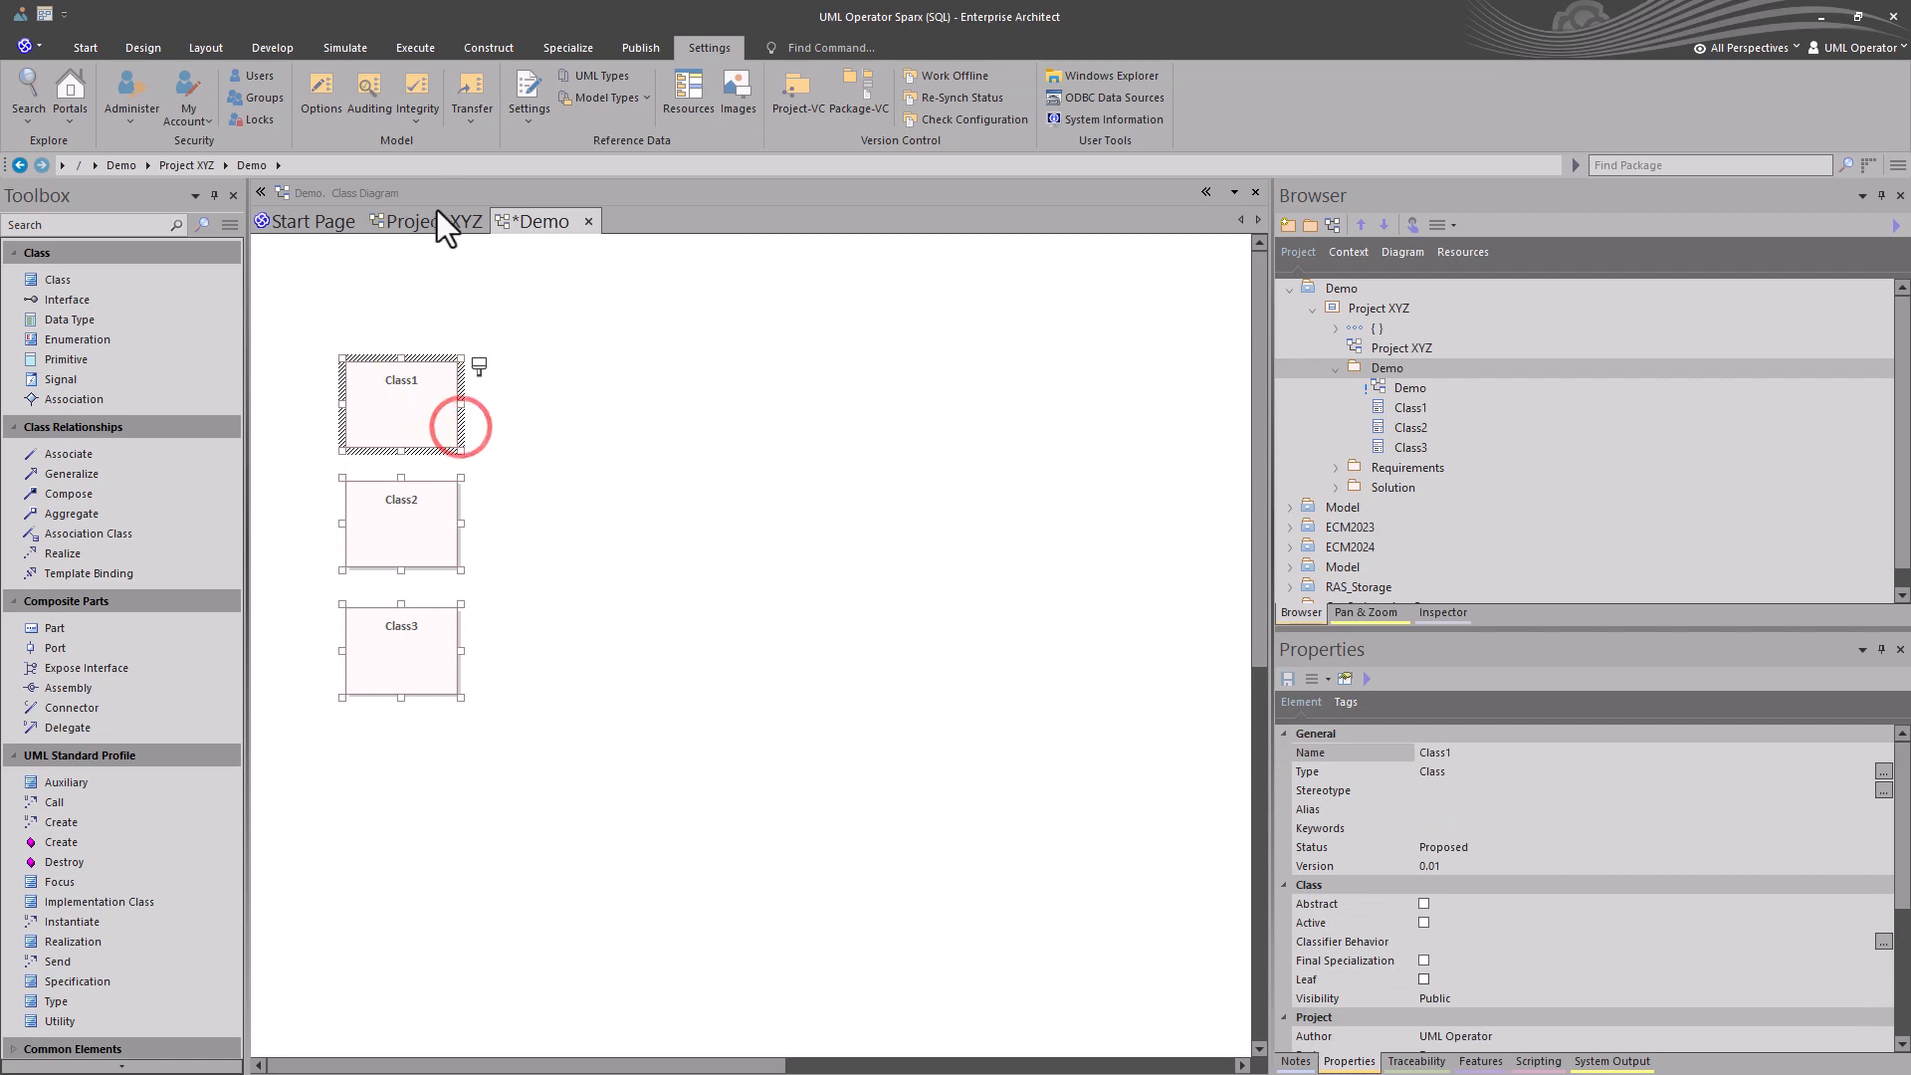
pyautogui.click(195, 44)
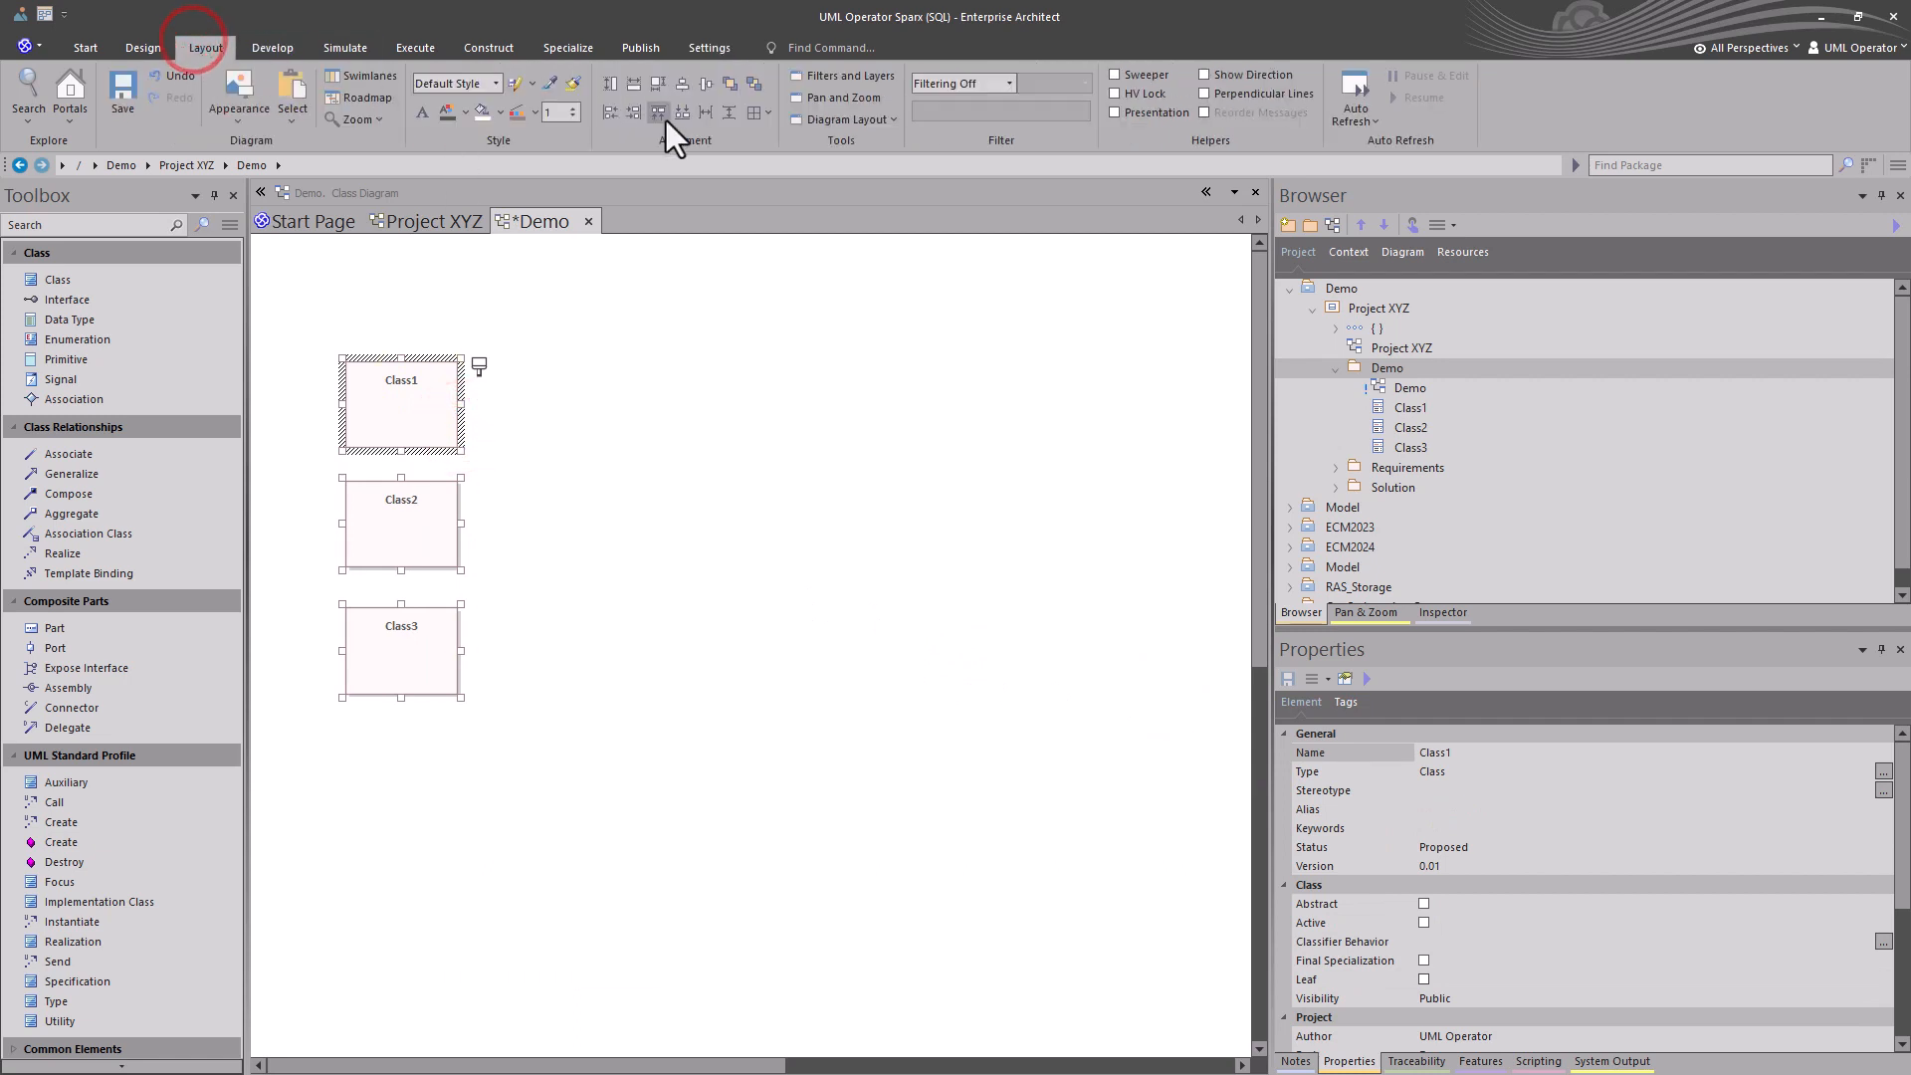
pyautogui.click(730, 114)
pyautogui.click(618, 313)
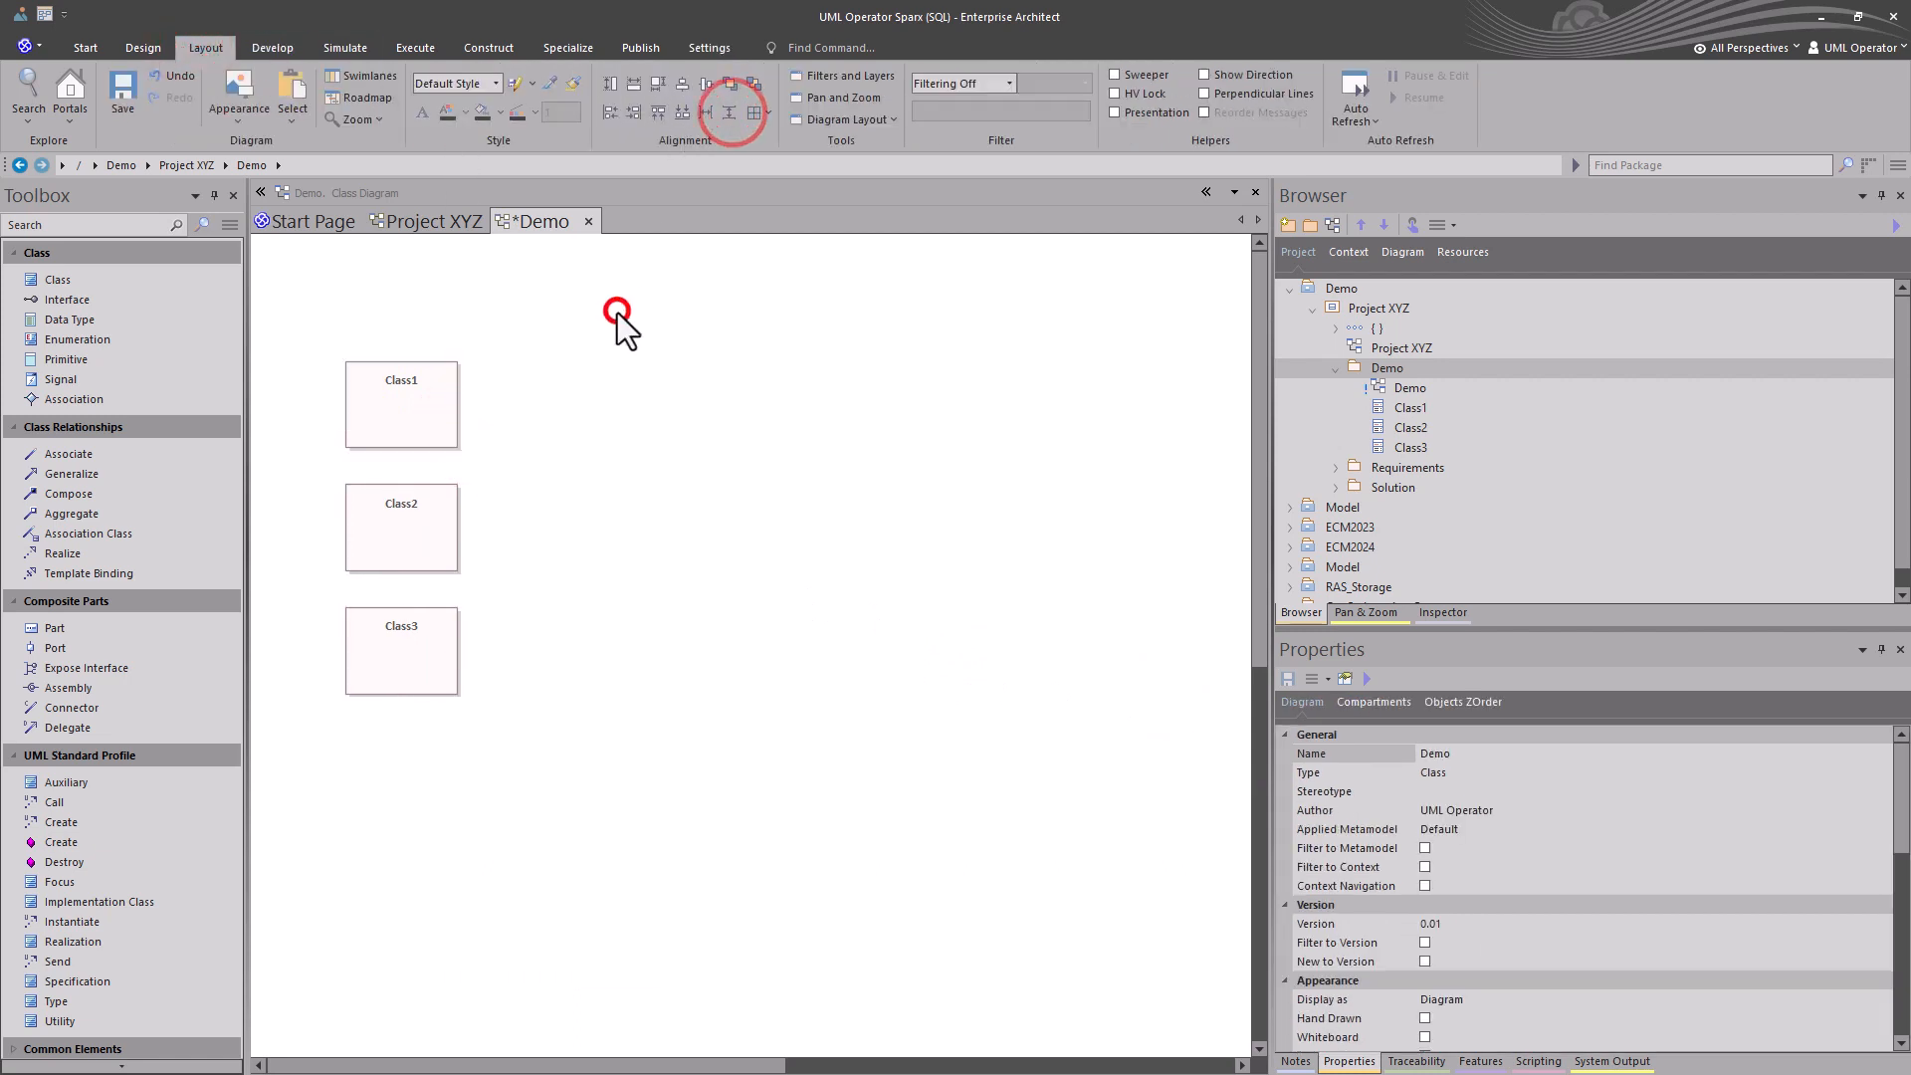
# Save the Demo diagram and compare the Demo package with baseline 0.03.
pyautogui.hotkey('ctrl', 's')
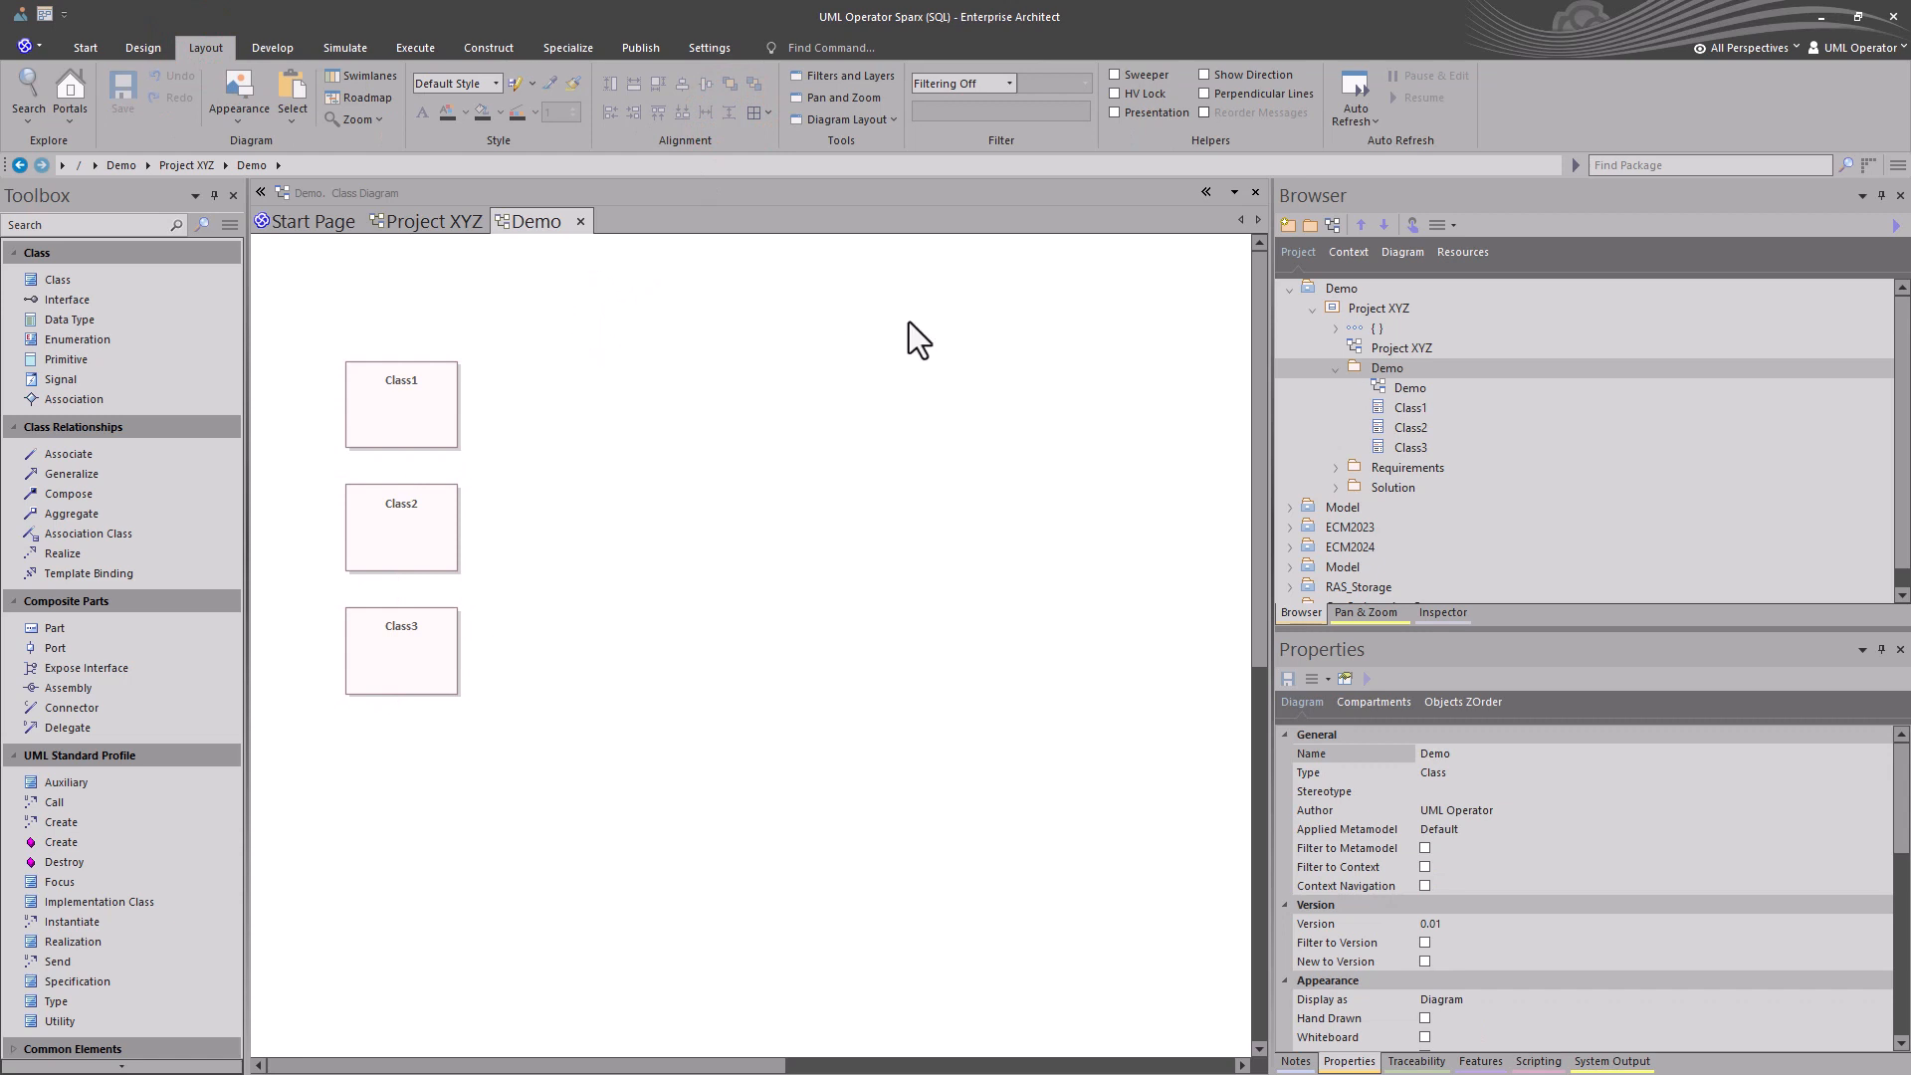
pyautogui.click(1389, 371)
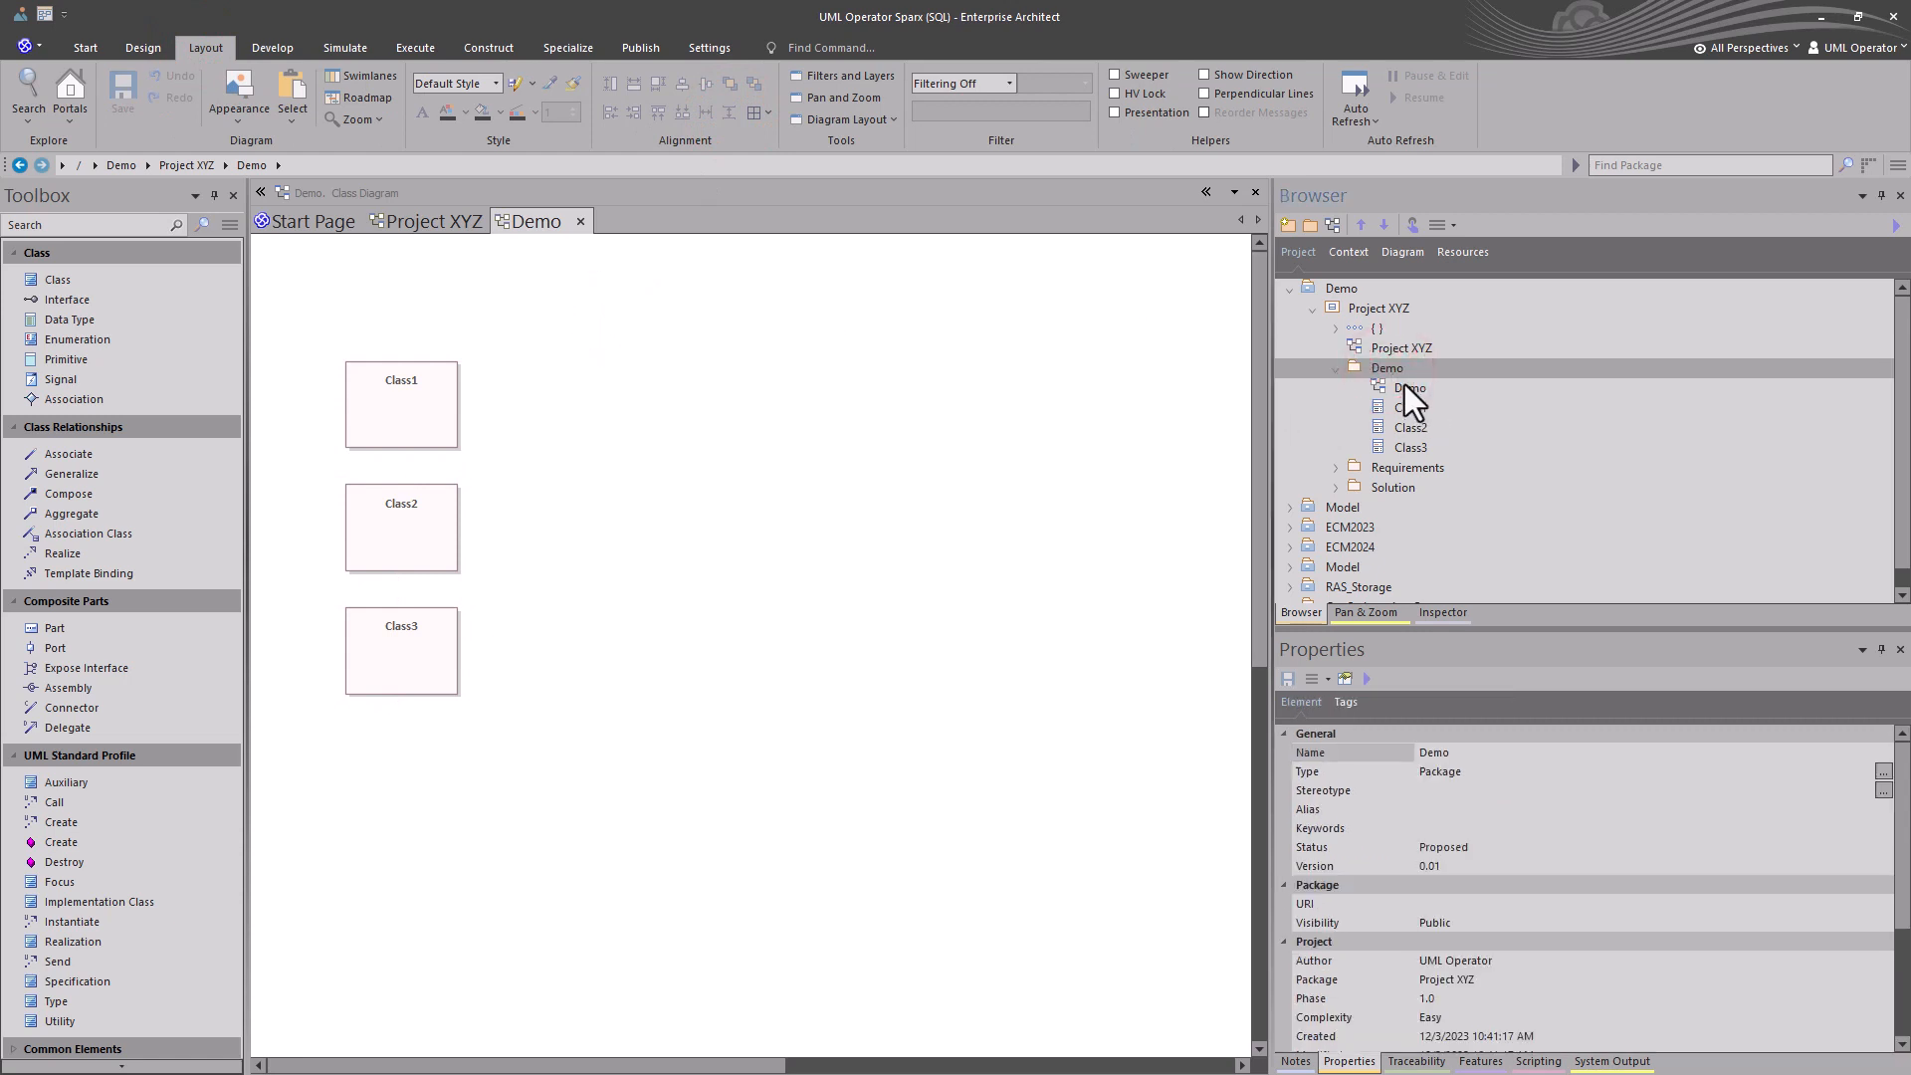
pyautogui.hotkey('ctrl', 'alt', 'b')
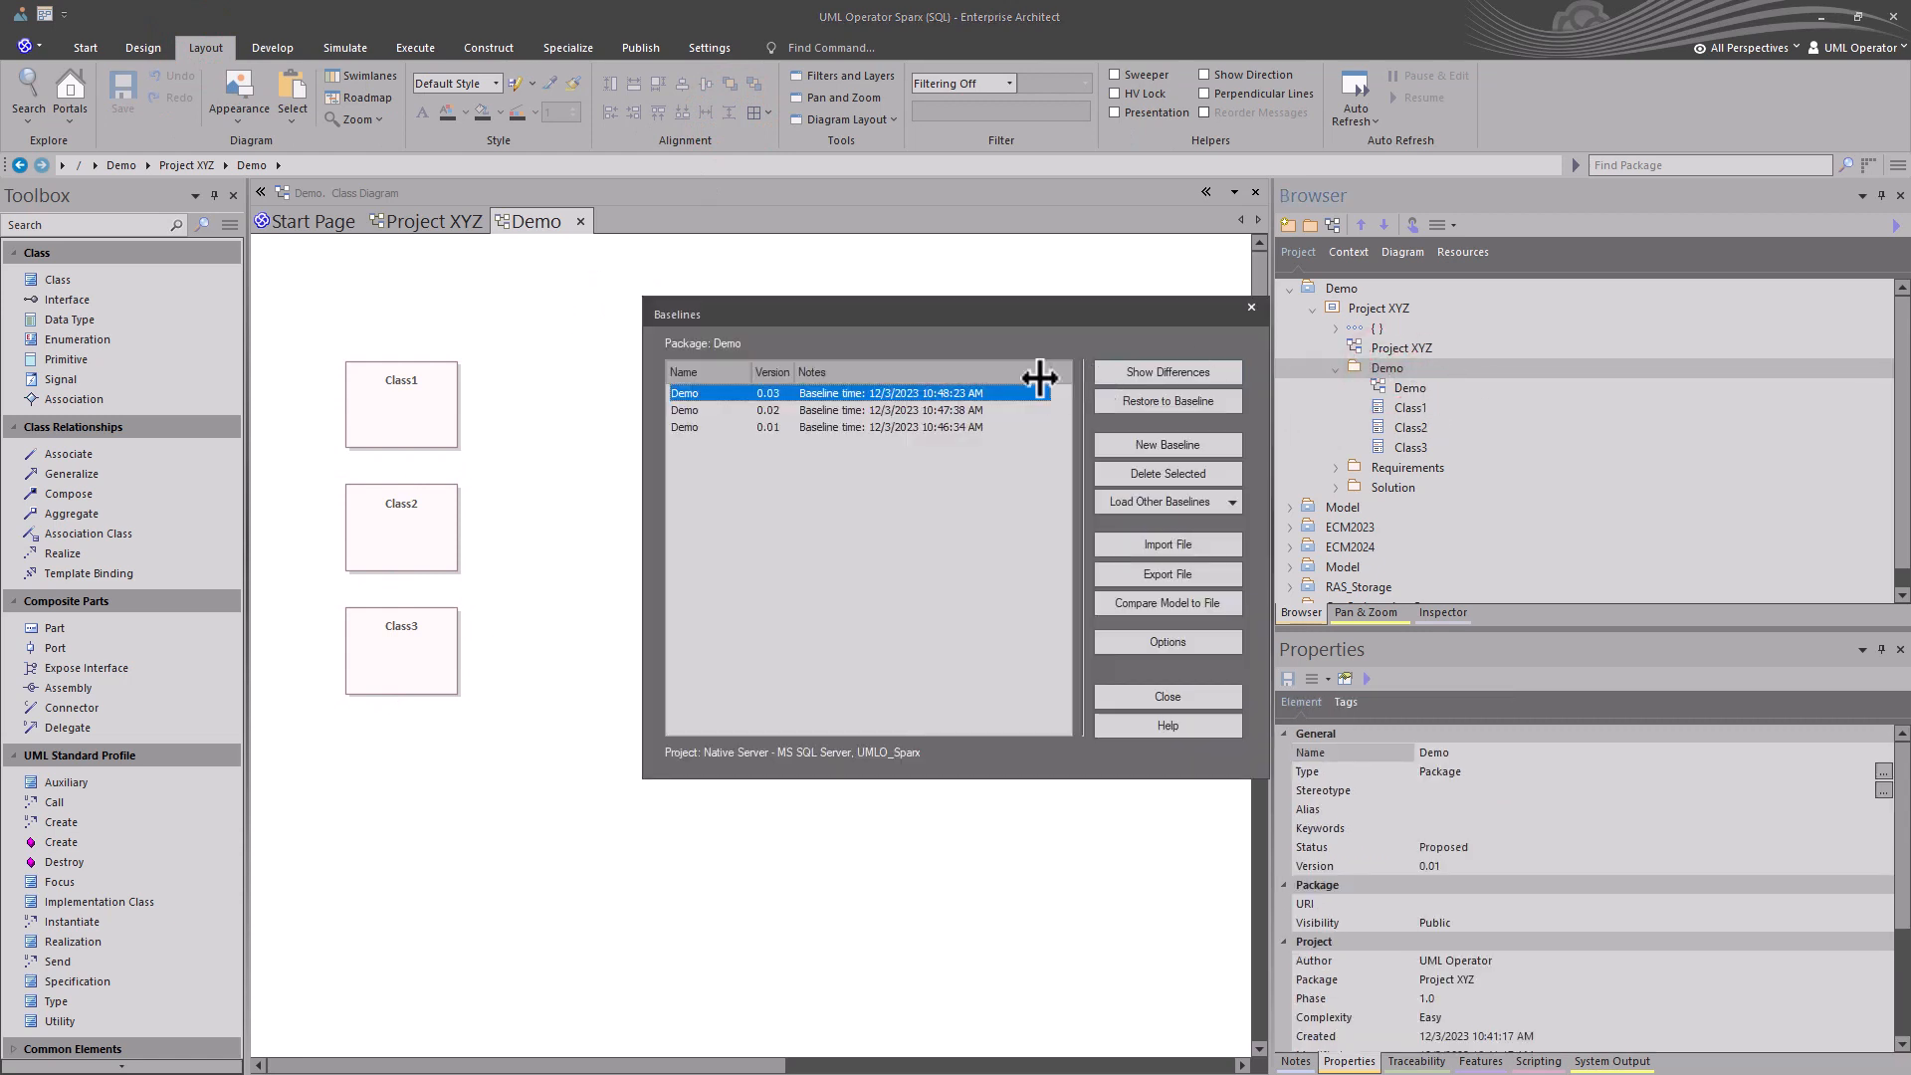
pyautogui.click(1164, 378)
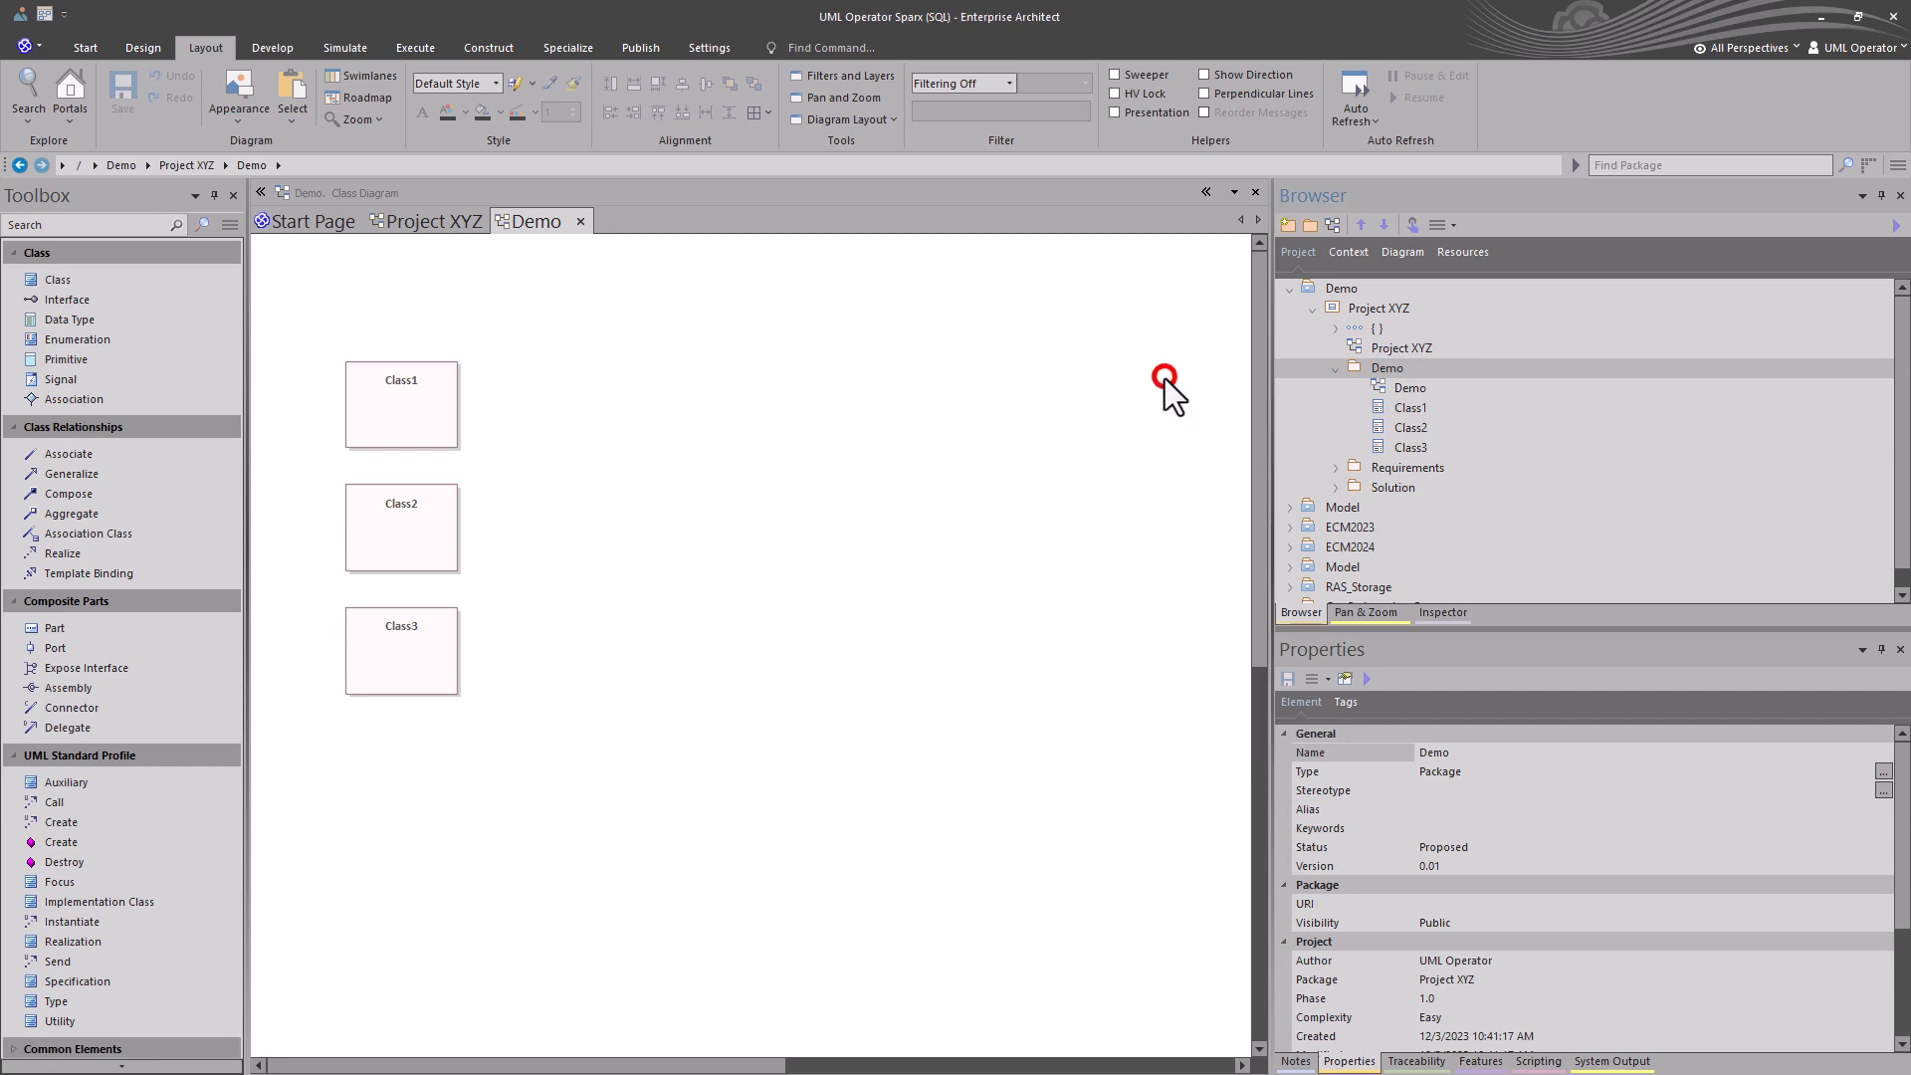
# Examine the comparison's differences for the Demo diagram and its visual elements Class3 and Class2, and return to the Demo diagram.
pyautogui.click(314, 312)
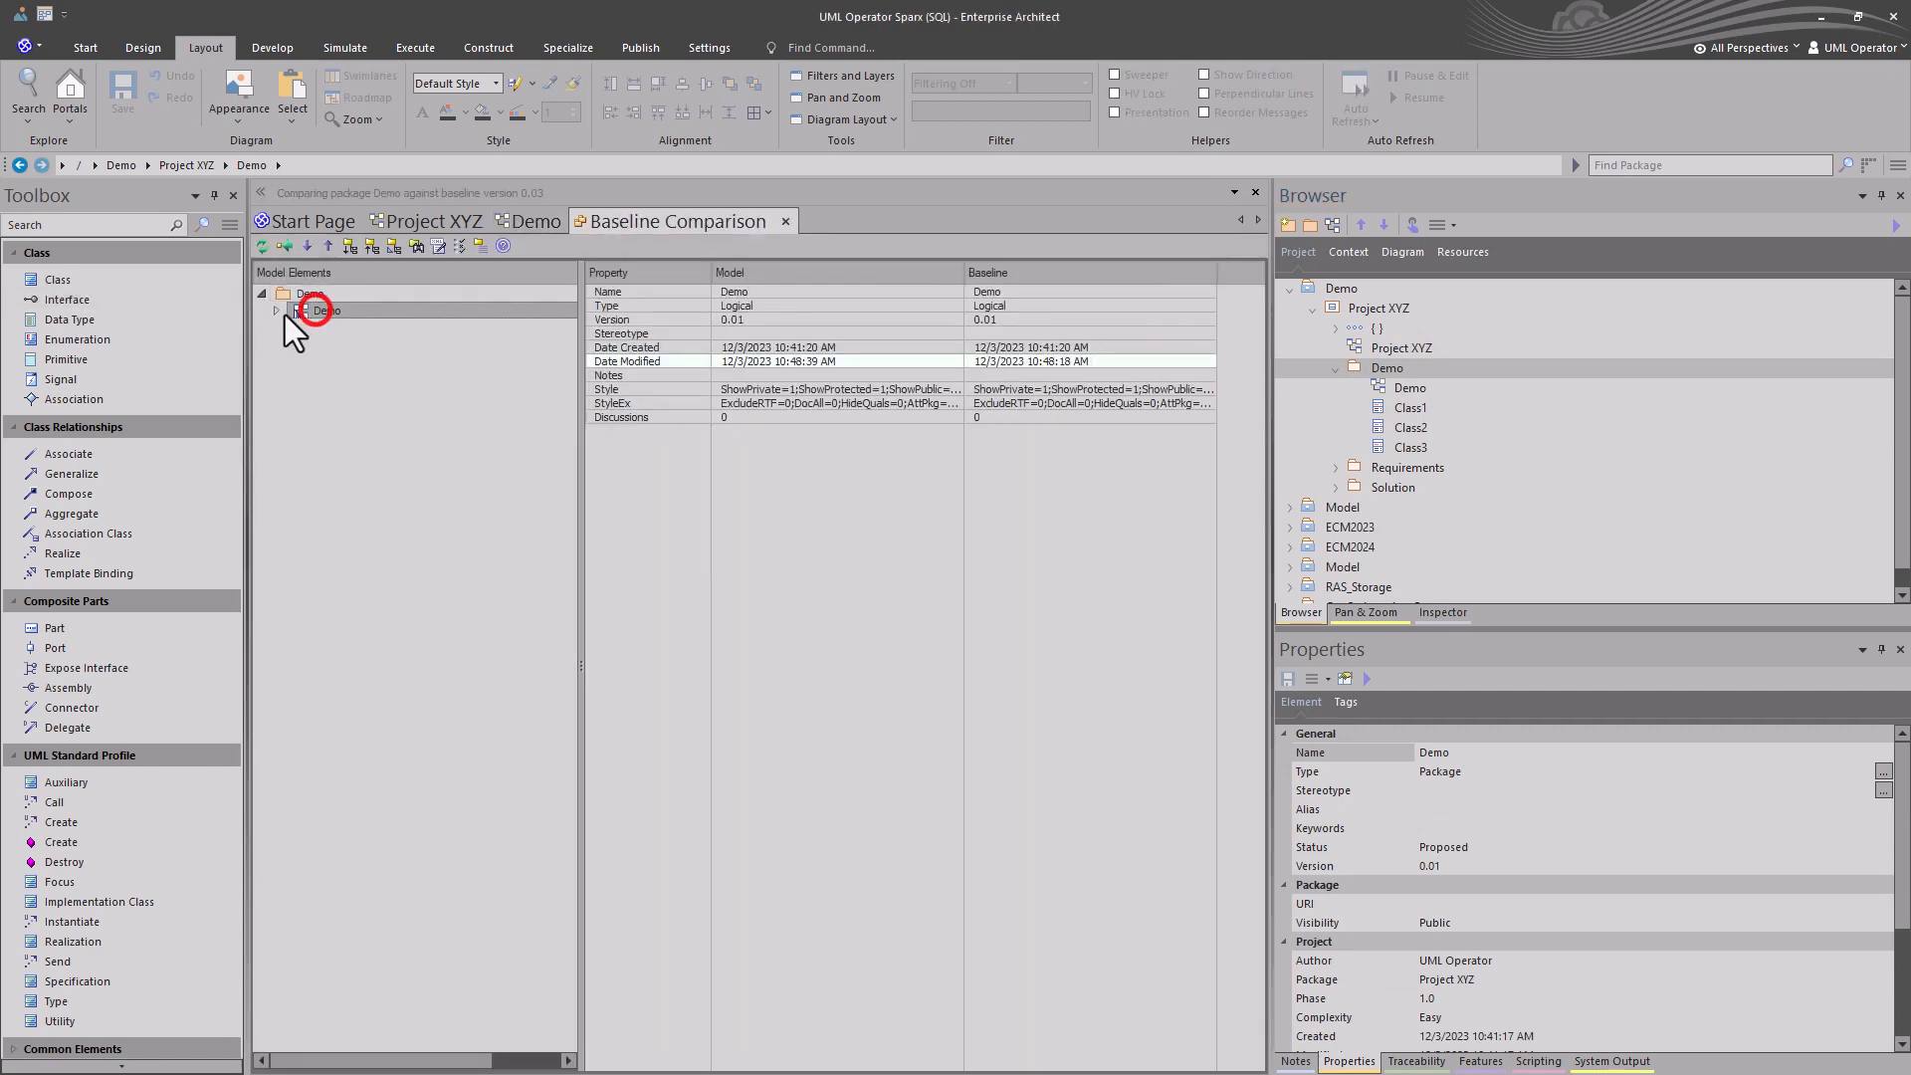
pyautogui.click(277, 311)
pyautogui.click(291, 326)
pyautogui.click(344, 345)
pyautogui.click(345, 356)
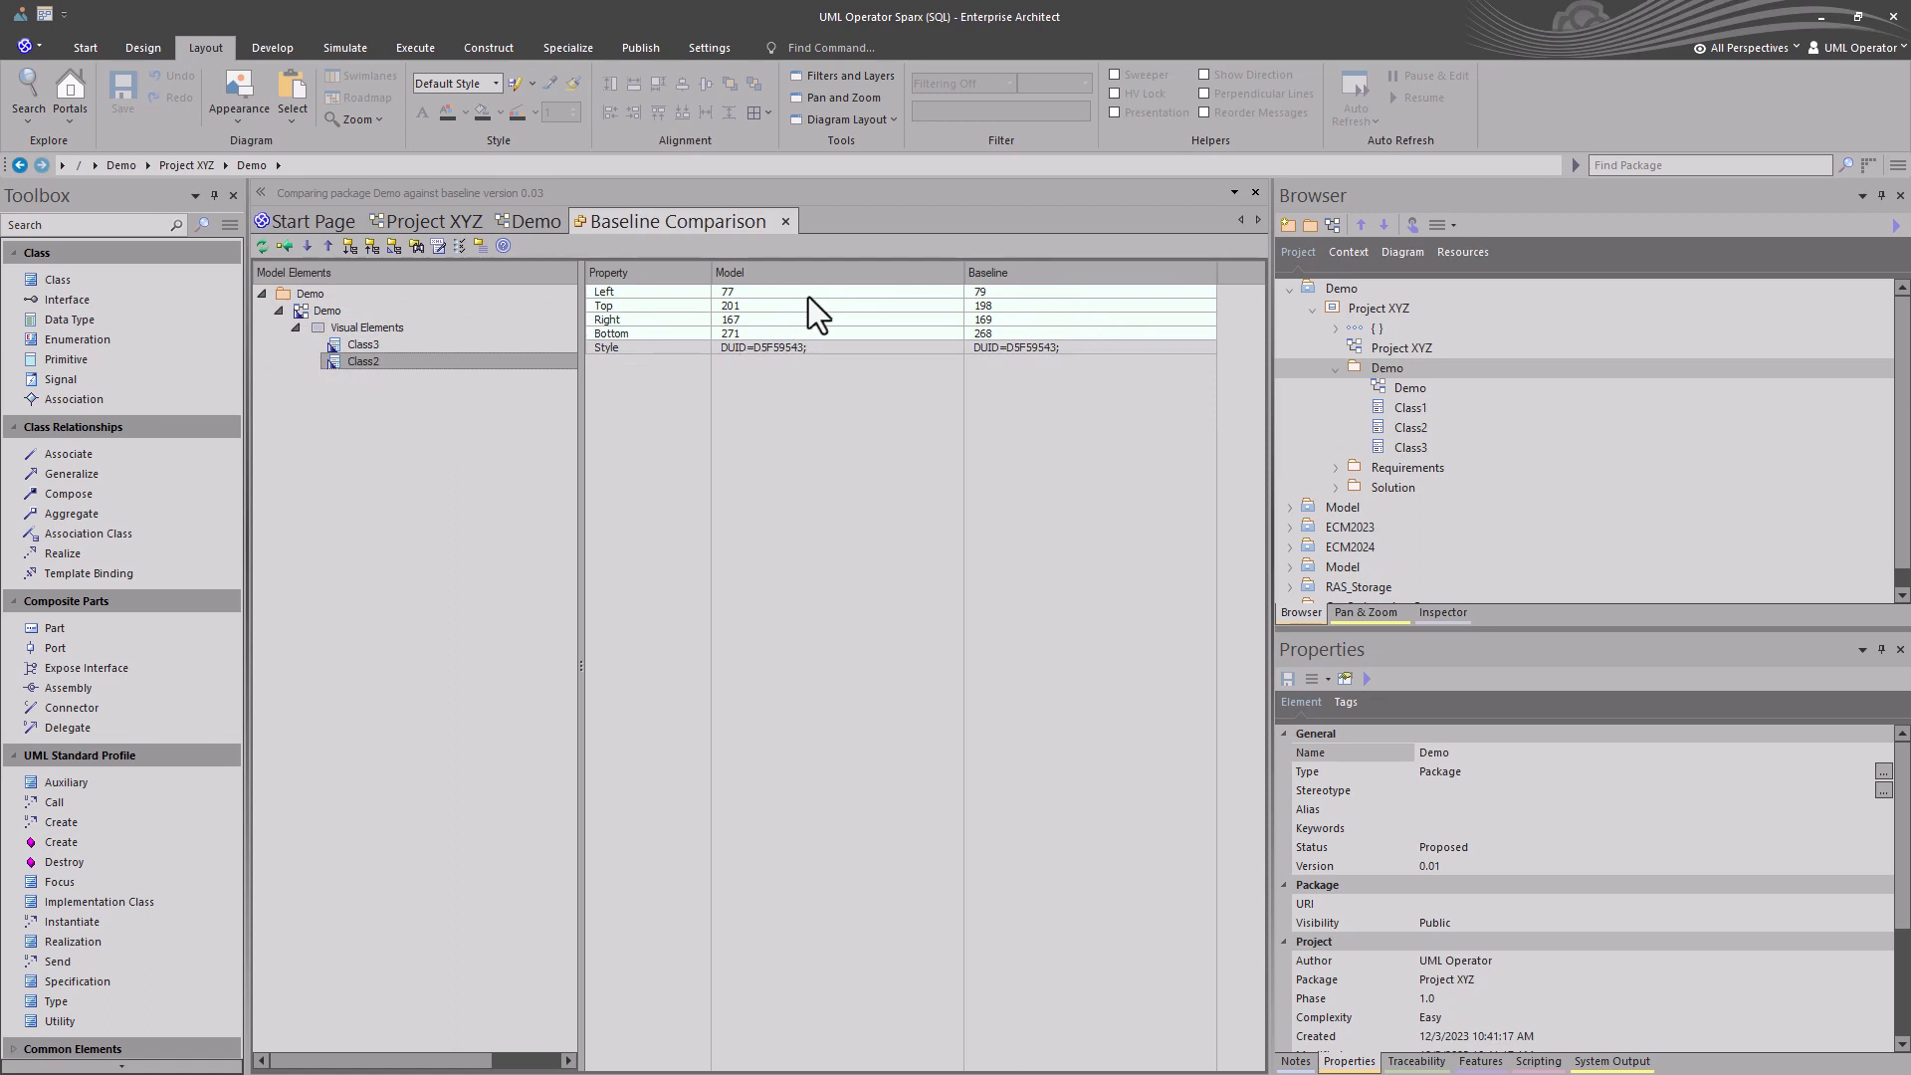
pyautogui.click(522, 223)
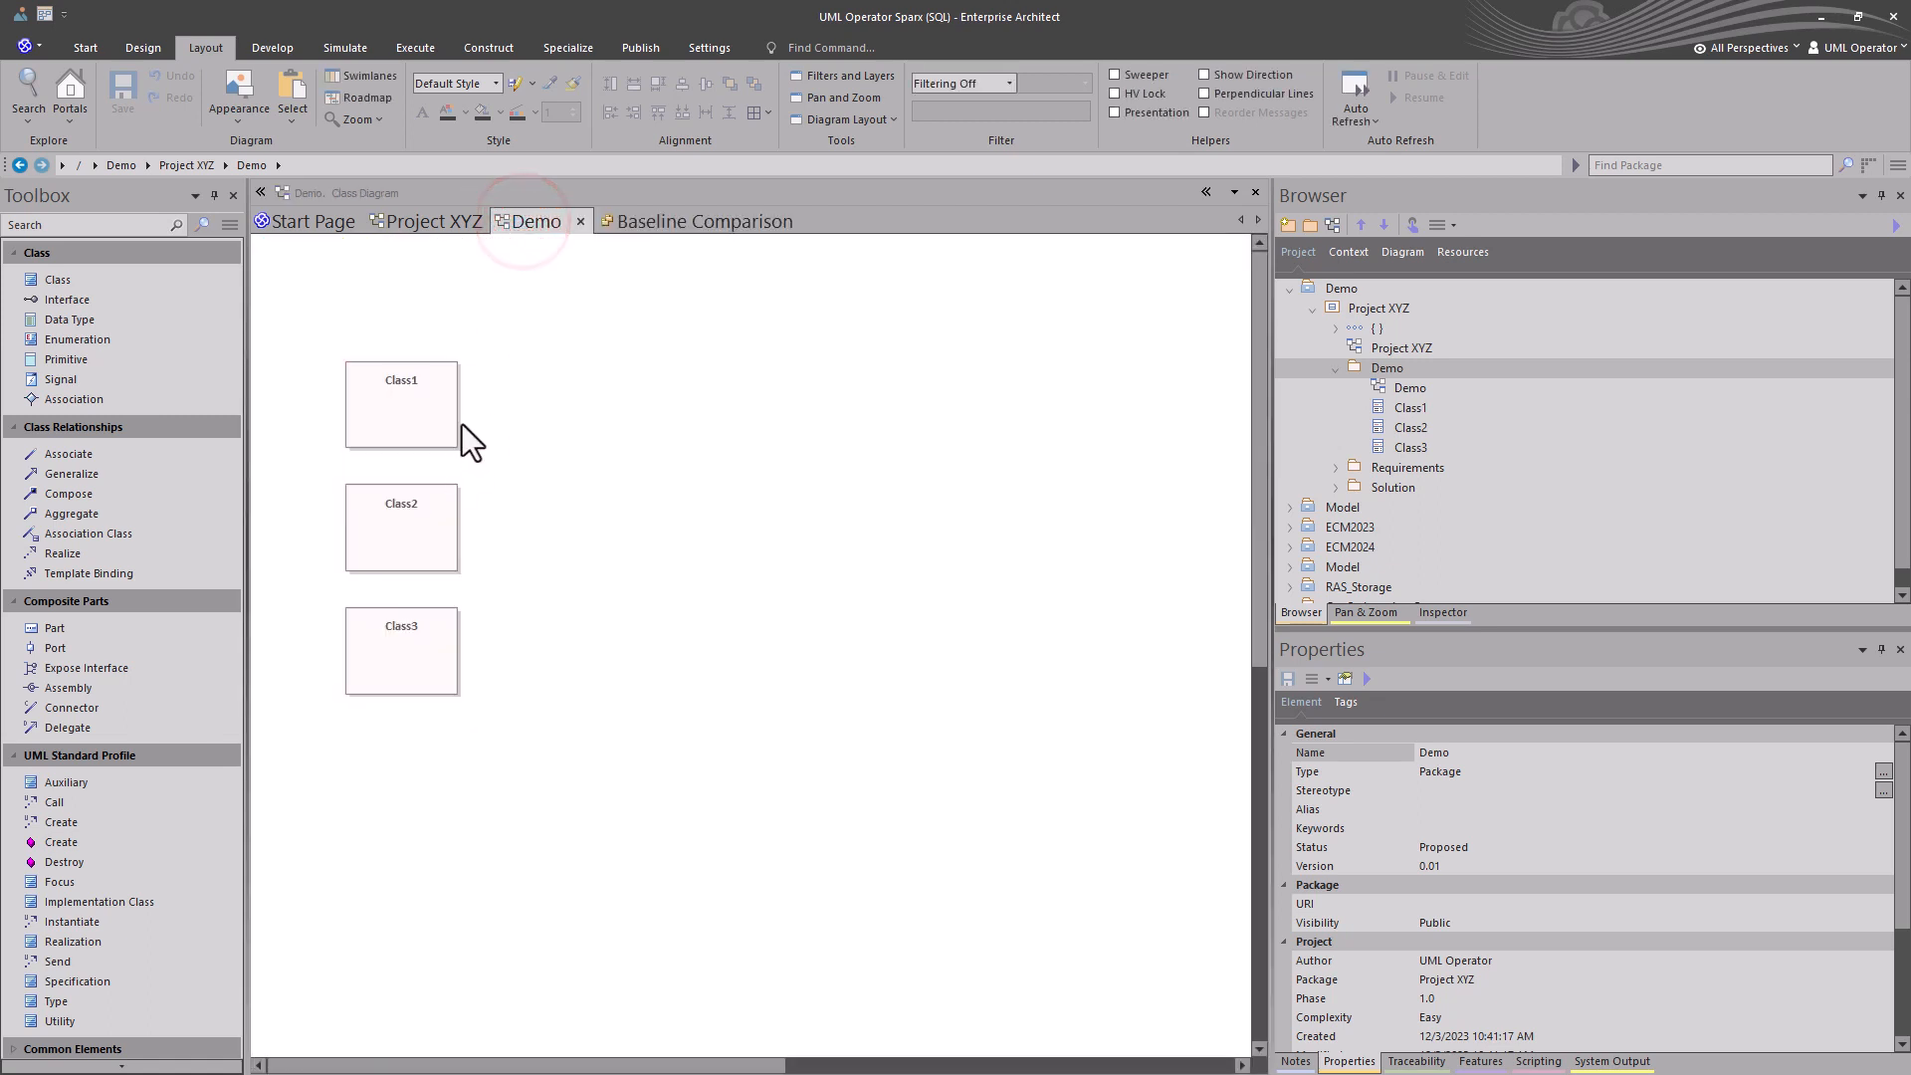
# Restore the Demo package to baseline 0.01, accepting the loss of information added since that baseline.
pyautogui.click(1389, 368)
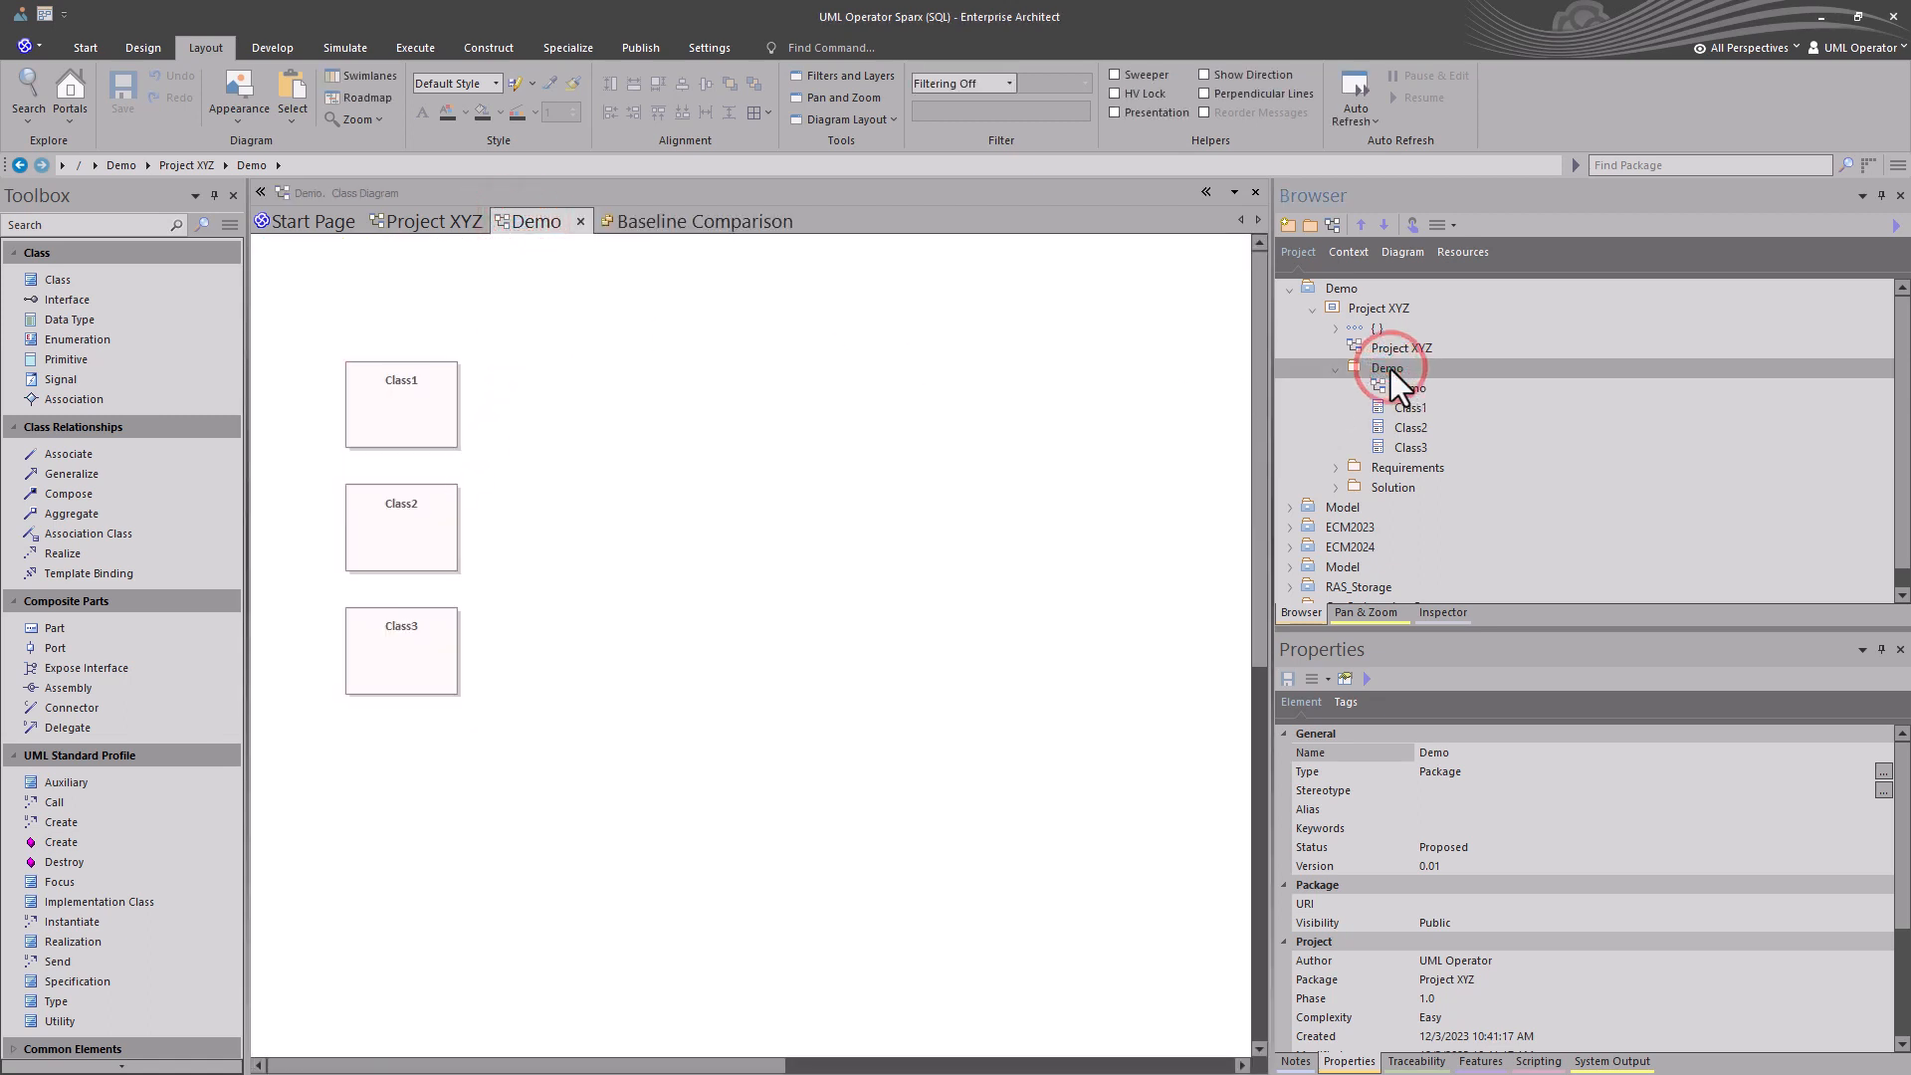
pyautogui.hotkey('ctrl', 'alt', 'b')
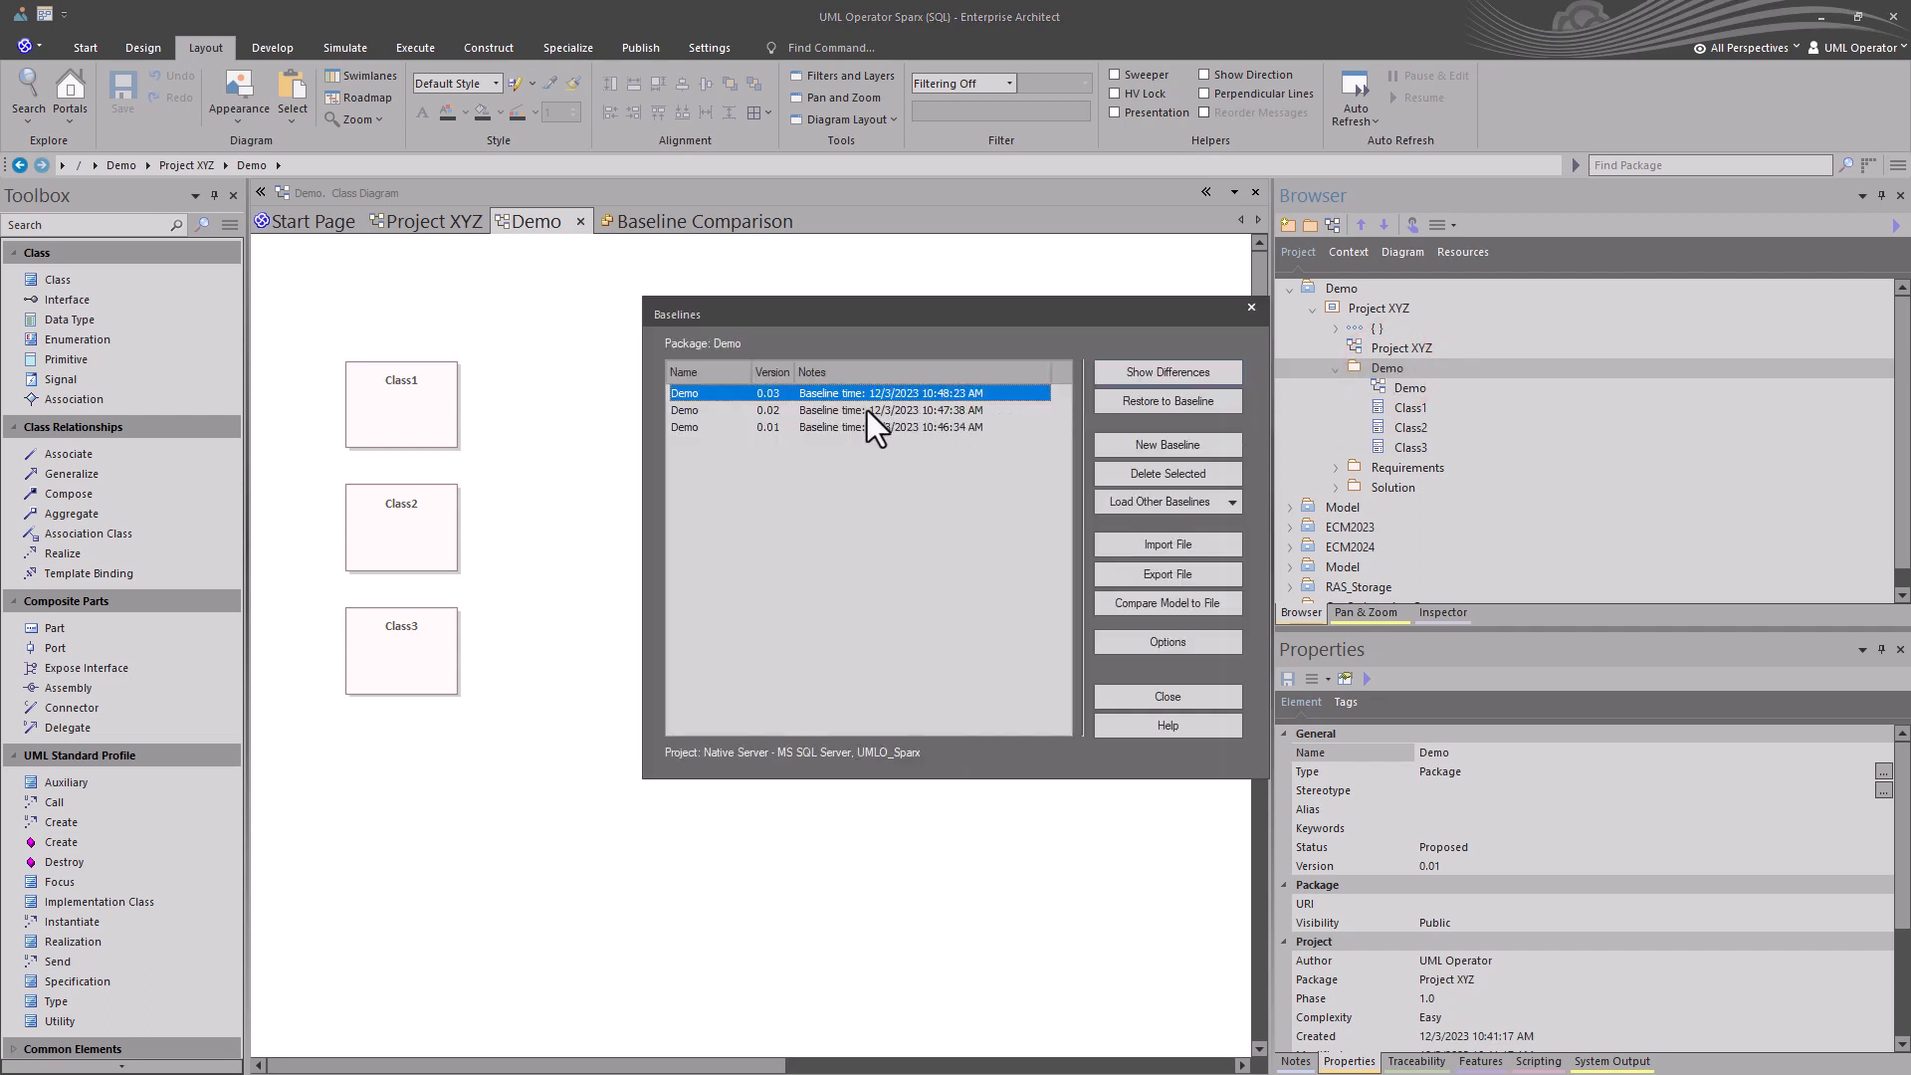
pyautogui.click(824, 425)
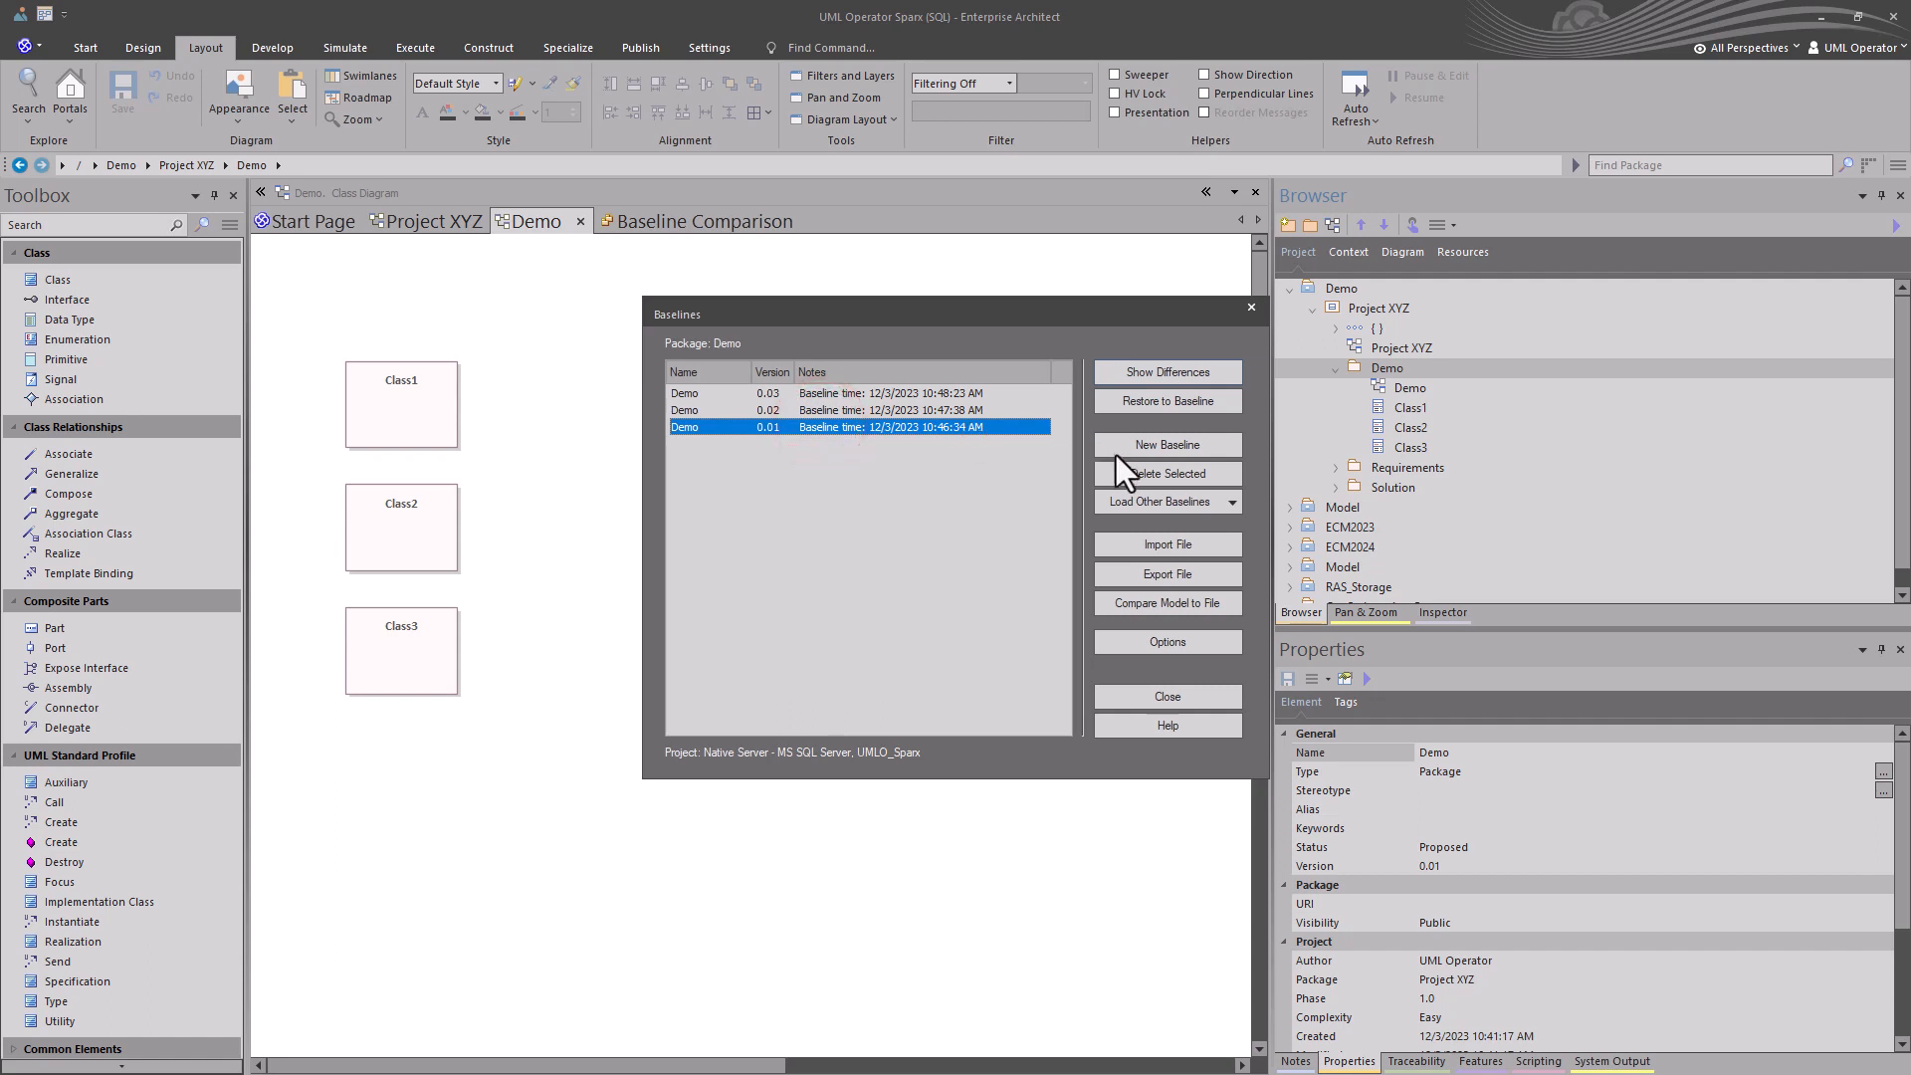
pyautogui.click(1160, 402)
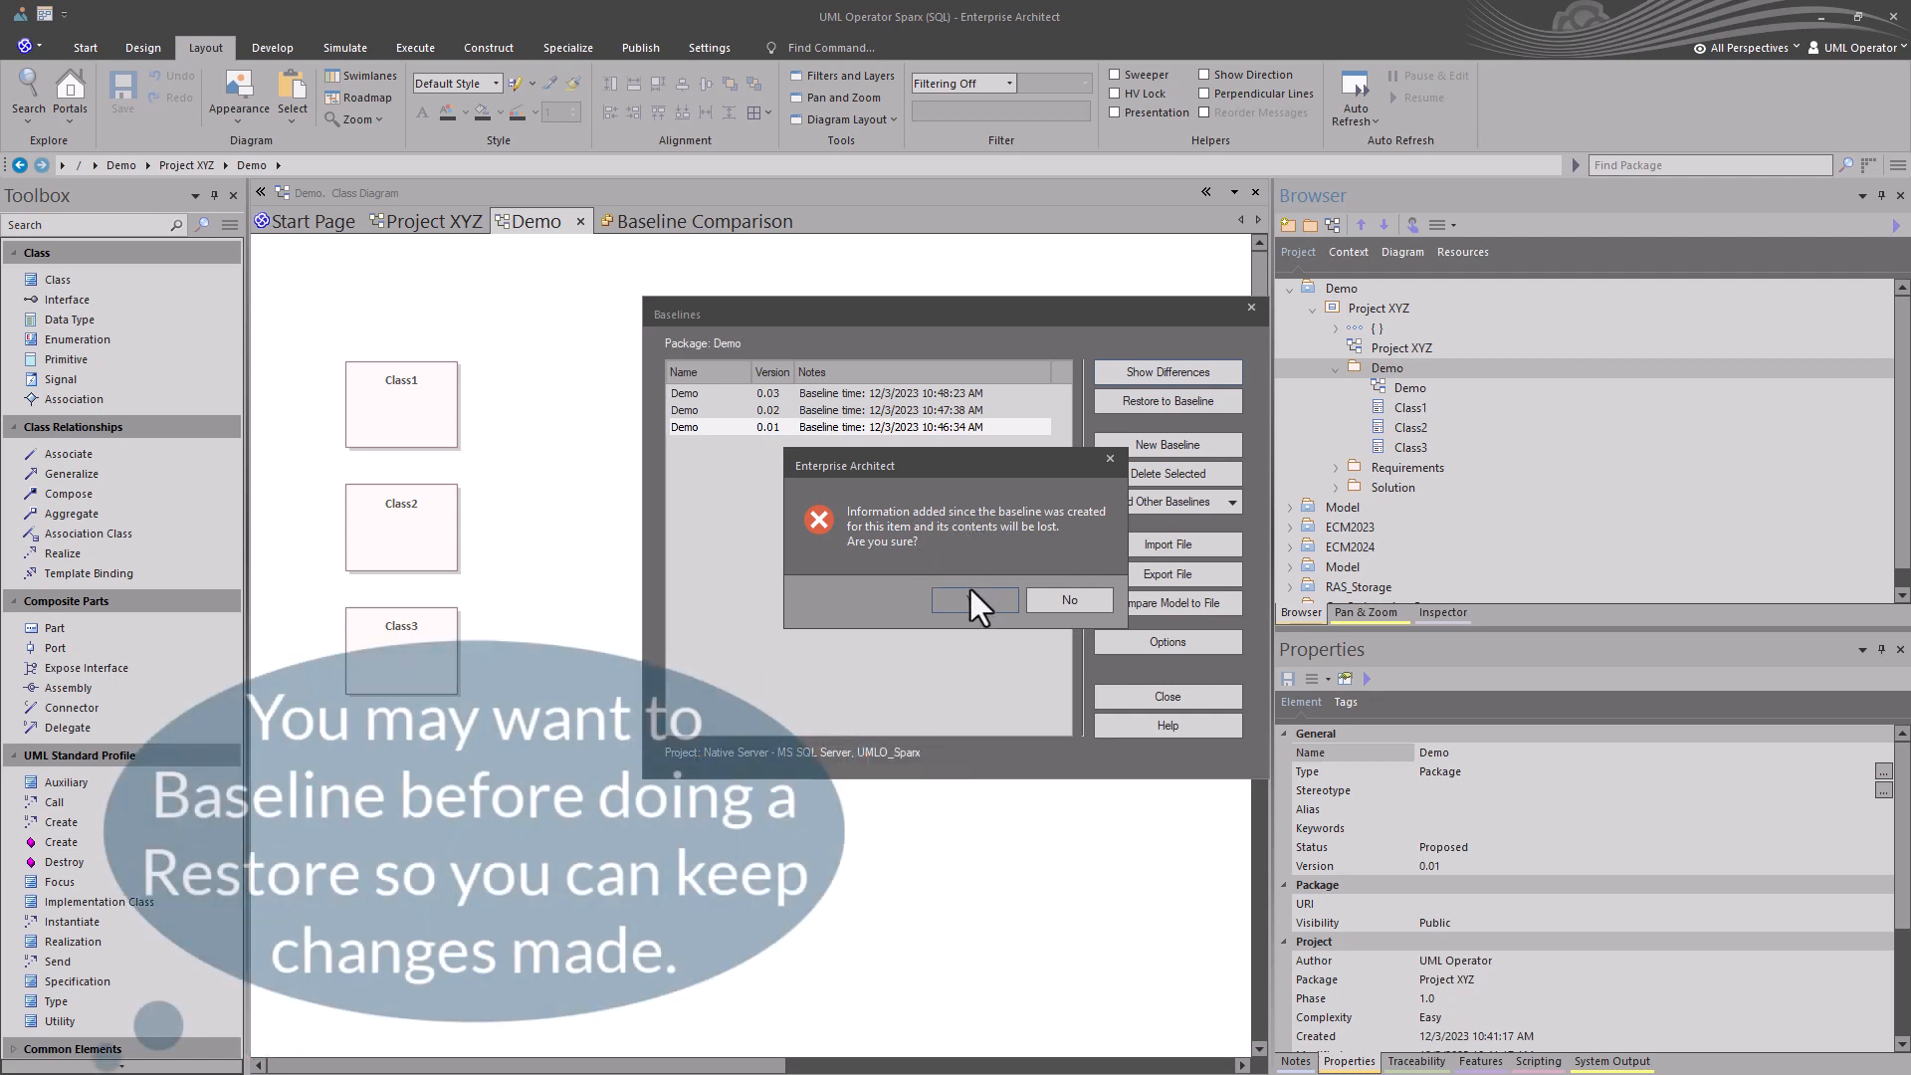
pyautogui.click(970, 600)
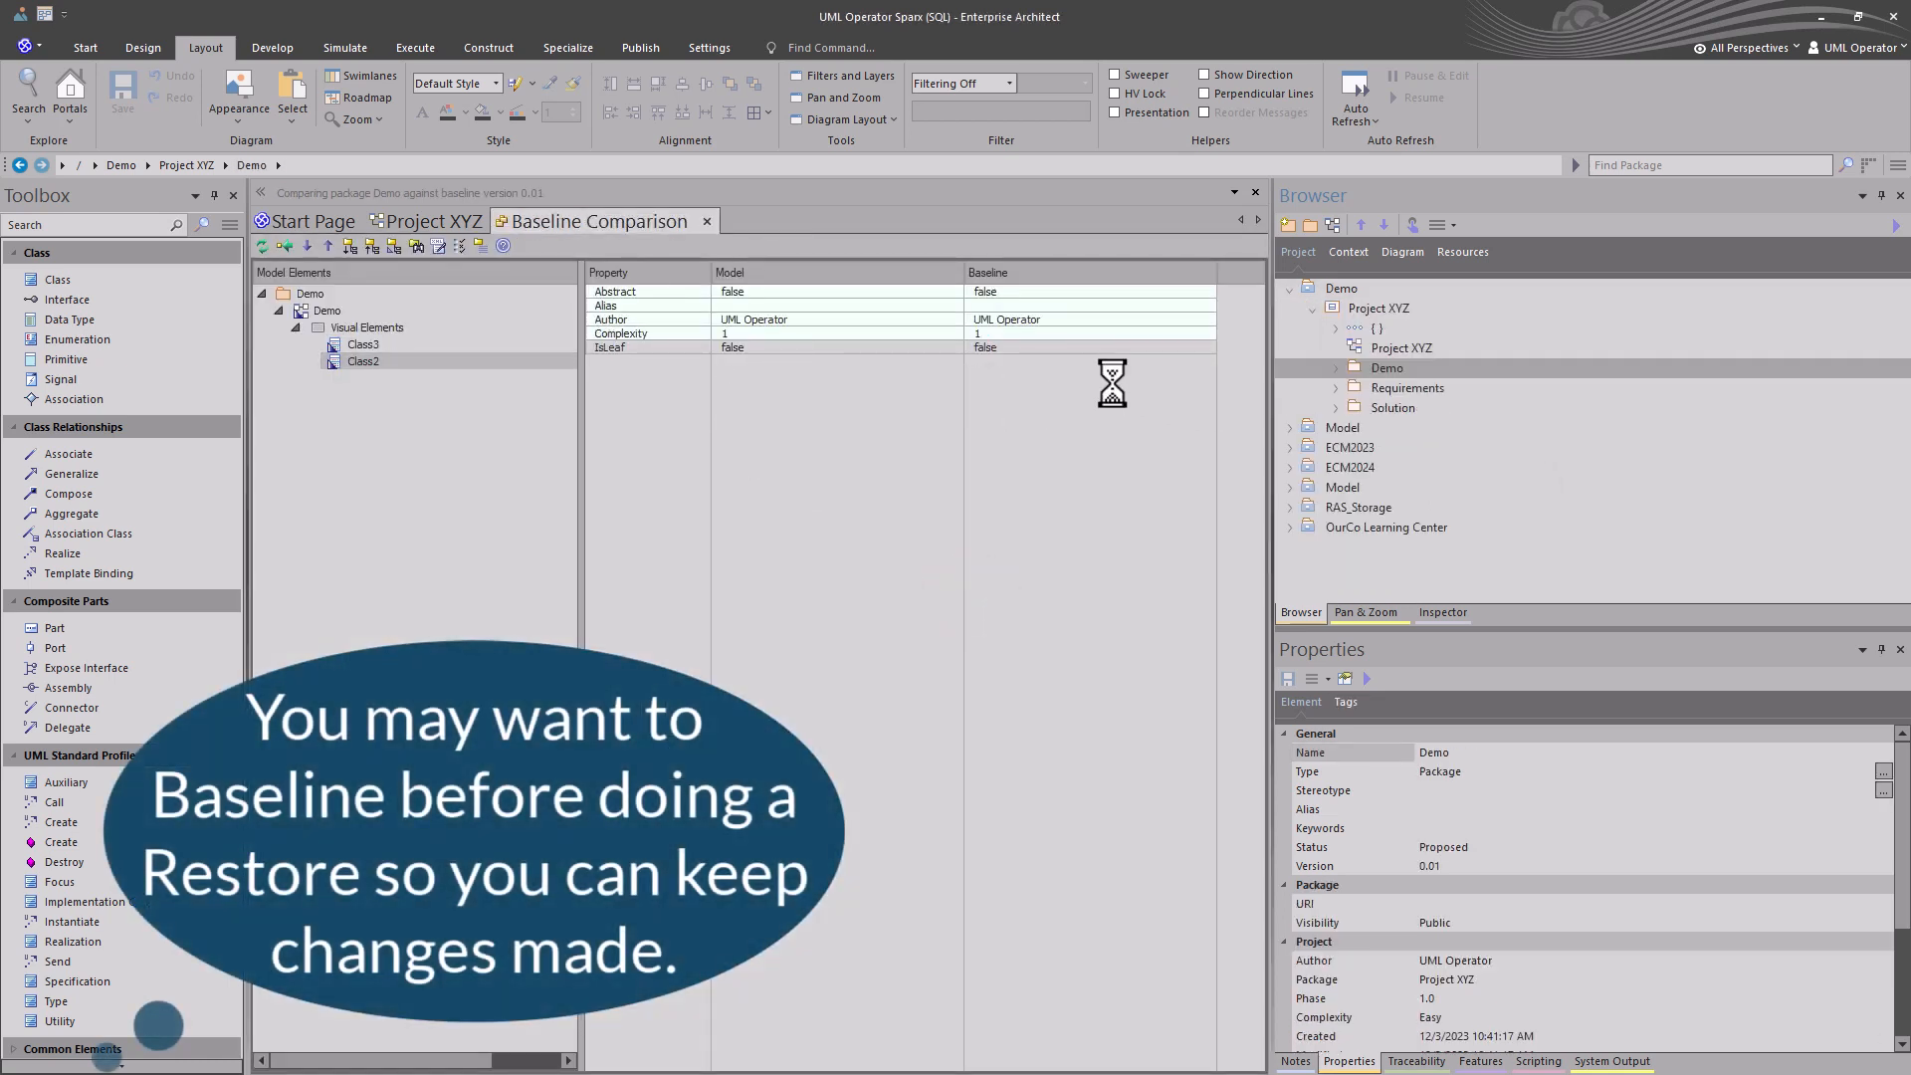
# Close the baseline comparison and open the Demo package's diagram to check the restored contents.
pyautogui.click(708, 223)
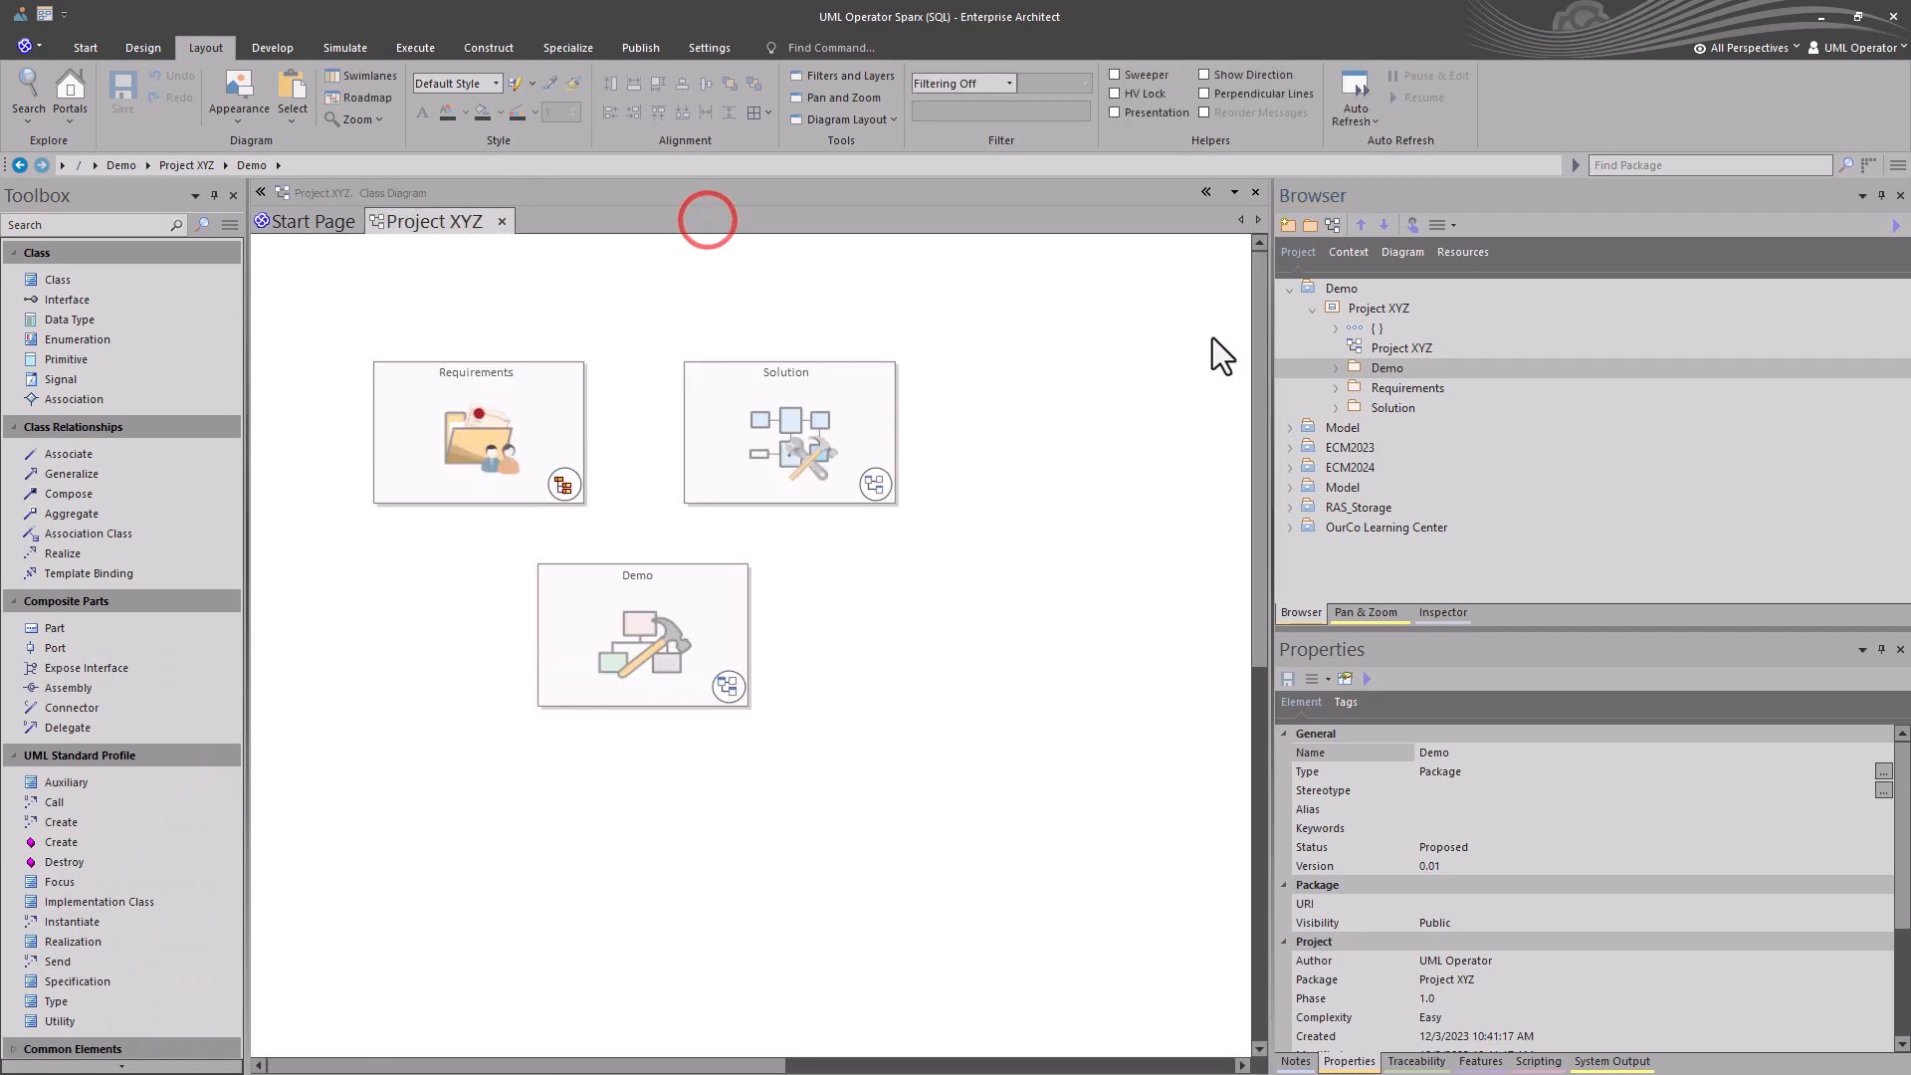
pyautogui.click(1337, 367)
pyautogui.doubleClick(1376, 390)
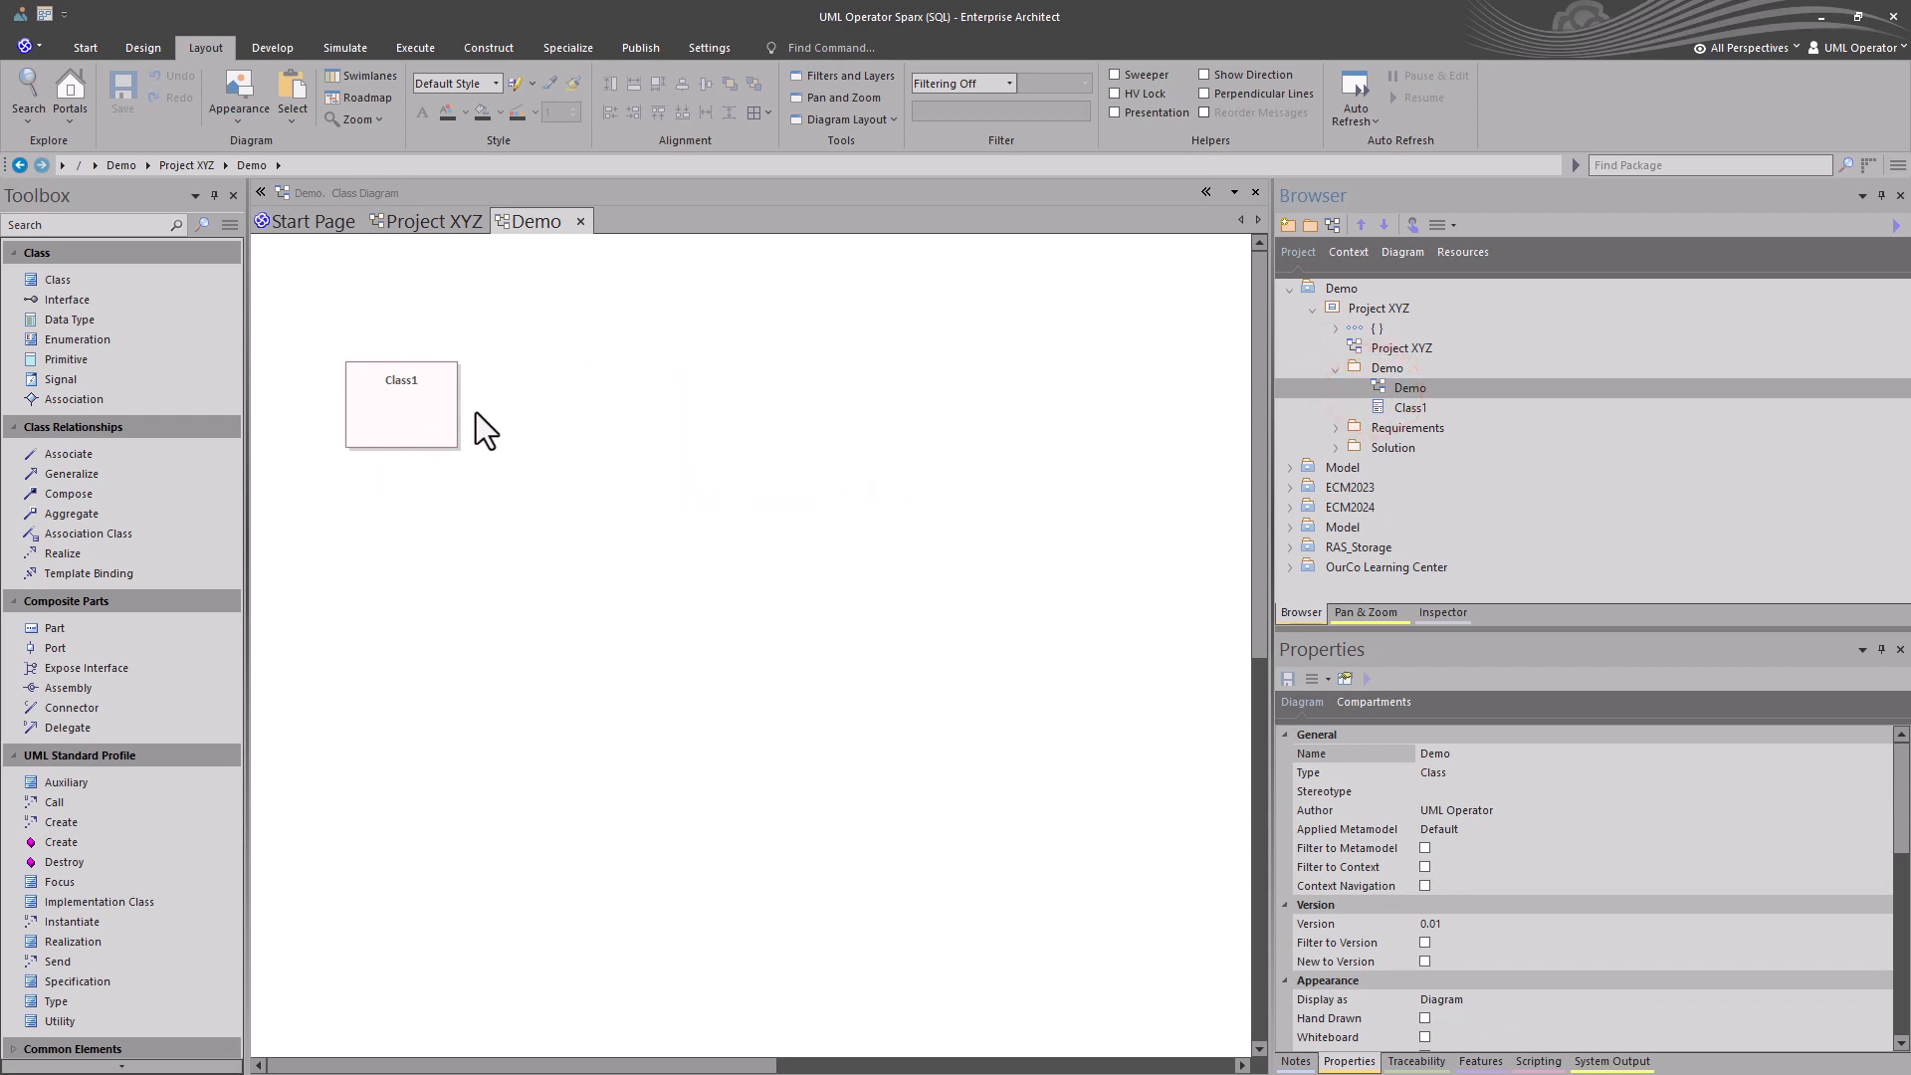
# Restore the Demo package to baseline 0.02, accepting the loss of newer information, and open its Demo diagram.
pyautogui.click(1387, 368)
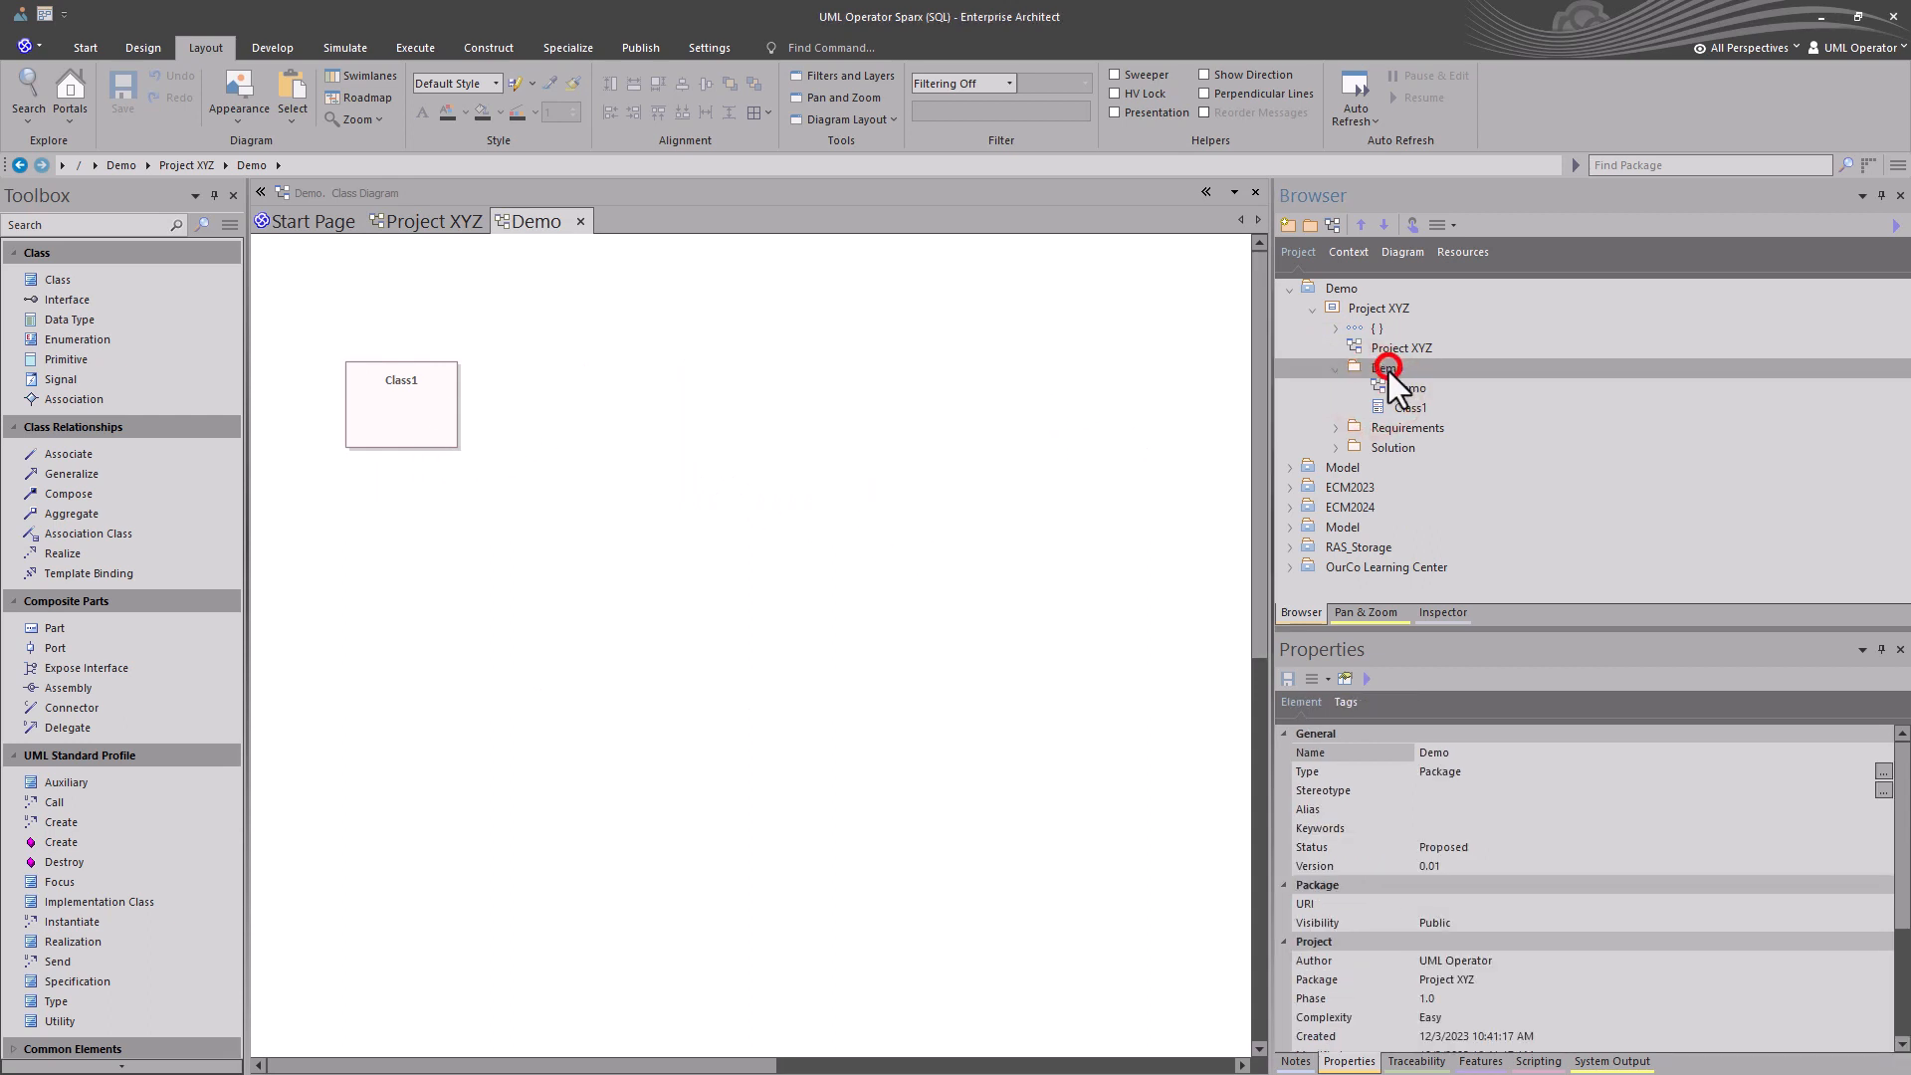
pyautogui.hotkey('ctrl', 'alt', 'b')
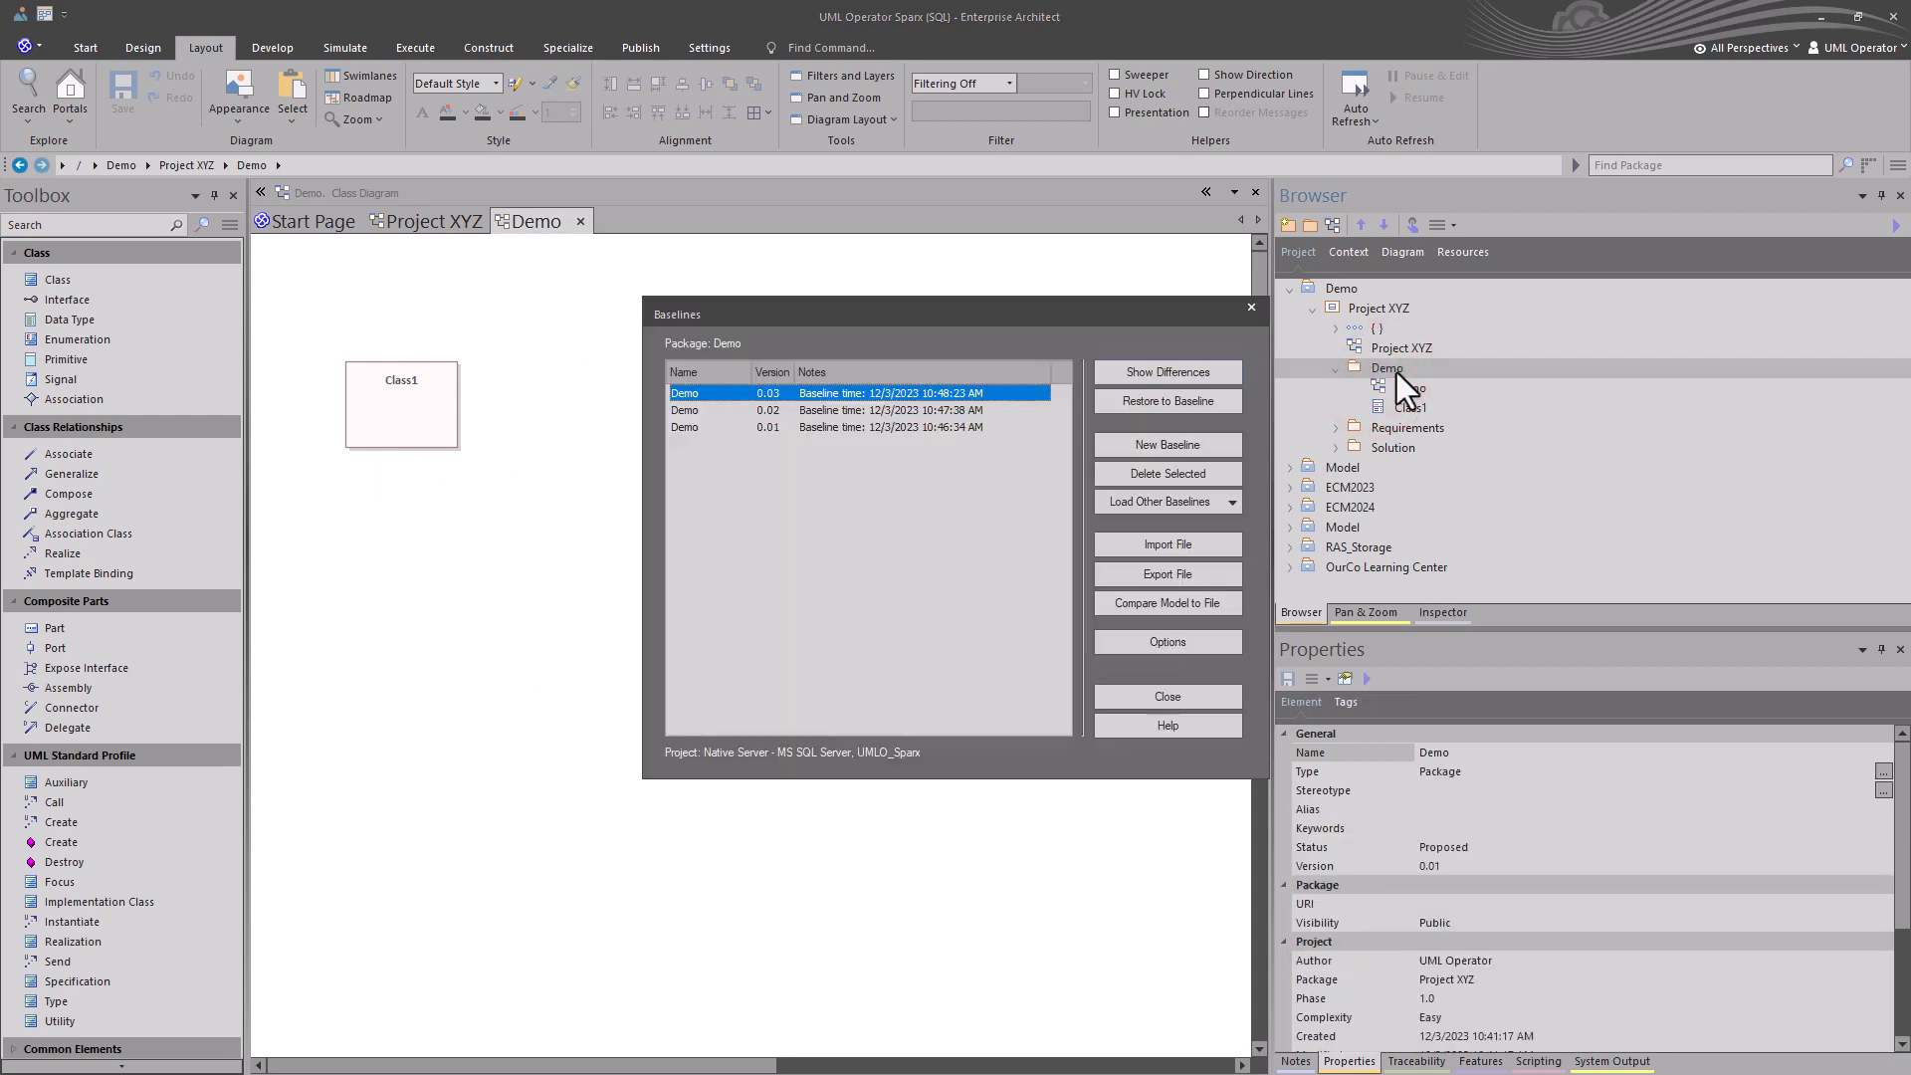
pyautogui.click(845, 411)
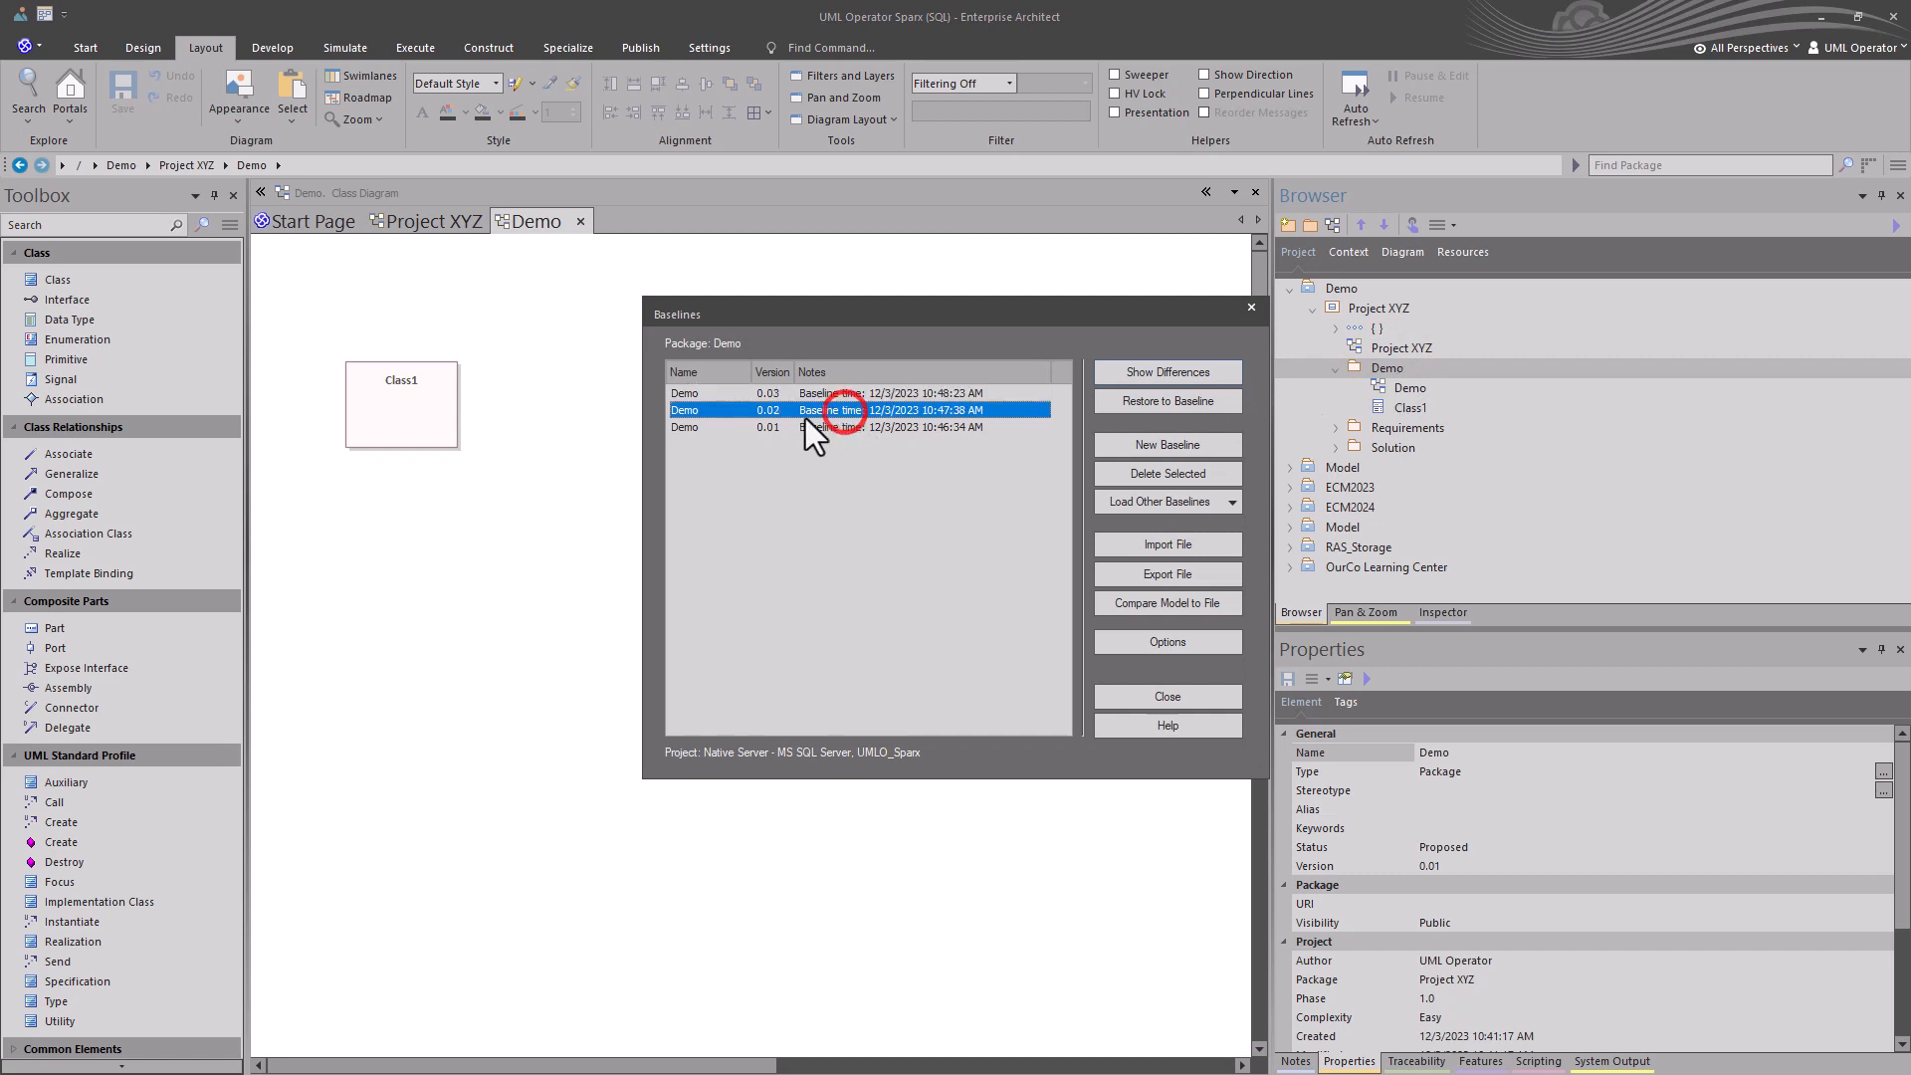
pyautogui.click(1156, 400)
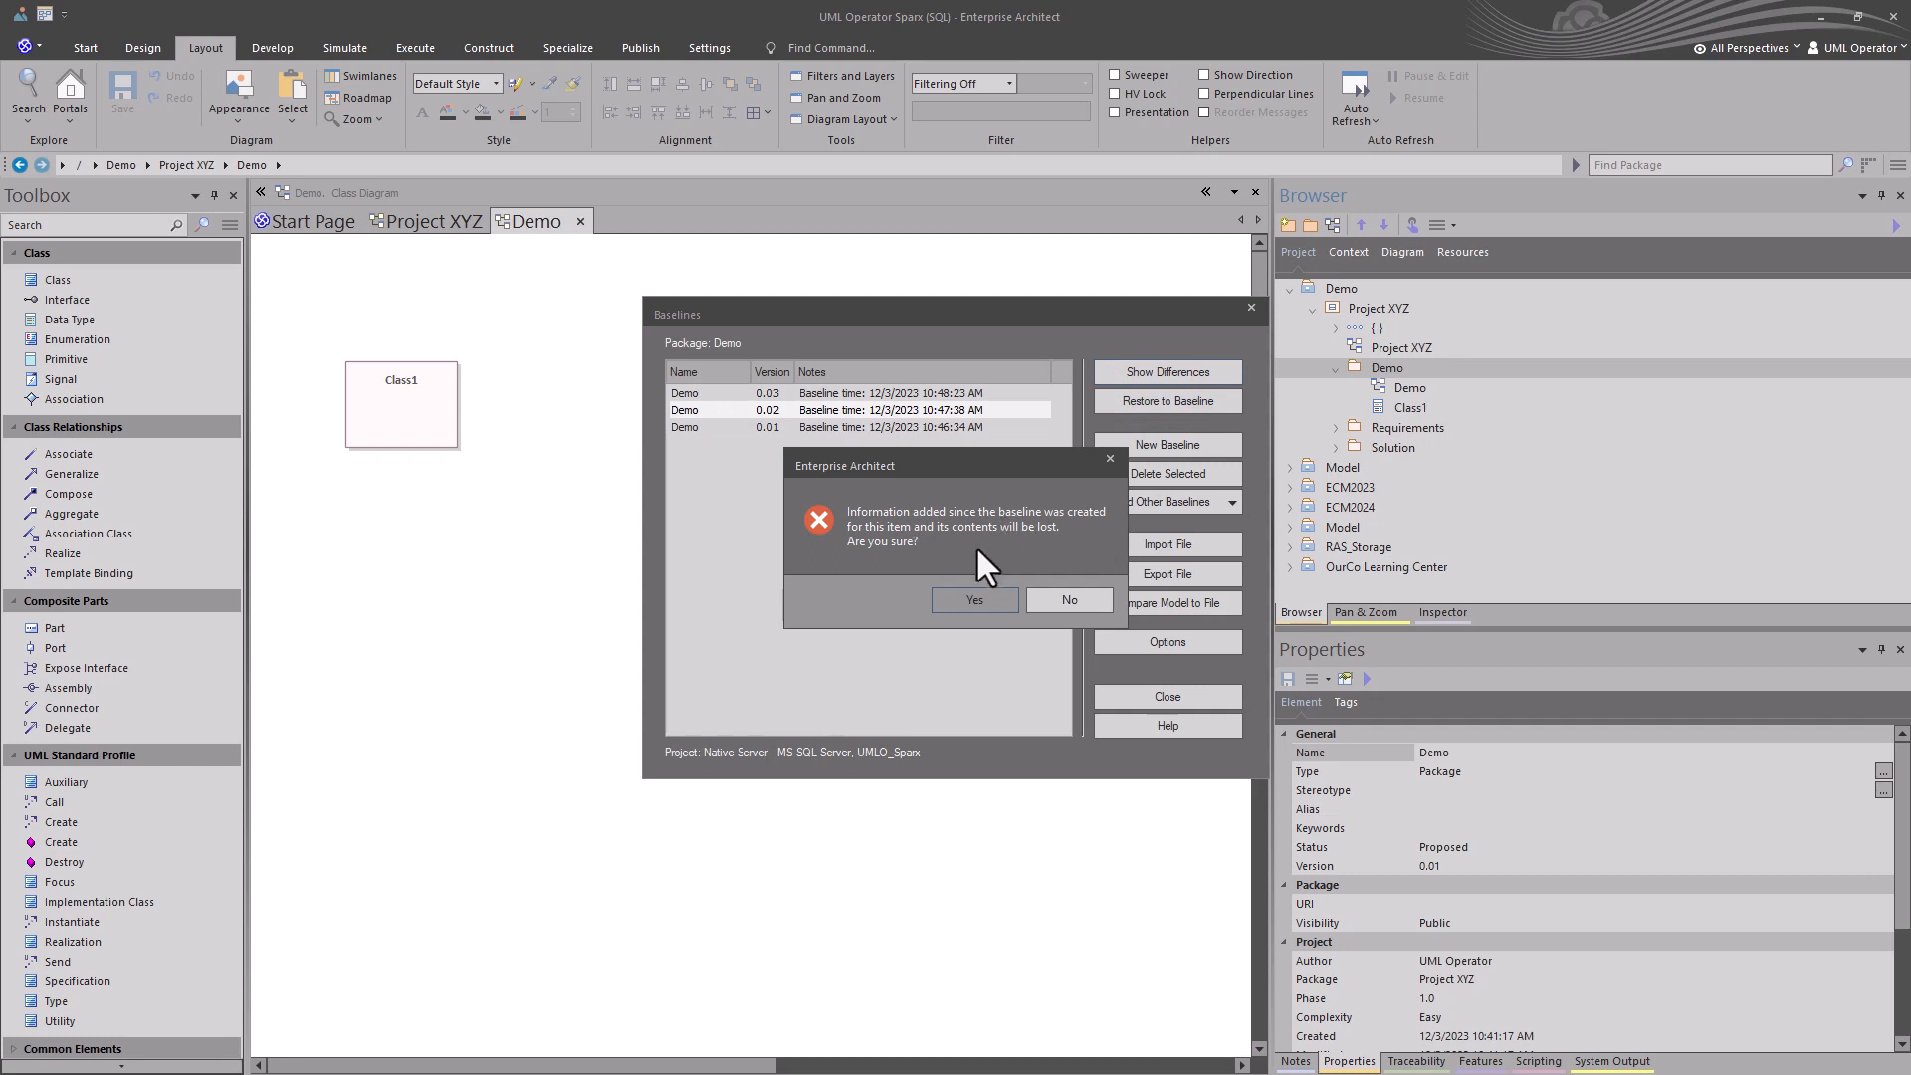
pyautogui.click(961, 600)
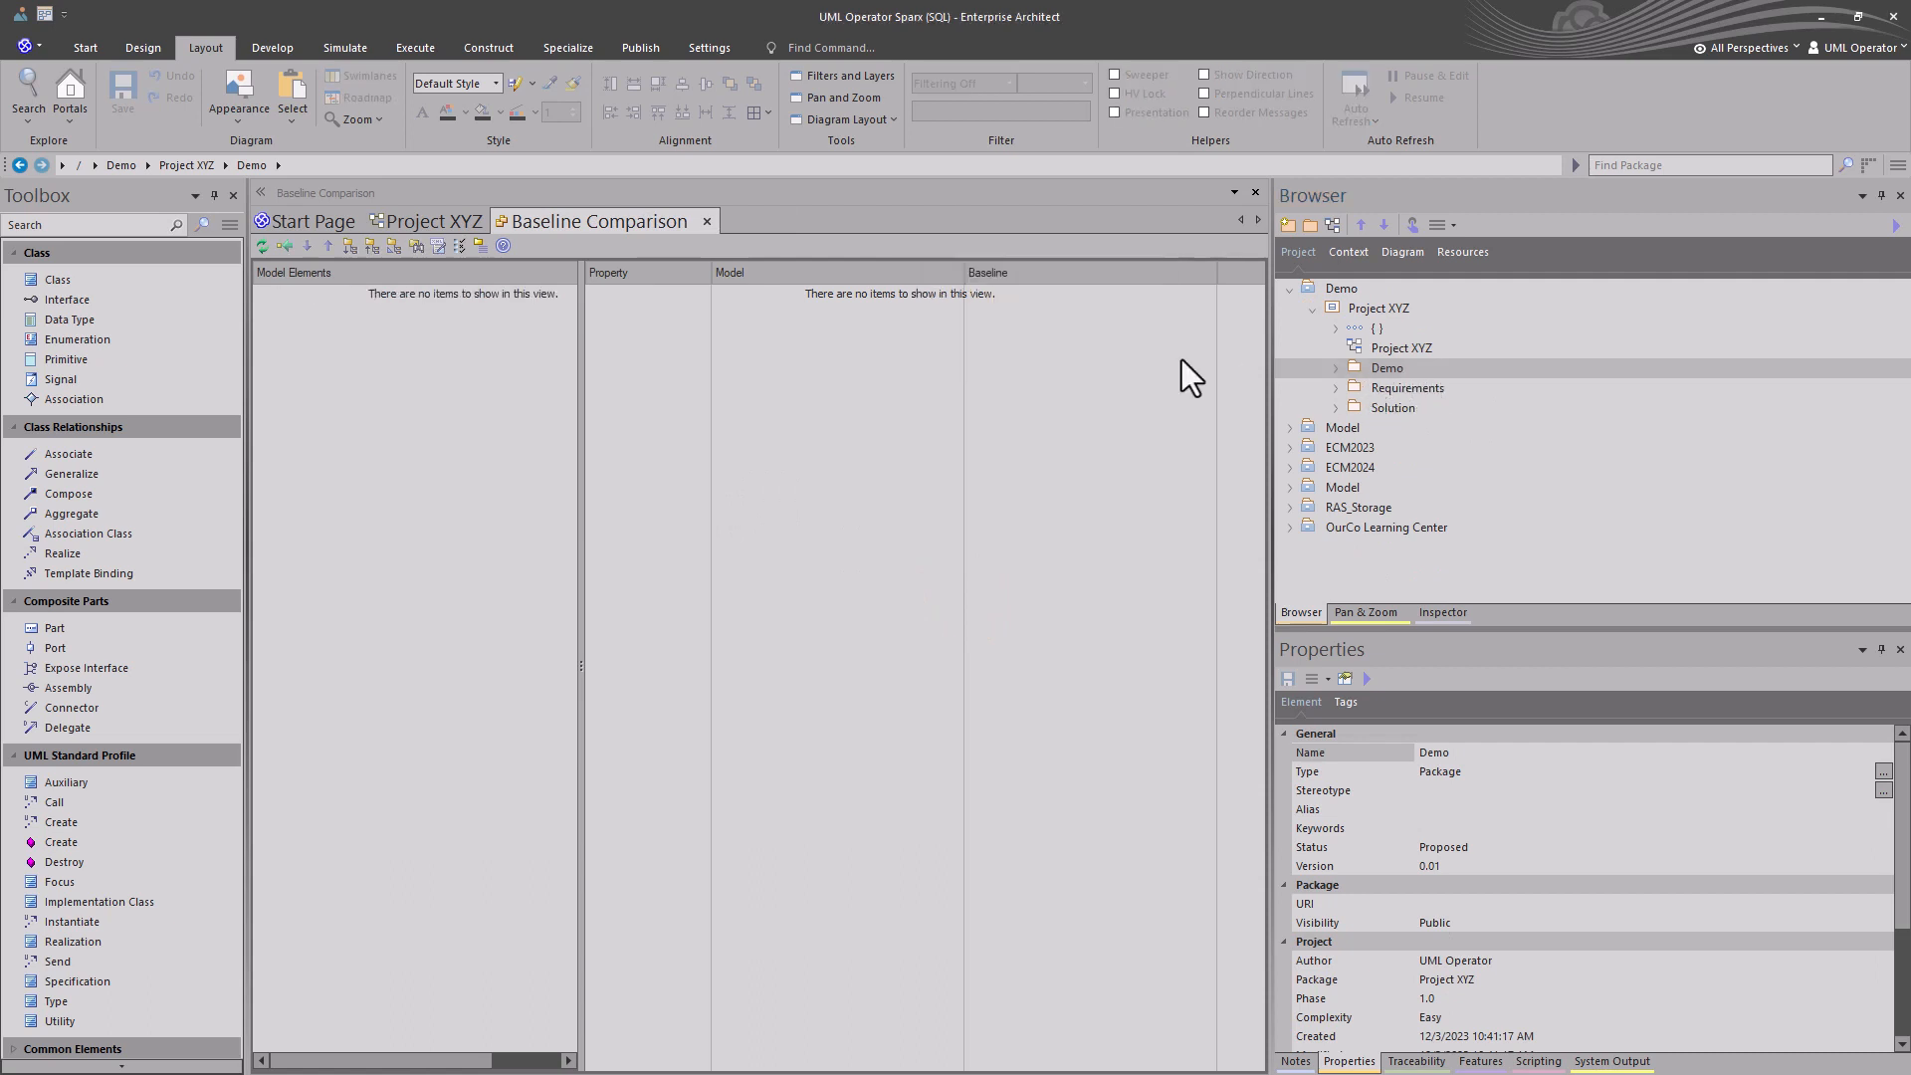
pyautogui.click(1338, 369)
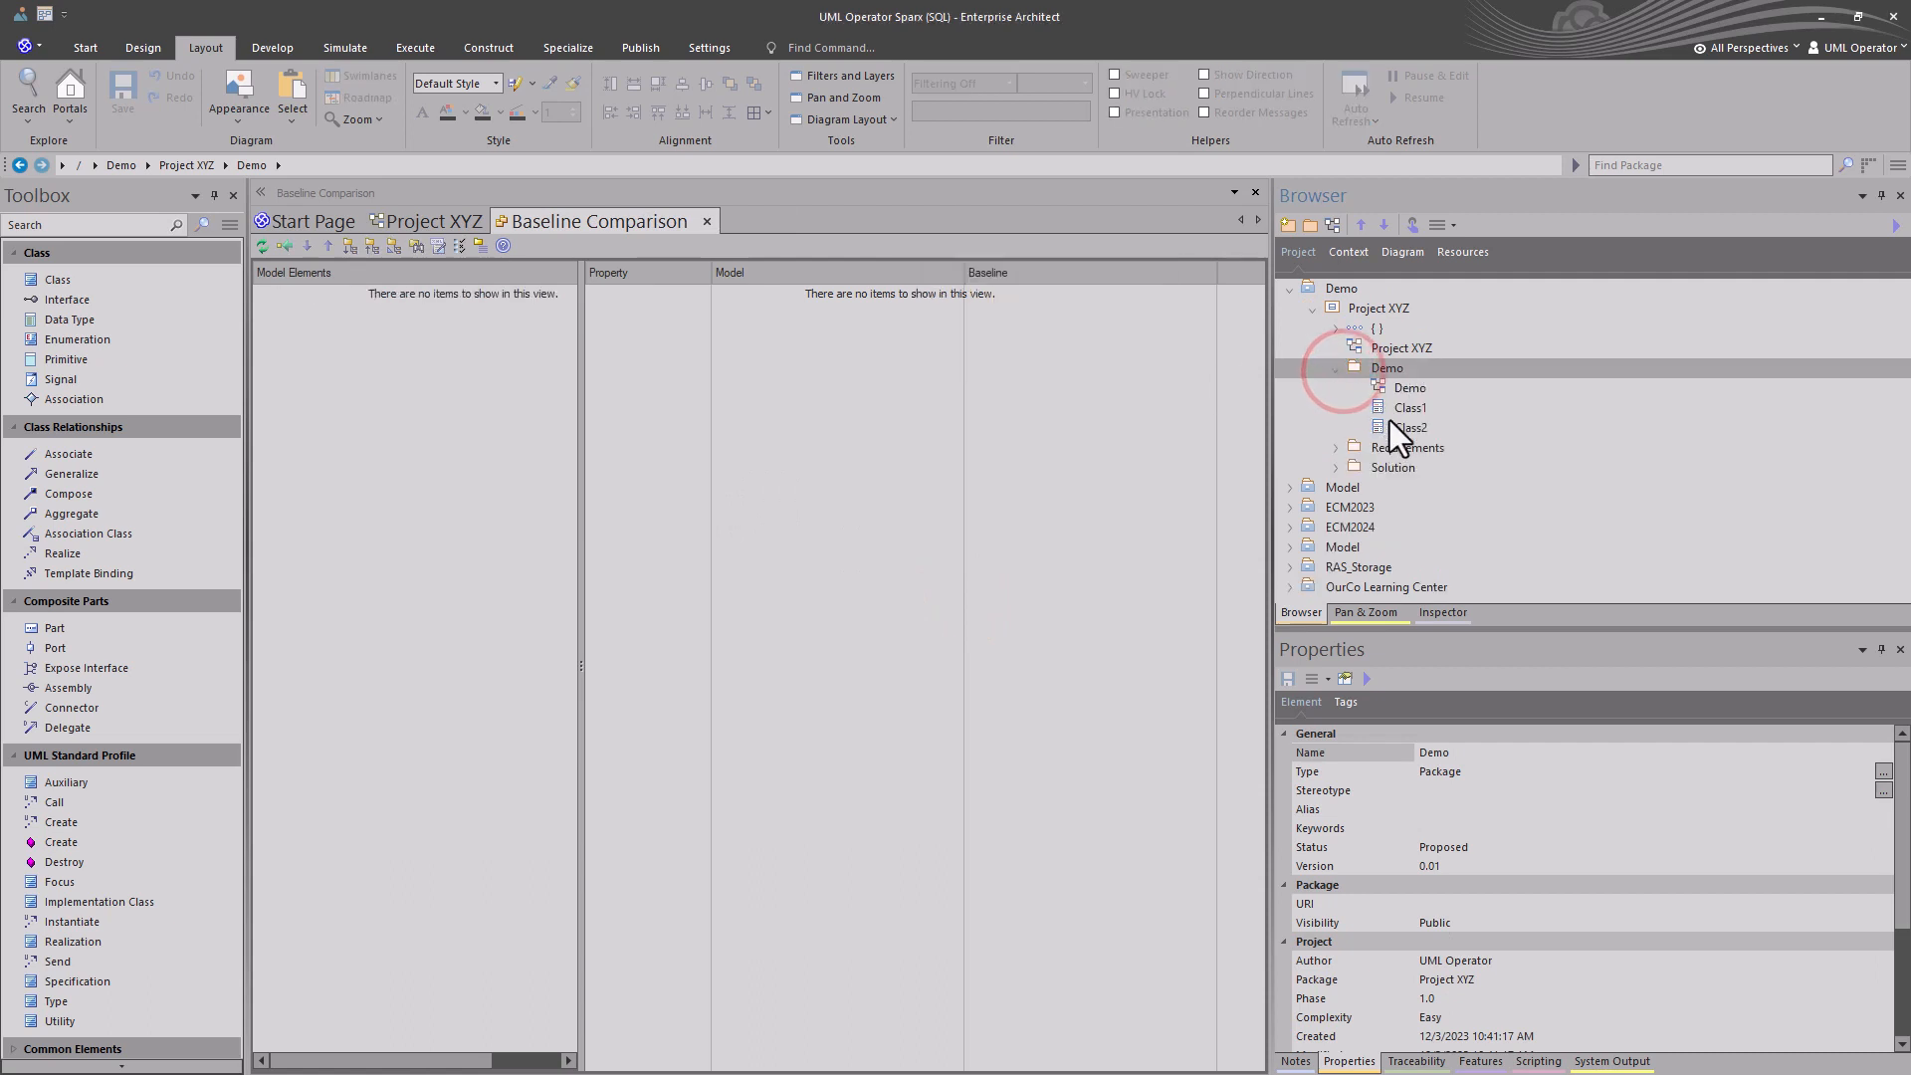
pyautogui.doubleClick(1390, 390)
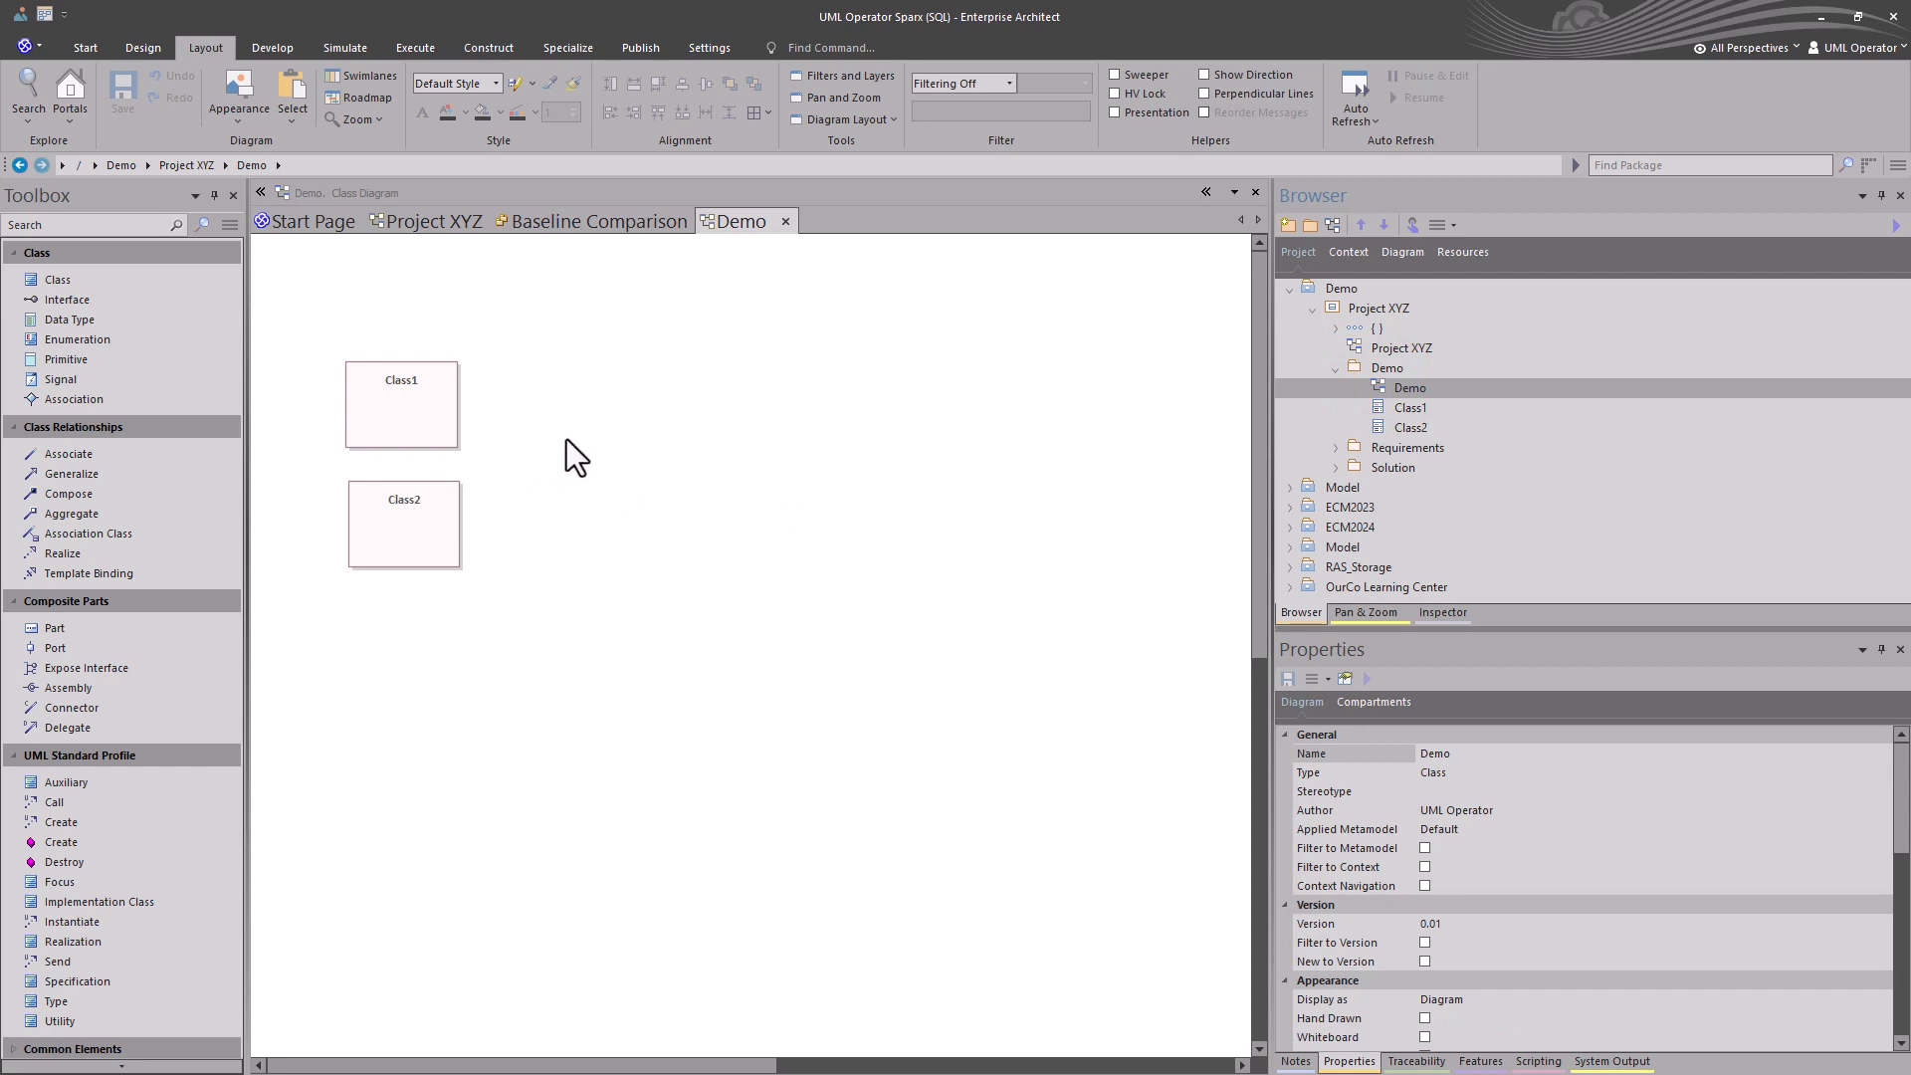
# Set the Demo diagram's version to 0.02 in its properties.
pyautogui.doubleClick(567, 440)
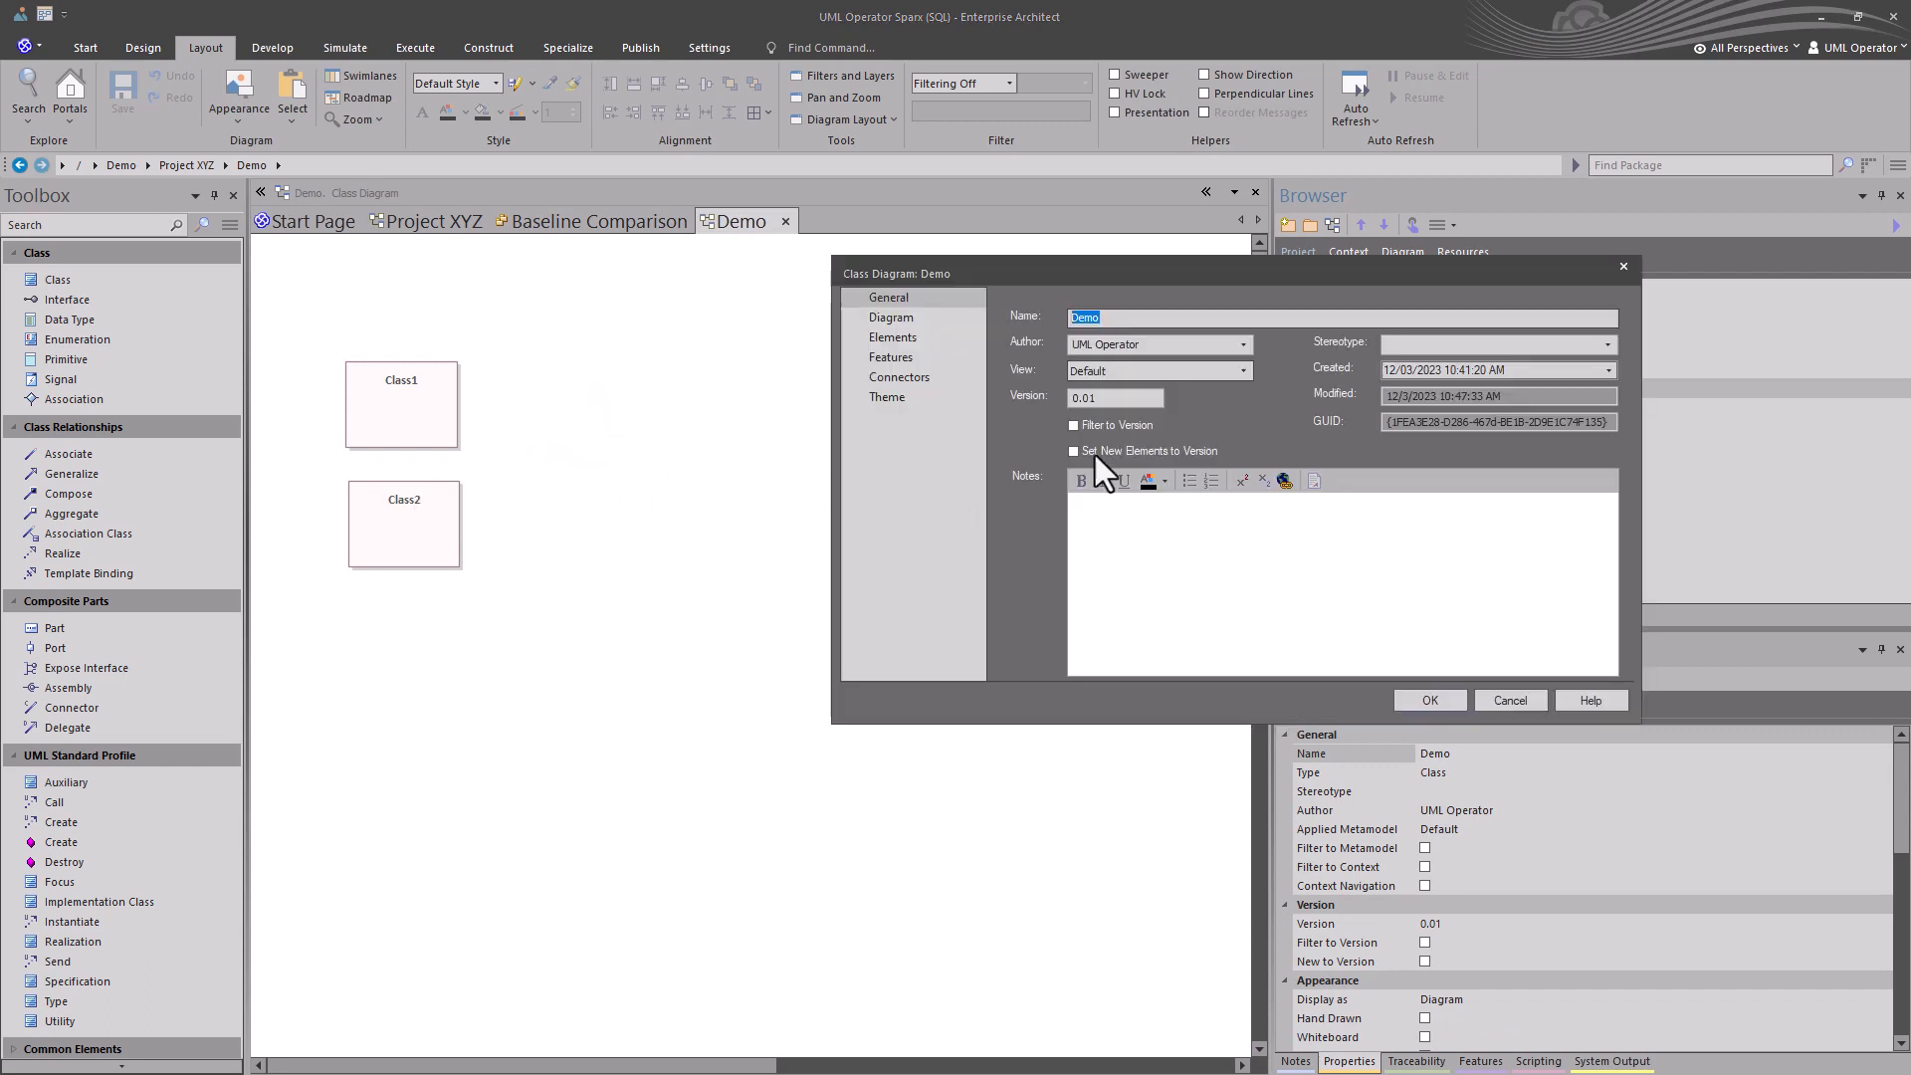
pyautogui.click(1115, 399)
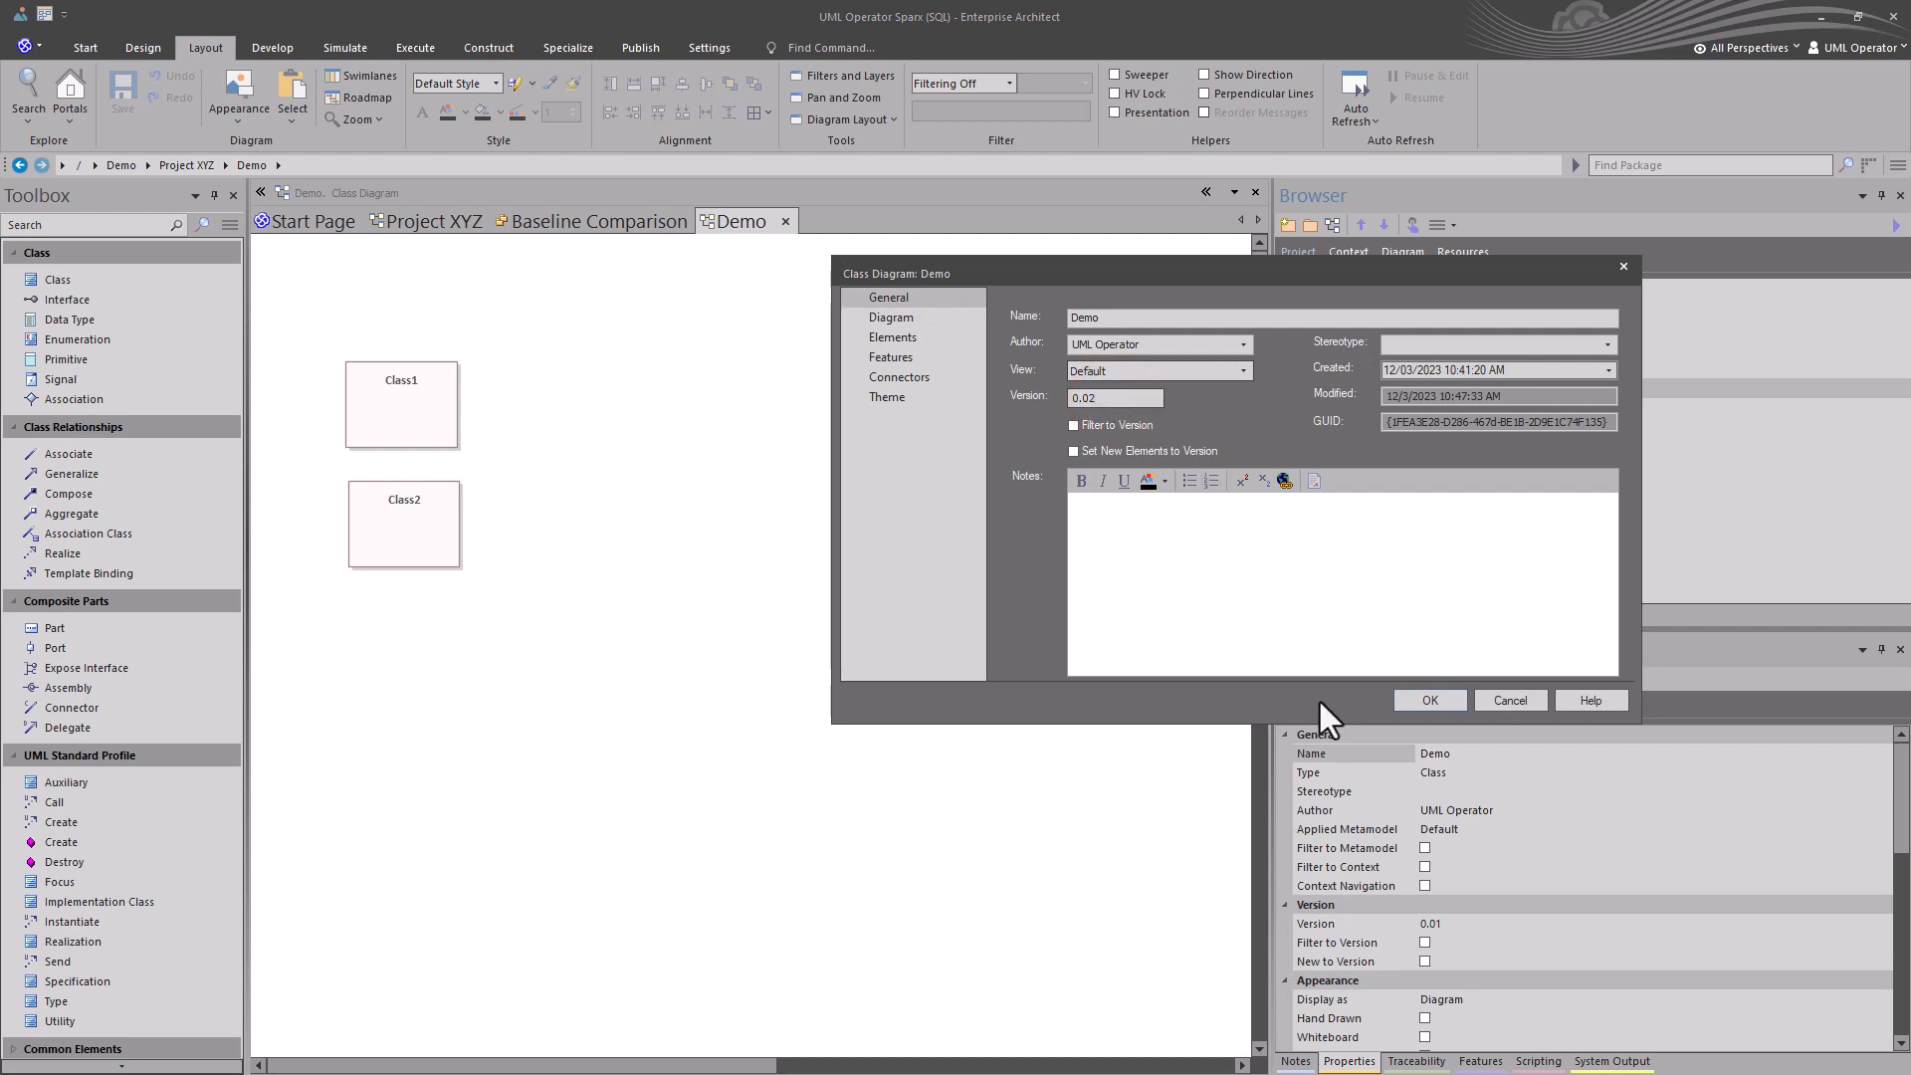
pyautogui.click(1435, 702)
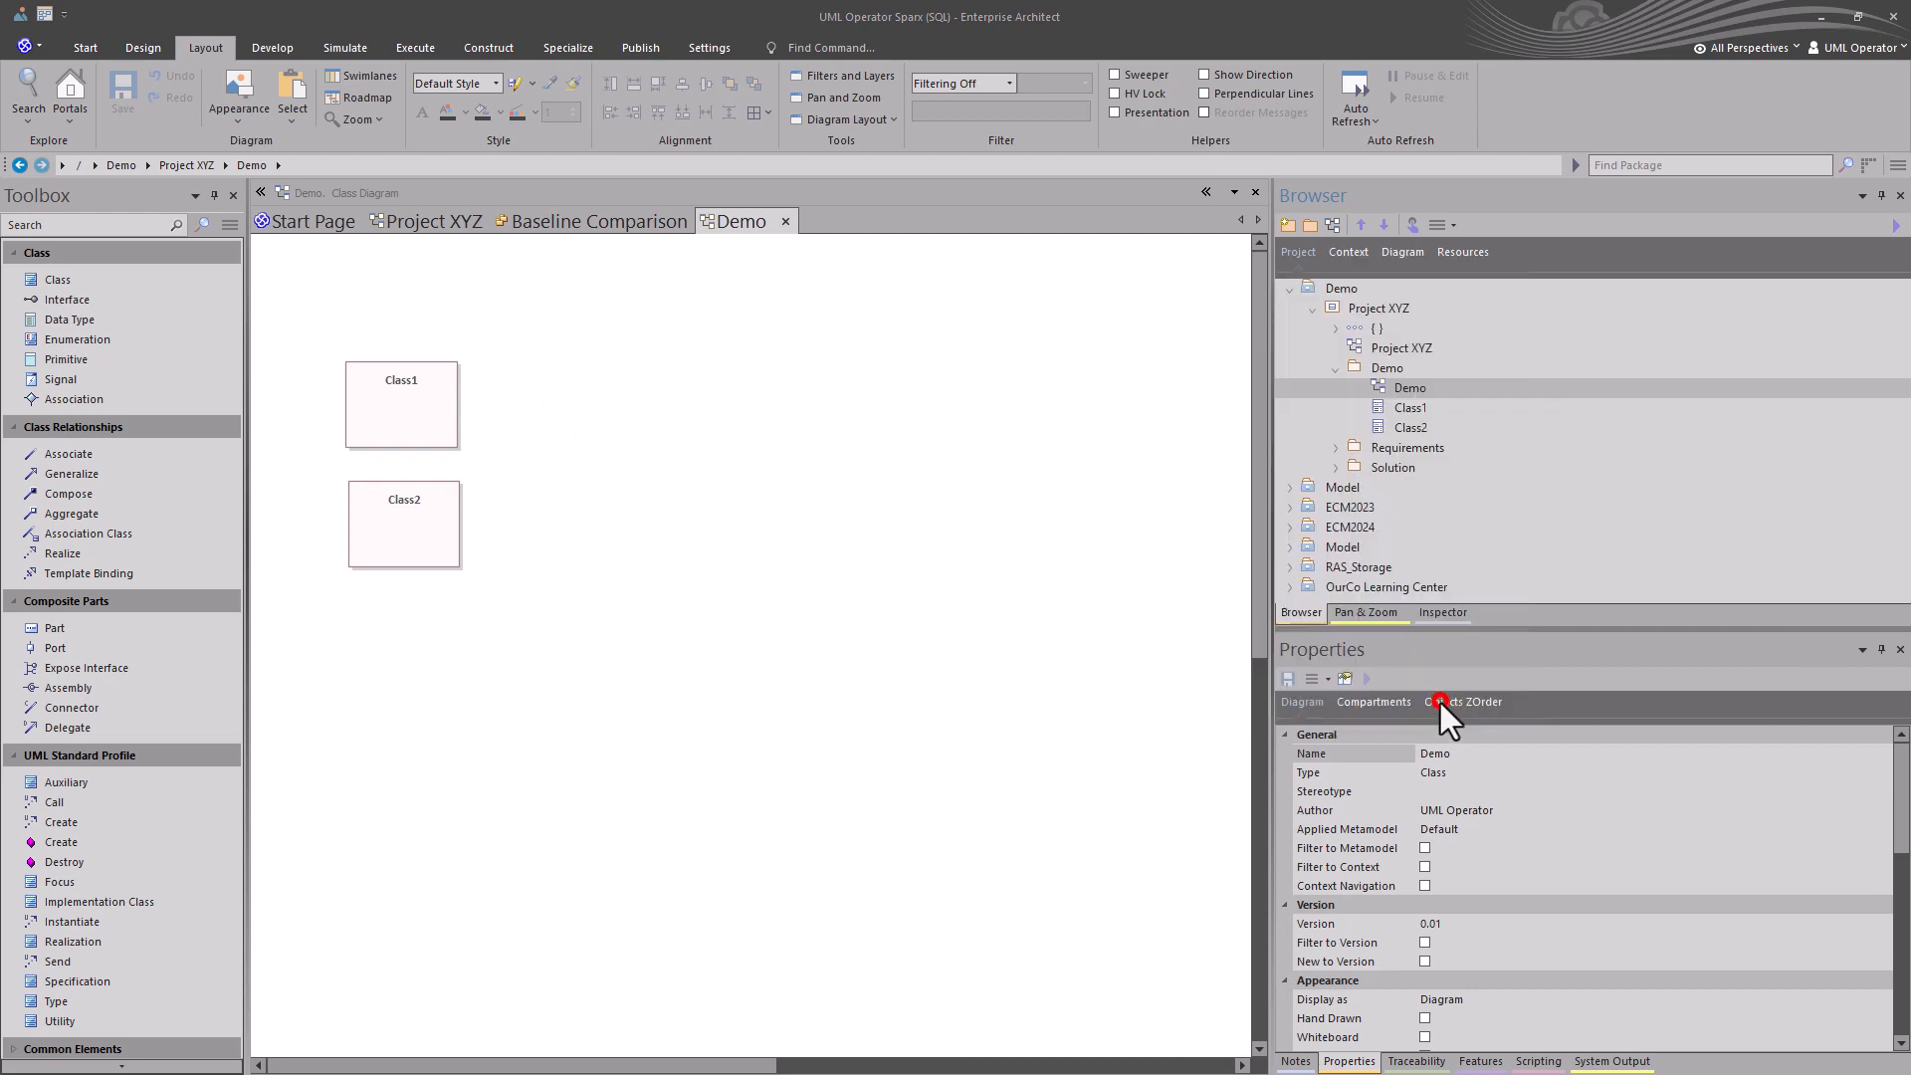
# Try to create another baseline of the Demo package with the existing version number 0.02.
pyautogui.click(1395, 388)
pyautogui.click(1388, 370)
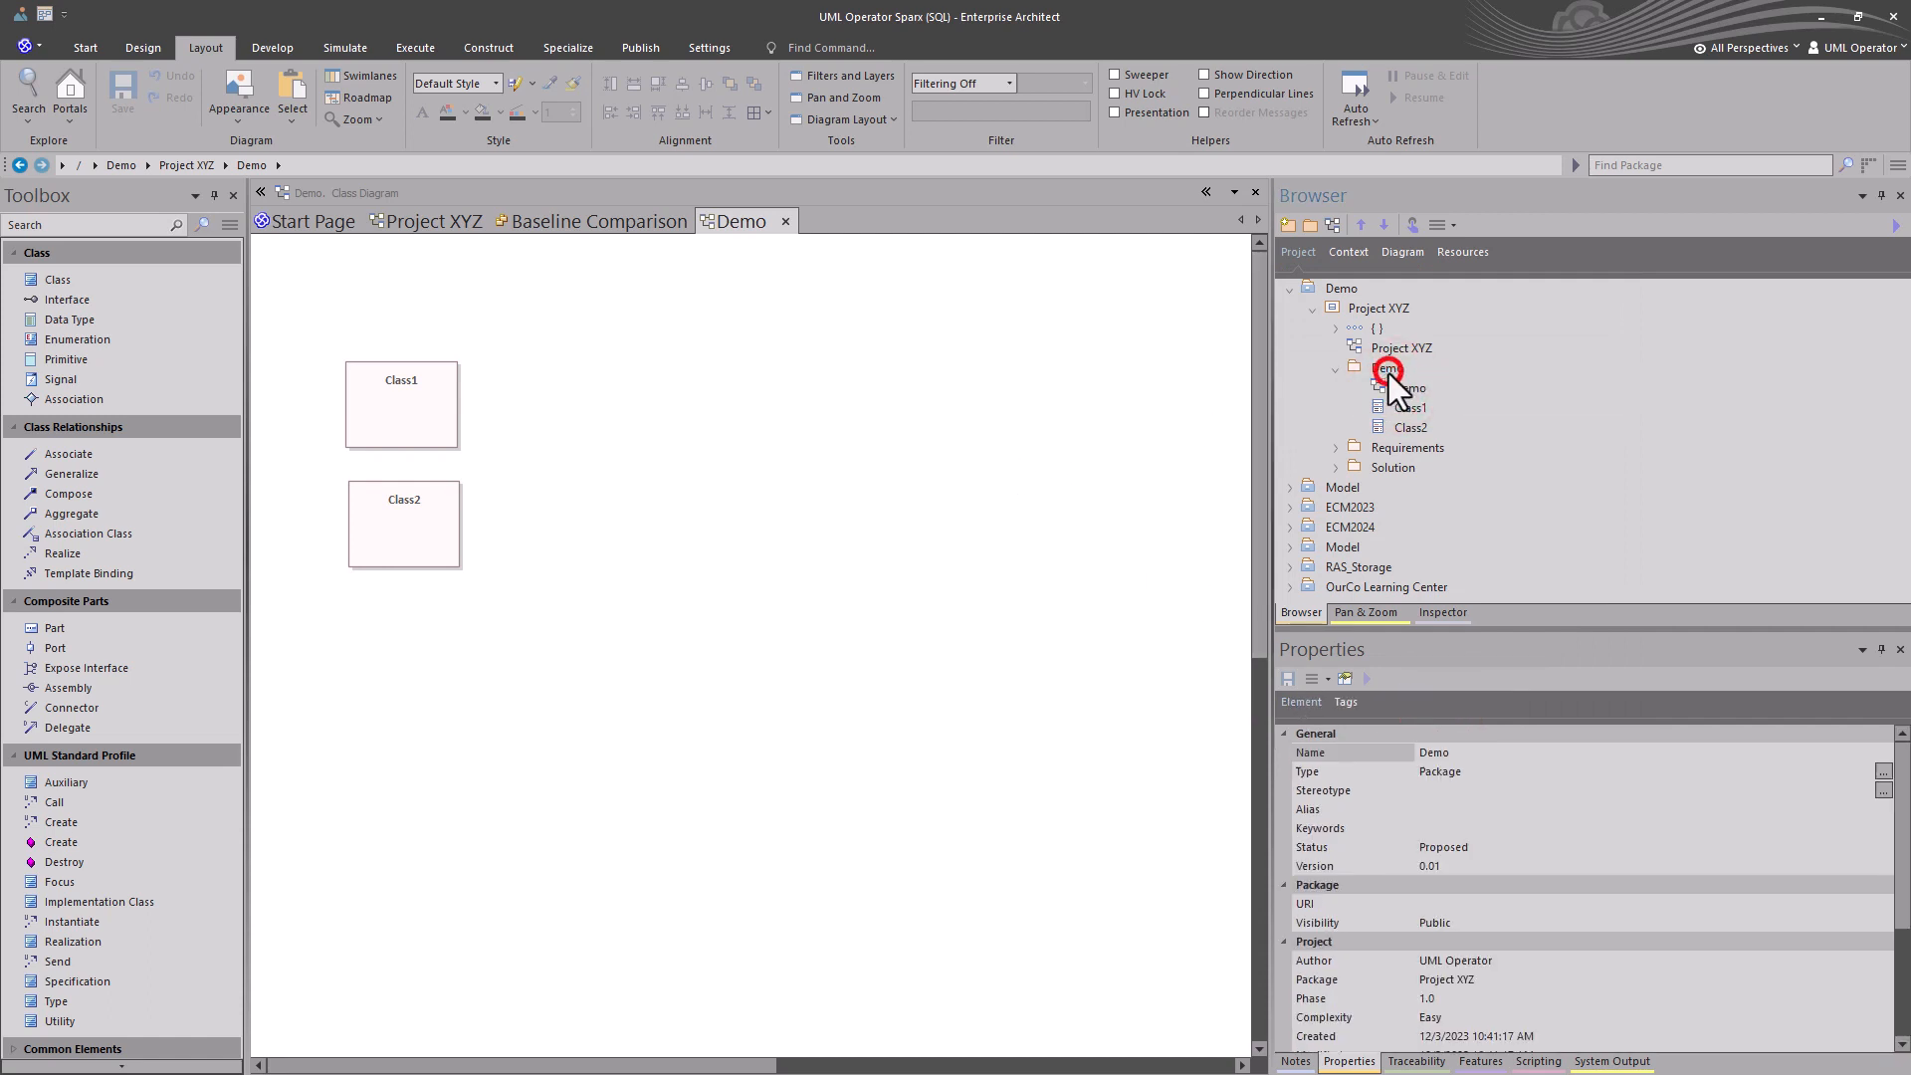
pyautogui.hotkey('ctrl', 'alt', 'b')
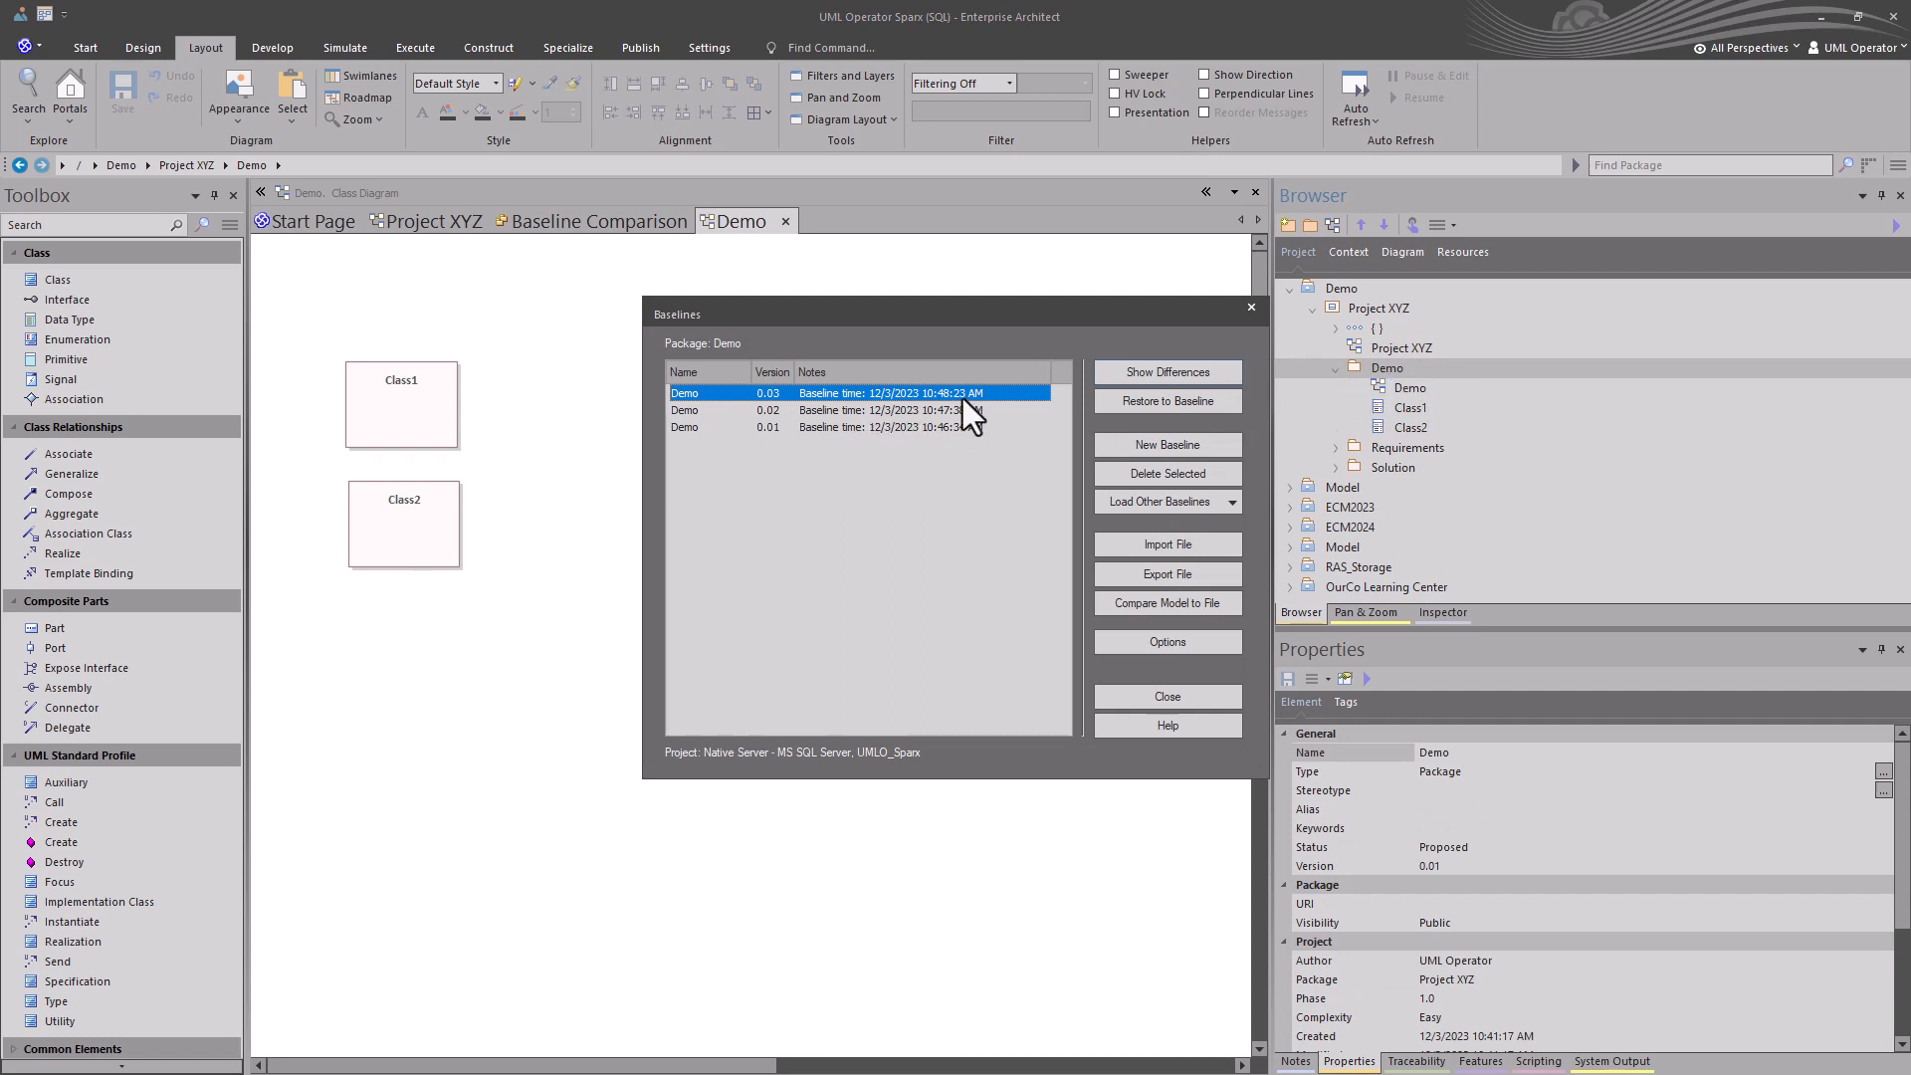
pyautogui.click(1150, 440)
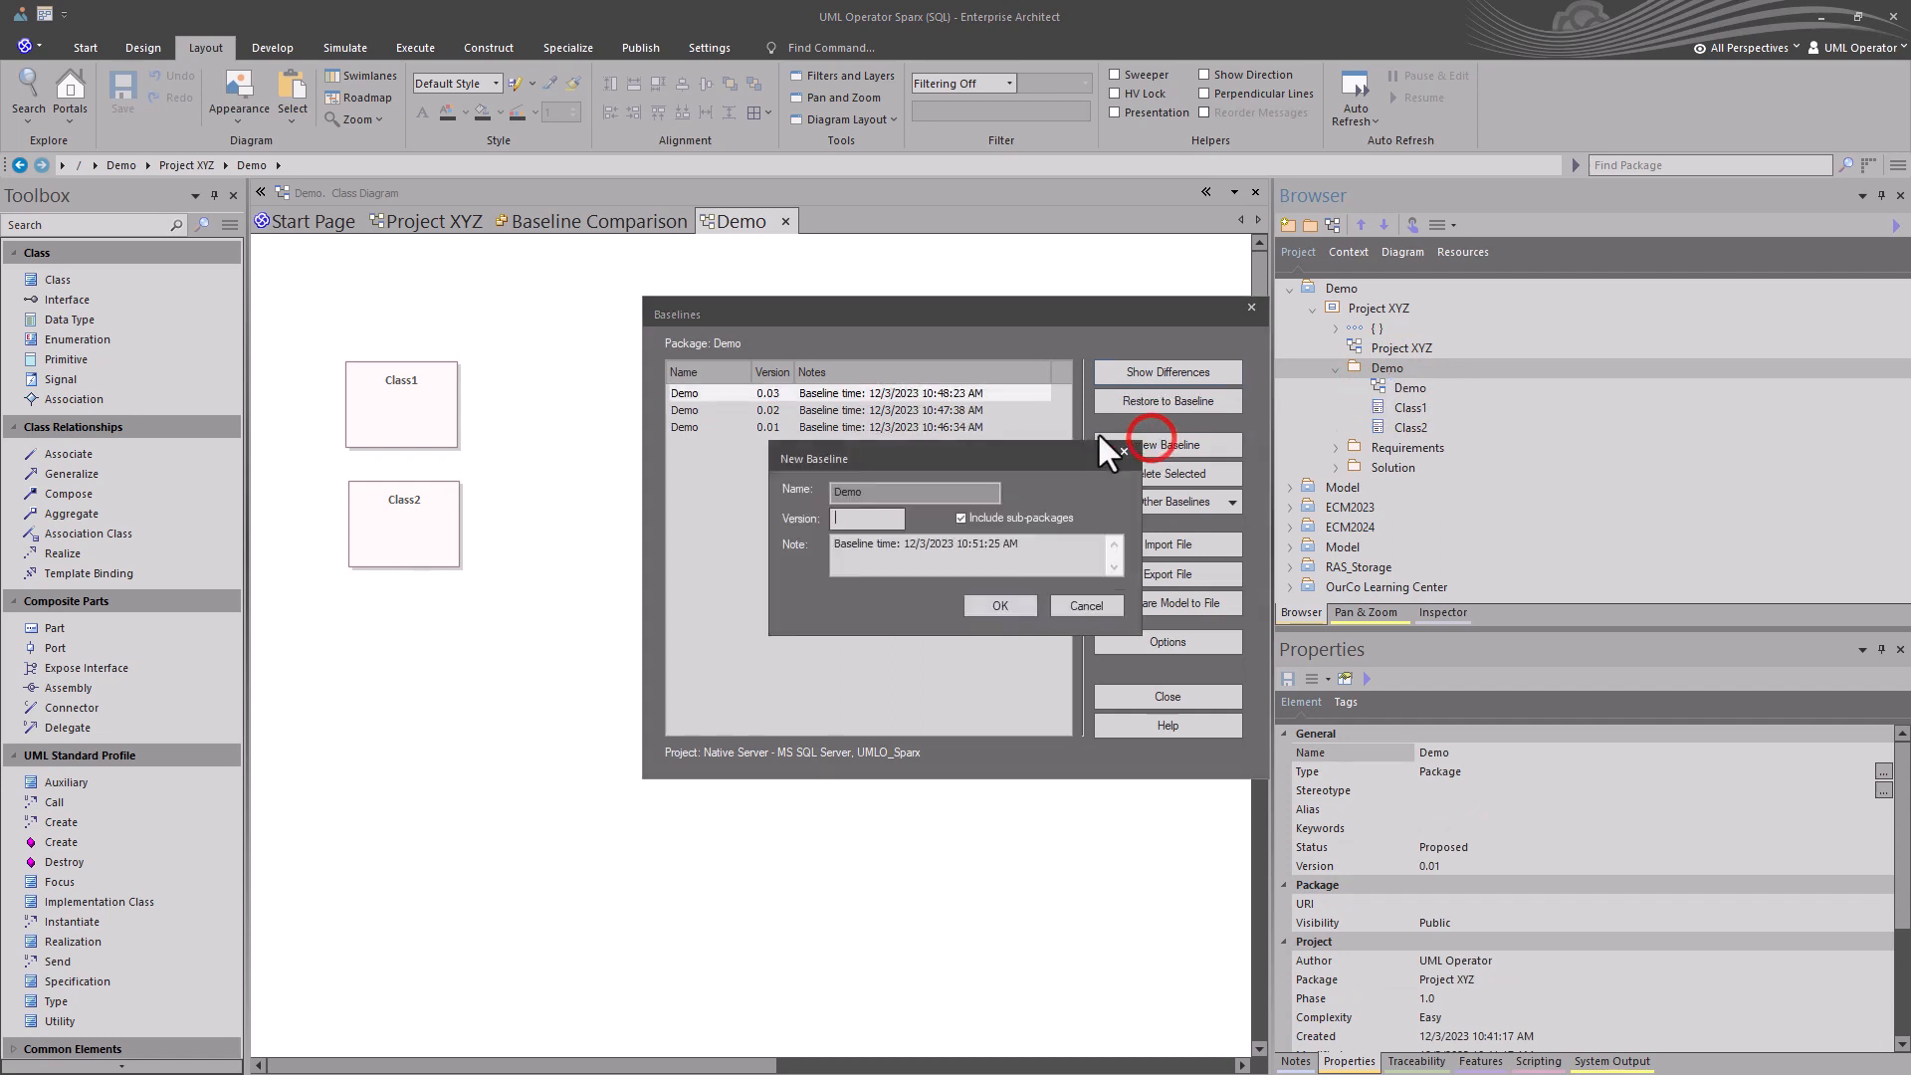
pyautogui.click(840, 508)
pyautogui.click(993, 602)
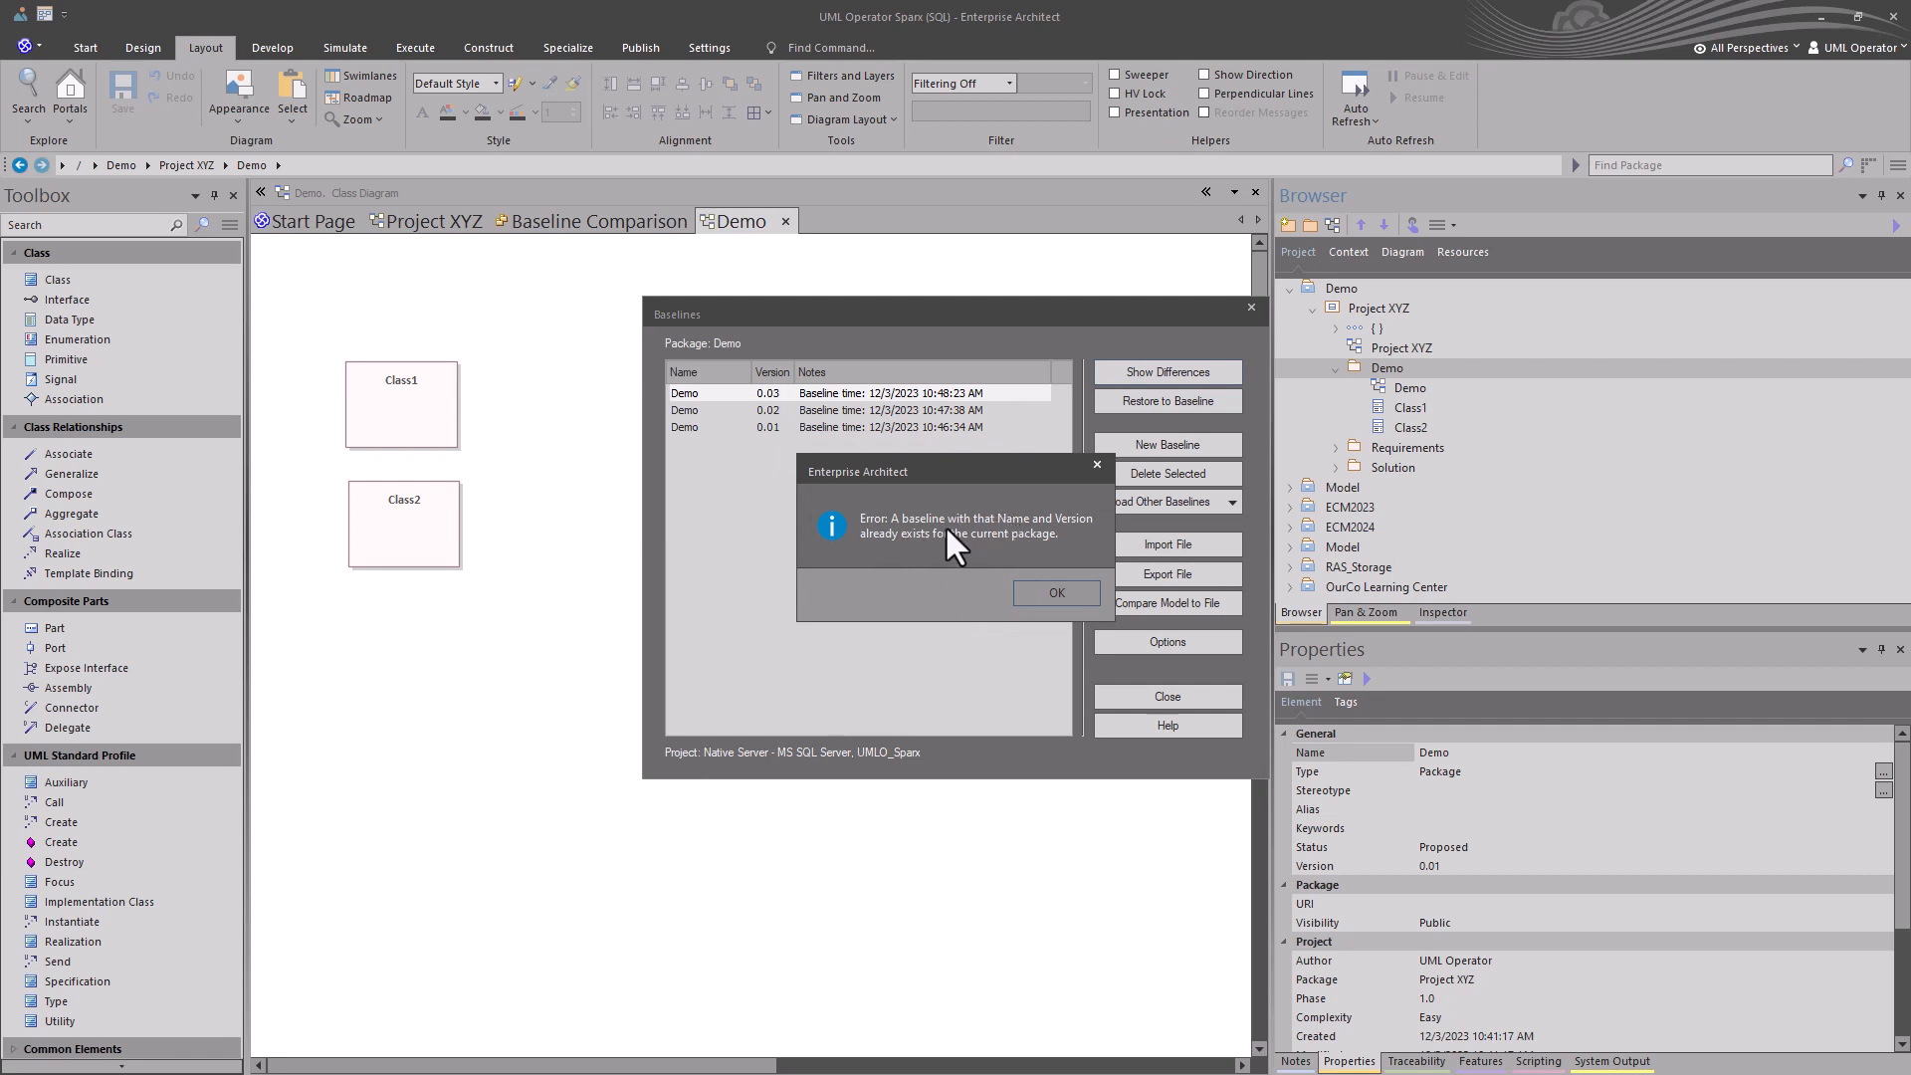
pyautogui.click(1059, 592)
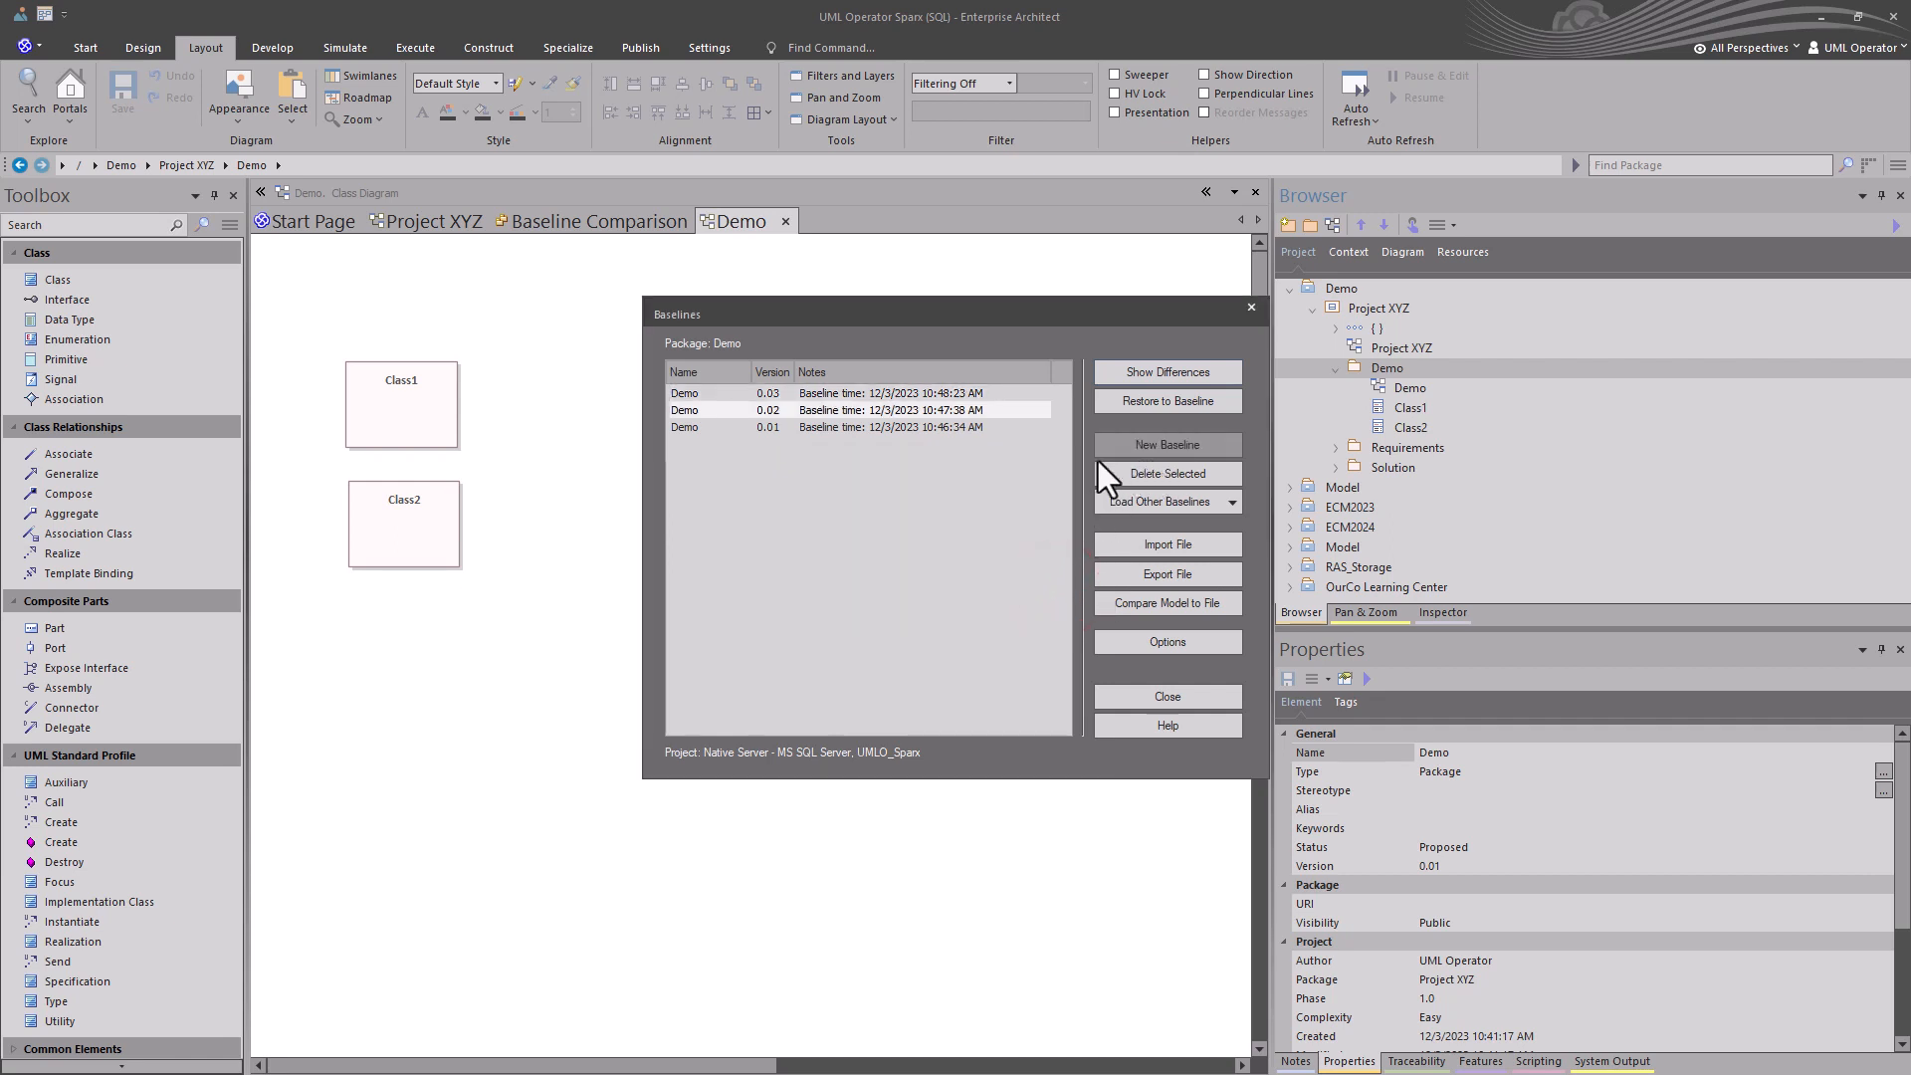
# Delete the Demo package's existing baseline 0.02 and create a new baseline with version 0.02, including sub-packages.
pyautogui.click(869, 410)
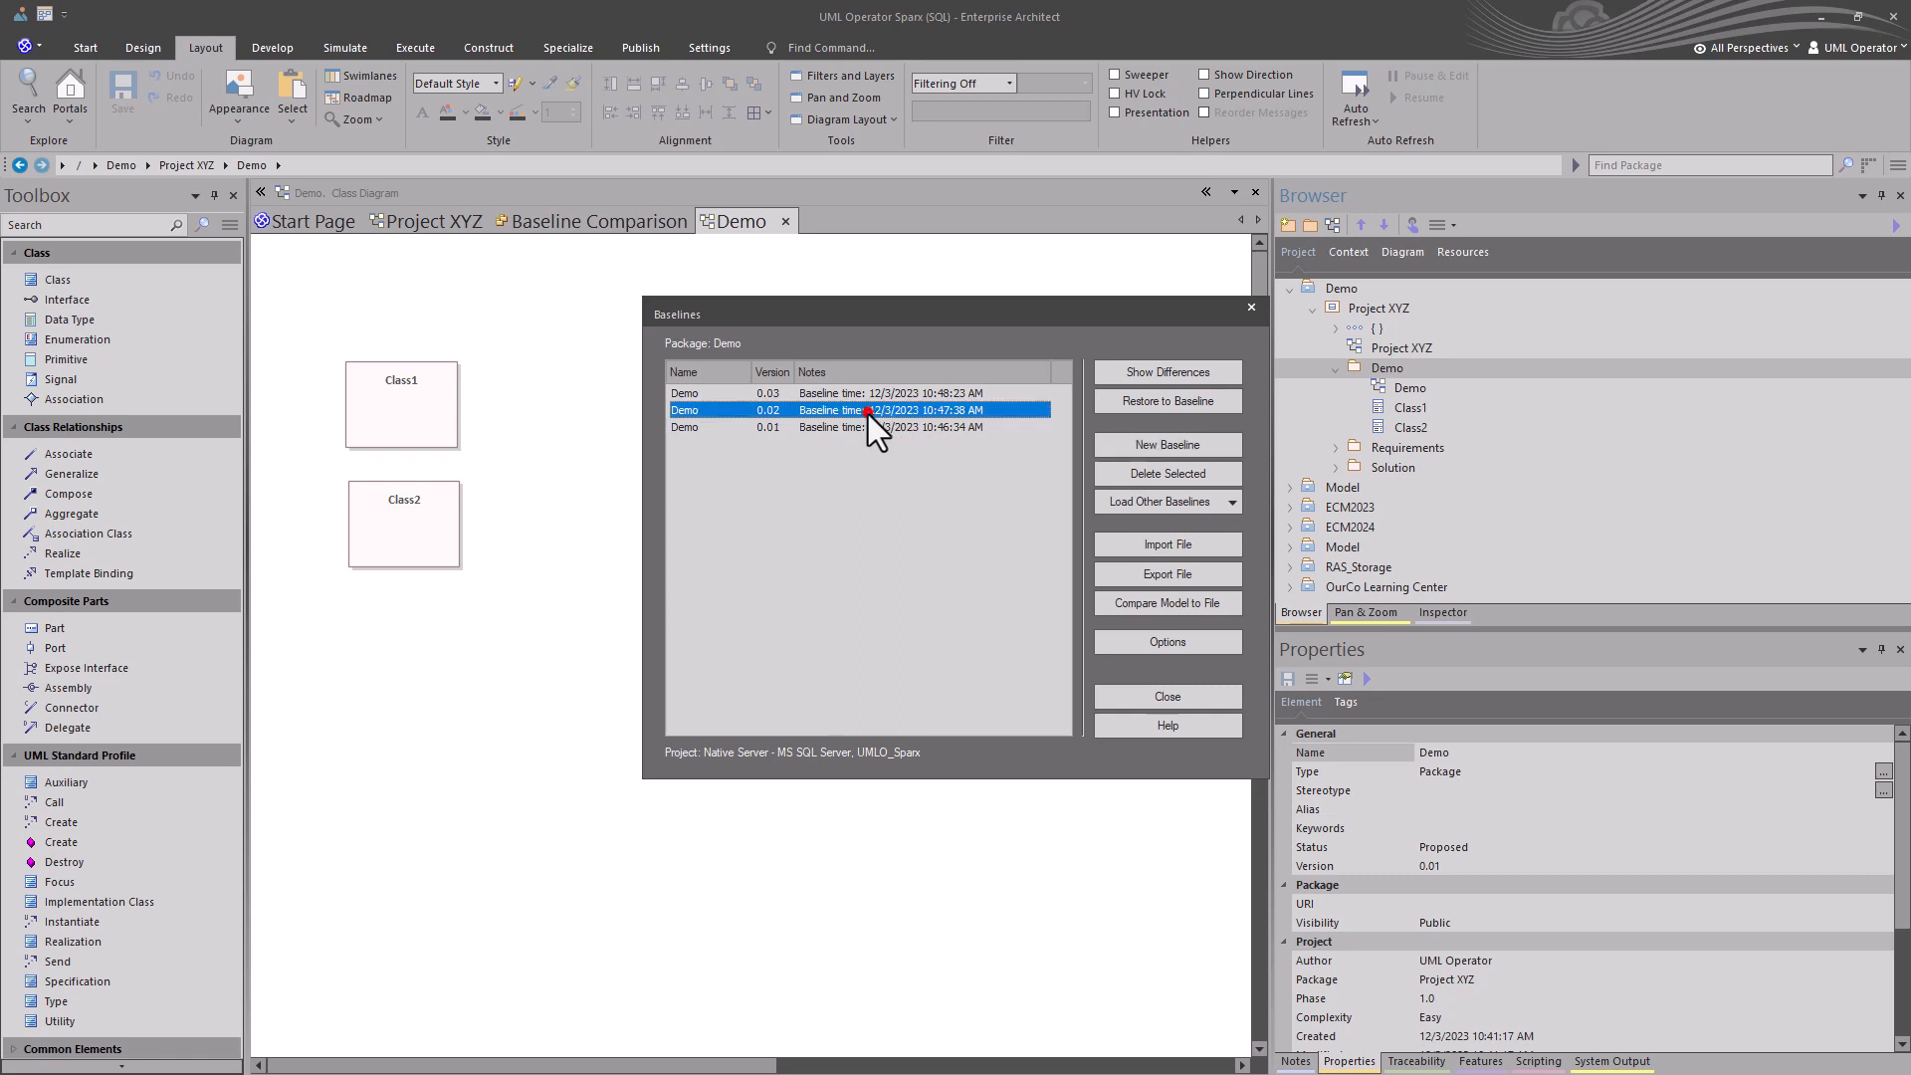
pyautogui.click(1192, 479)
pyautogui.click(943, 593)
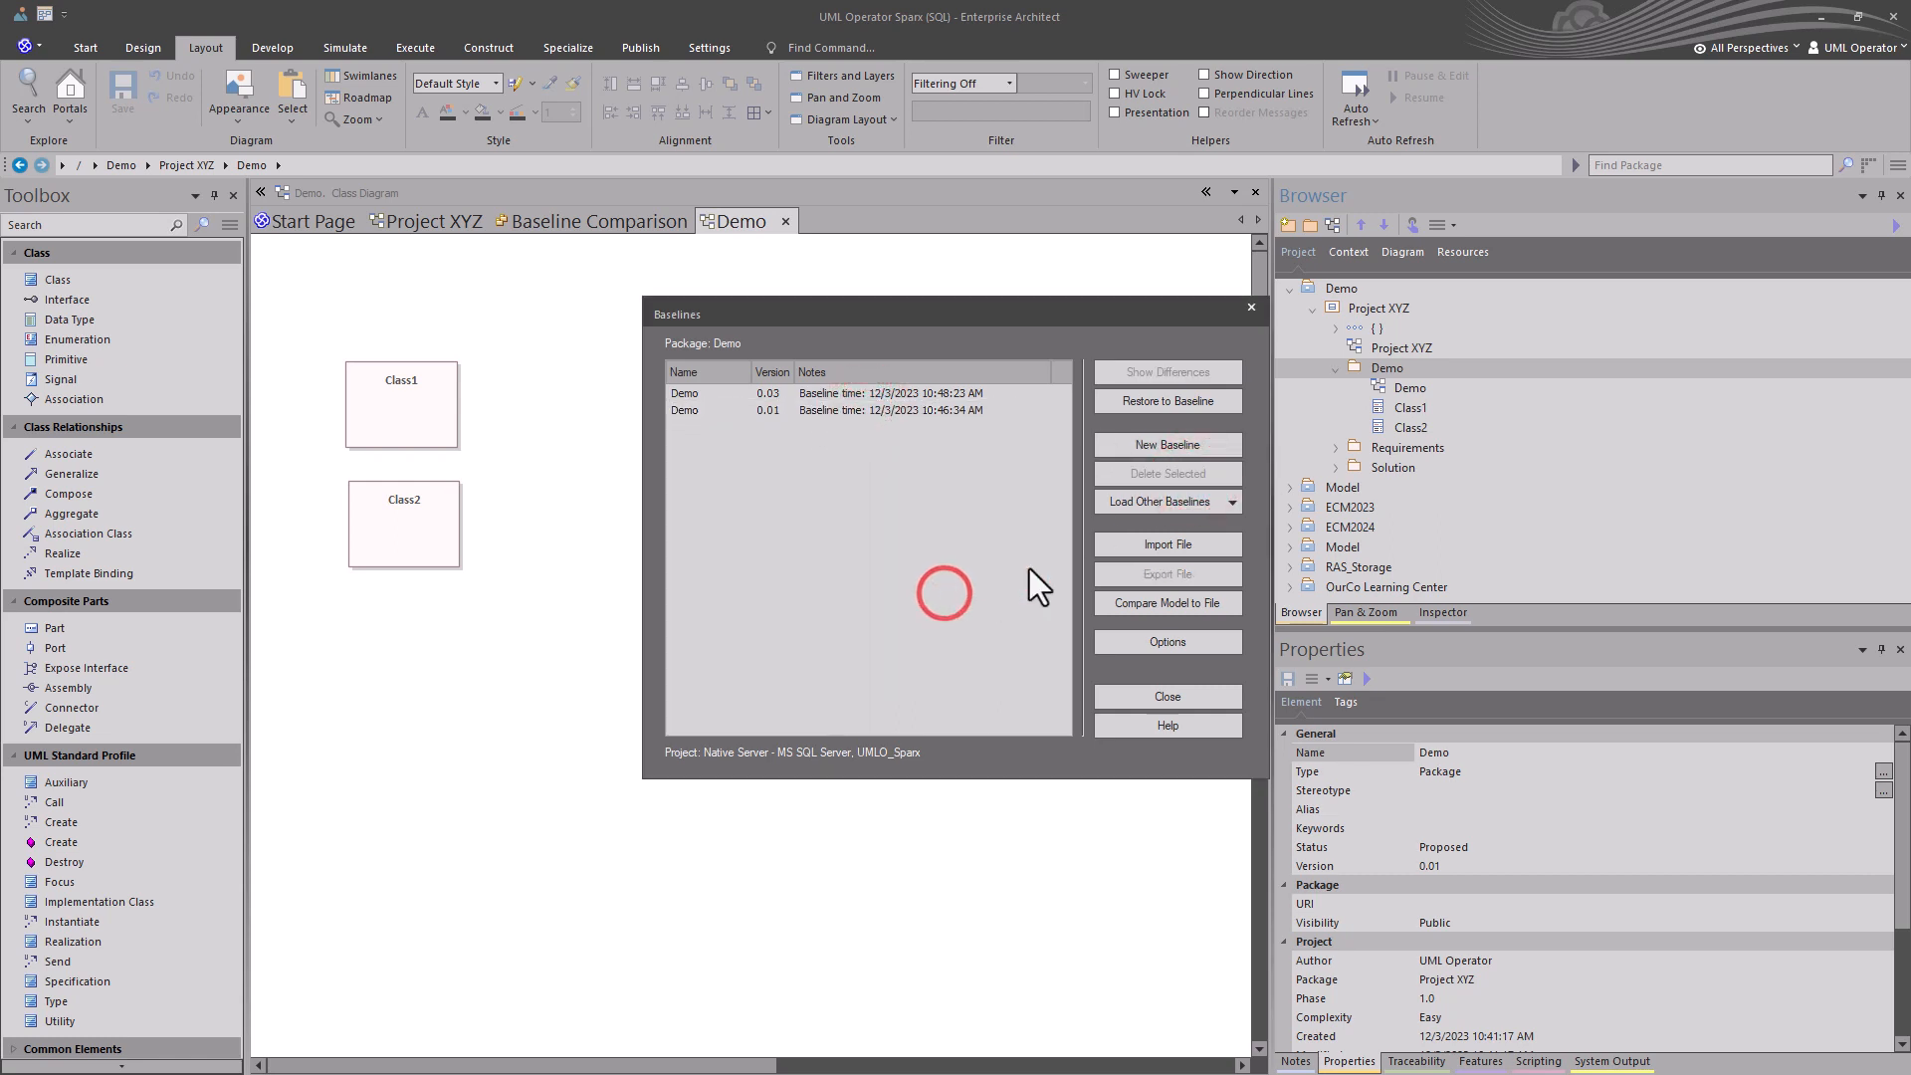
pyautogui.click(1170, 444)
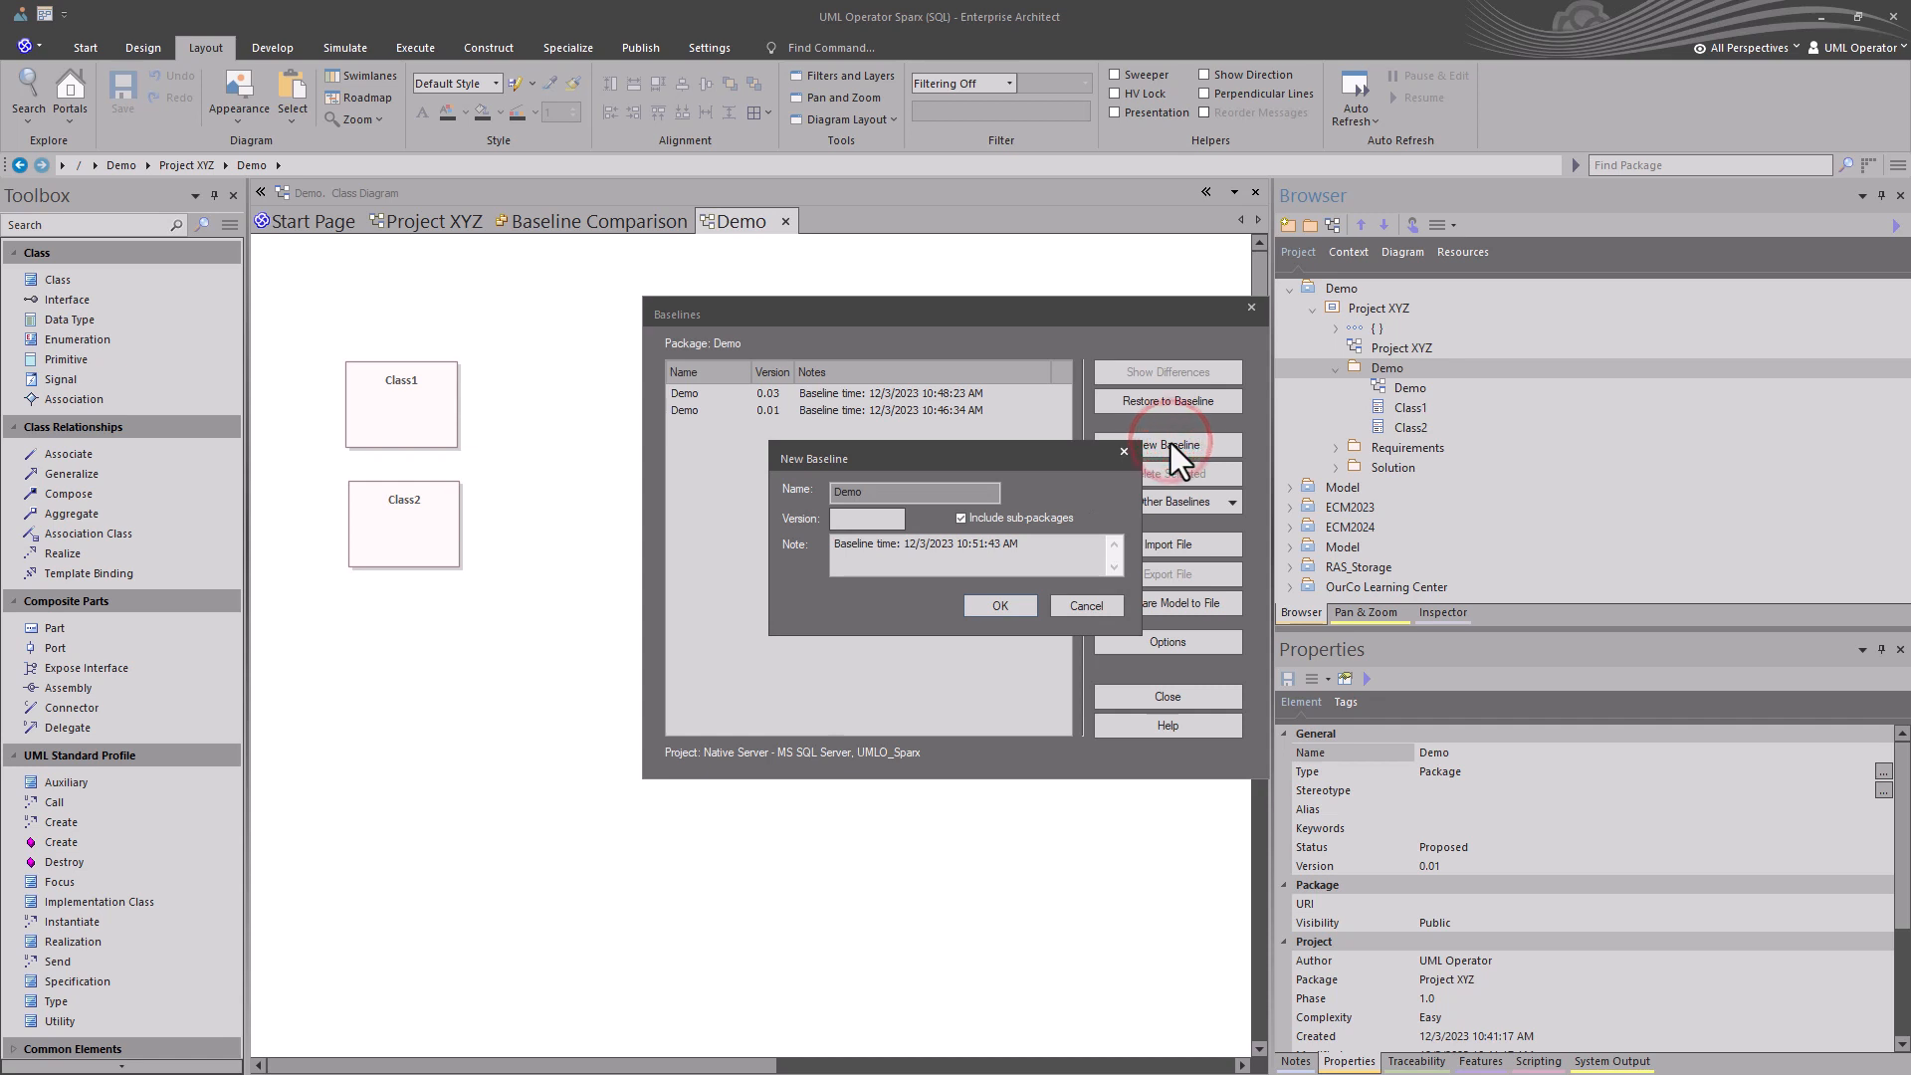
pyautogui.write('0.02')
pyautogui.click(1000, 600)
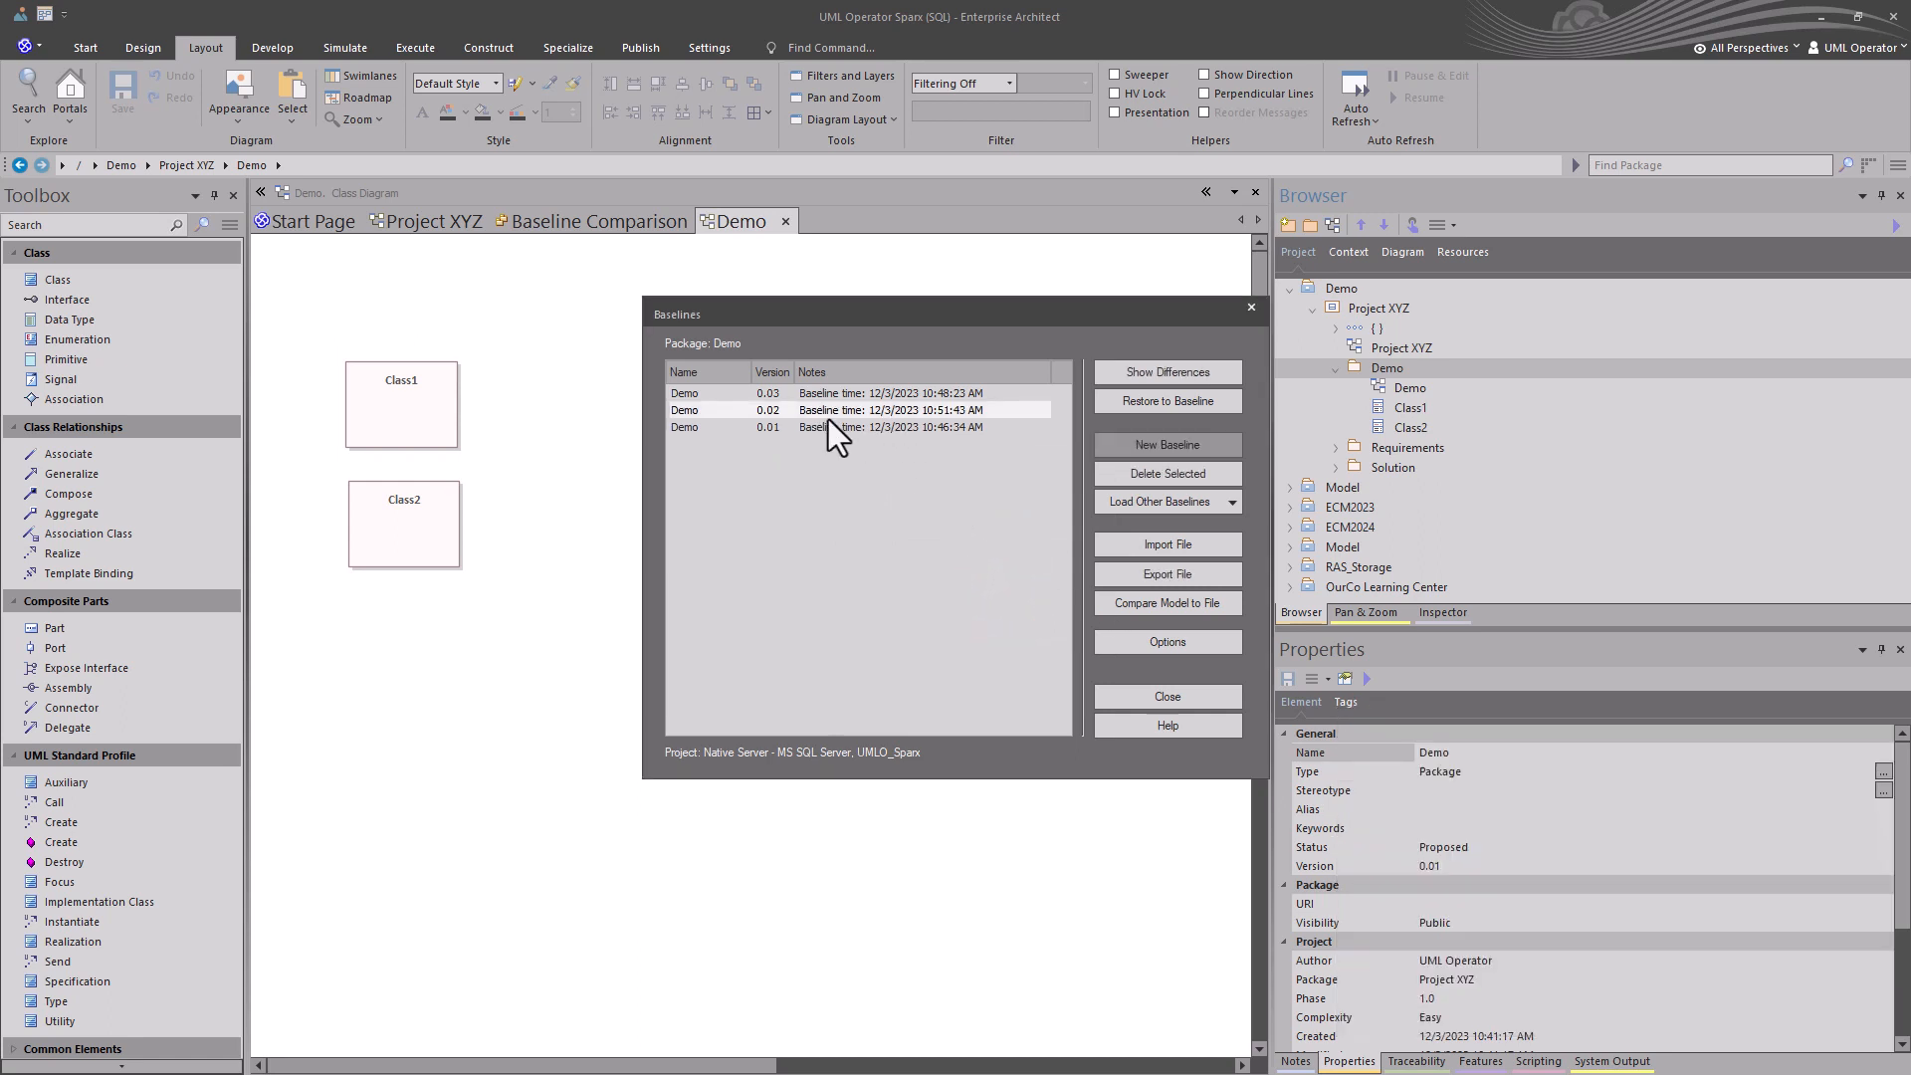
# Restore the Demo package to baseline 0.03, accepting the loss of newer information, and open its Demo diagram.
pyautogui.click(795, 413)
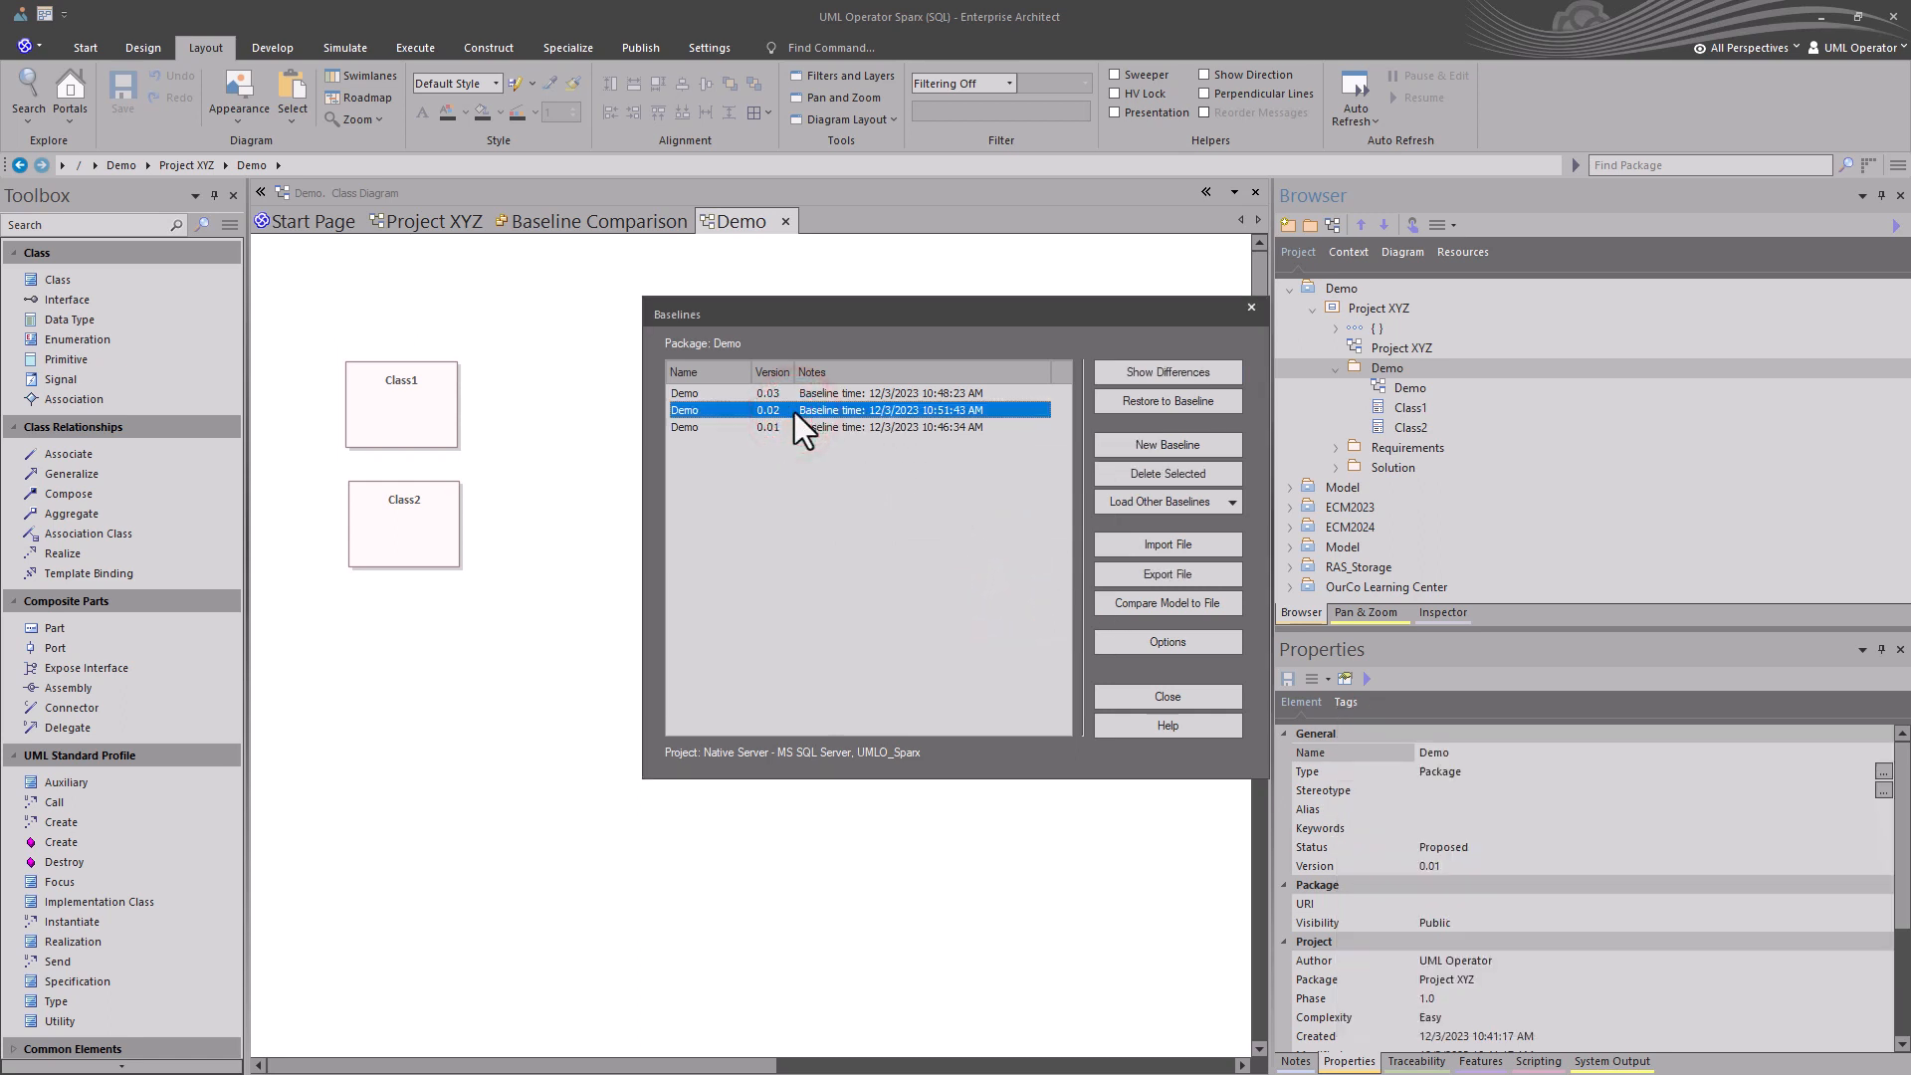
pyautogui.click(806, 393)
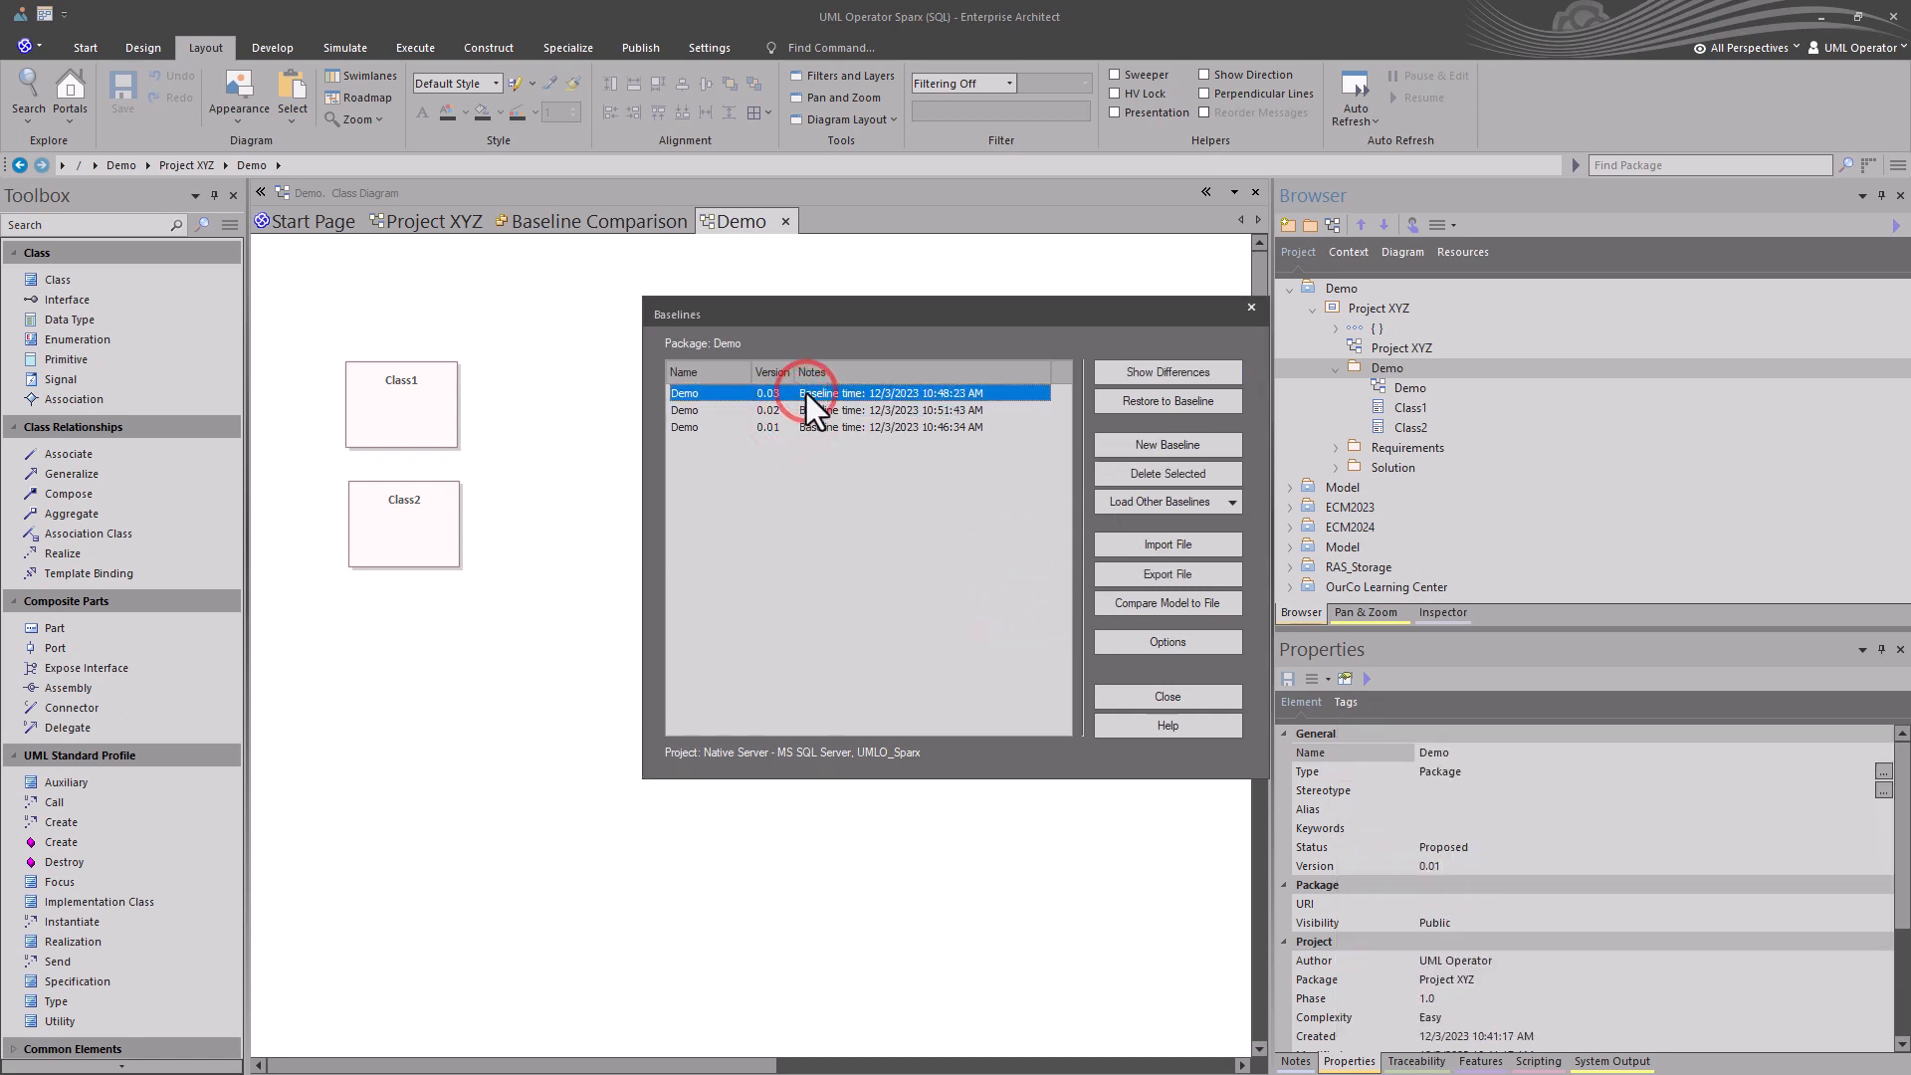
pyautogui.click(1162, 404)
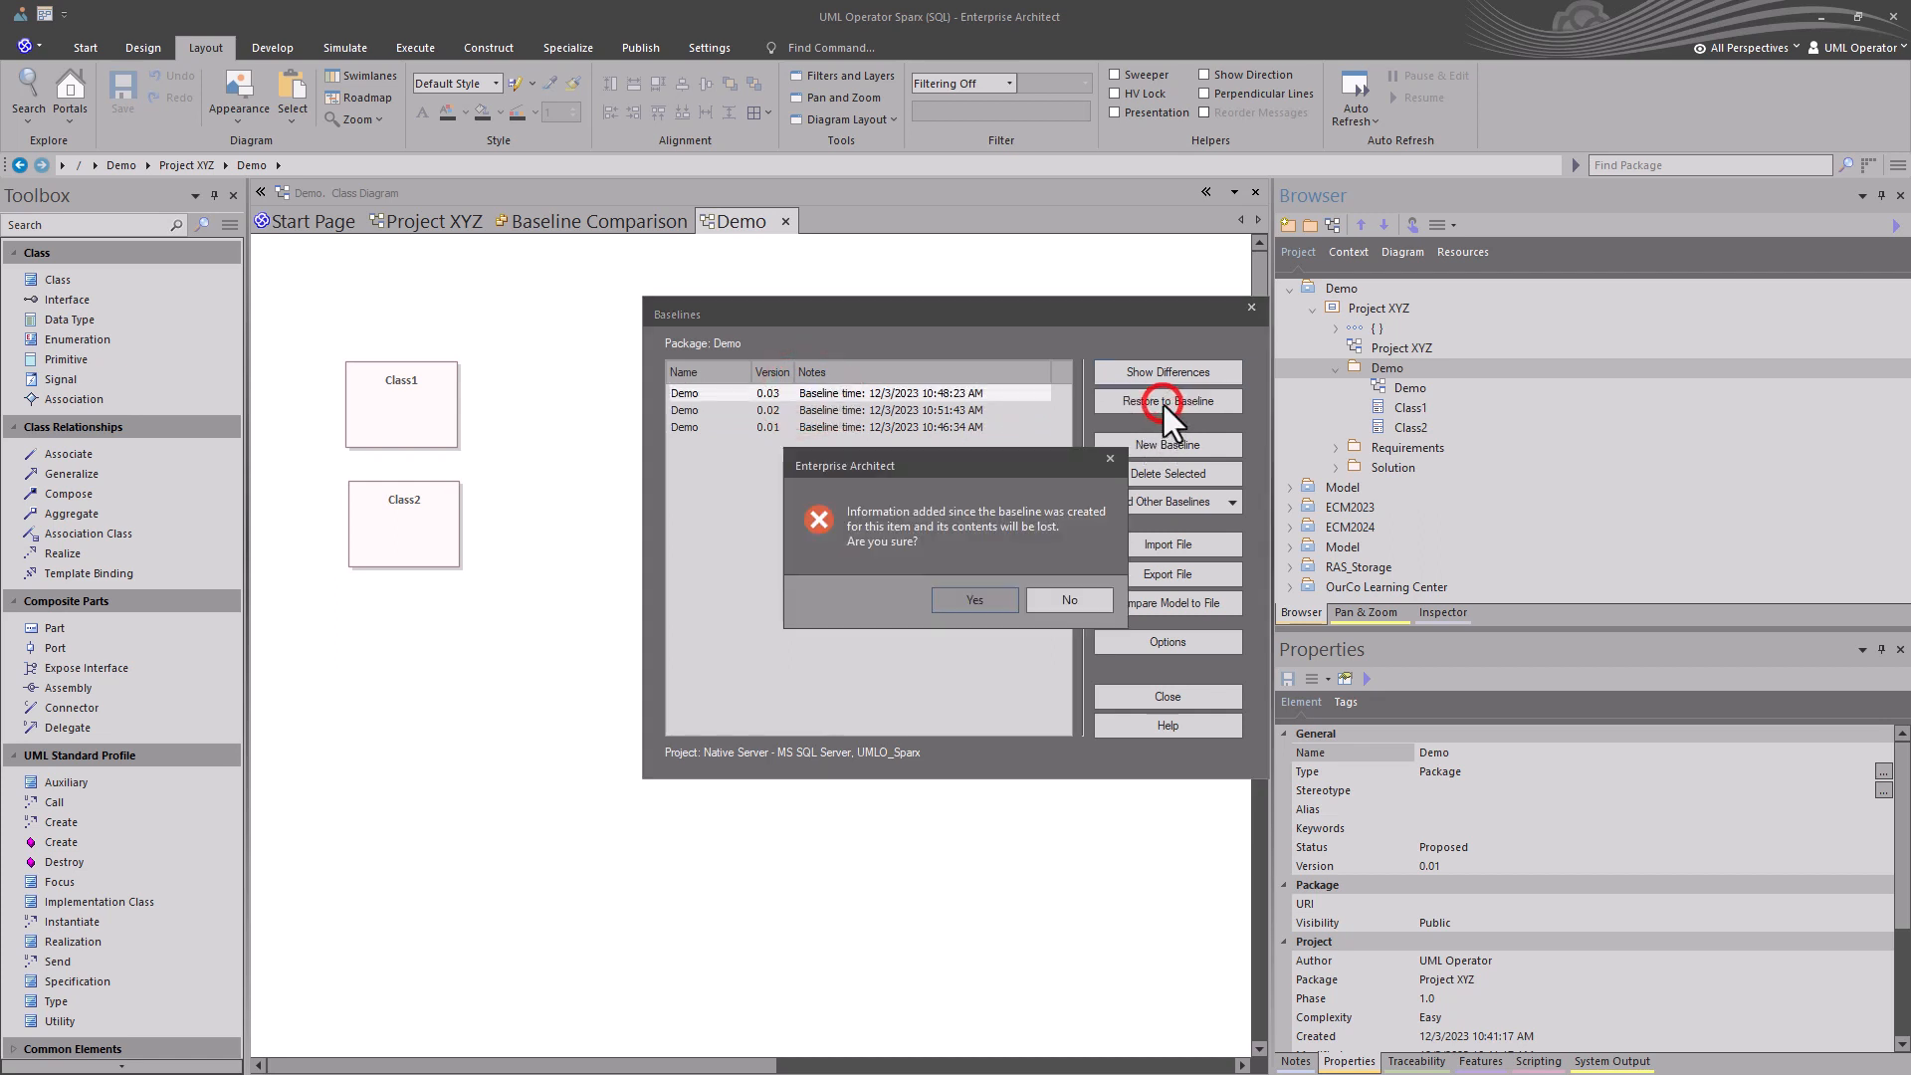
pyautogui.click(979, 597)
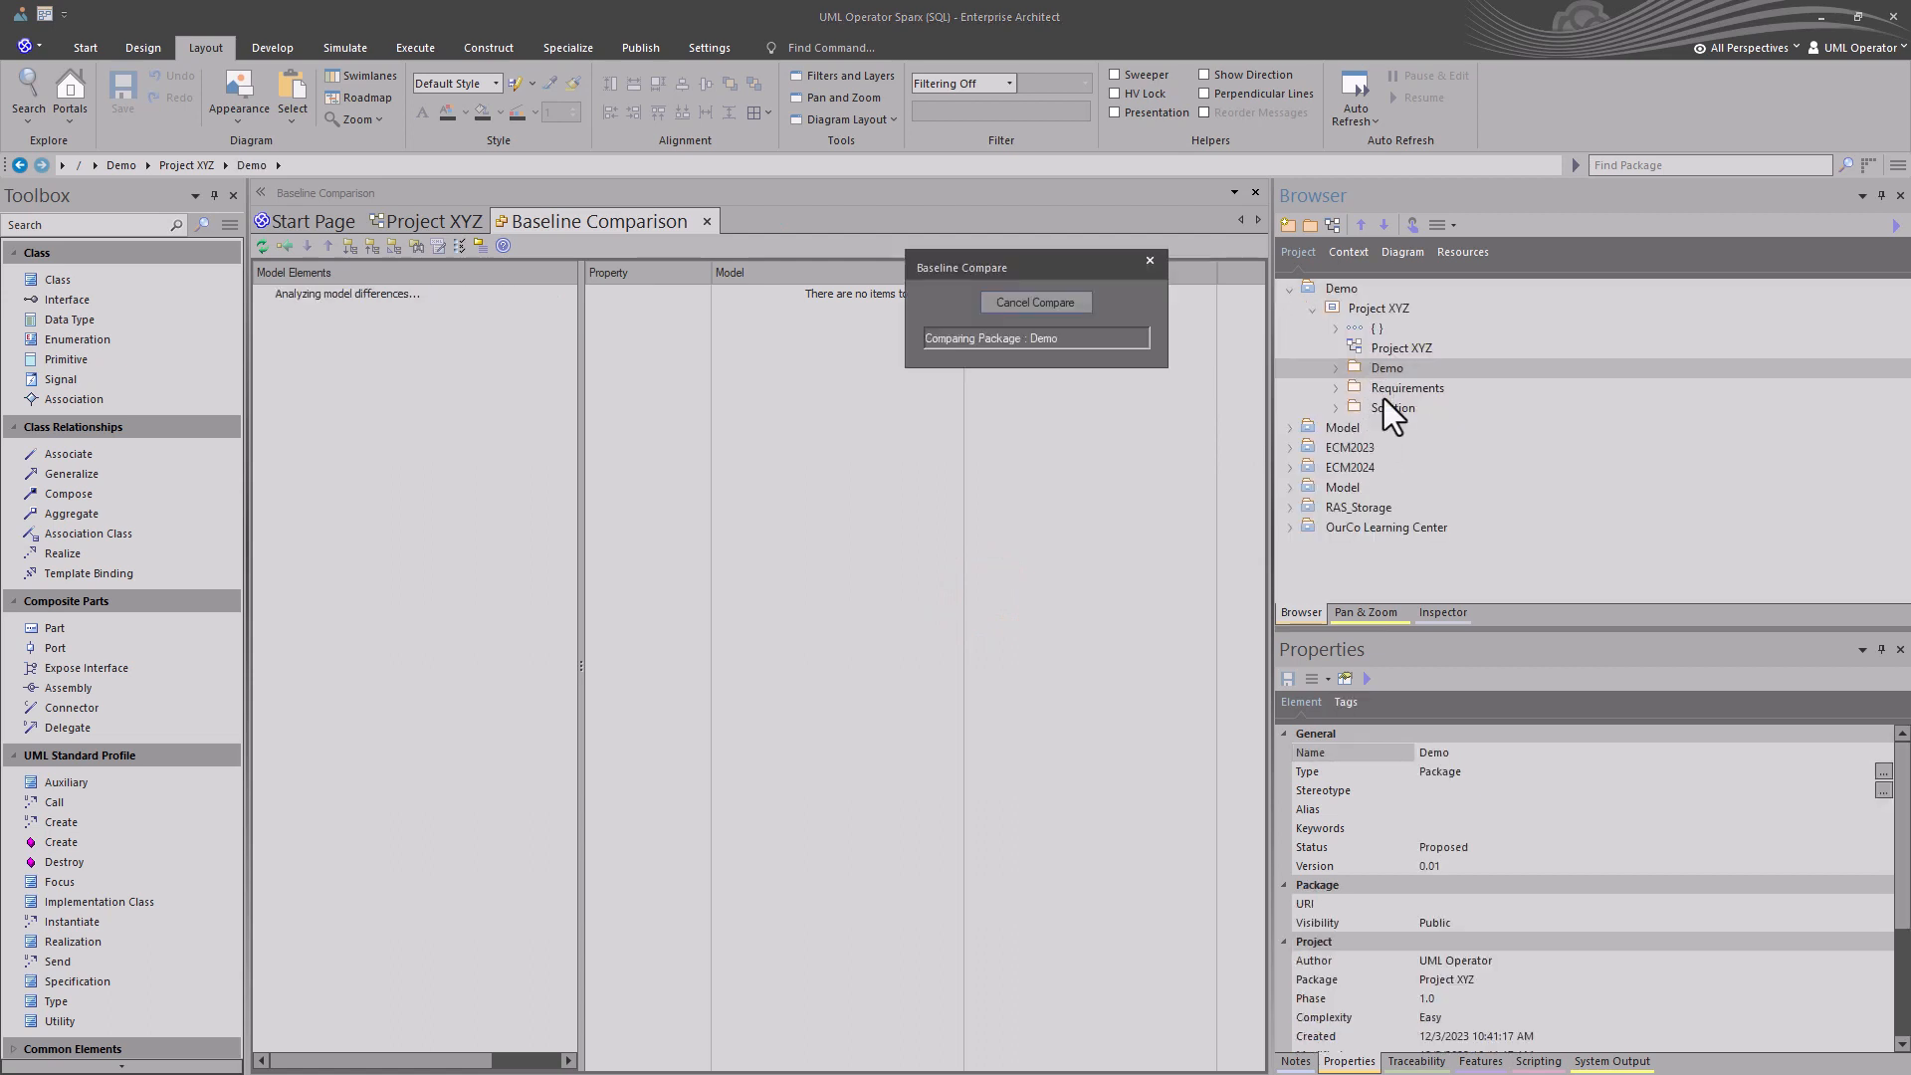
pyautogui.click(1335, 368)
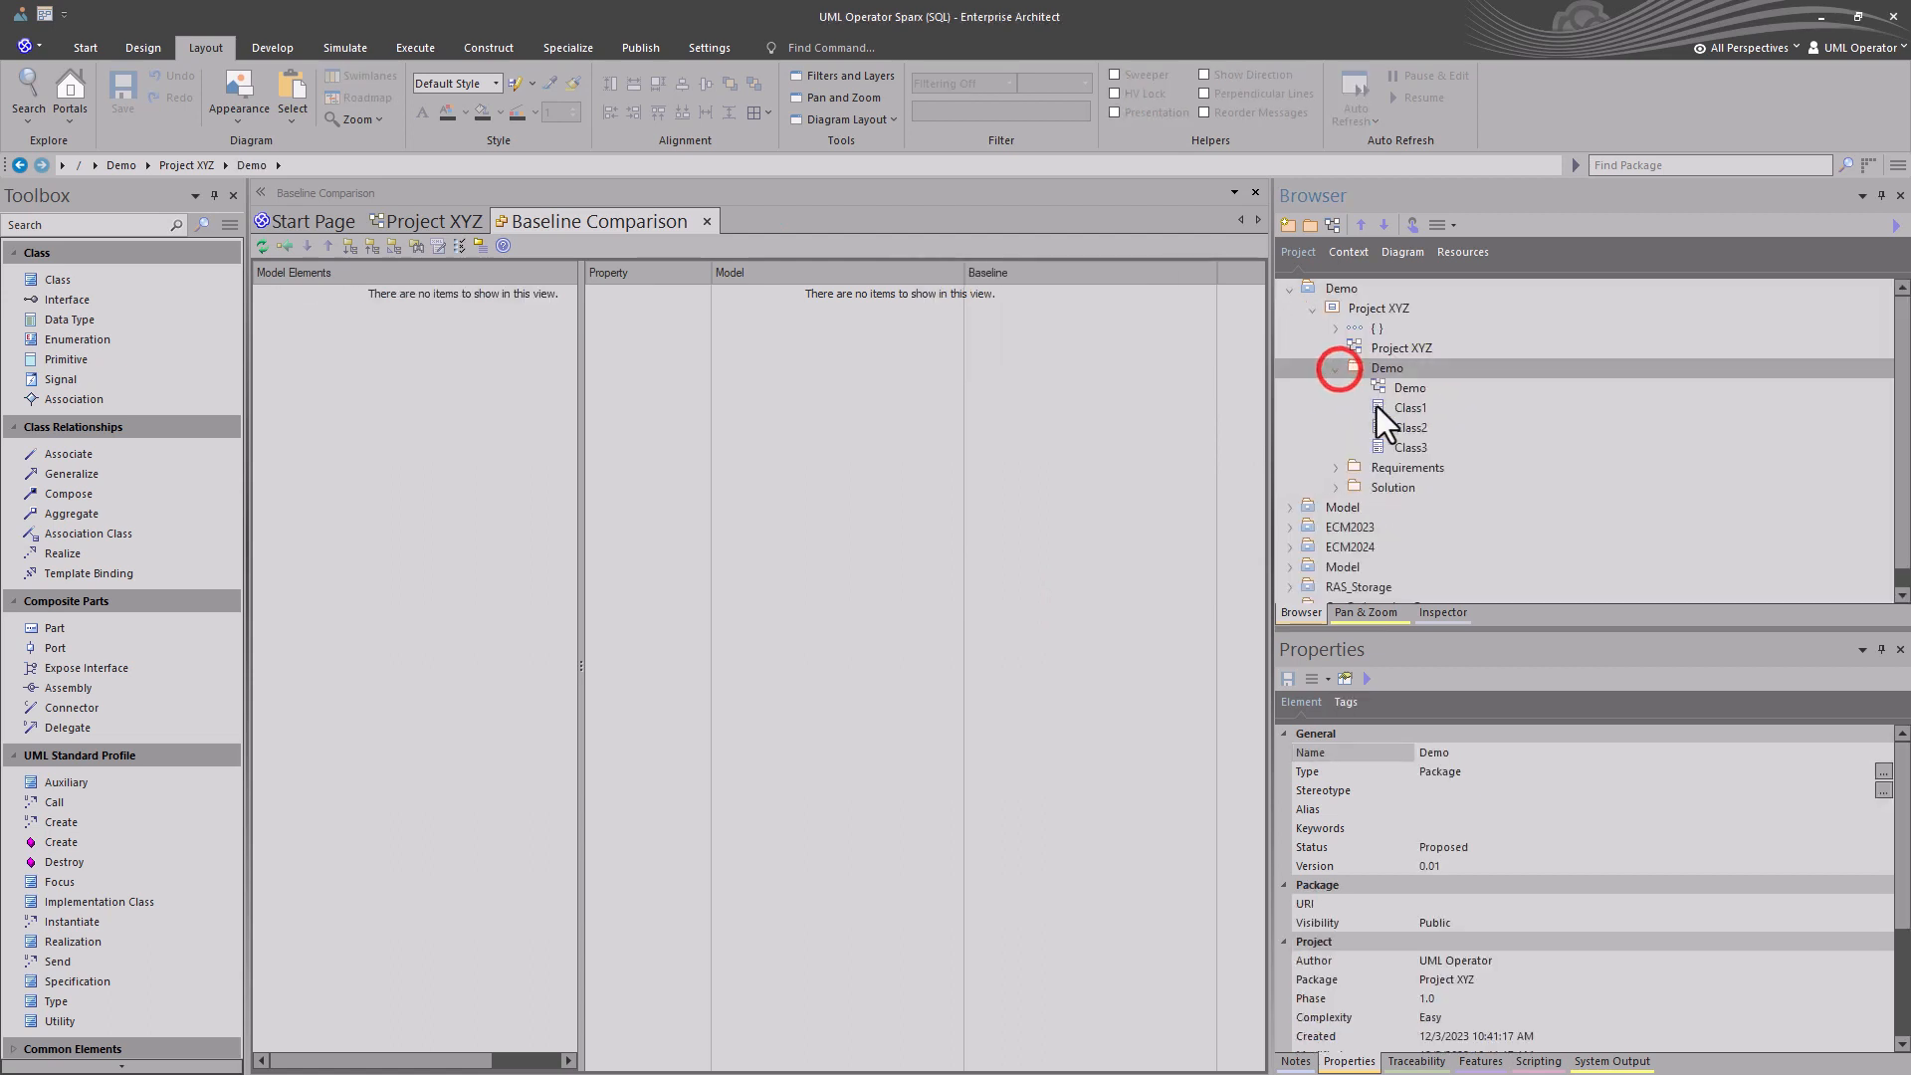
pyautogui.click(1402, 388)
pyautogui.doubleClick(1403, 388)
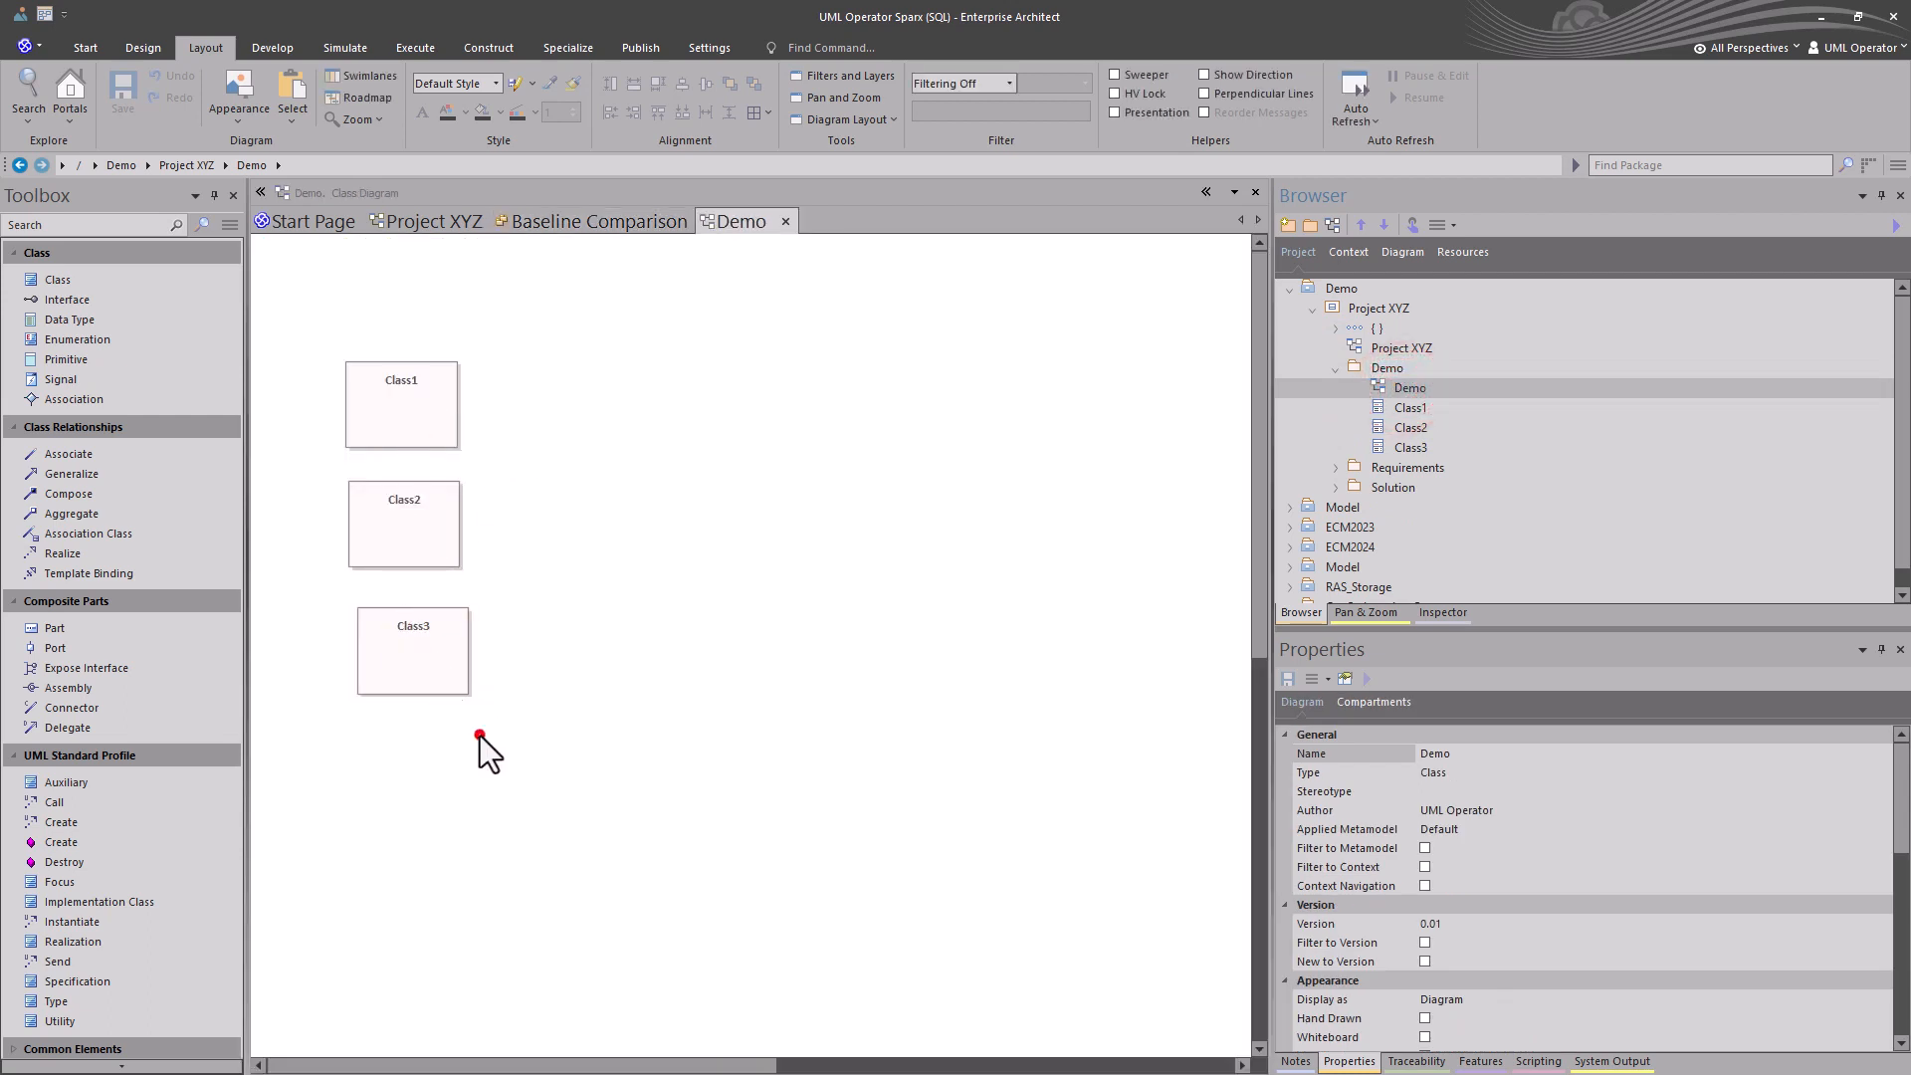
# Set the Demo diagram's version to 0.03 in its properties.
pyautogui.moveTo(479, 737); pyautogui.dragTo(402, 410)
pyautogui.click(589, 418)
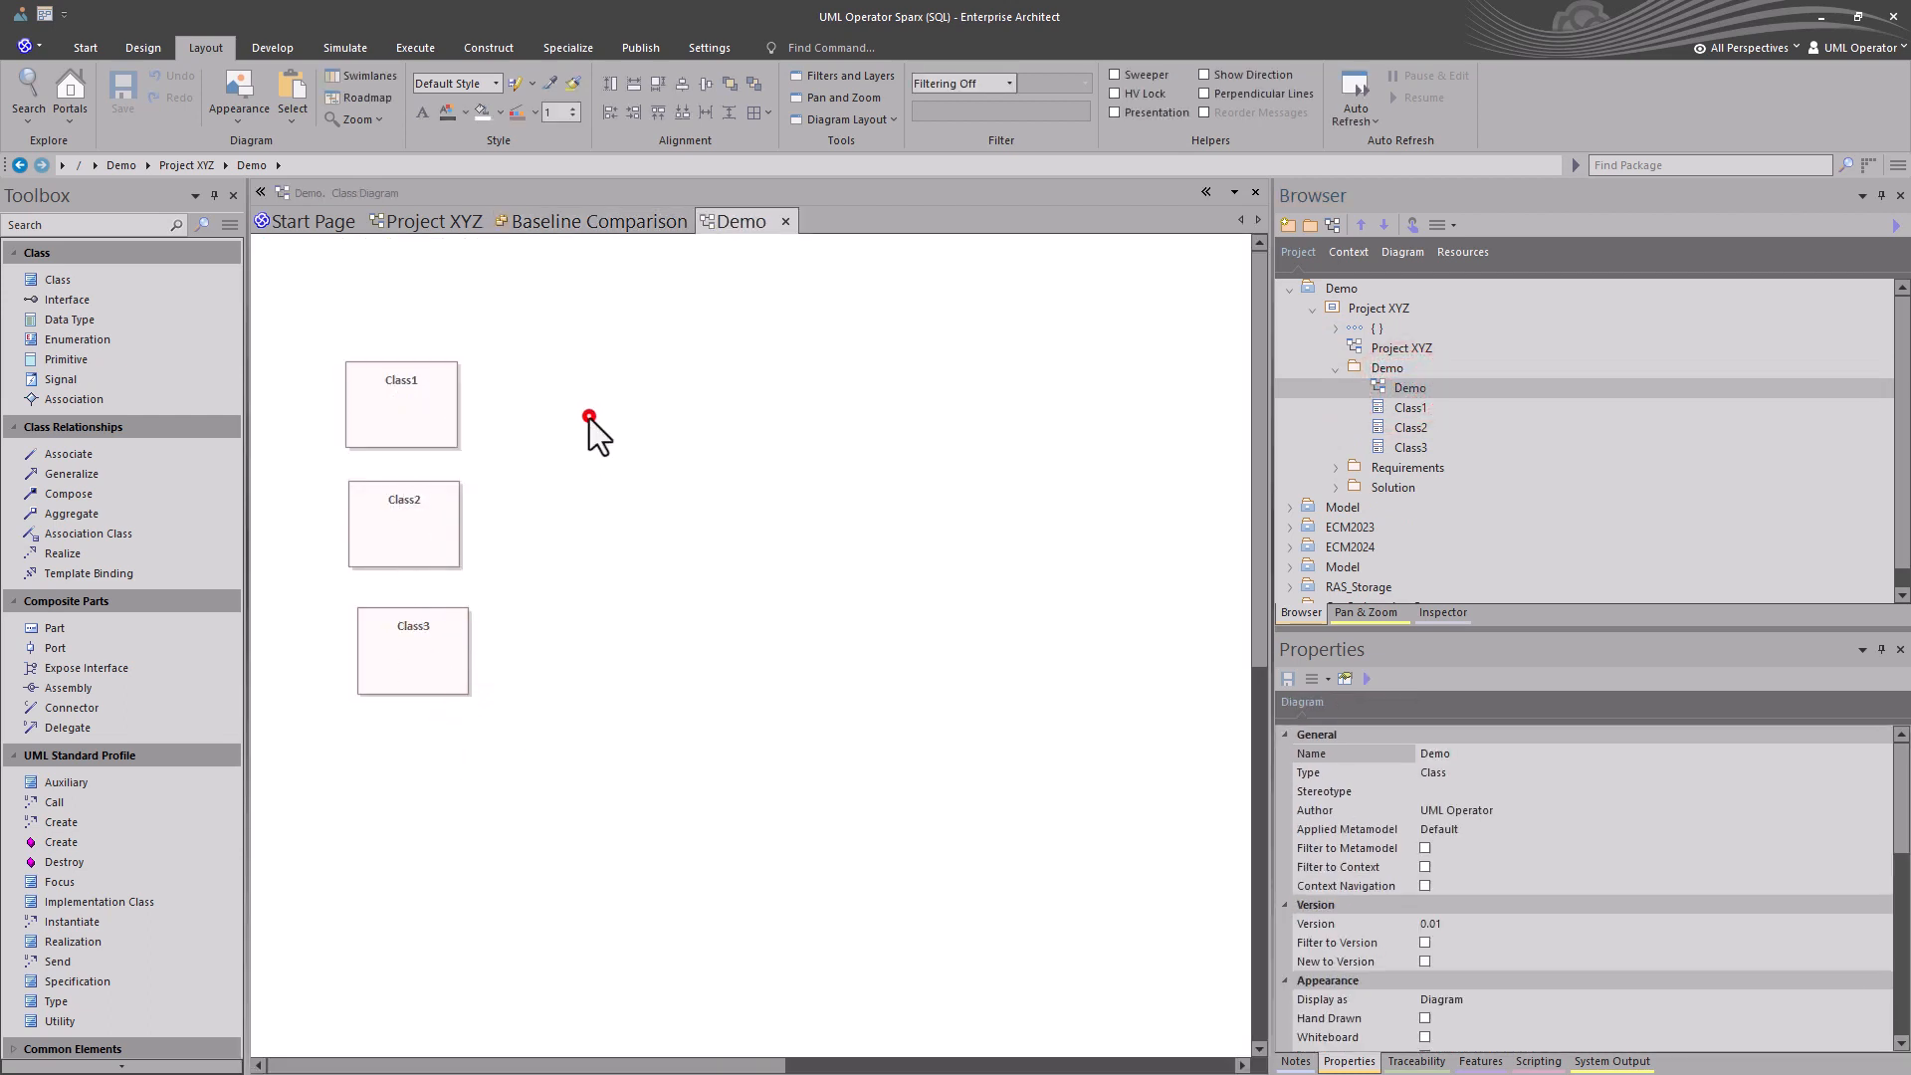
pyautogui.doubleClick(589, 418)
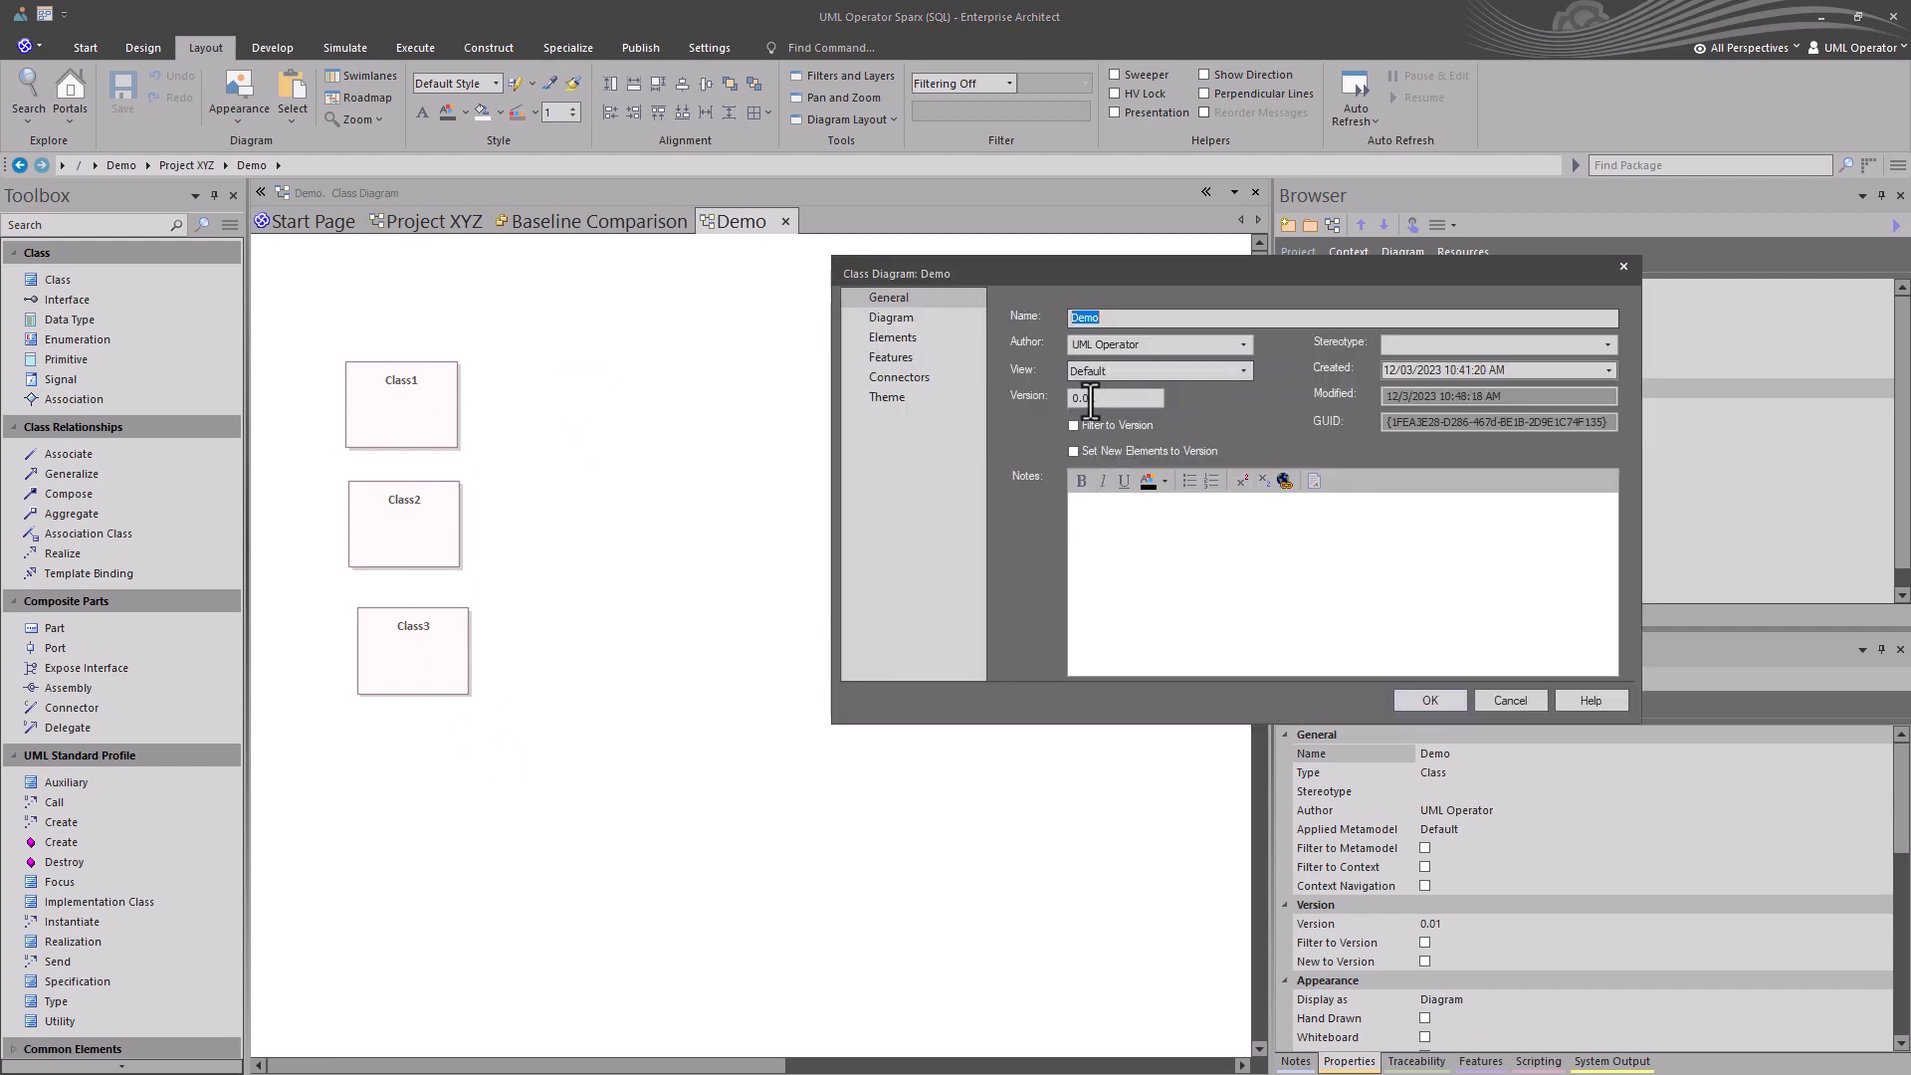
pyautogui.click(1094, 399)
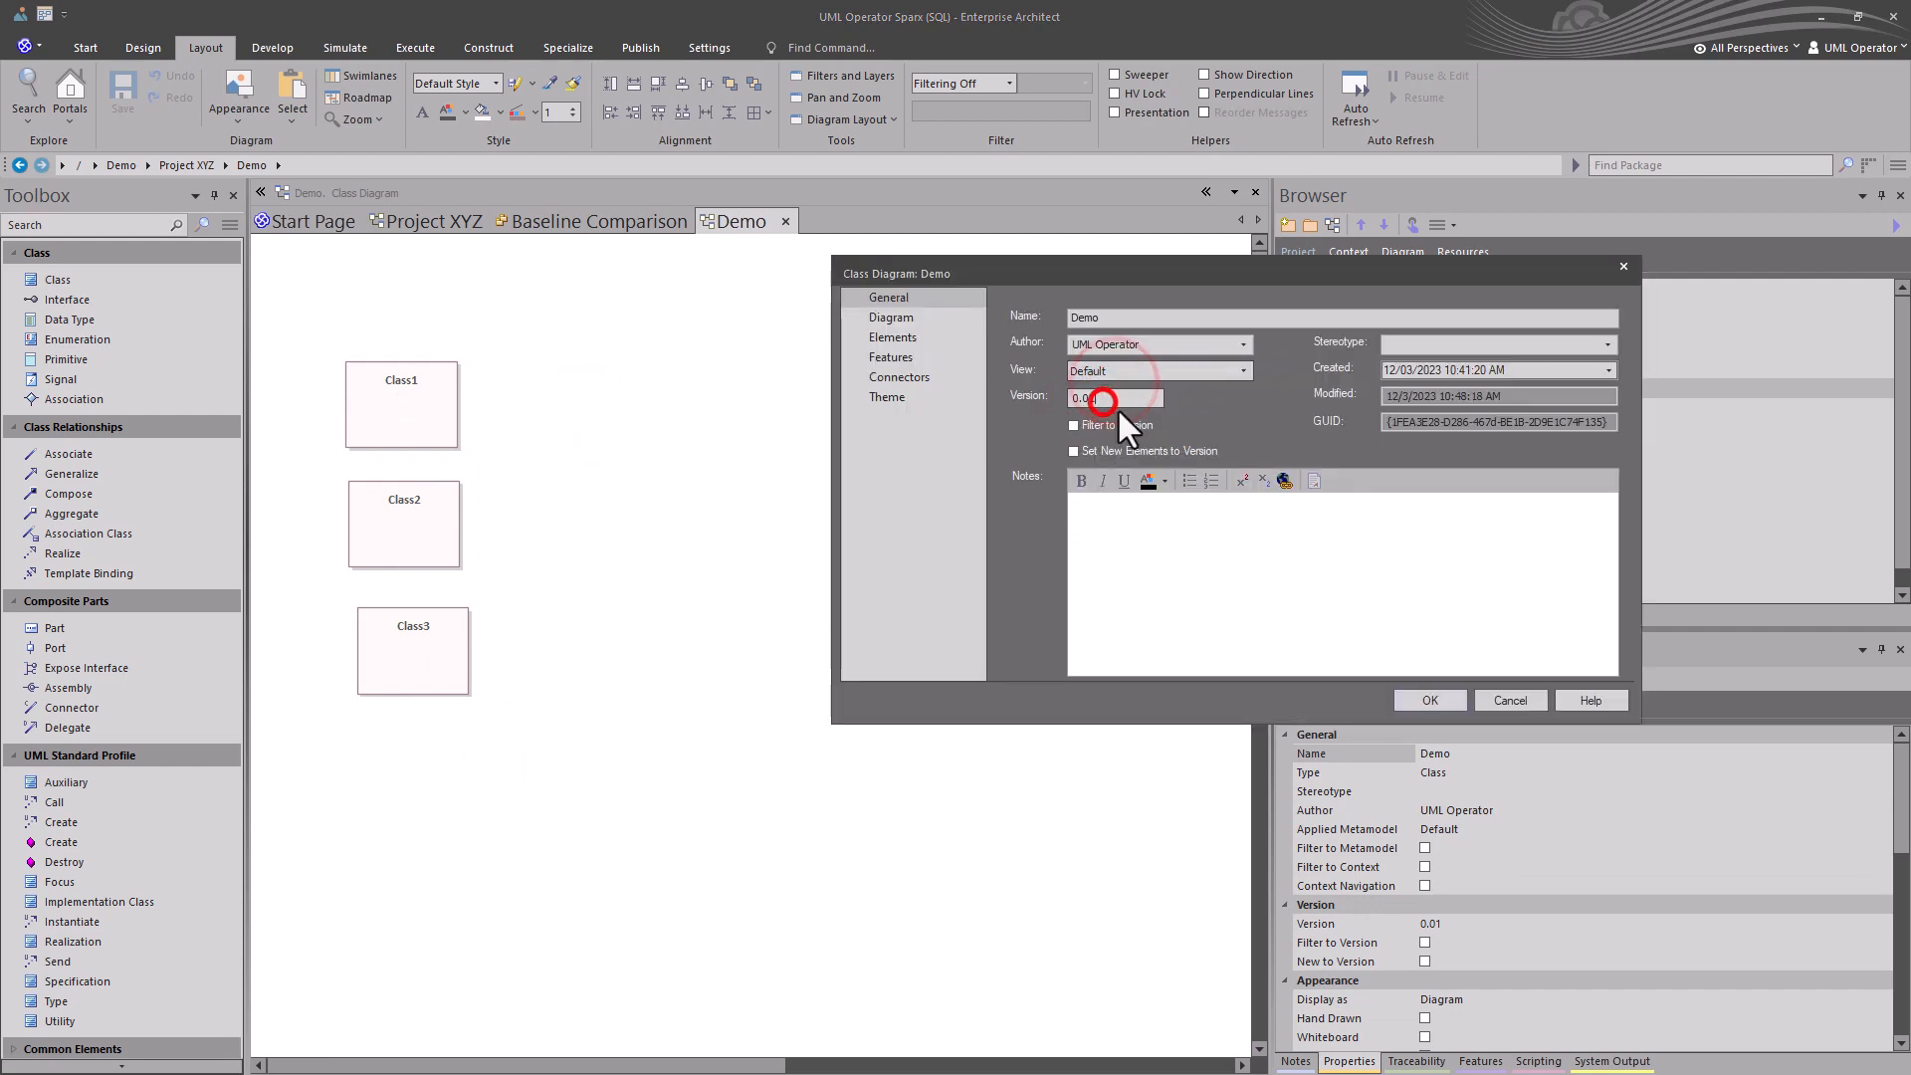
pyautogui.press('BackSpace')
pyautogui.write('3')
pyautogui.click(1443, 701)
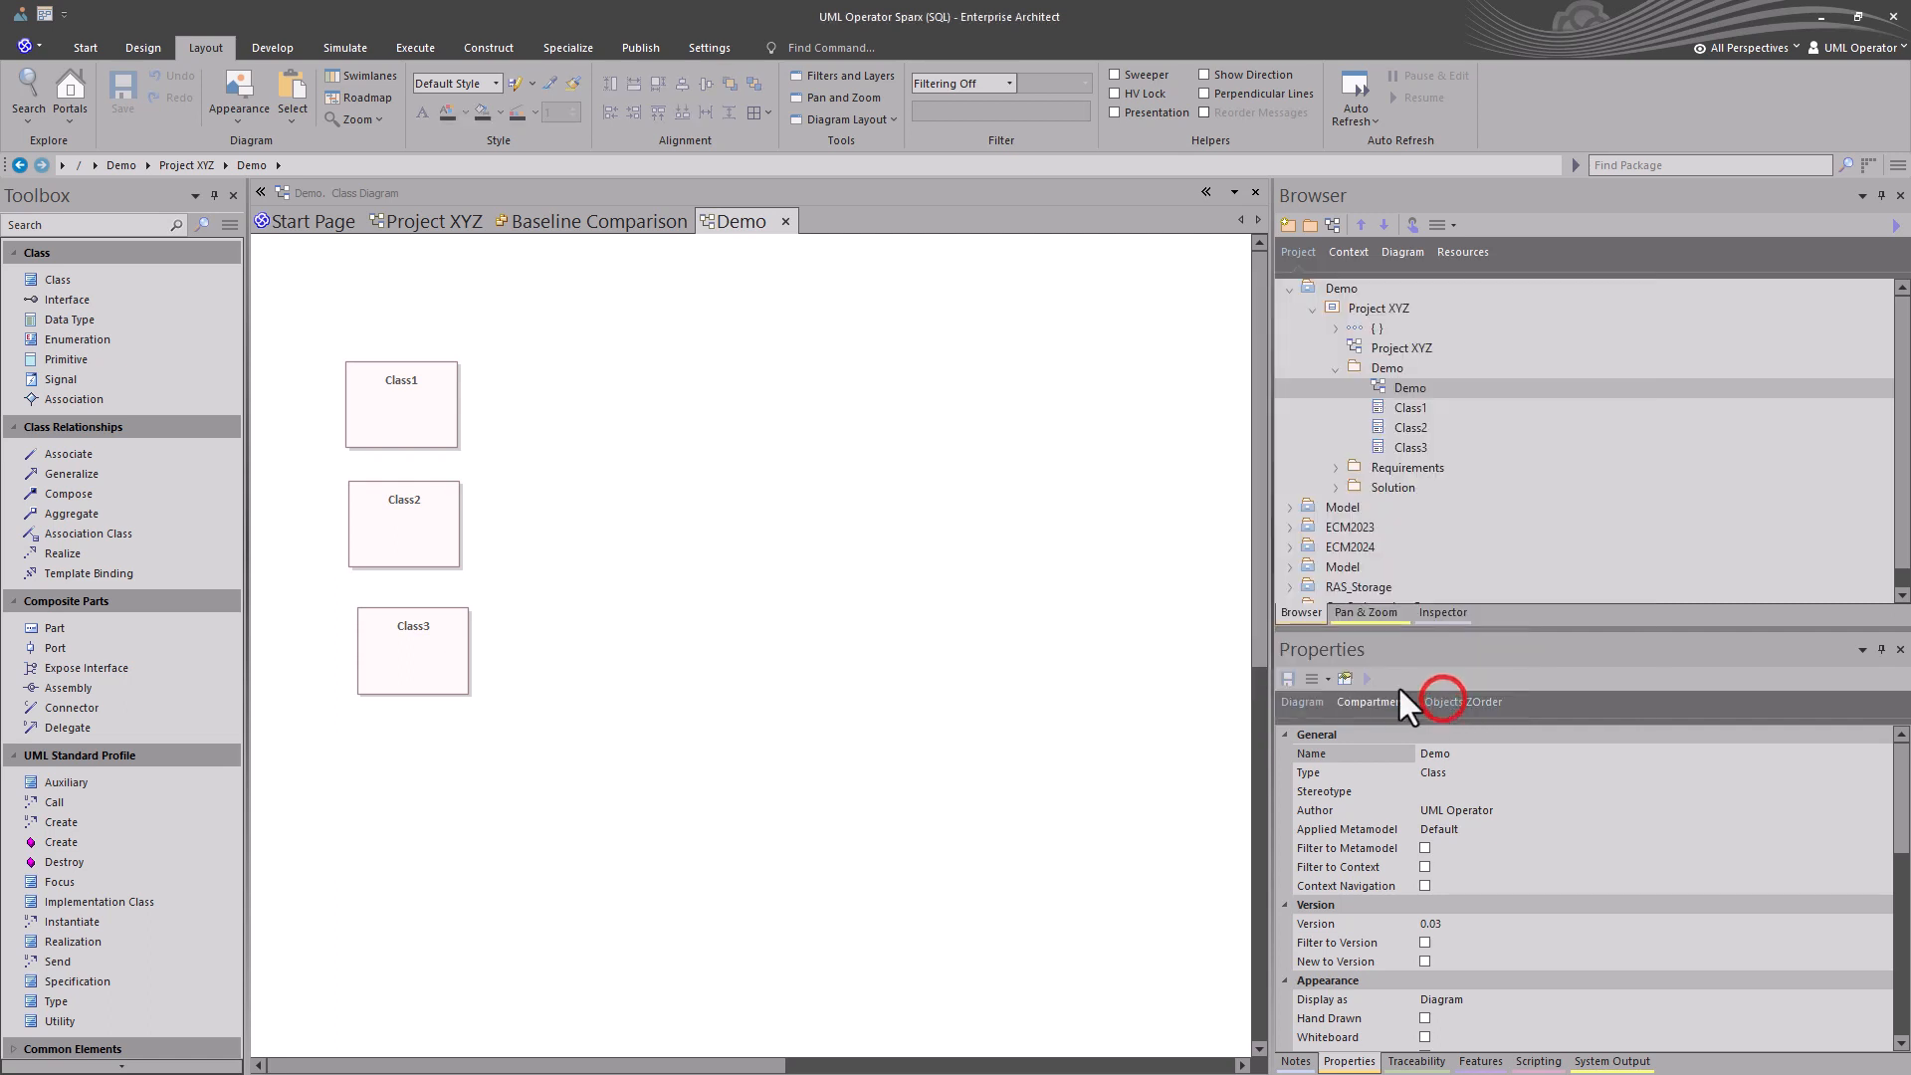
# Delete the Demo package's existing baseline 0.03 and create a new baseline with version 0.03, including sub-packages.
pyautogui.click(1384, 369)
pyautogui.hotkey('ctrl', 'alt', 'b')
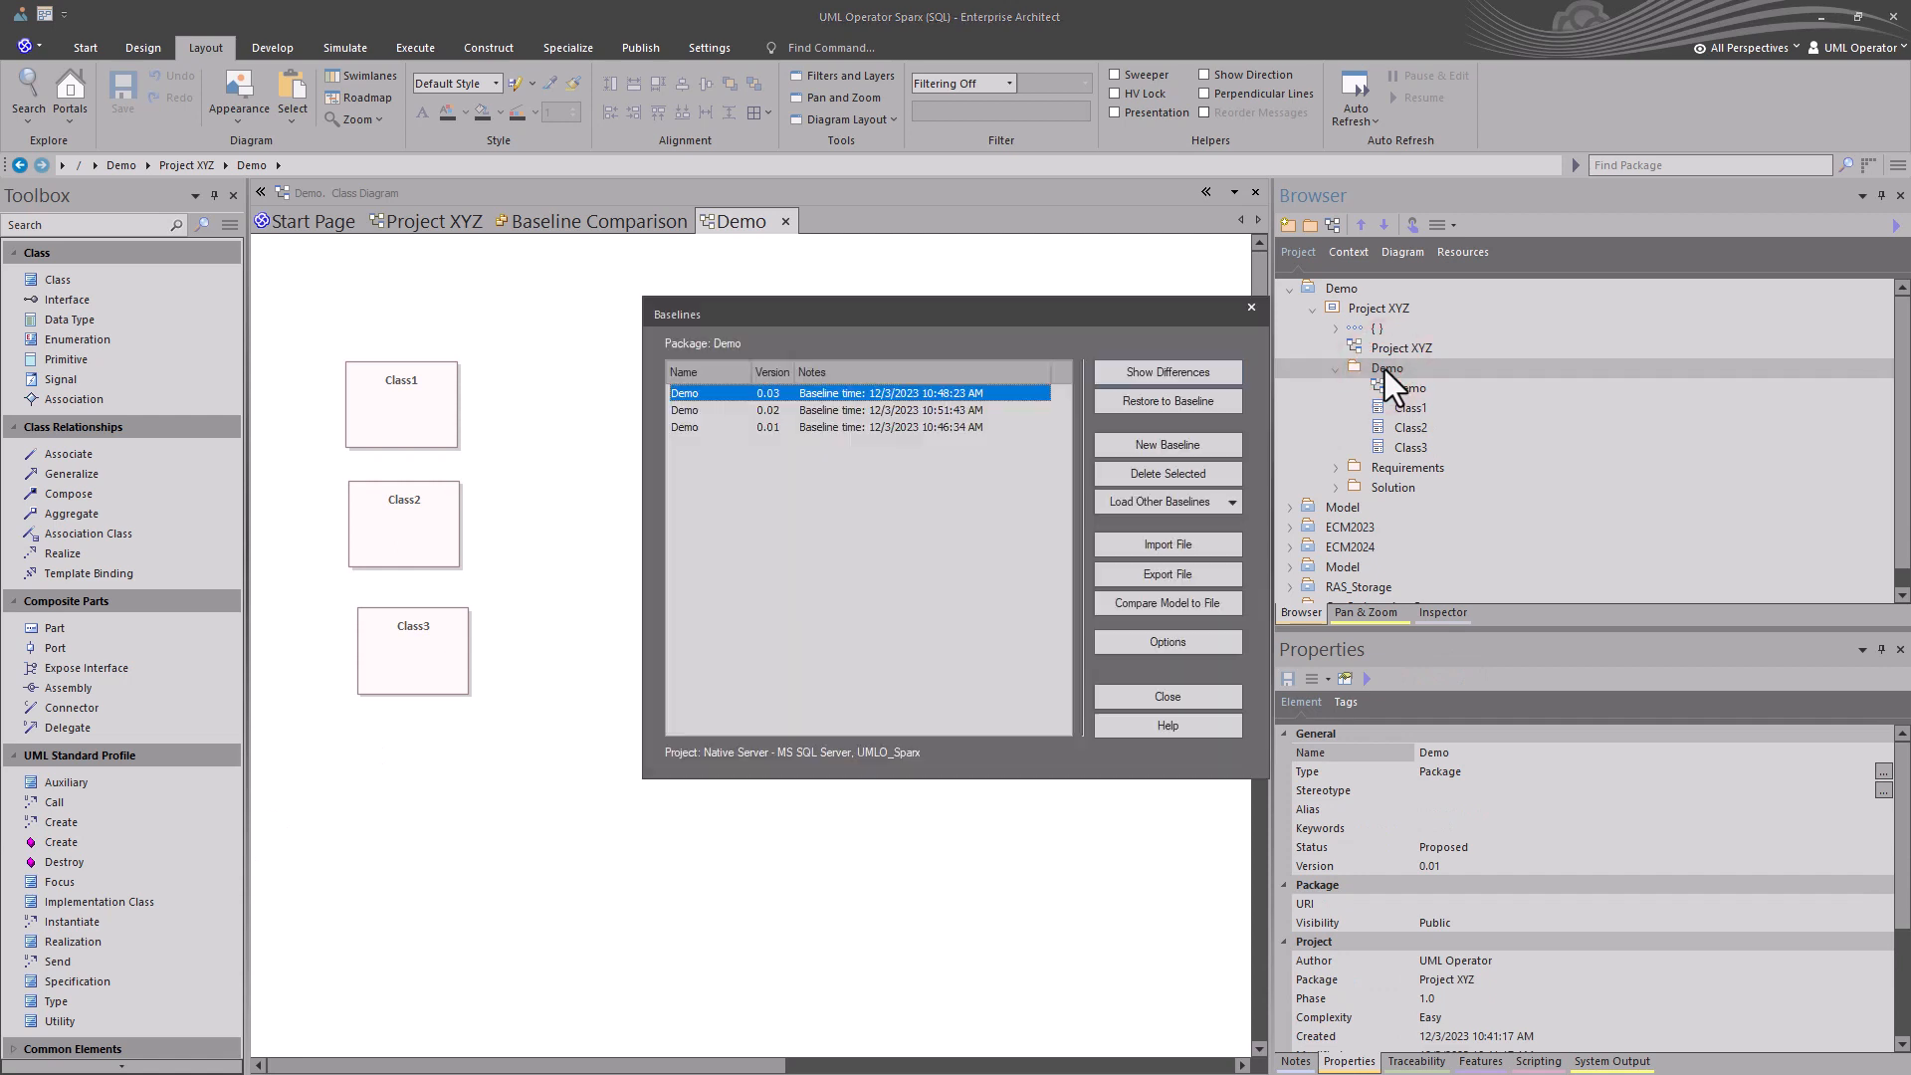
pyautogui.click(1166, 476)
pyautogui.click(916, 601)
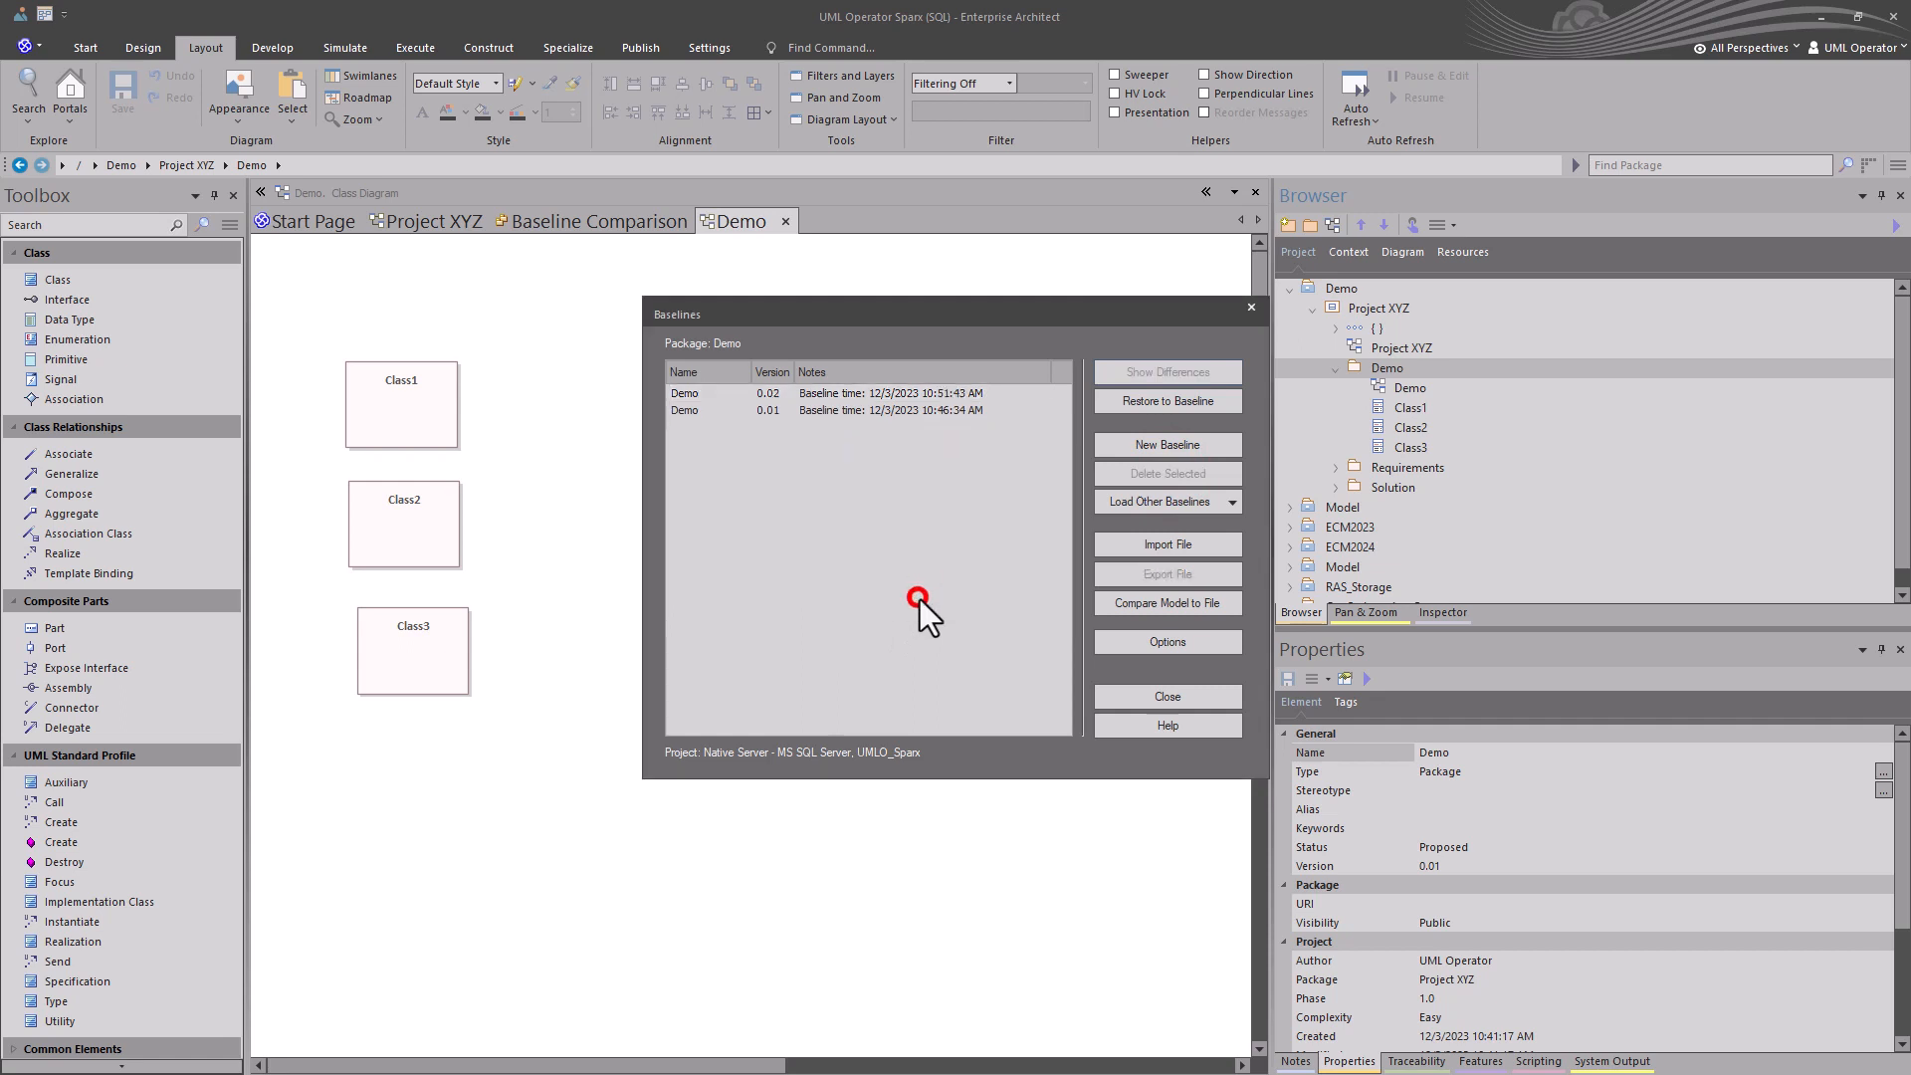
pyautogui.click(1162, 444)
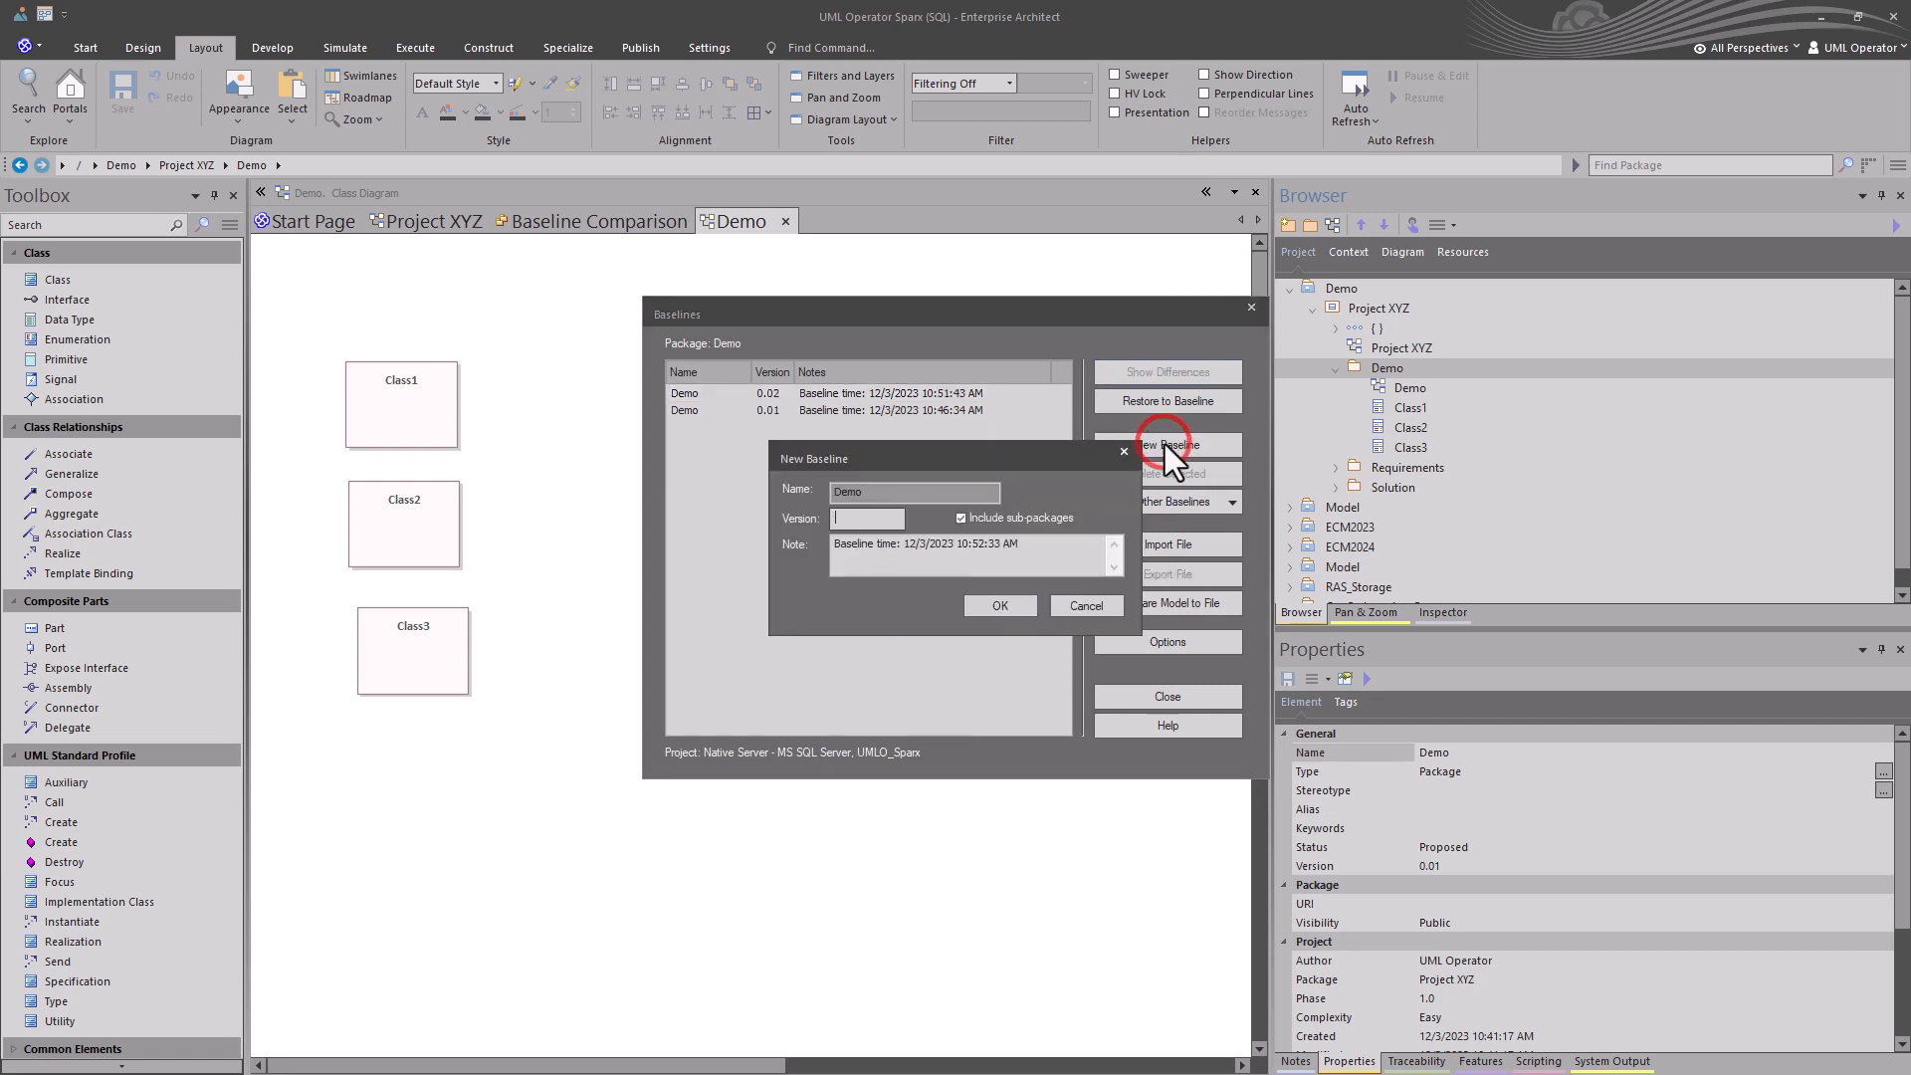
pyautogui.write('0.03')
pyautogui.click(989, 609)
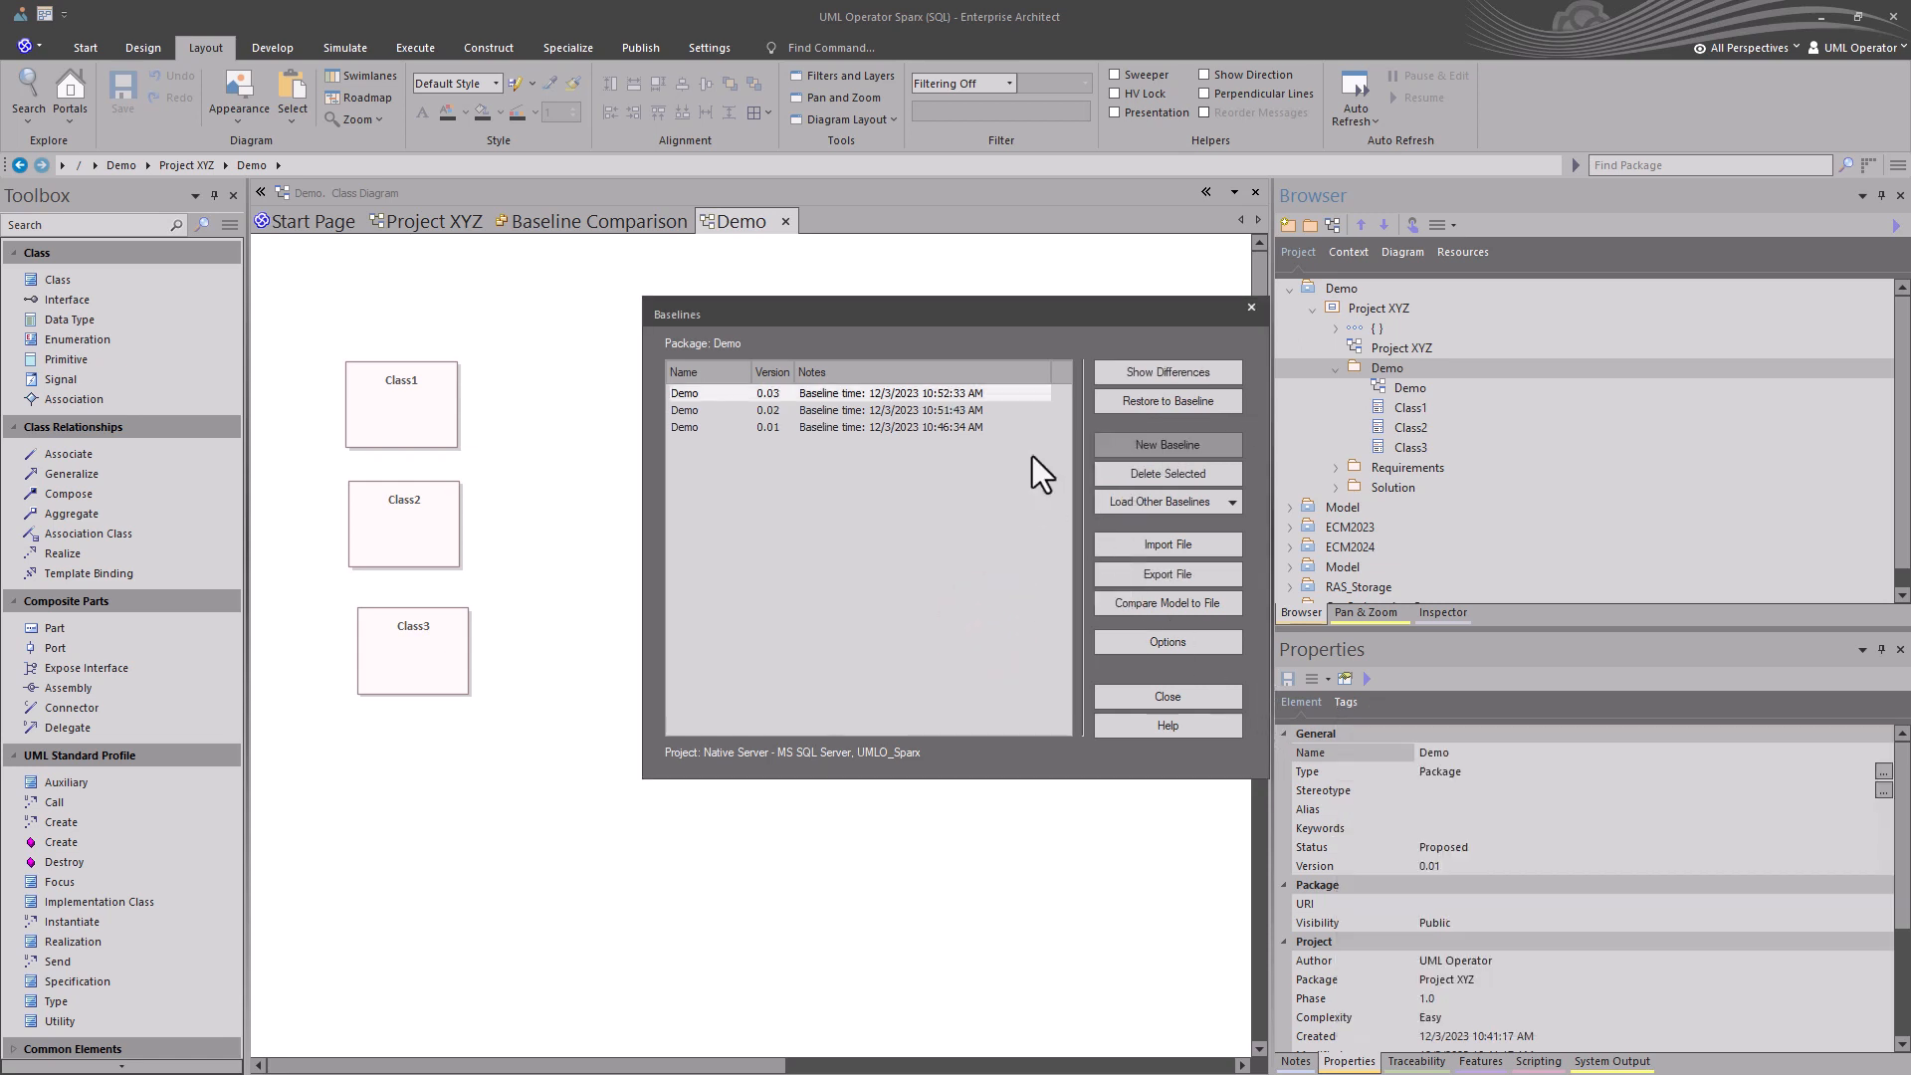
# Compare the Demo package with its new baseline 0.03, then reopen the package's list of baselines.
pyautogui.click(1157, 370)
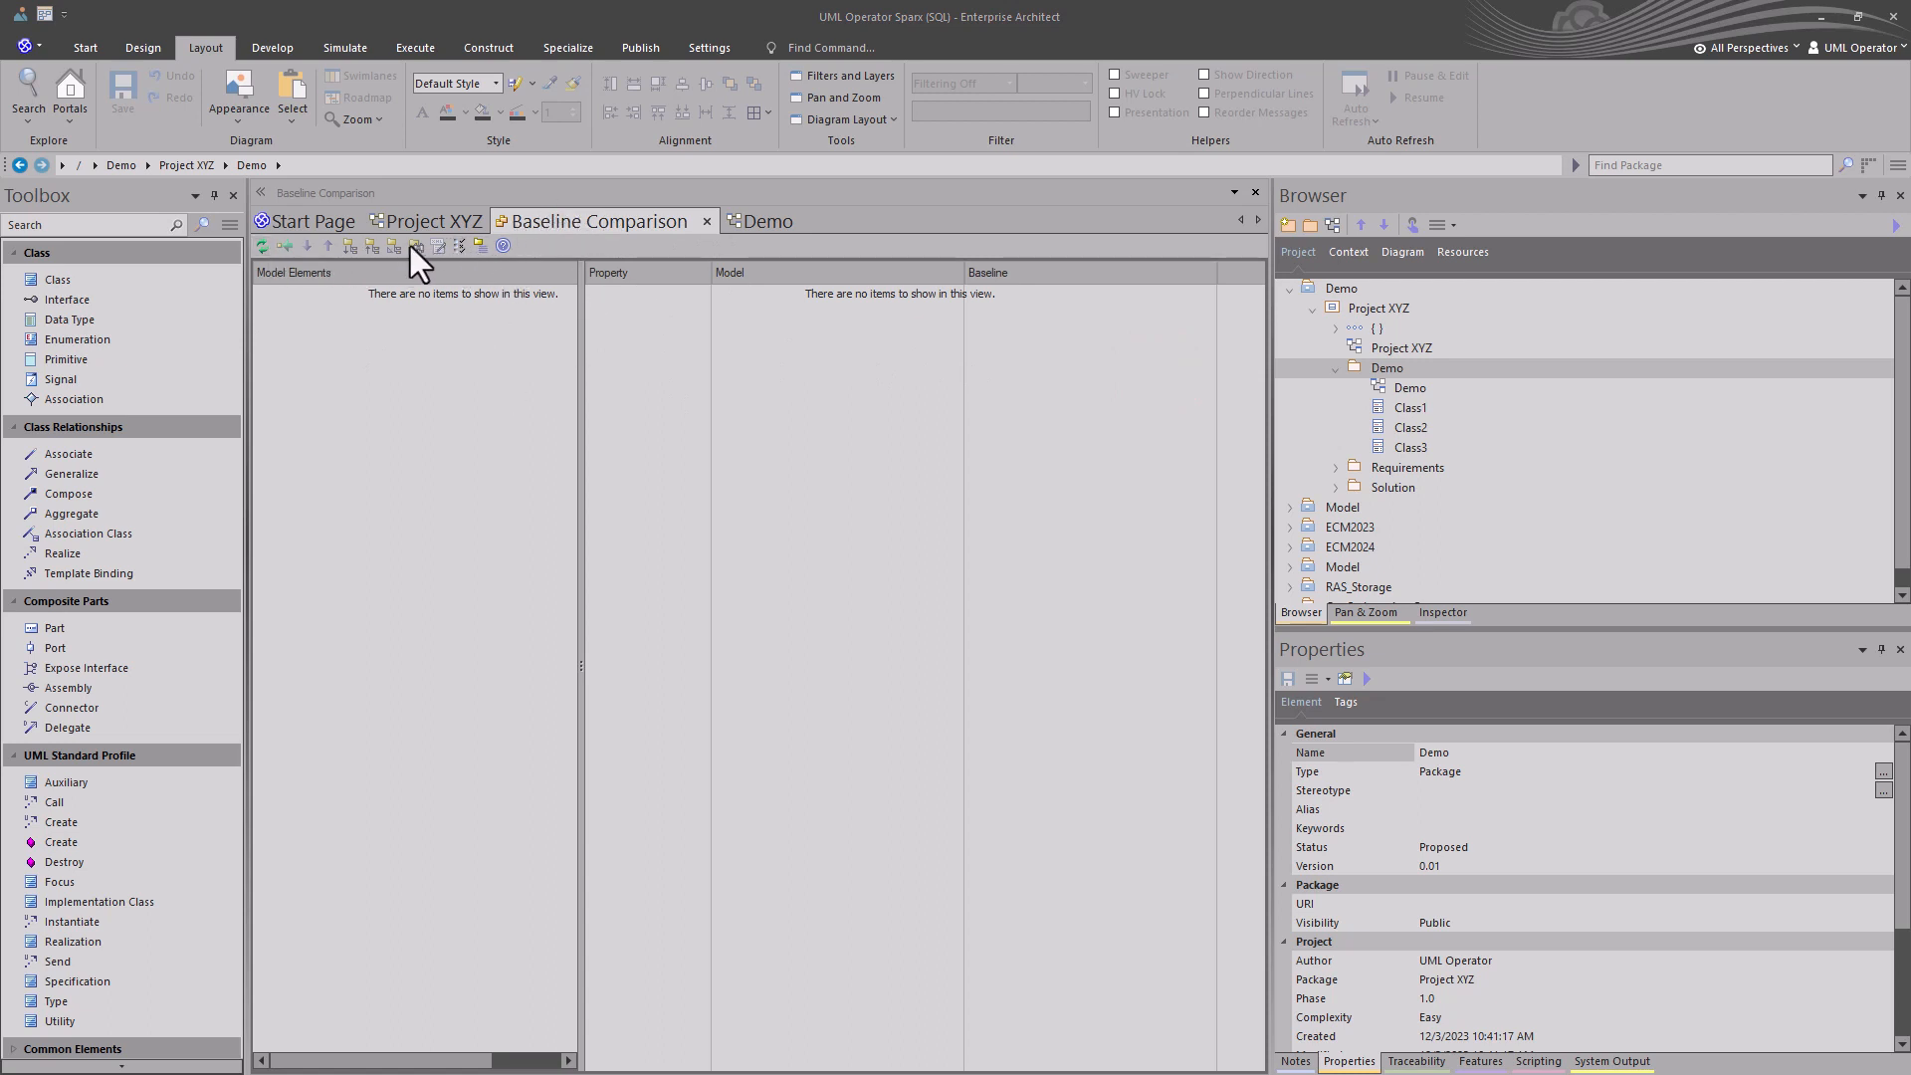
pyautogui.click(479, 246)
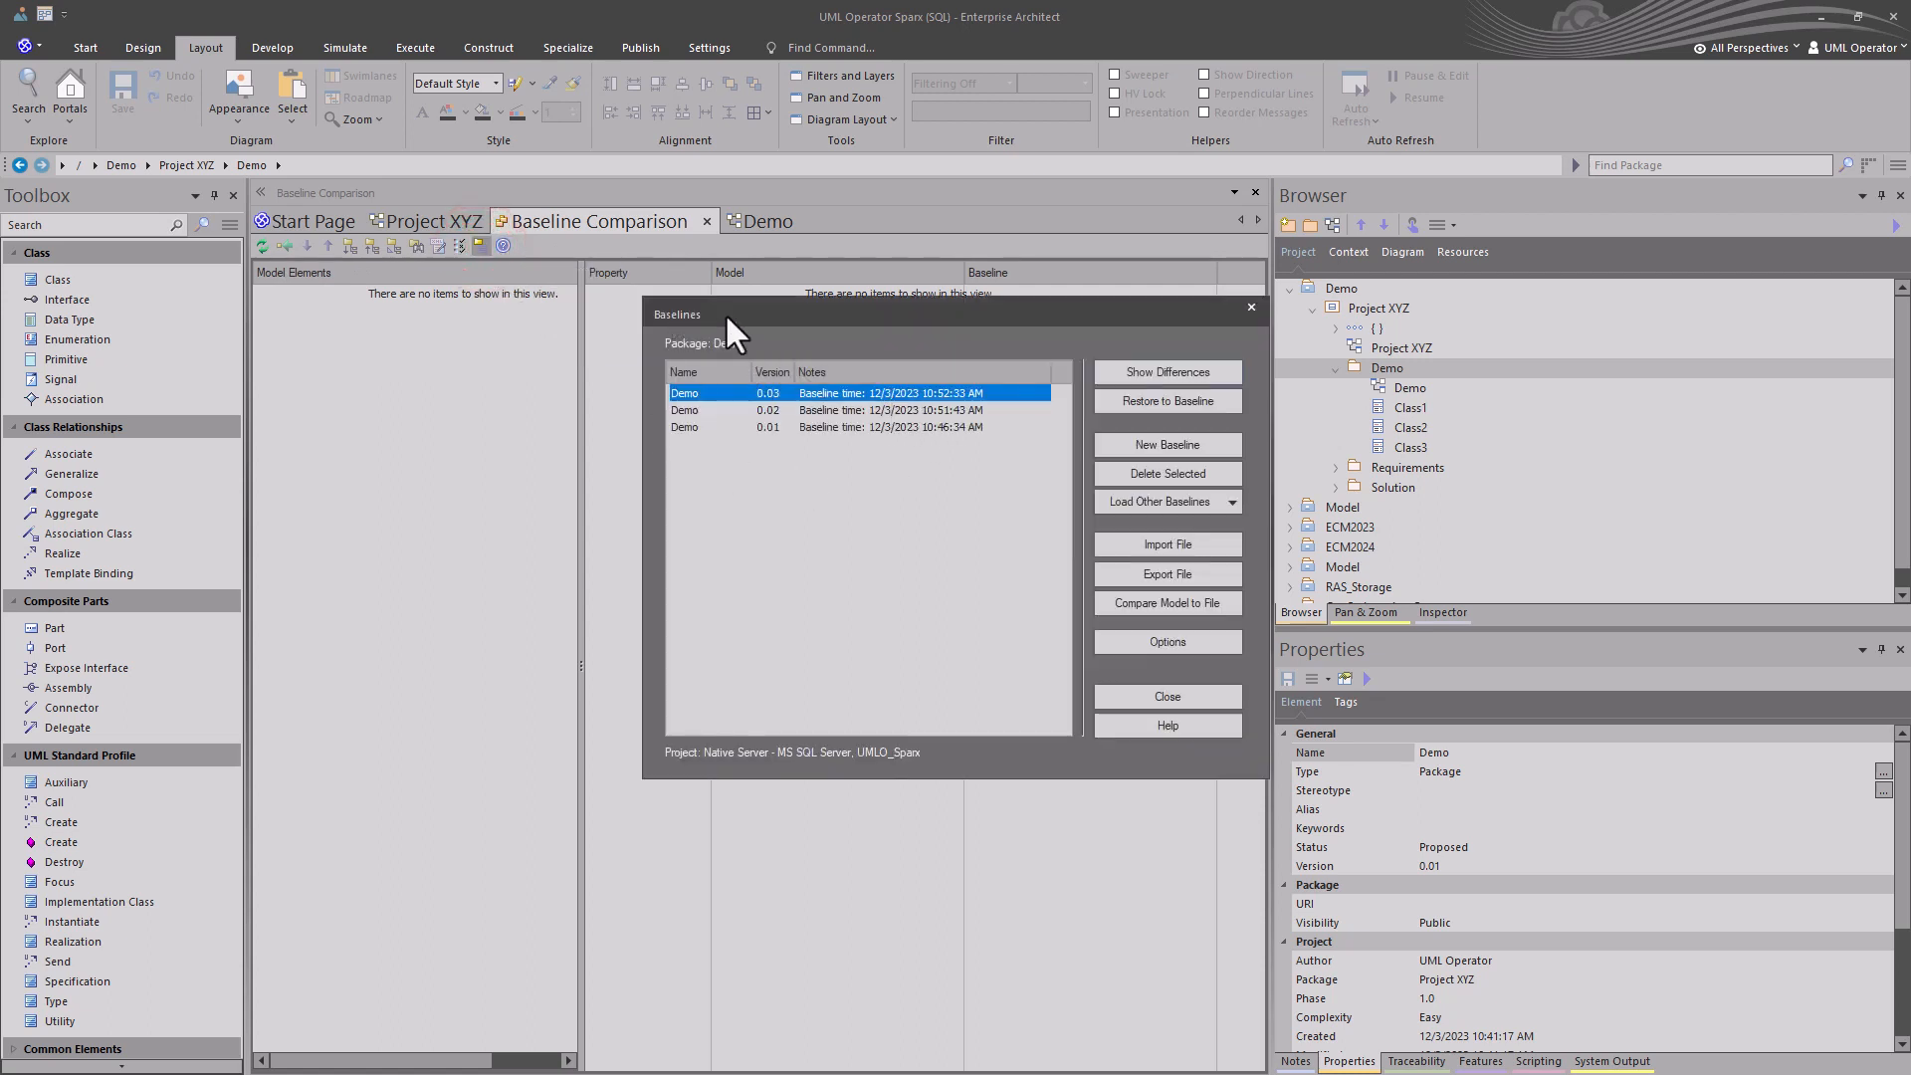
# Export the Demo package's baseline 0.01 to the baselines\demo folder as the XMI file Demo_01_120323.
pyautogui.click(822, 428)
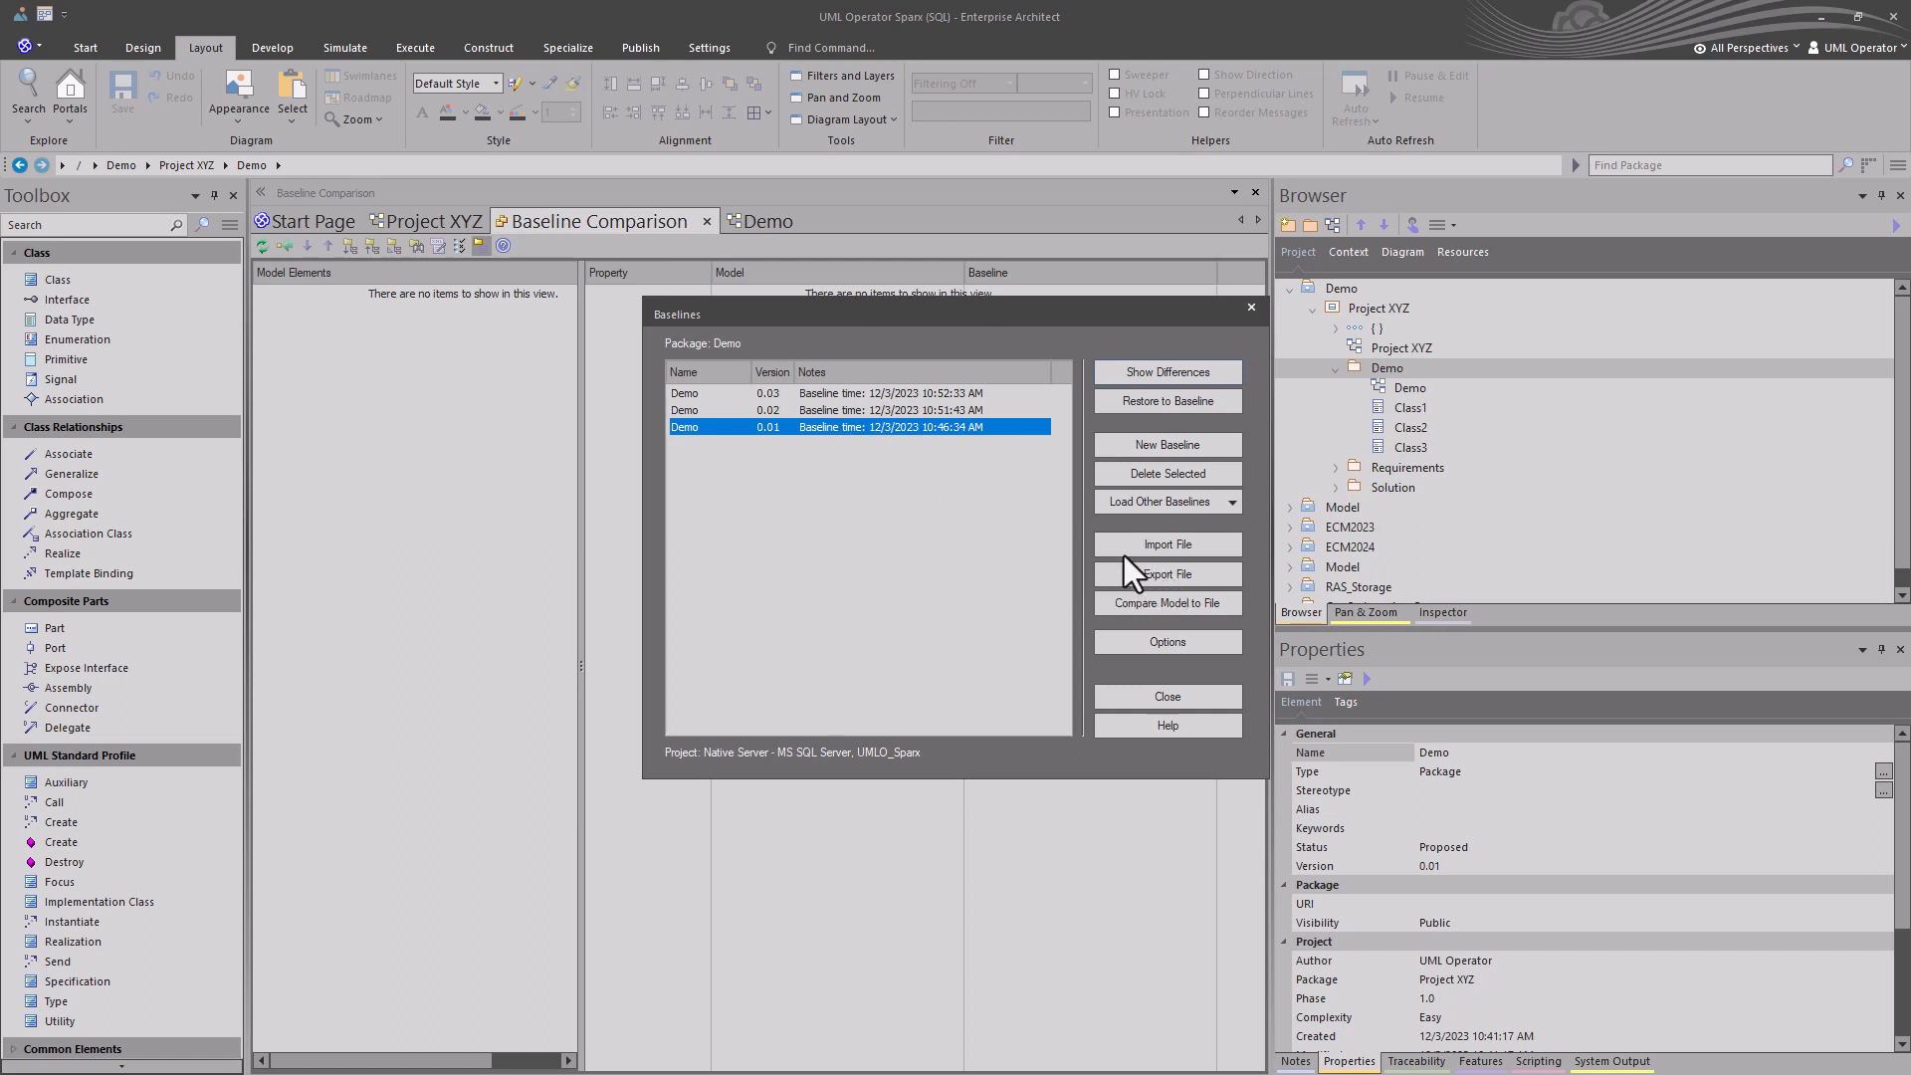
pyautogui.click(1155, 573)
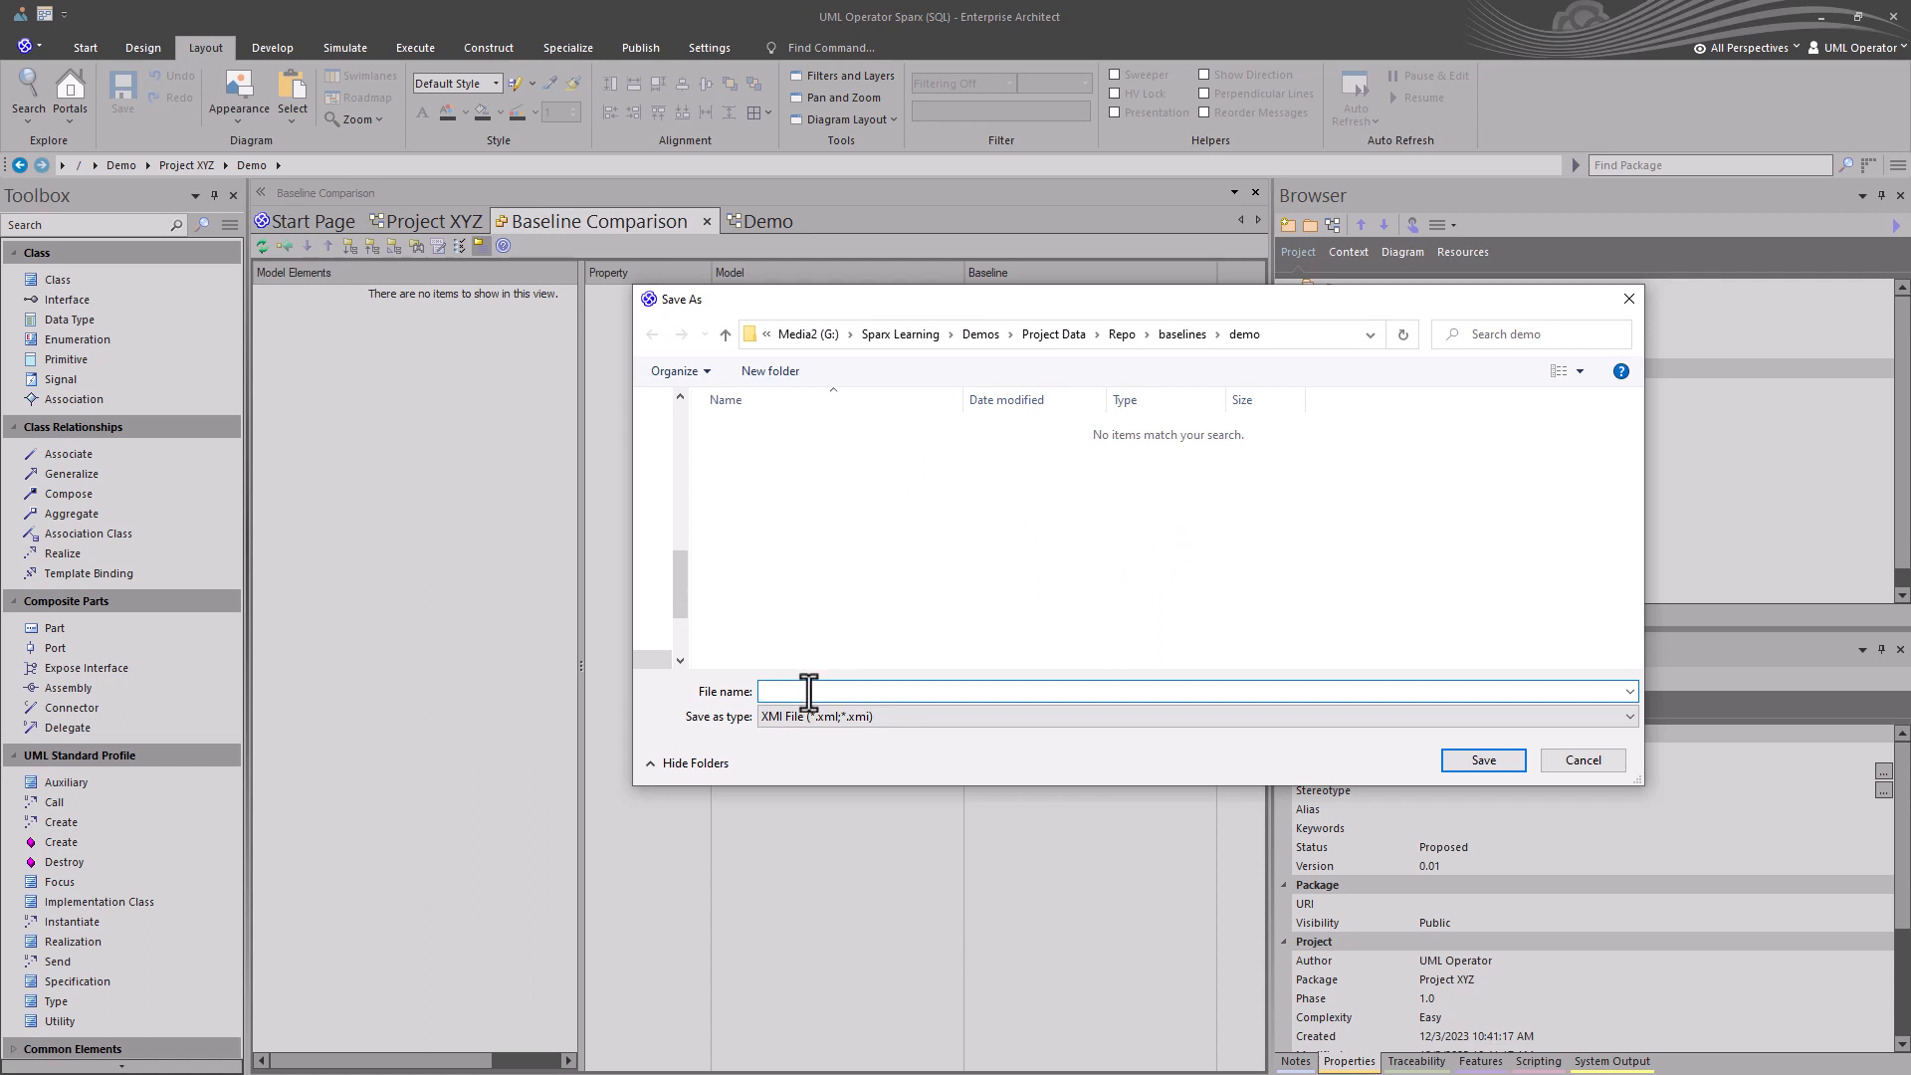
pyautogui.moveTo(948, 303); pyautogui.dragTo(959, 475)
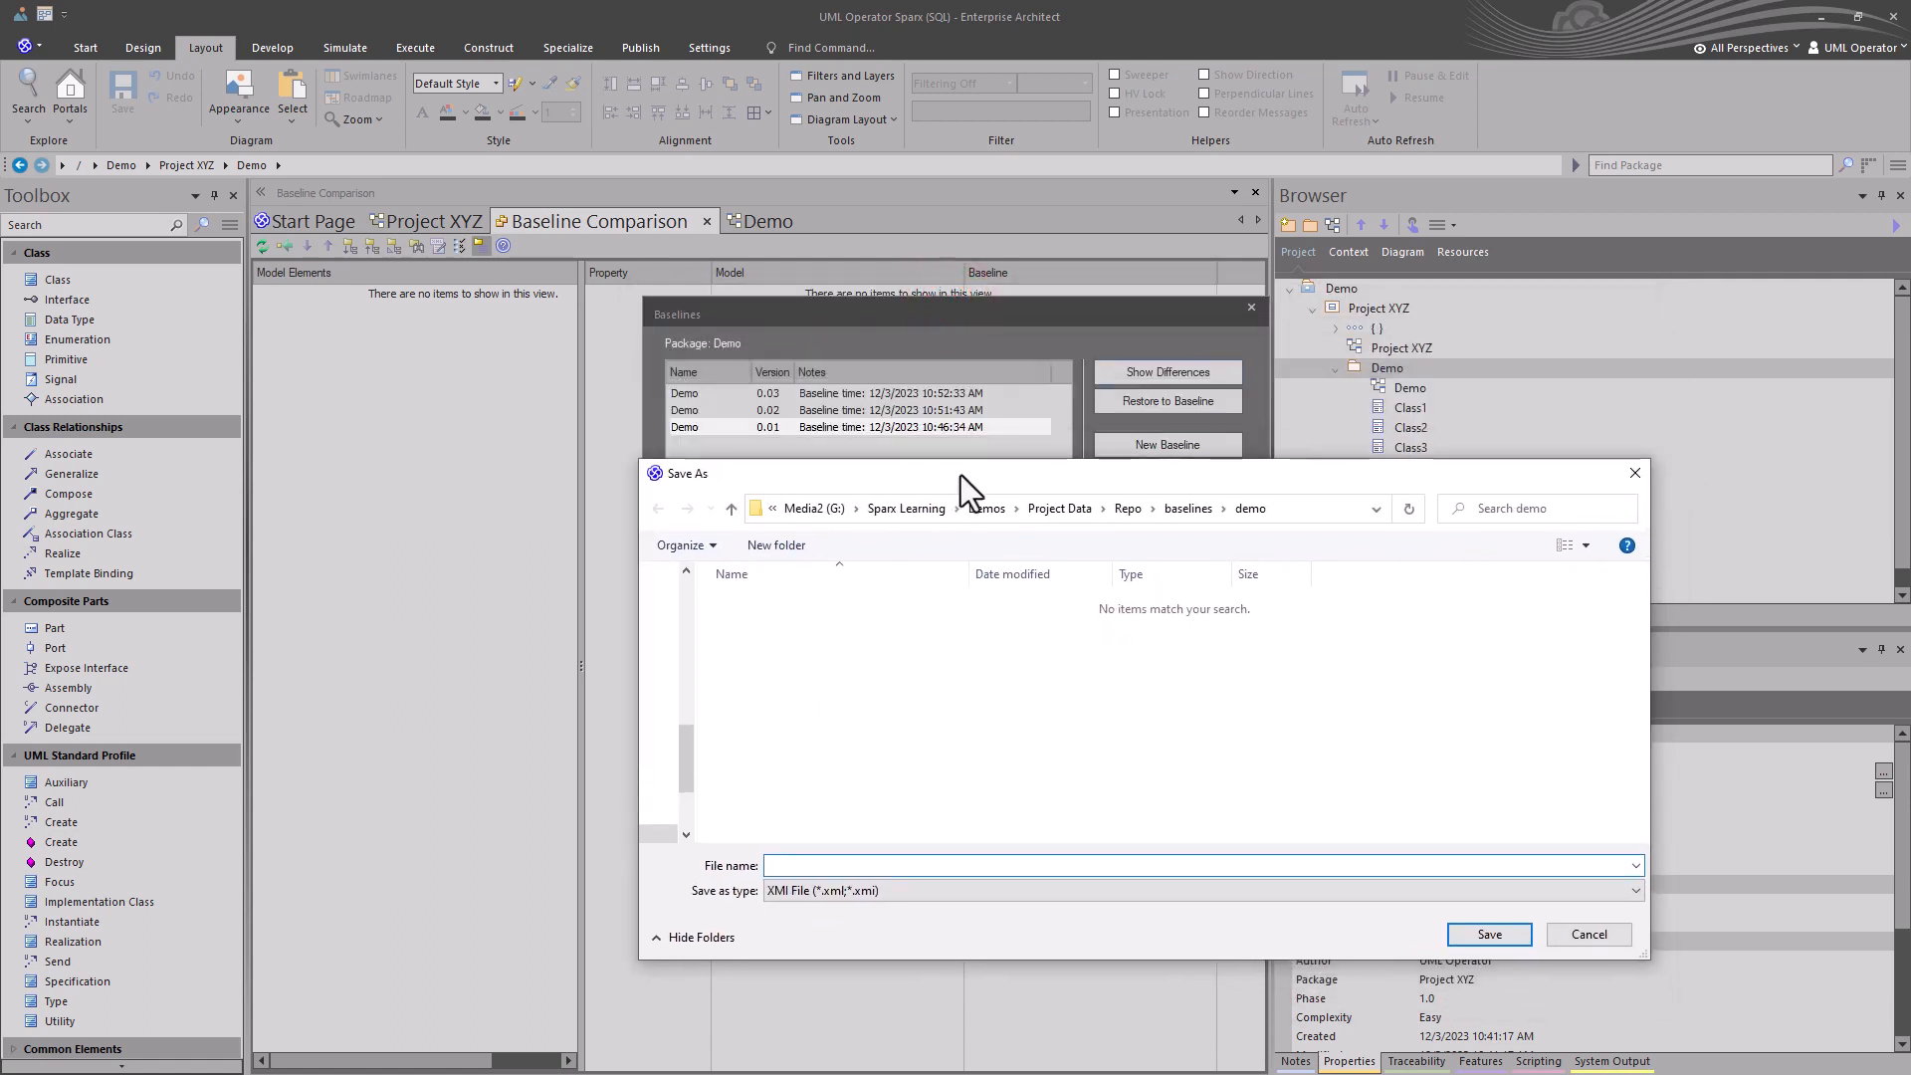
pyautogui.click(781, 866)
pyautogui.write('Demo')
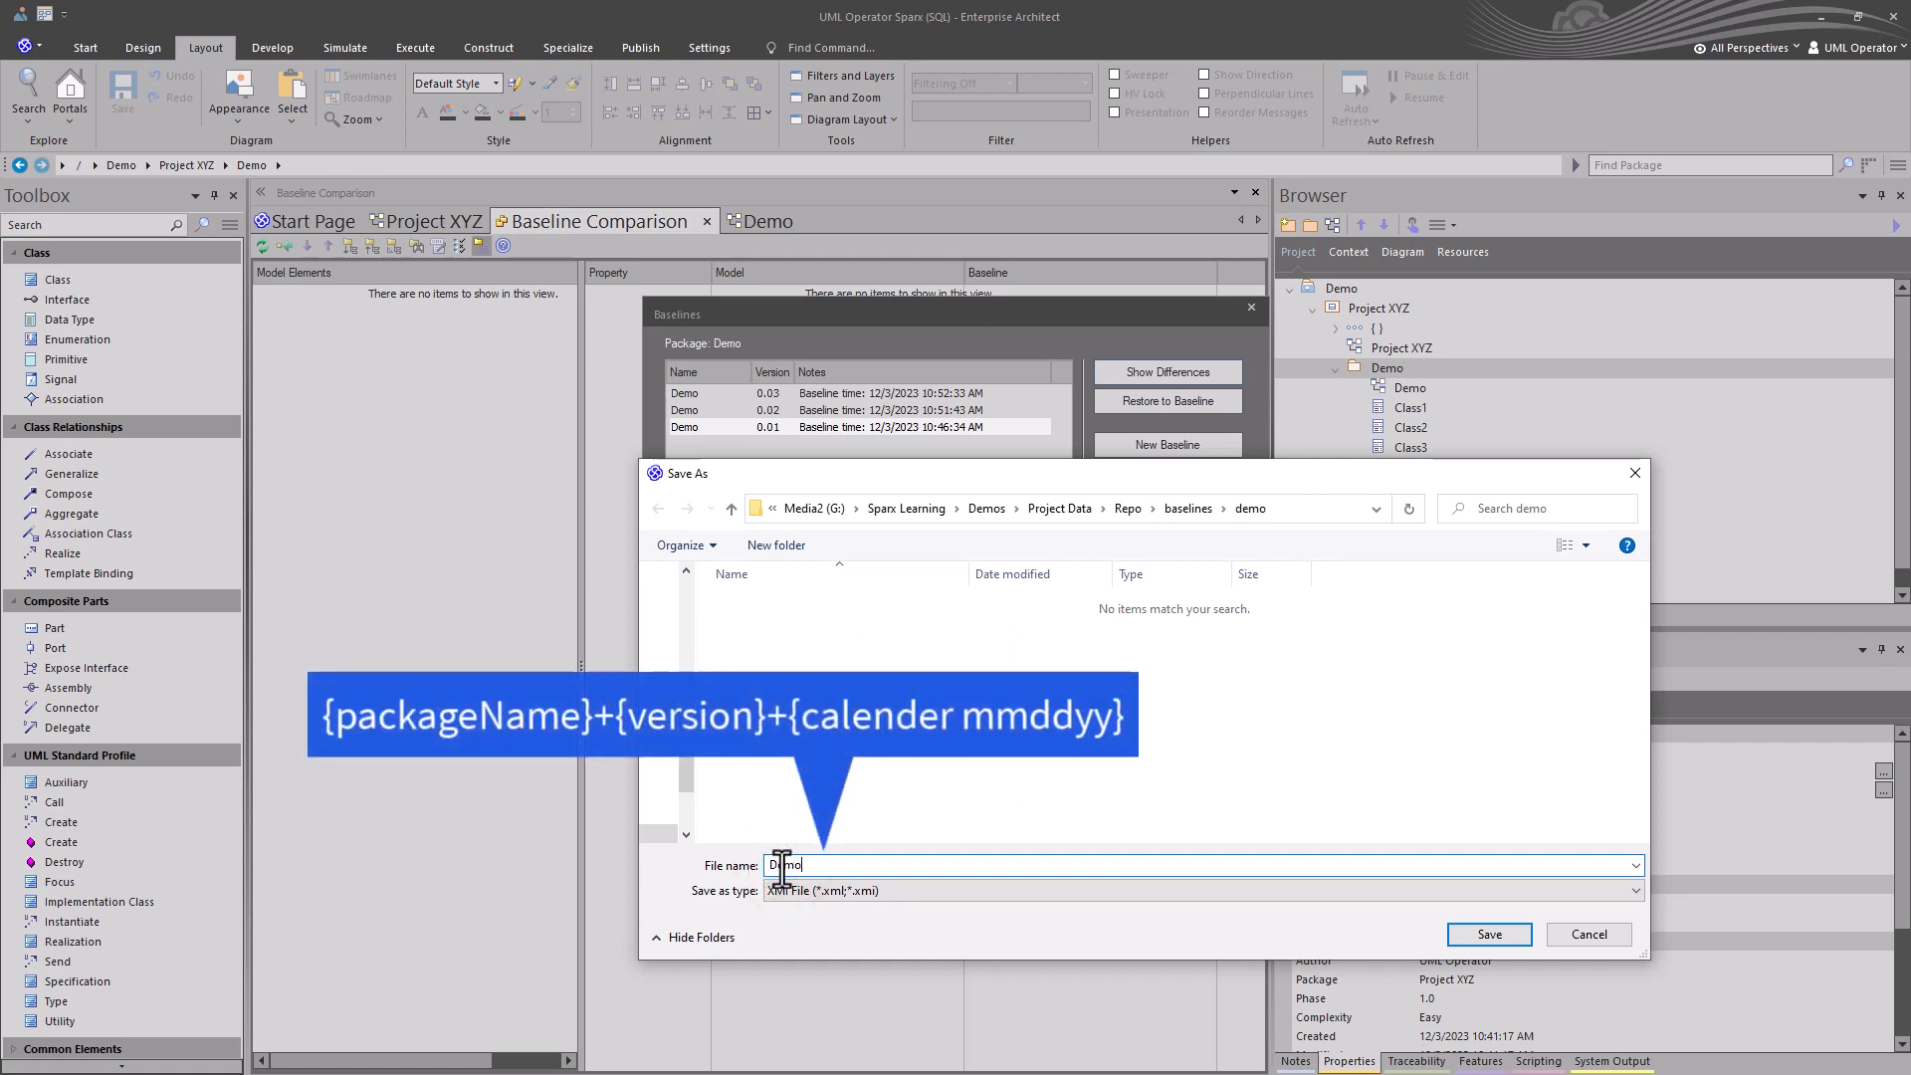
pyautogui.write('_01_120323')
pyautogui.click(1502, 936)
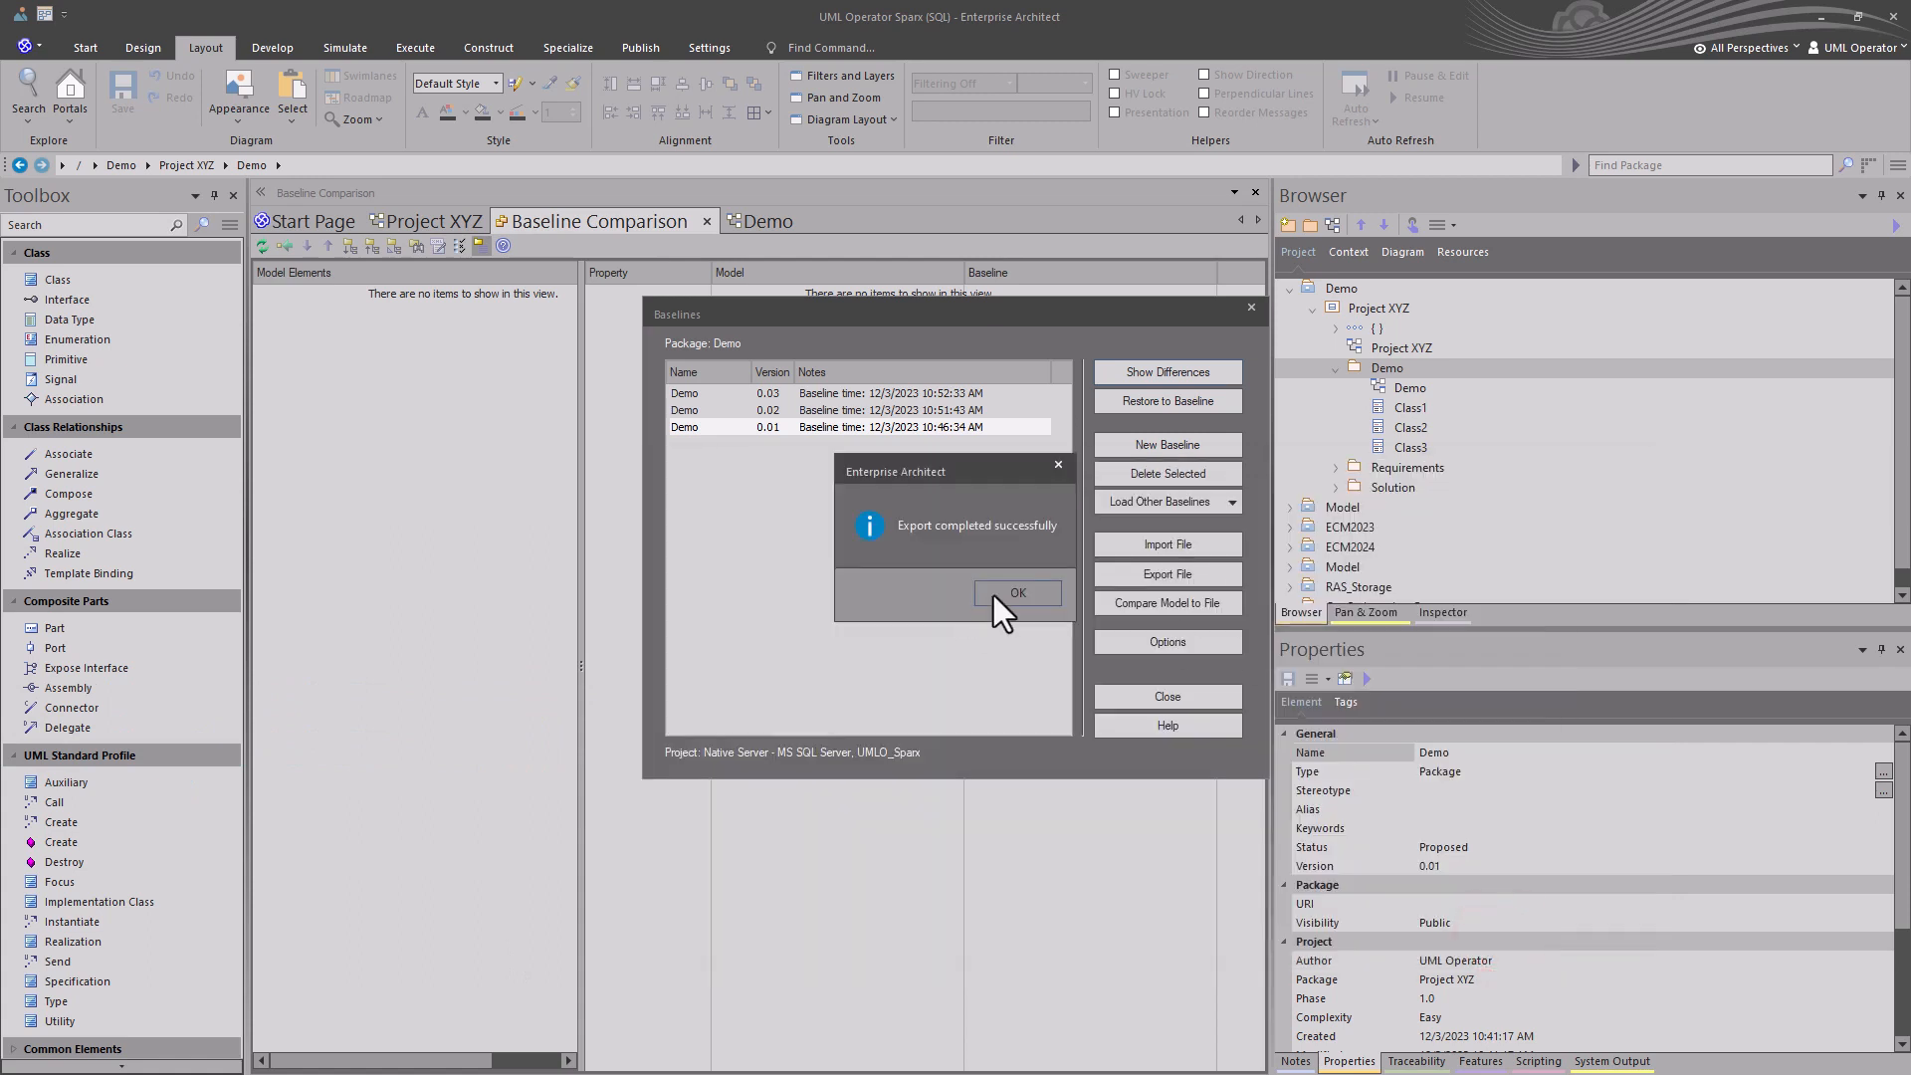
pyautogui.click(1015, 592)
# Export the Demo package's baseline 0.02 to the same folder as Demo_02_120323.xml.
pyautogui.click(824, 412)
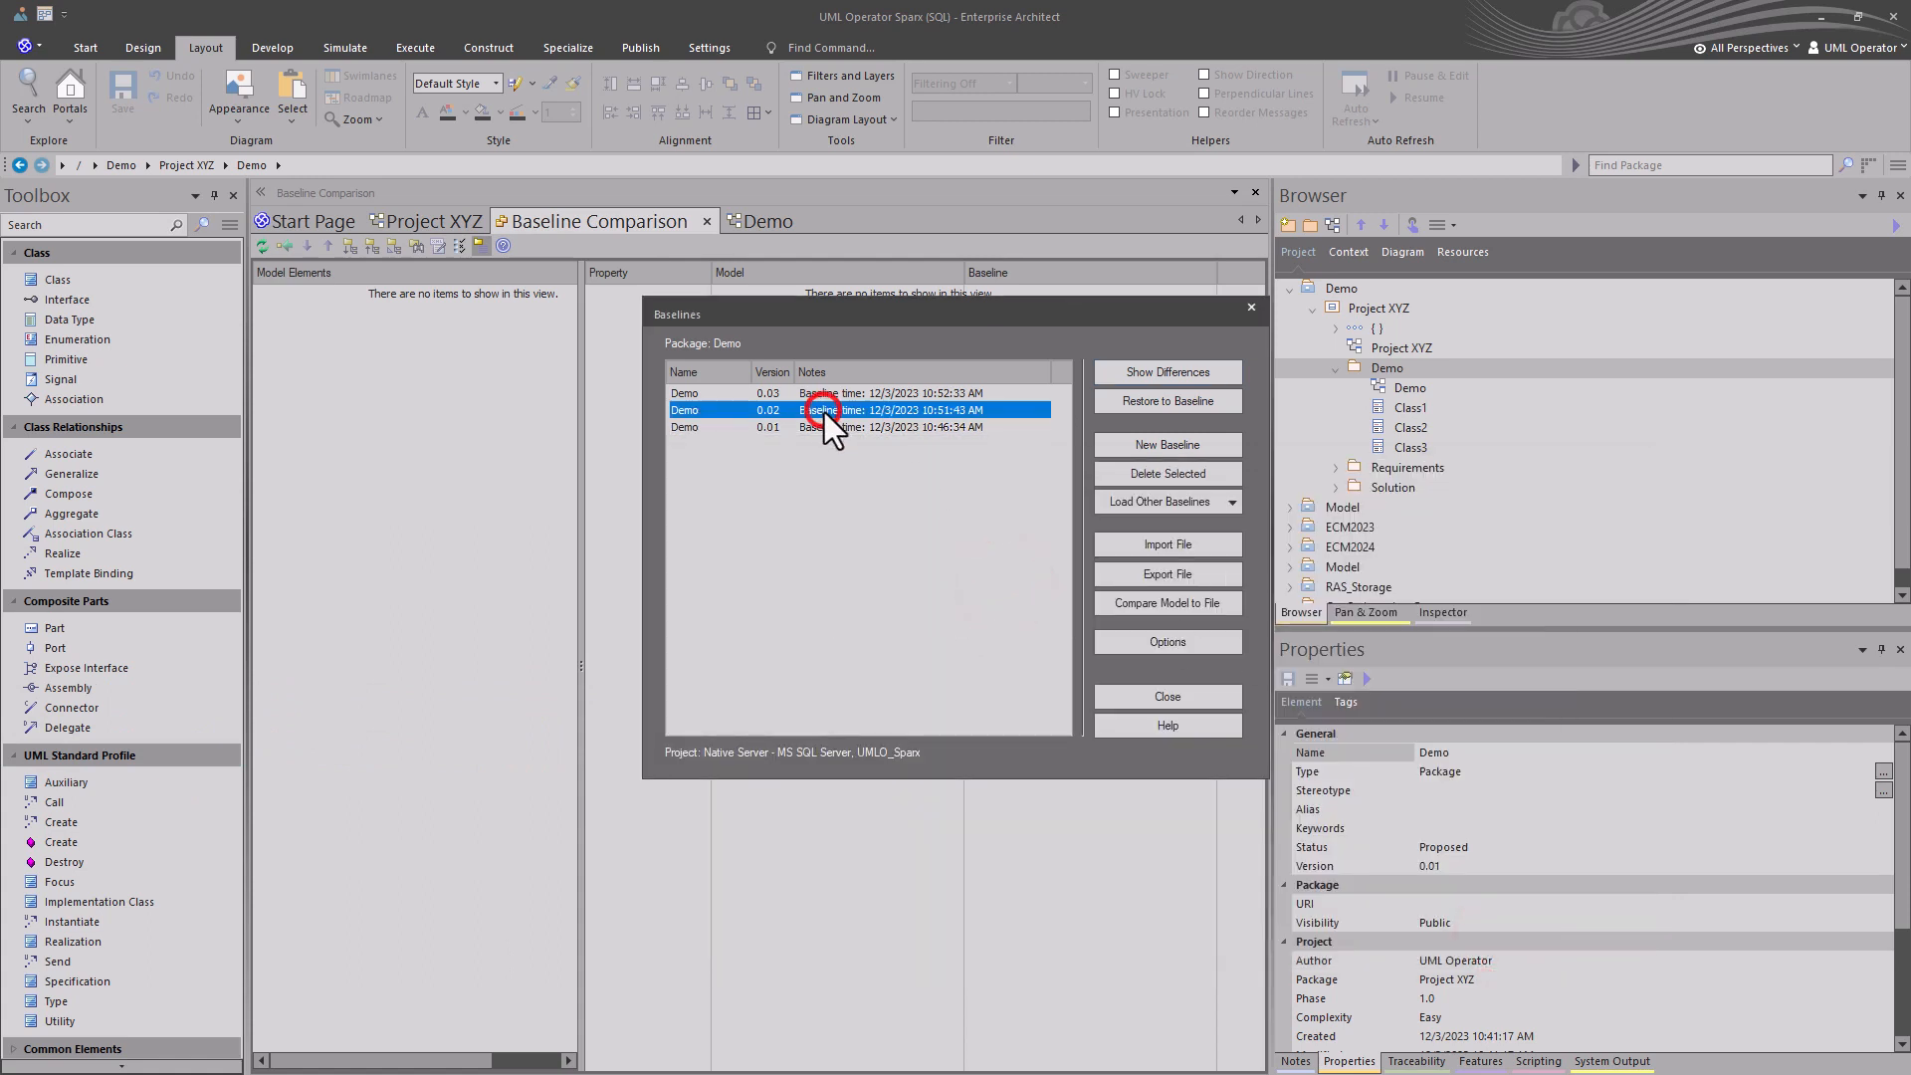
pyautogui.click(1180, 575)
pyautogui.click(794, 613)
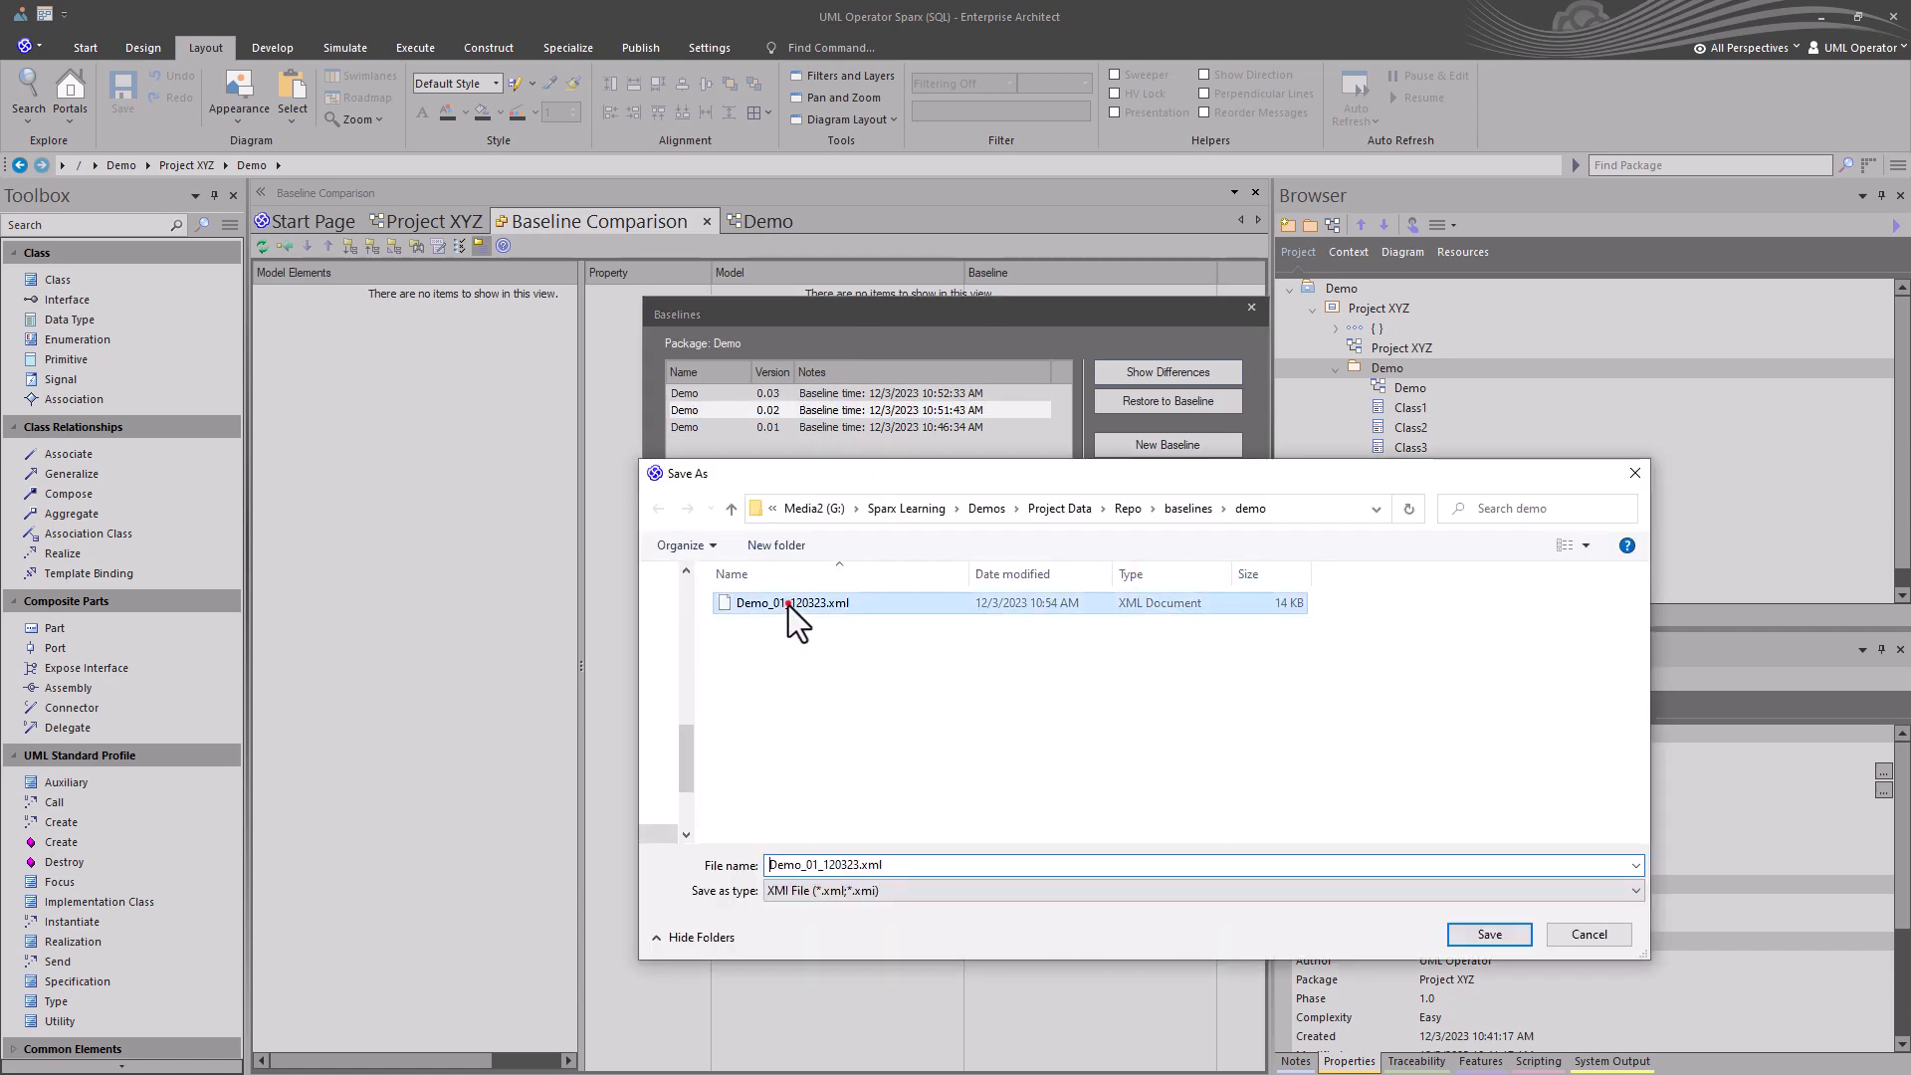
pyautogui.doubleClick(817, 865)
pyautogui.click(817, 865)
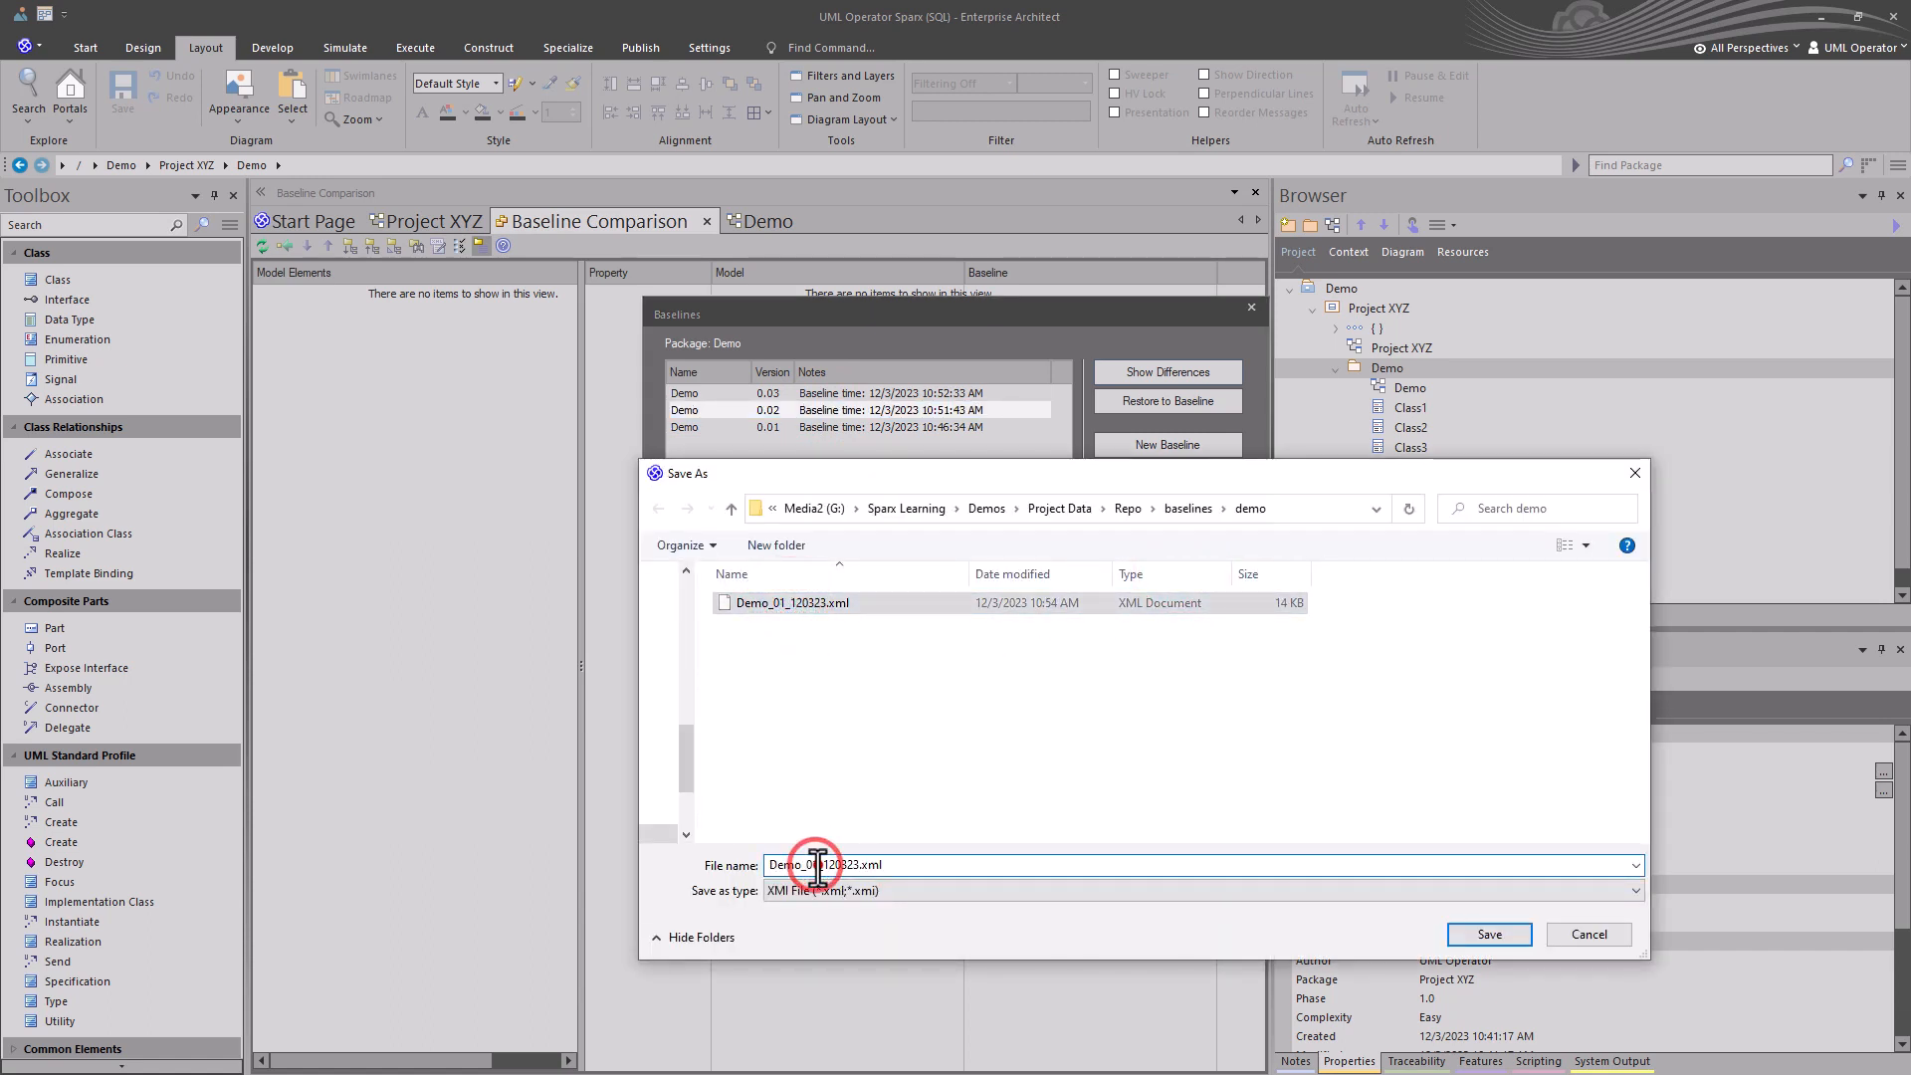
pyautogui.press('BackSpace')
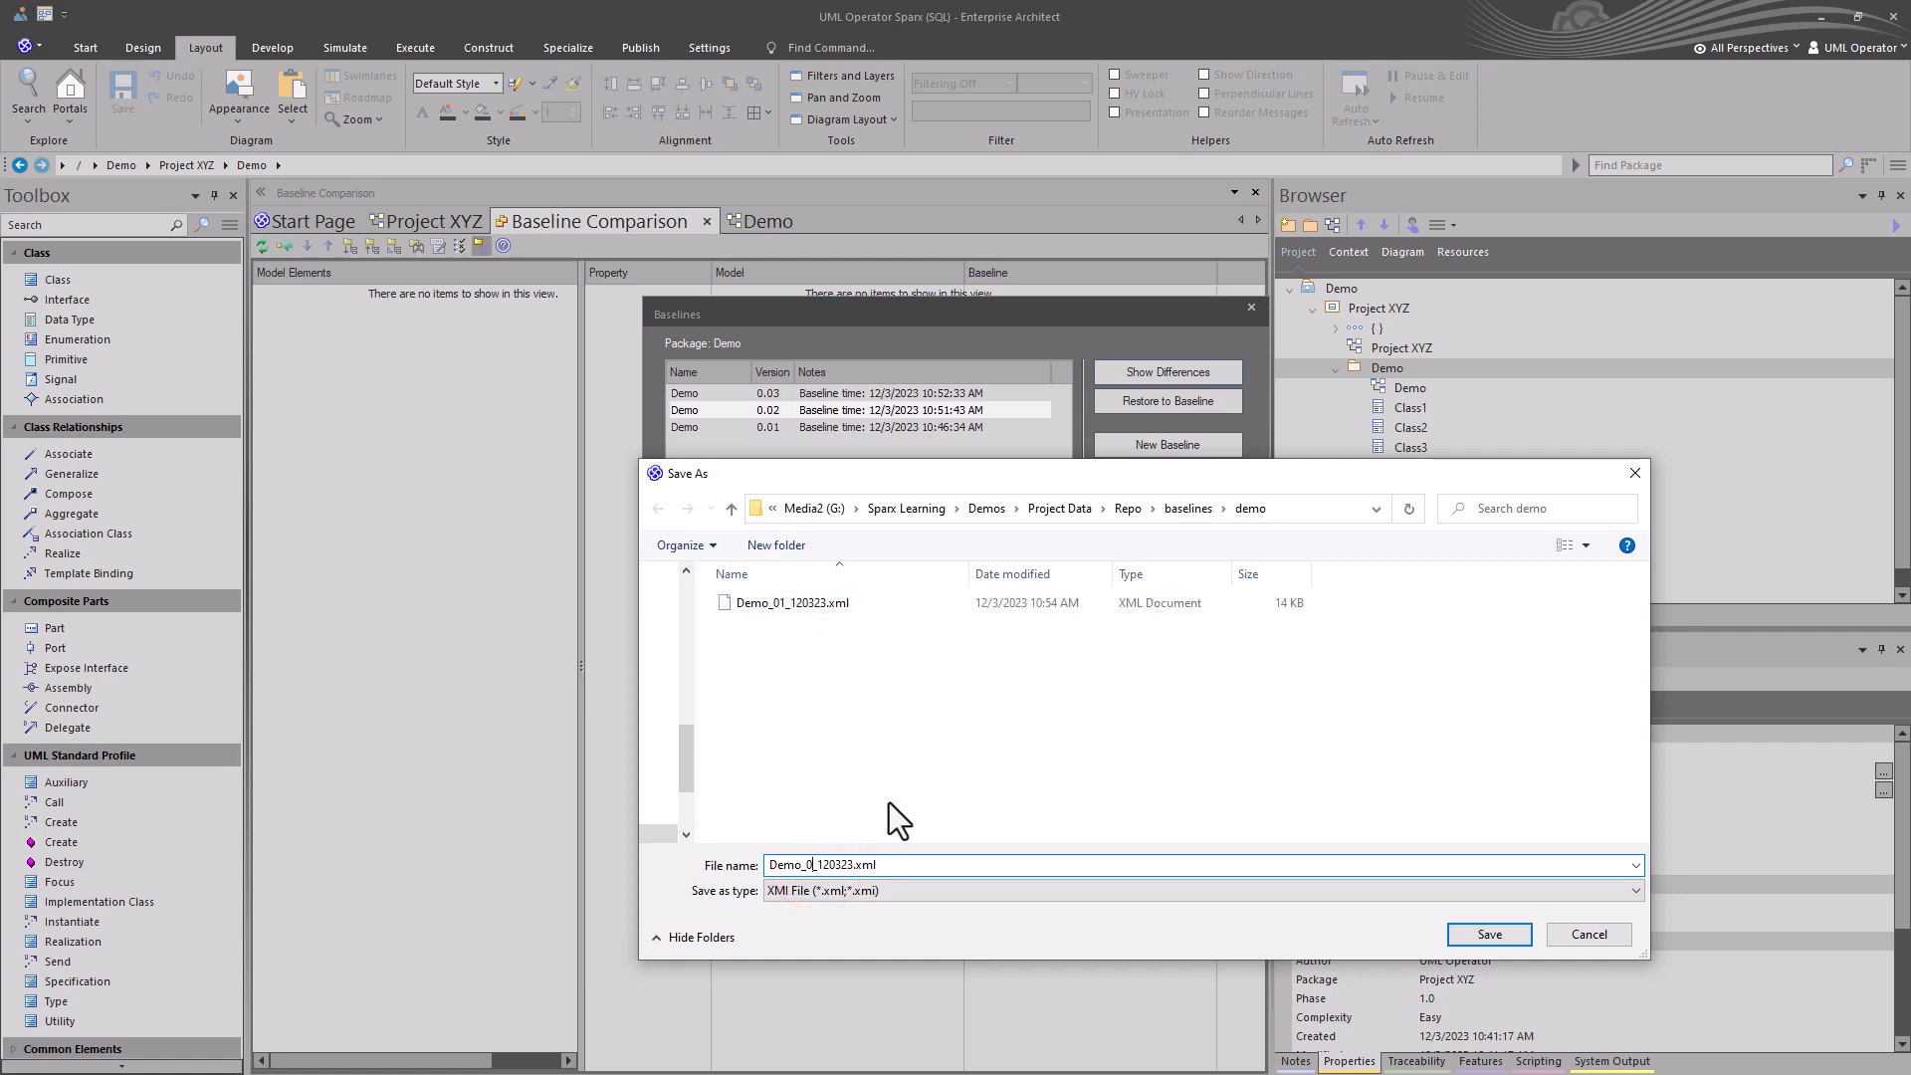
pyautogui.write('2')
pyautogui.click(1508, 934)
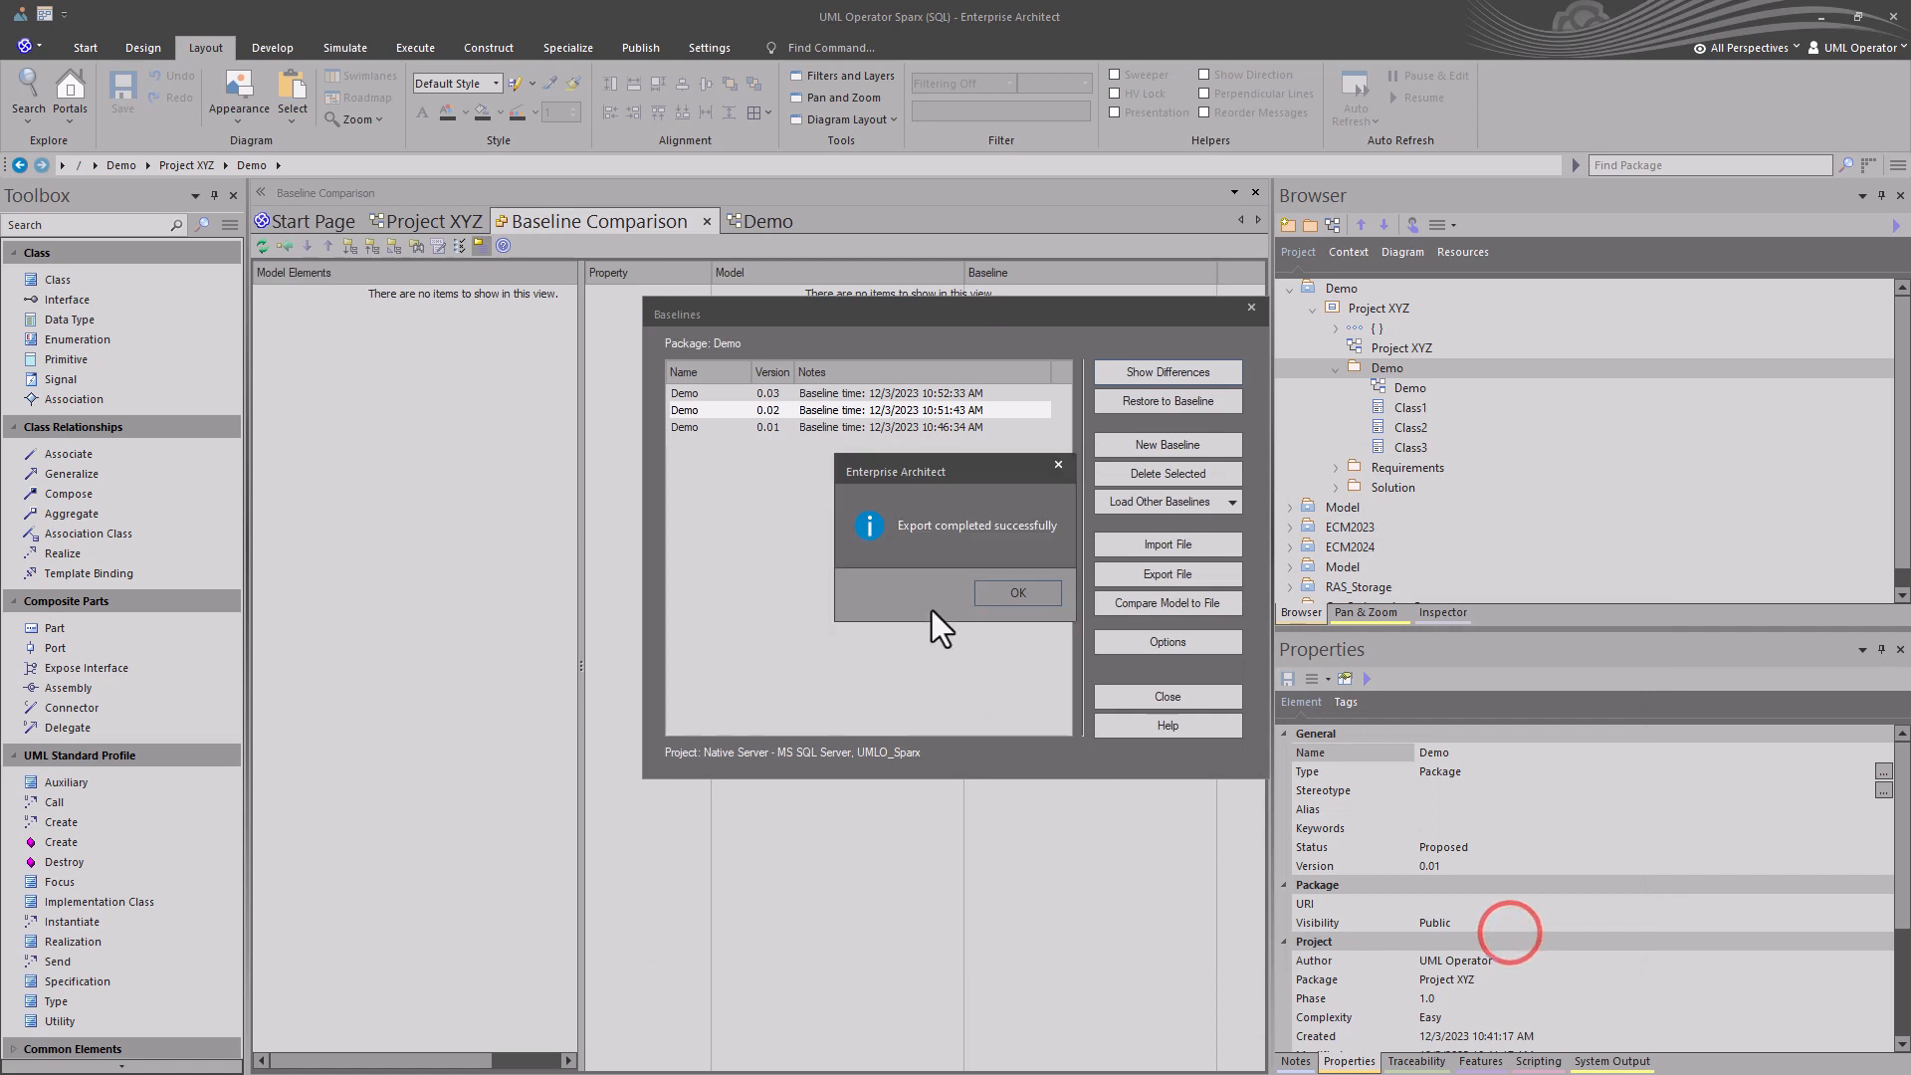
pyautogui.click(1010, 586)
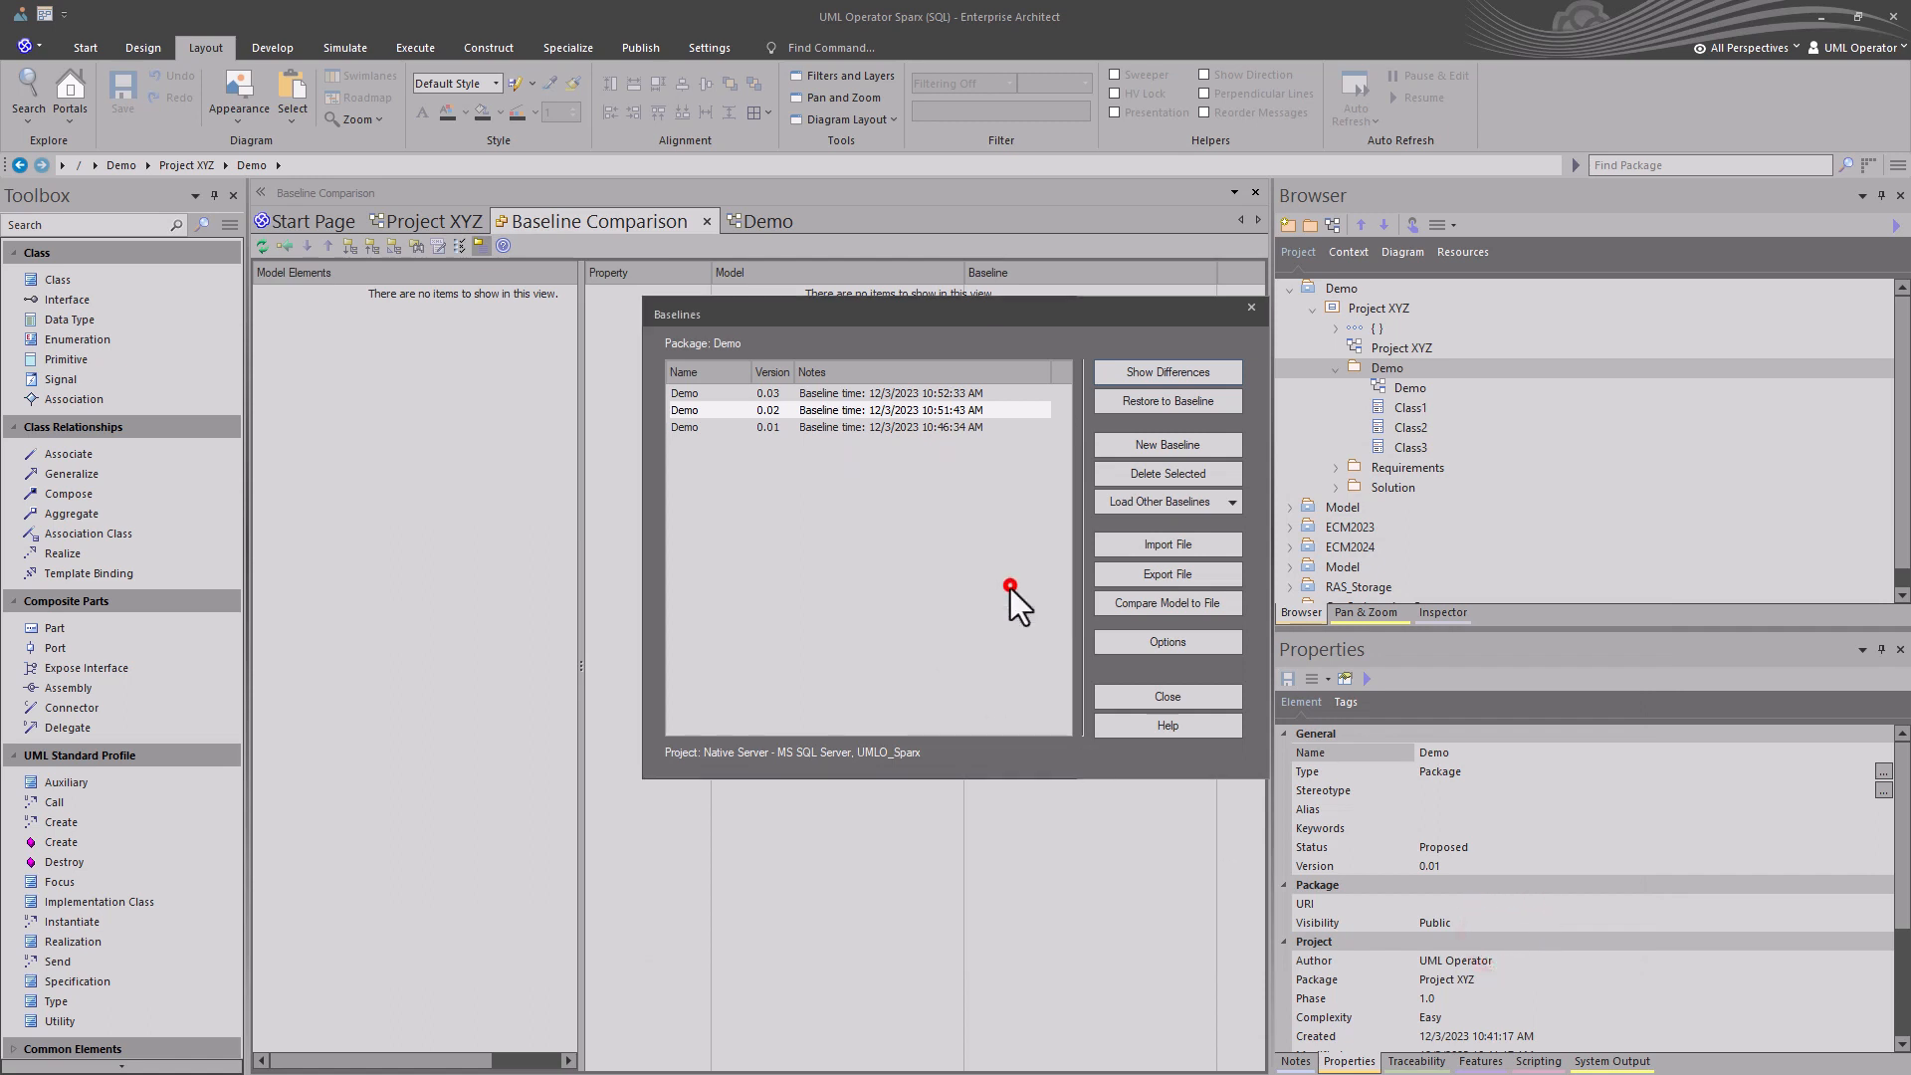
# Export the Demo package's baseline 0.03 to the same folder as Demo_03_120323.xml.
pyautogui.click(814, 394)
pyautogui.click(1181, 575)
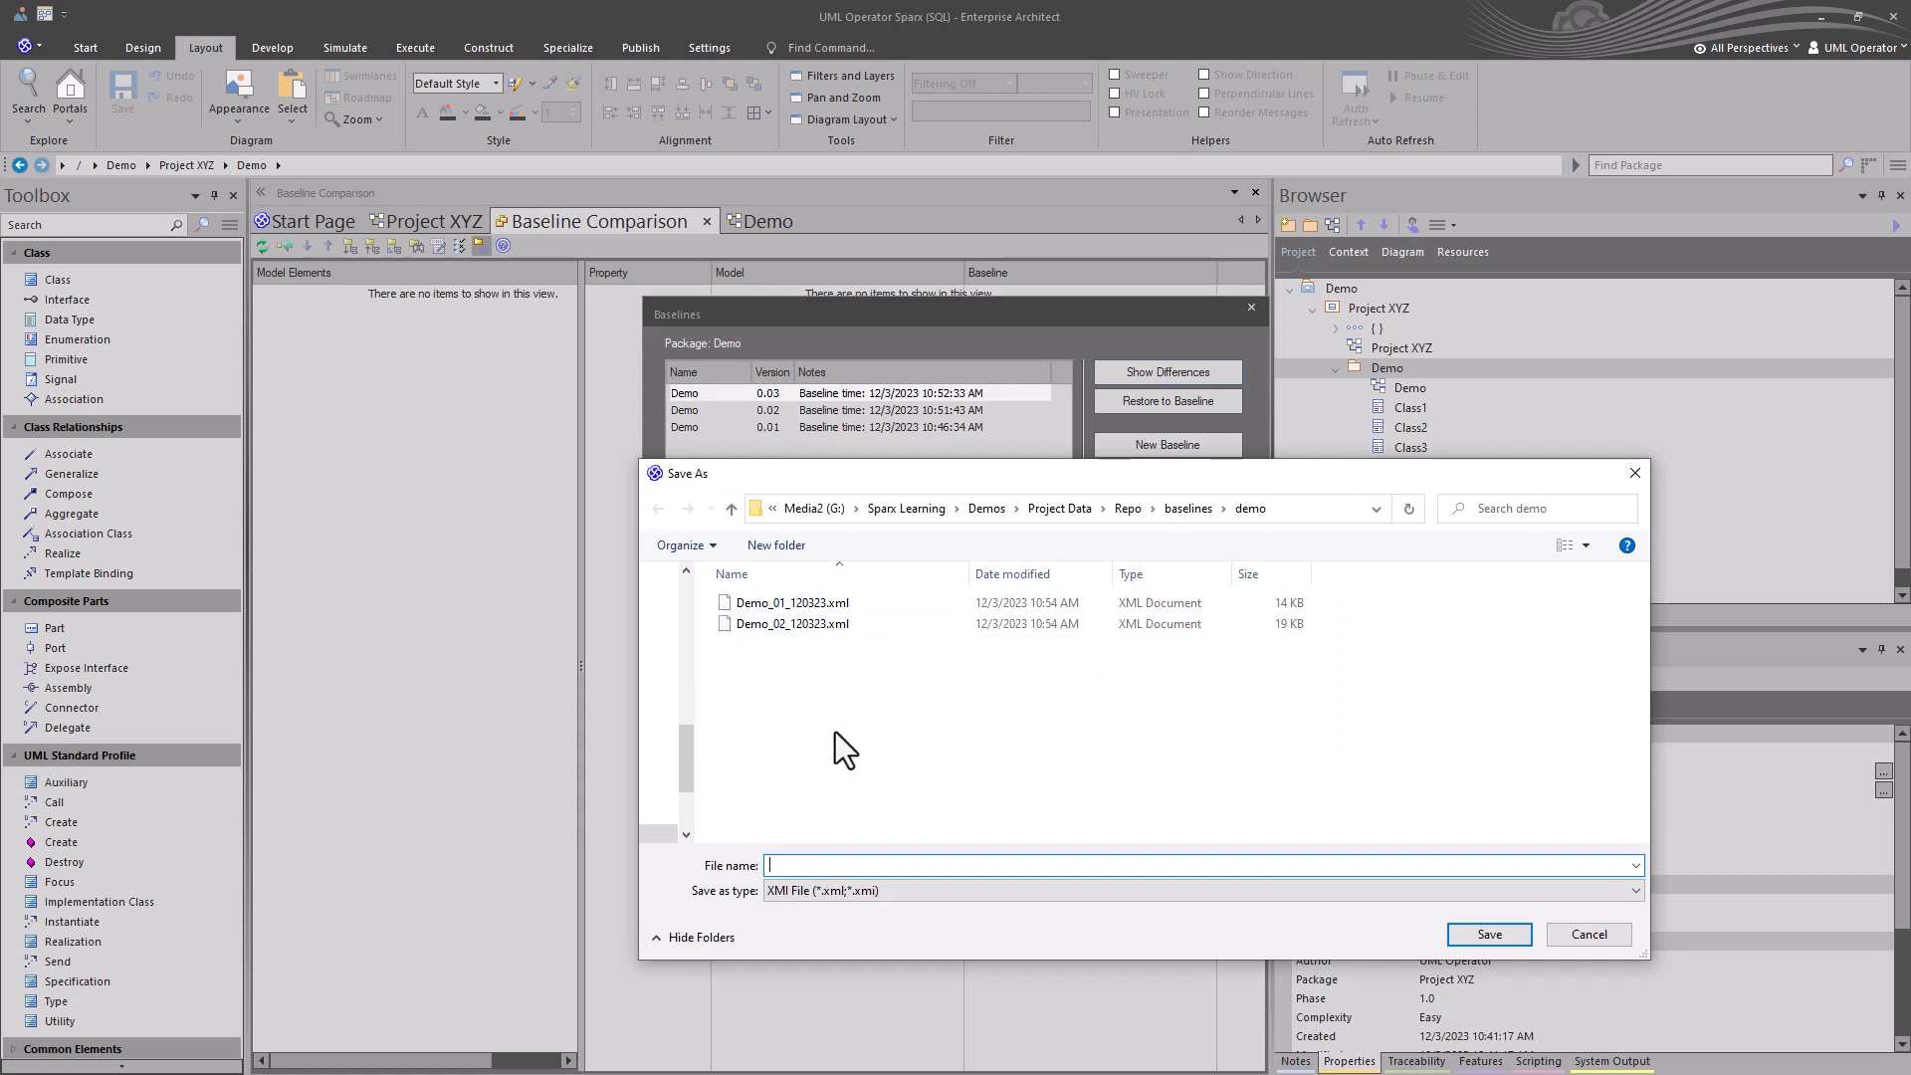
pyautogui.click(786, 623)
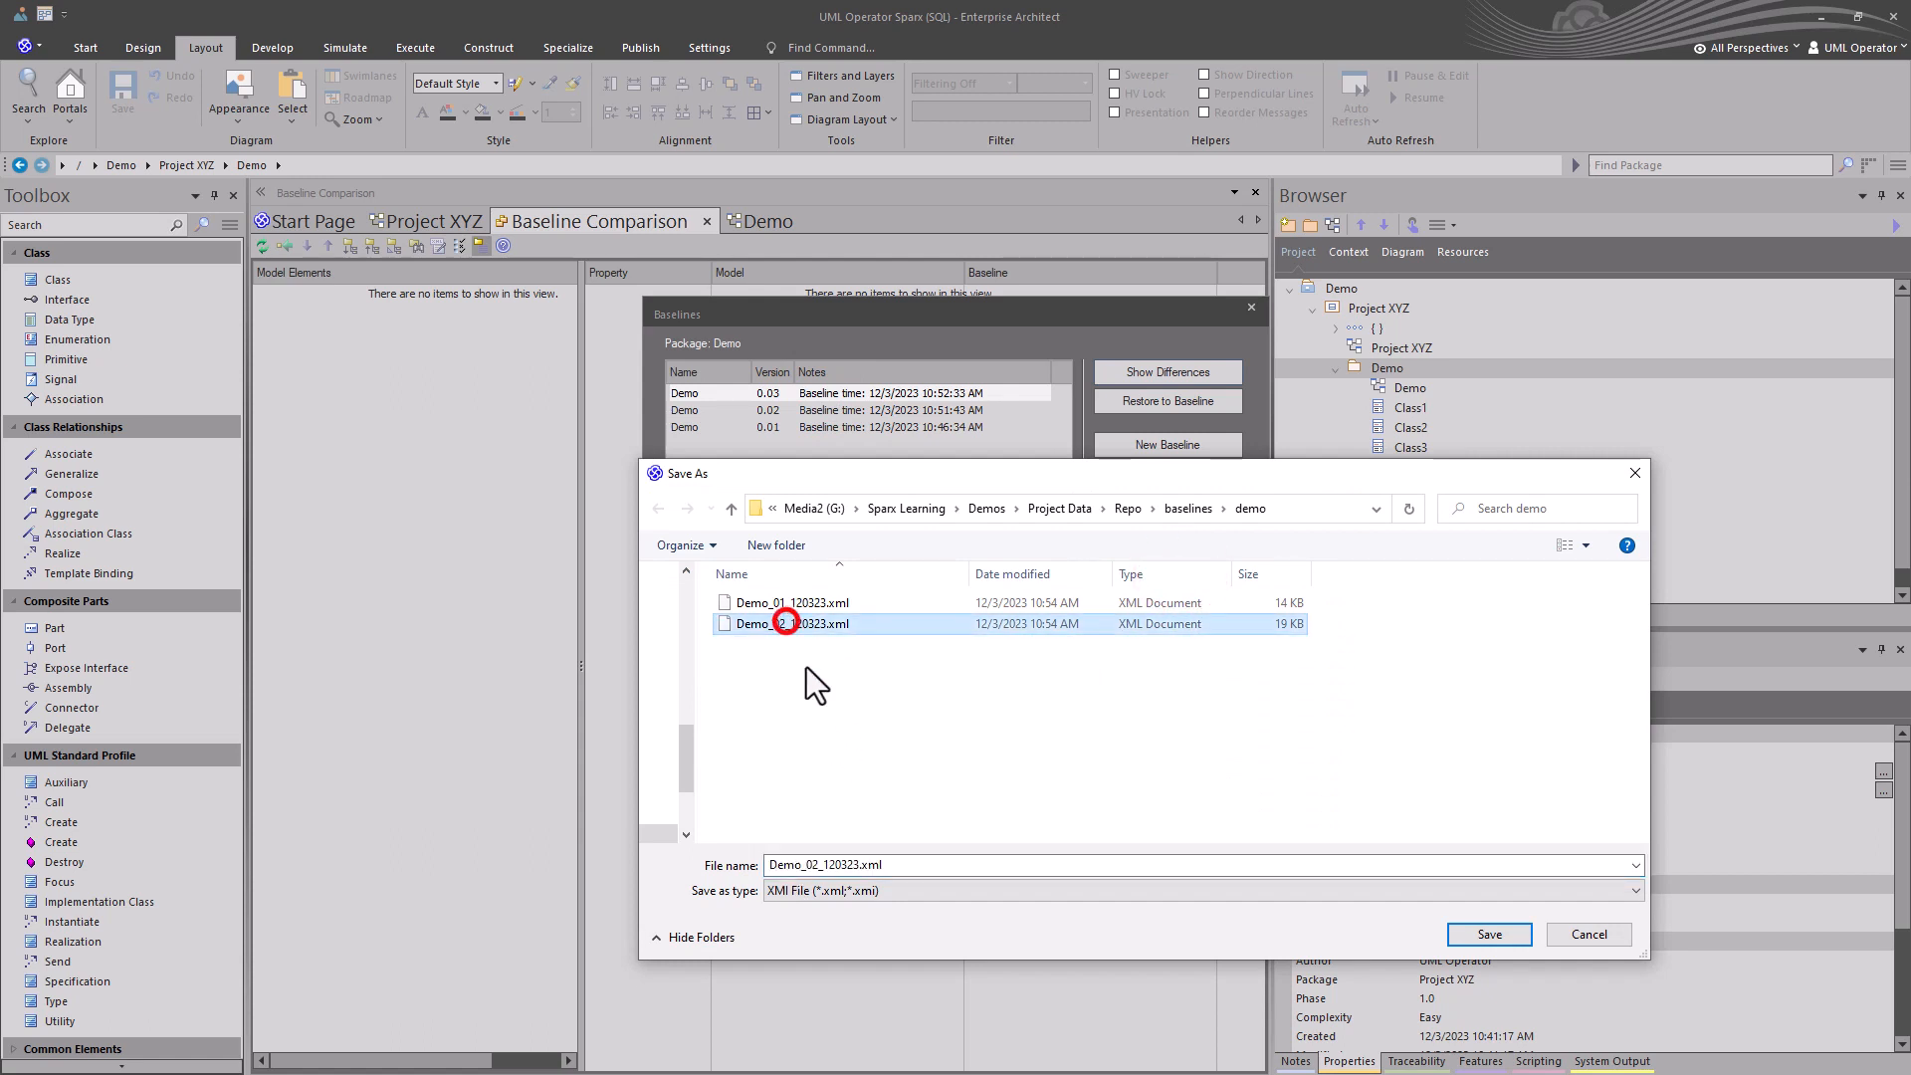
pyautogui.click(820, 858)
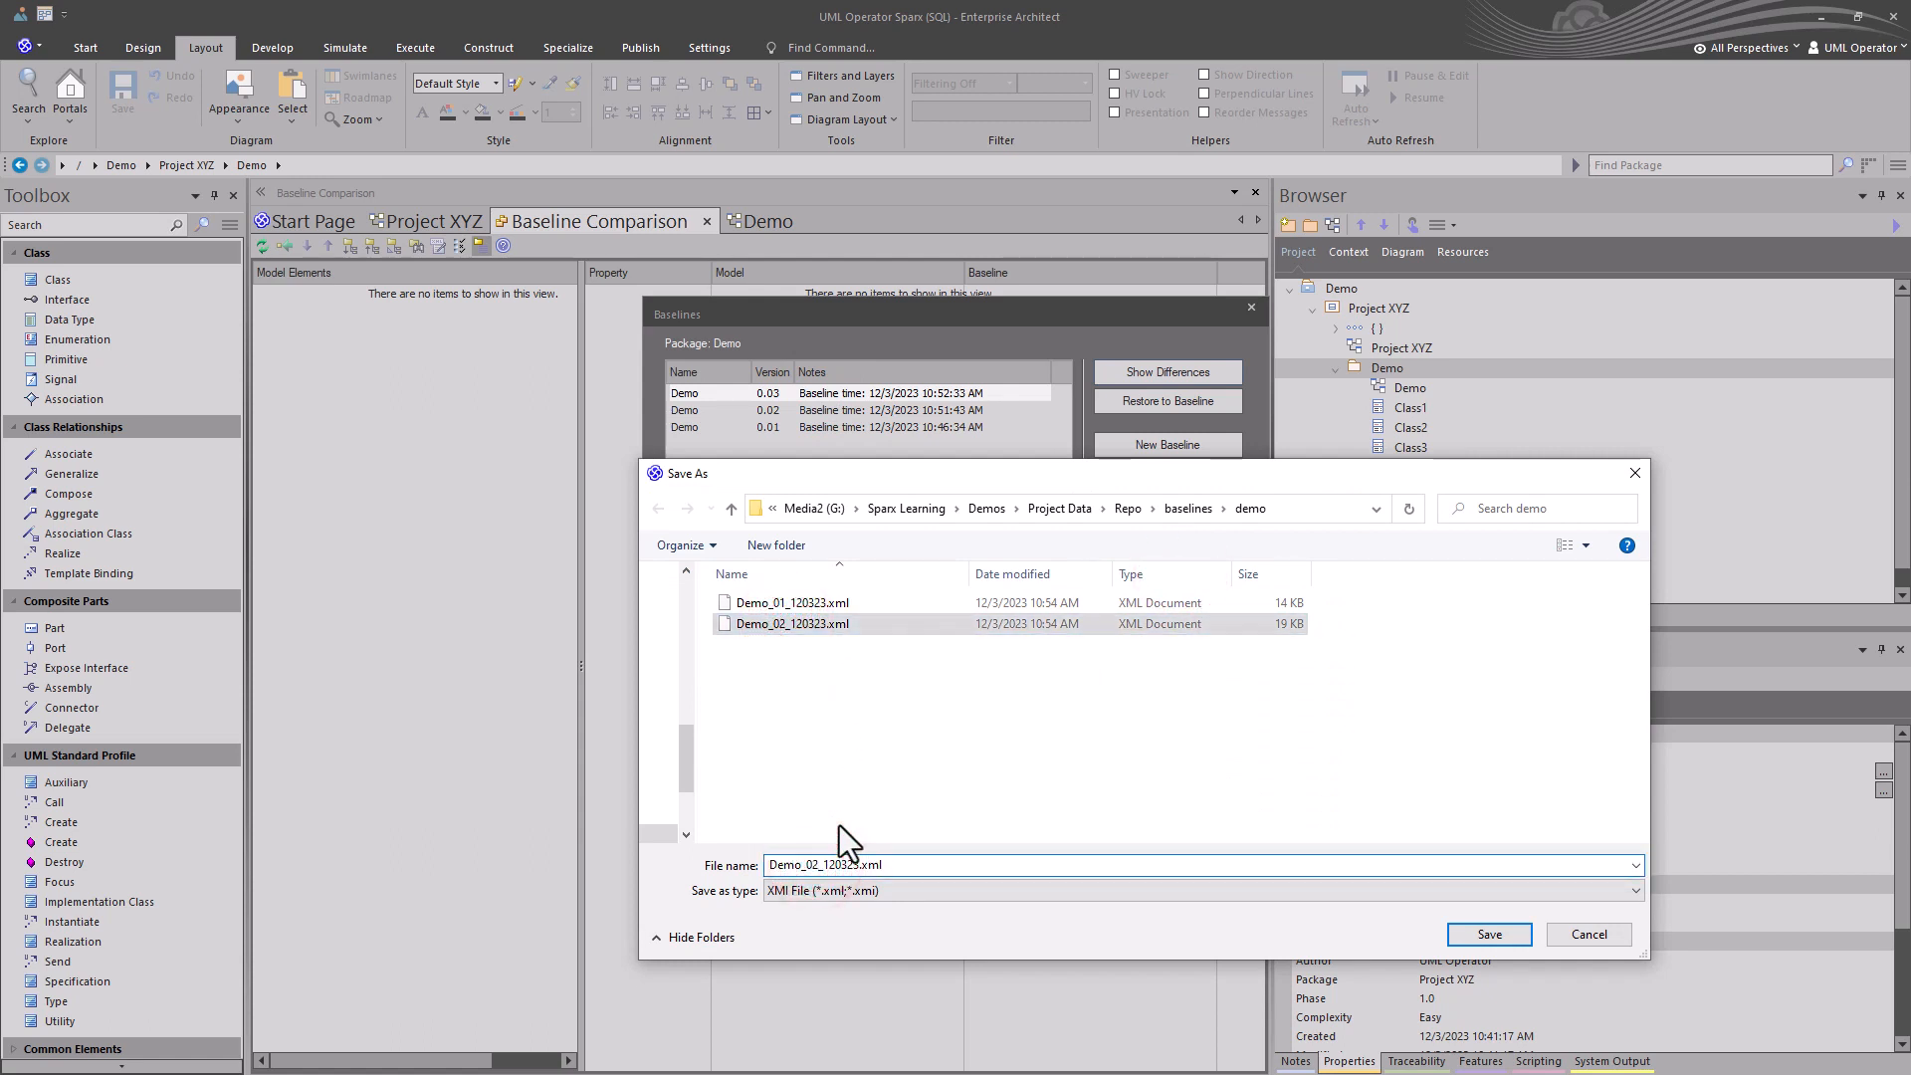
pyautogui.press('BackSpace')
pyautogui.write('3')
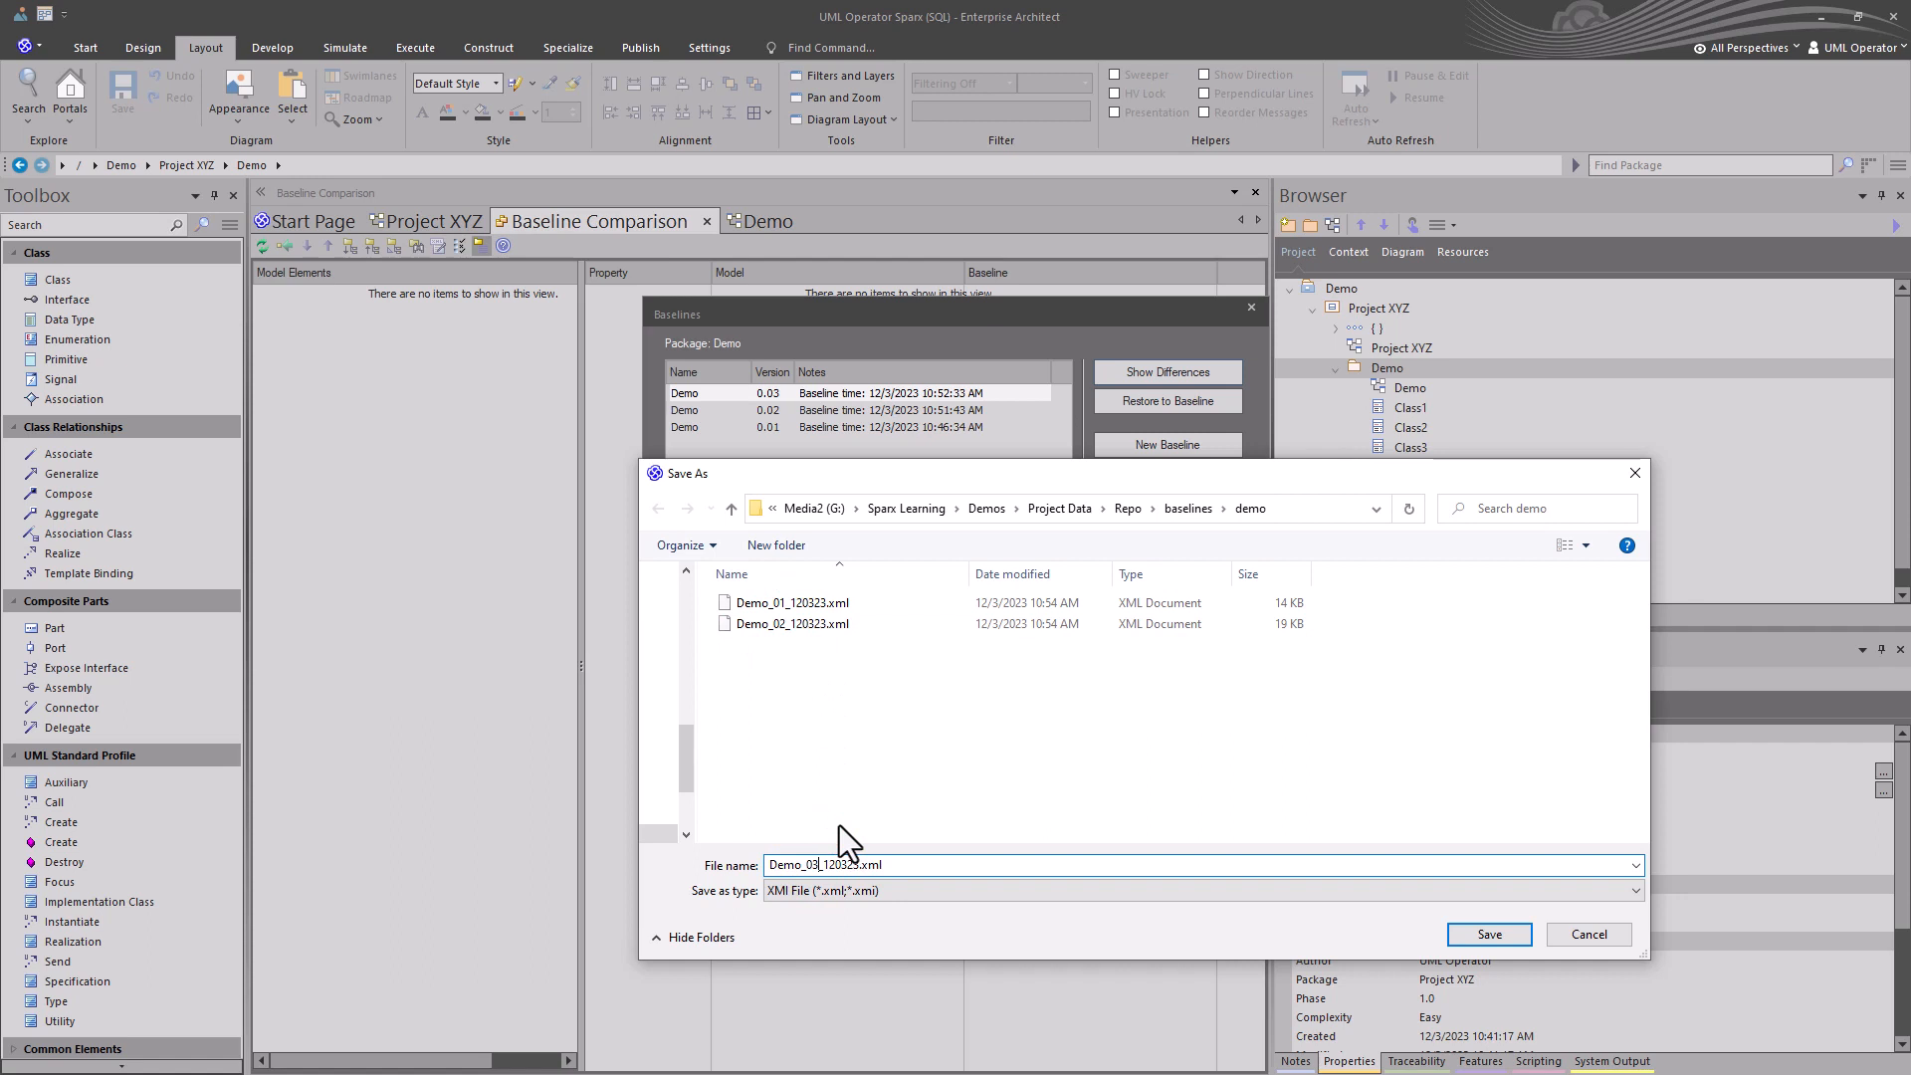
pyautogui.click(1488, 933)
pyautogui.click(1014, 595)
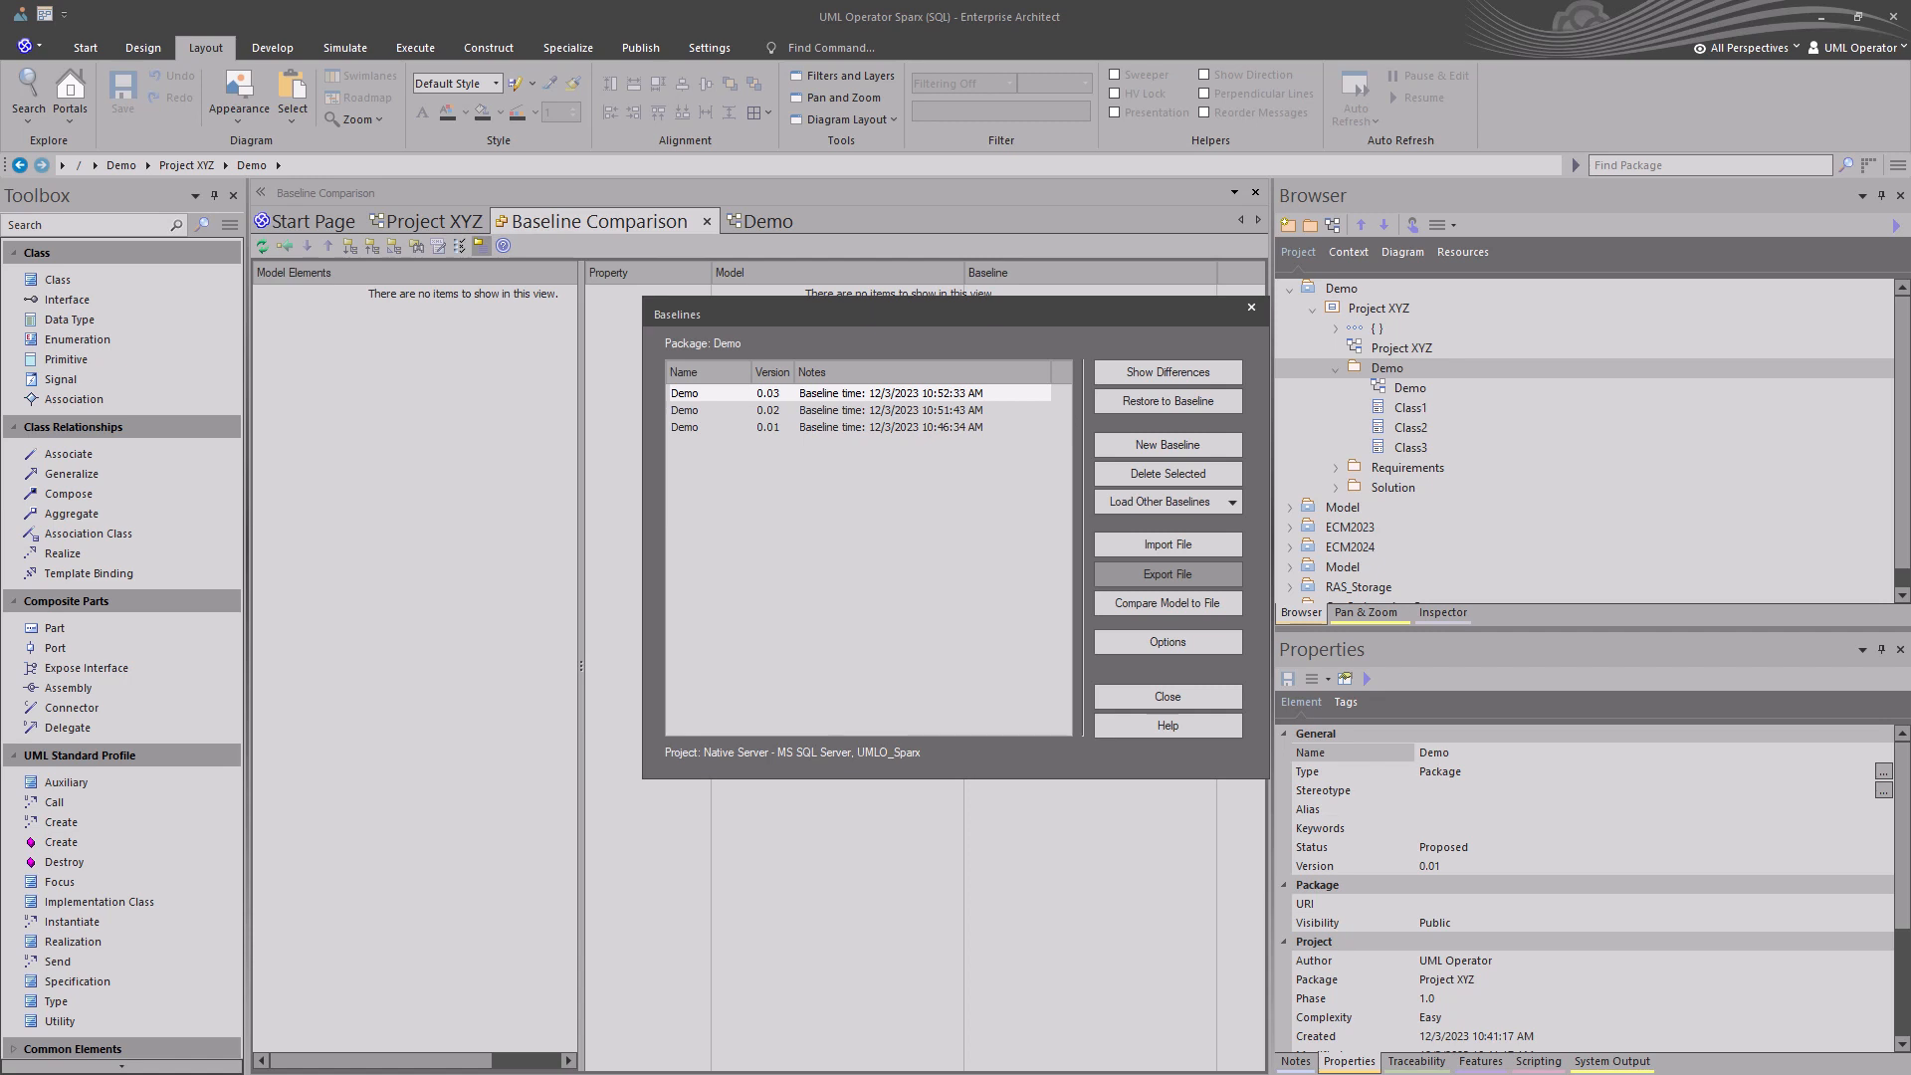
# Delete baseline 0.02 from the Demo package's baselines and confirm the deletion.
pyautogui.click(810, 411)
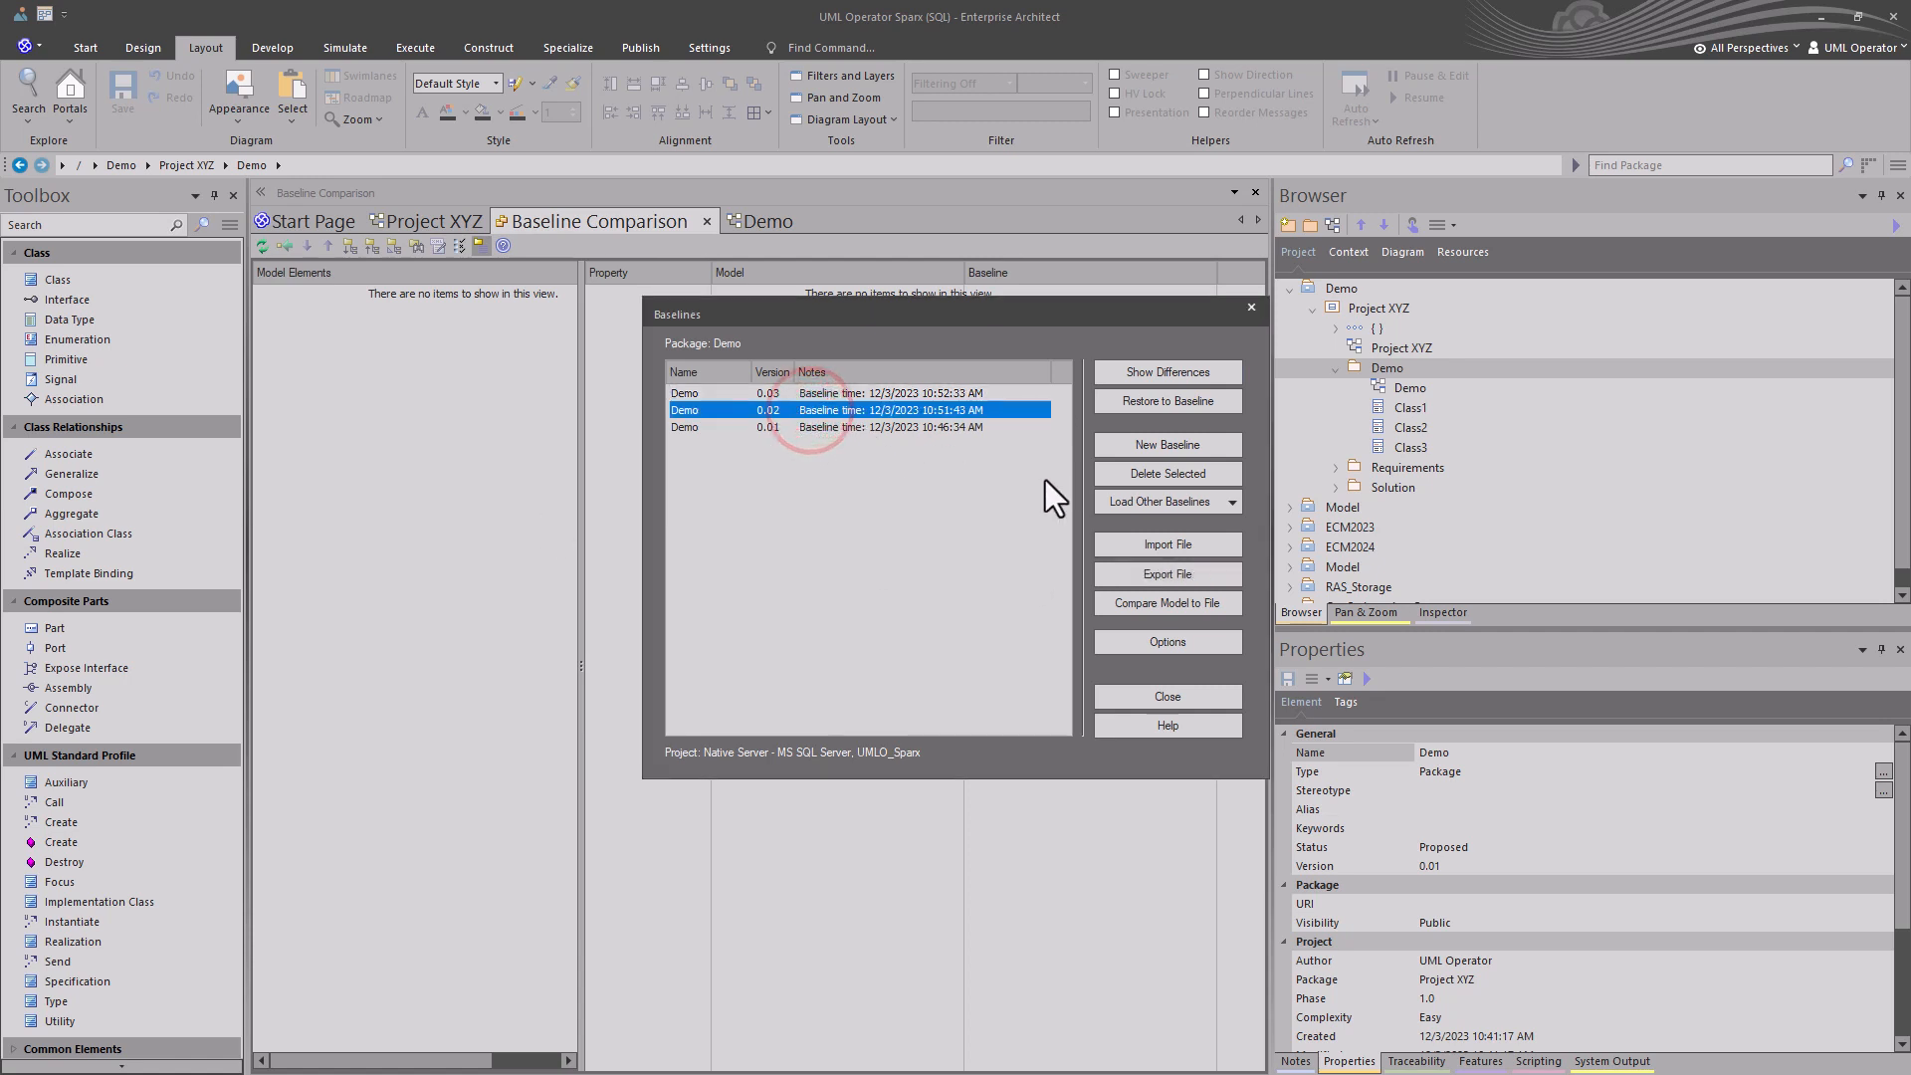
pyautogui.click(1150, 469)
pyautogui.click(909, 593)
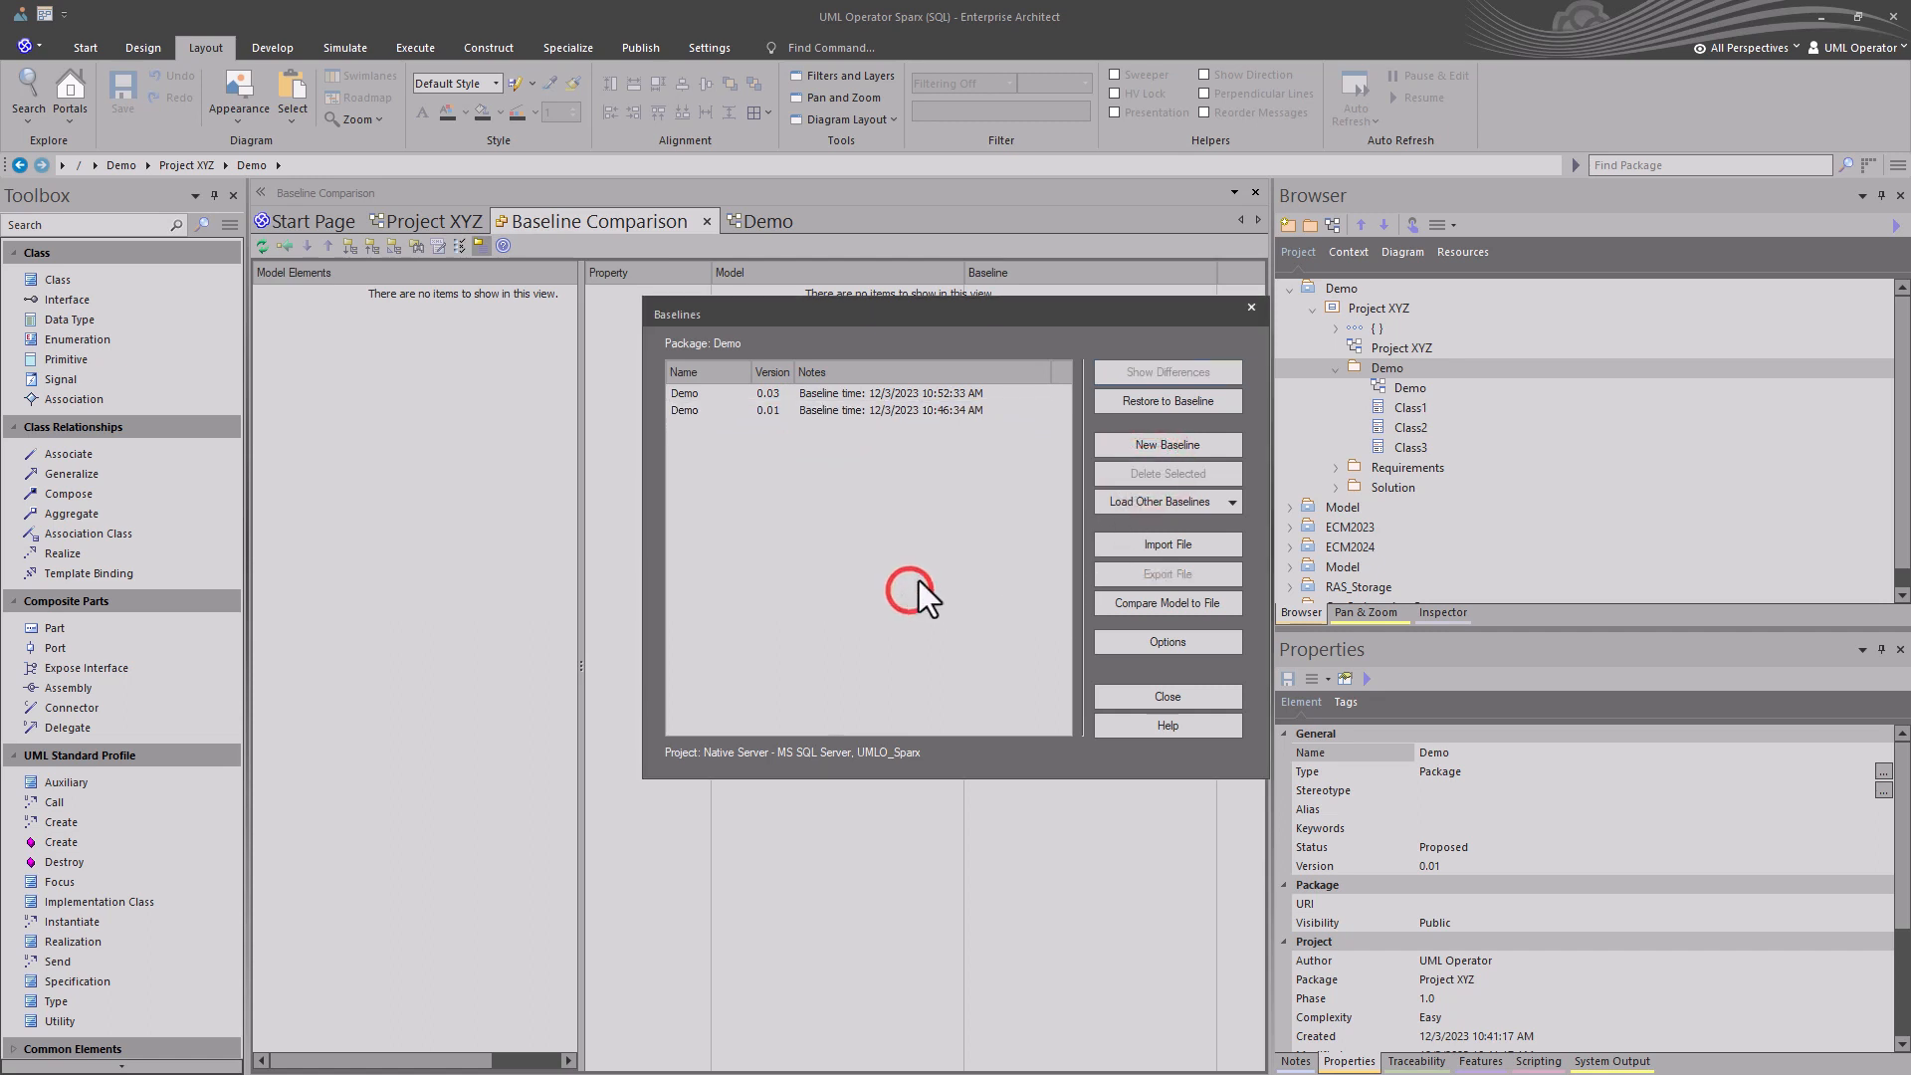
# Import Demo_02_120323.xml from the baselines\demo folder as a new baseline of the Demo package with version 0.02.
pyautogui.click(819, 484)
pyautogui.click(1145, 543)
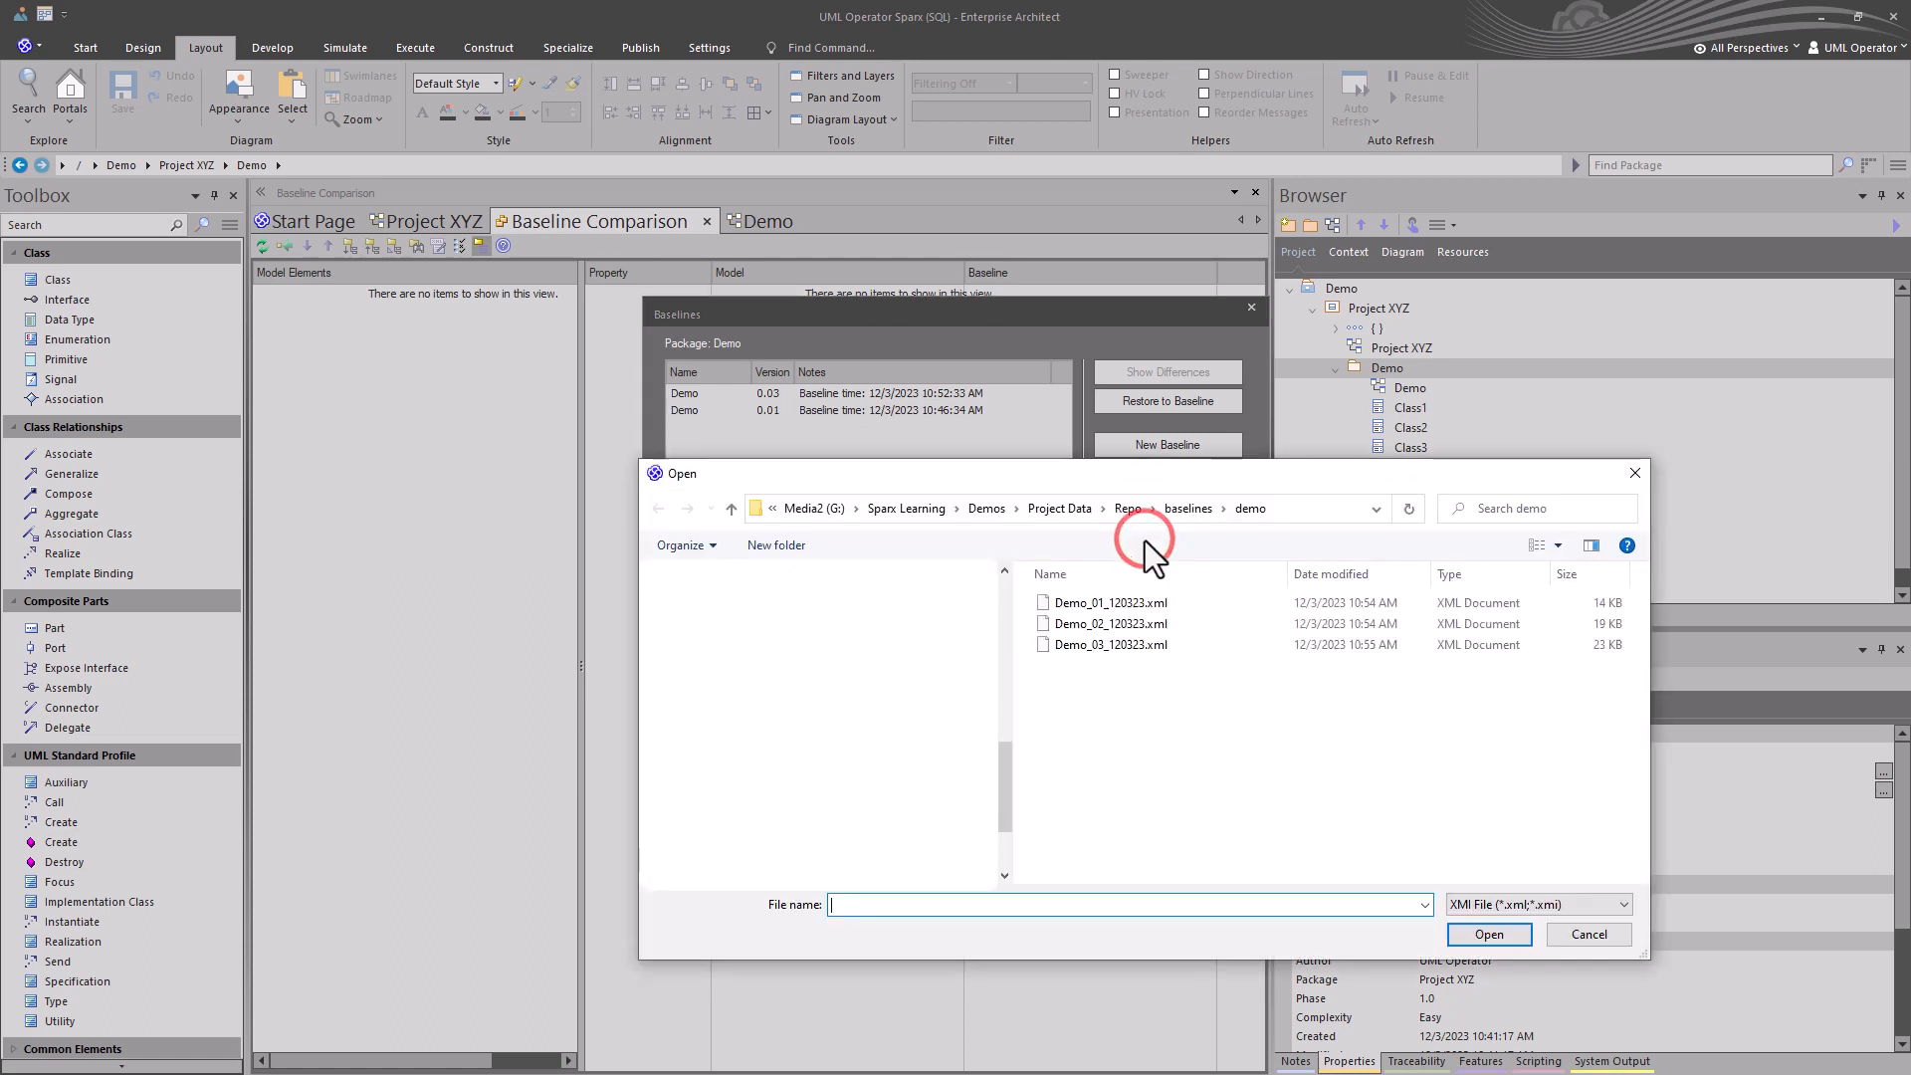
pyautogui.click(1095, 624)
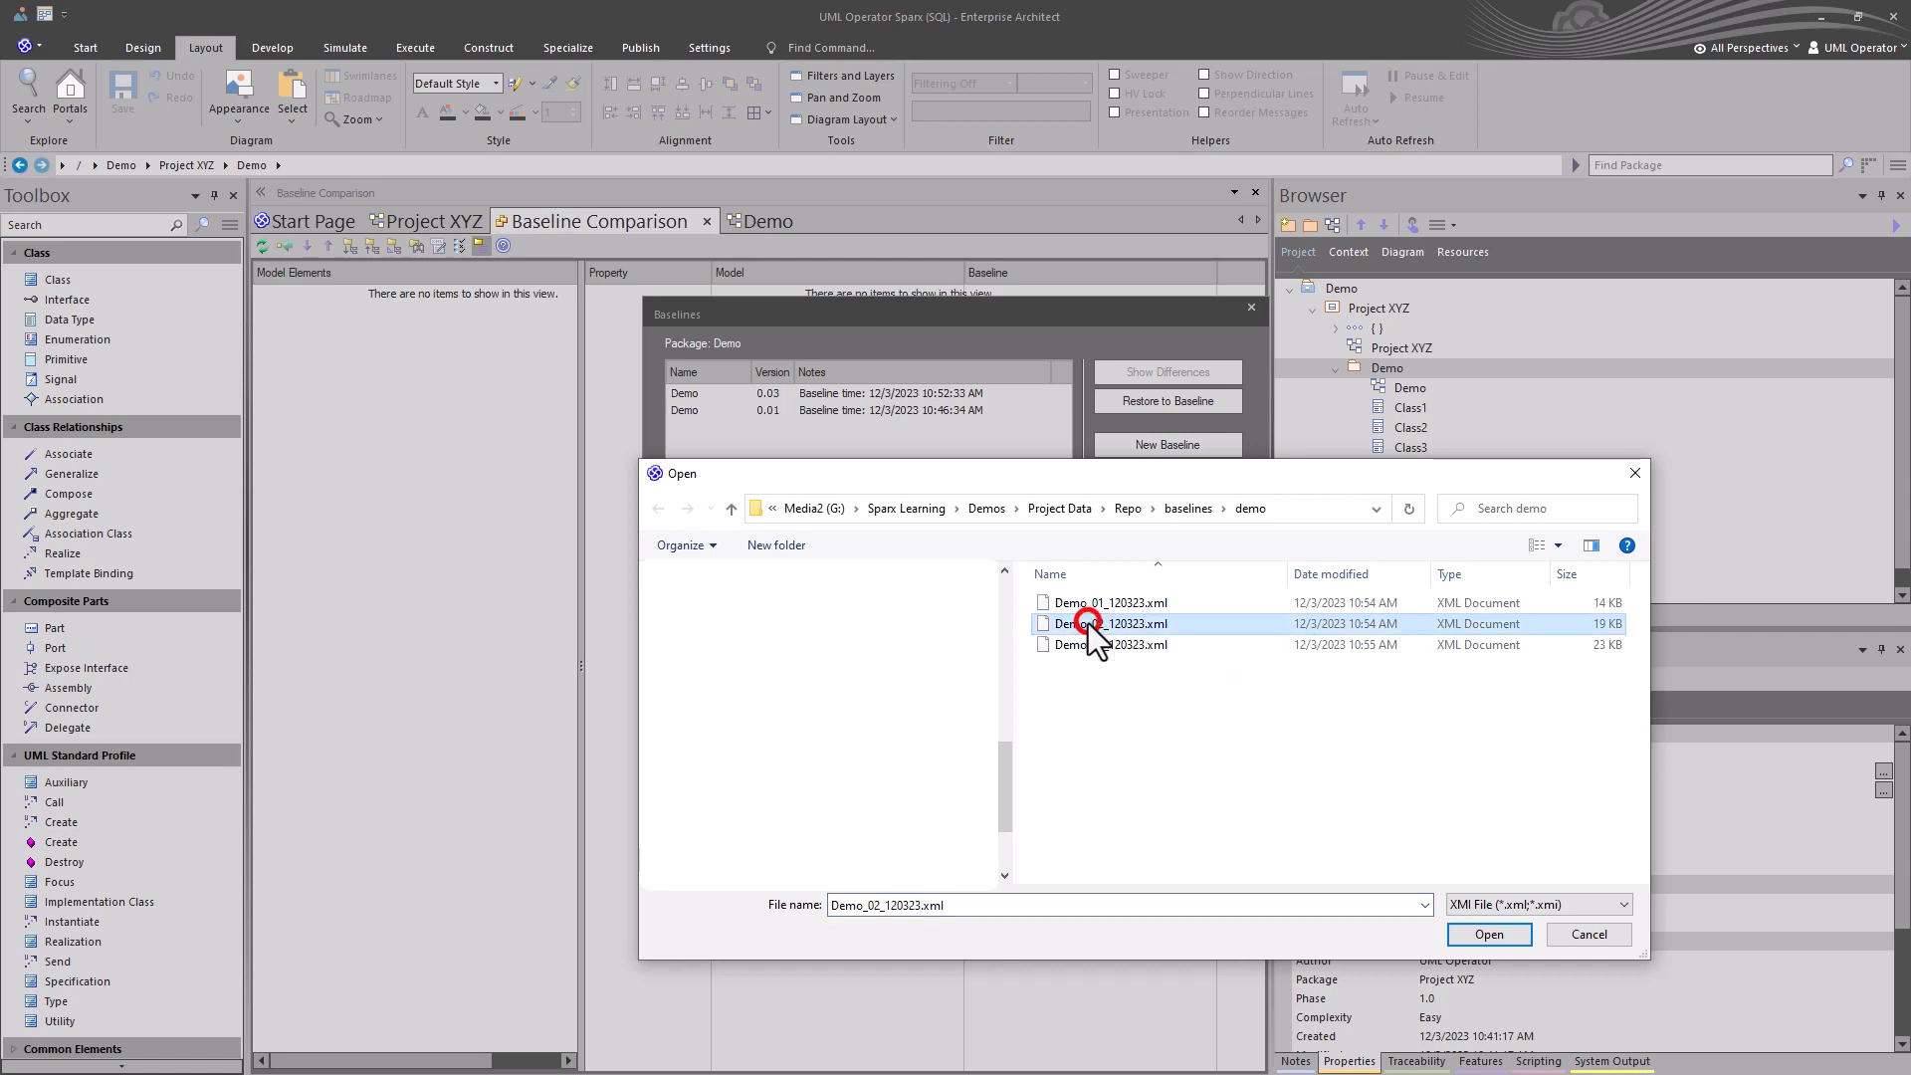
pyautogui.click(1490, 935)
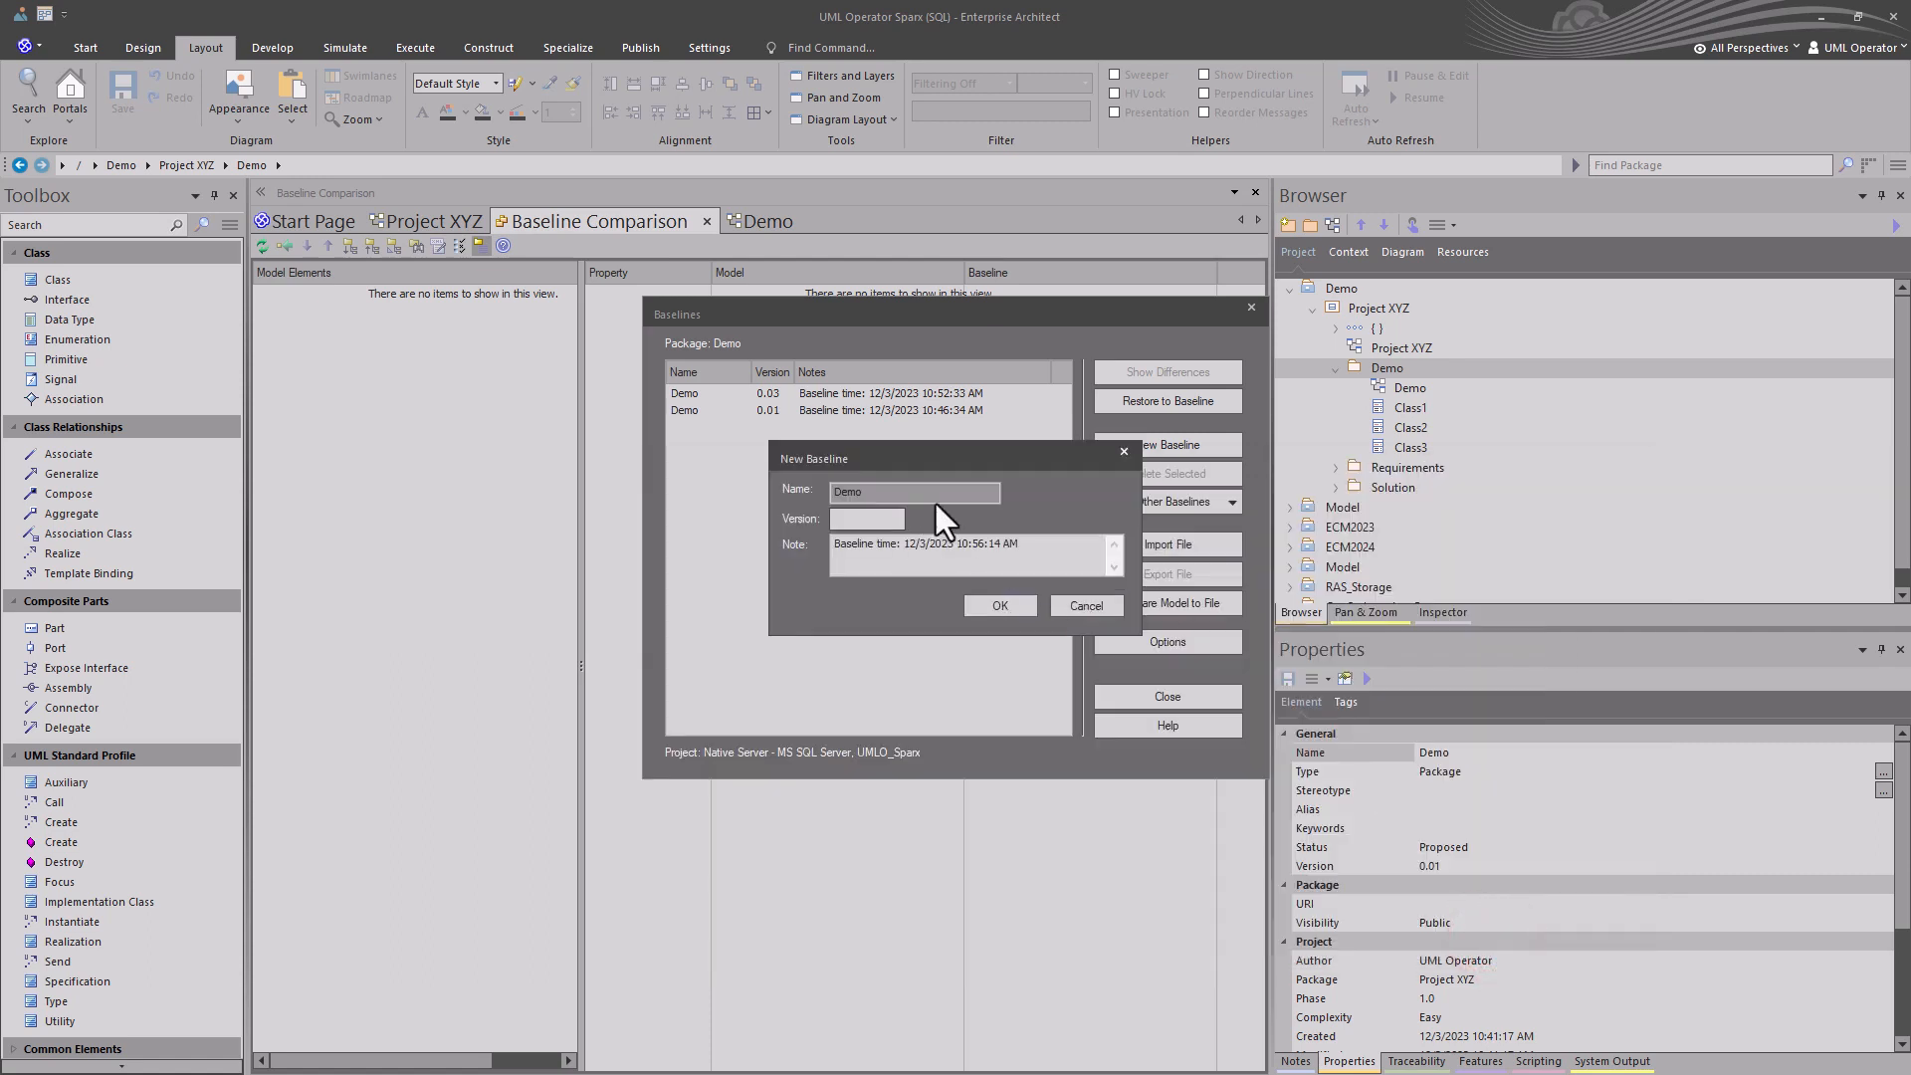
pyautogui.moveTo(930, 460); pyautogui.dragTo(903, 519)
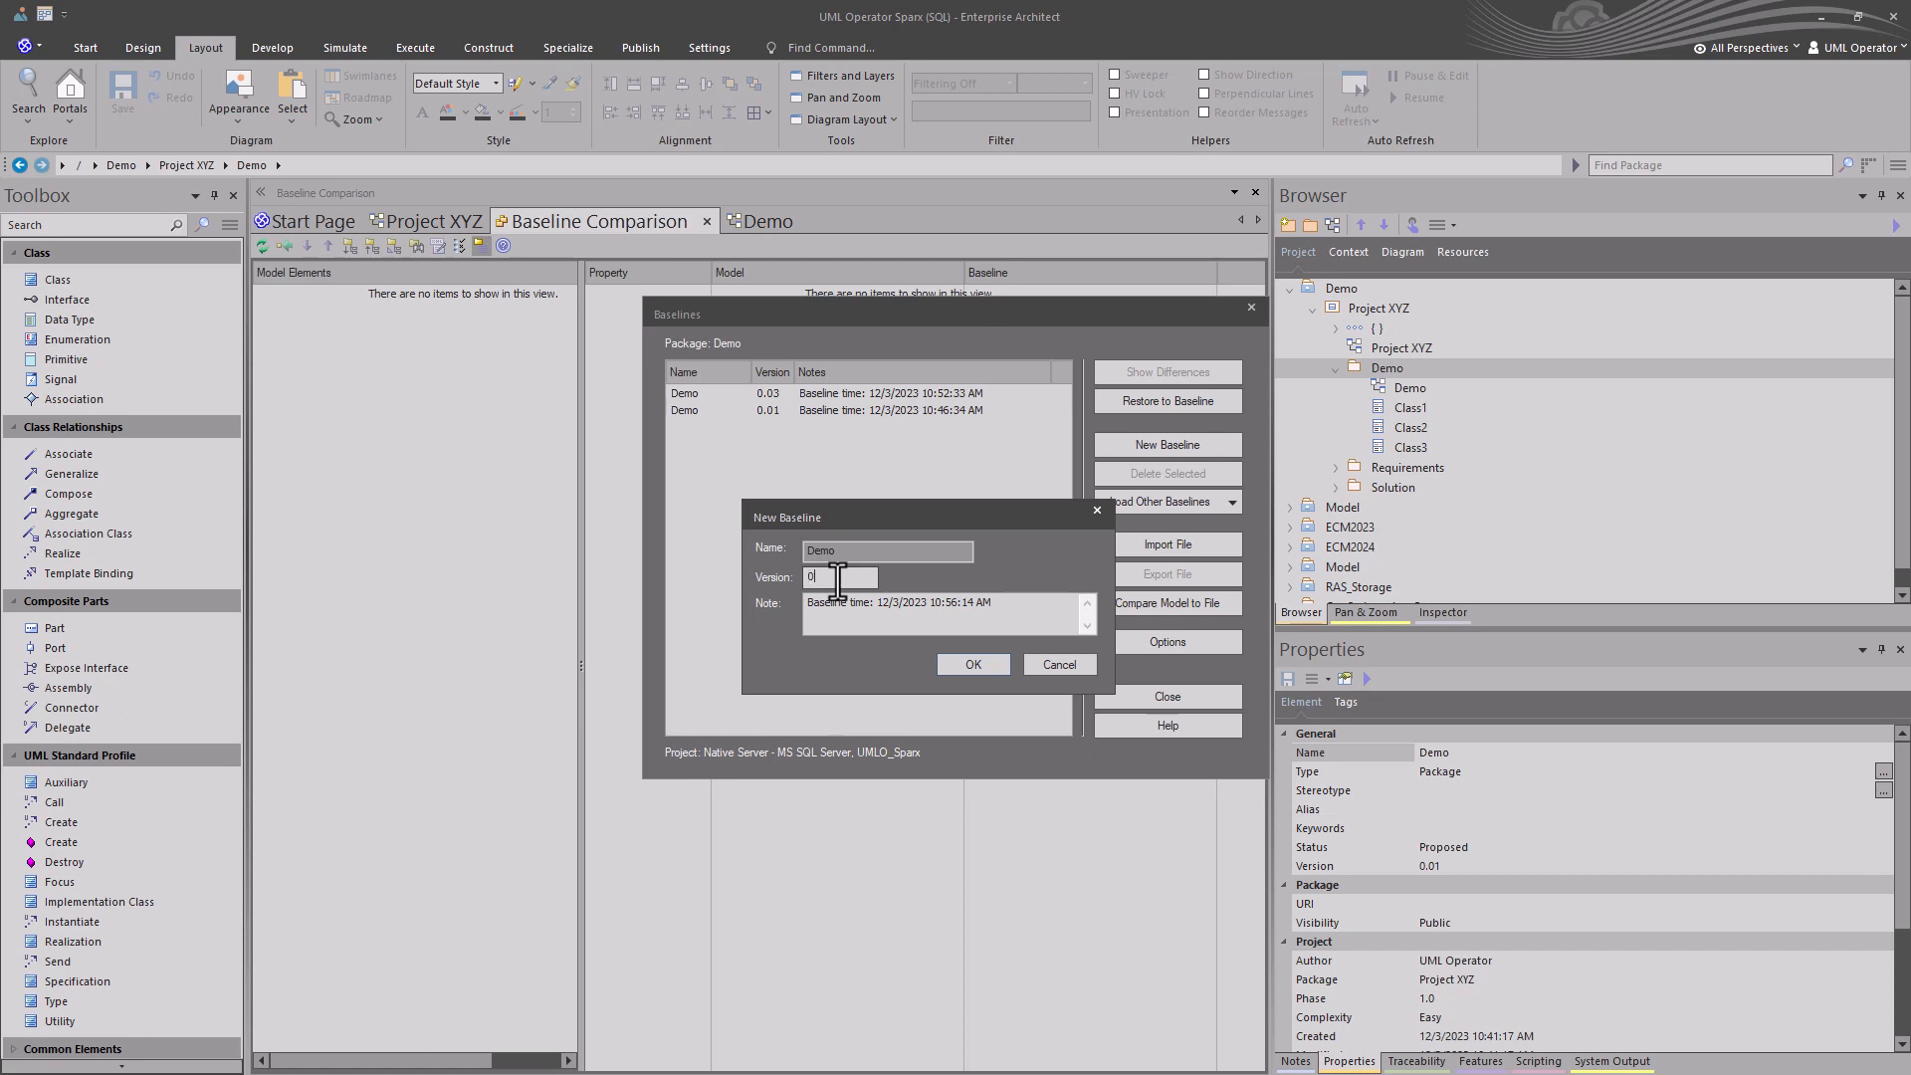
pyautogui.write('02')
pyautogui.click(1005, 659)
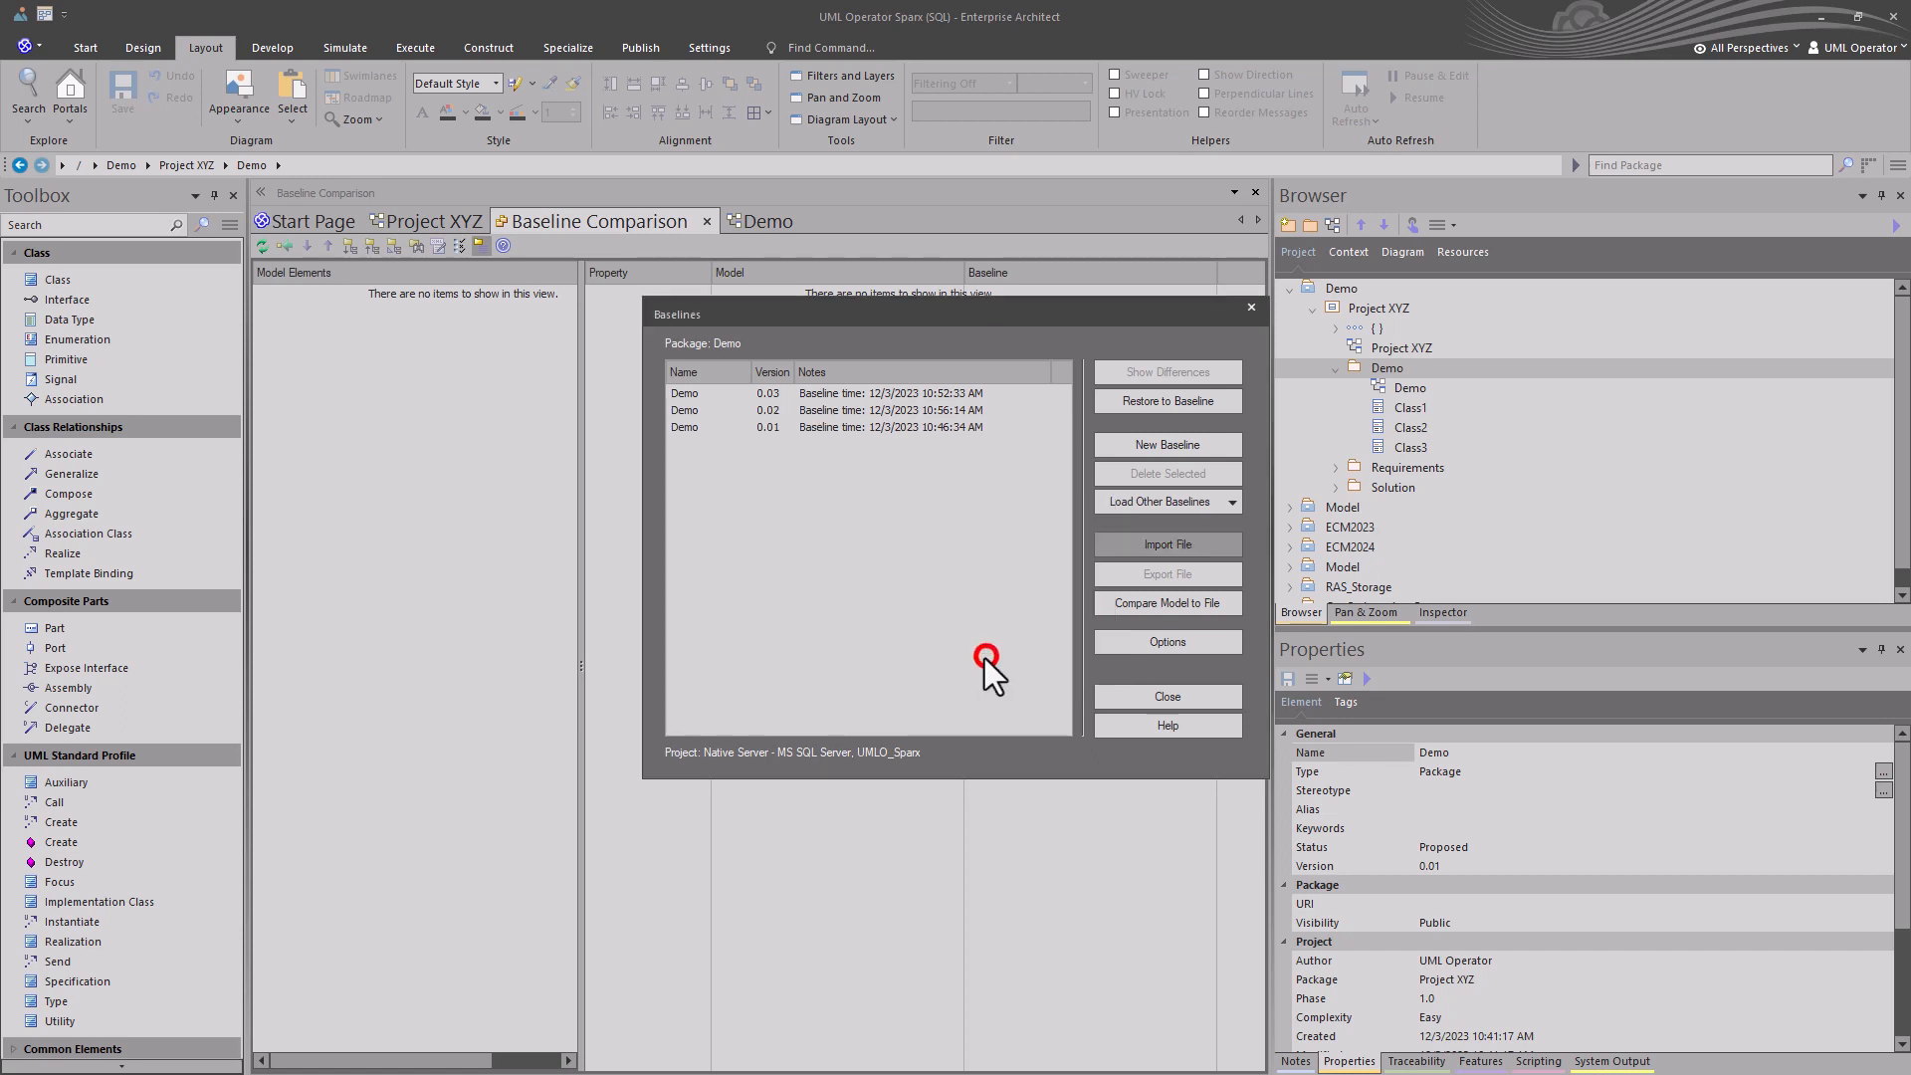
# Compare the Demo package against baseline 0.02, inspect the differences for the Demo diagram and Class3, and close the comparison.
pyautogui.click(838, 412)
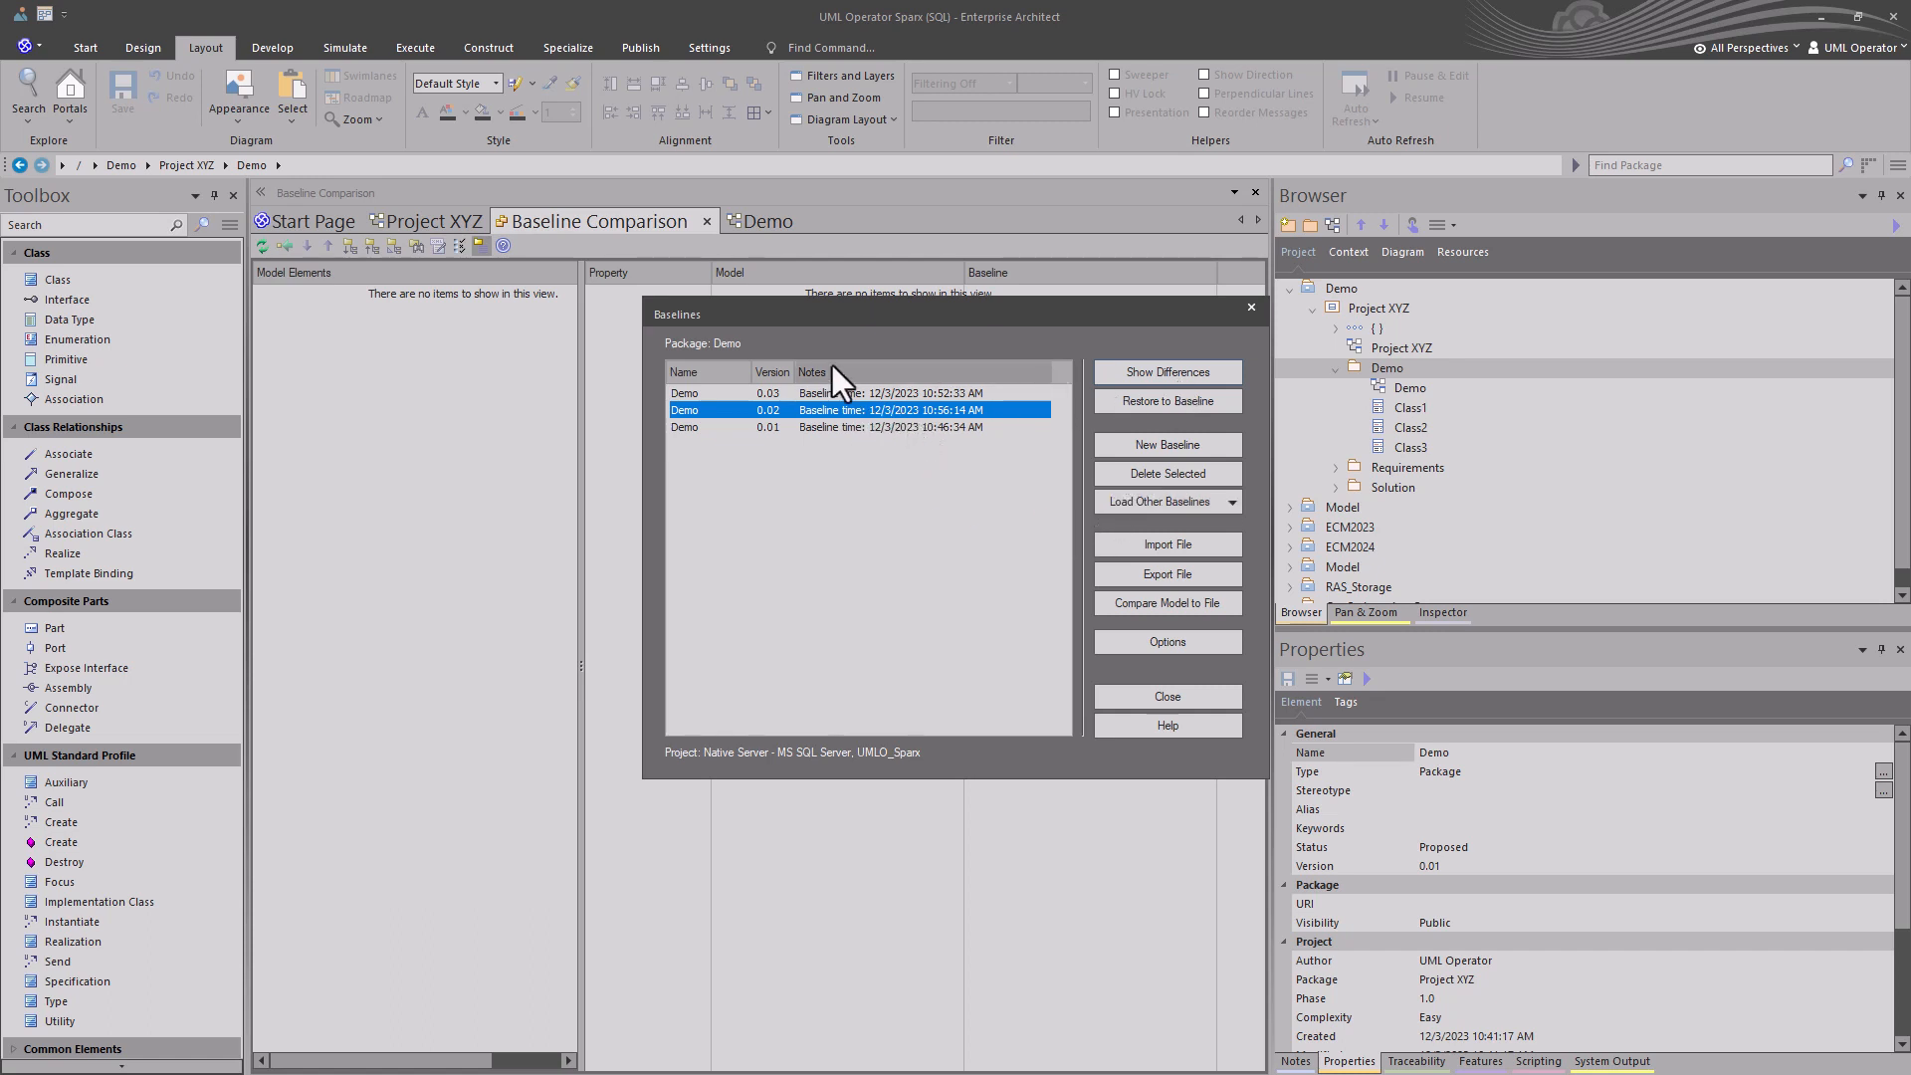
pyautogui.click(1143, 371)
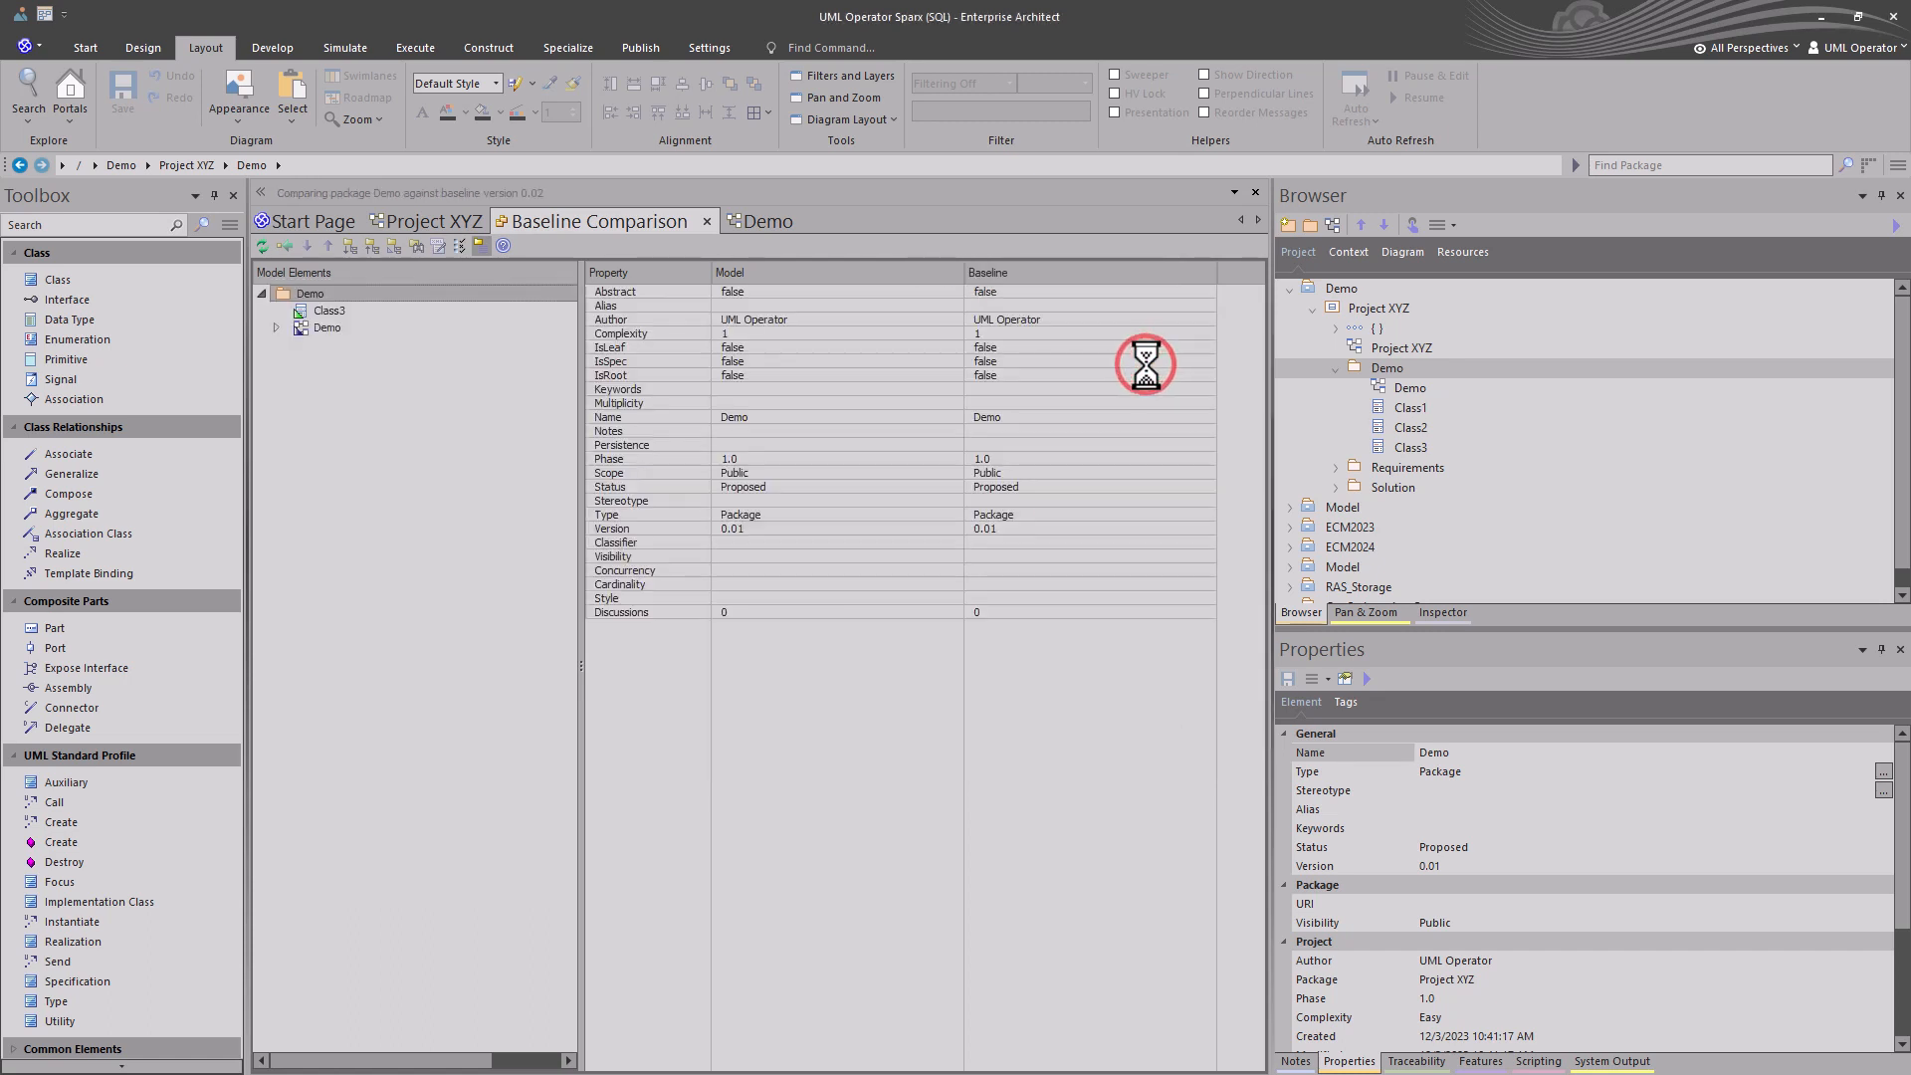
pyautogui.click(275, 329)
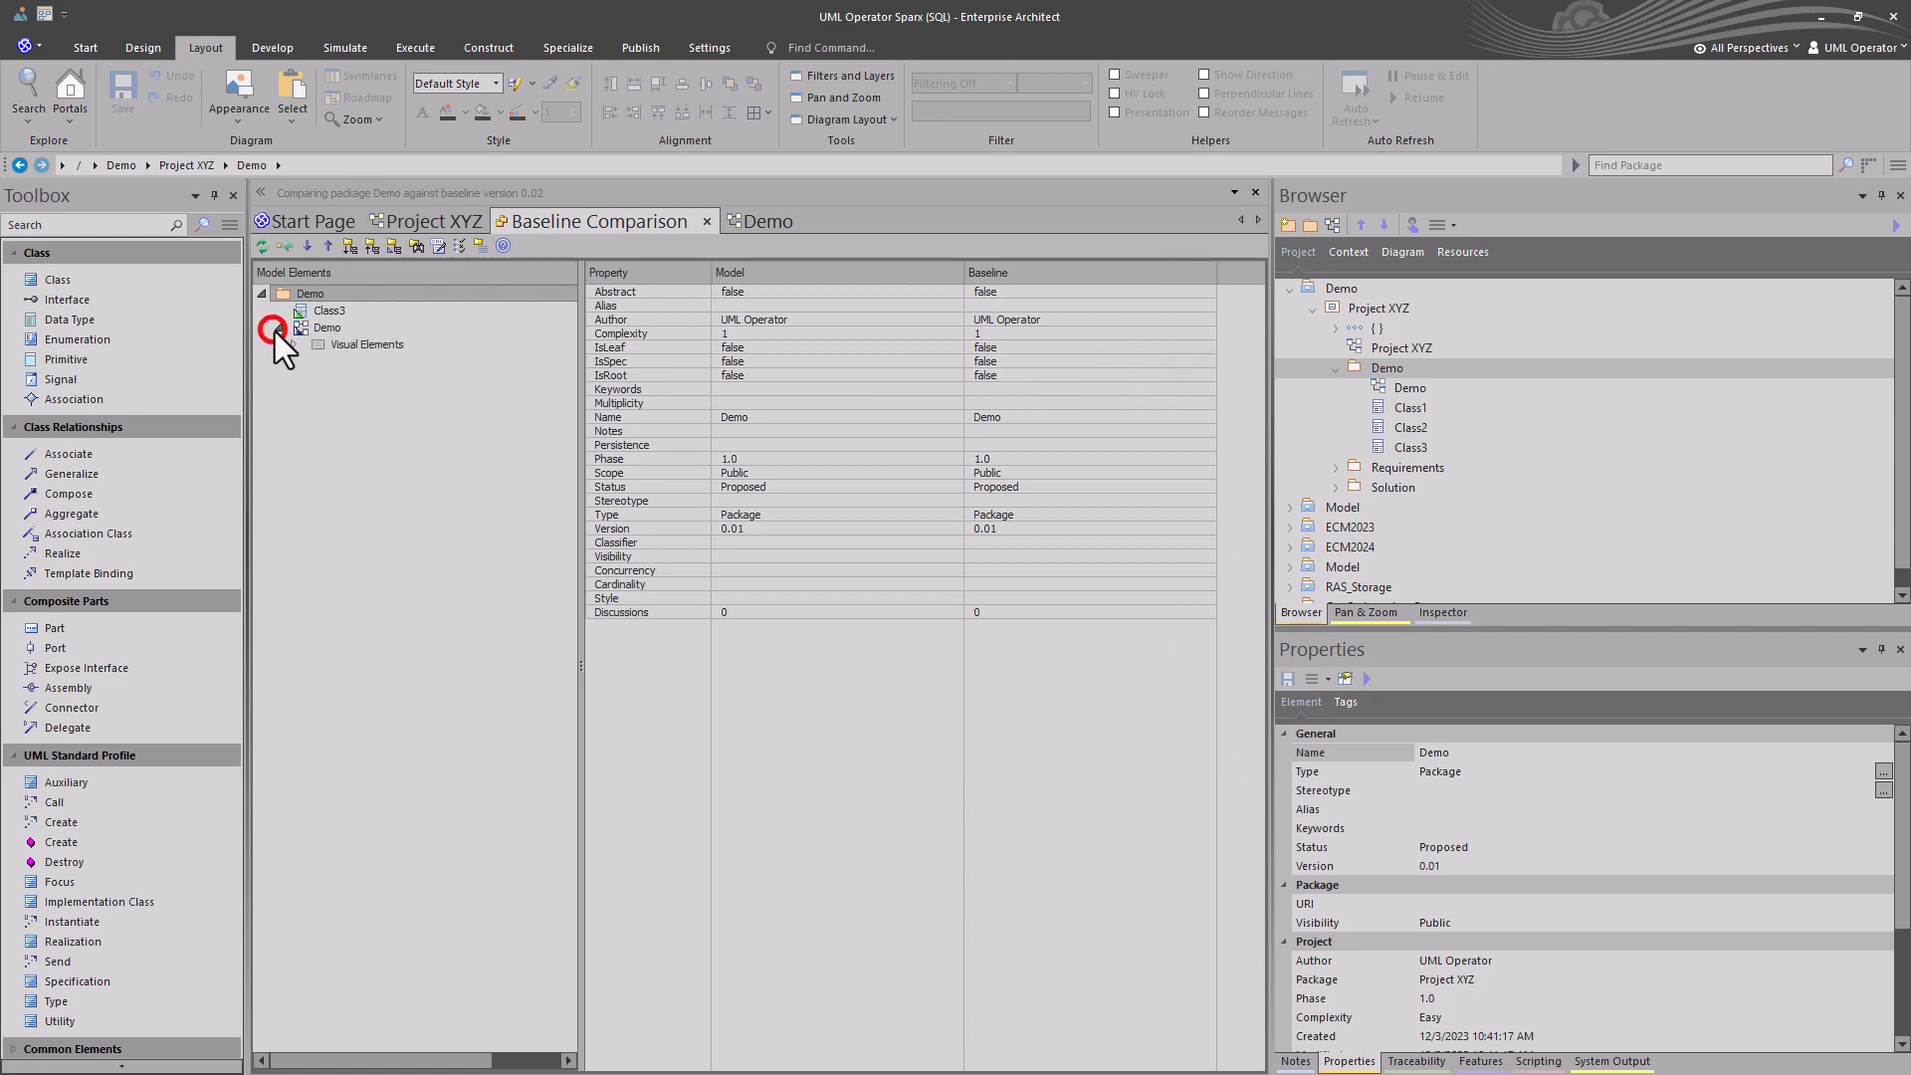
pyautogui.click(331, 311)
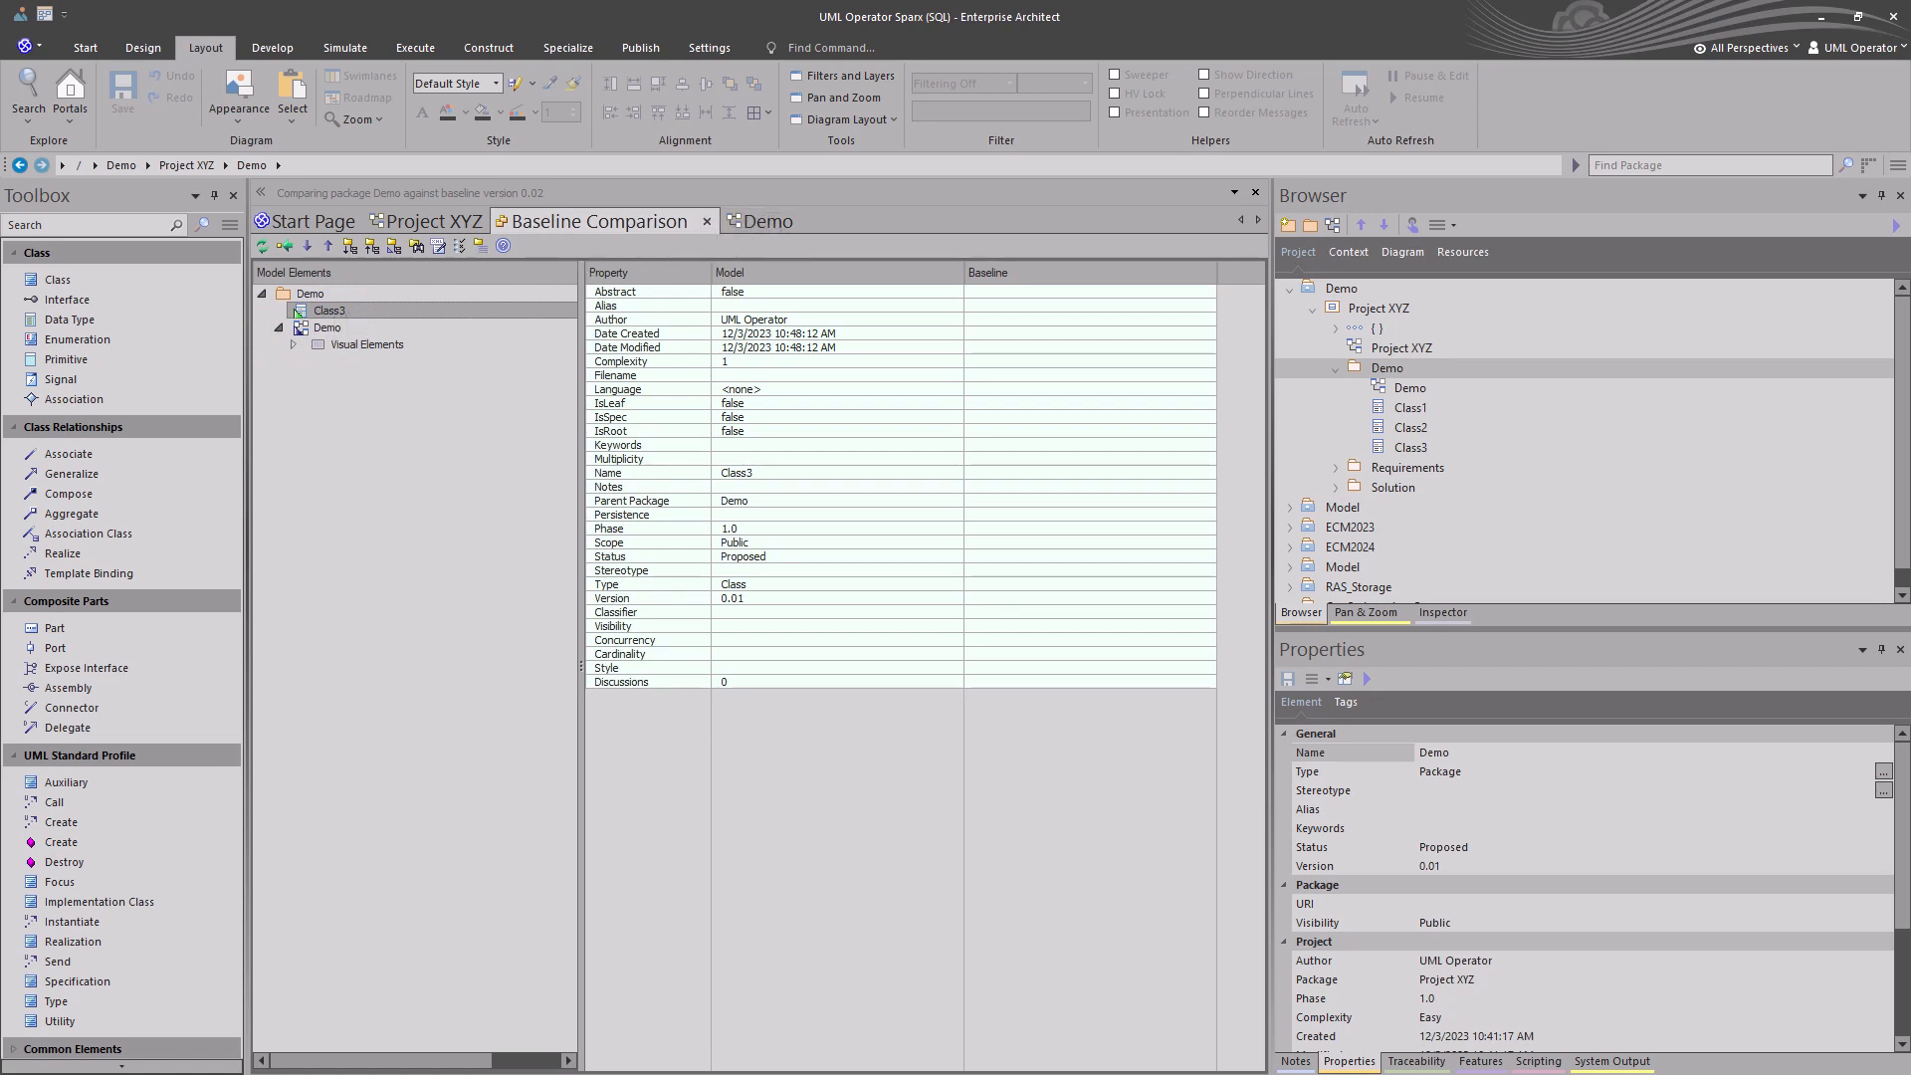
pyautogui.click(706, 221)
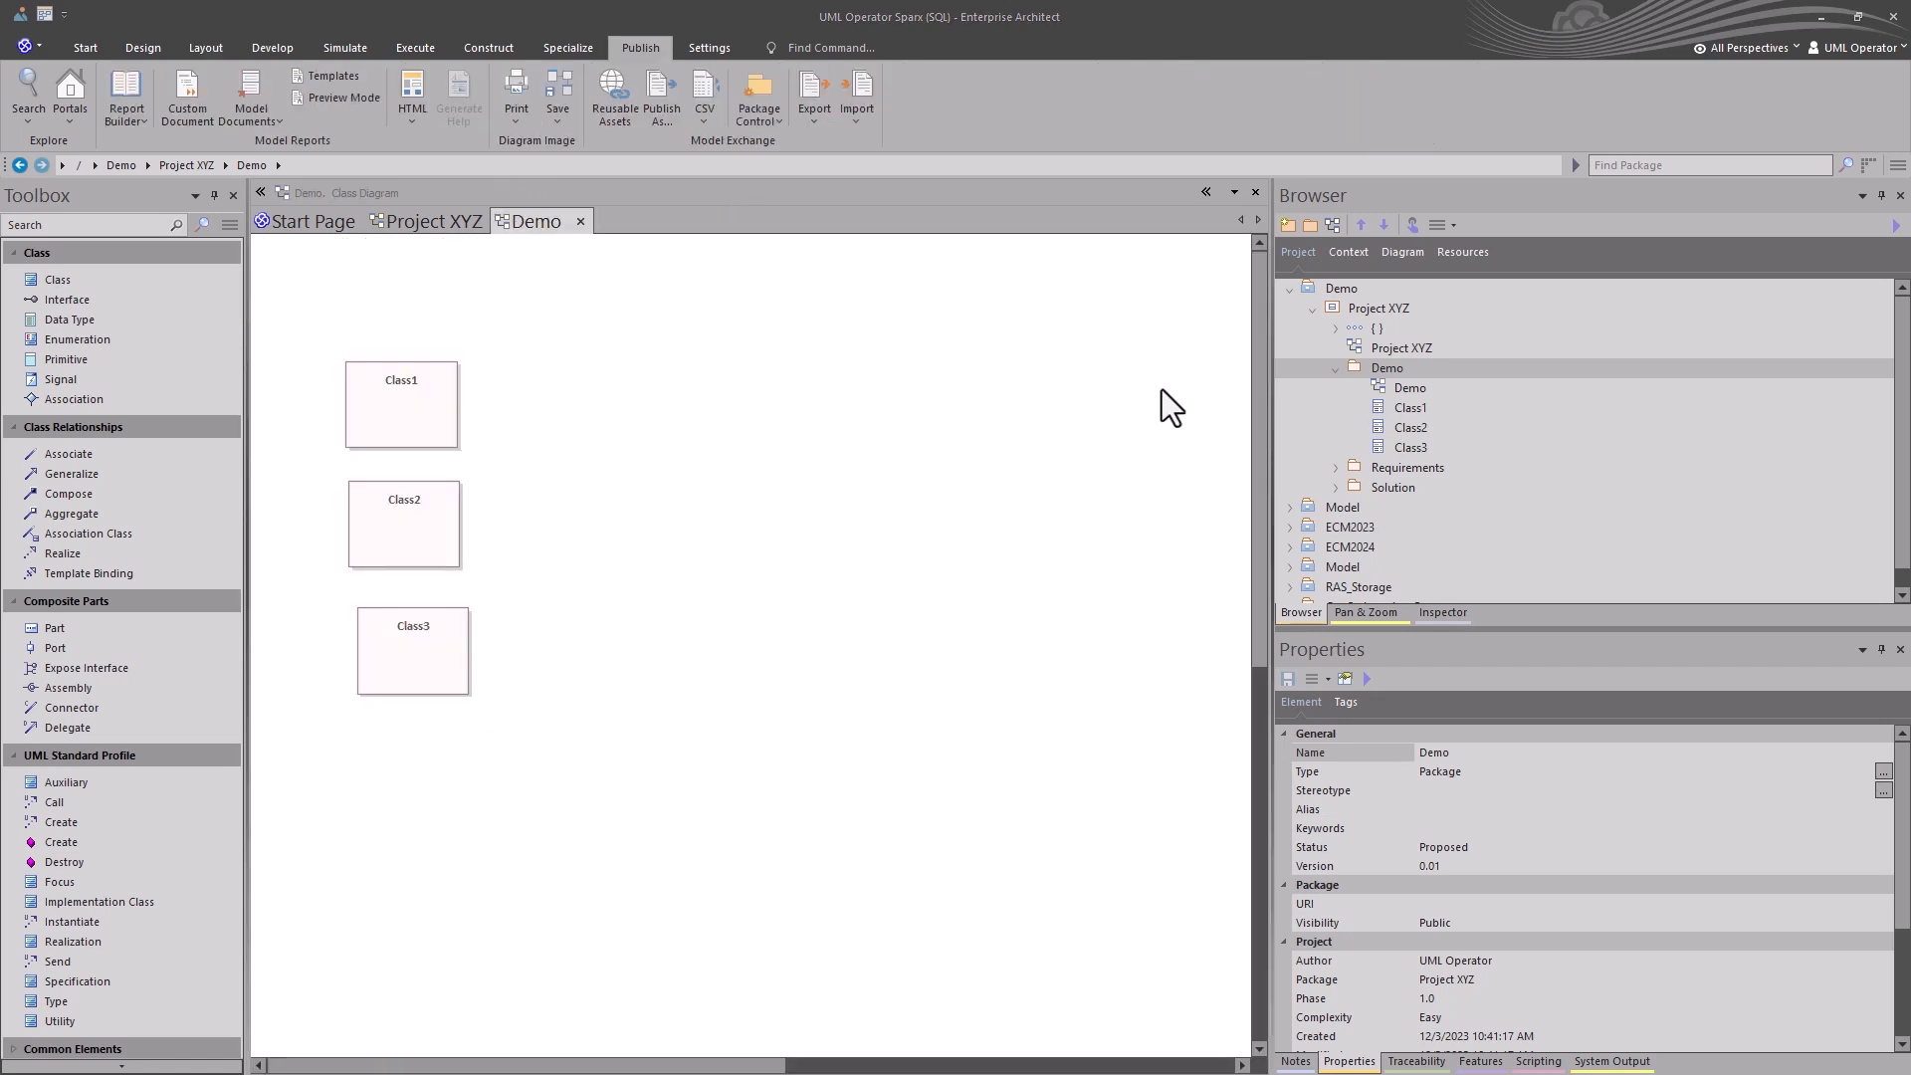
# Open the Reusable Asset Service for the Demo package, connecting to the UMLO Demo registry and the Project XYZ storage.
pyautogui.click(1376, 366)
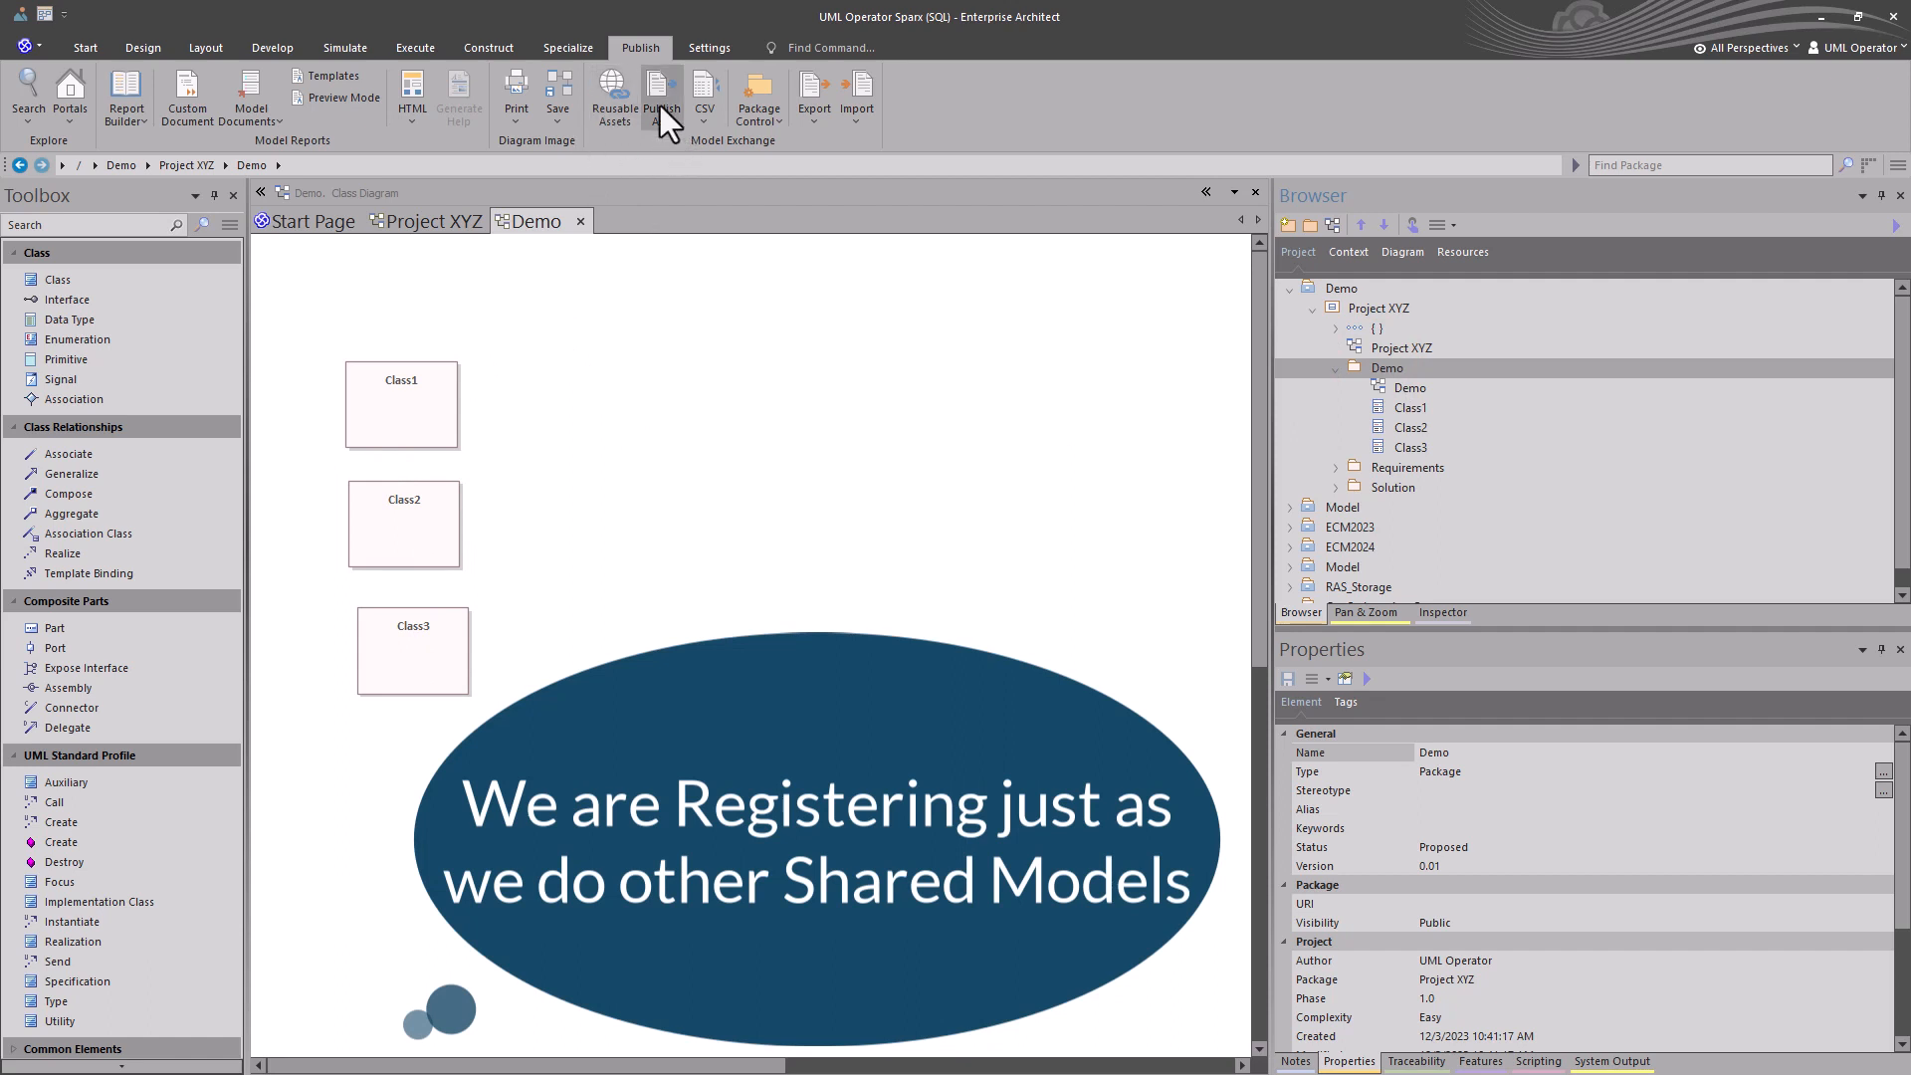
pyautogui.click(615, 109)
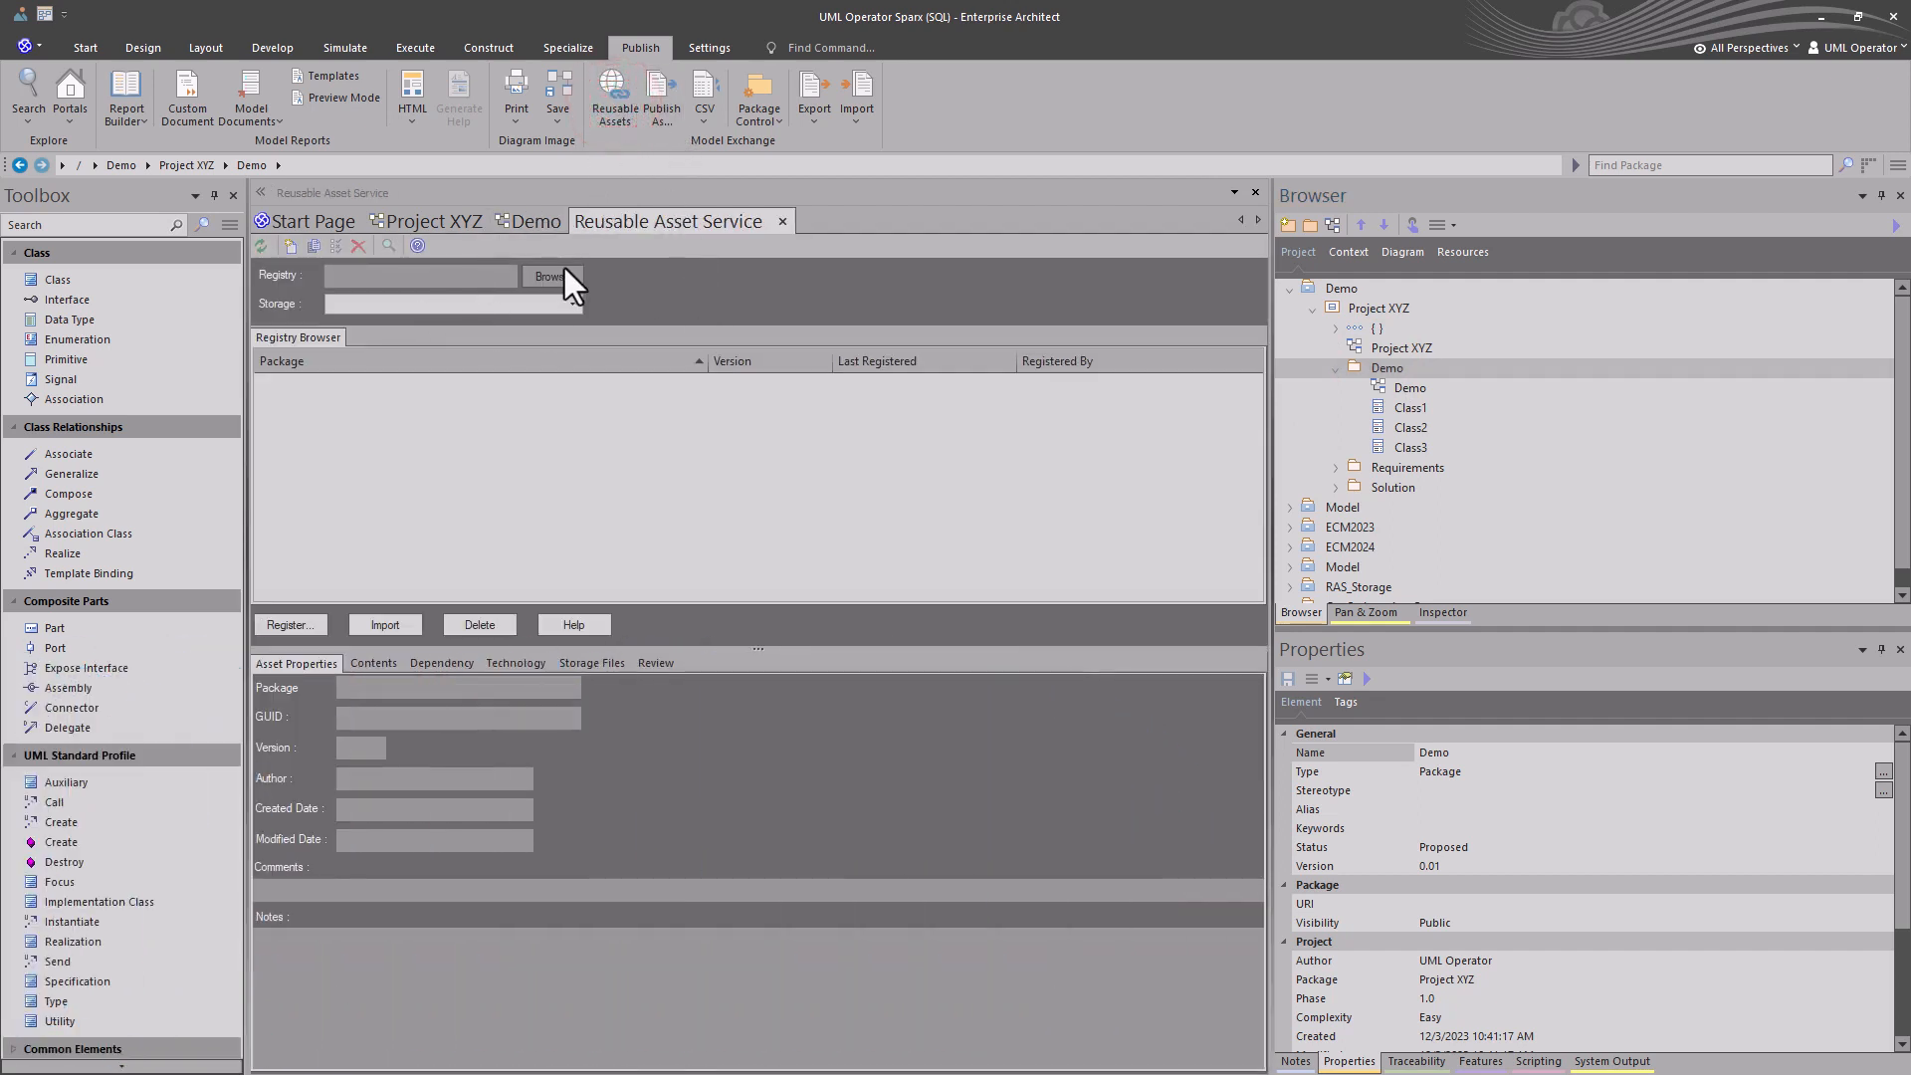
pyautogui.click(555, 274)
pyautogui.click(913, 635)
pyautogui.click(571, 305)
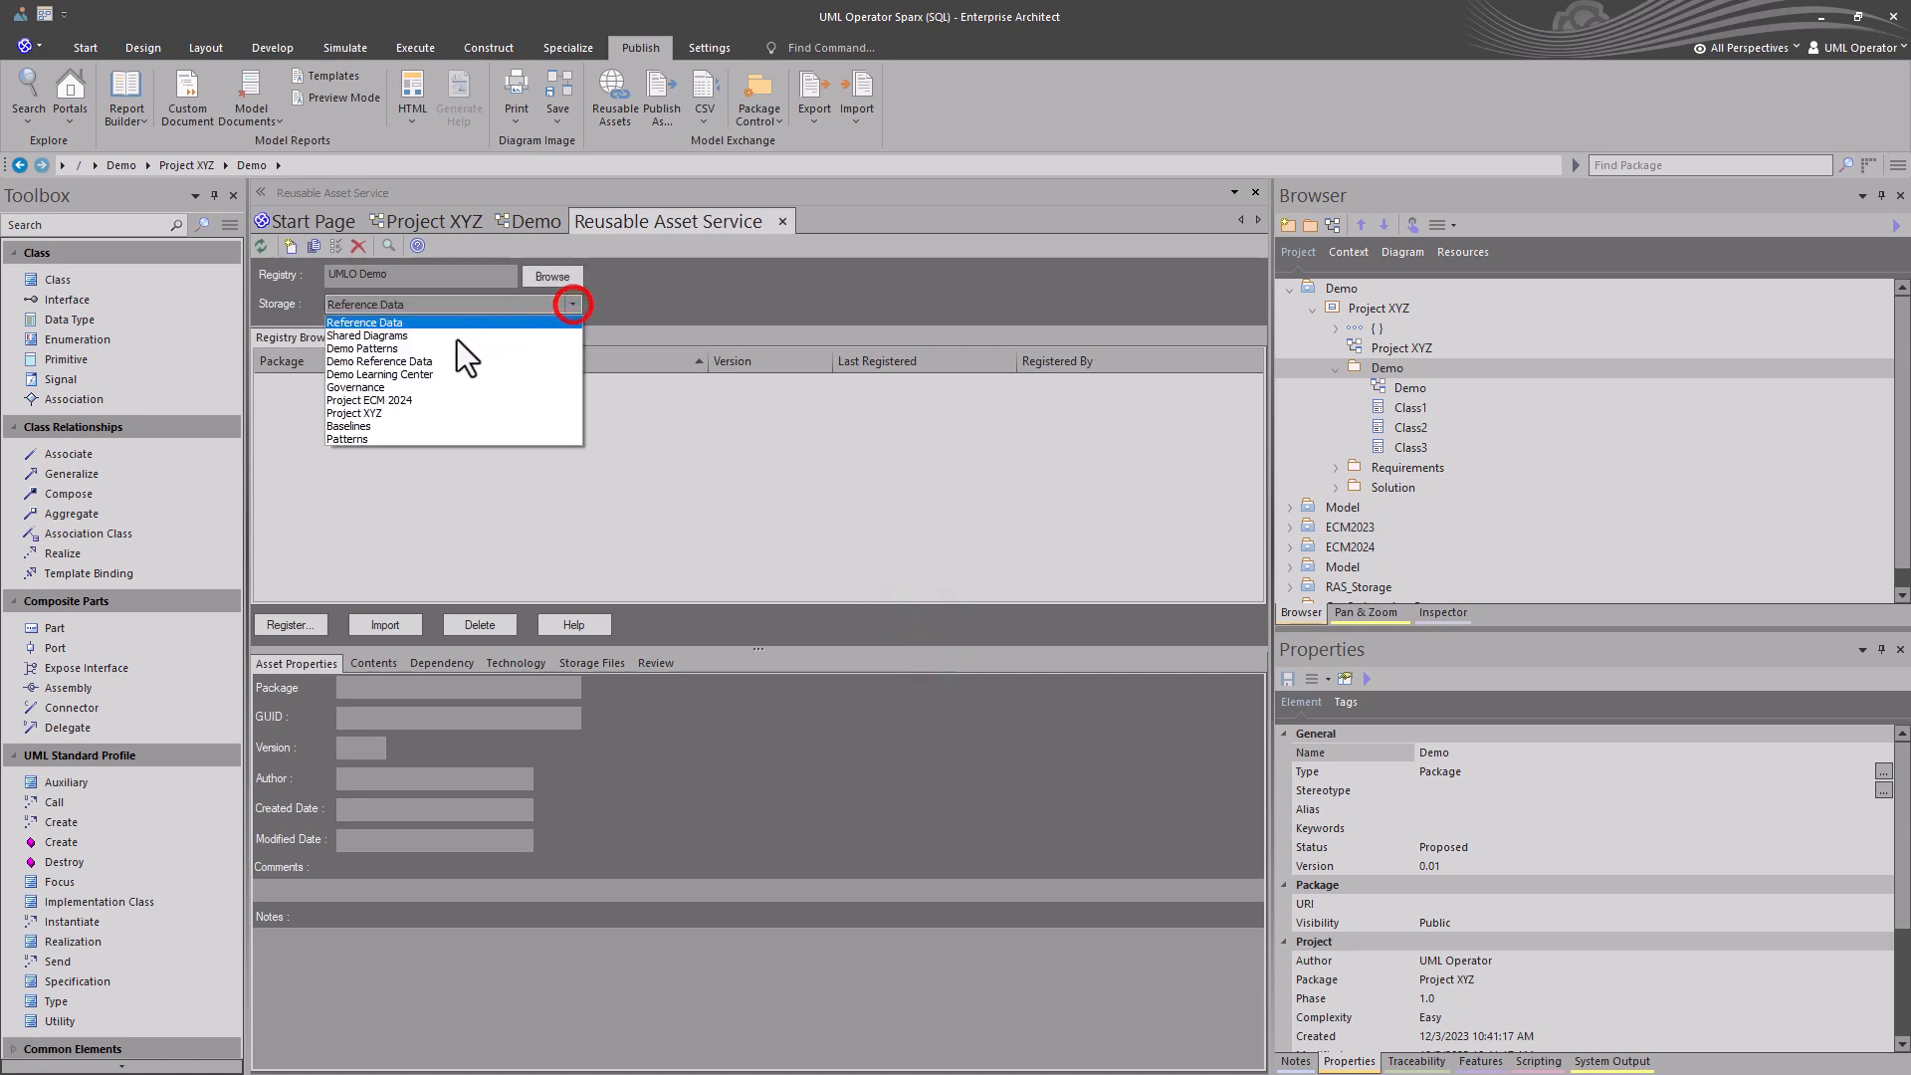
pyautogui.click(386, 410)
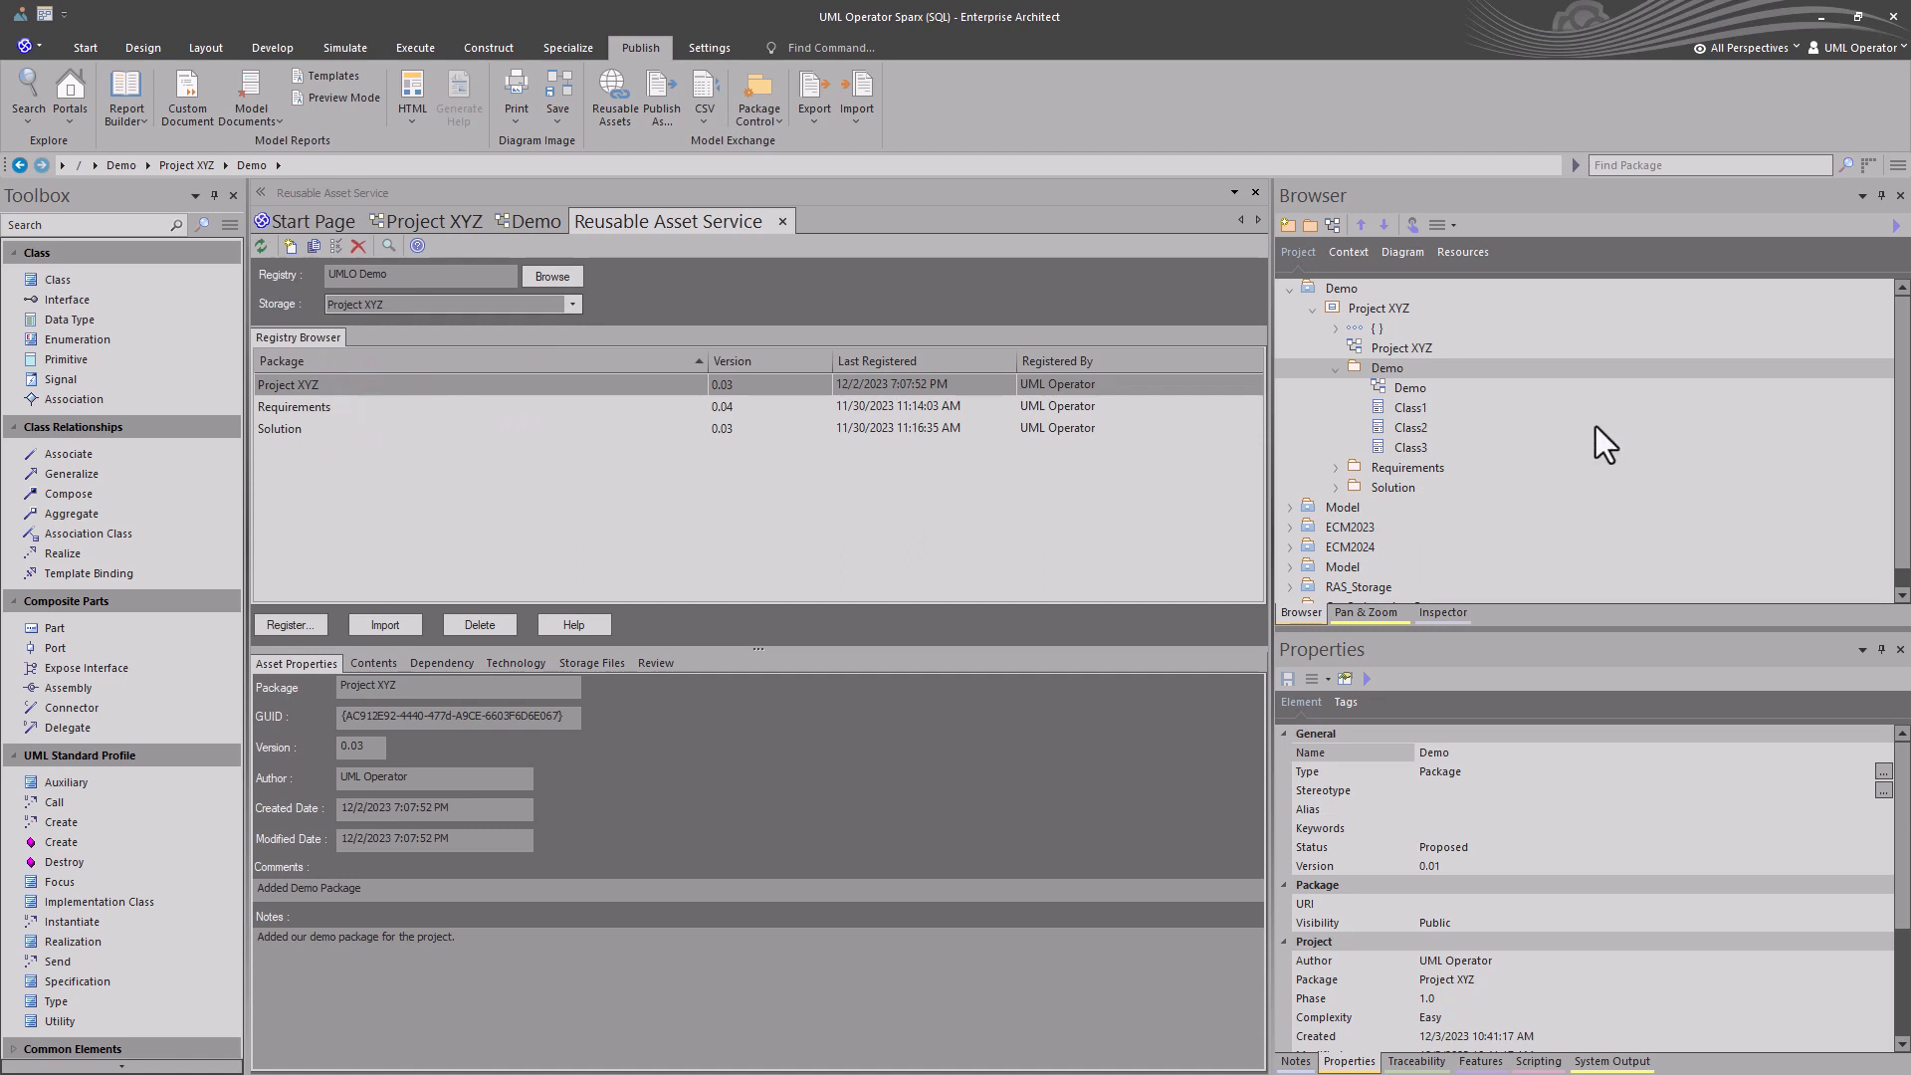
# Start registering the Demo package in the Project XYZ storage and run the dependency check on it.
pyautogui.click(1379, 370)
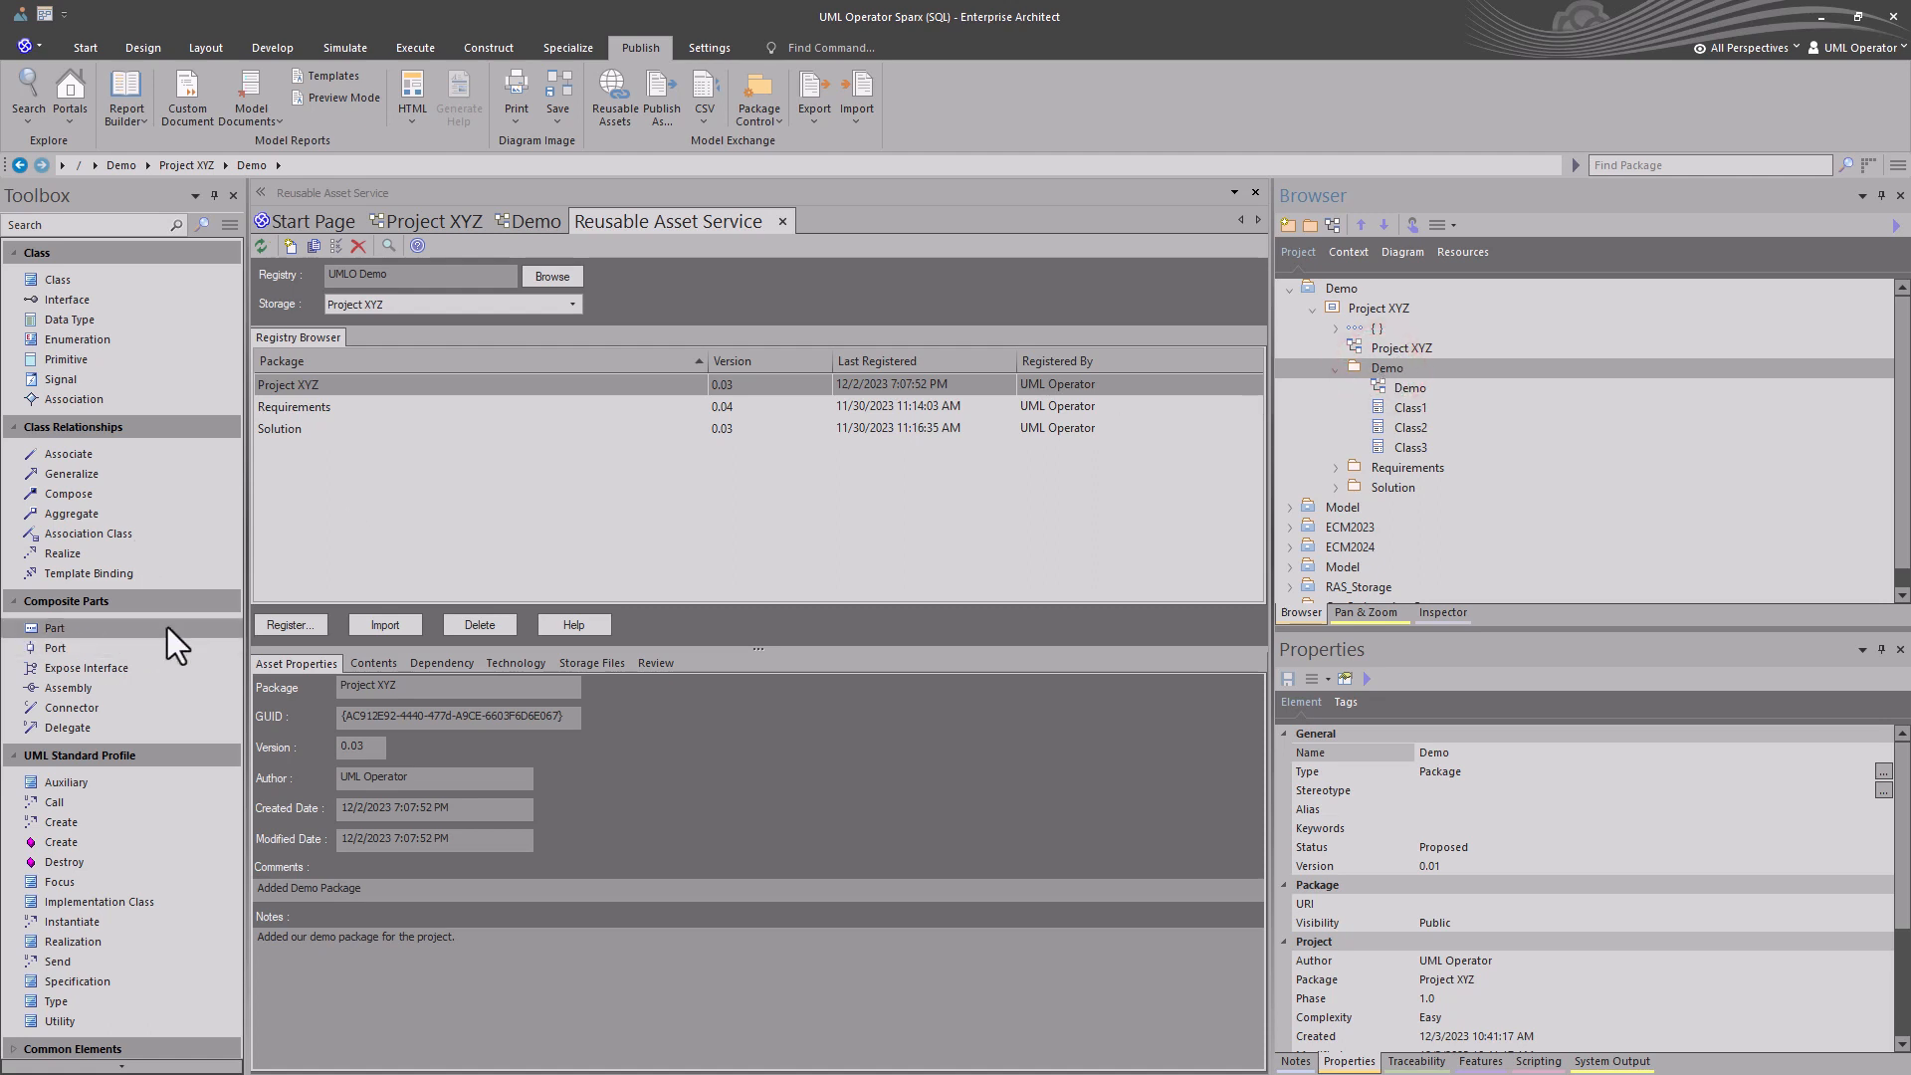
pyautogui.click(295, 624)
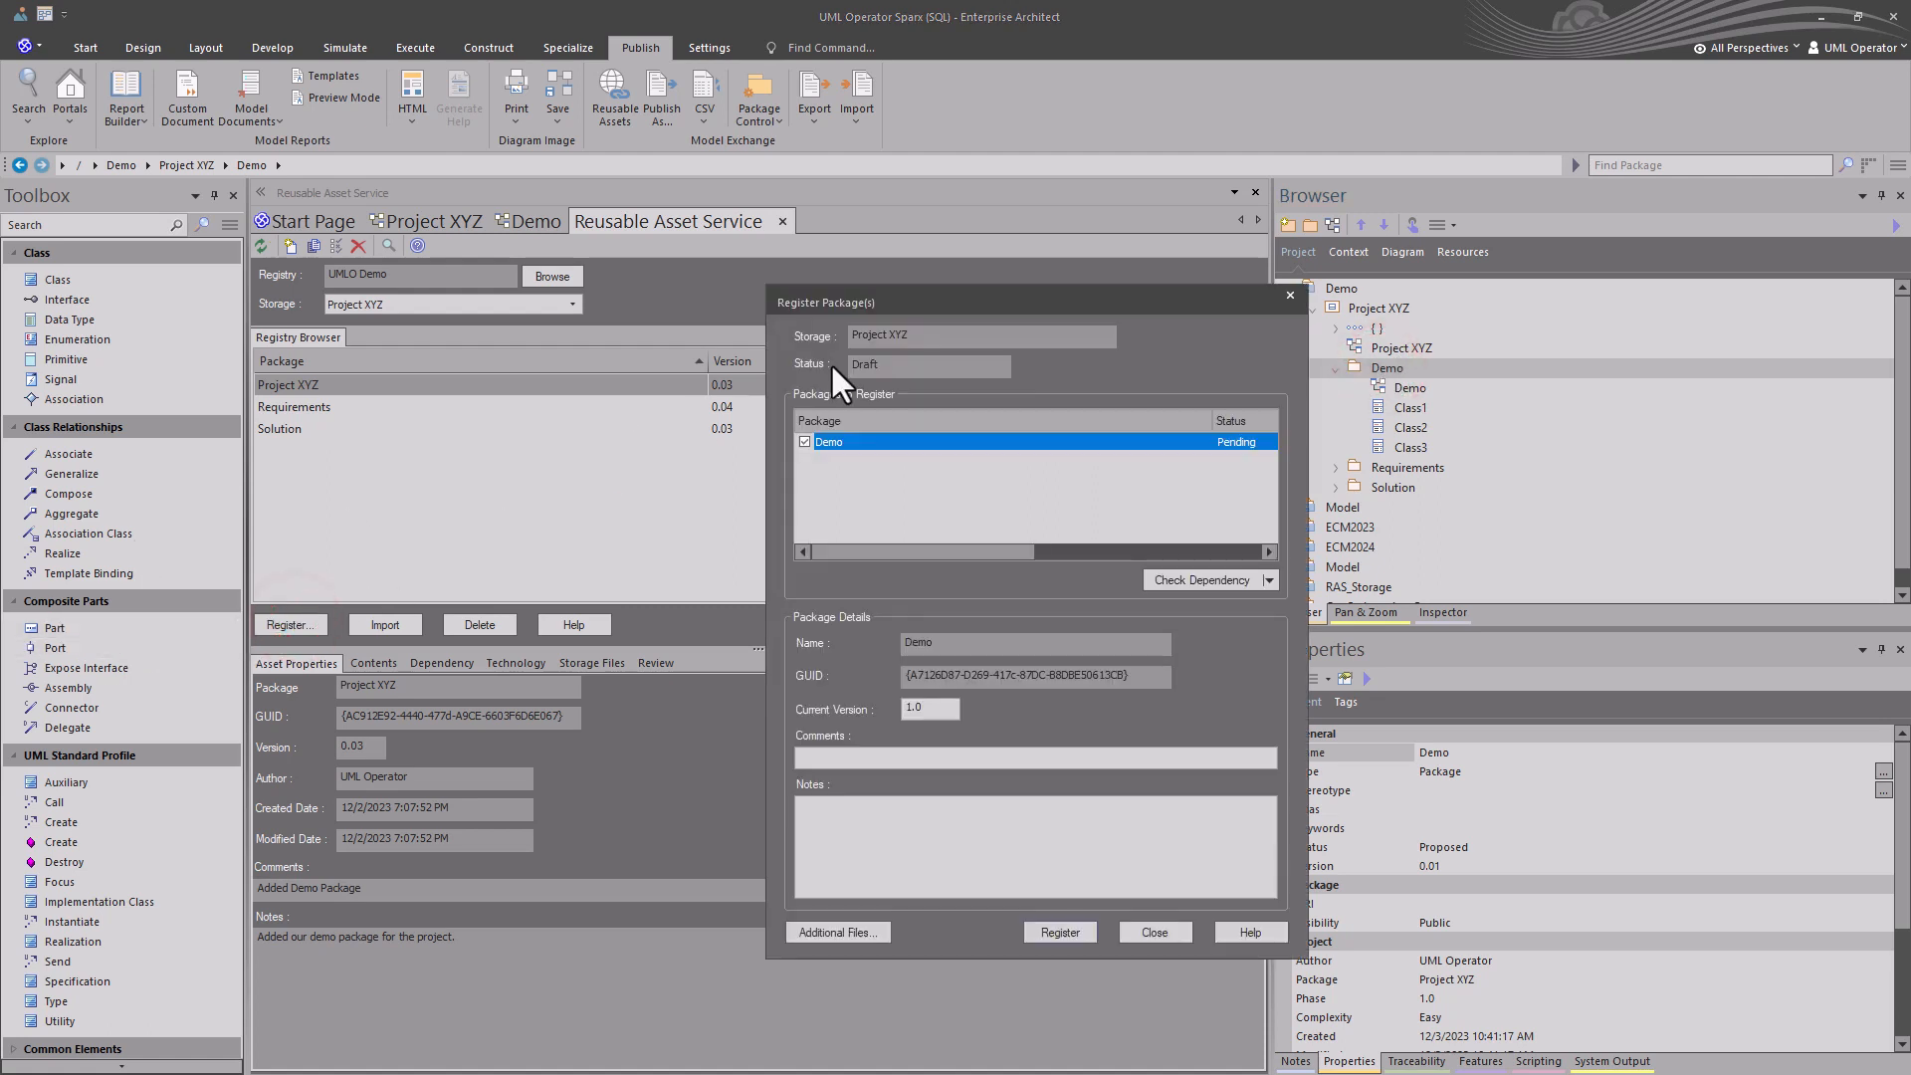
pyautogui.click(908, 335)
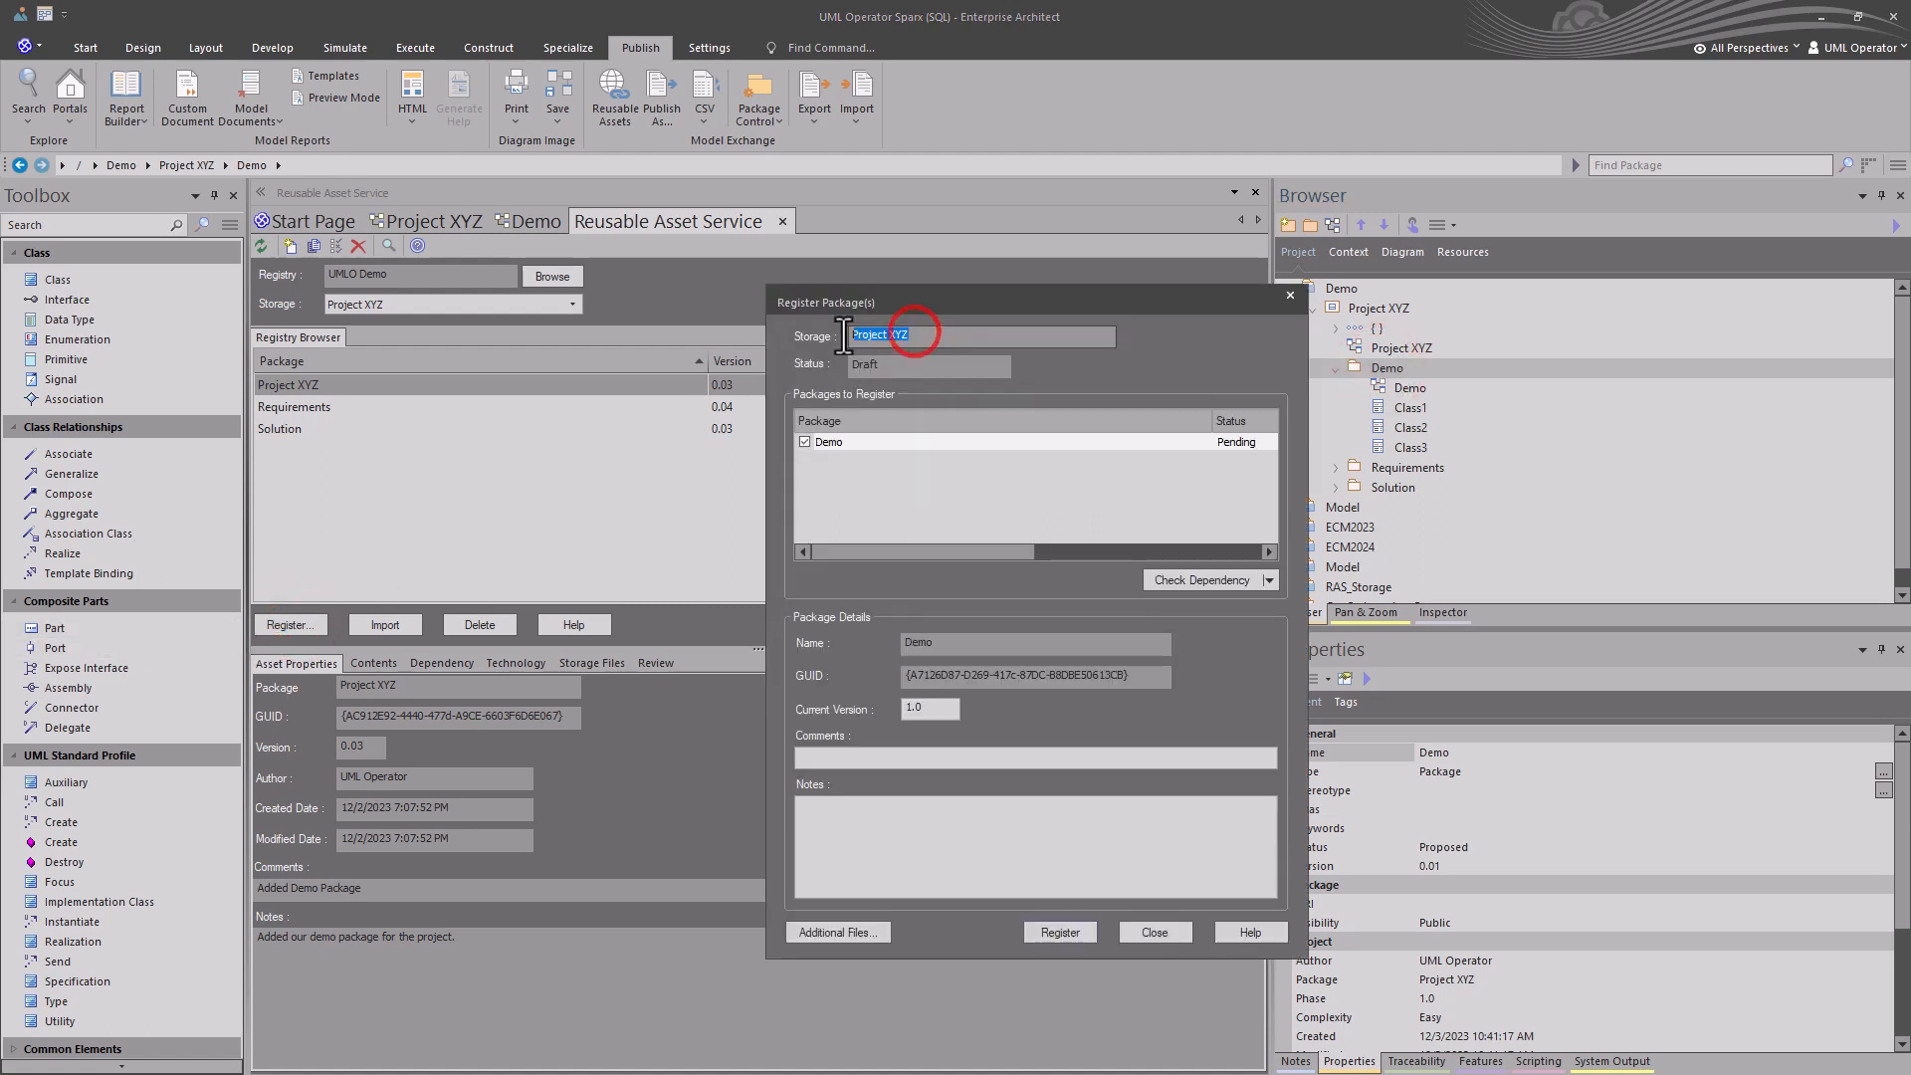
pyautogui.click(875, 445)
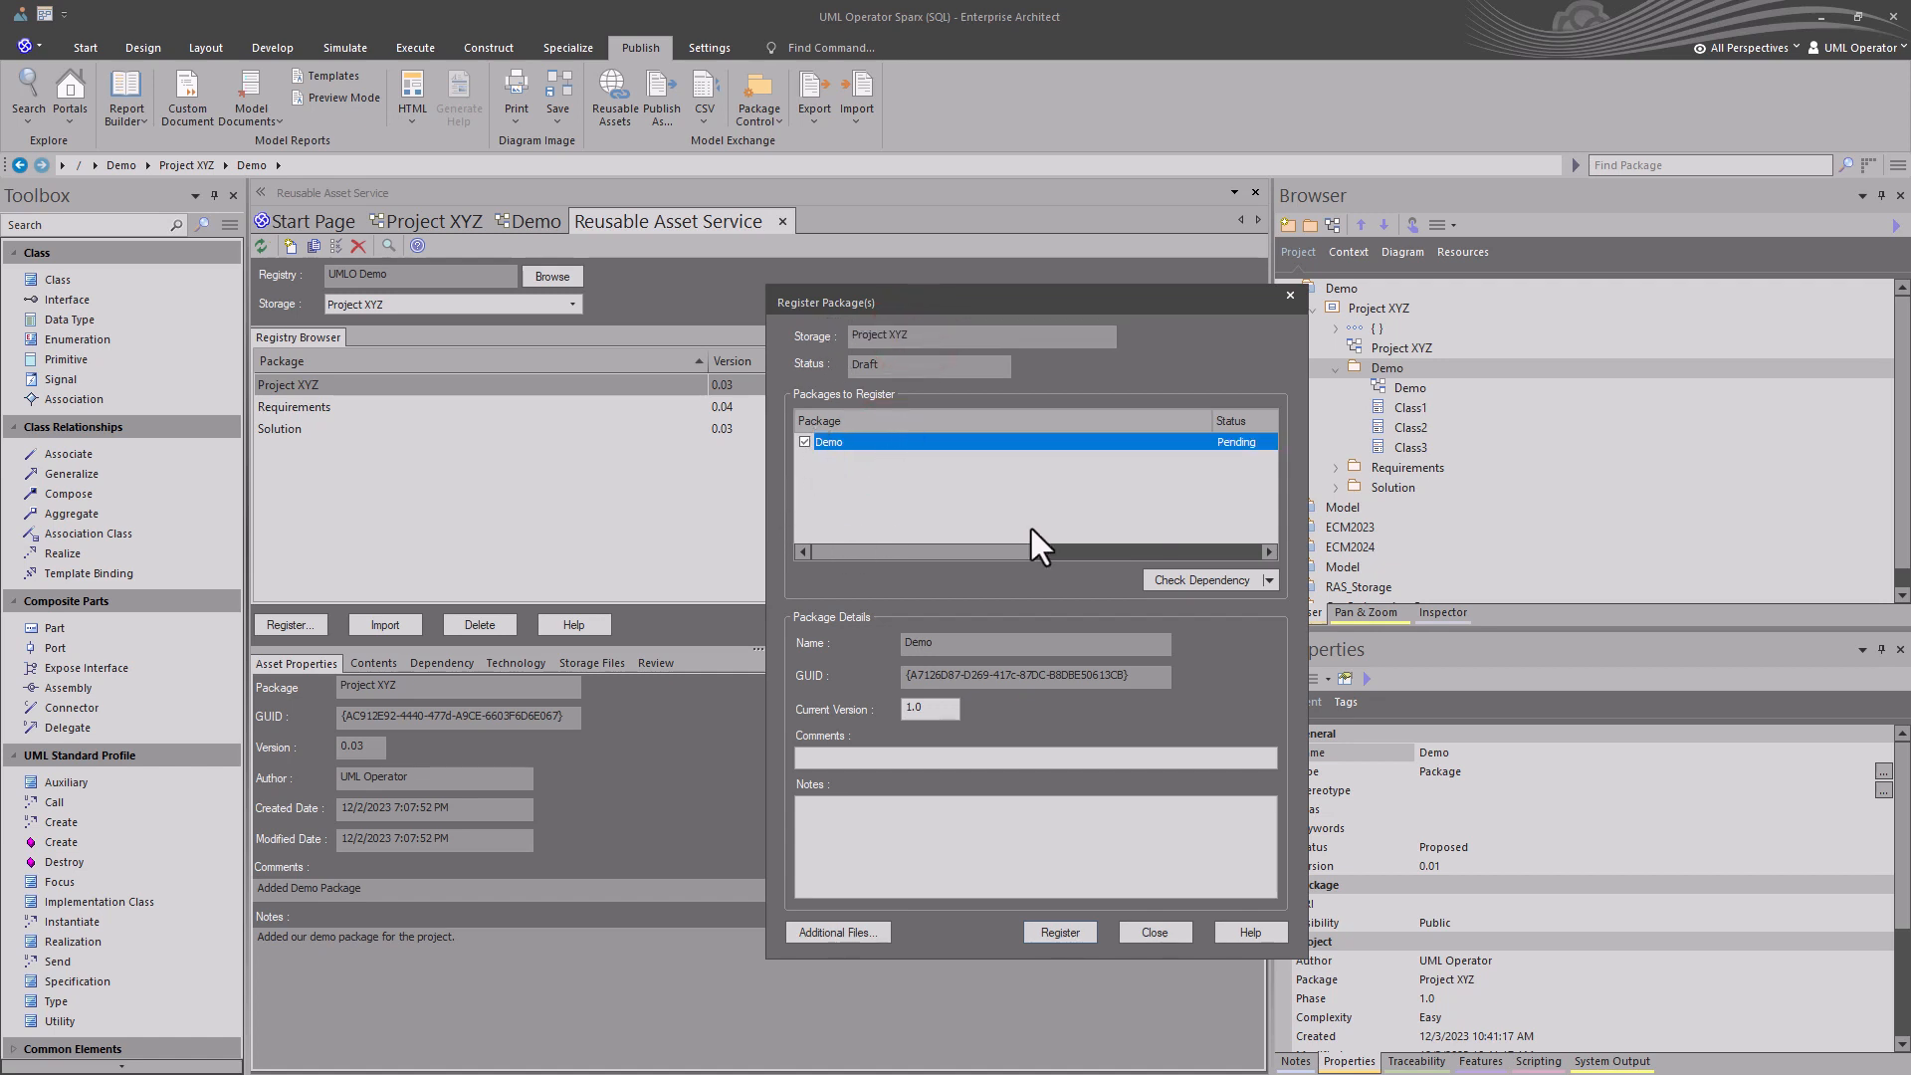
pyautogui.click(1269, 579)
pyautogui.click(1210, 602)
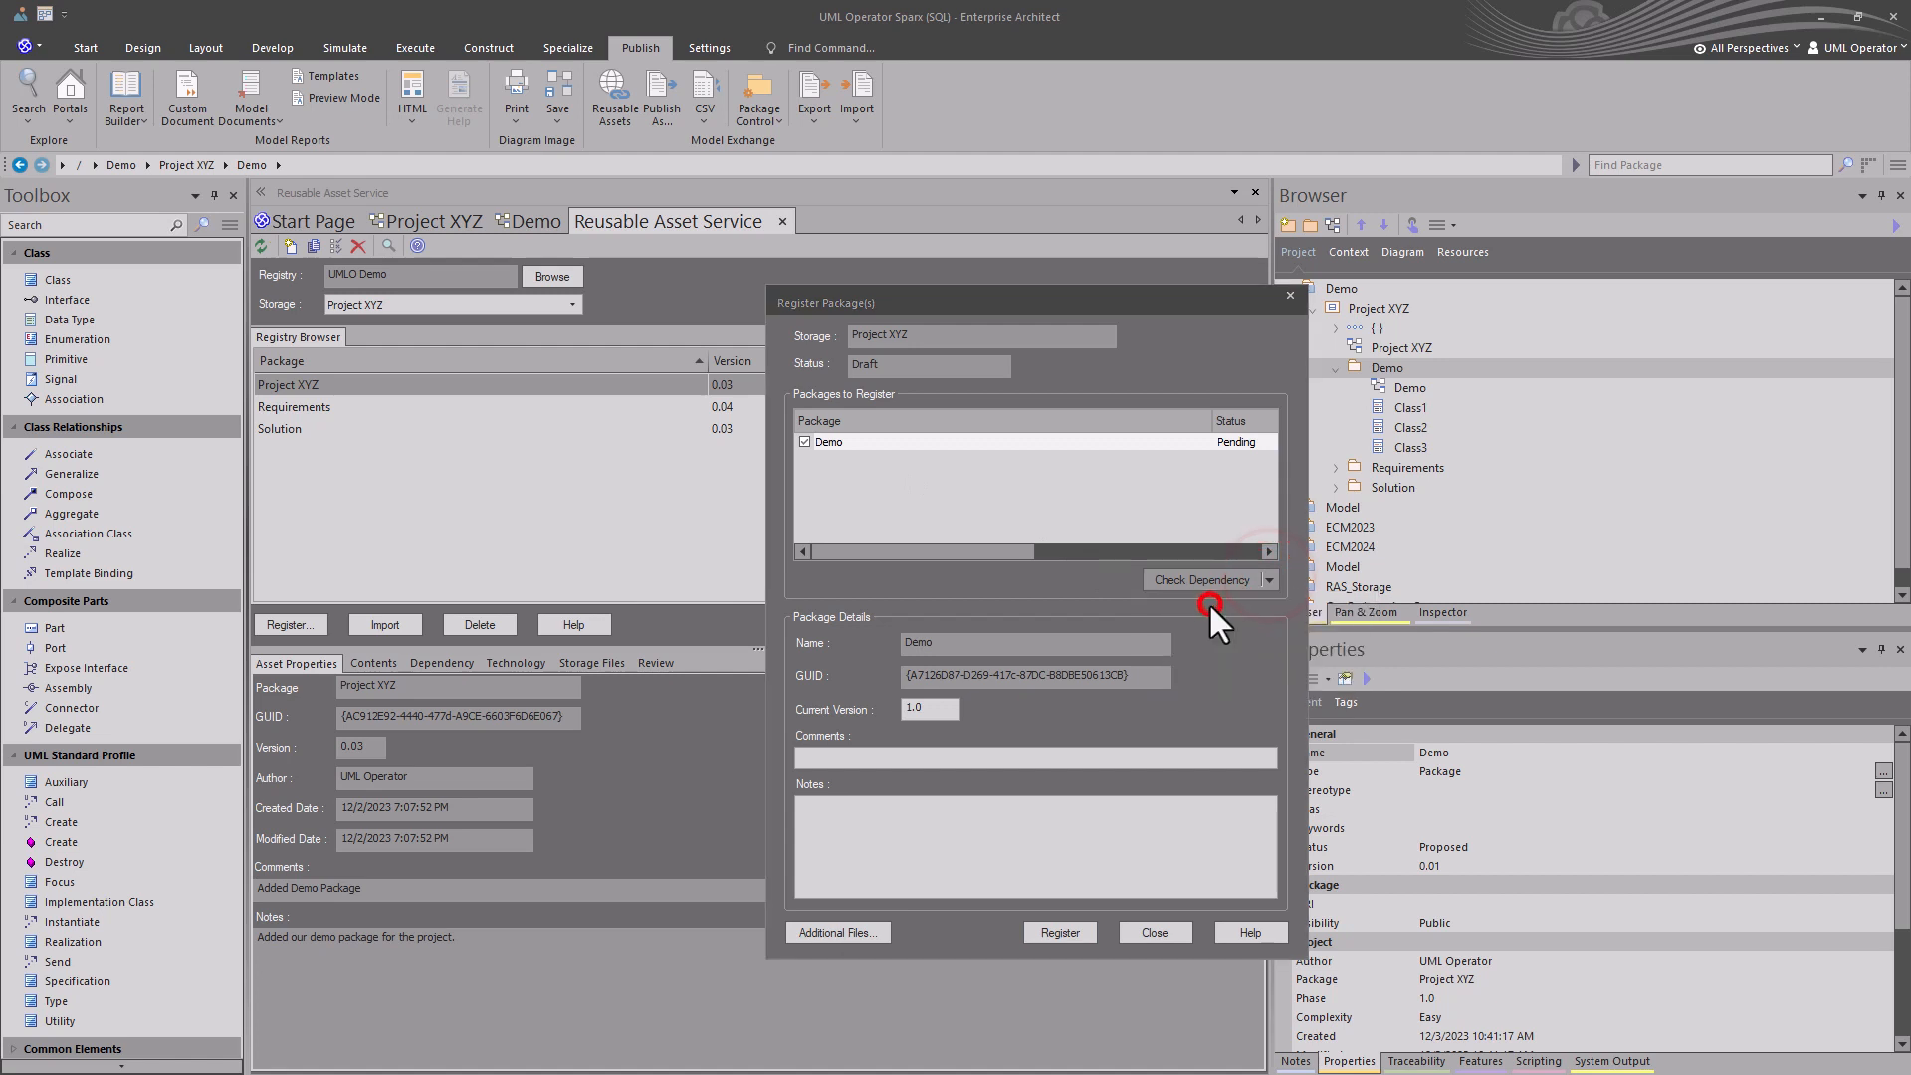
# Set the package's current version to 0.01 and enter "Demo Baseline vs RAS" as both its comments and its notes.
pyautogui.click(933, 703)
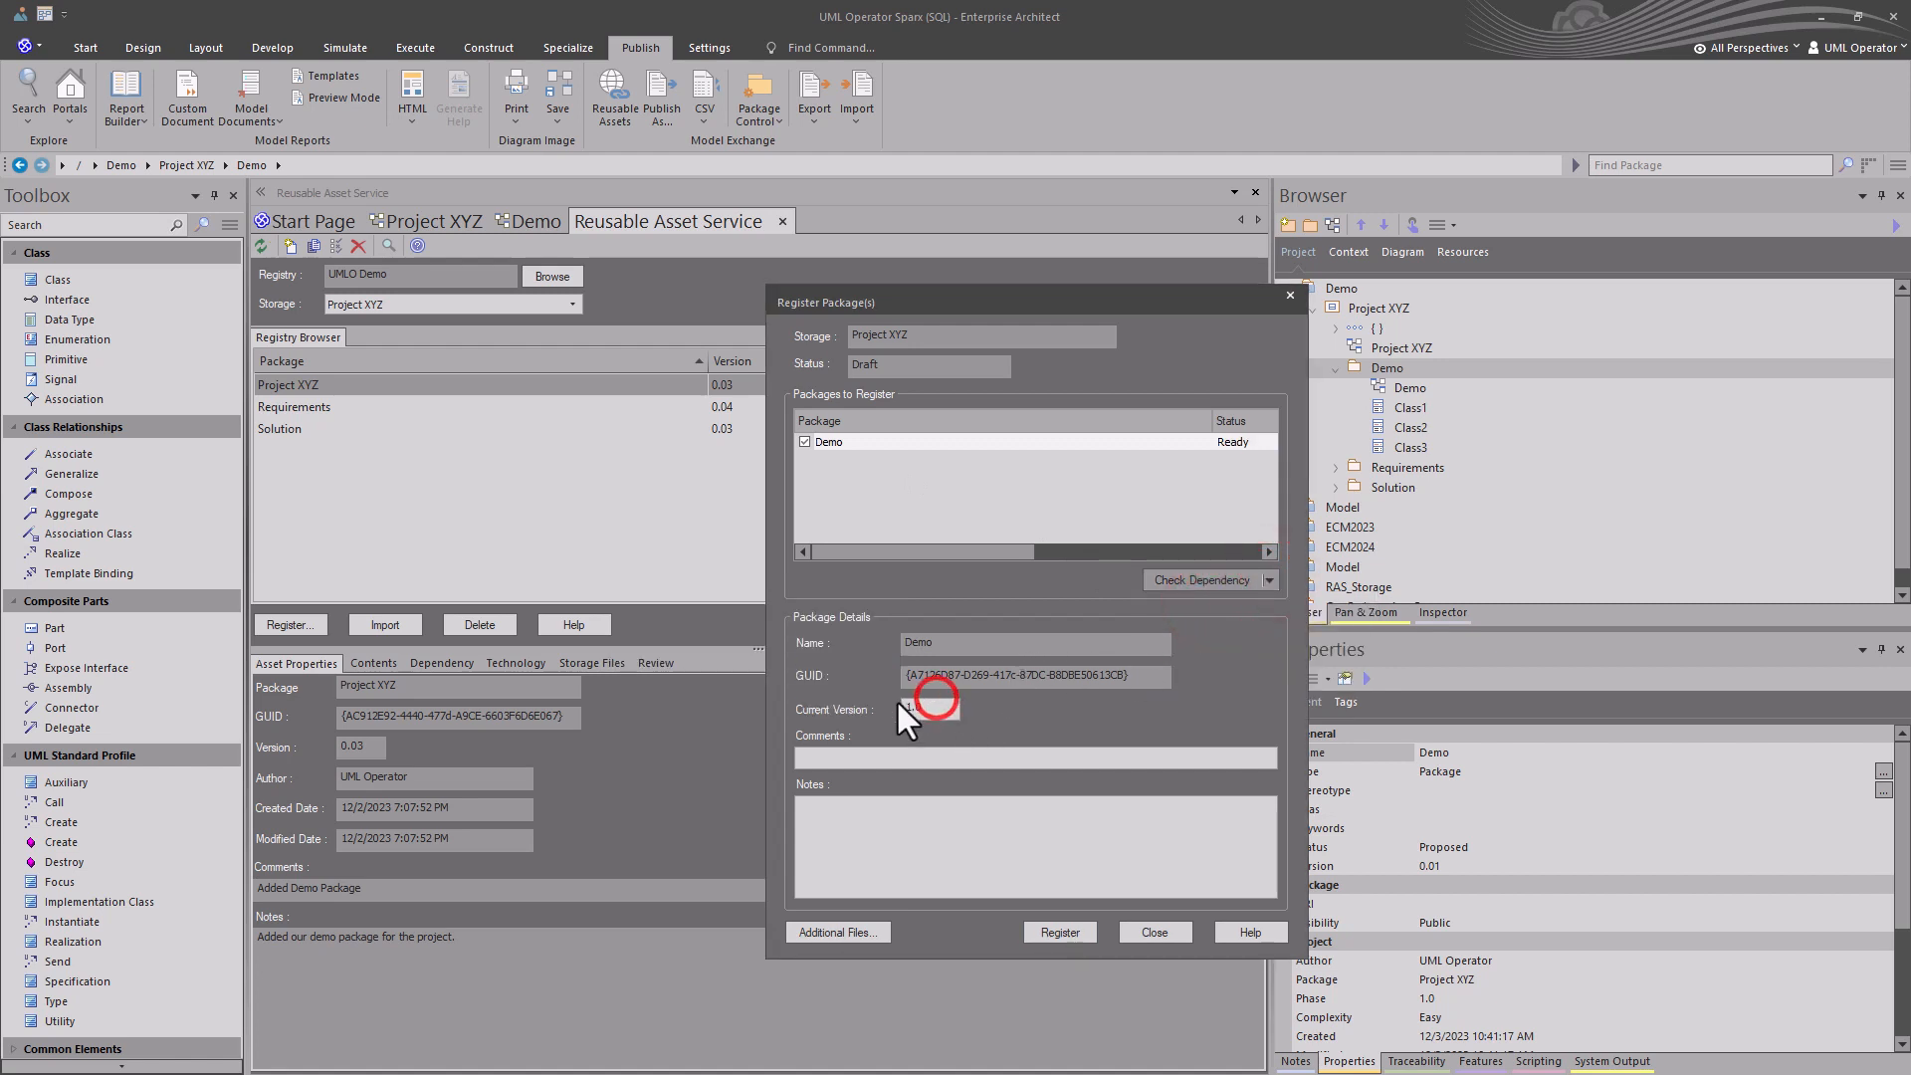
pyautogui.doubleClick(932, 707)
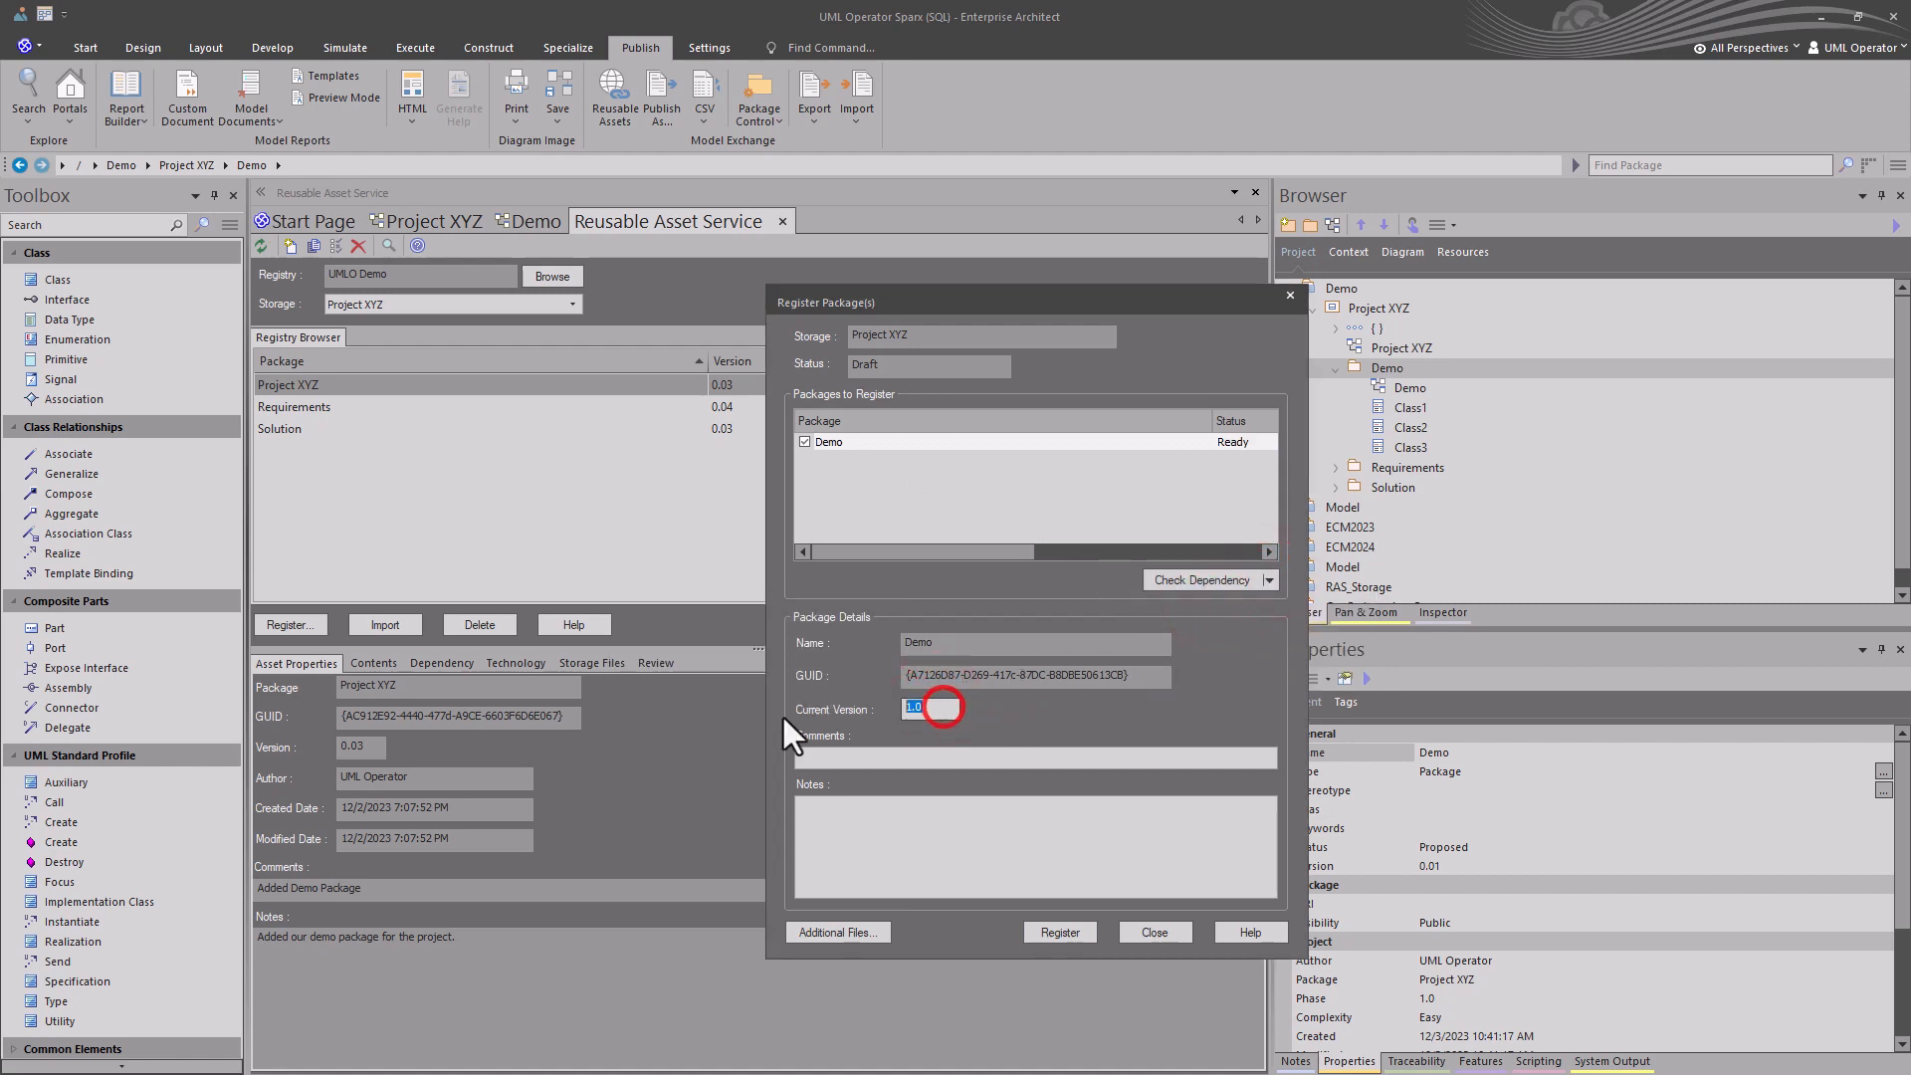
pyautogui.write('0.01')
pyautogui.press('Tab')
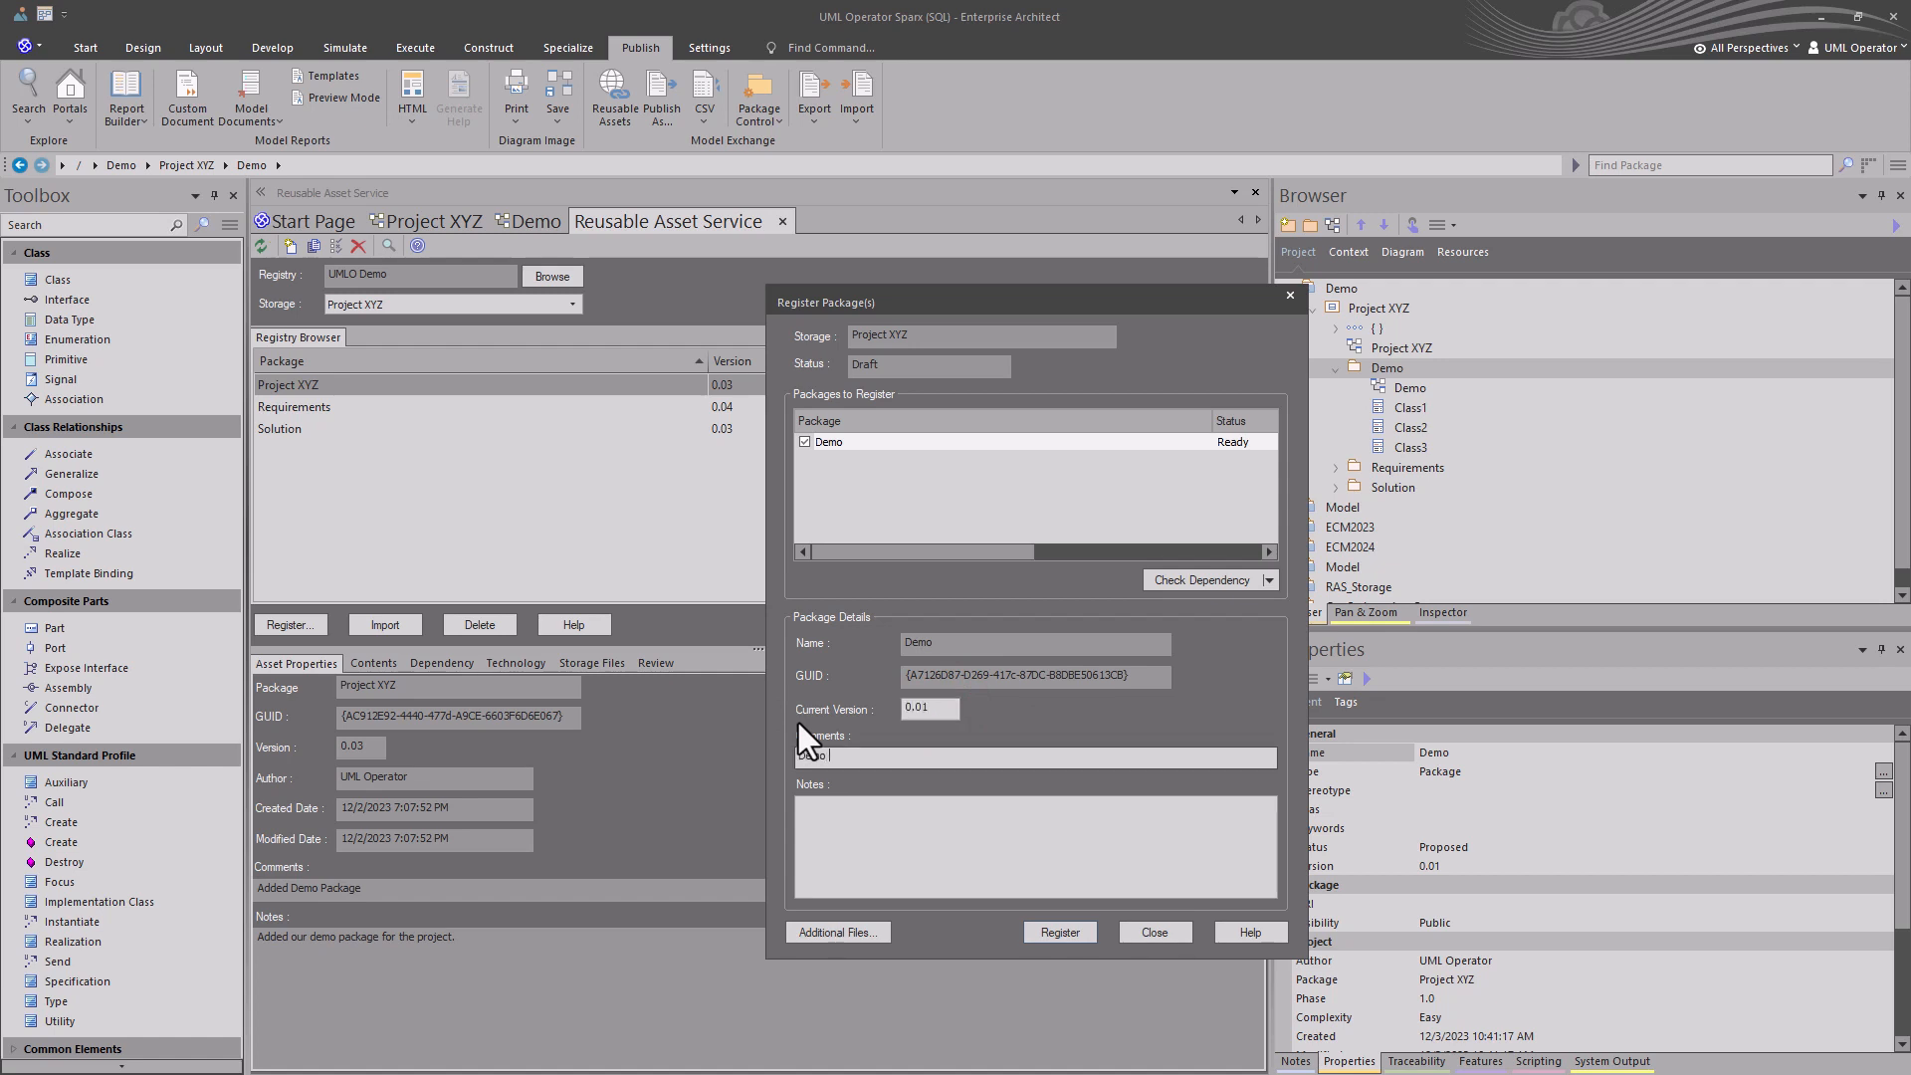
pyautogui.write('Demo Baseline vs RAS')
pyautogui.moveTo(925, 756); pyautogui.dragTo(738, 766)
pyautogui.hotkey('ctrl', 'c')
pyautogui.click(901, 841)
pyautogui.hotkey('ctrl', 'v')
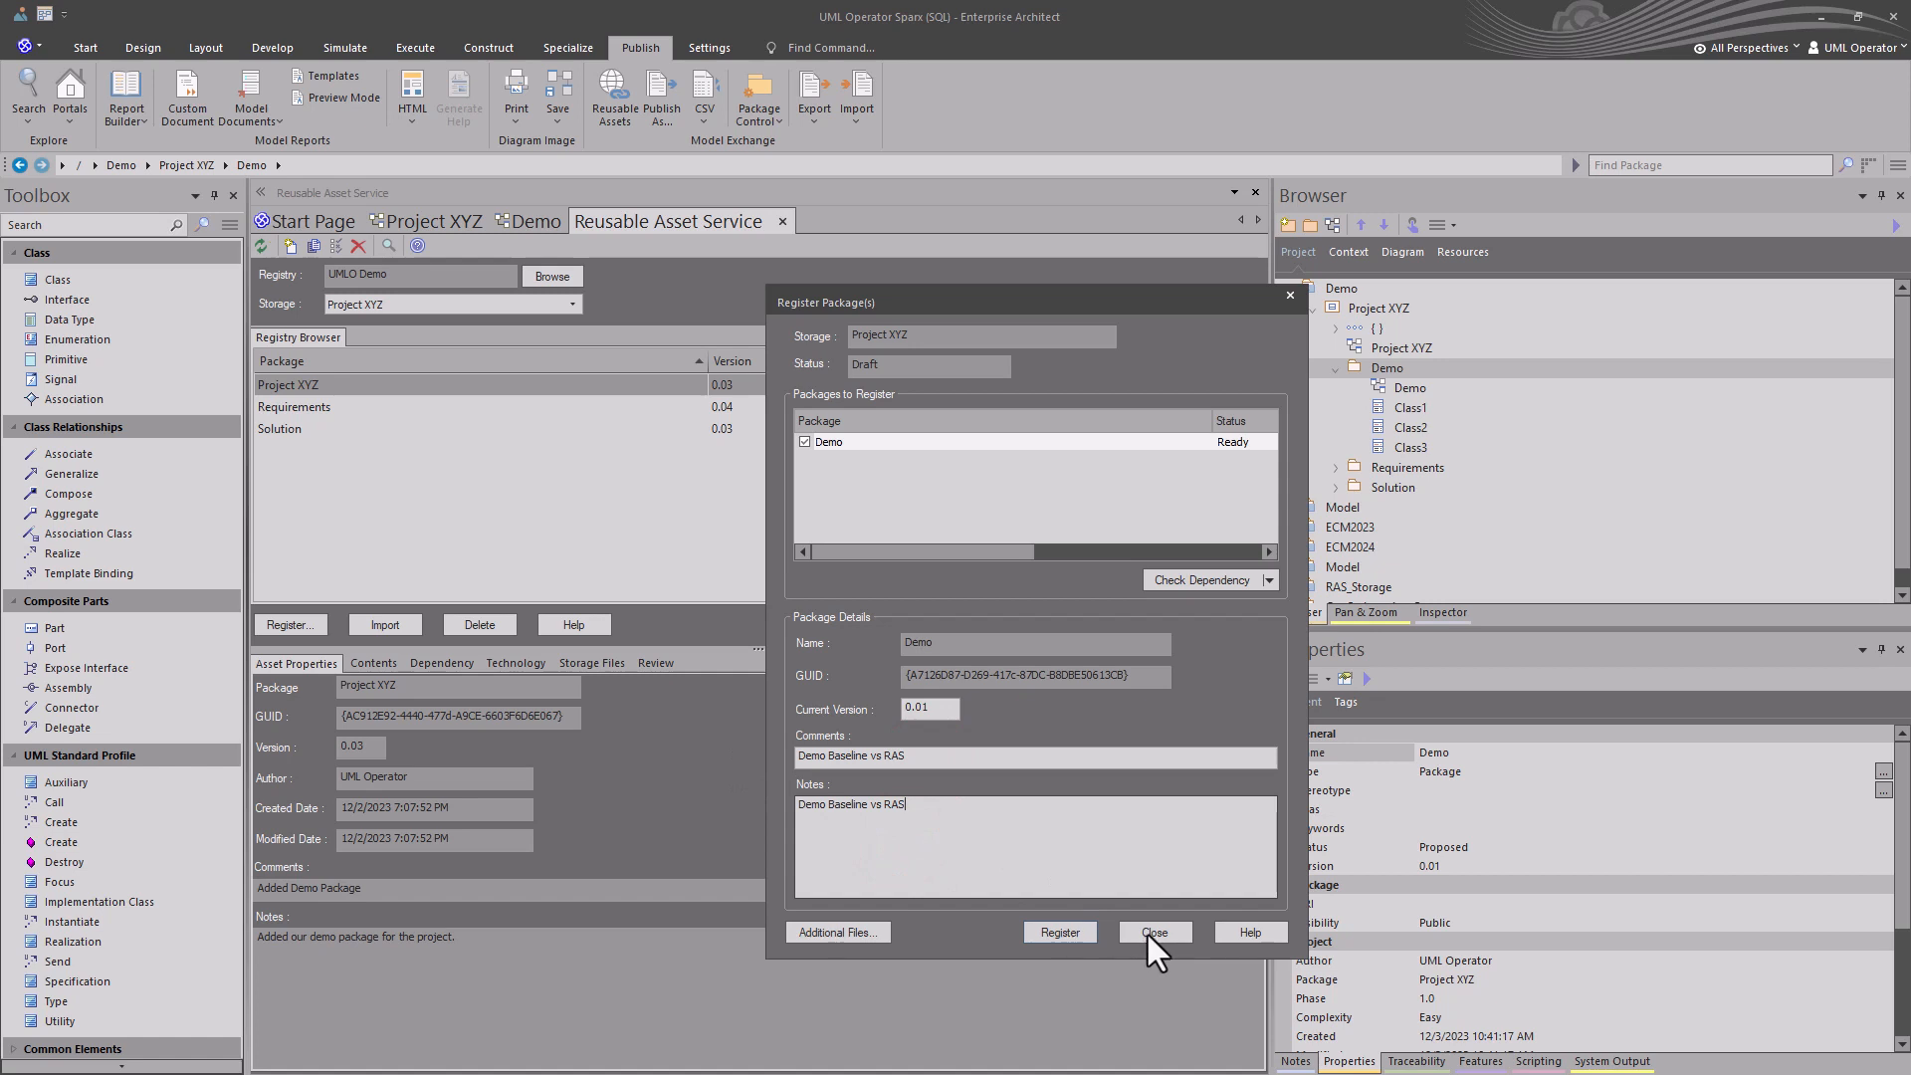
# Register the Demo package in the registry, confirm the registration and close the registration dialog.
pyautogui.click(1059, 931)
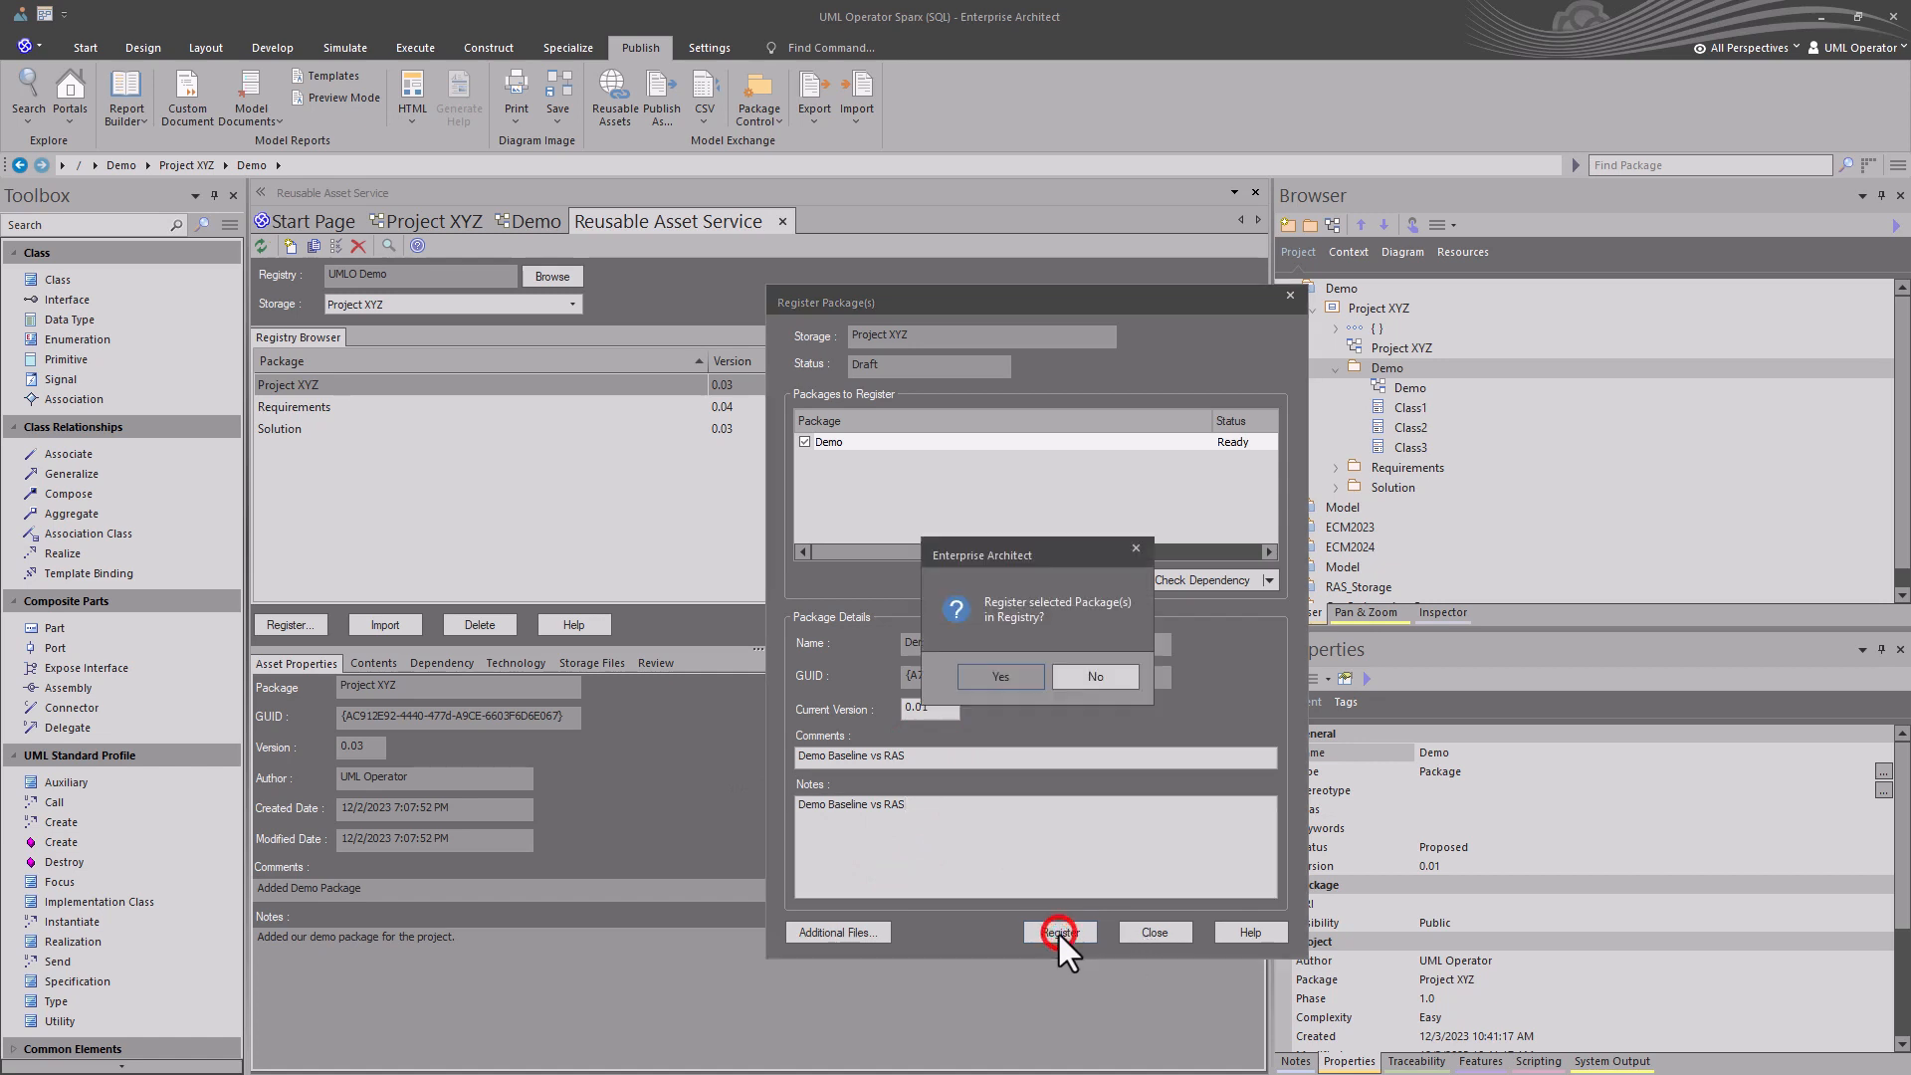
pyautogui.click(1006, 676)
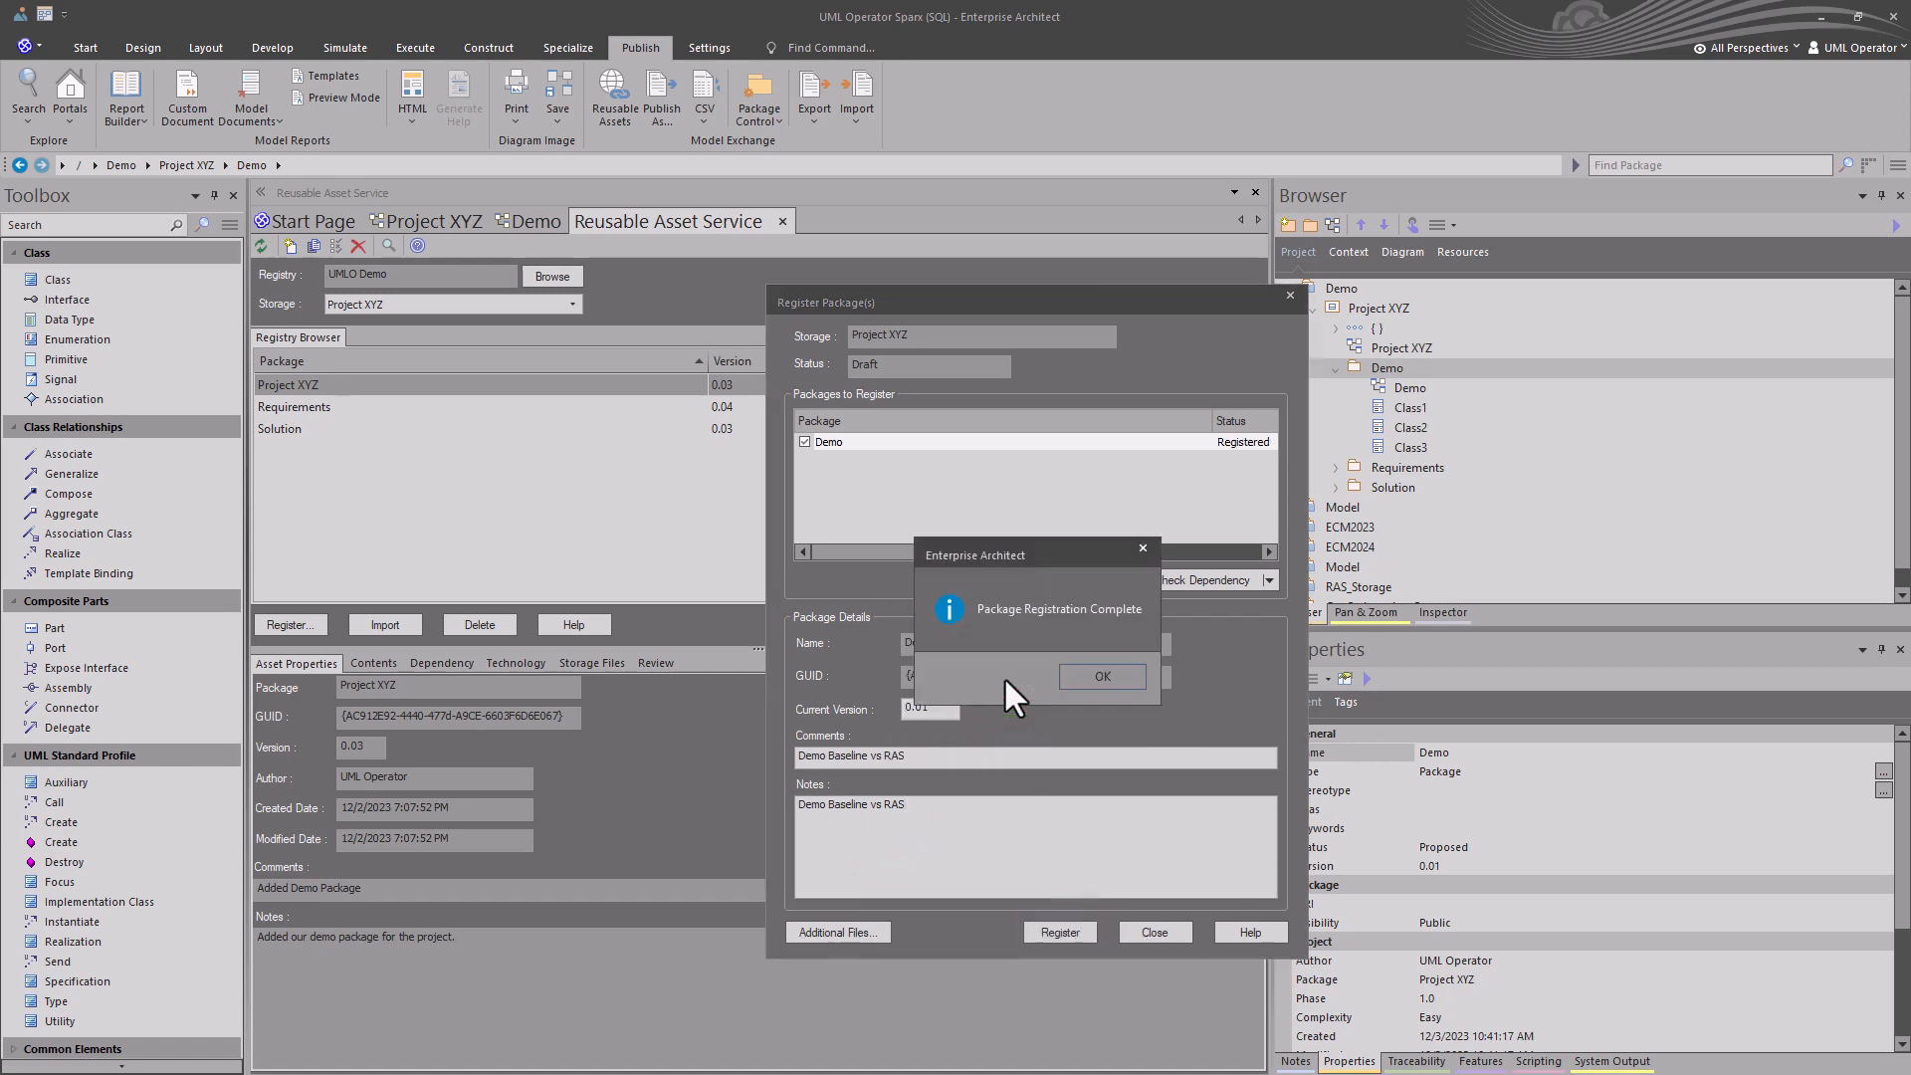
pyautogui.click(1098, 677)
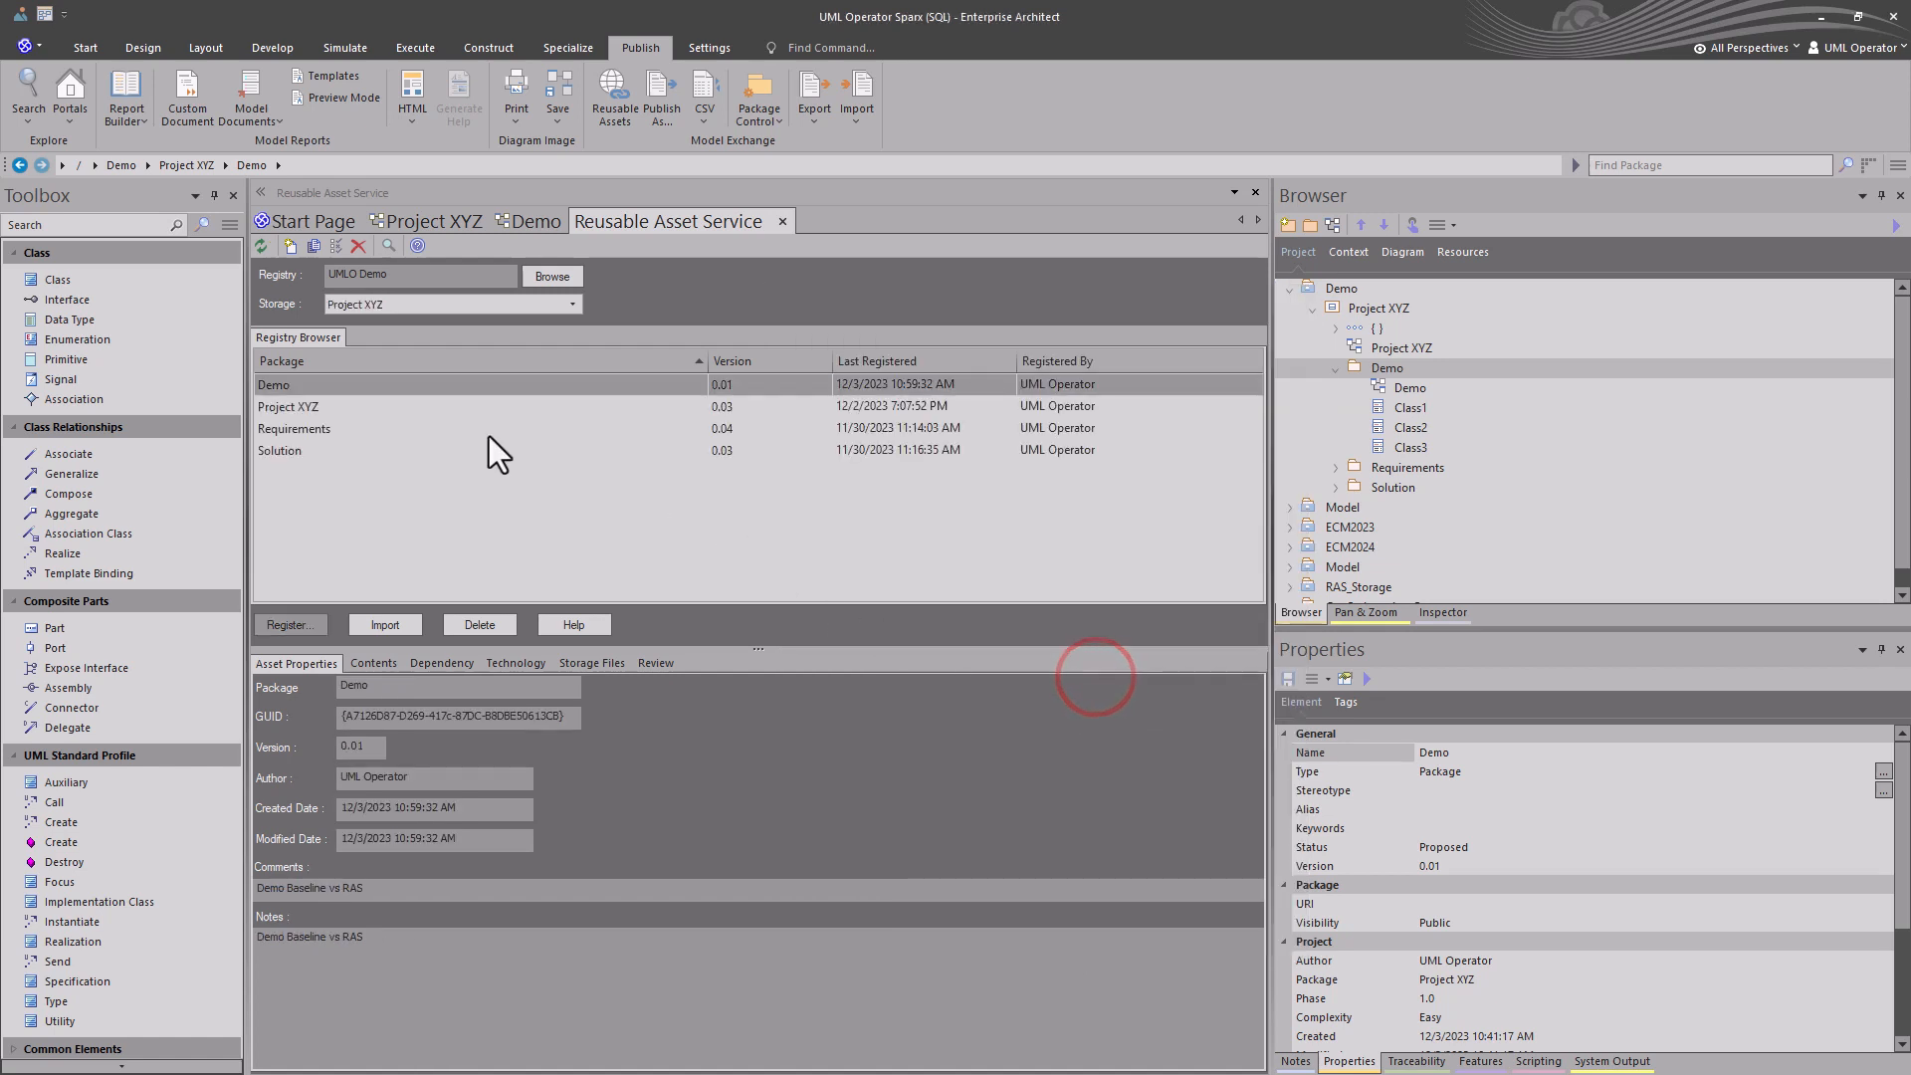
# View the contents of the registered Demo package, preview its Demo diagram image and close the preview.
pyautogui.click(290, 383)
pyautogui.click(368, 664)
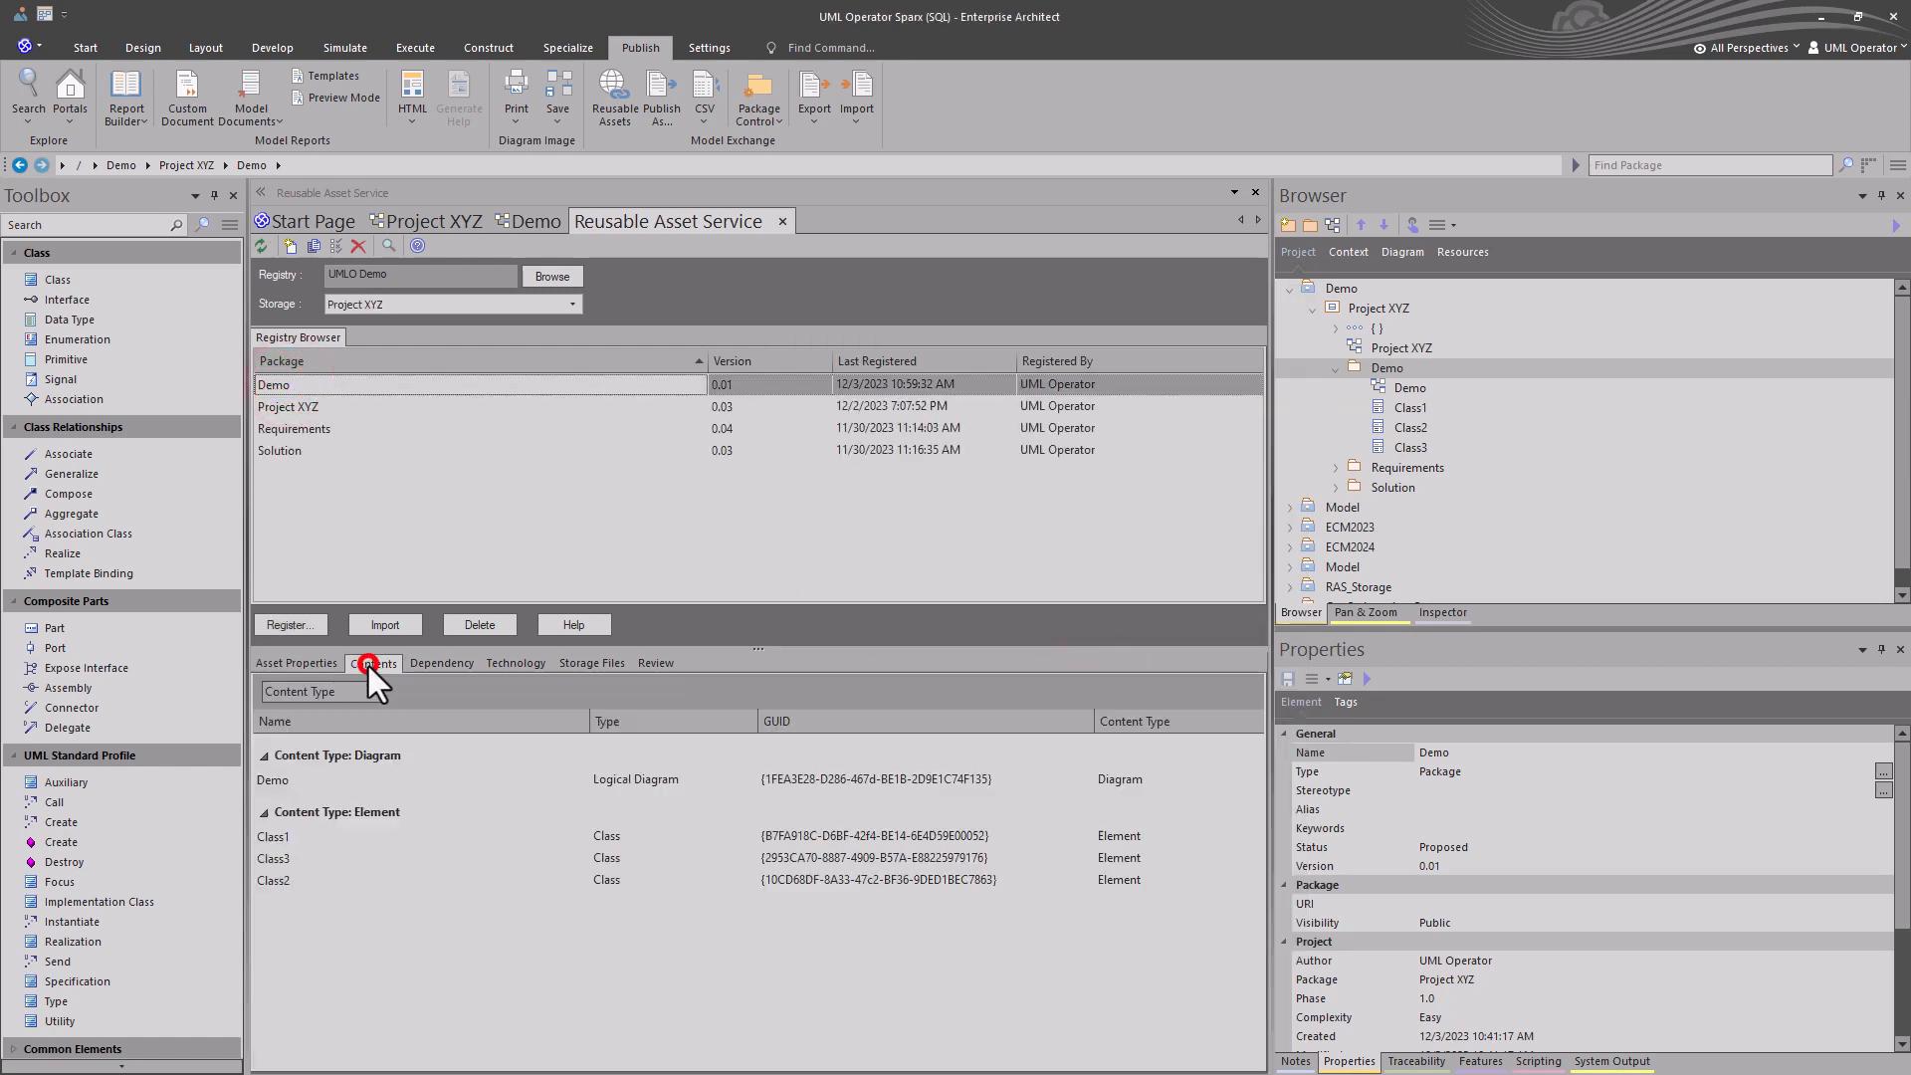
pyautogui.doubleClick(273, 781)
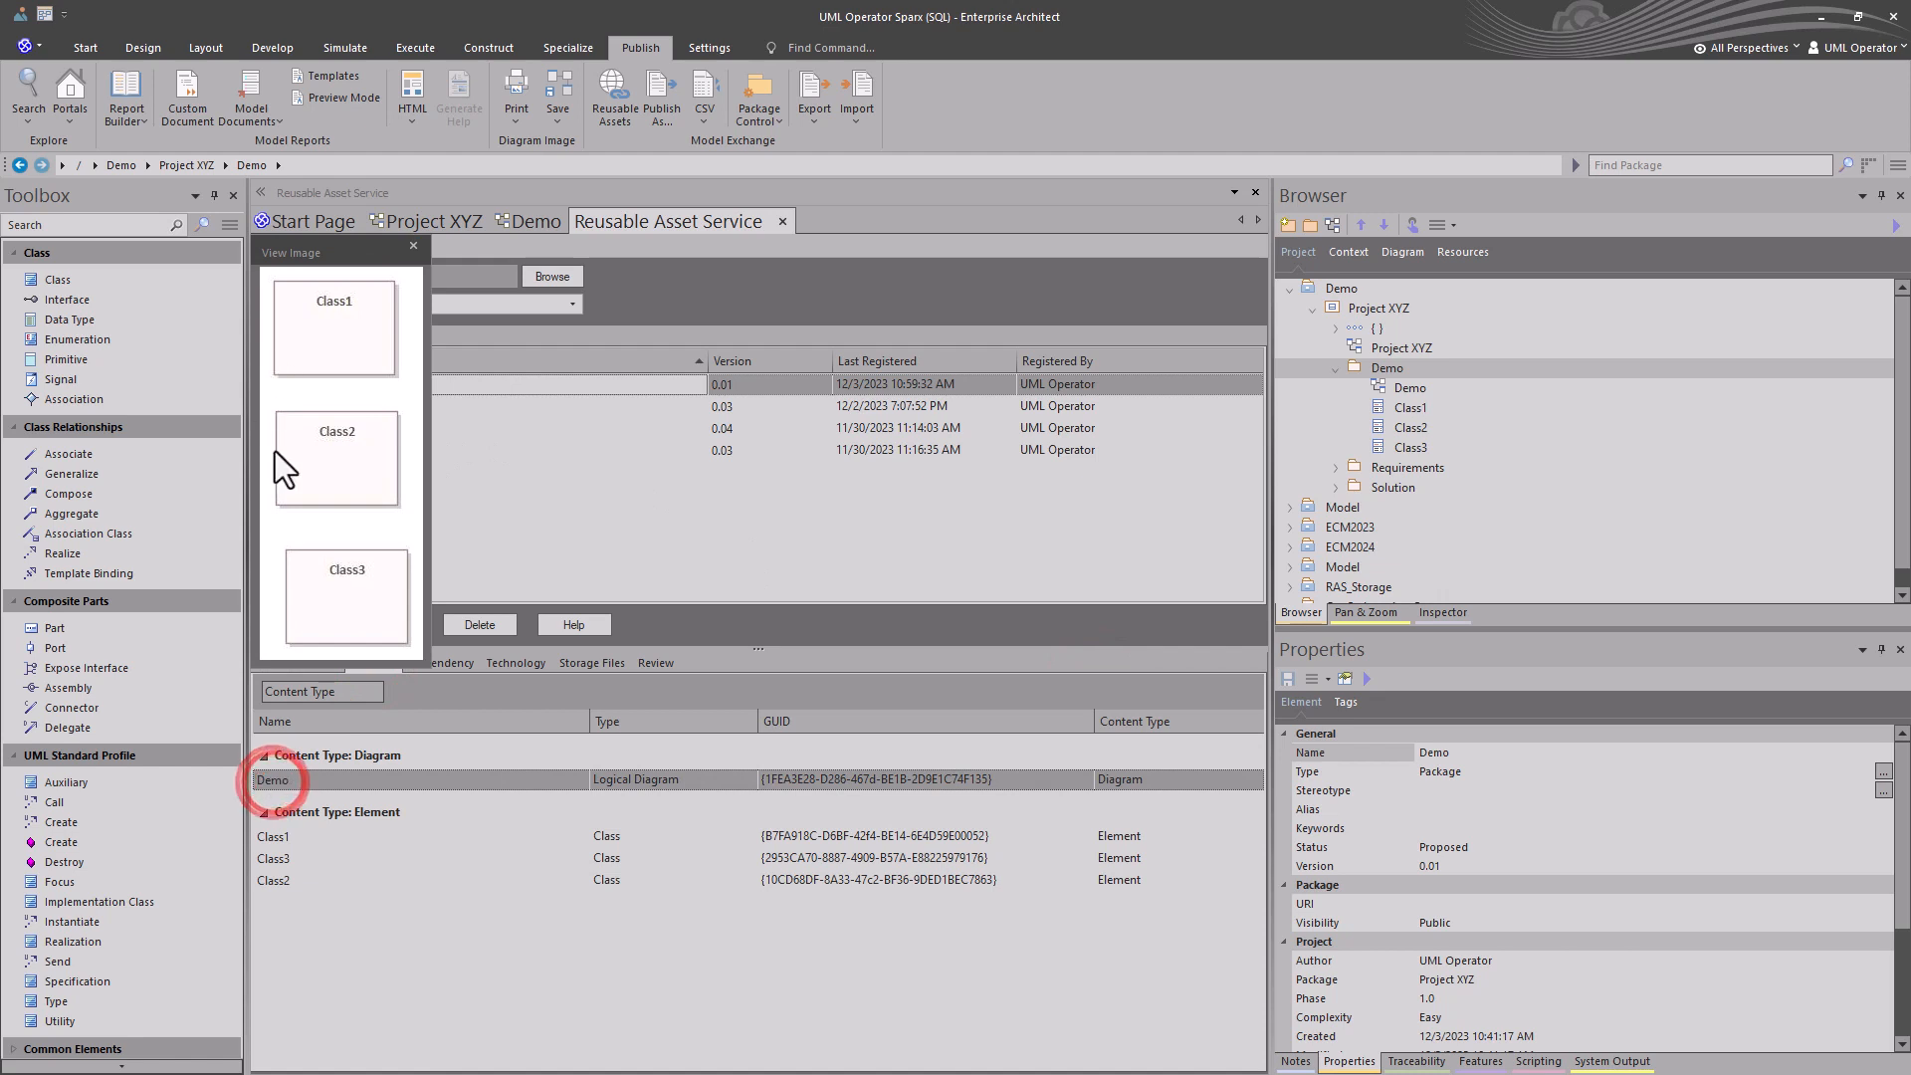
pyautogui.click(412, 248)
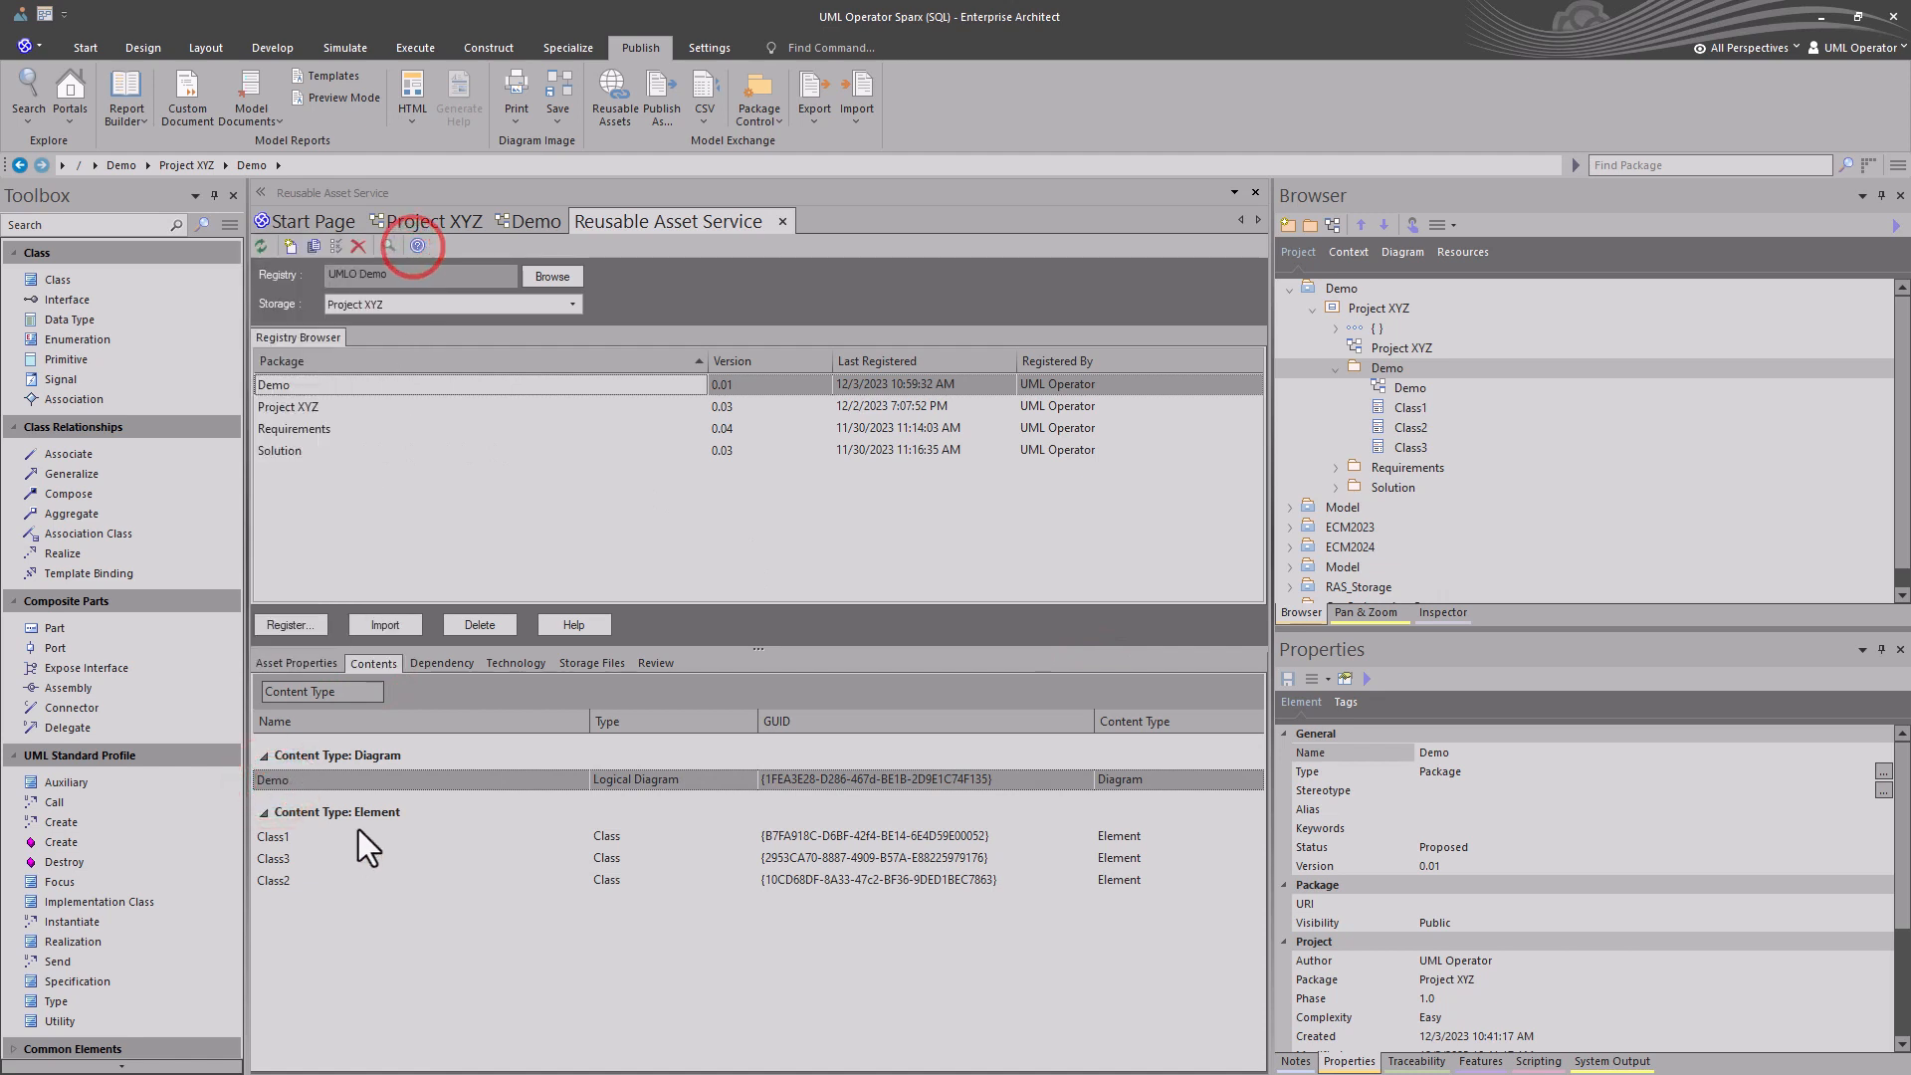
# Examine the GUIDs and content types of the Demo diagram and of Class1, Class2 and Class3 in the registered package.
pyautogui.click(305, 836)
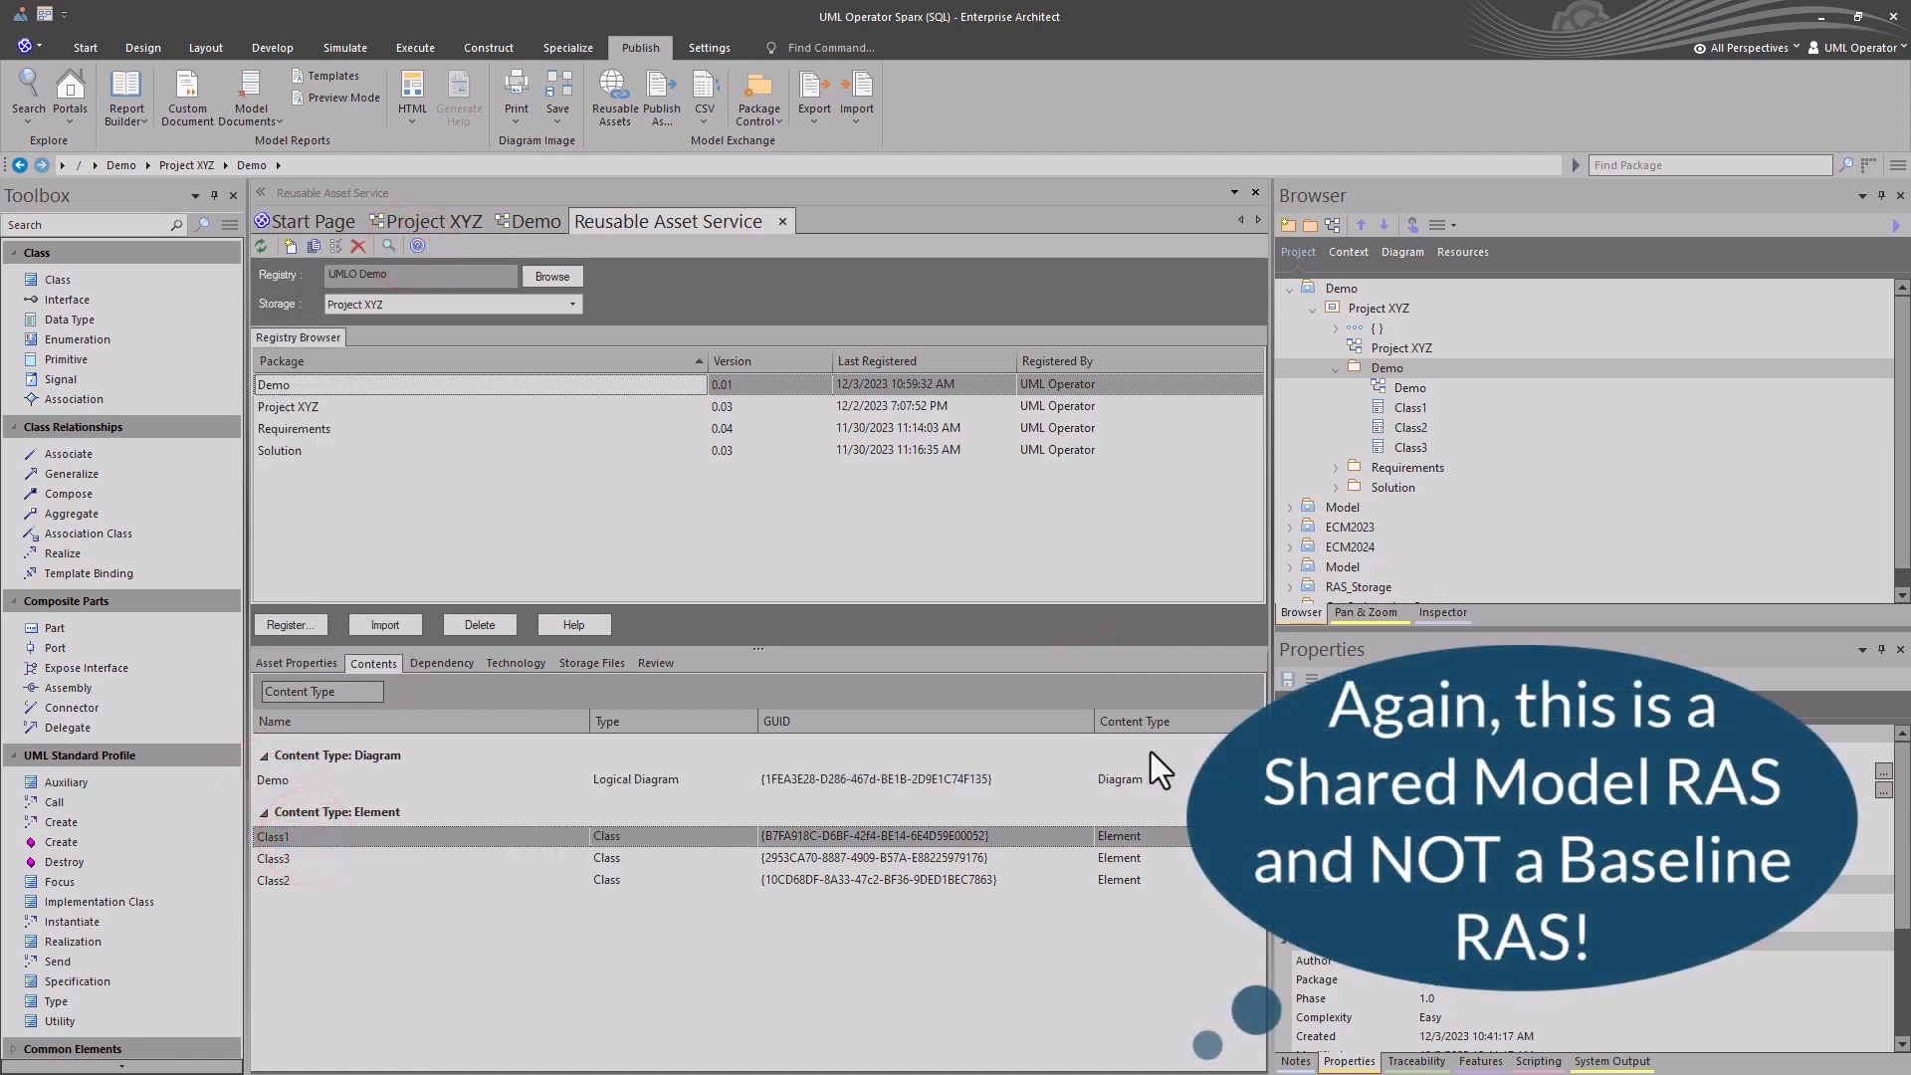
pyautogui.click(1127, 780)
pyautogui.click(282, 838)
pyautogui.click(274, 859)
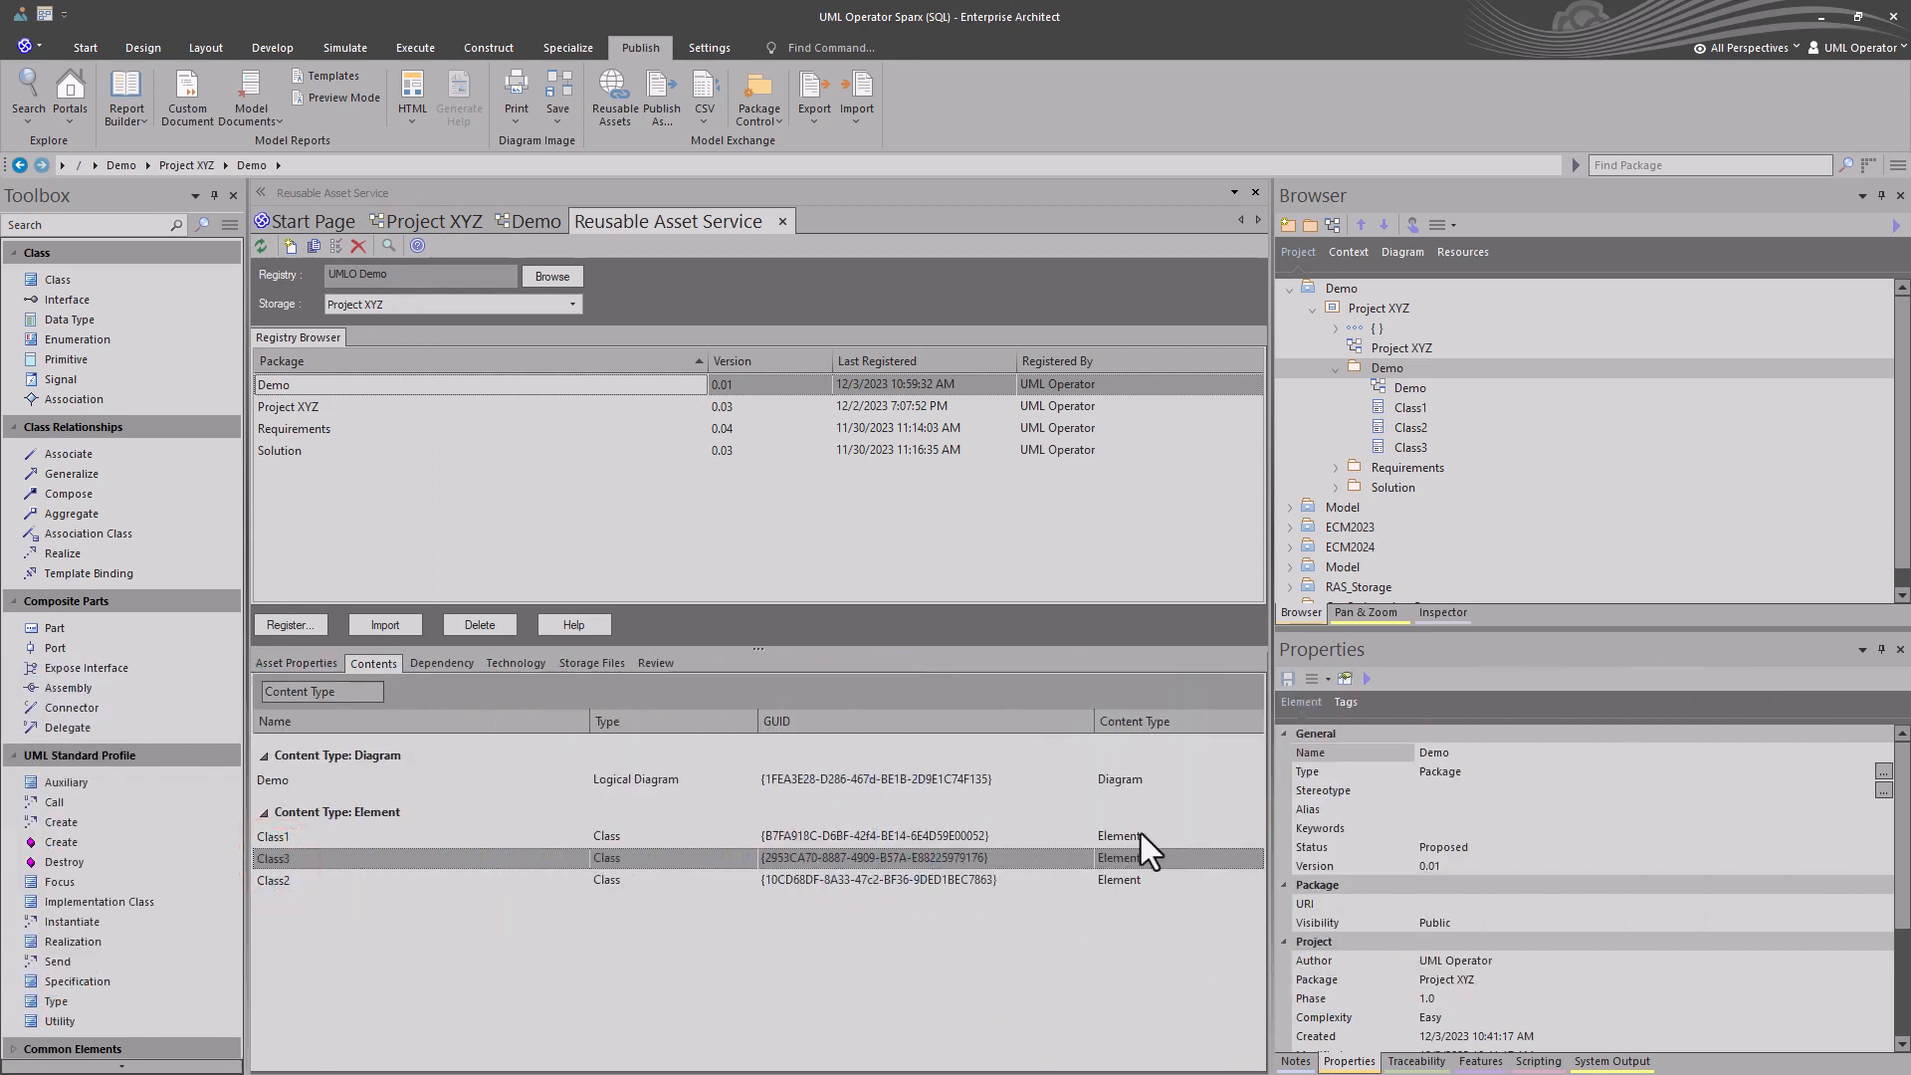
pyautogui.click(1137, 837)
pyautogui.click(1139, 859)
pyautogui.click(1126, 877)
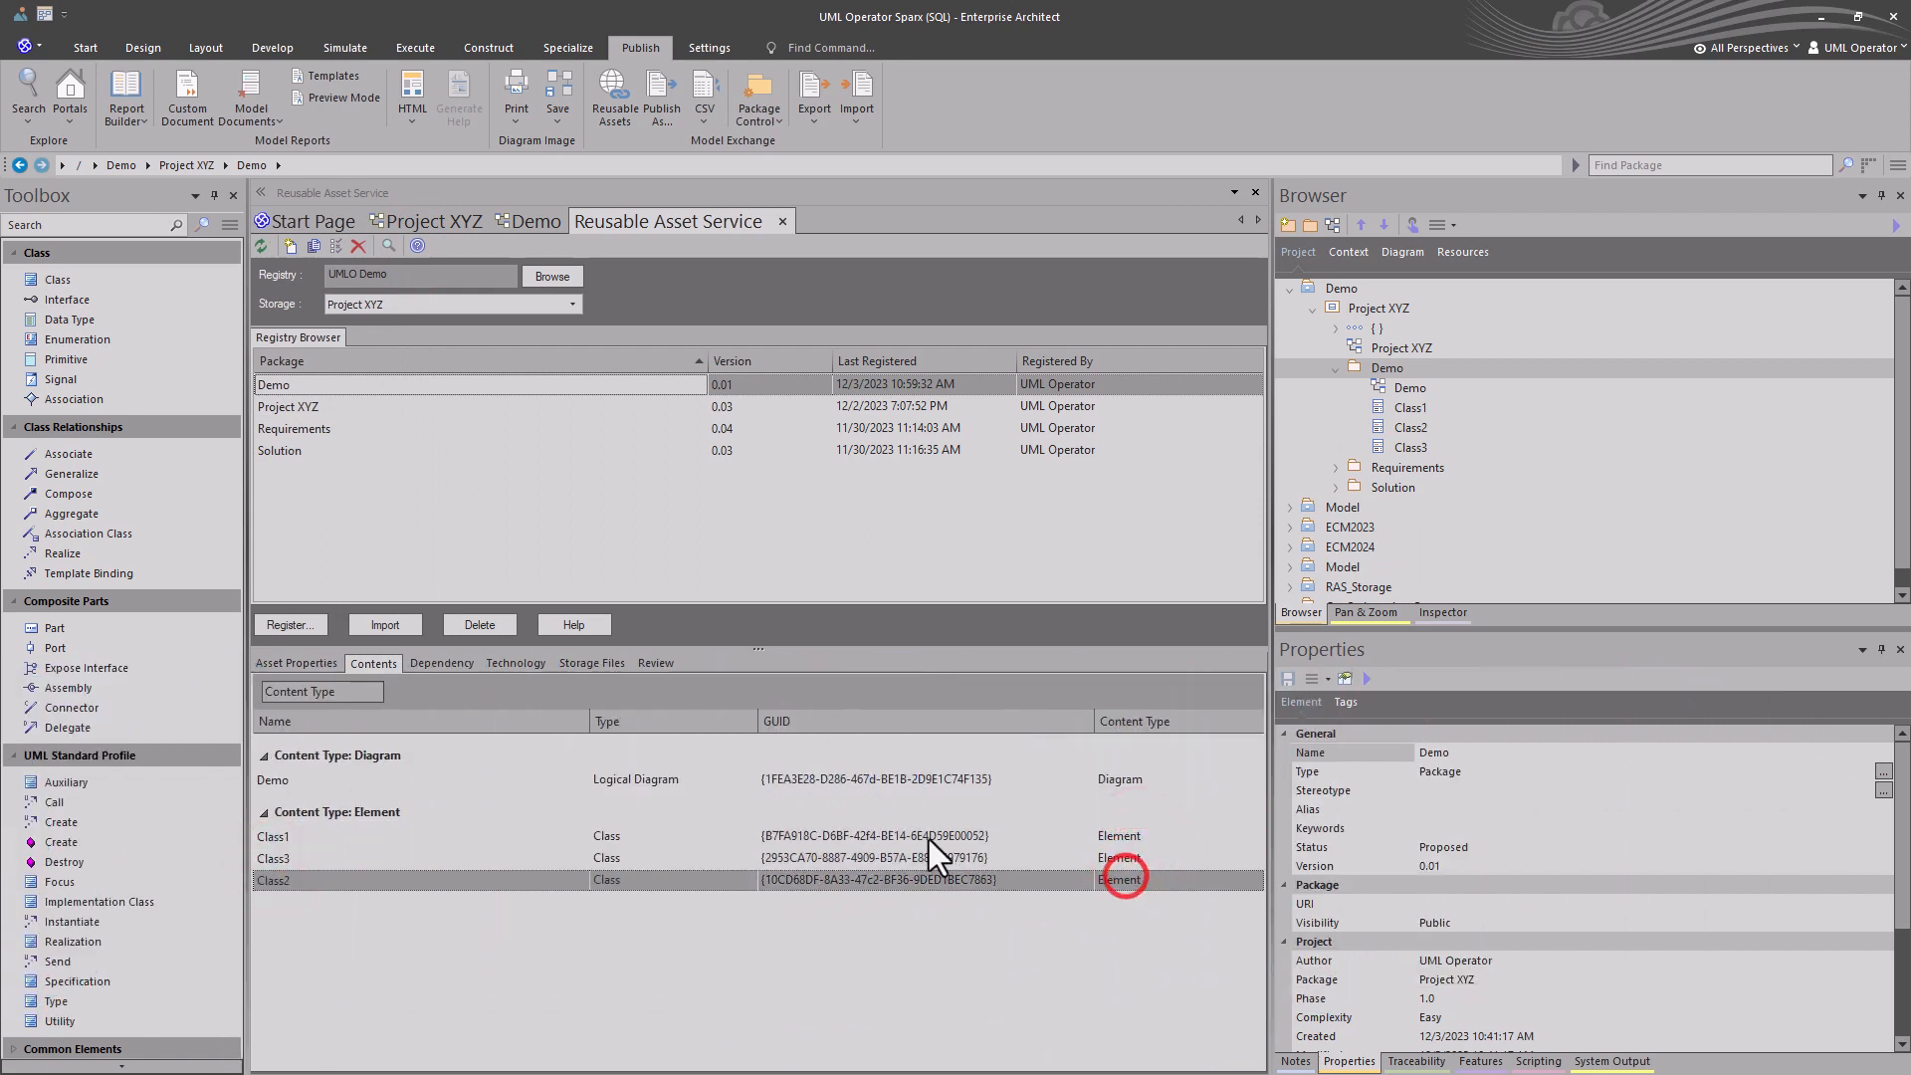
pyautogui.click(929, 839)
pyautogui.click(912, 856)
pyautogui.click(911, 878)
pyautogui.click(898, 779)
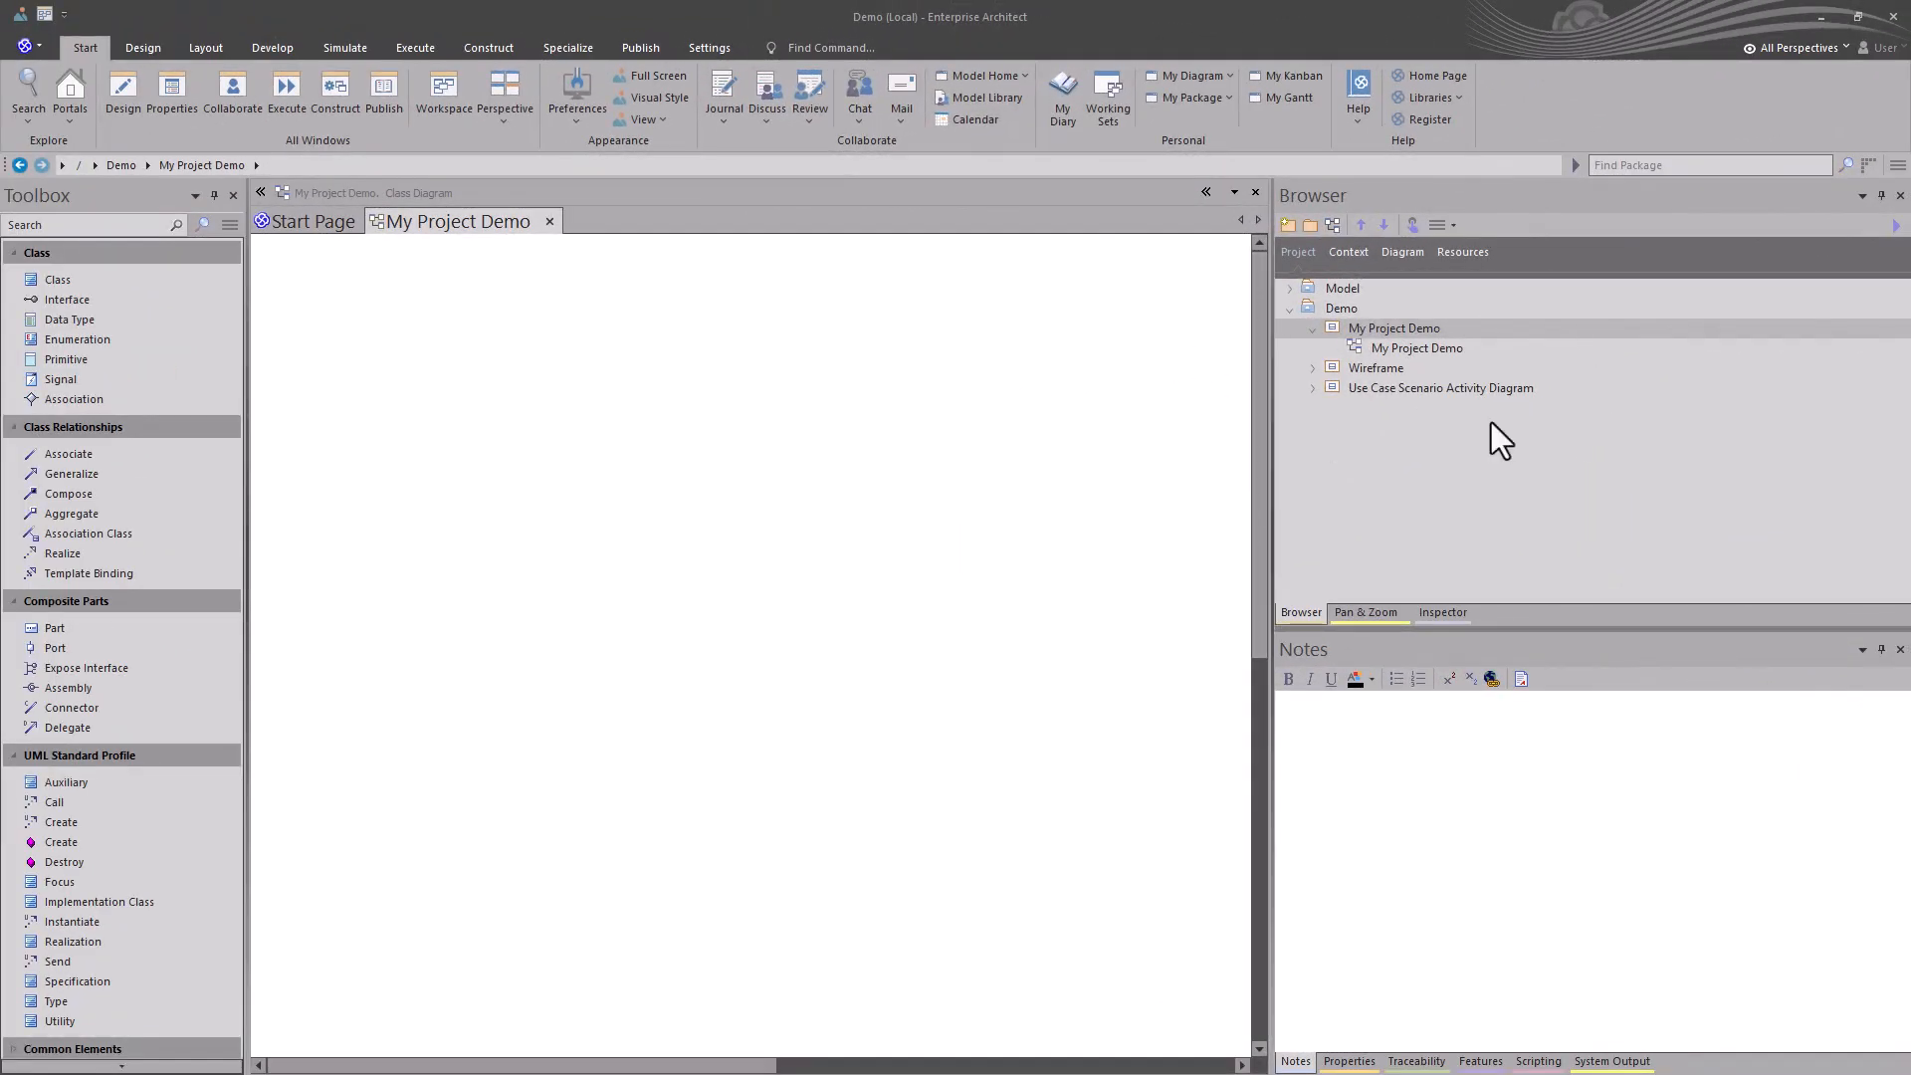
# Open the Reusable Asset Service for the My Project Demo package, connect to the UMLO Demo registry and choose the Project XYZ storage.
pyautogui.click(1377, 328)
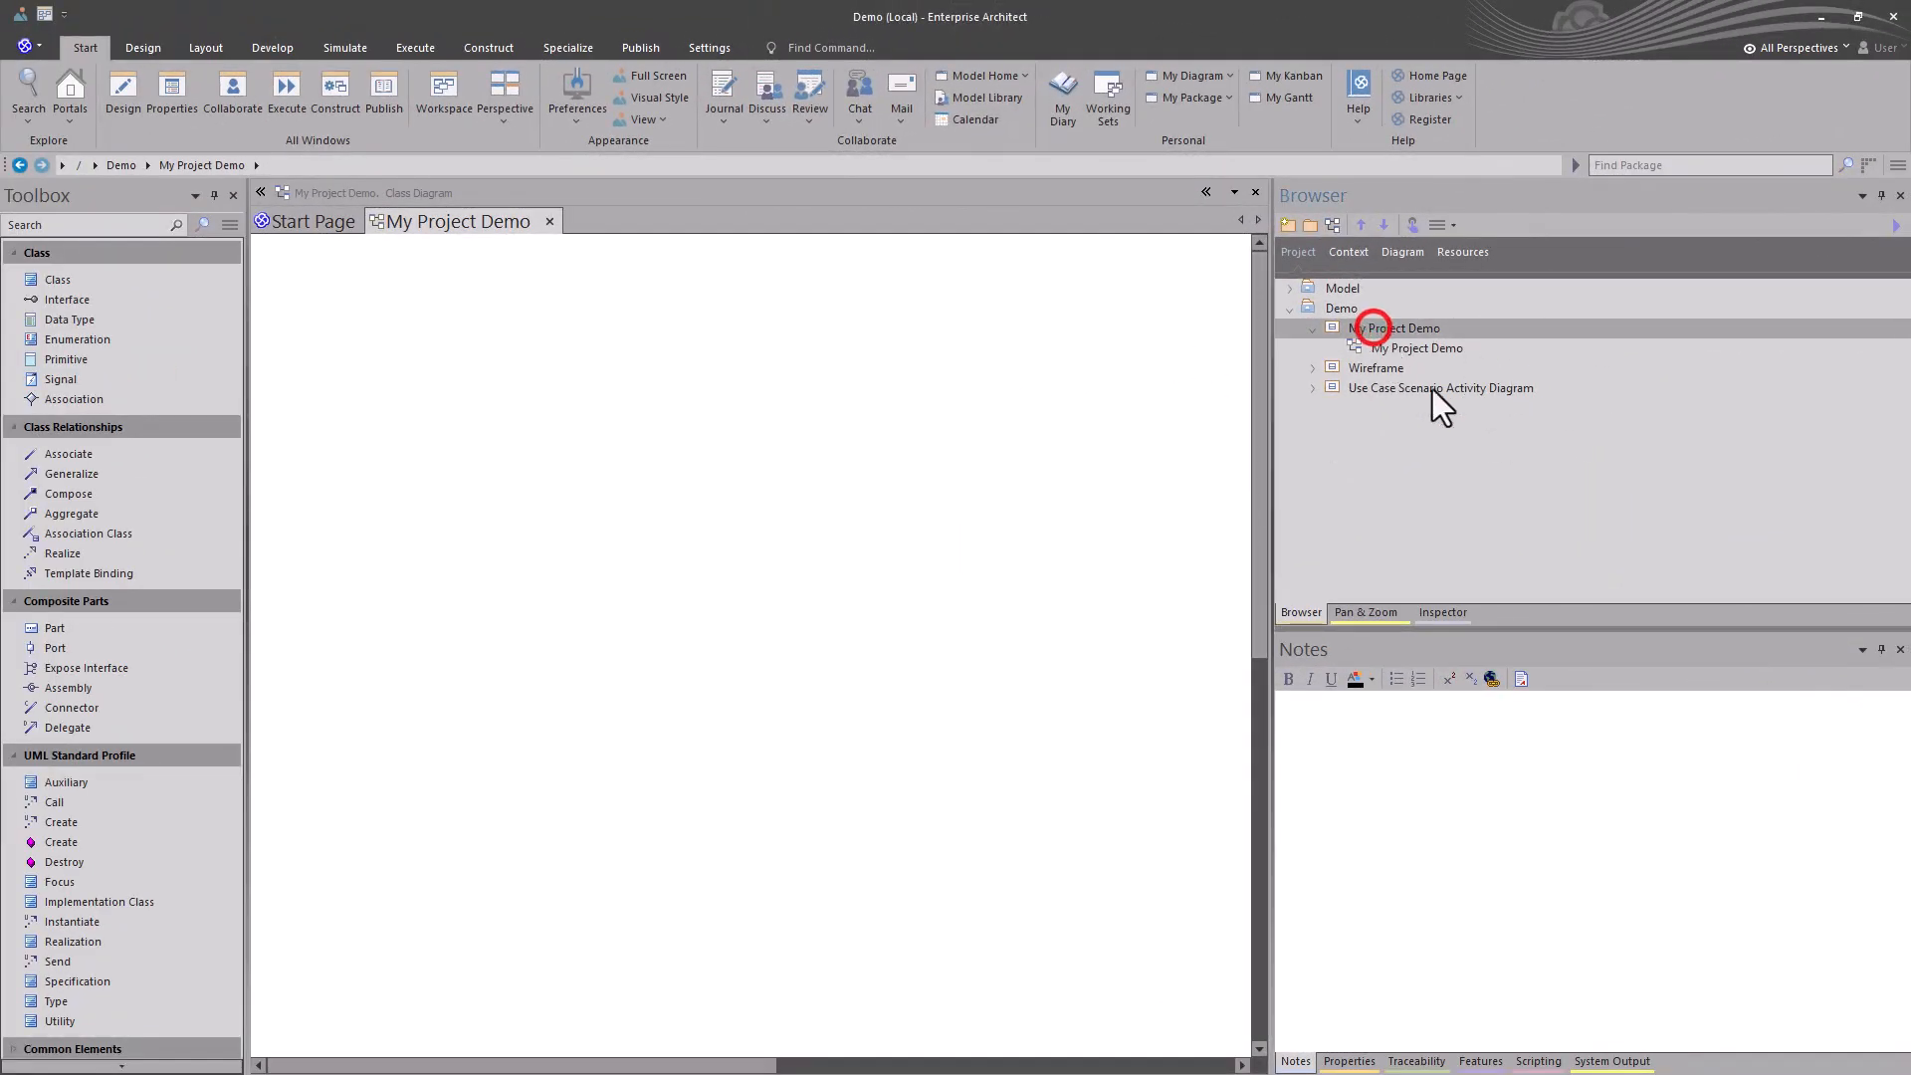
pyautogui.click(641, 49)
pyautogui.click(613, 104)
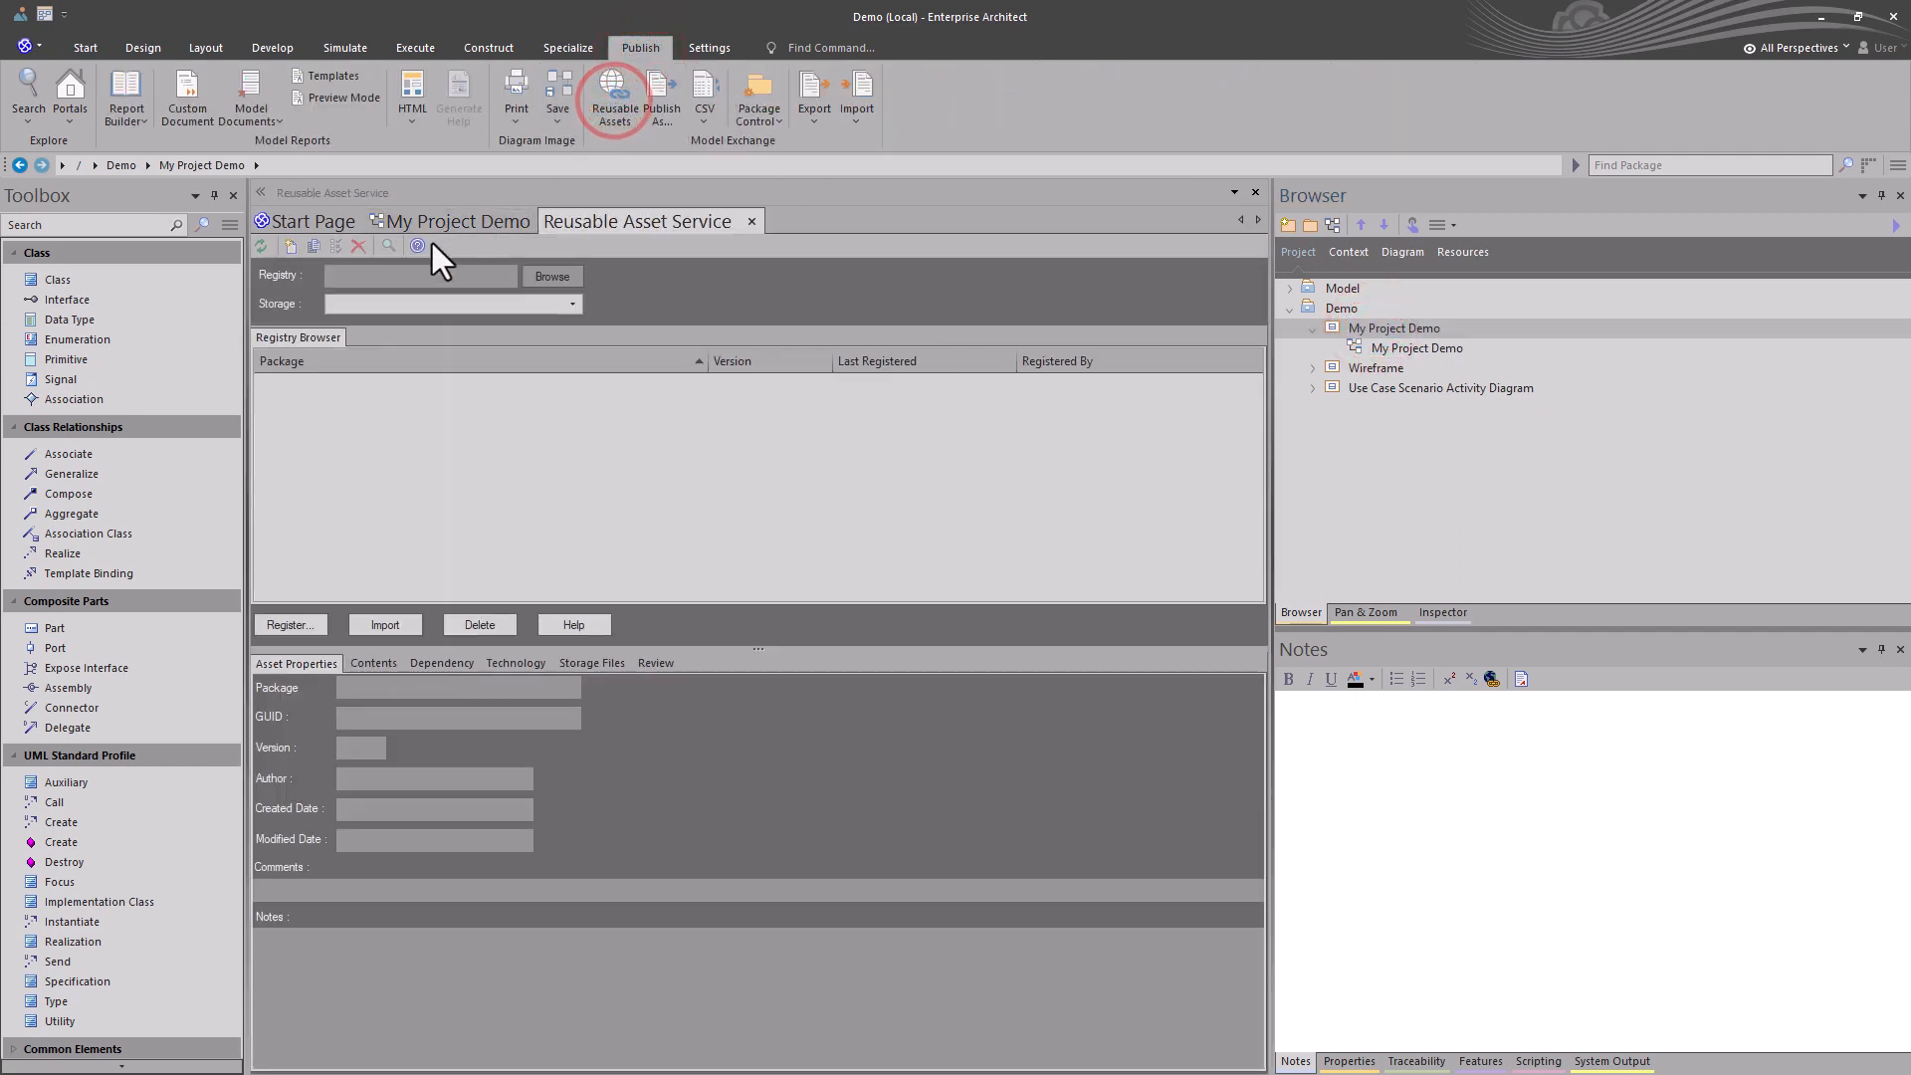
pyautogui.click(537, 274)
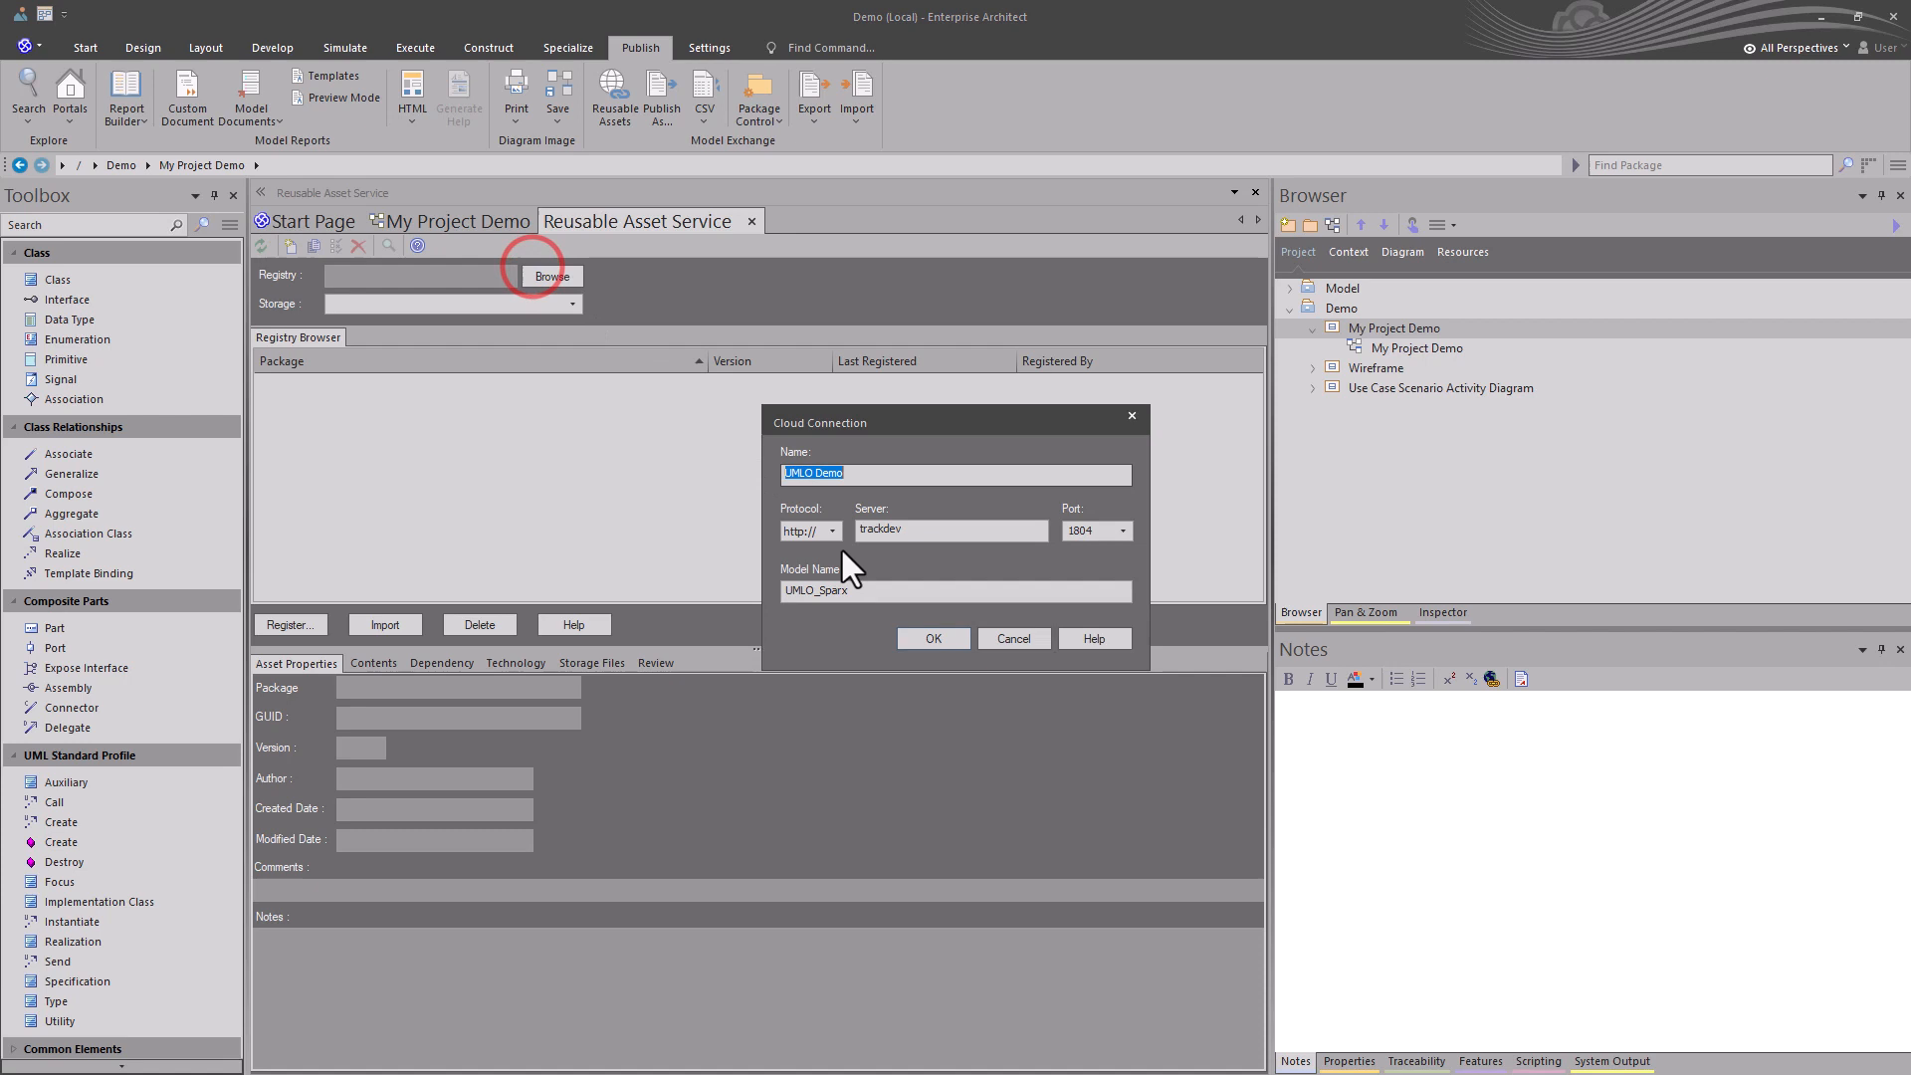
pyautogui.click(933, 636)
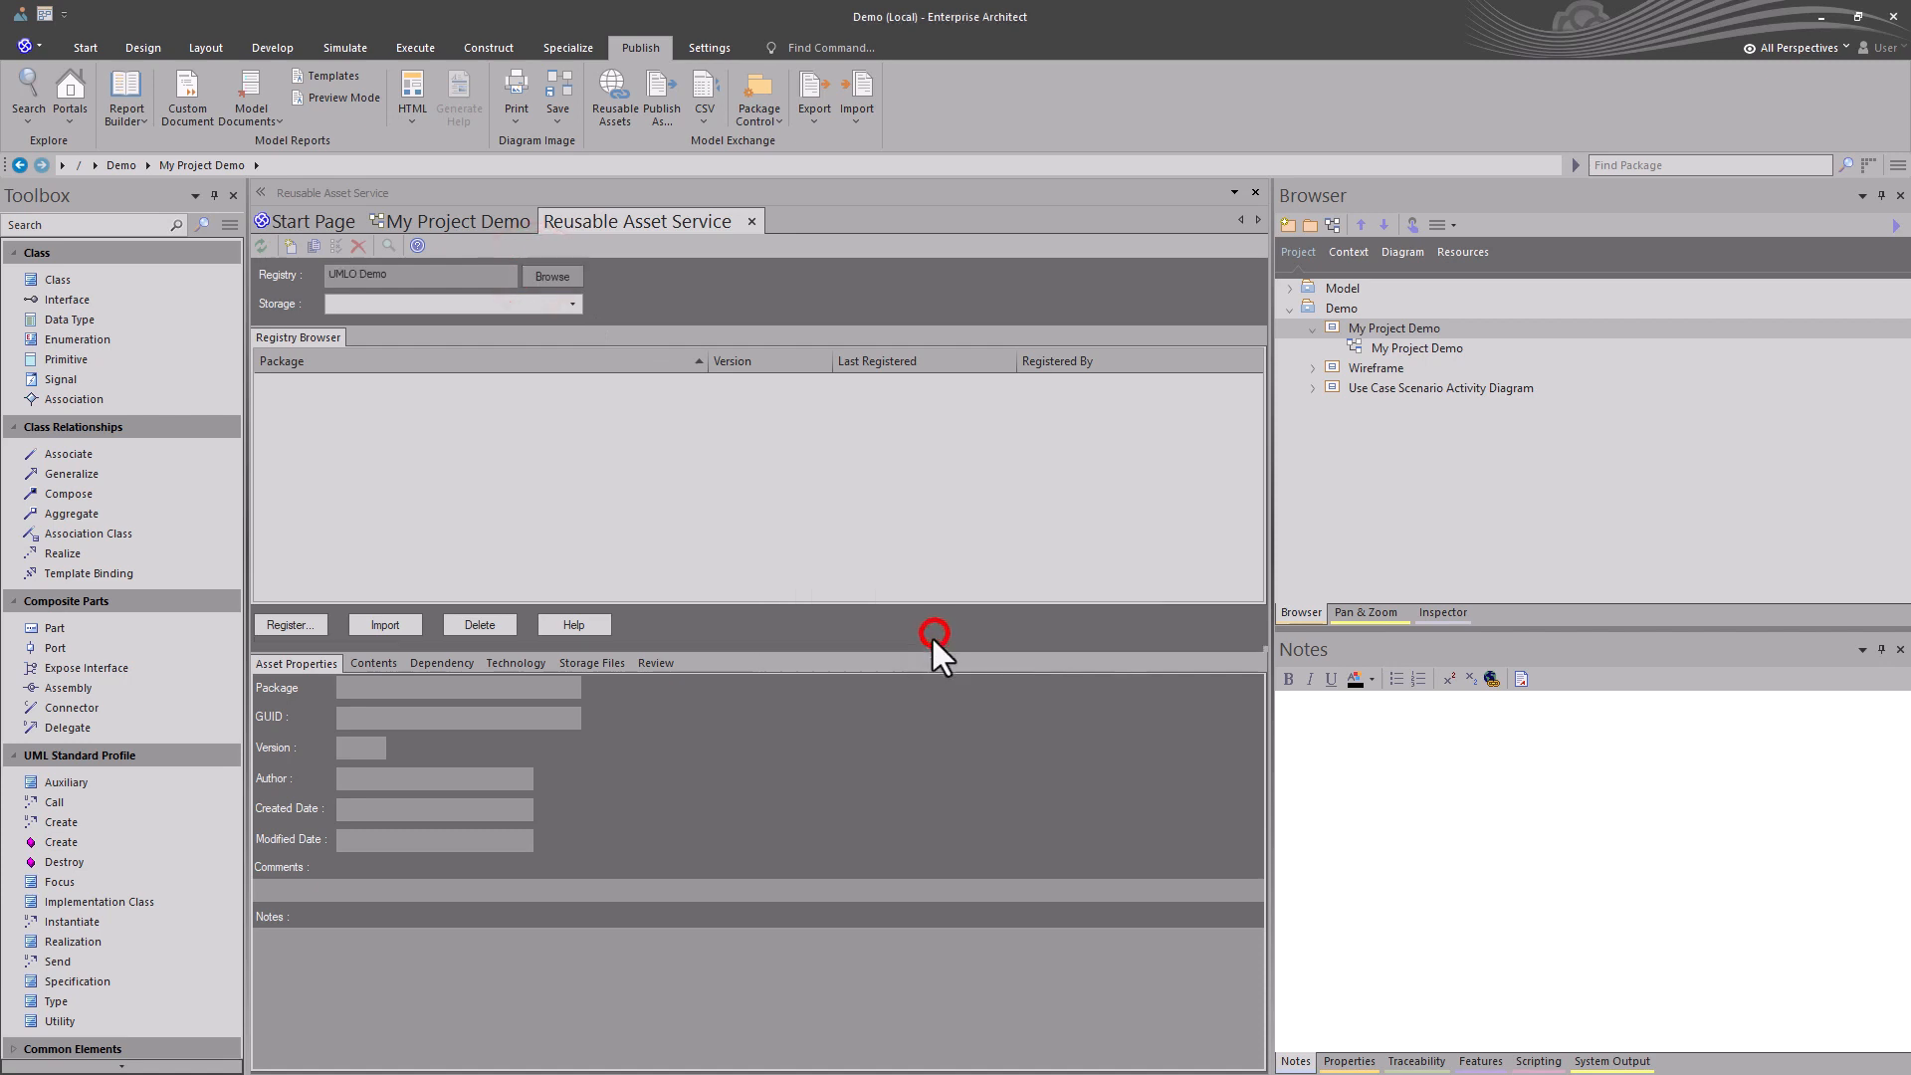
pyautogui.click(571, 303)
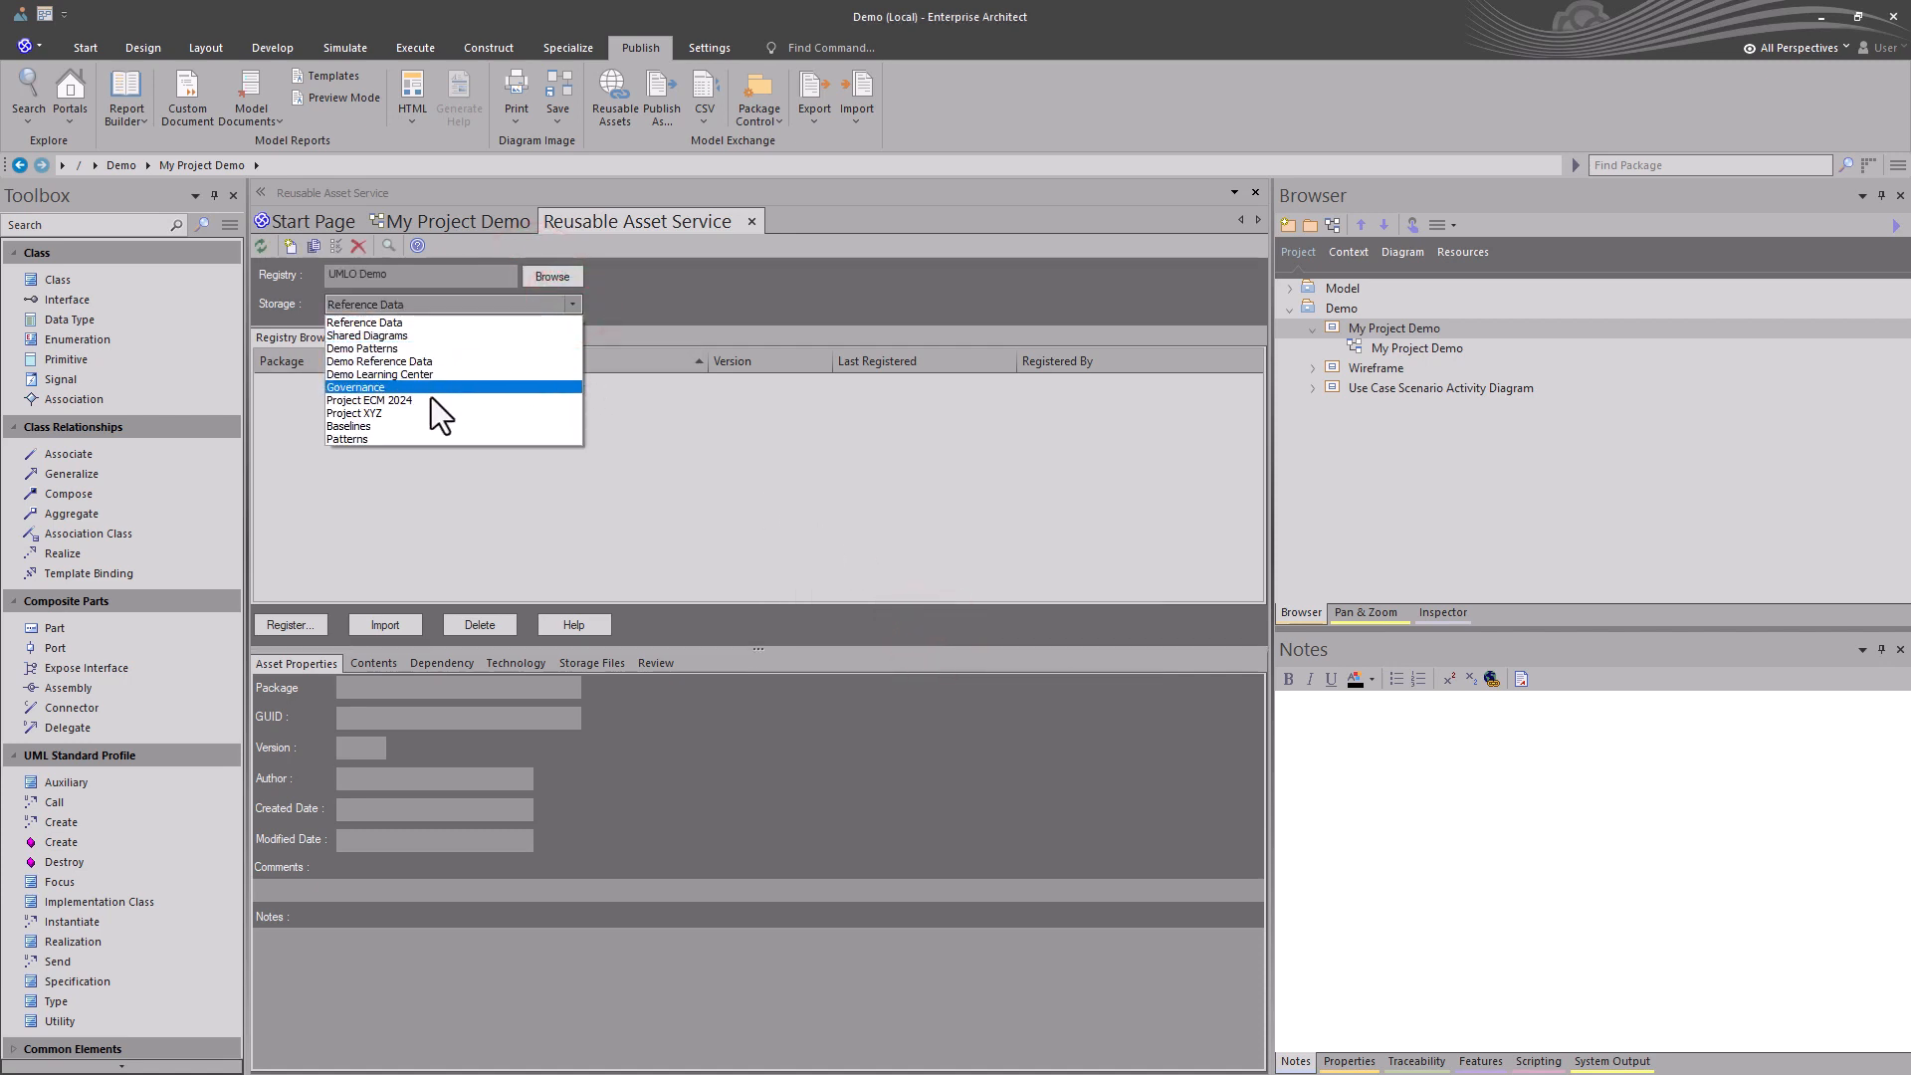
pyautogui.click(410, 411)
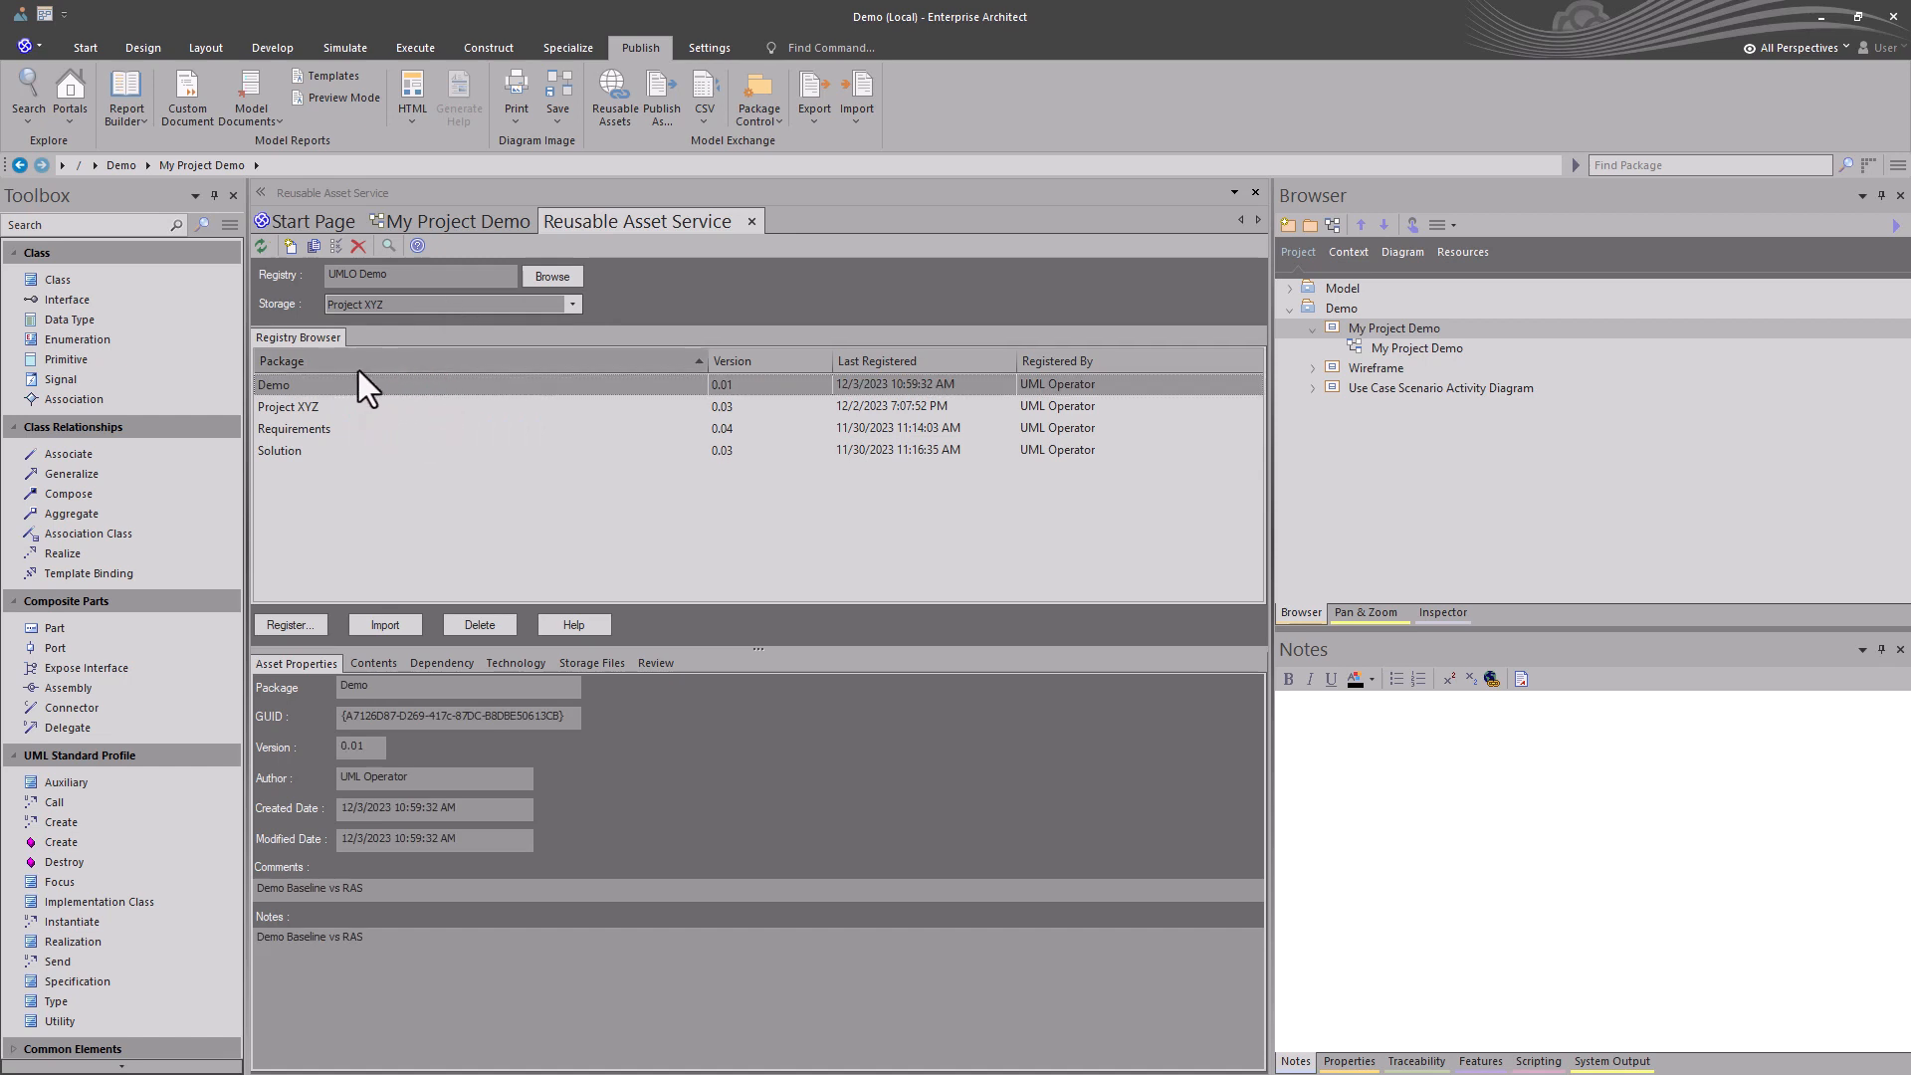
# Import the registered Demo package and its dependents into the My Project Demo package.
pyautogui.click(331, 386)
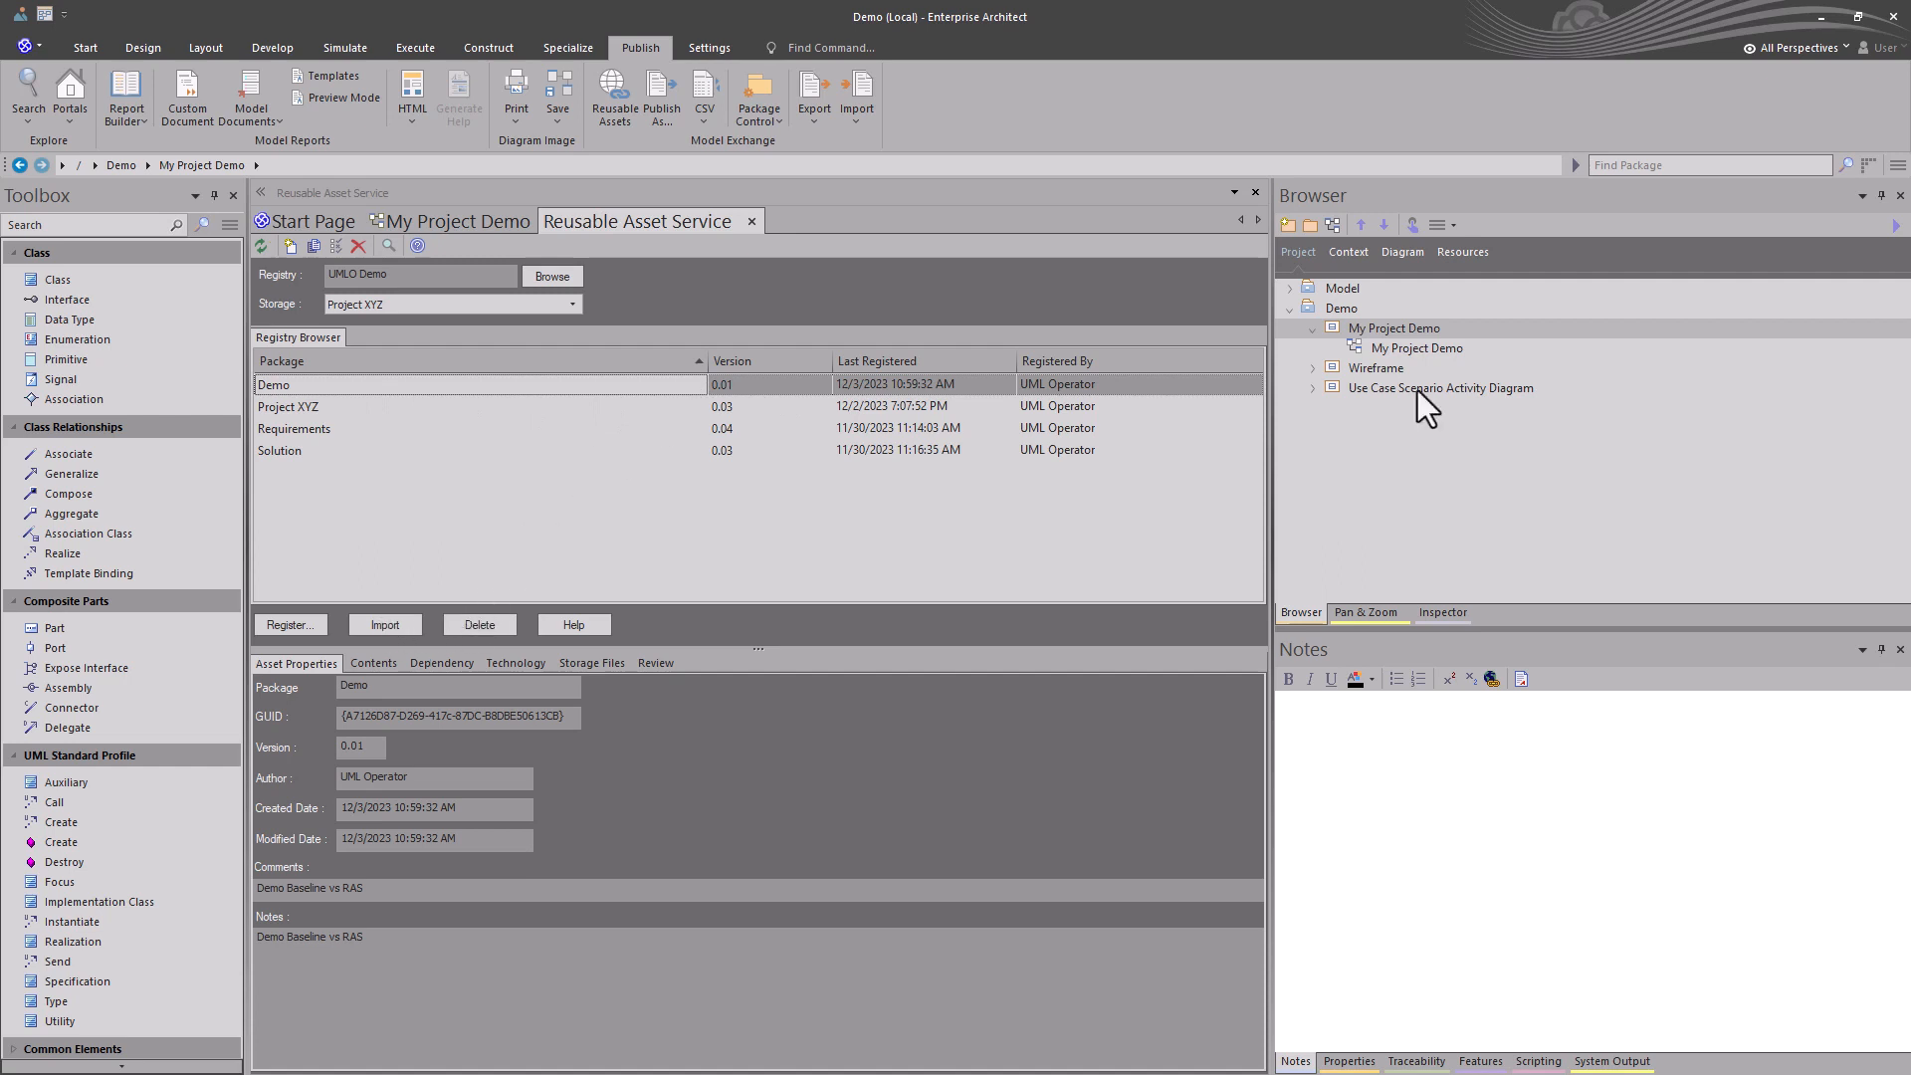
pyautogui.click(1385, 328)
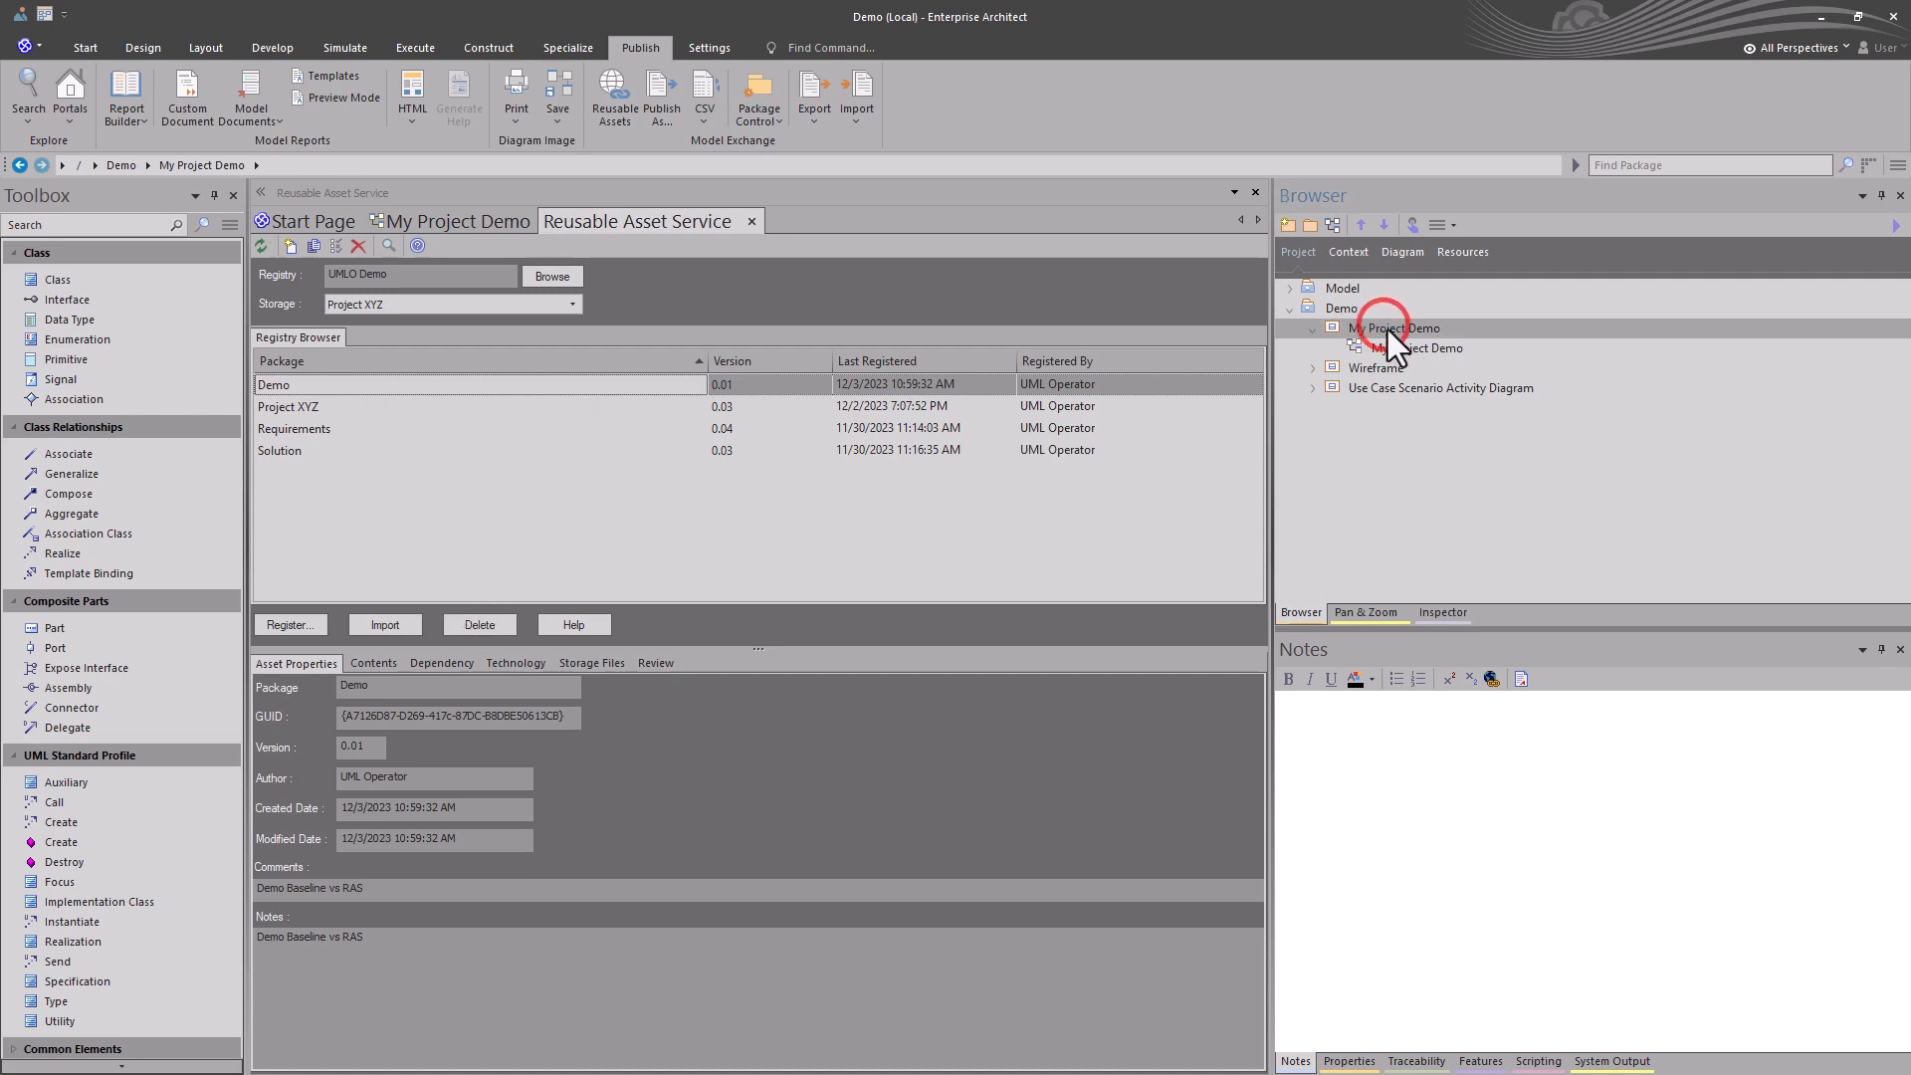
pyautogui.click(382, 624)
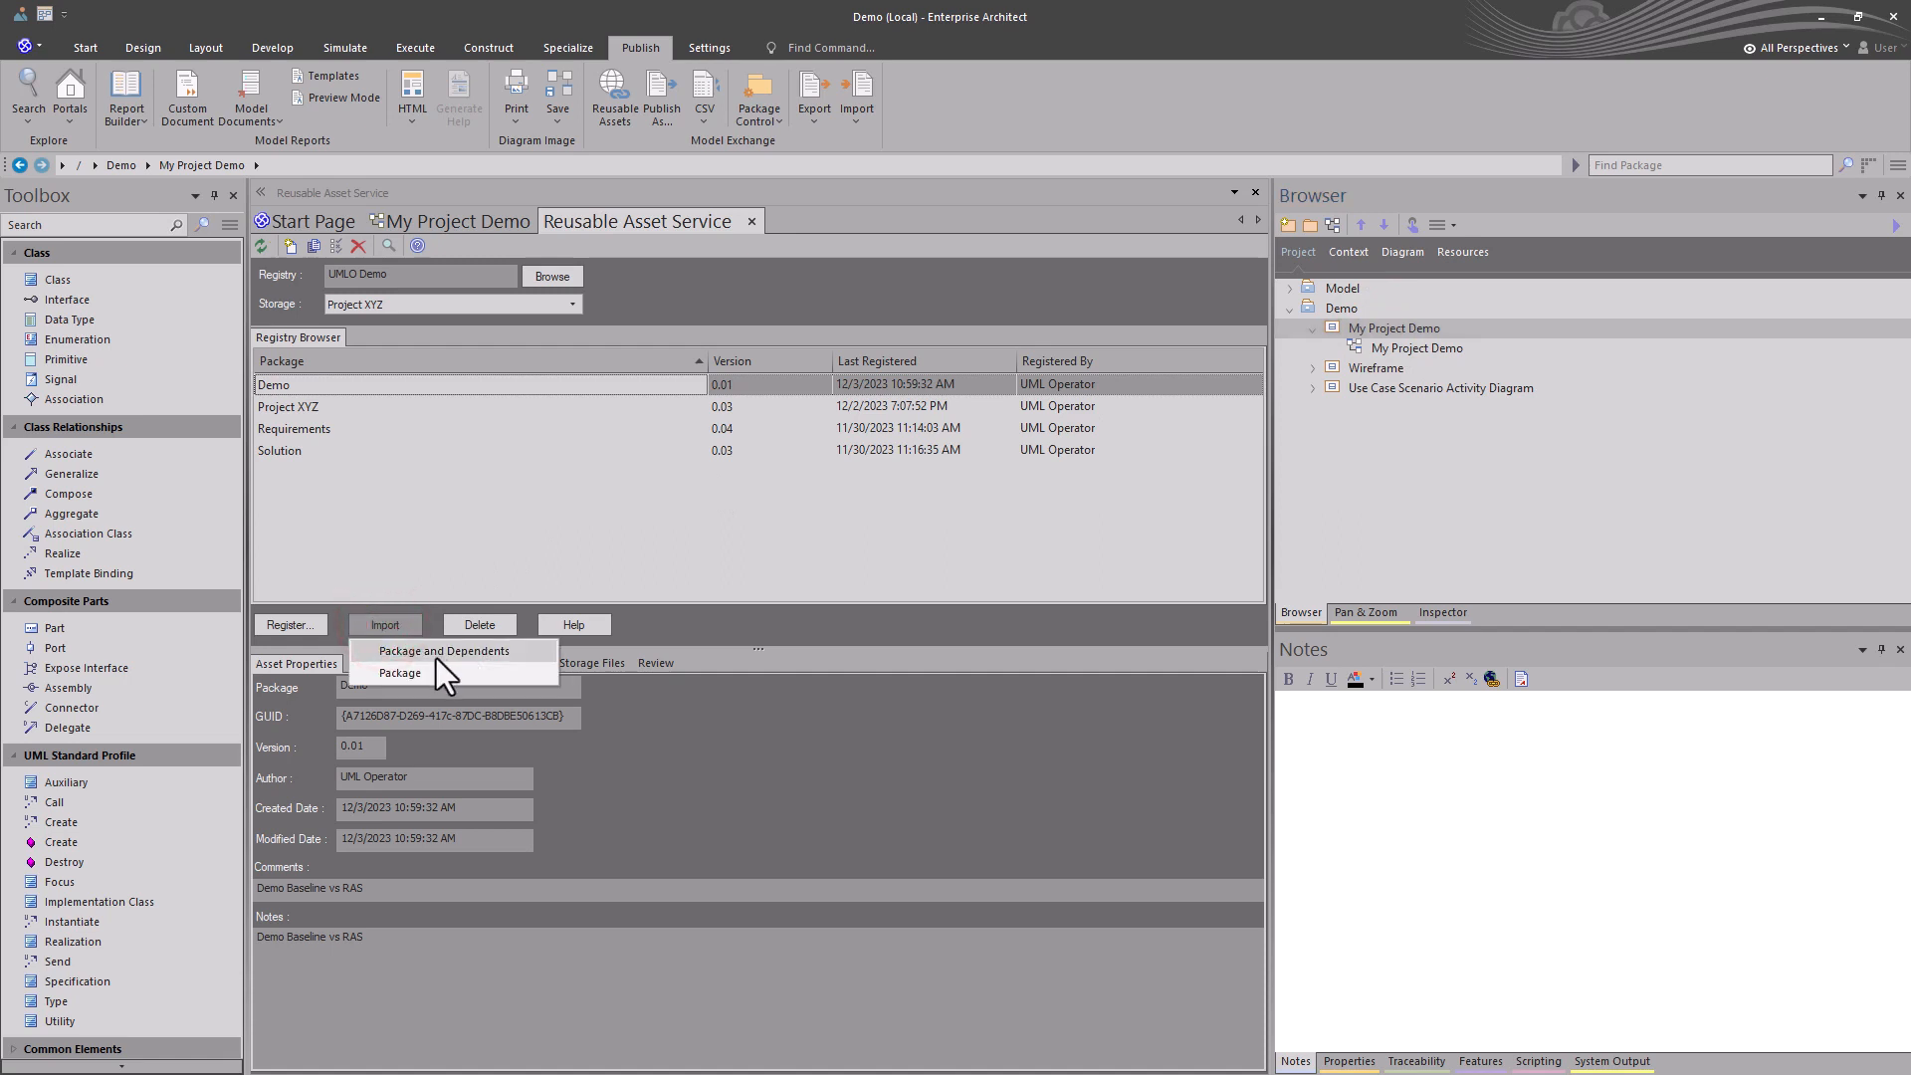
pyautogui.click(435, 654)
pyautogui.click(1005, 607)
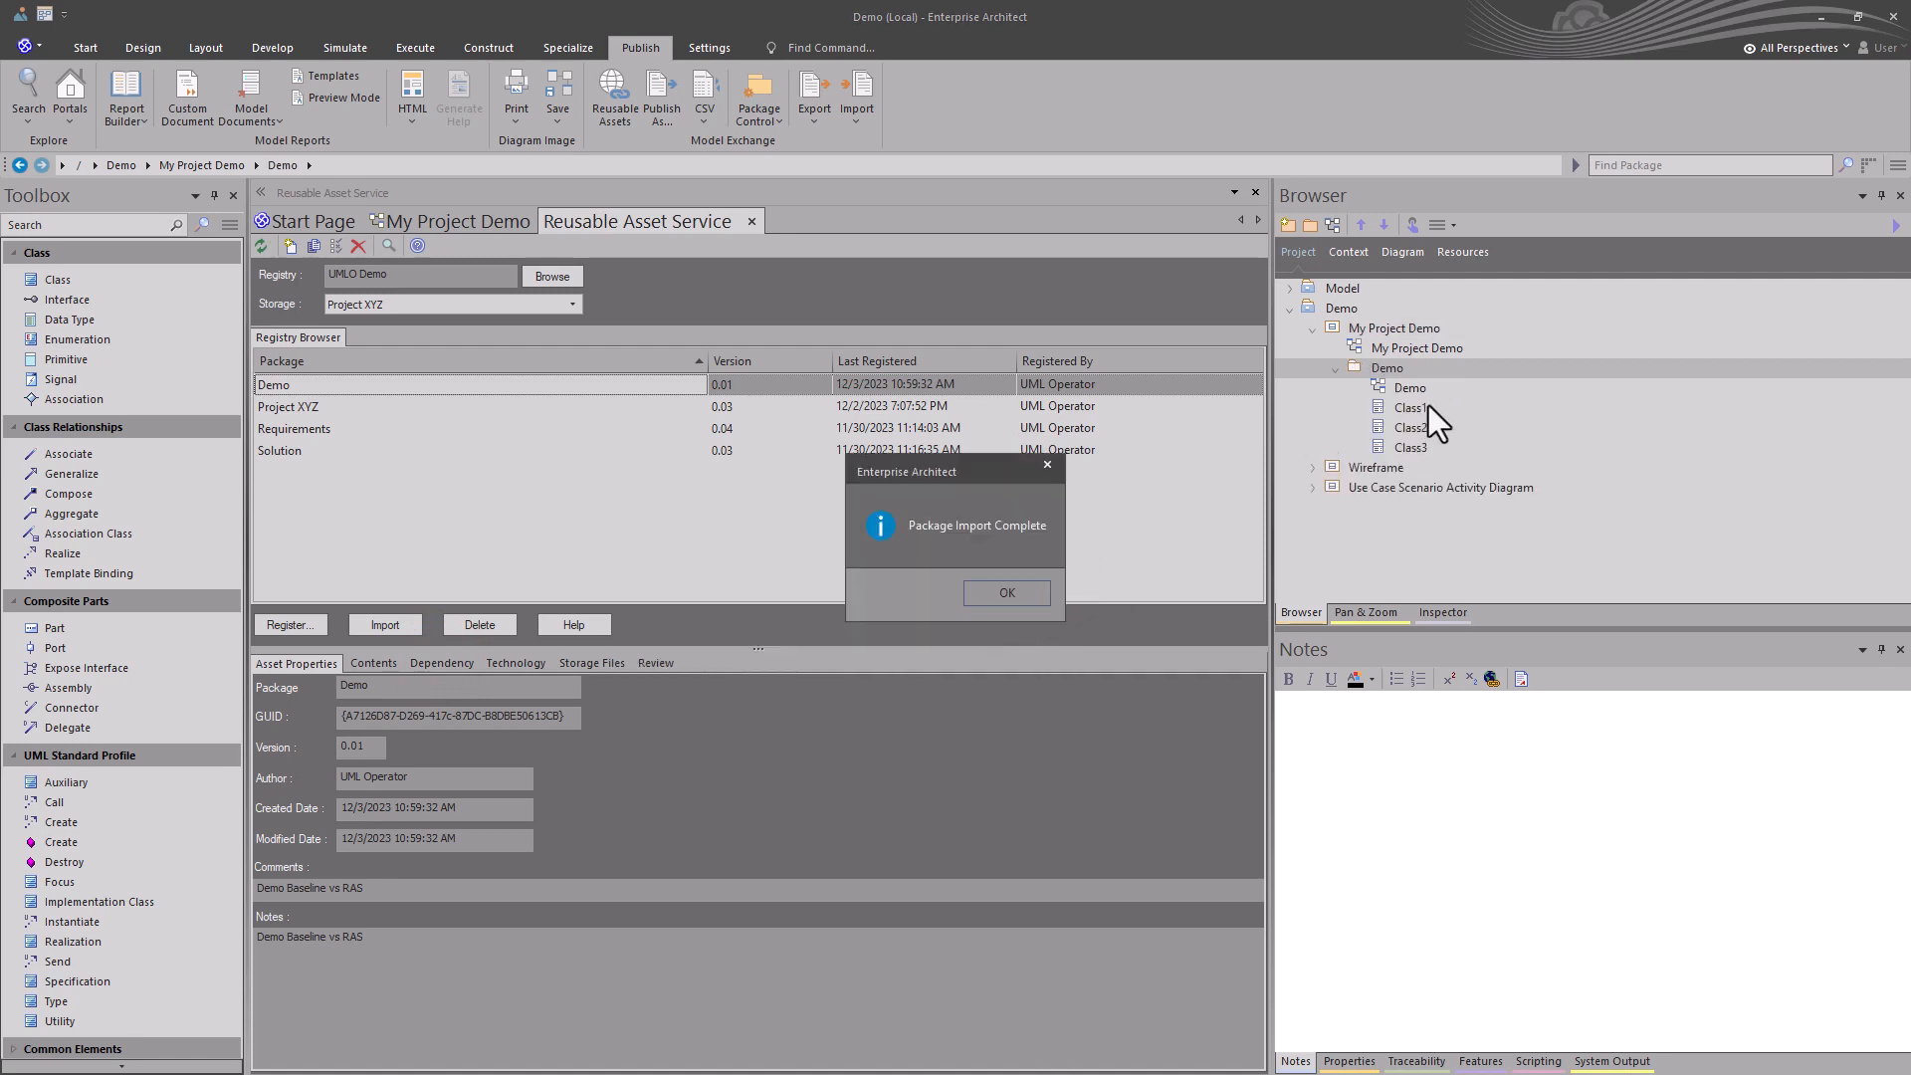
pyautogui.click(1007, 592)
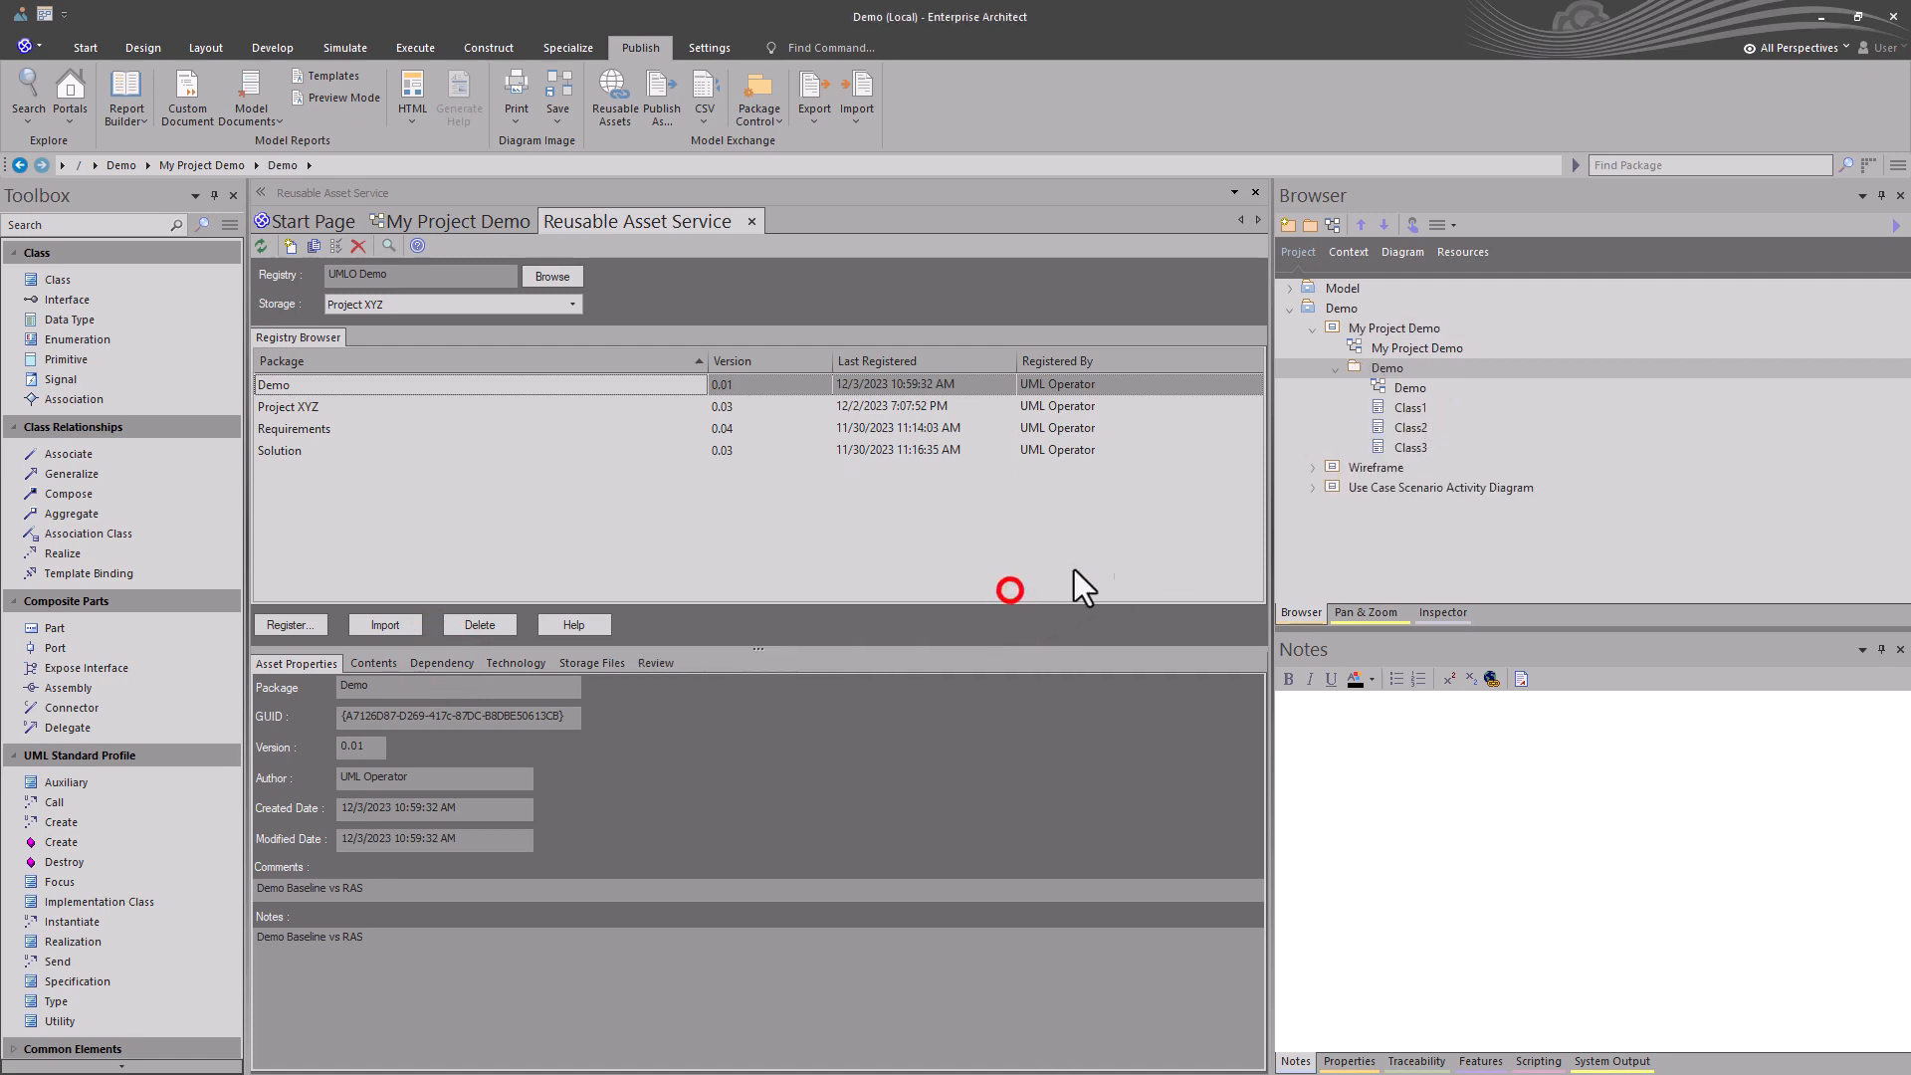
# Open the imported Demo diagram and check the version in its properties without changing anything.
pyautogui.doubleClick(1394, 388)
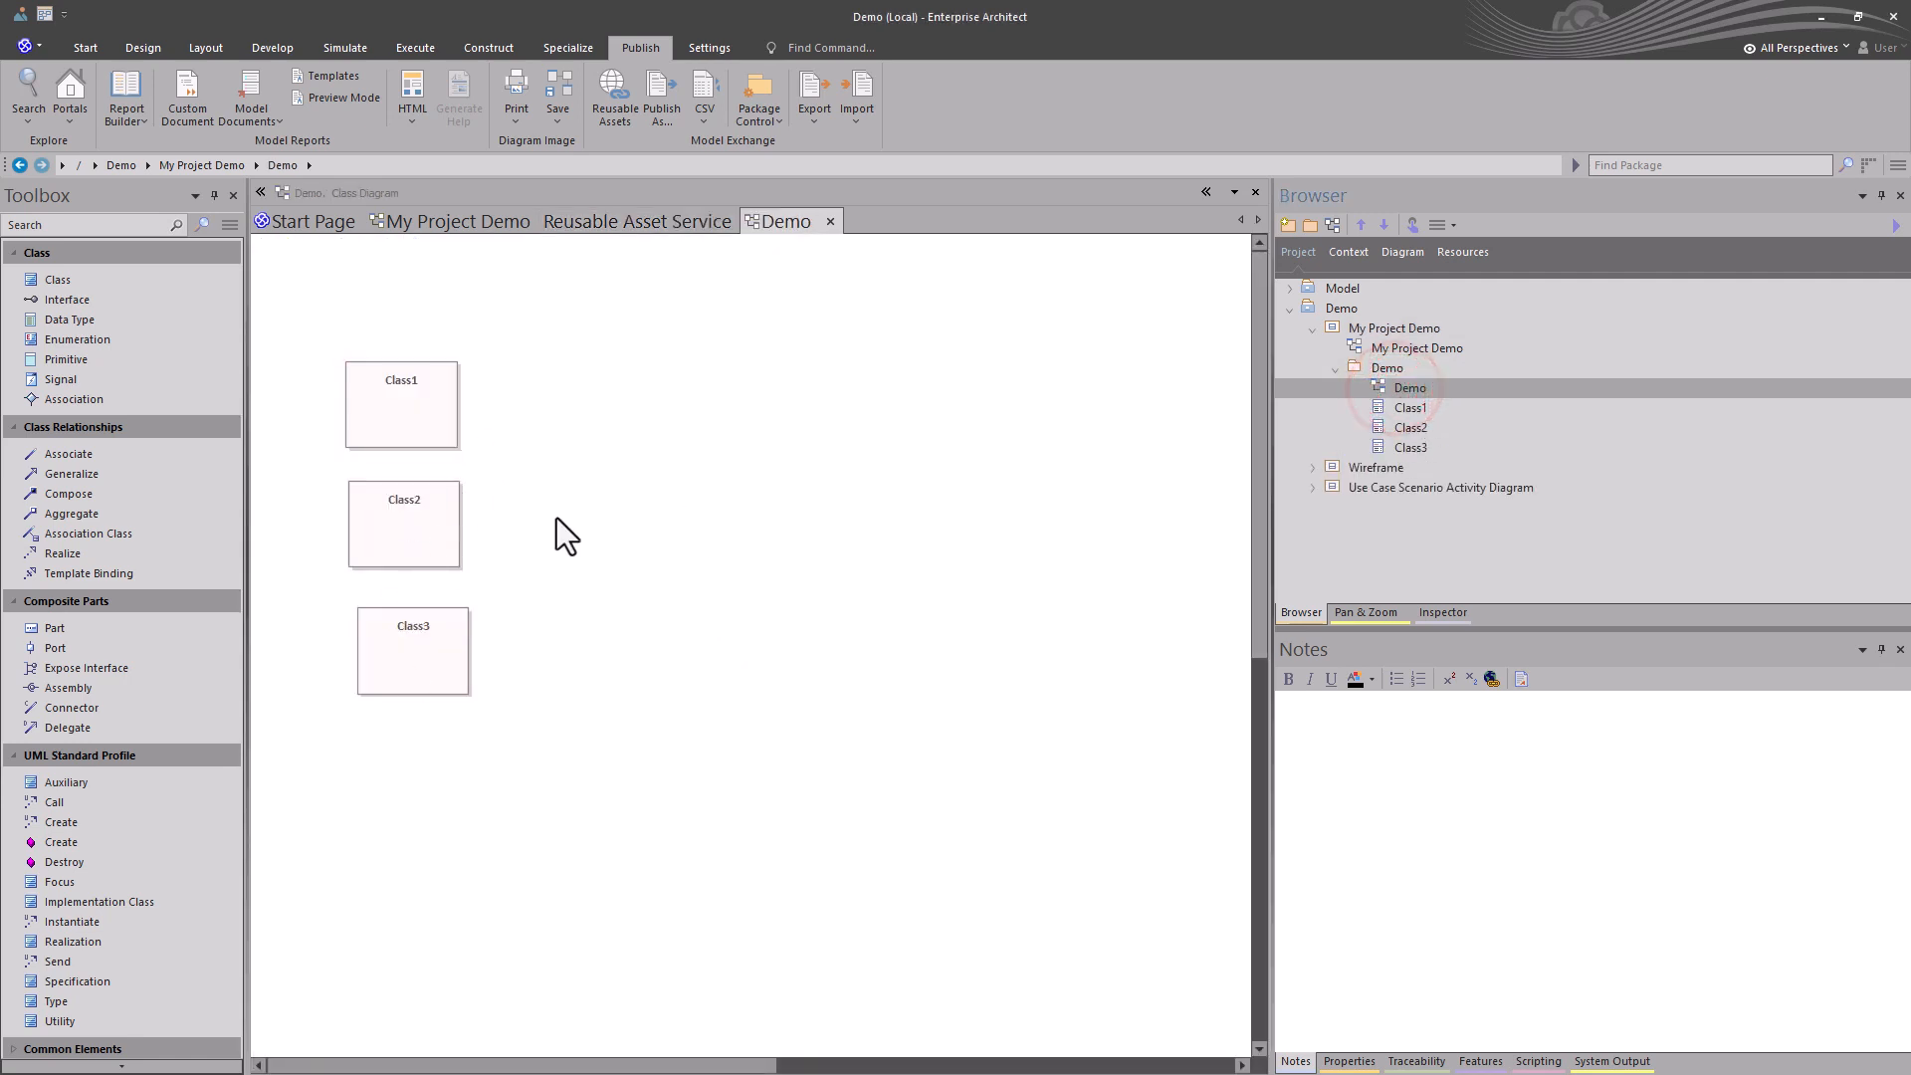
pyautogui.doubleClick(610, 498)
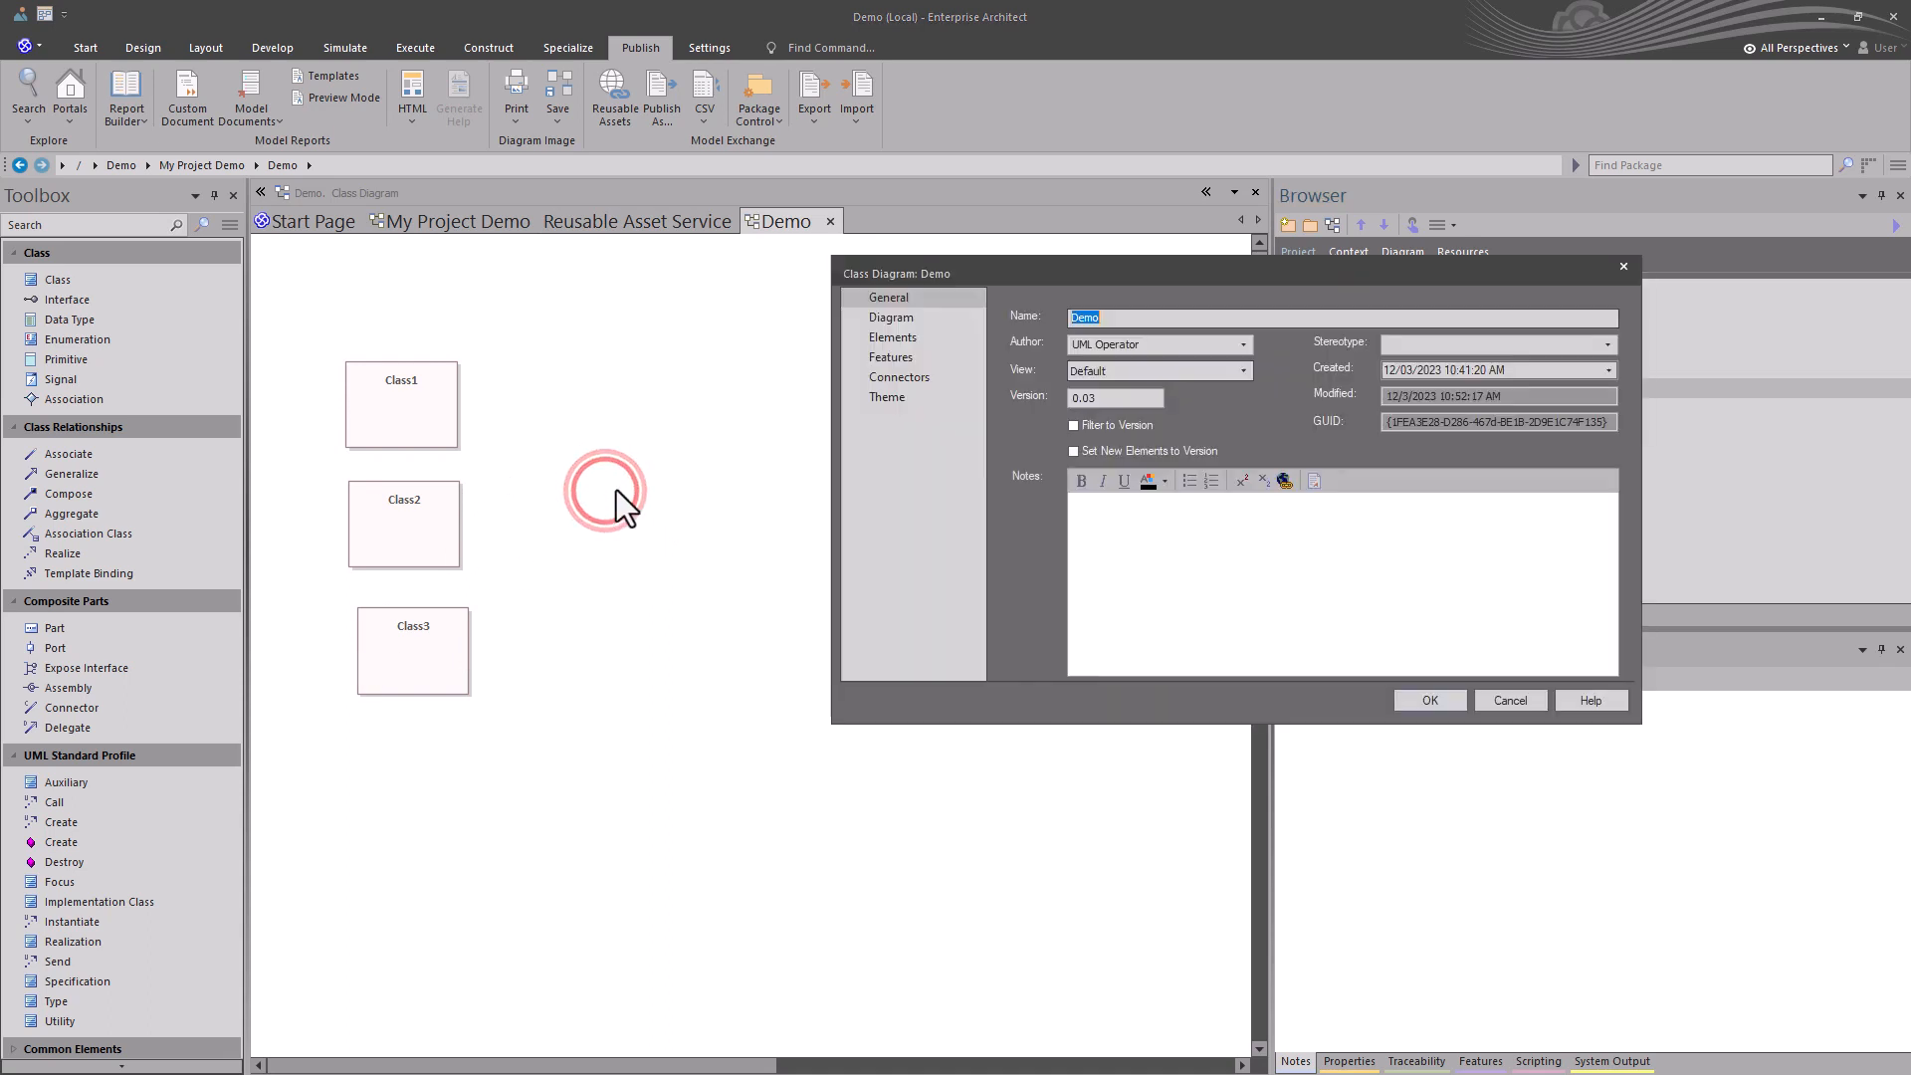
pyautogui.doubleClick(1103, 398)
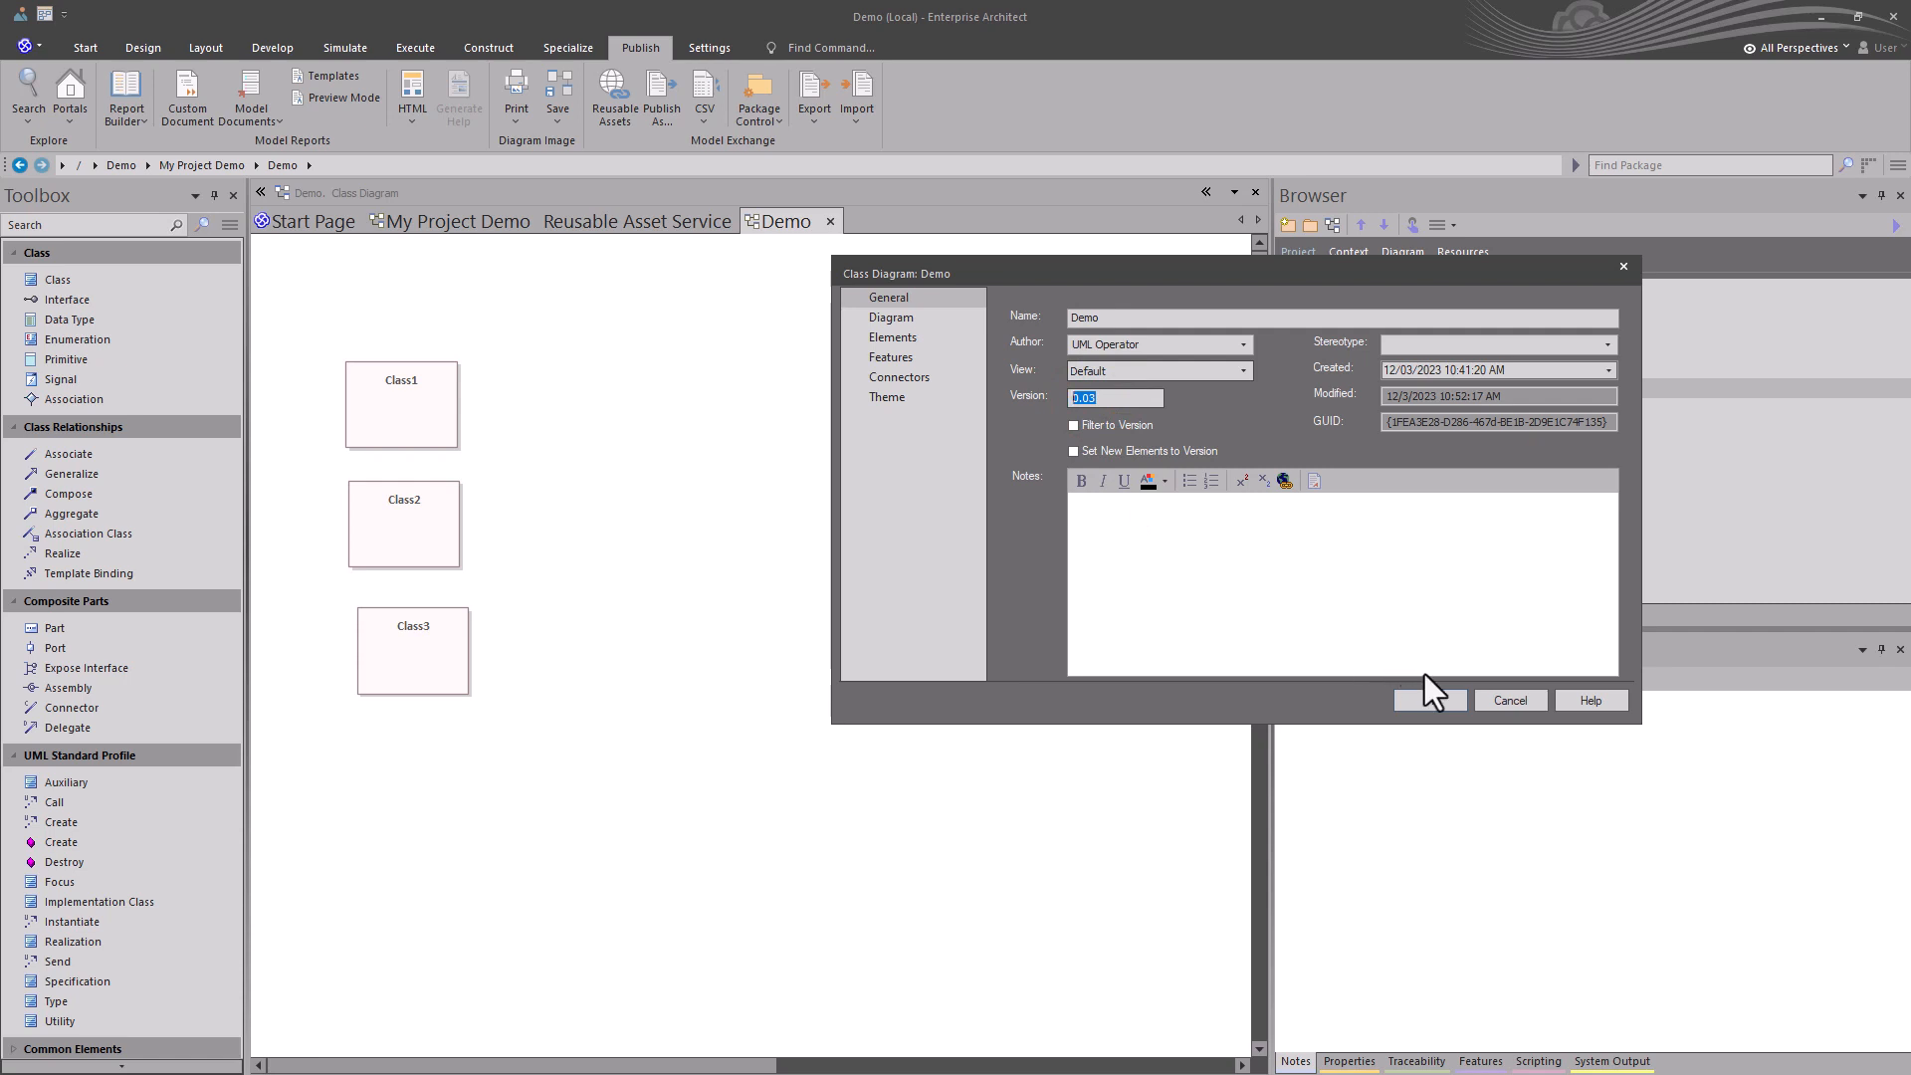
pyautogui.click(1518, 698)
pyautogui.click(728, 514)
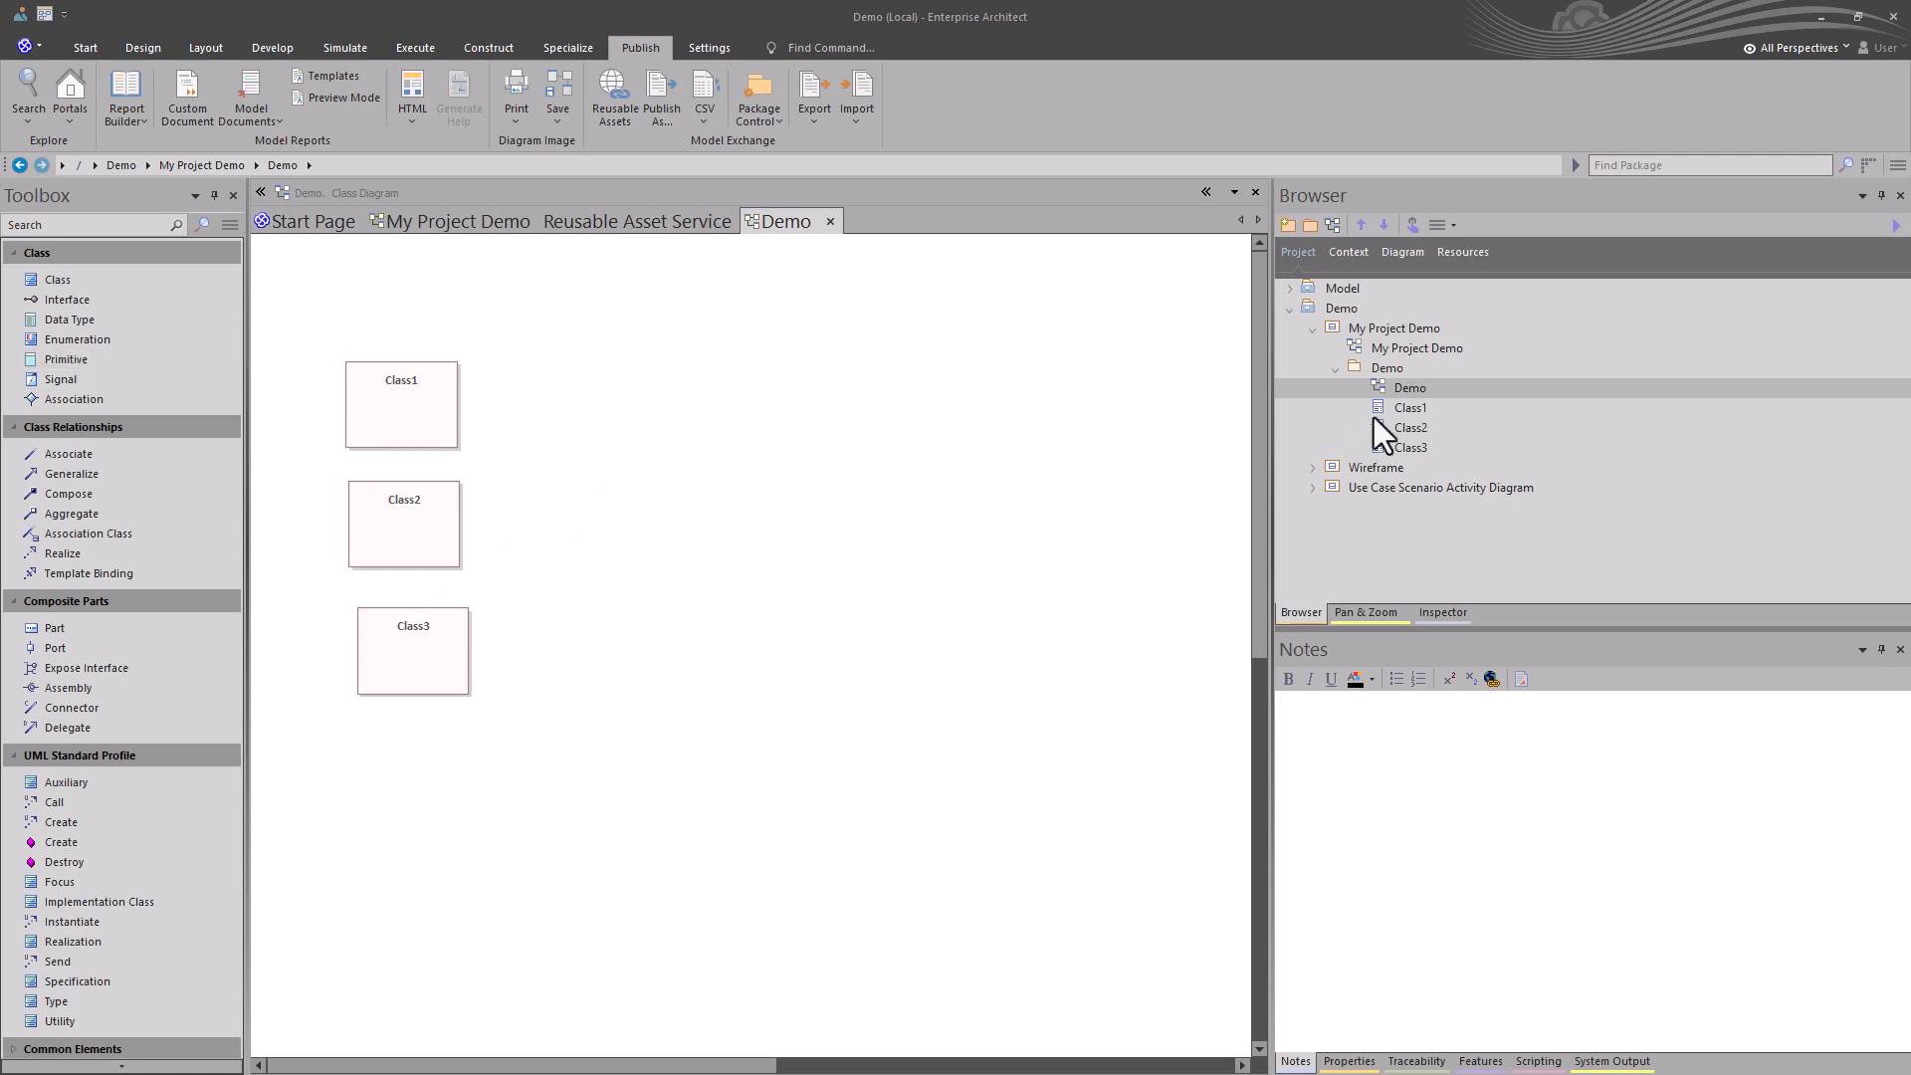
# Import Demo_01_120323.xml into the Demo package's baselines as version 0.01.
pyautogui.click(1382, 370)
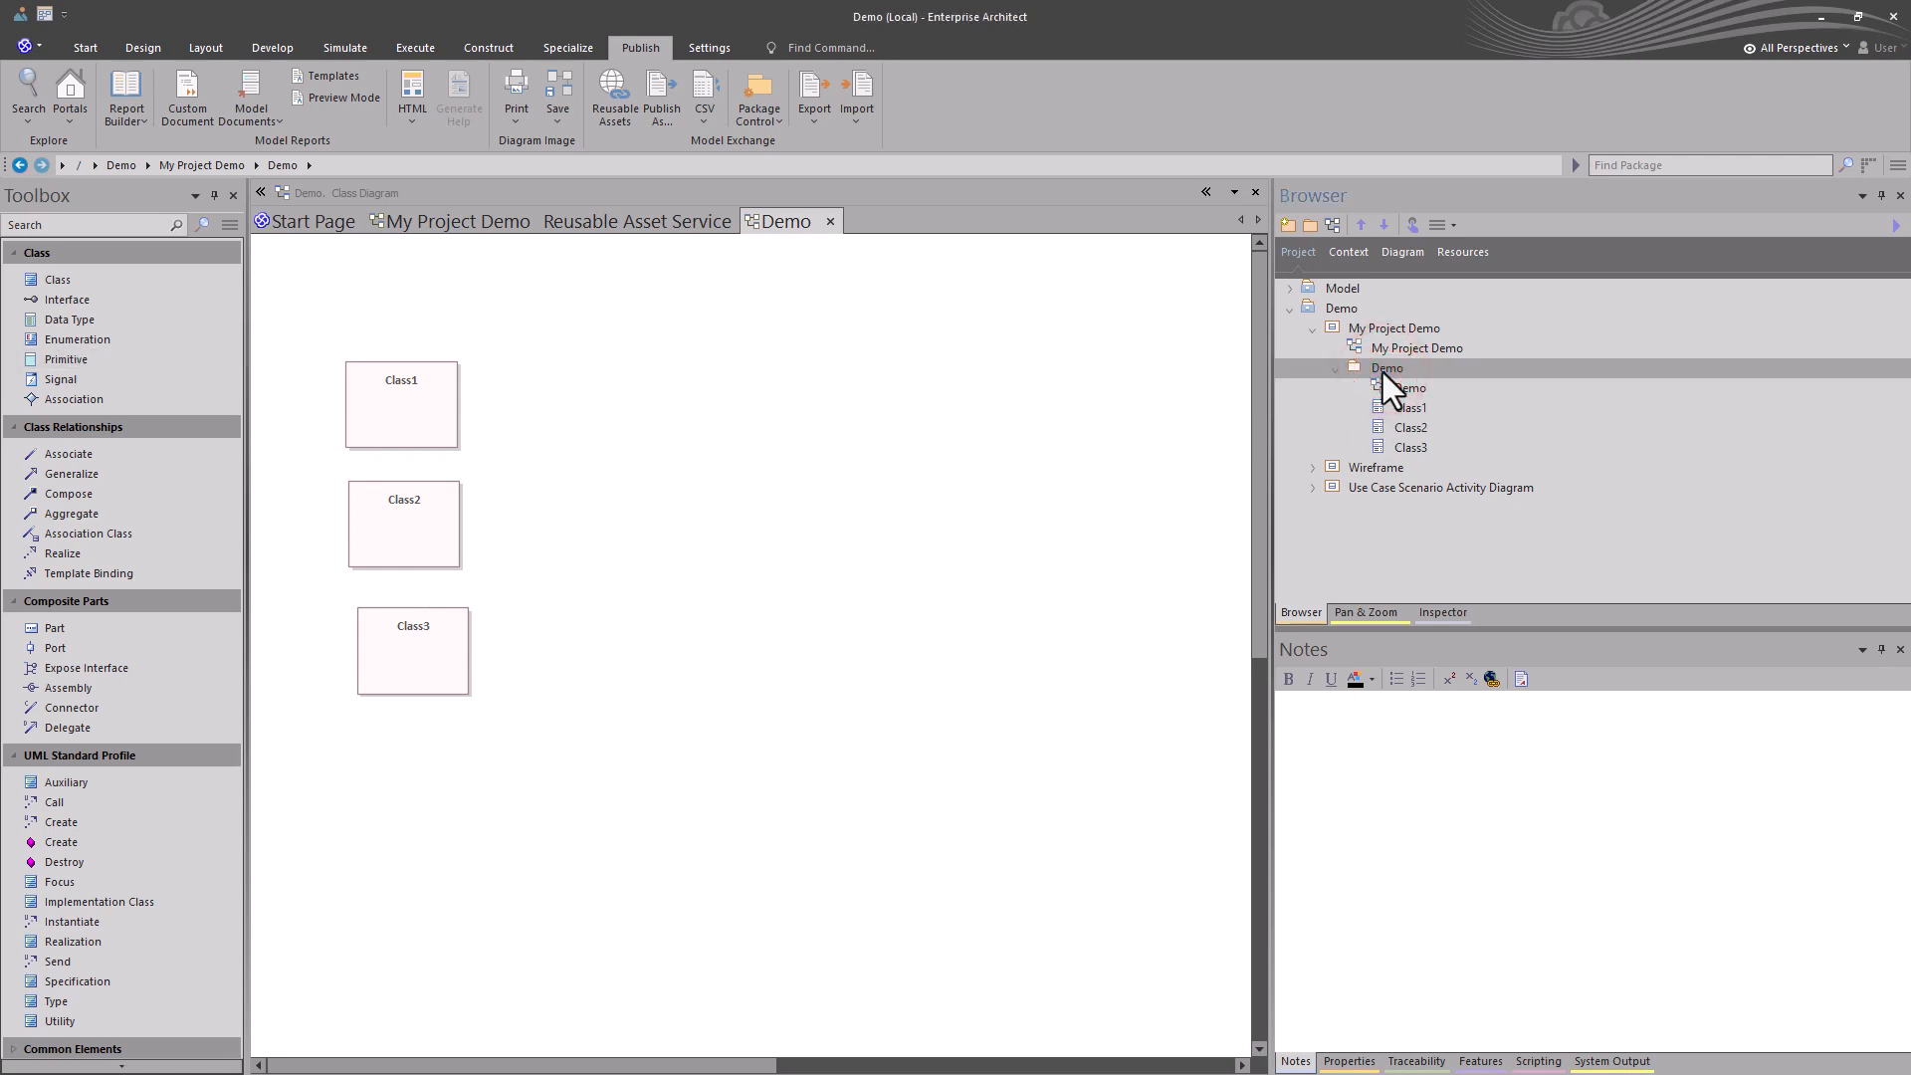
pyautogui.hotkey('ctrl', 'alt', 'b')
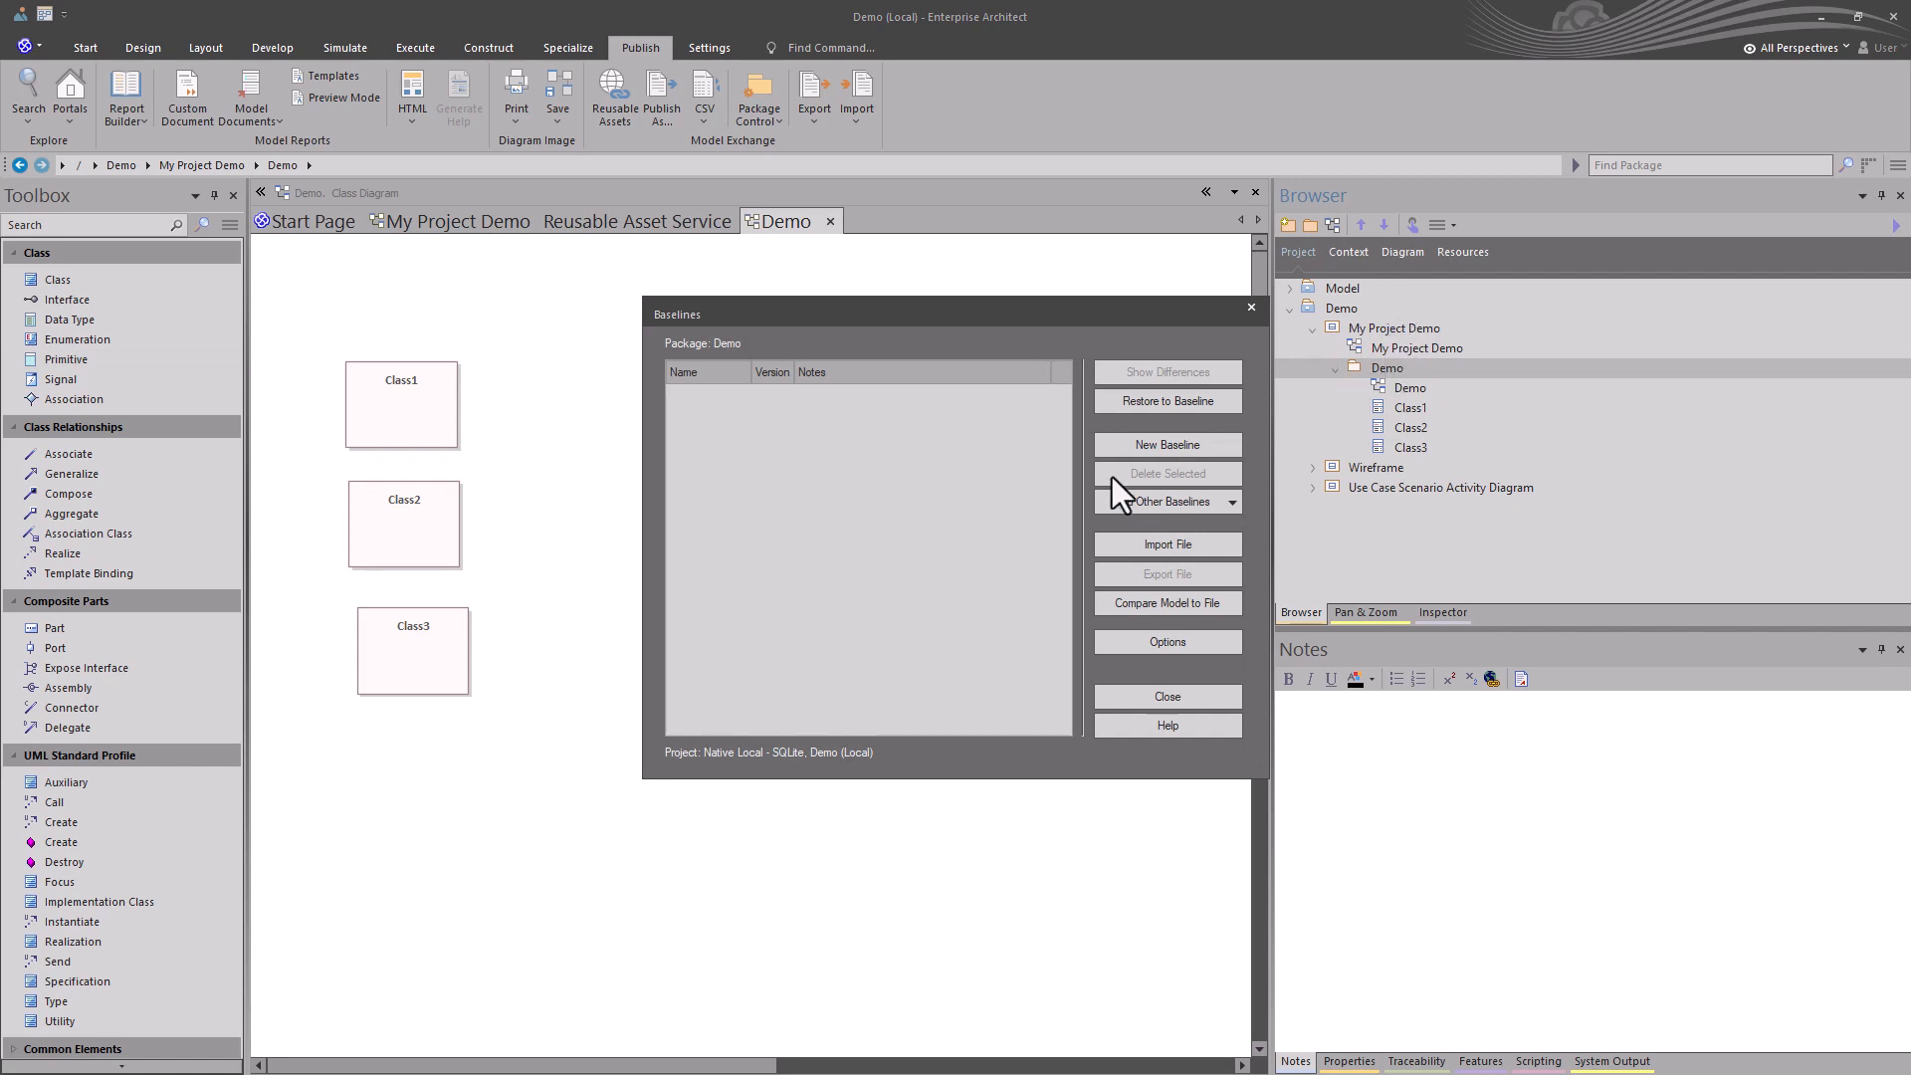
pyautogui.click(1174, 545)
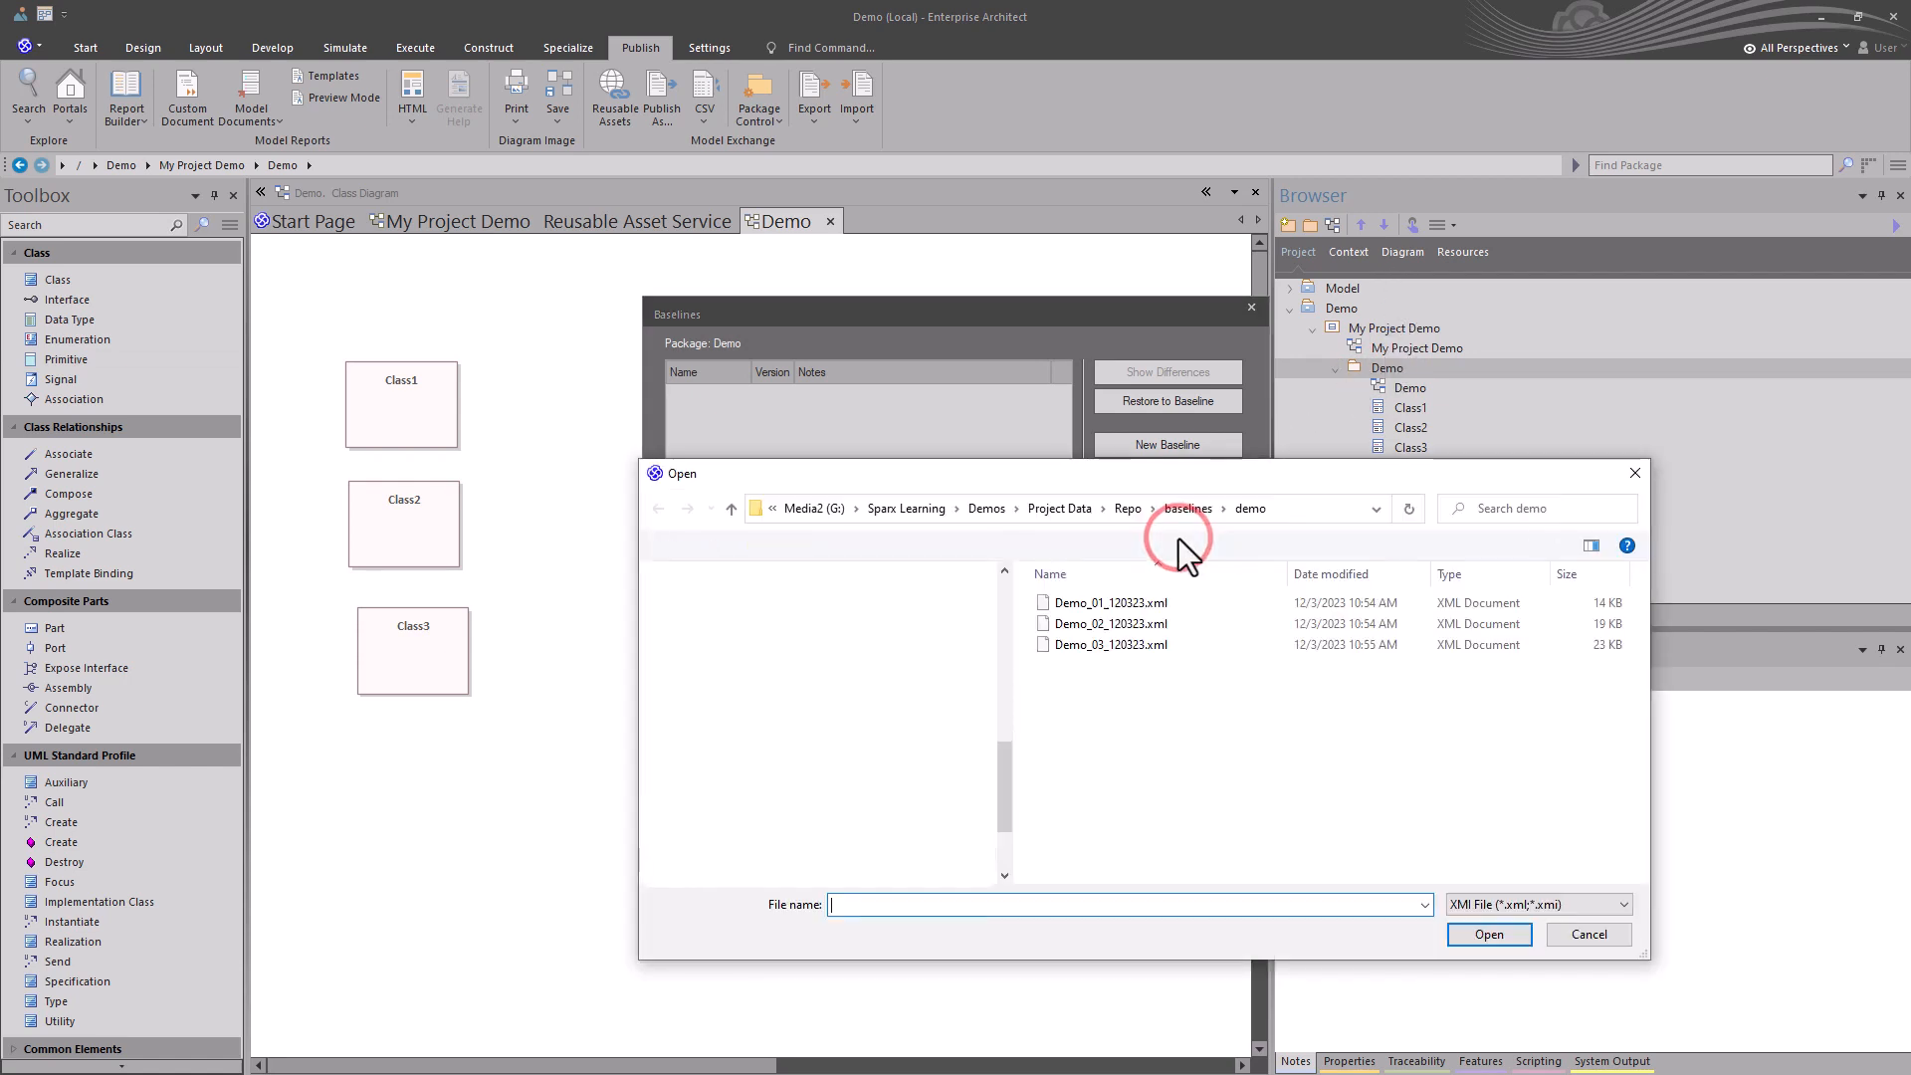
pyautogui.click(1107, 607)
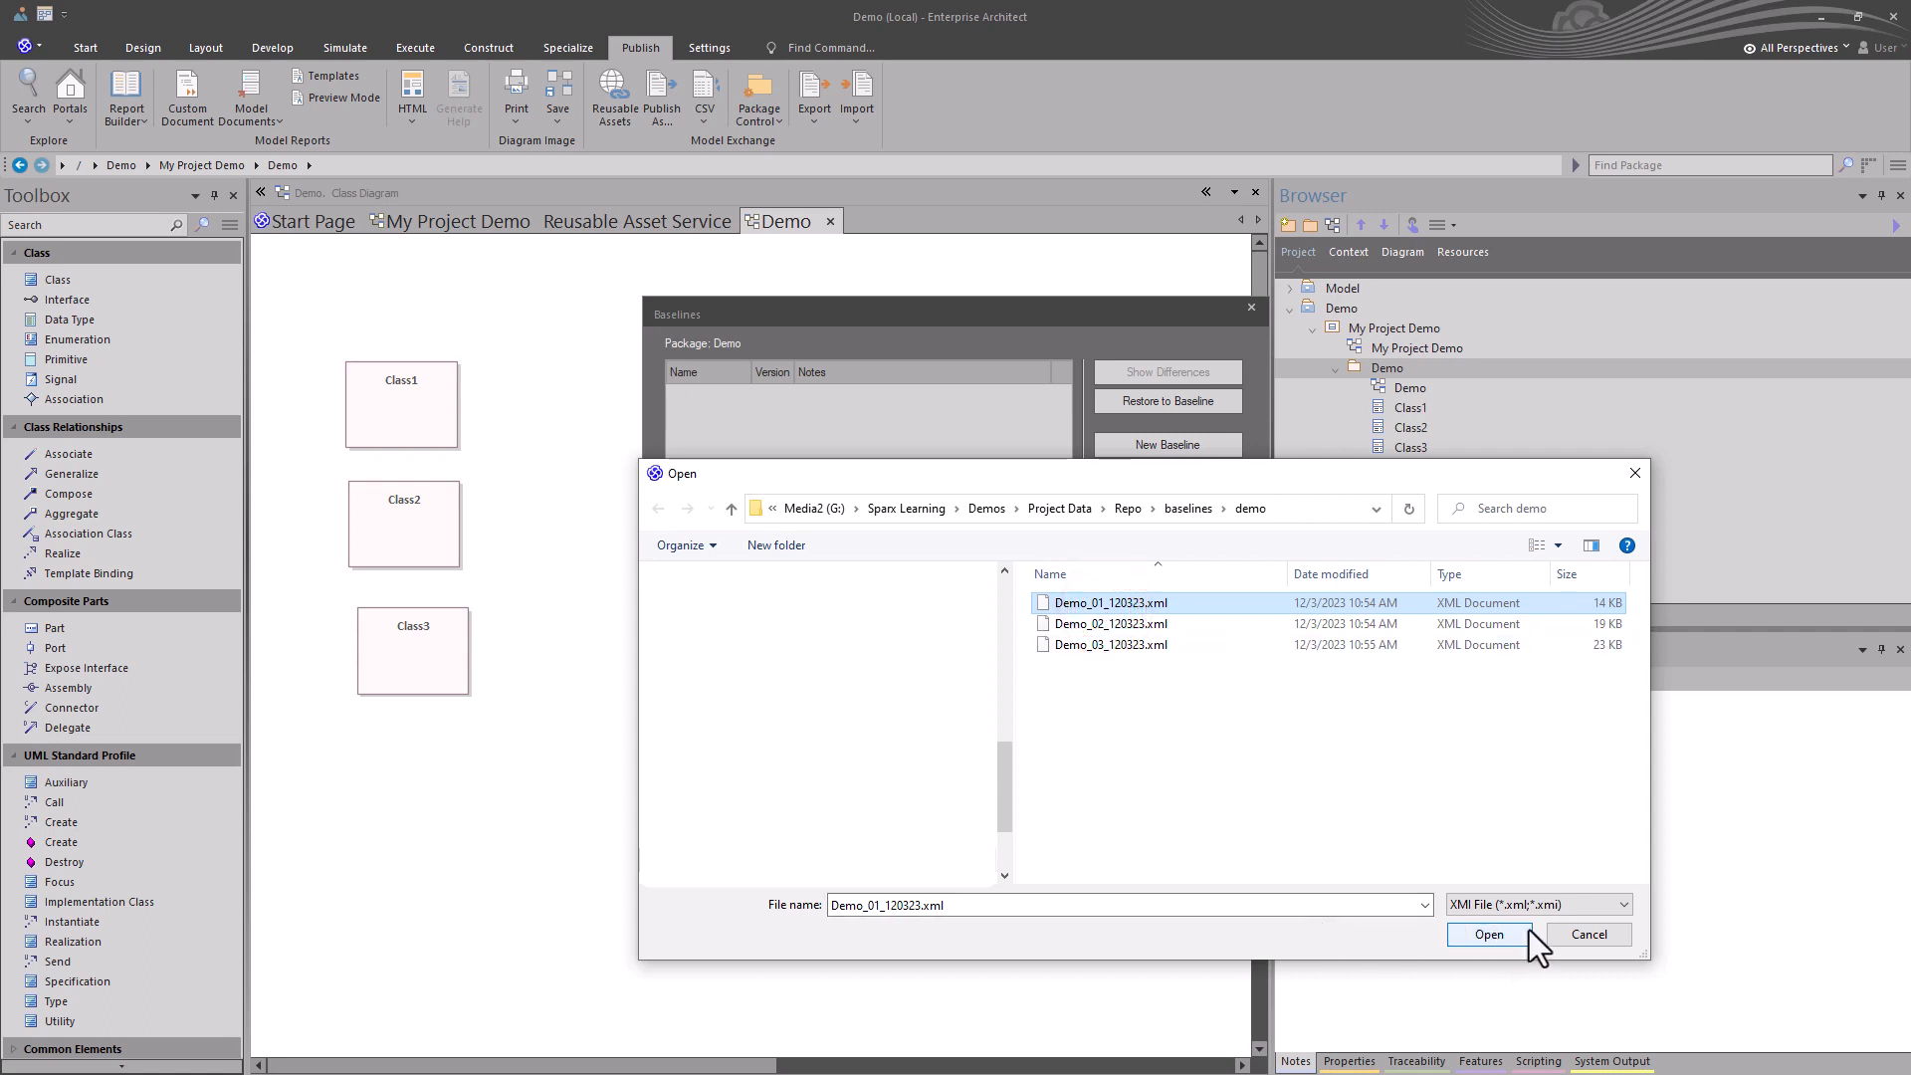
pyautogui.click(1490, 935)
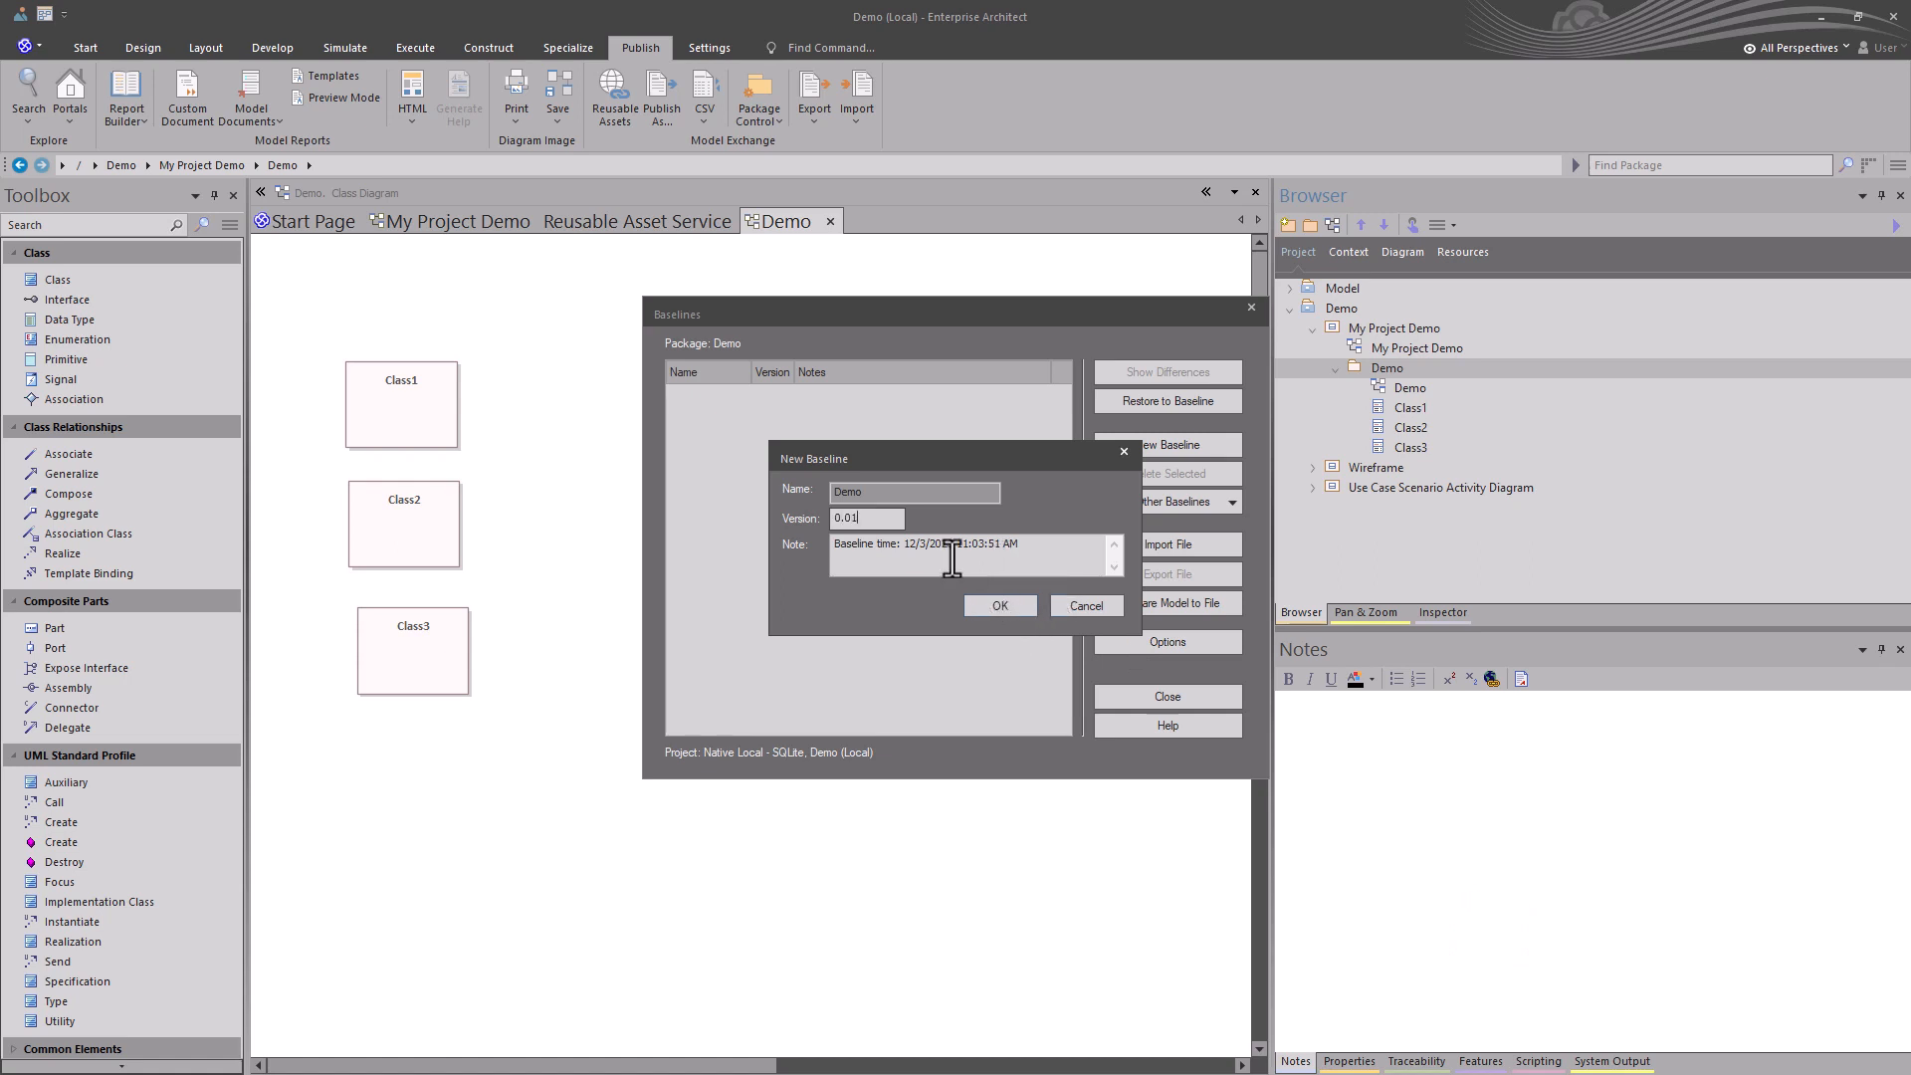
pyautogui.click(997, 605)
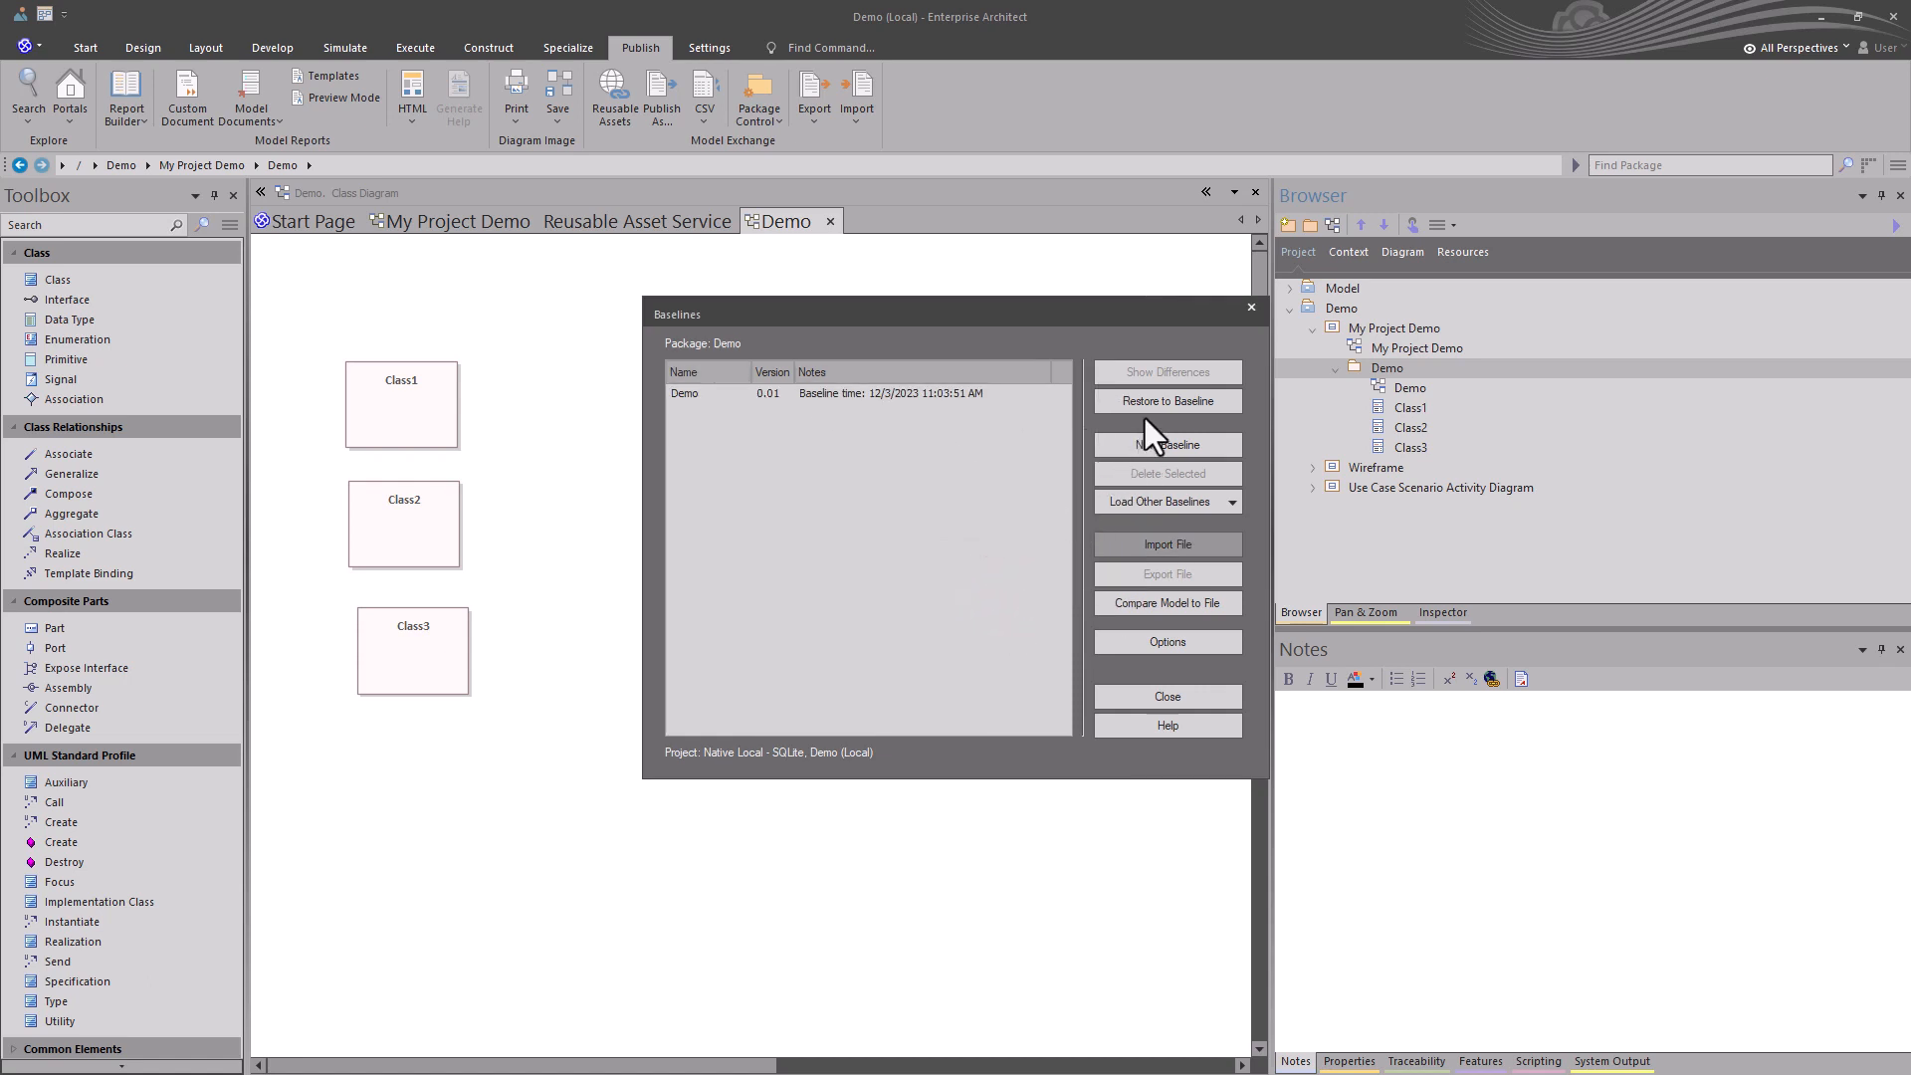
# Restore the Demo package to its imported 0.01 baseline and accept losing the newer information.
pyautogui.click(863, 391)
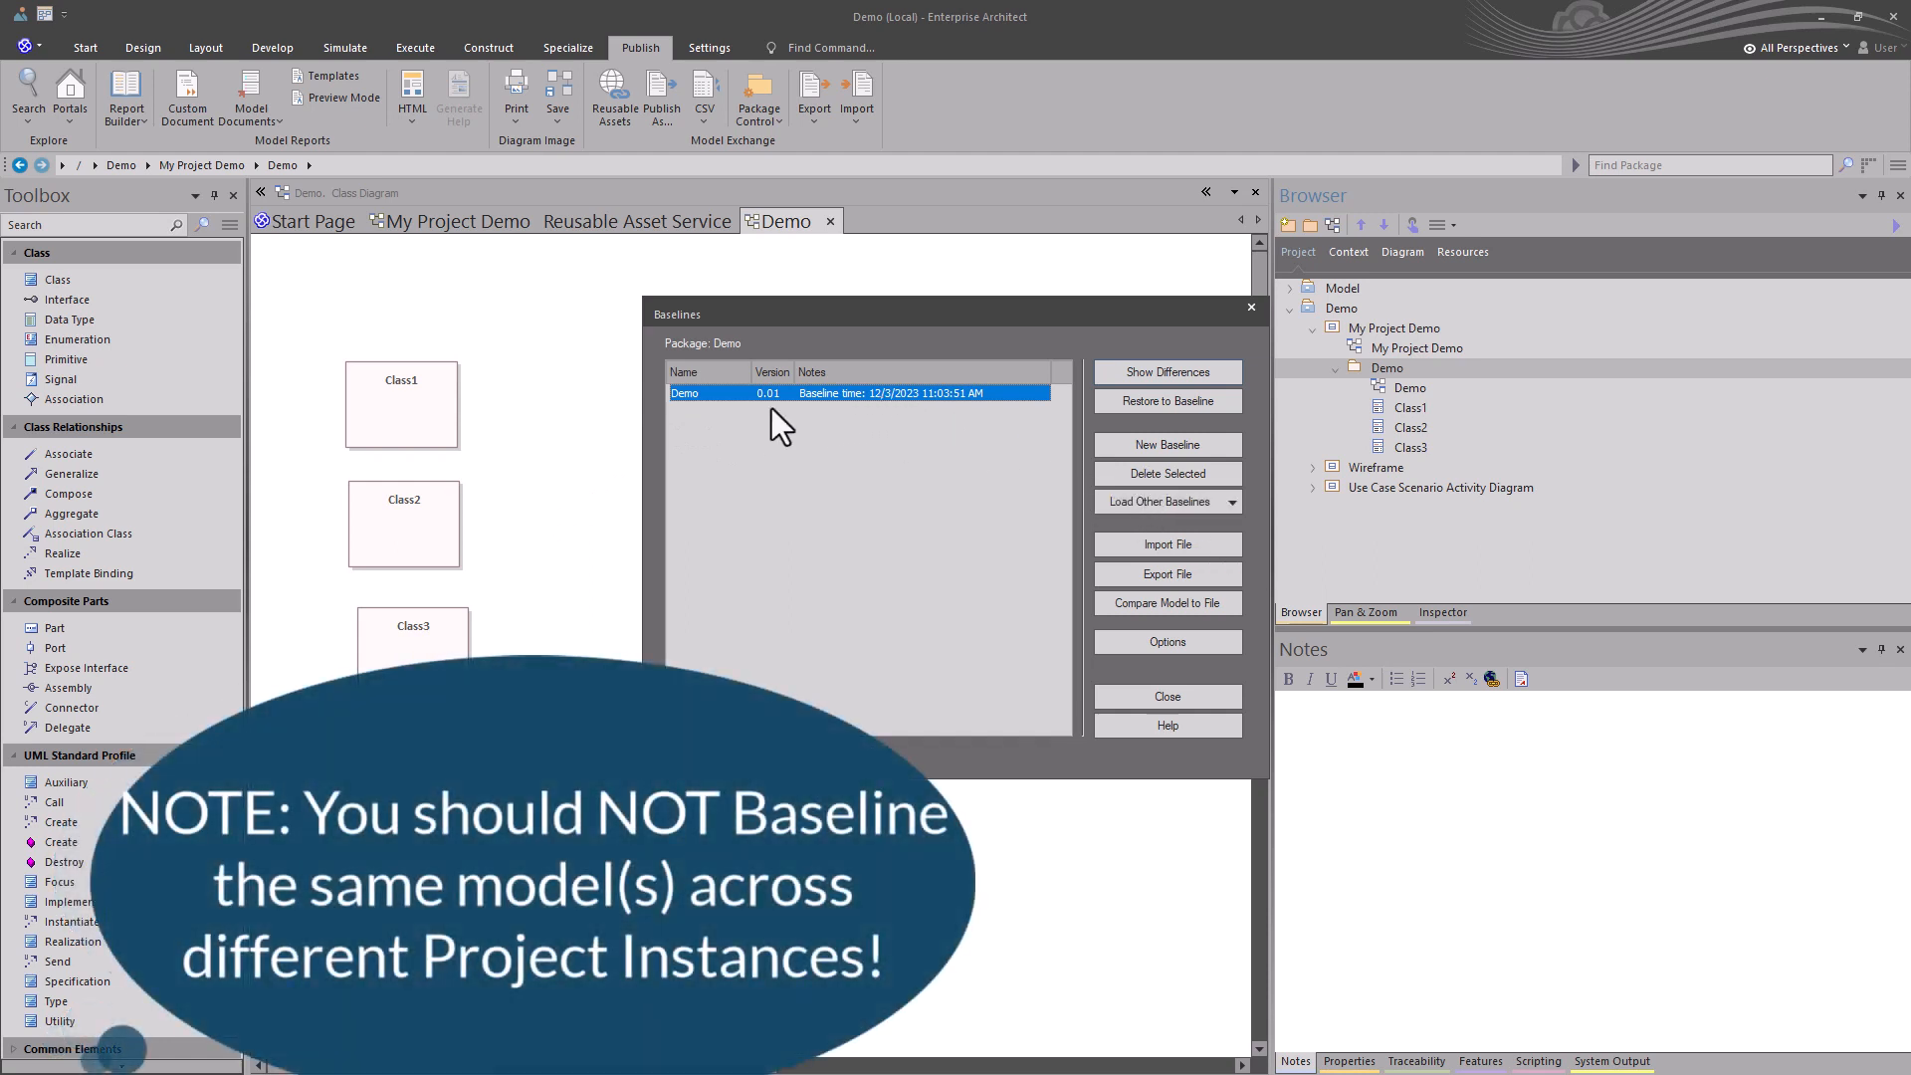
pyautogui.click(1154, 404)
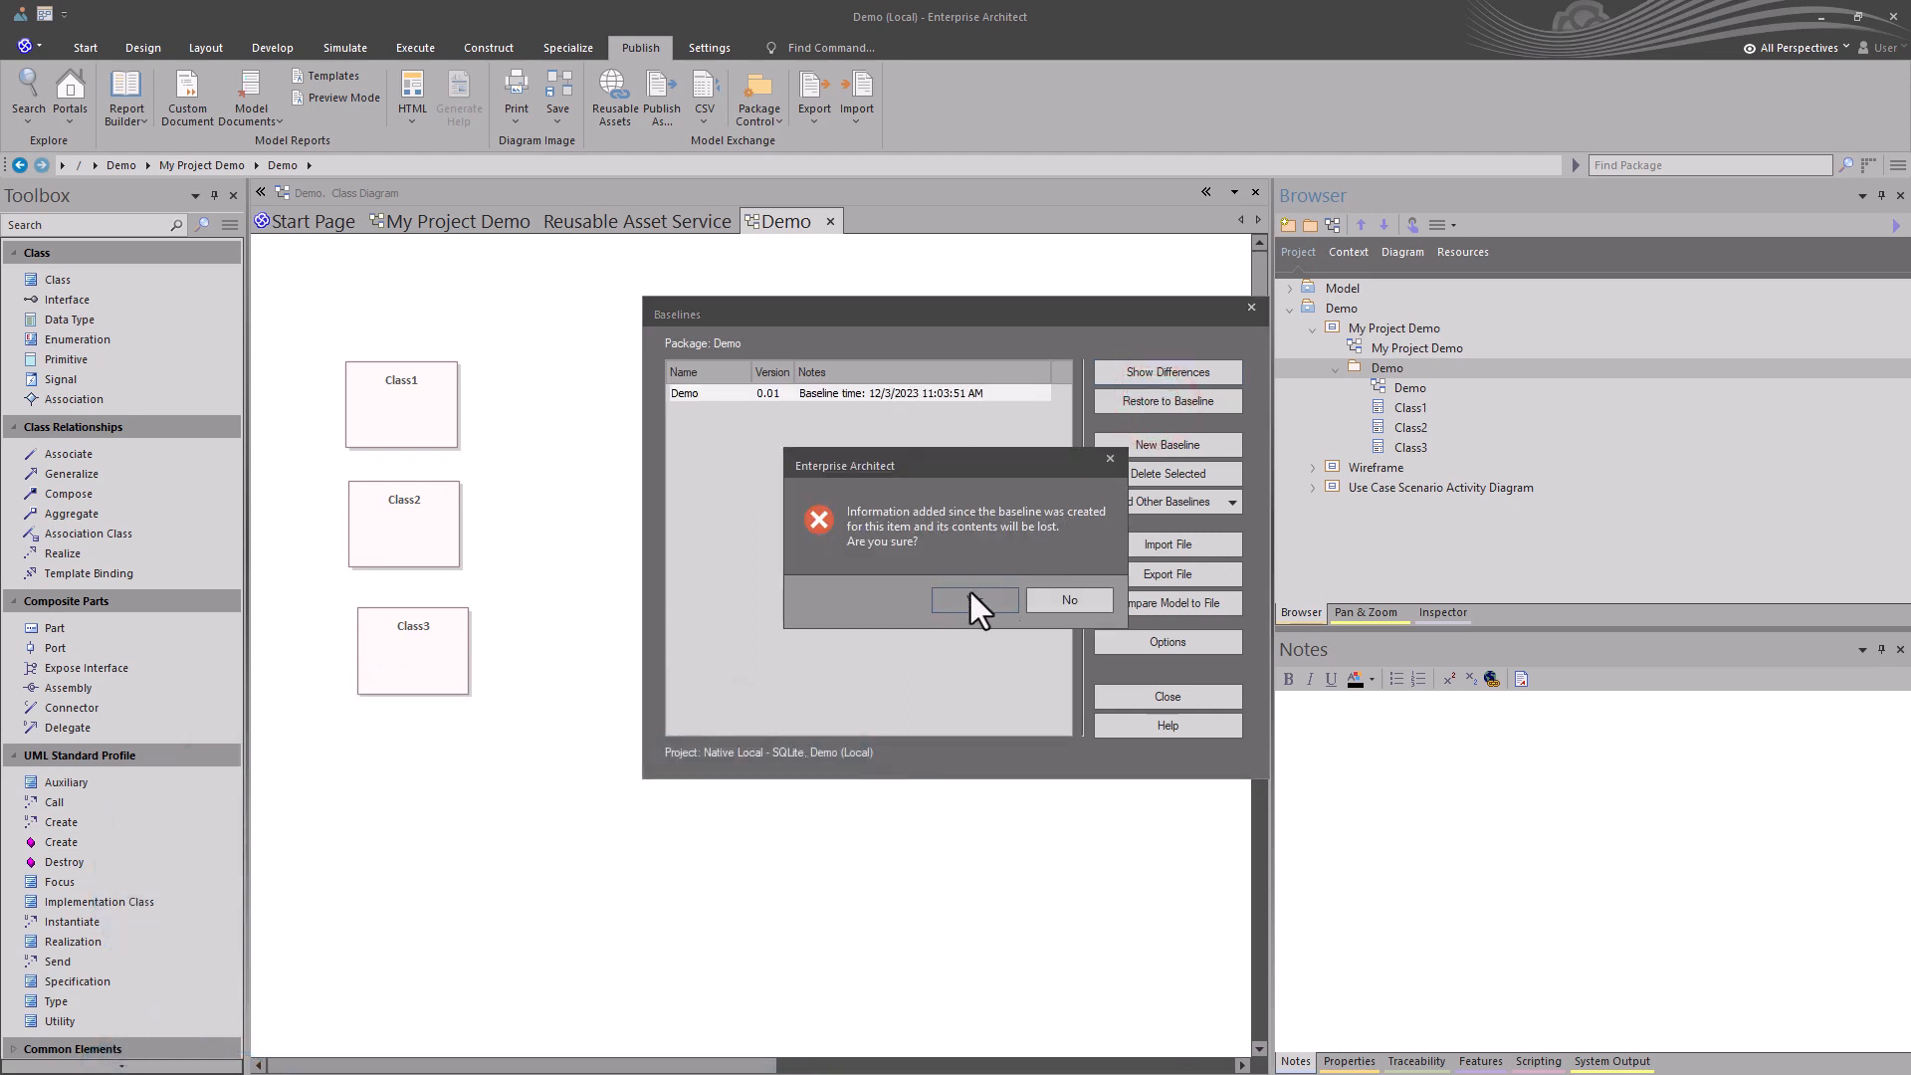
pyautogui.click(968, 599)
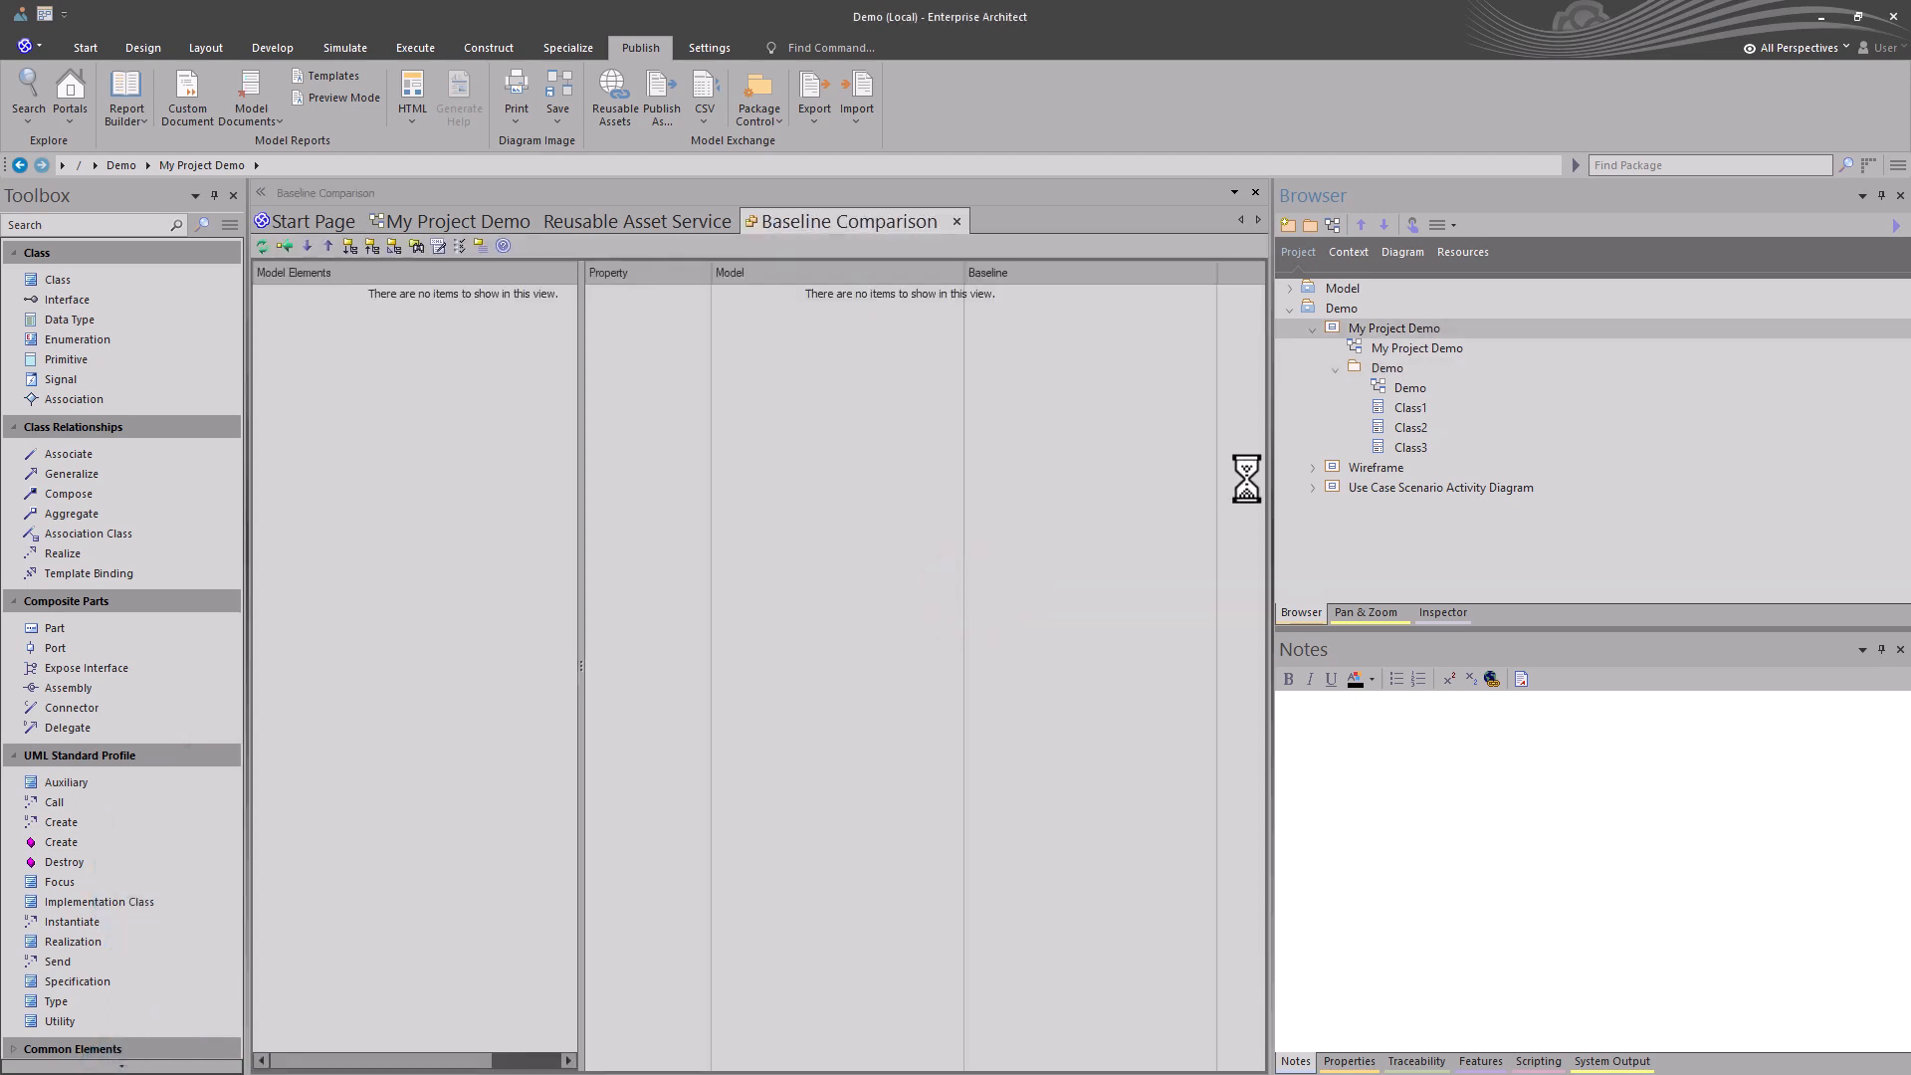
# Open the restored Demo diagram and check the version in its properties.
pyautogui.click(1339, 367)
pyautogui.doubleClick(1381, 386)
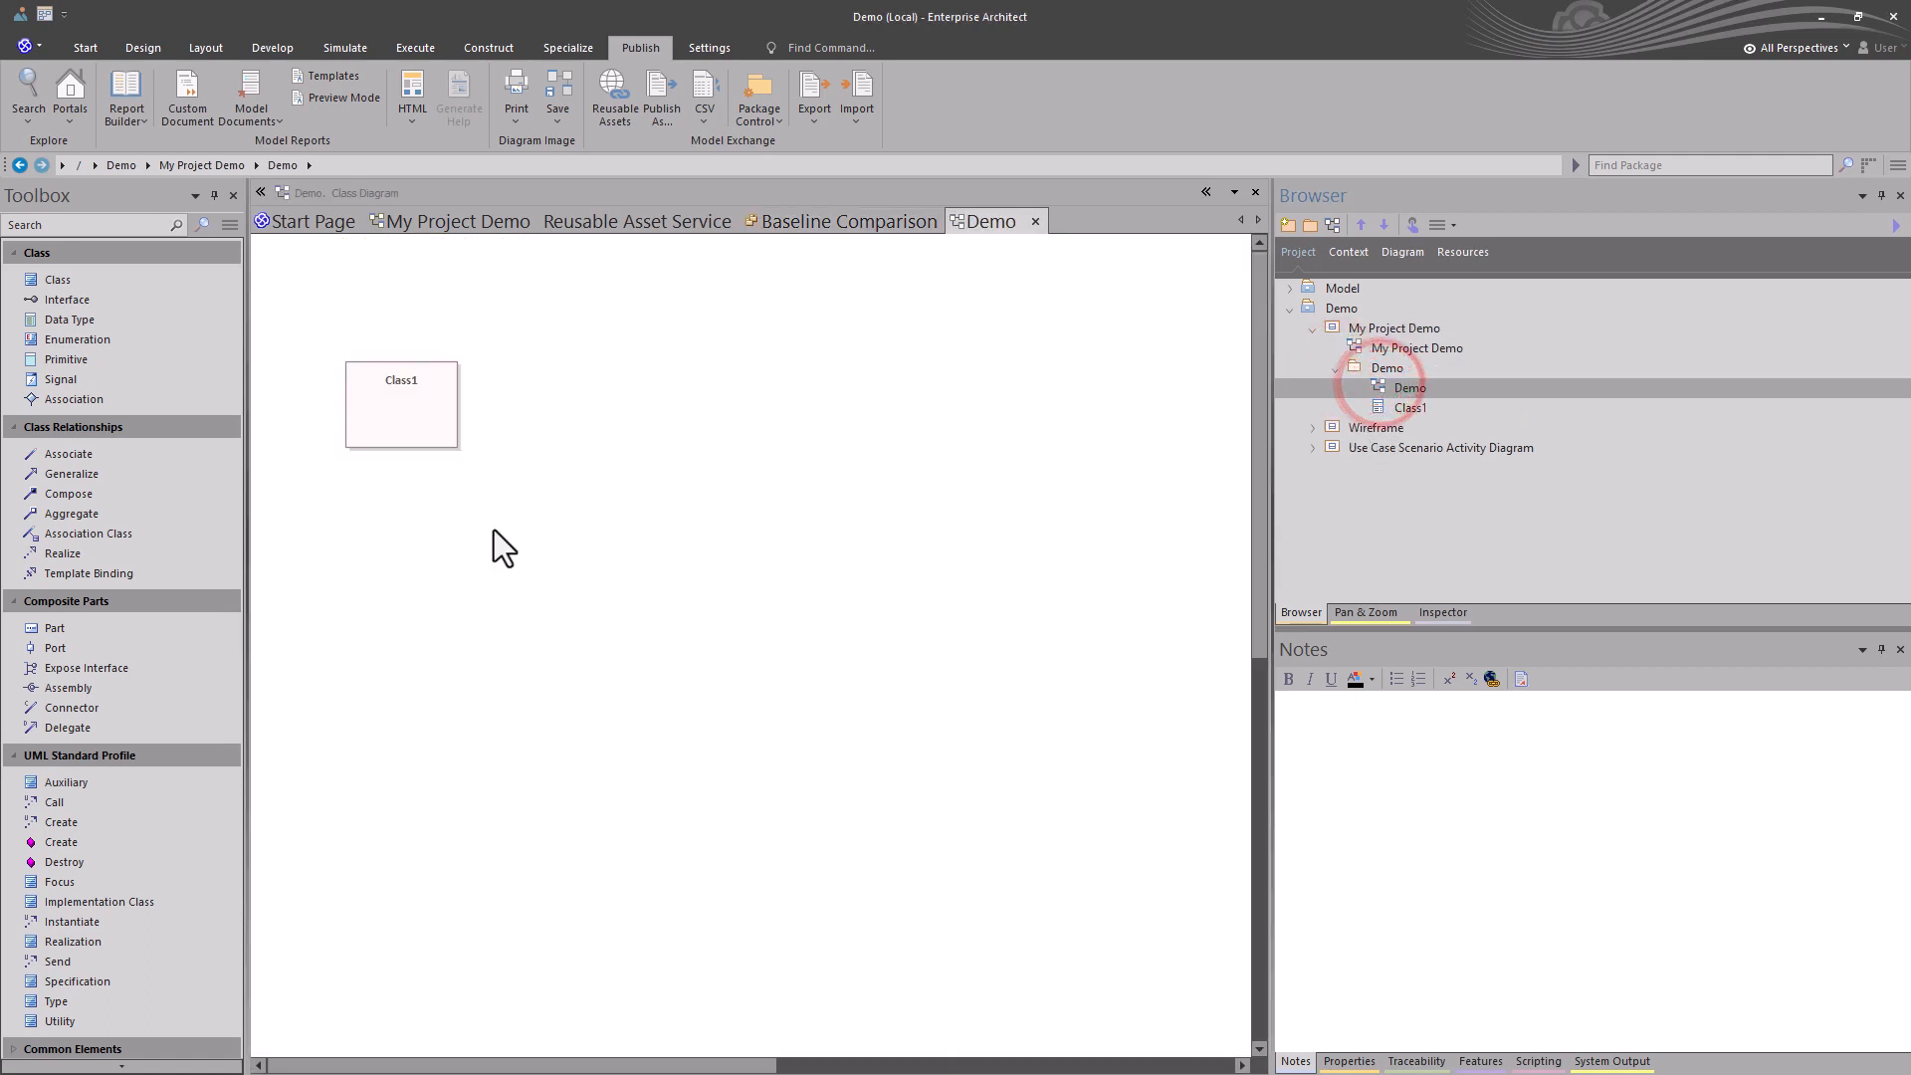
pyautogui.doubleClick(589, 503)
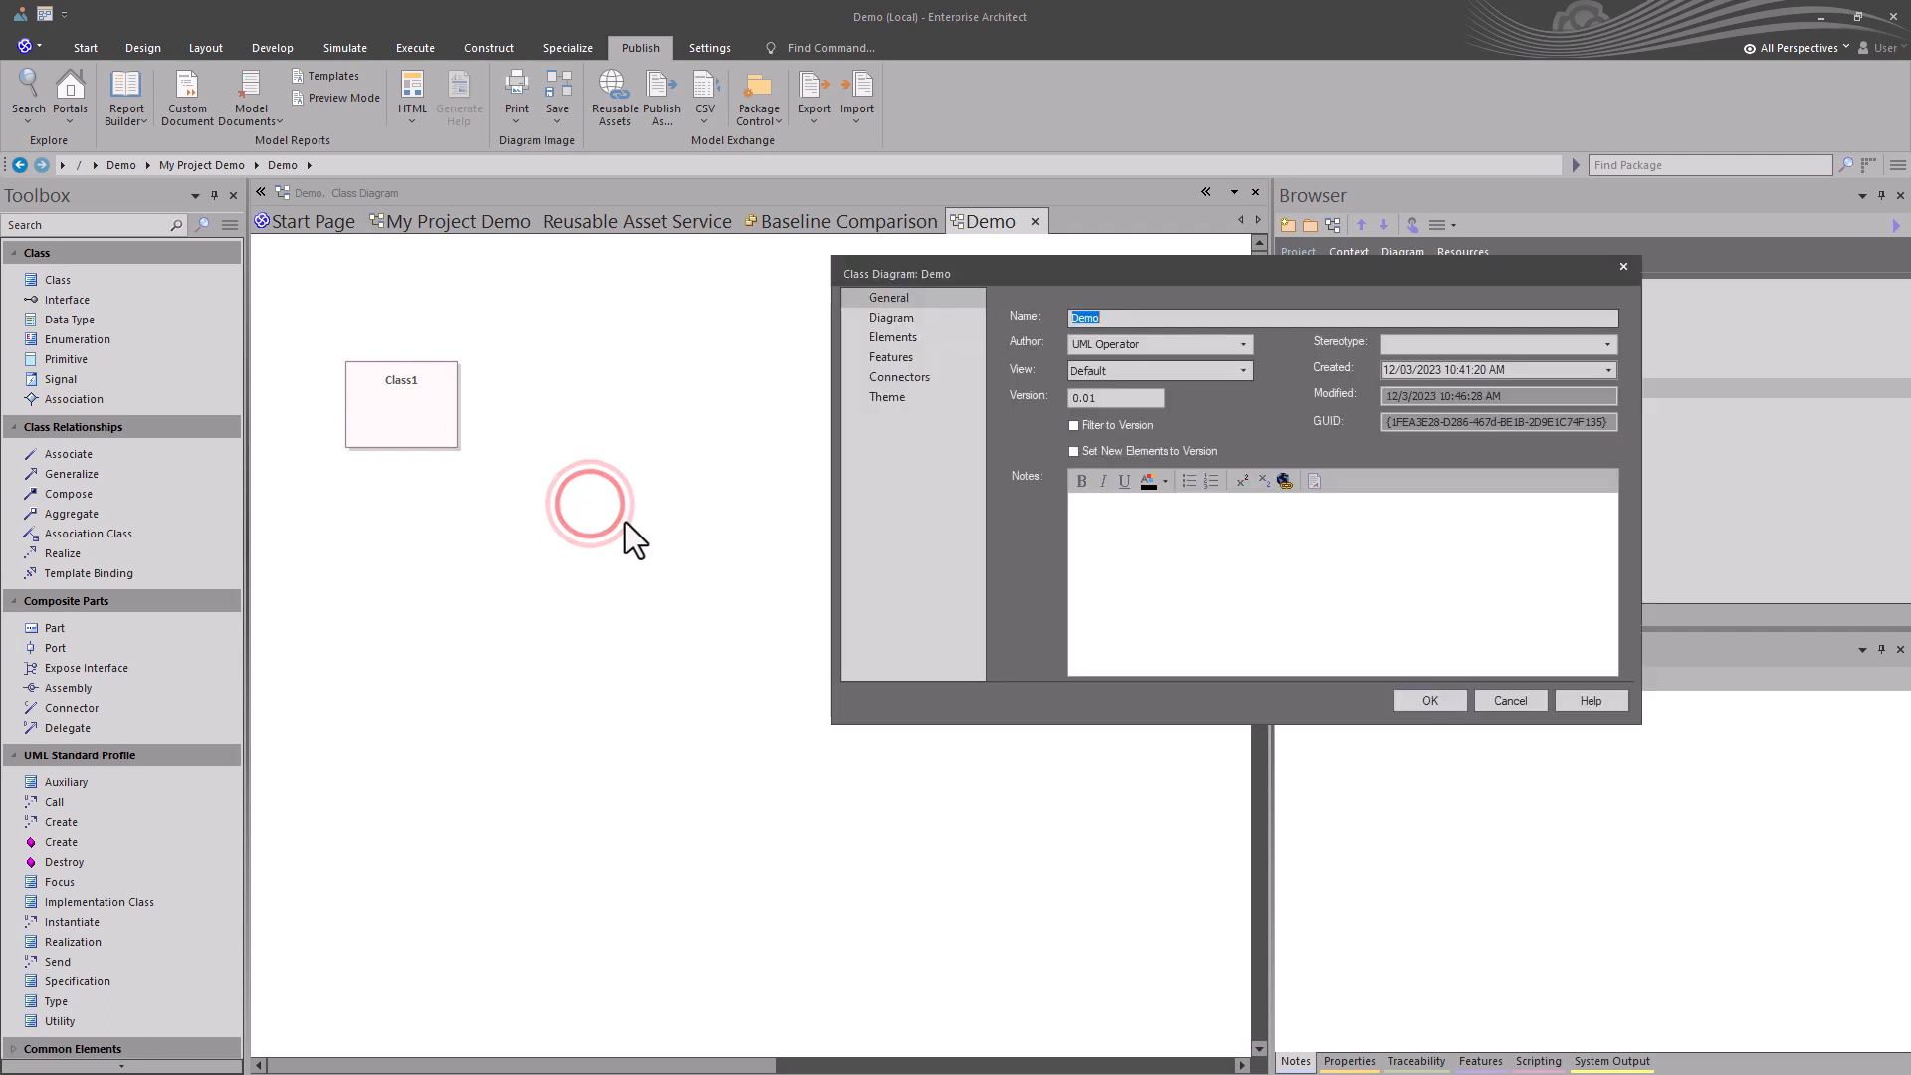
pyautogui.click(1112, 397)
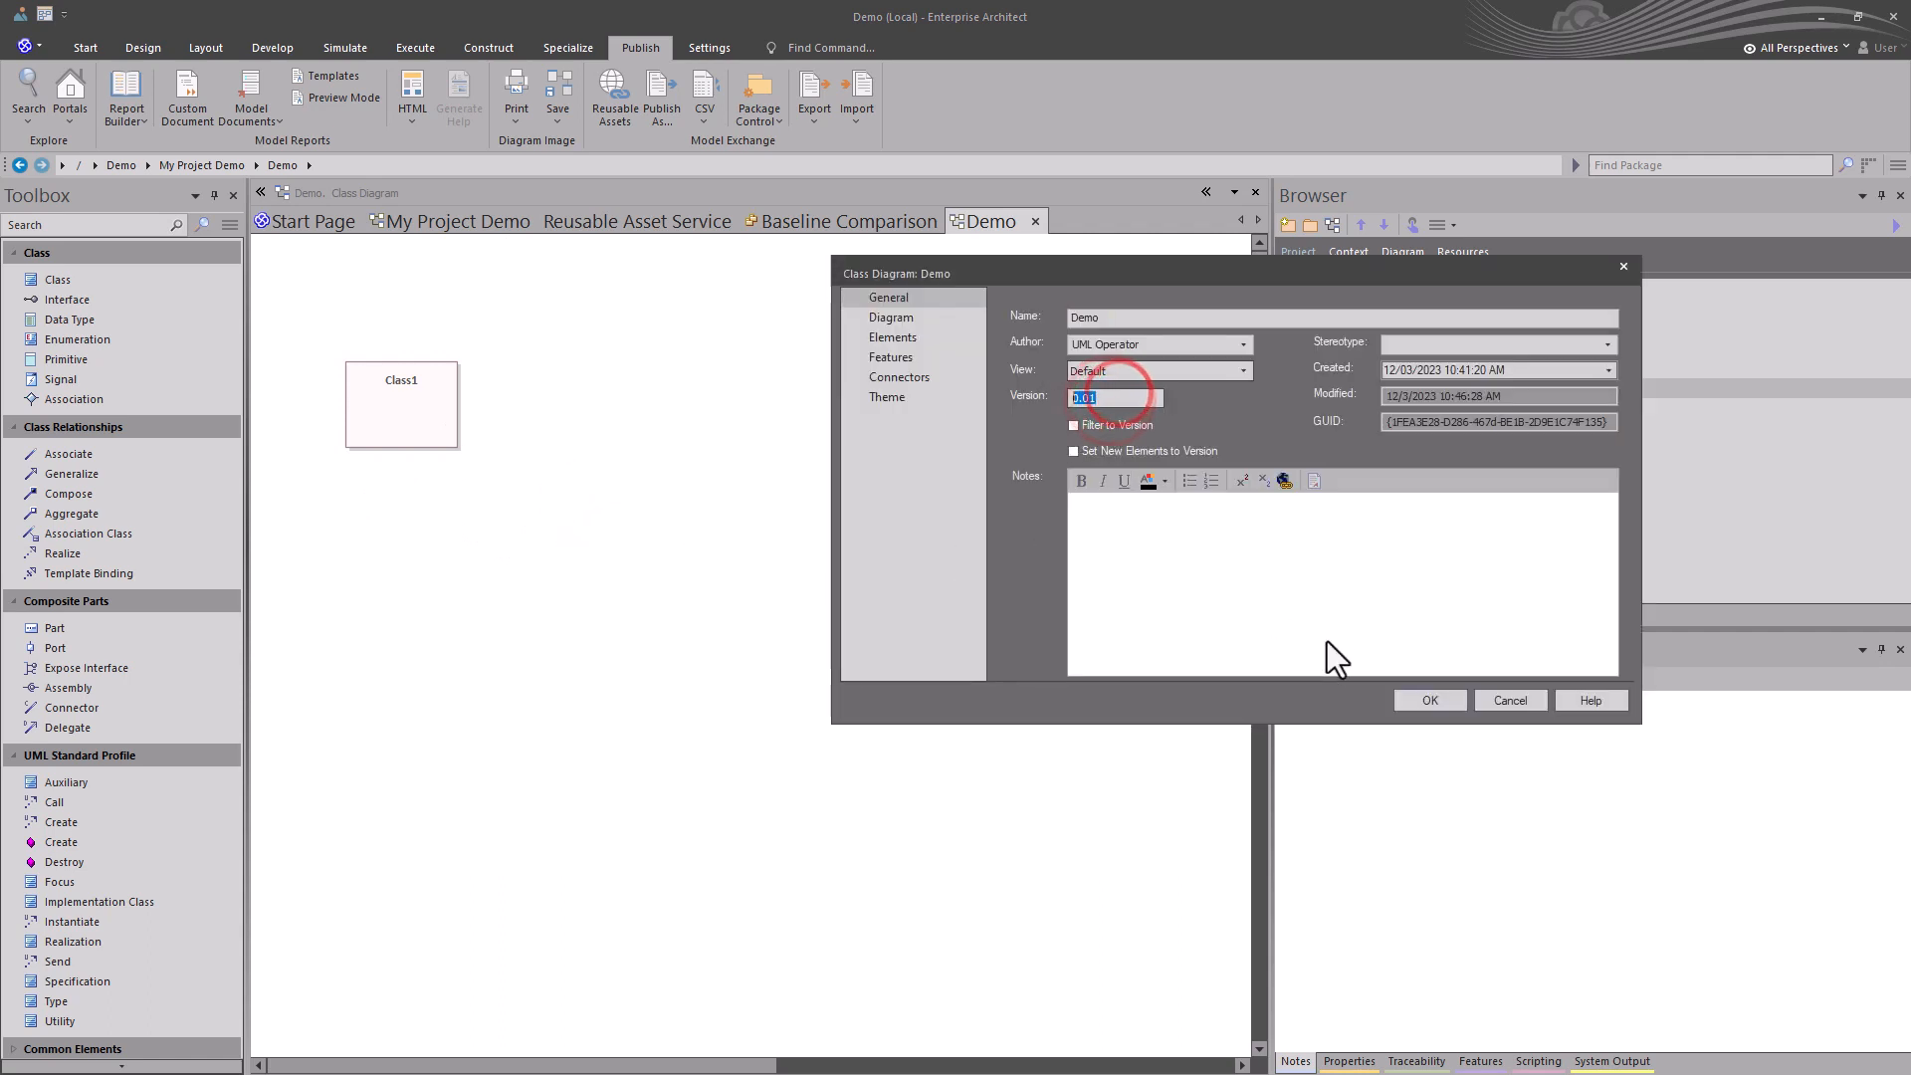
pyautogui.click(1453, 701)
pyautogui.click(861, 567)
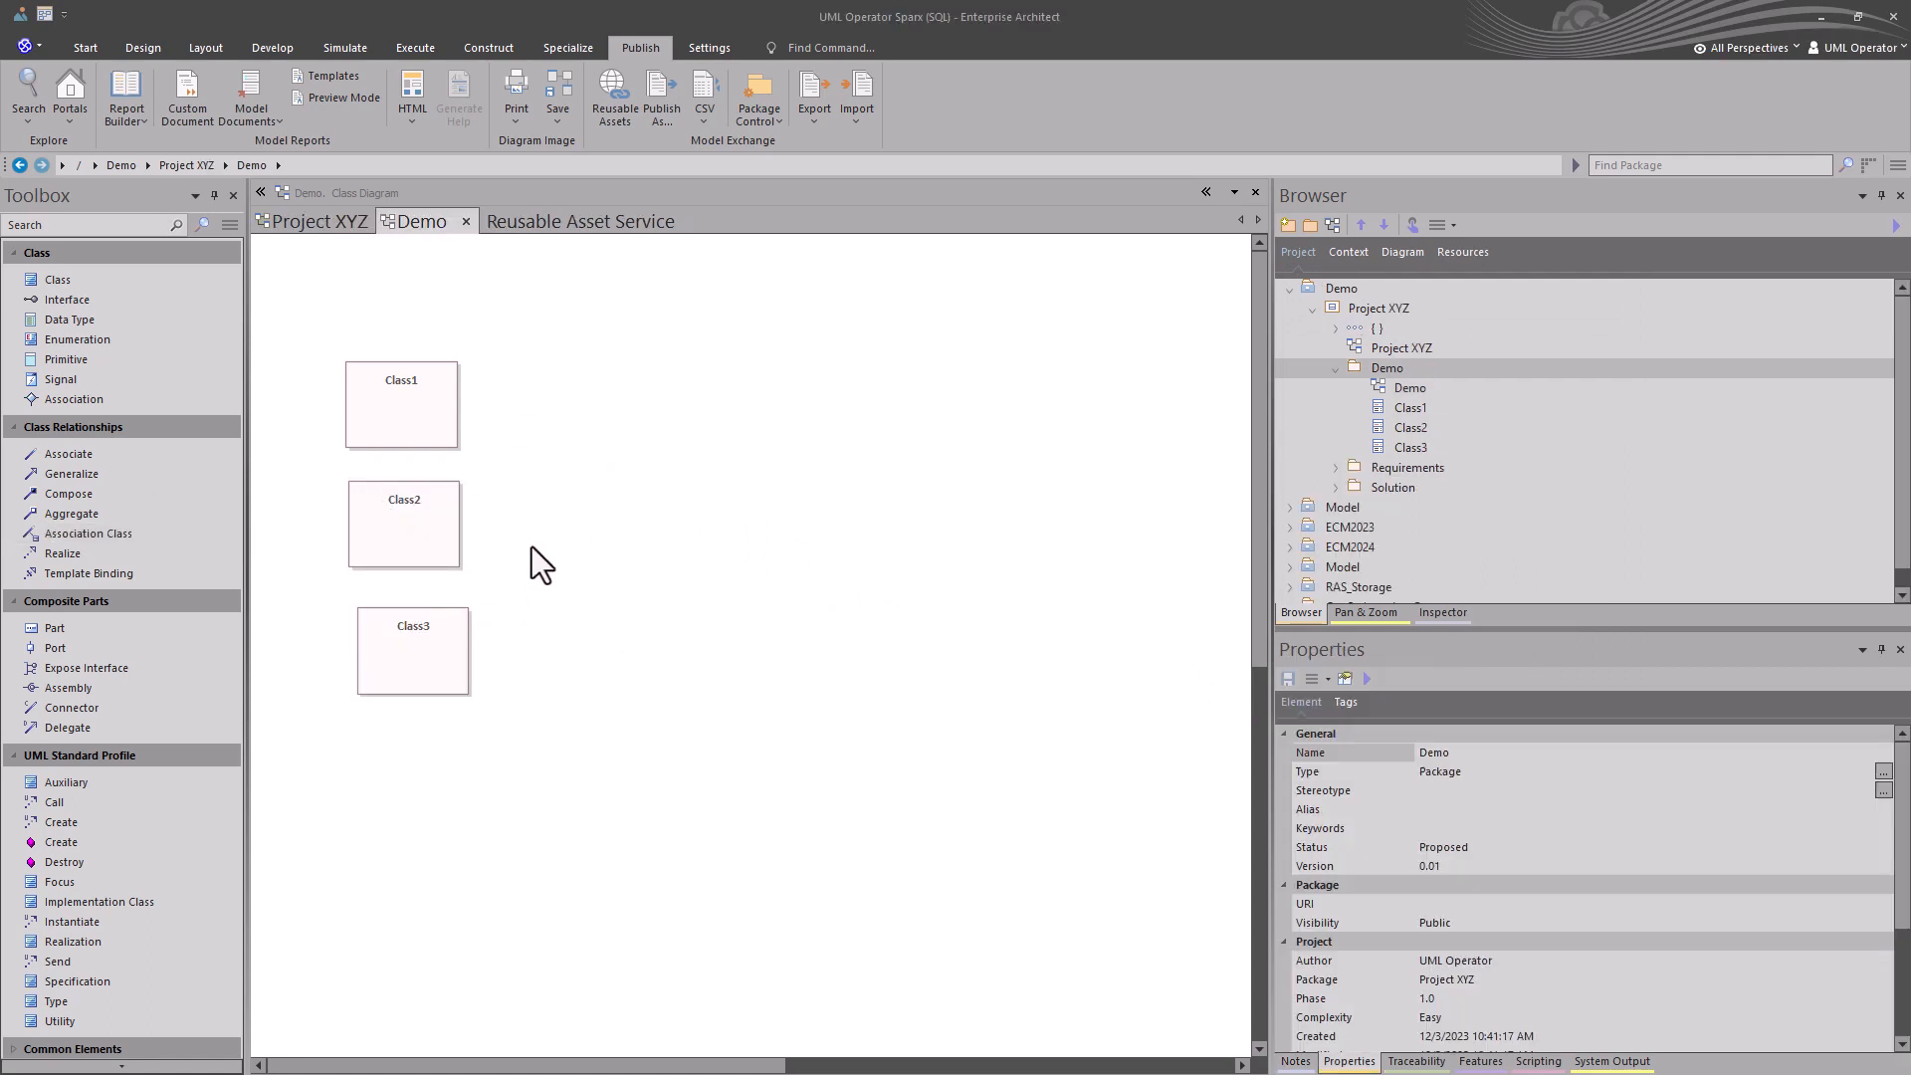
# Enable storing package baselines in a Reusable Asset Service registry, using connection UMLO Sparx, protocol http, server trackdev, port 1804 and model UMLO_Sparx.
pyautogui.click(709, 51)
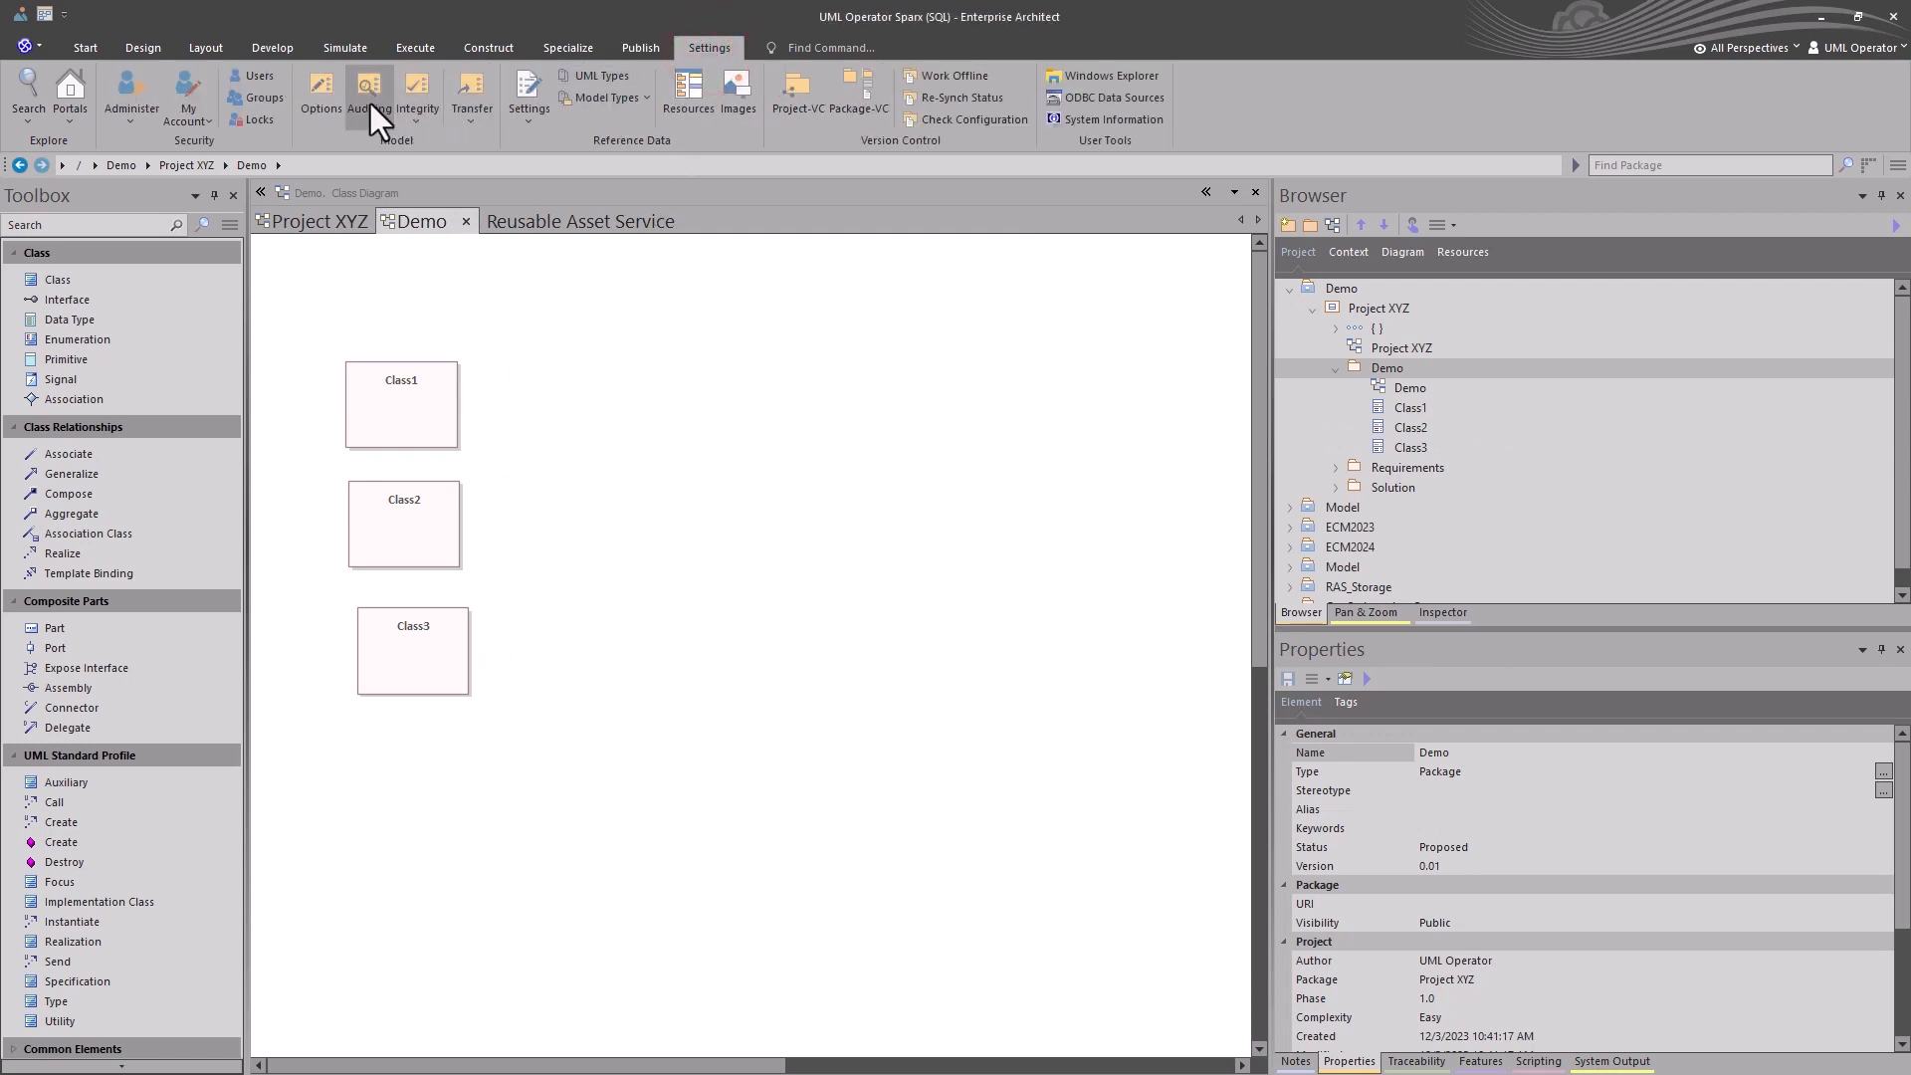
pyautogui.click(304, 97)
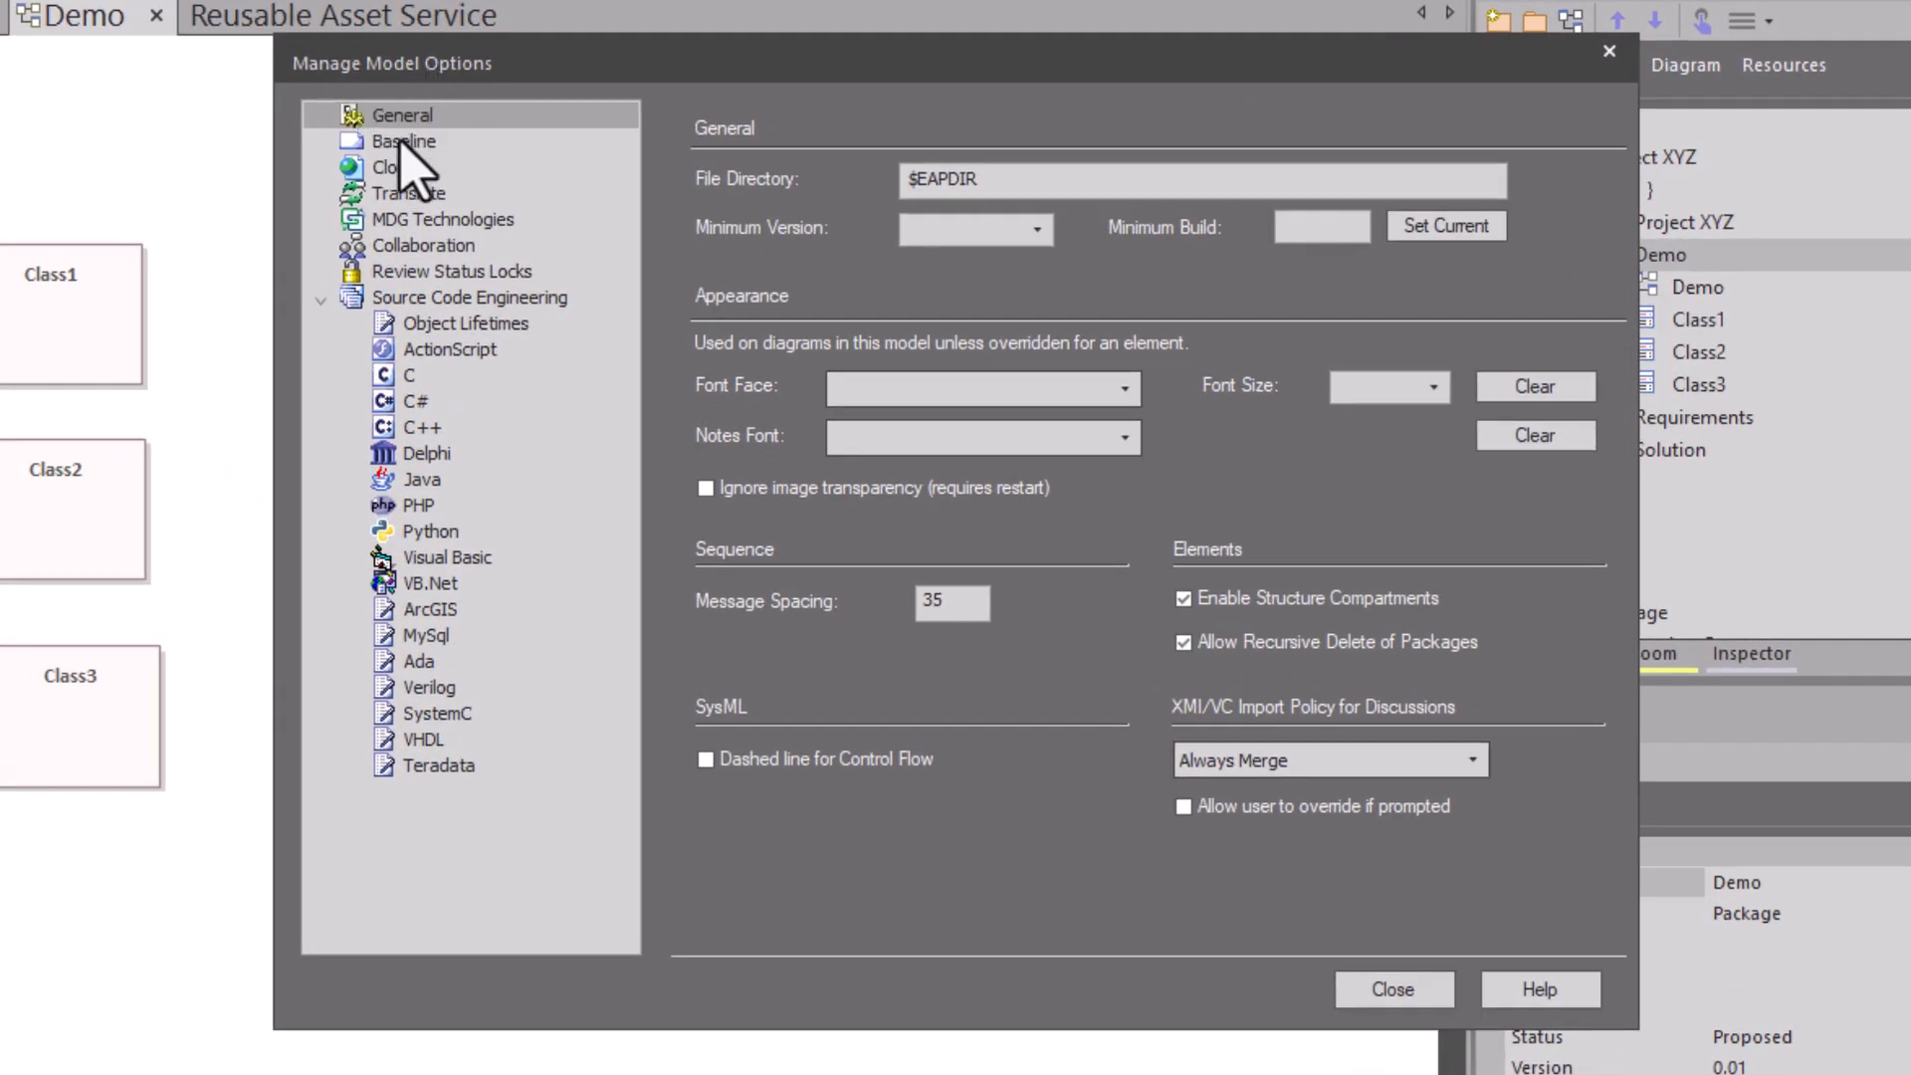
pyautogui.click(403, 143)
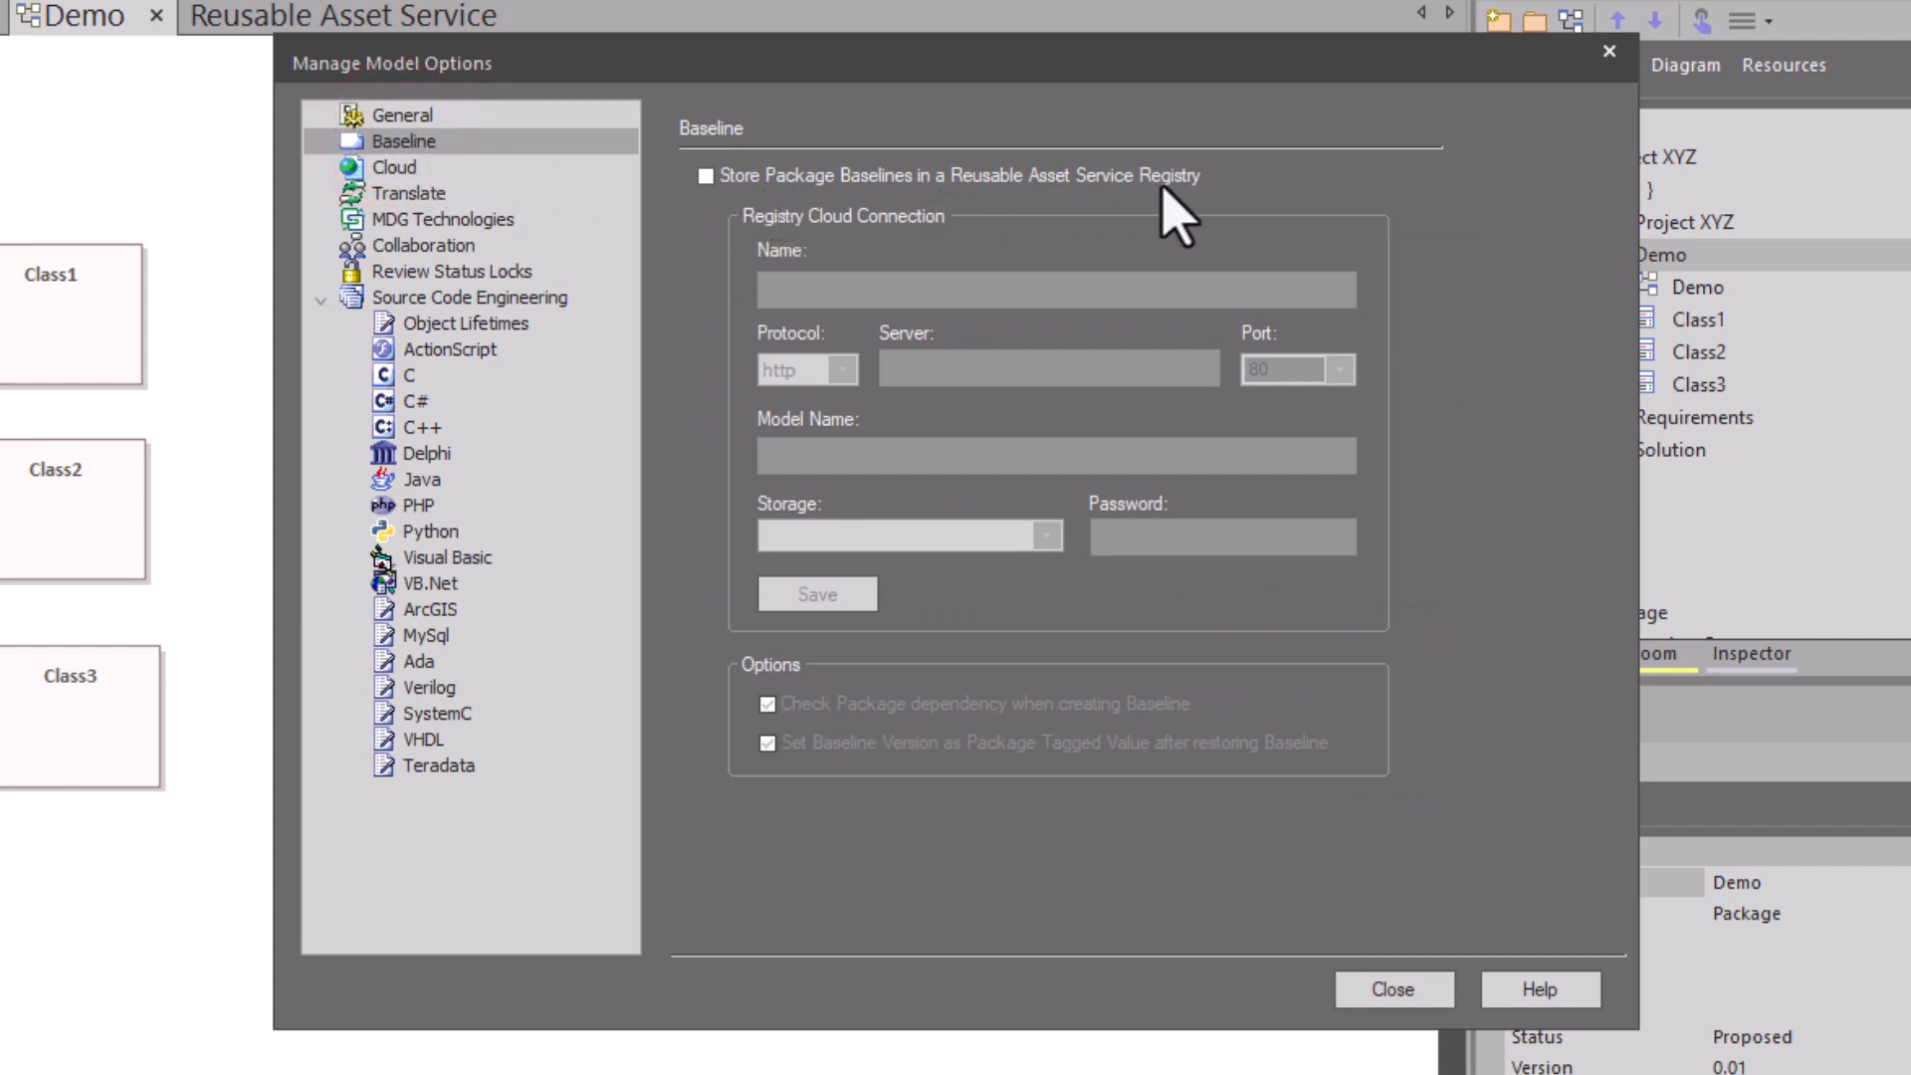
pyautogui.click(717, 176)
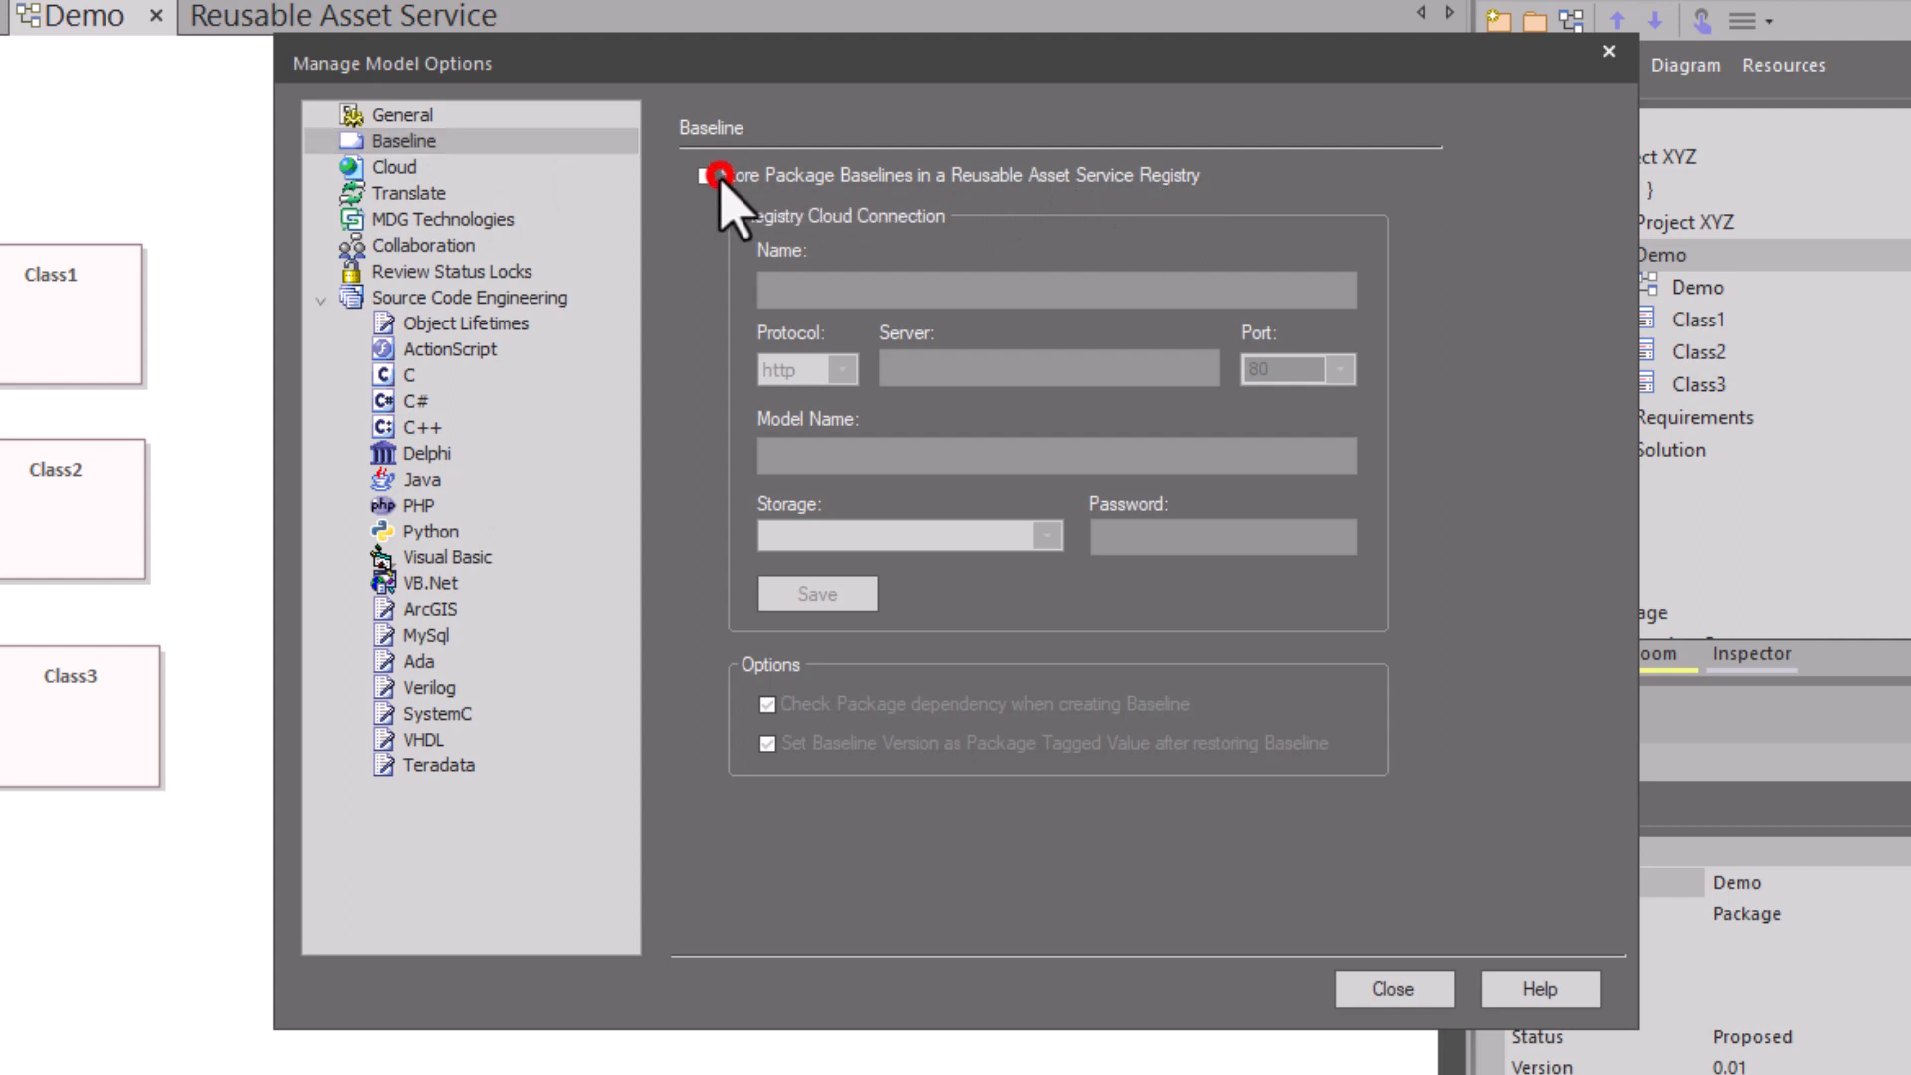
pyautogui.click(807, 285)
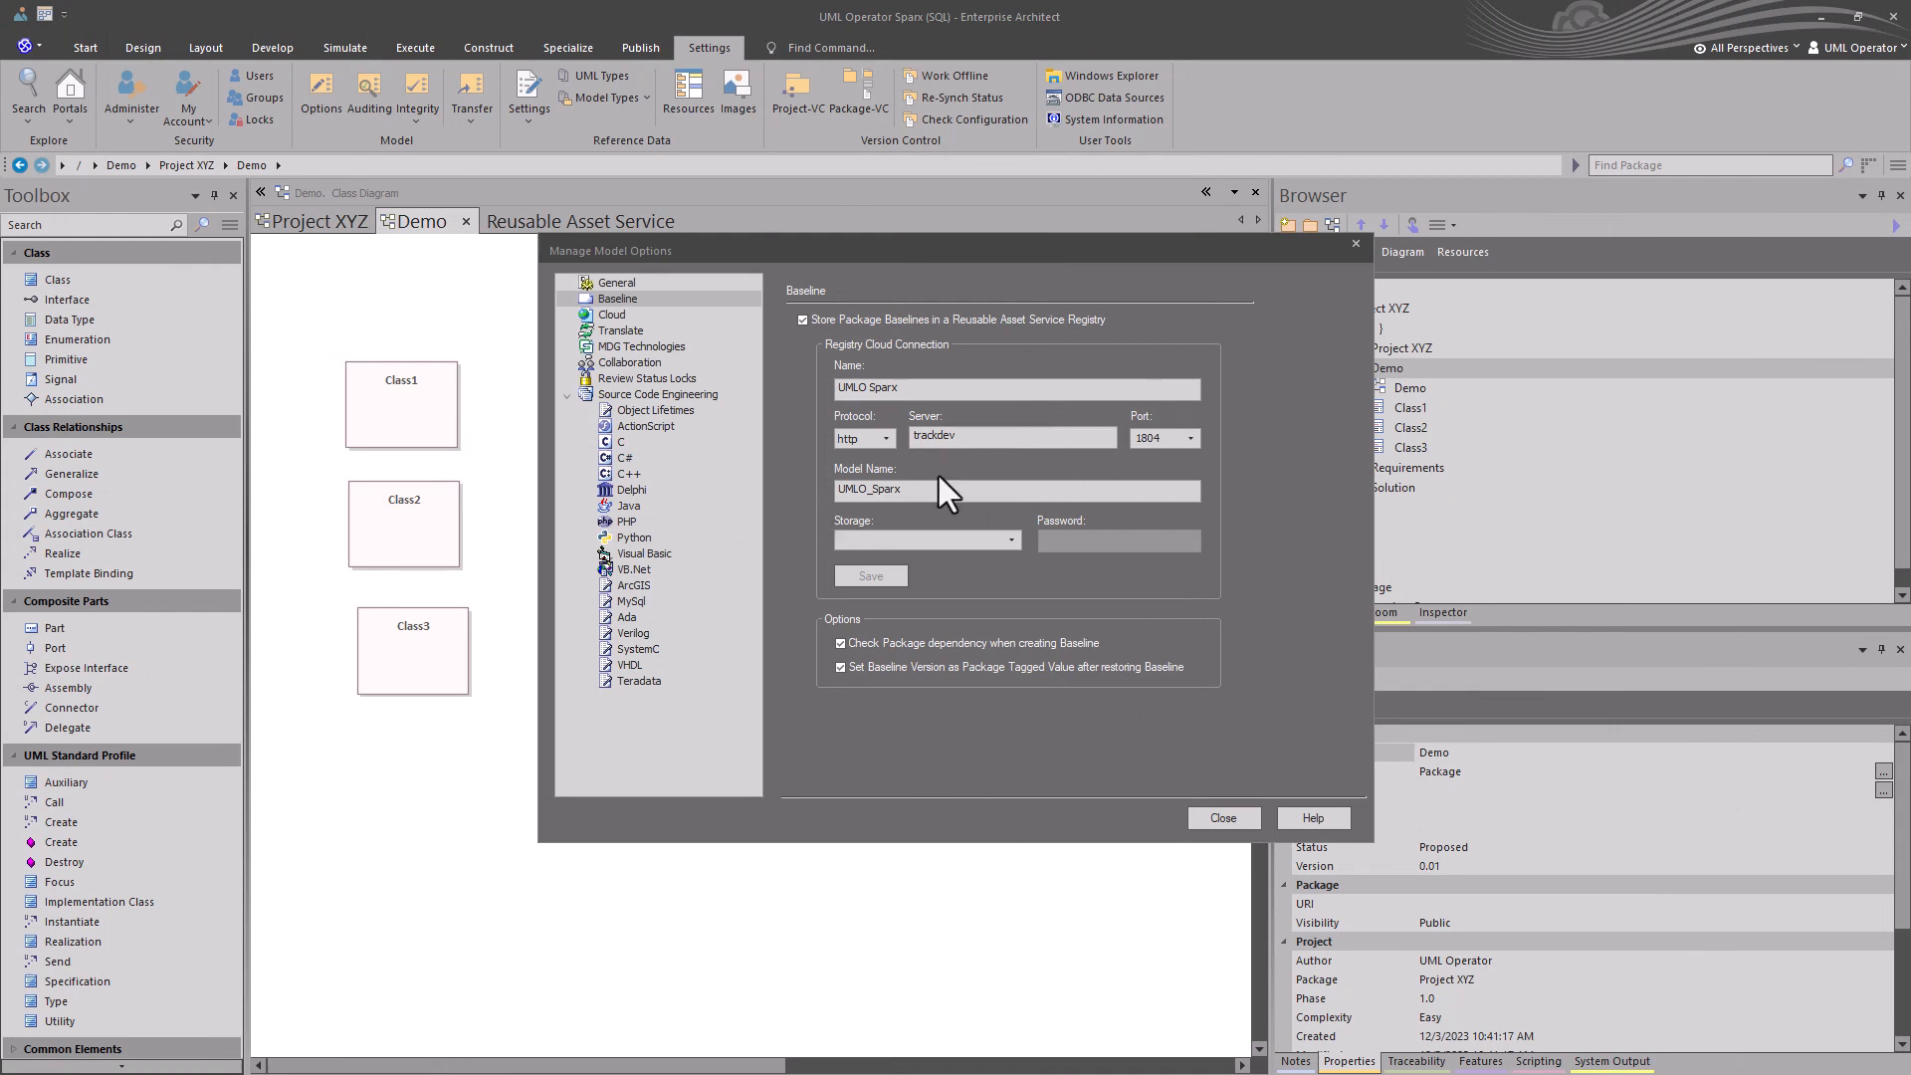
# Create a new registry storage named Baseline without access passwords, accessible by all users.
pyautogui.click(1011, 538)
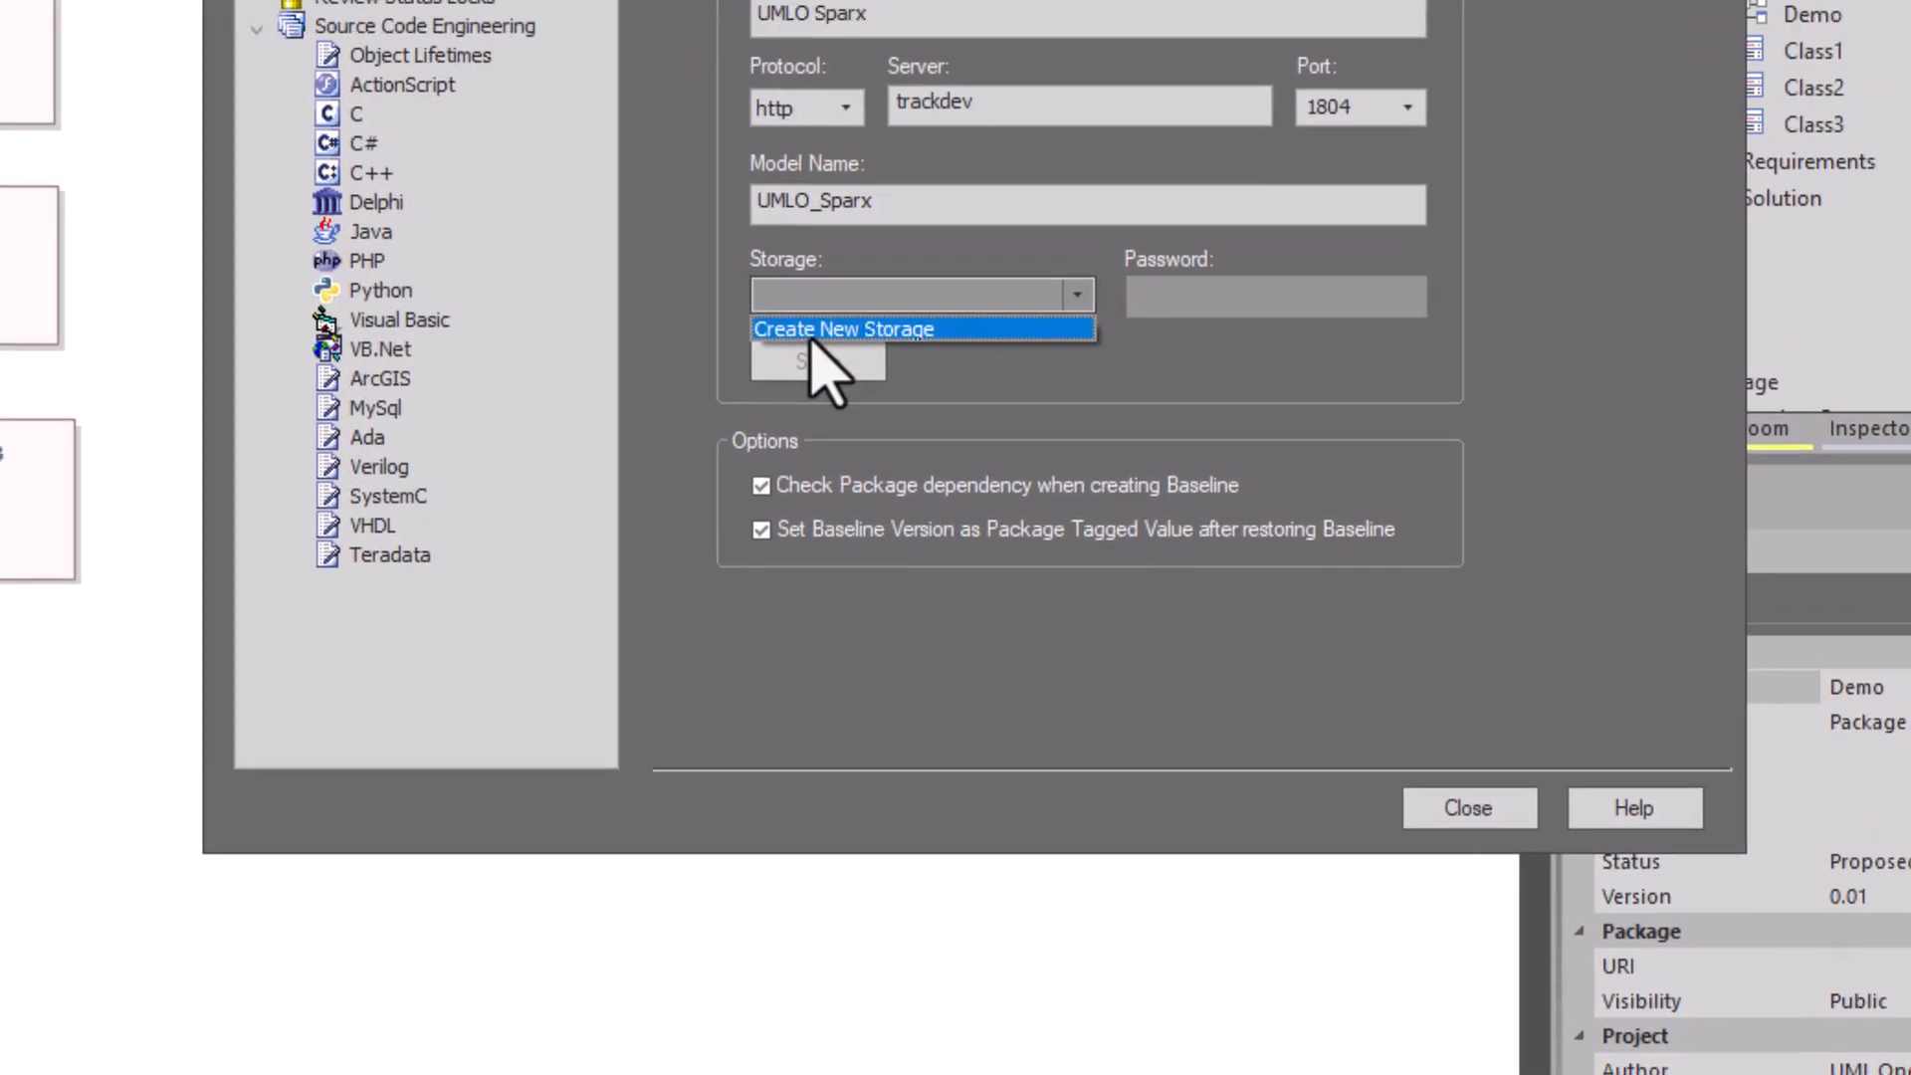
pyautogui.click(792, 125)
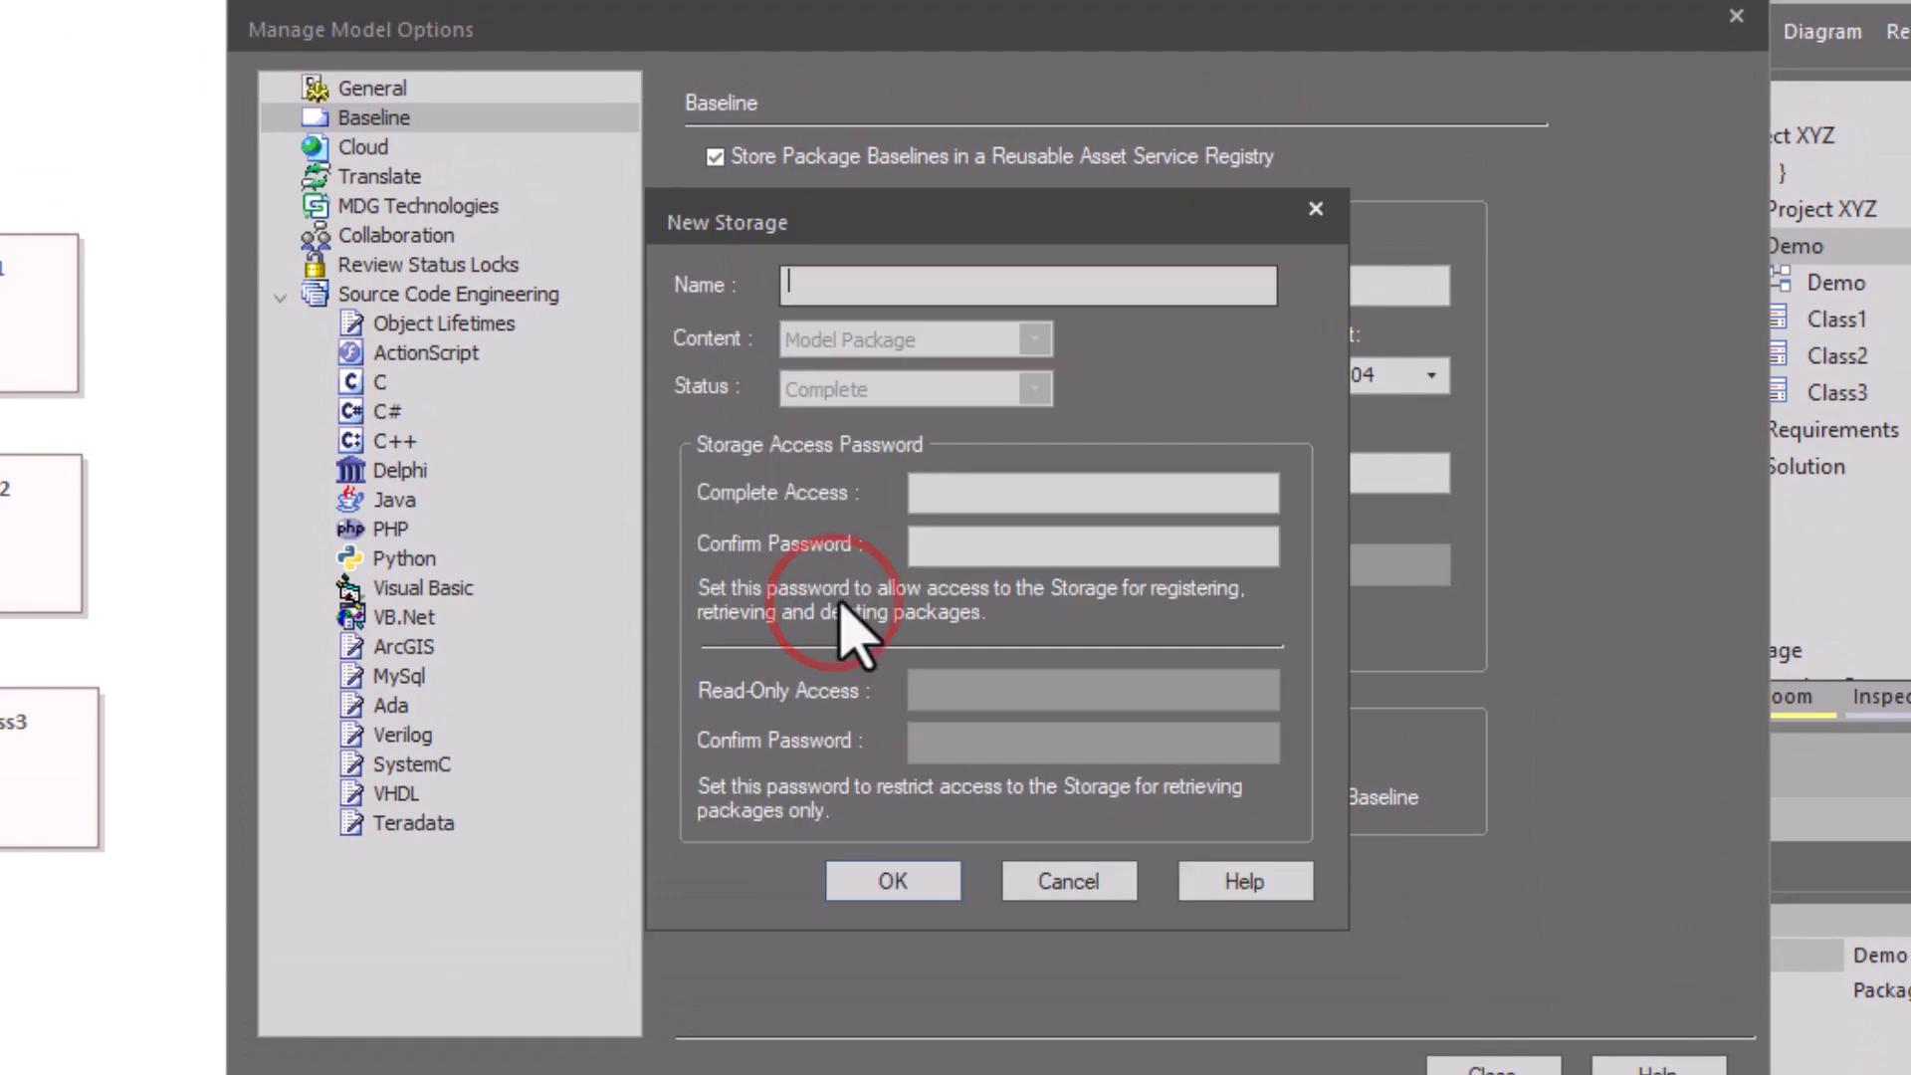
pyautogui.write('B')
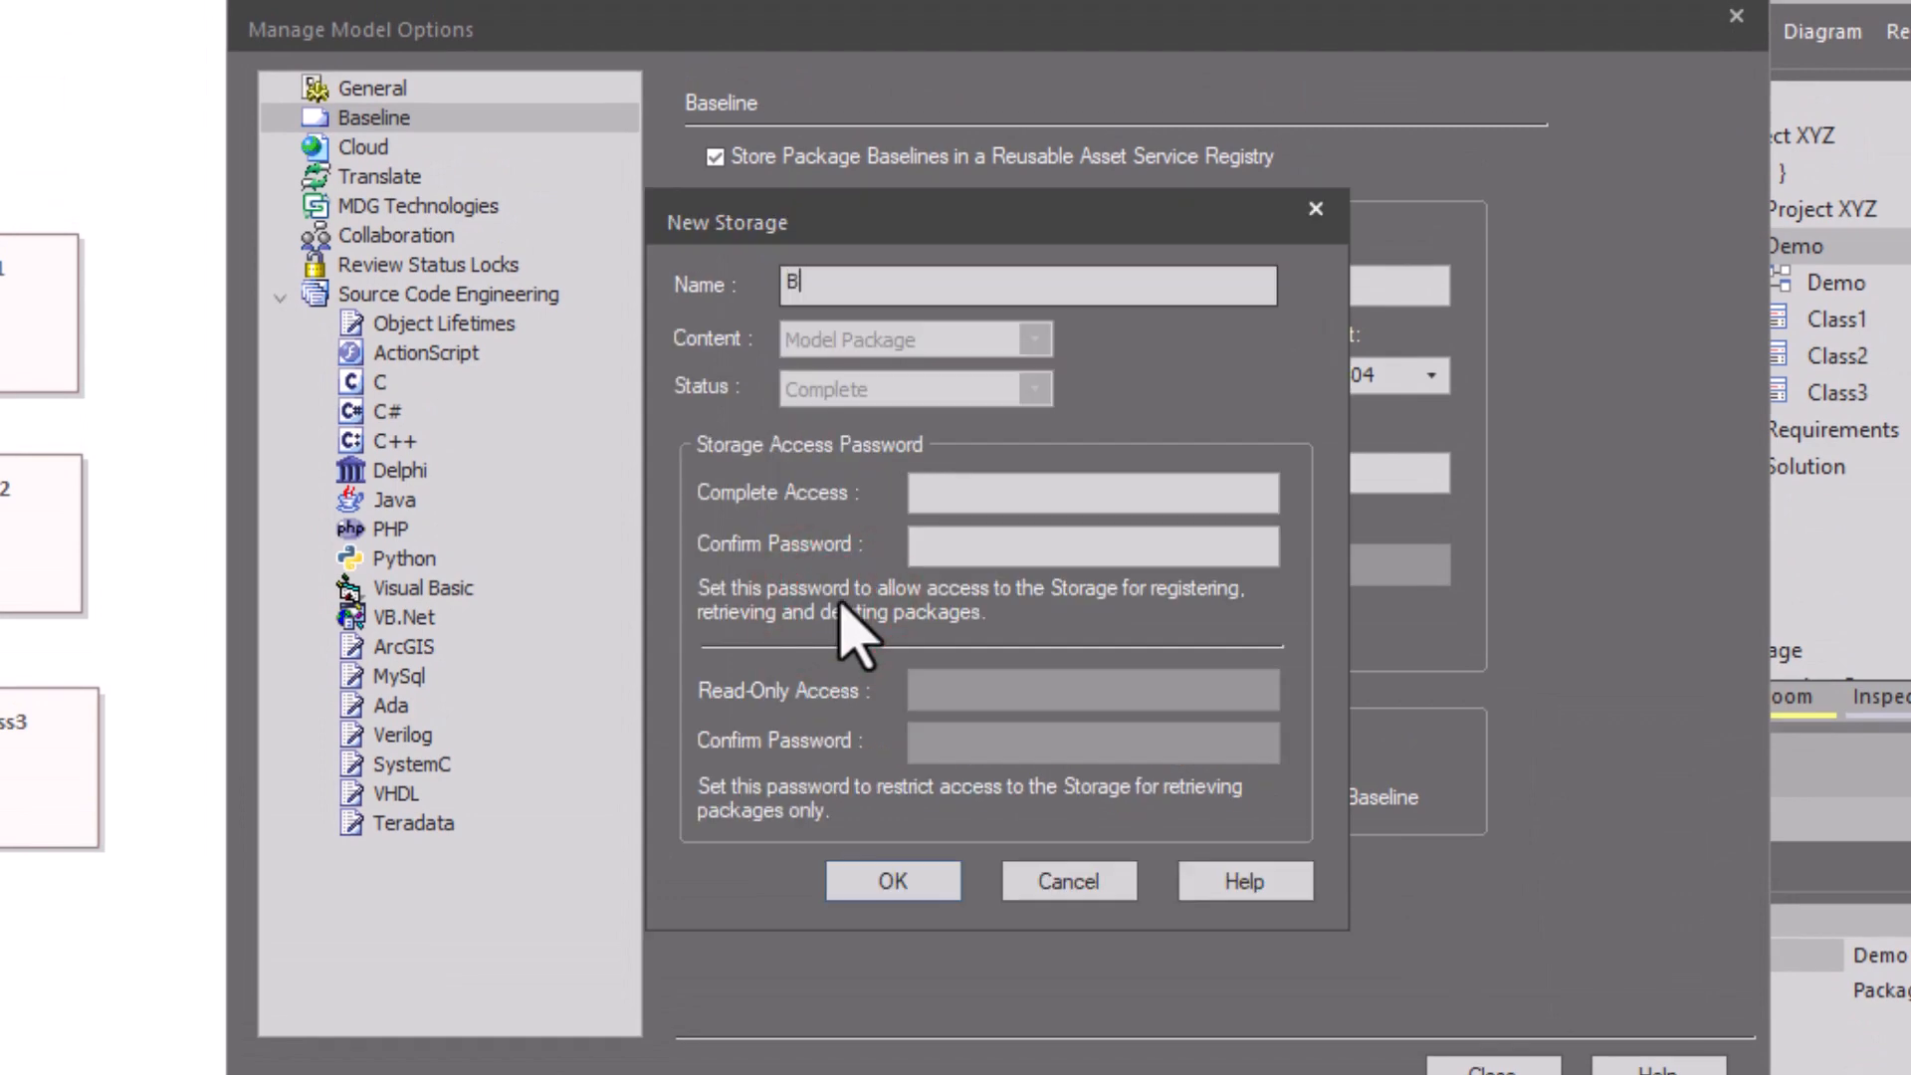
pyautogui.write('aseline')
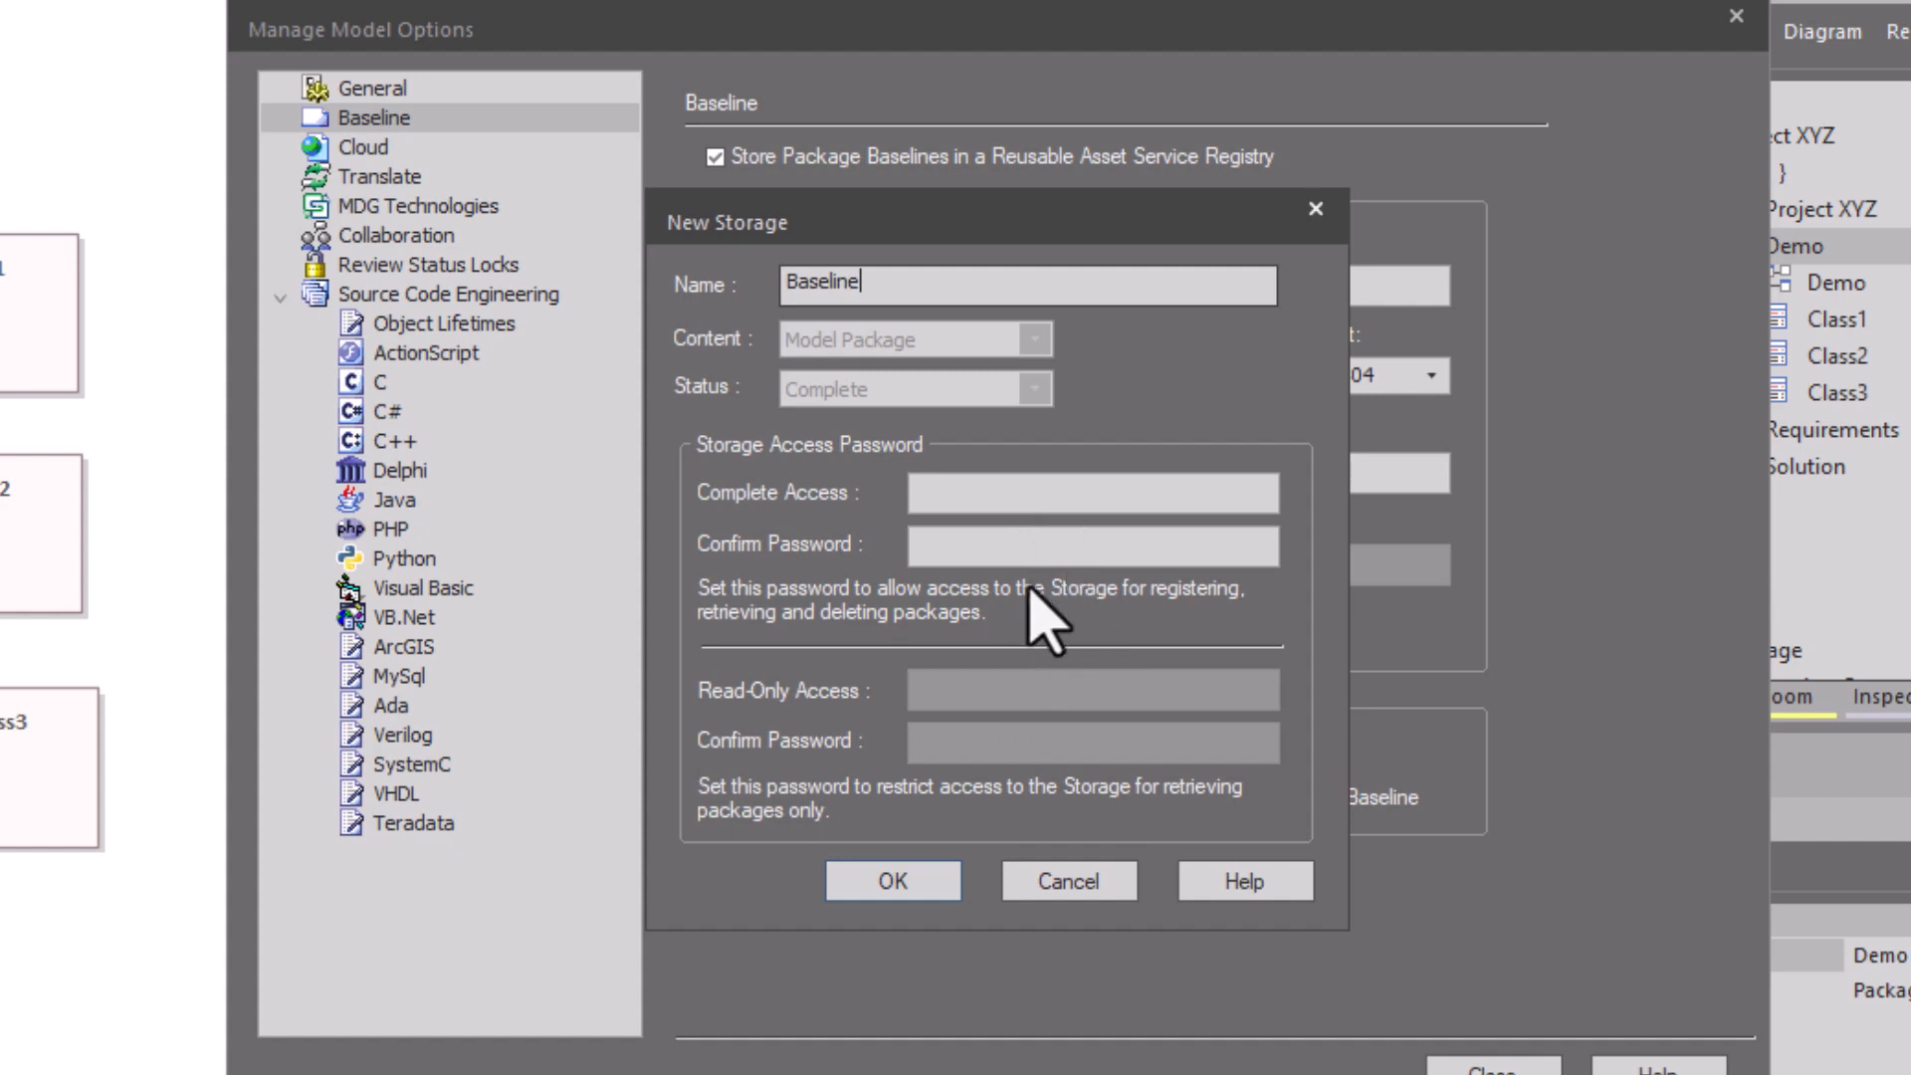
pyautogui.click(896, 881)
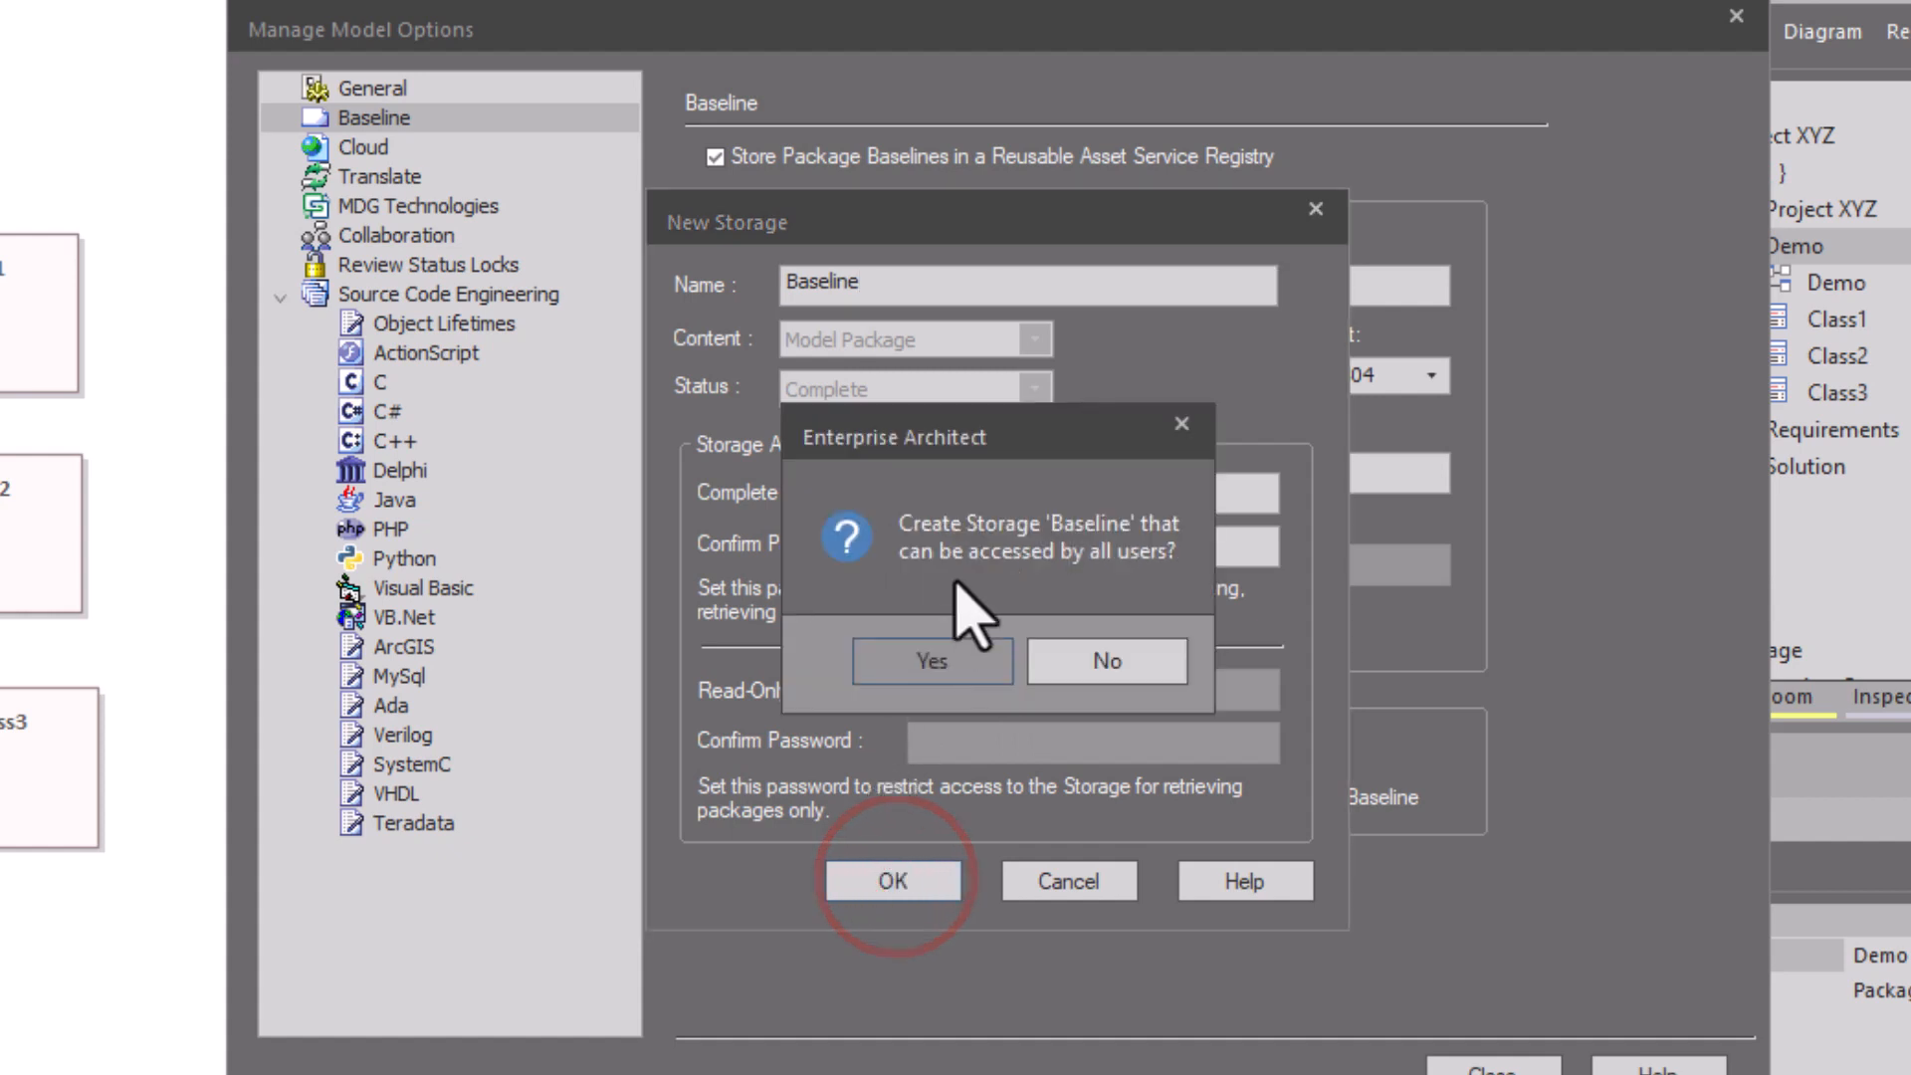
pyautogui.click(900, 662)
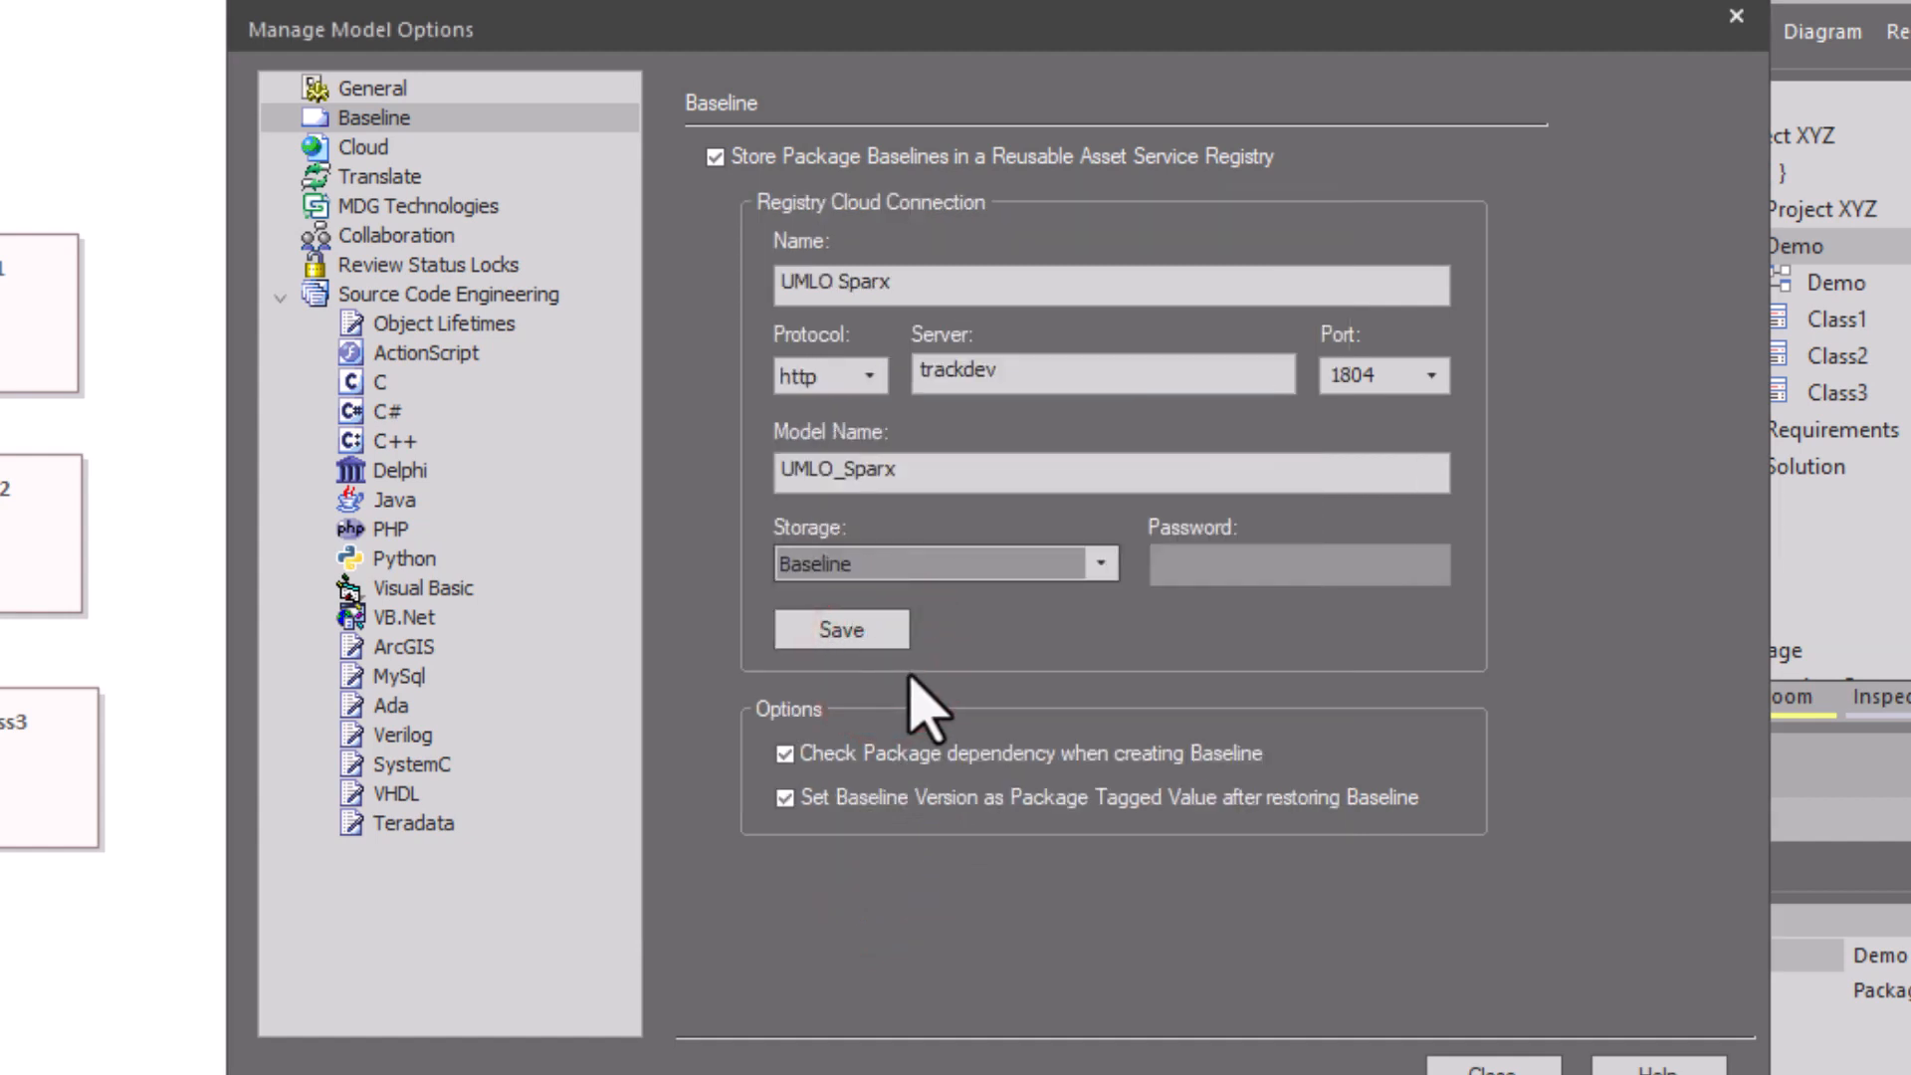
# Save the registry connection details with the Baseline storage and close the model options.
pyautogui.click(846, 631)
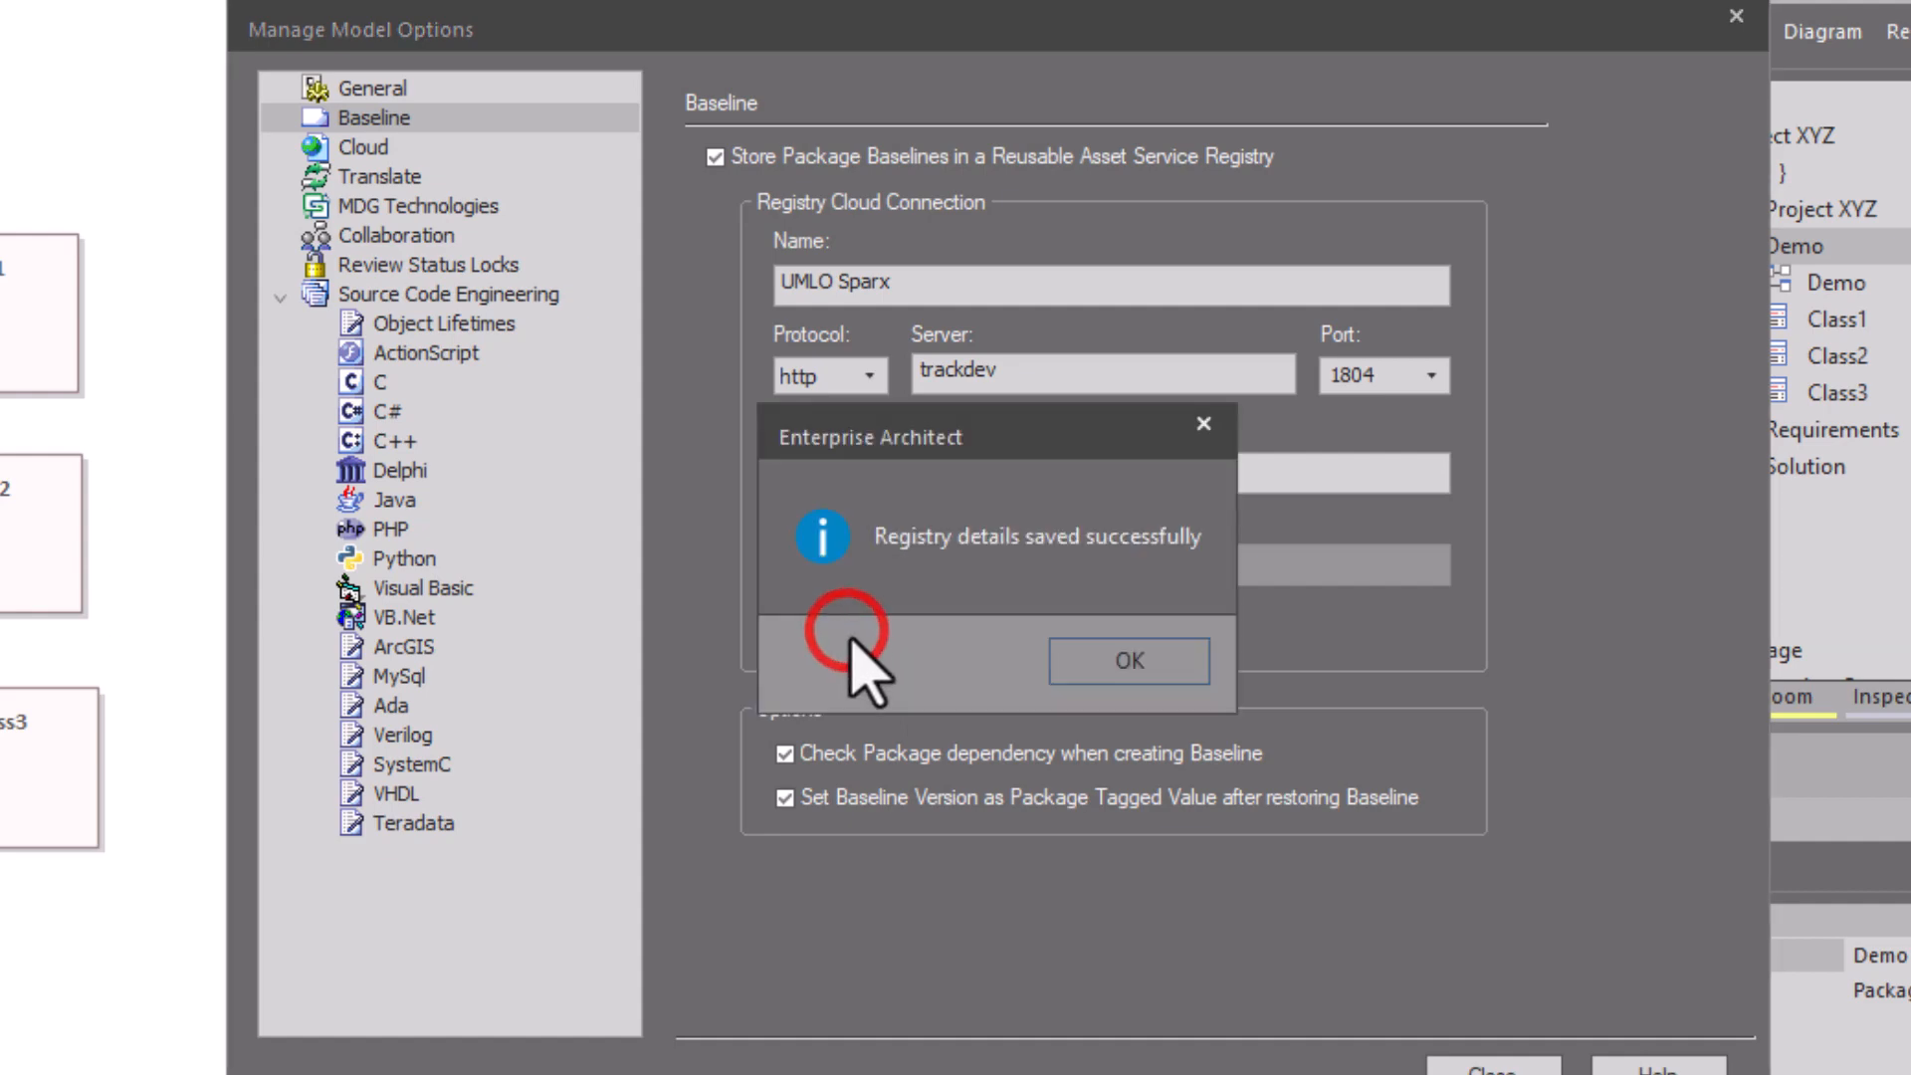
pyautogui.click(1102, 665)
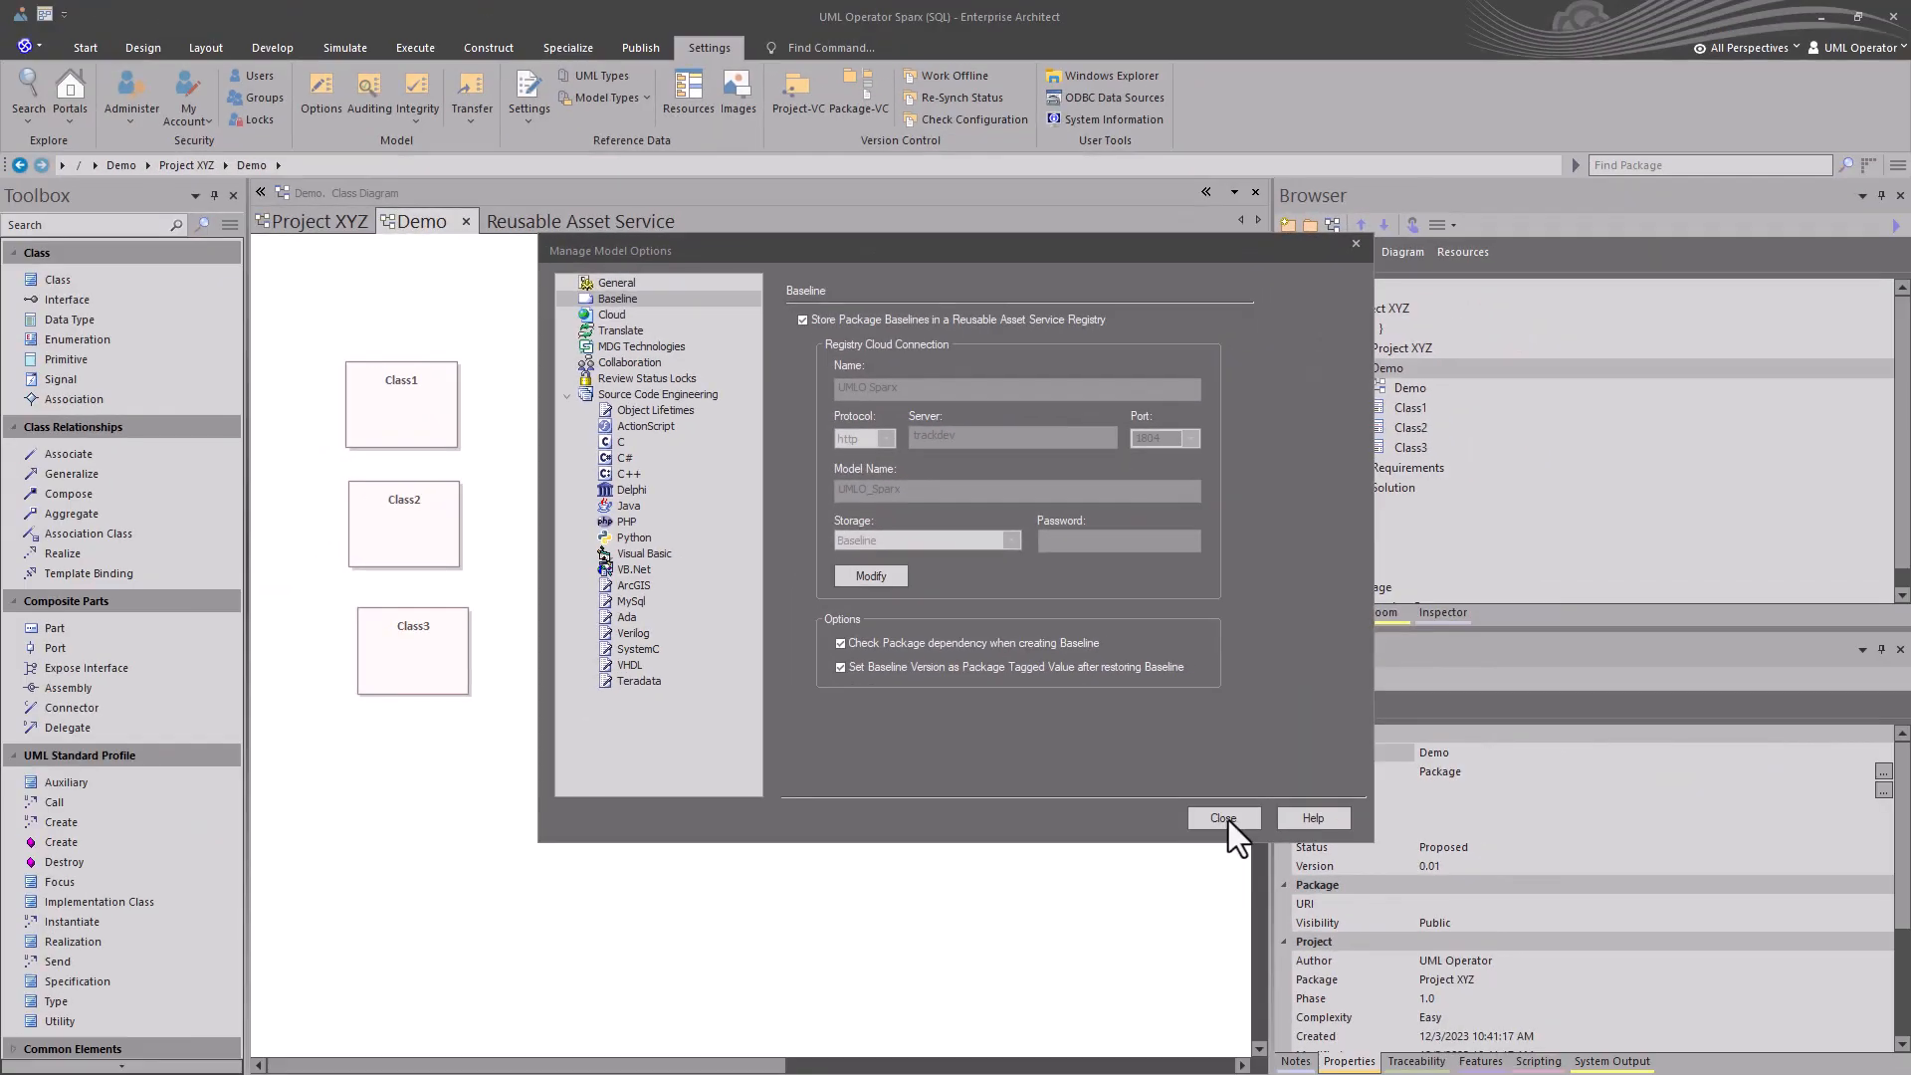
pyautogui.click(1223, 817)
# Open the registry-based baselines of the Demo package and check the registry and storage in use.
pyautogui.click(596, 492)
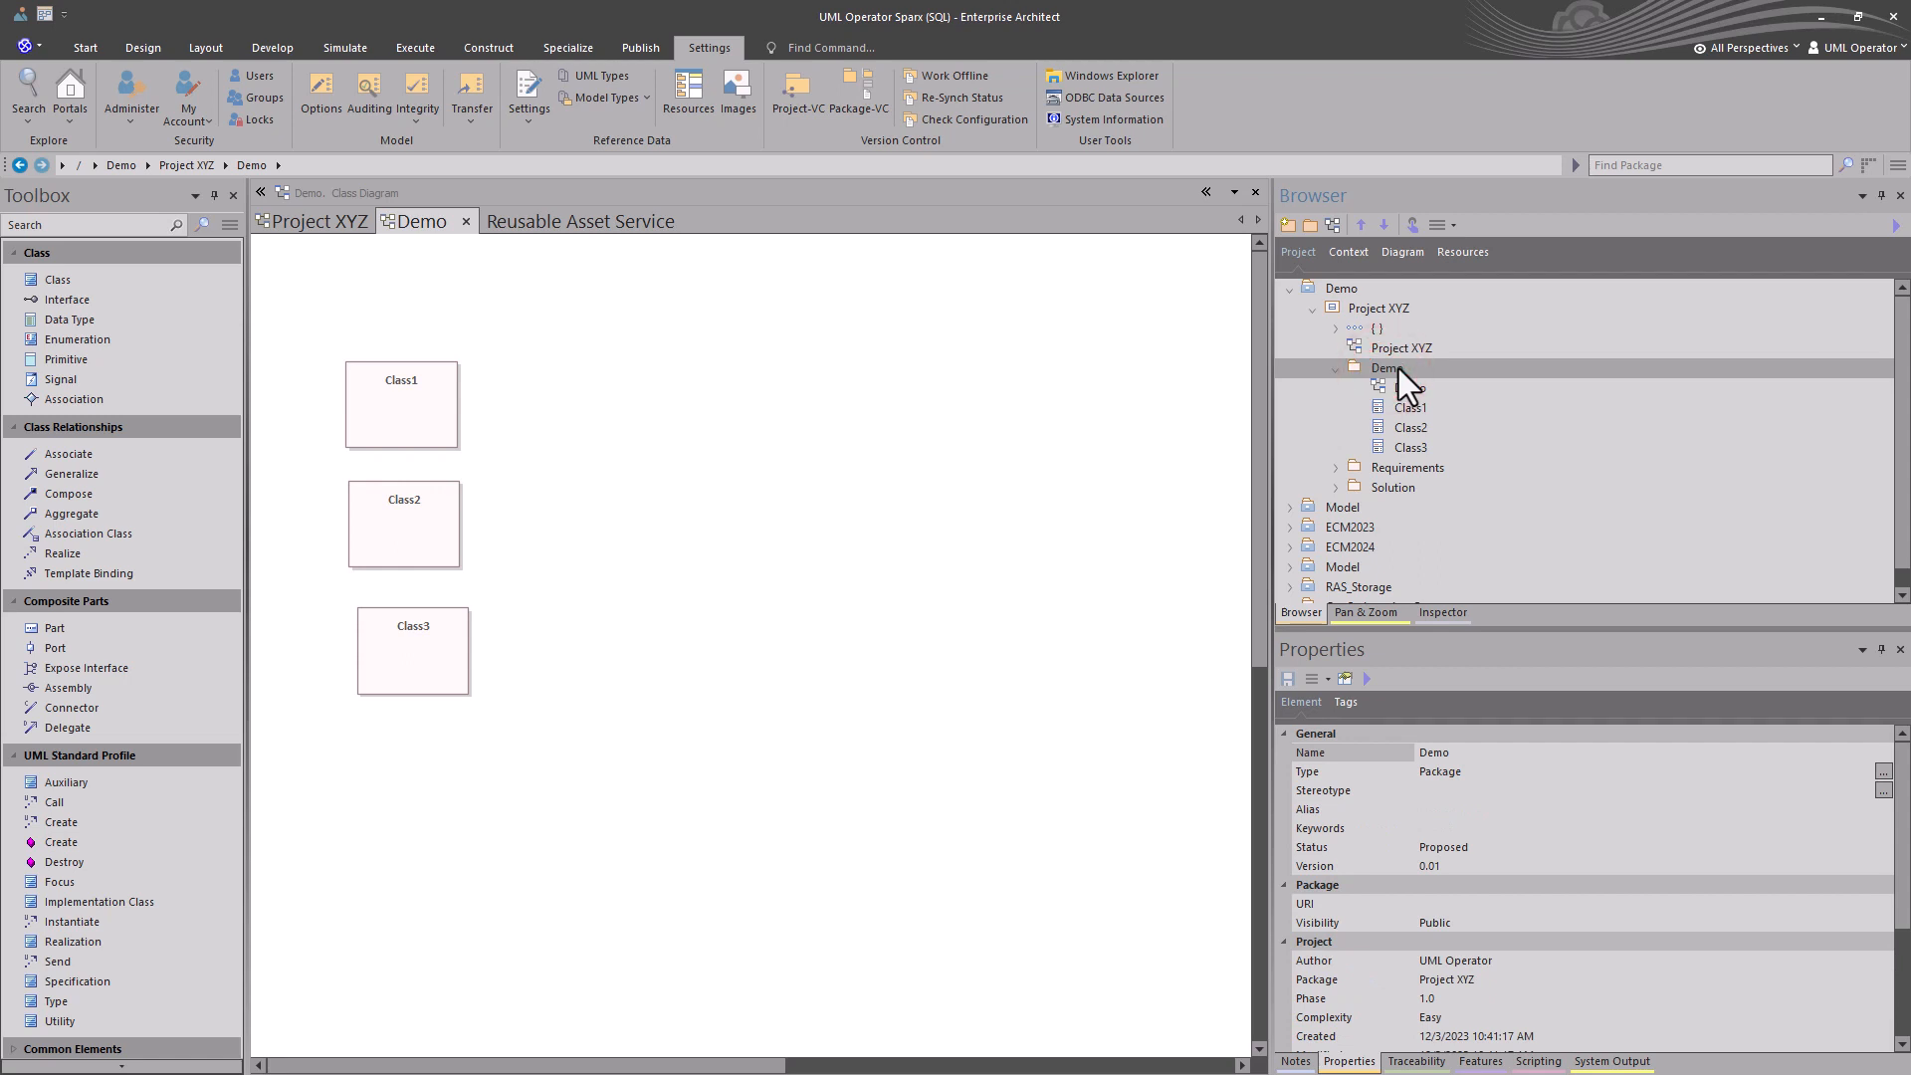
pyautogui.hotkey('ctrl', 'alt', 'b')
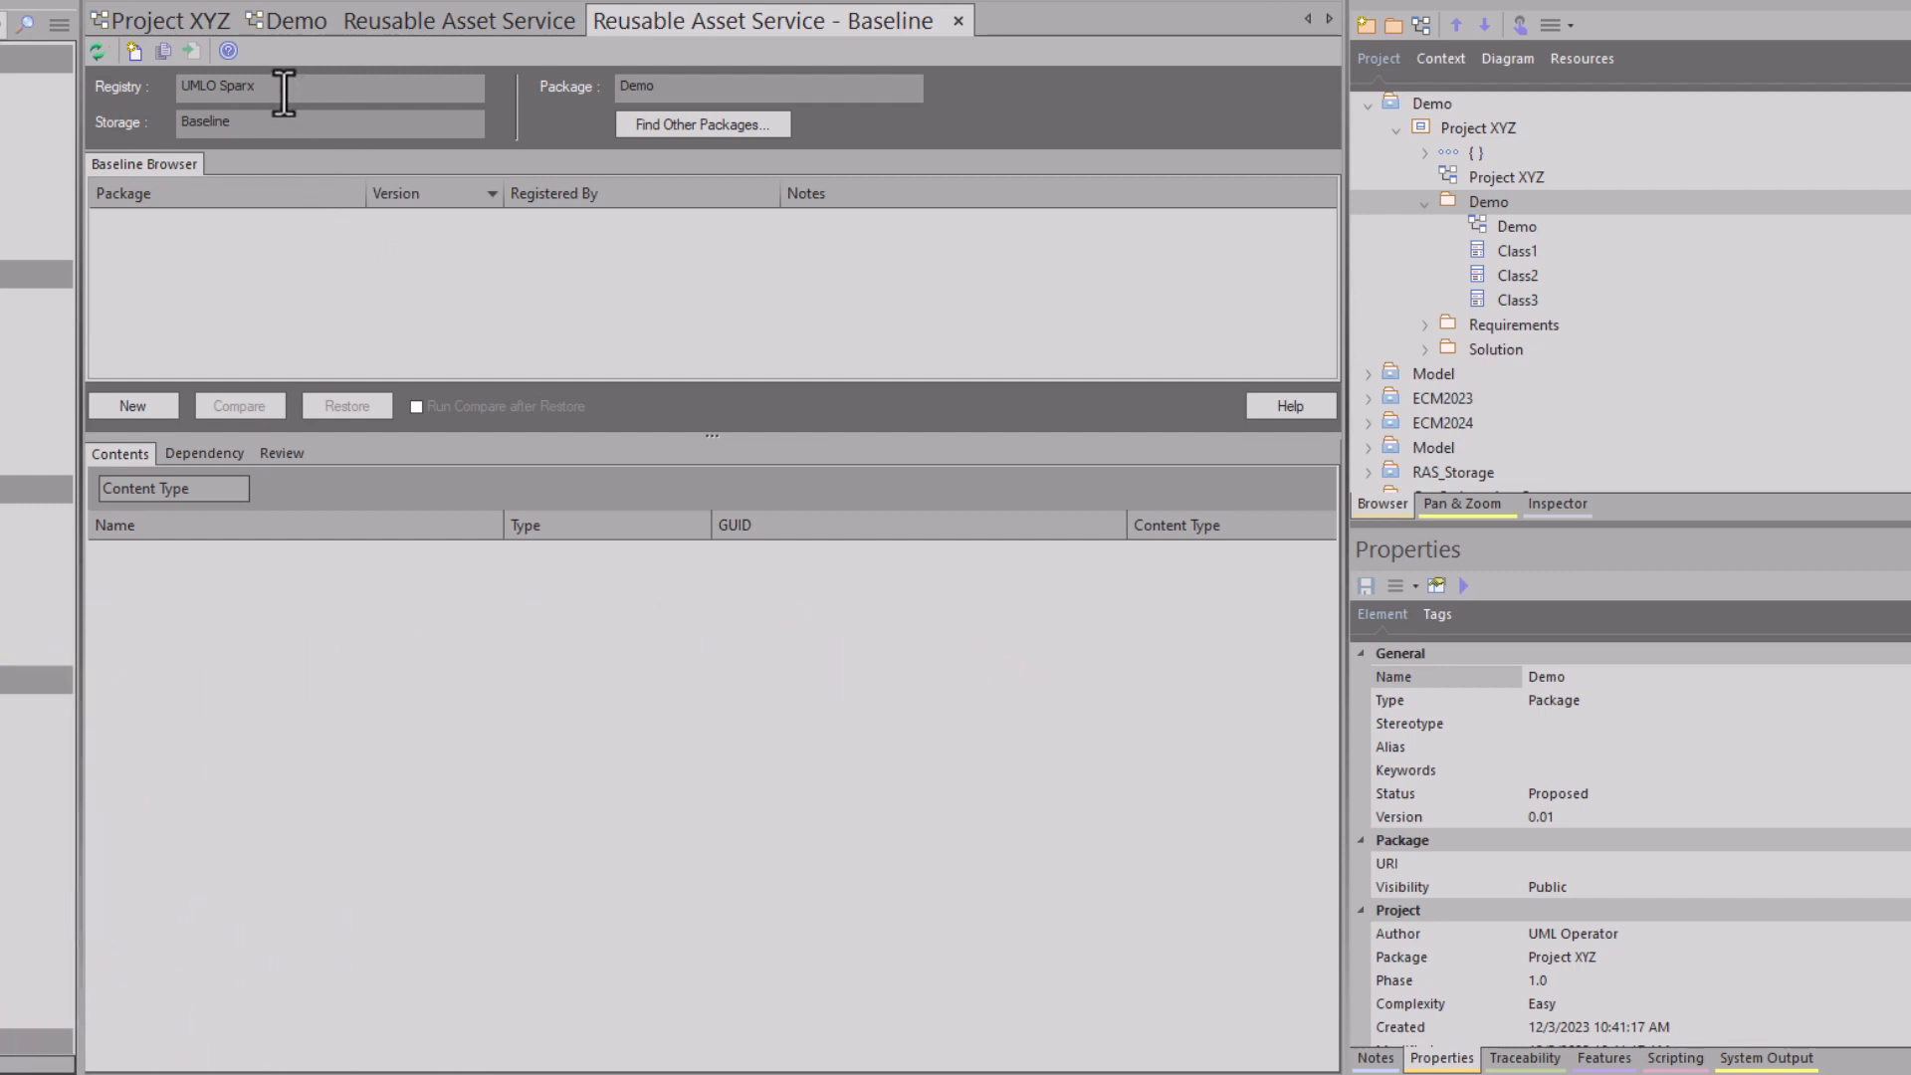
pyautogui.click(280, 88)
pyautogui.click(260, 120)
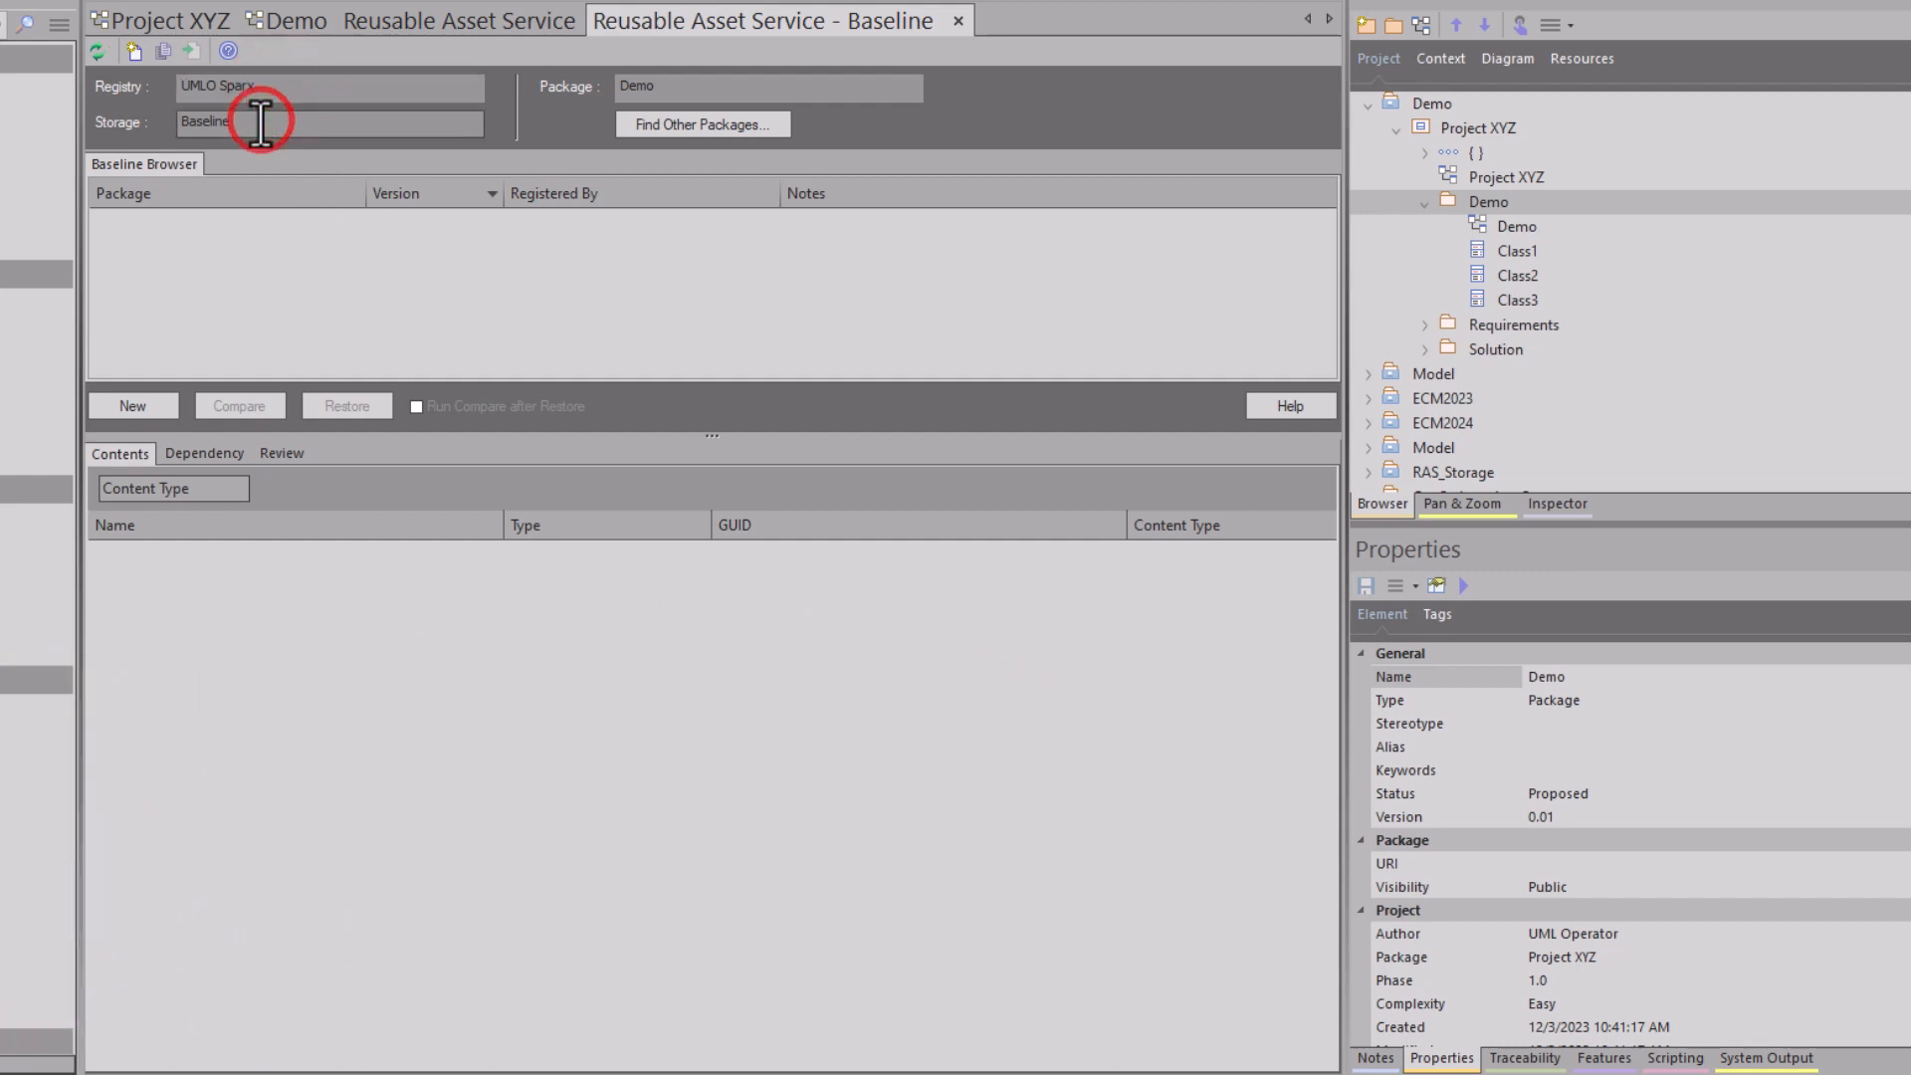
pyautogui.click(423, 124)
pyautogui.click(130, 405)
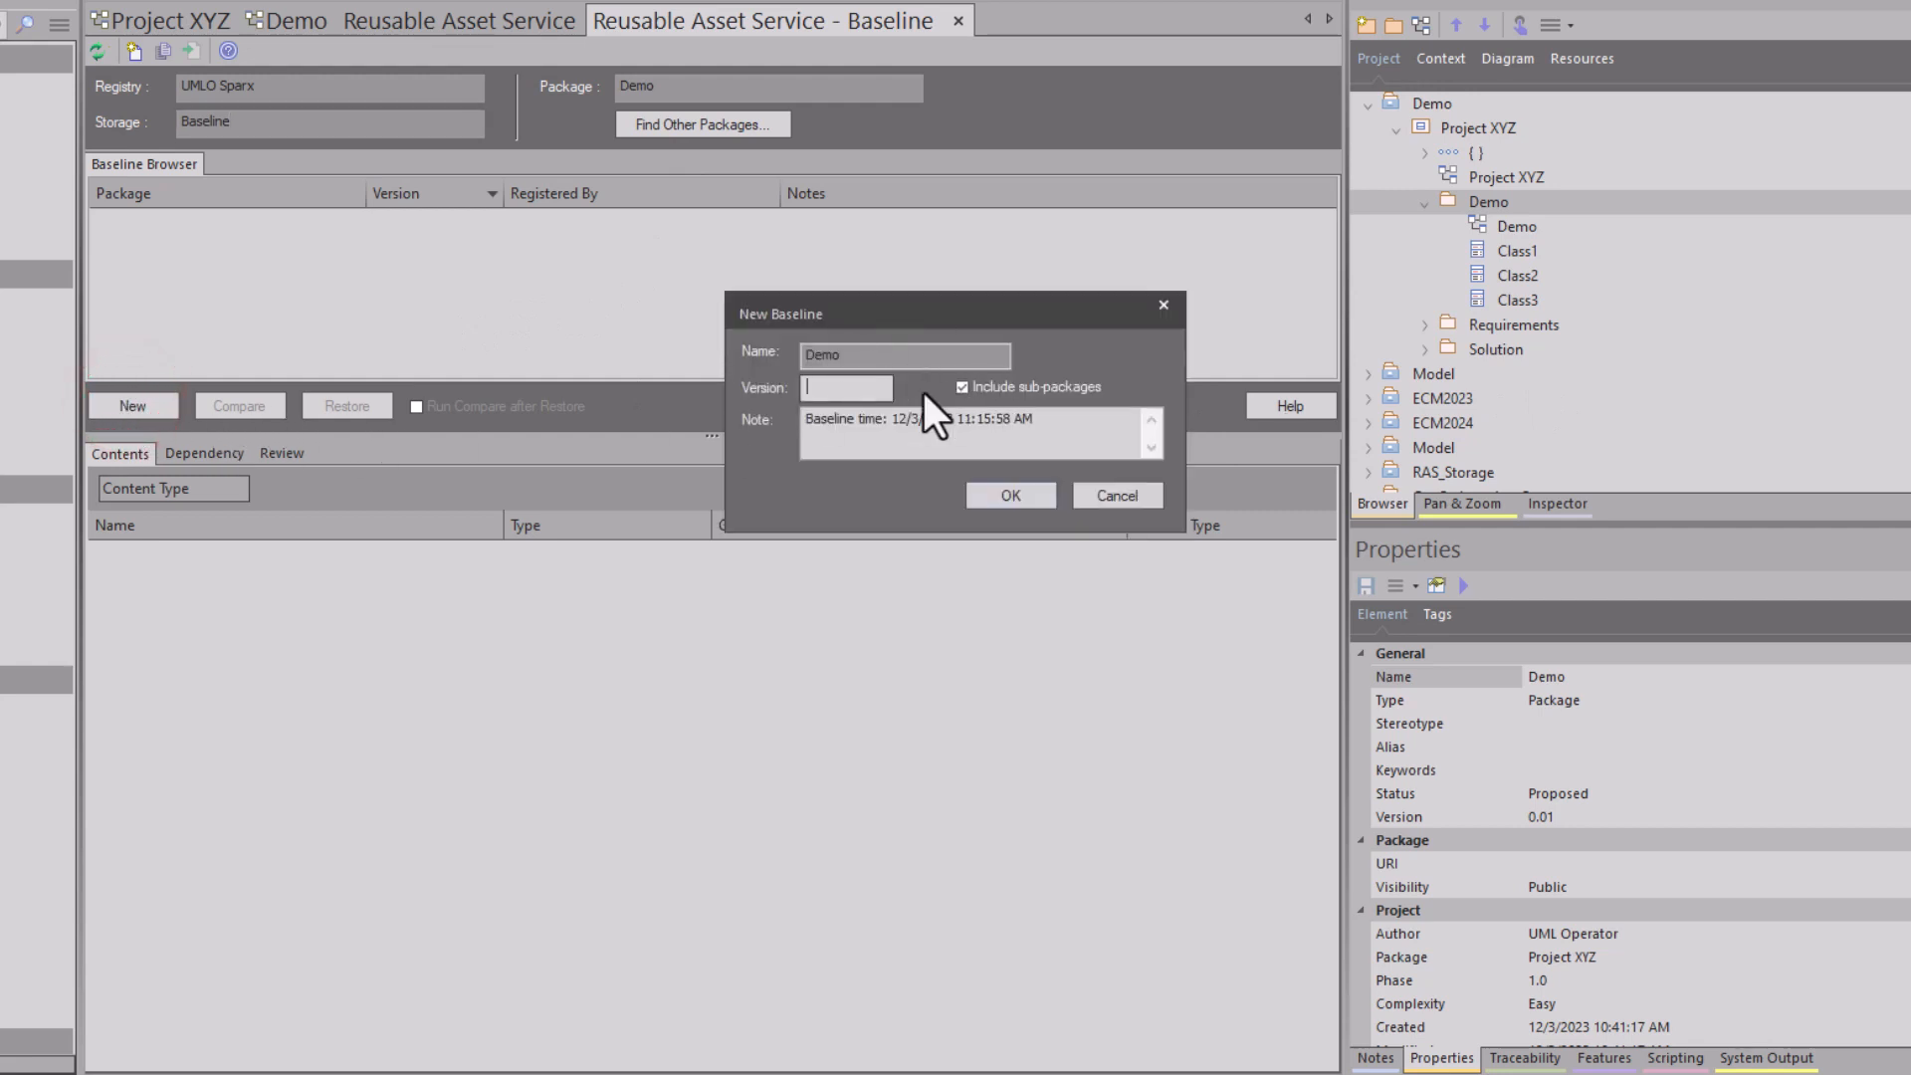
pyautogui.click(1099, 494)
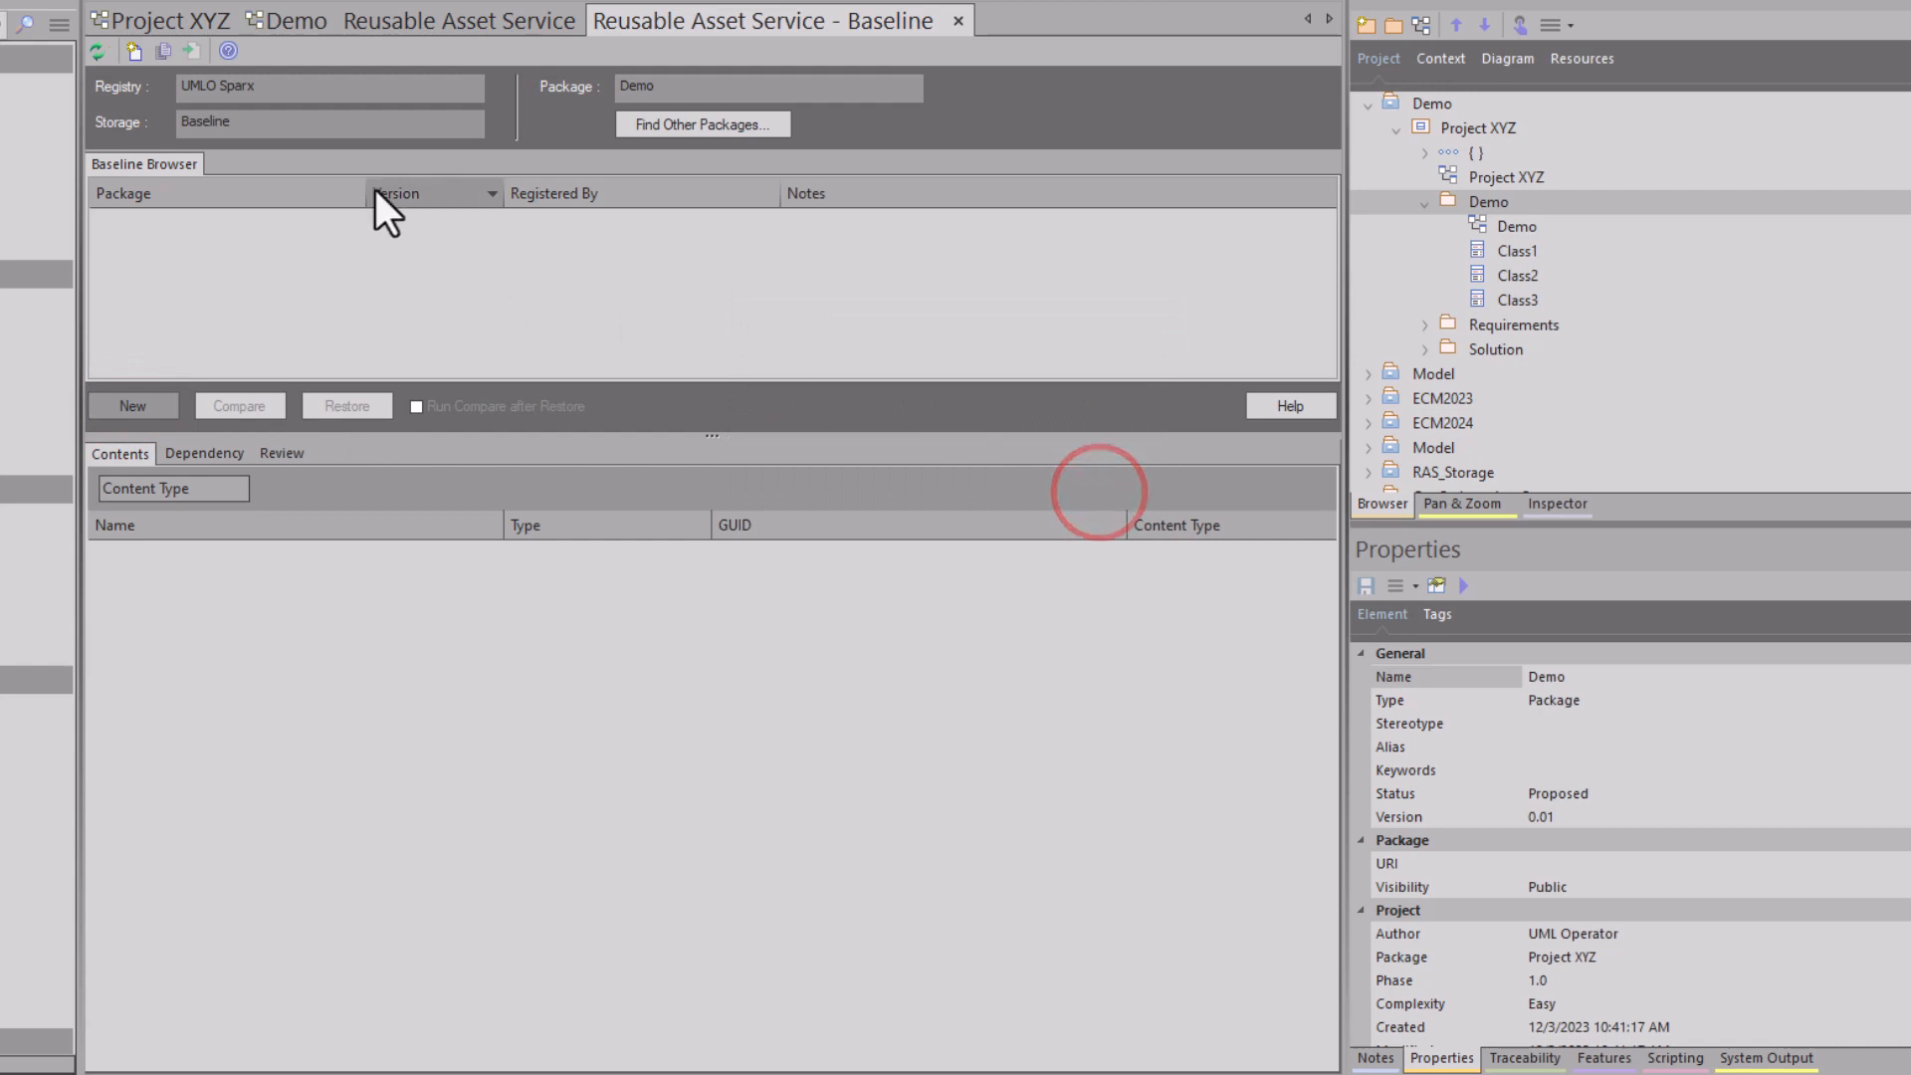
pyautogui.click(135, 51)
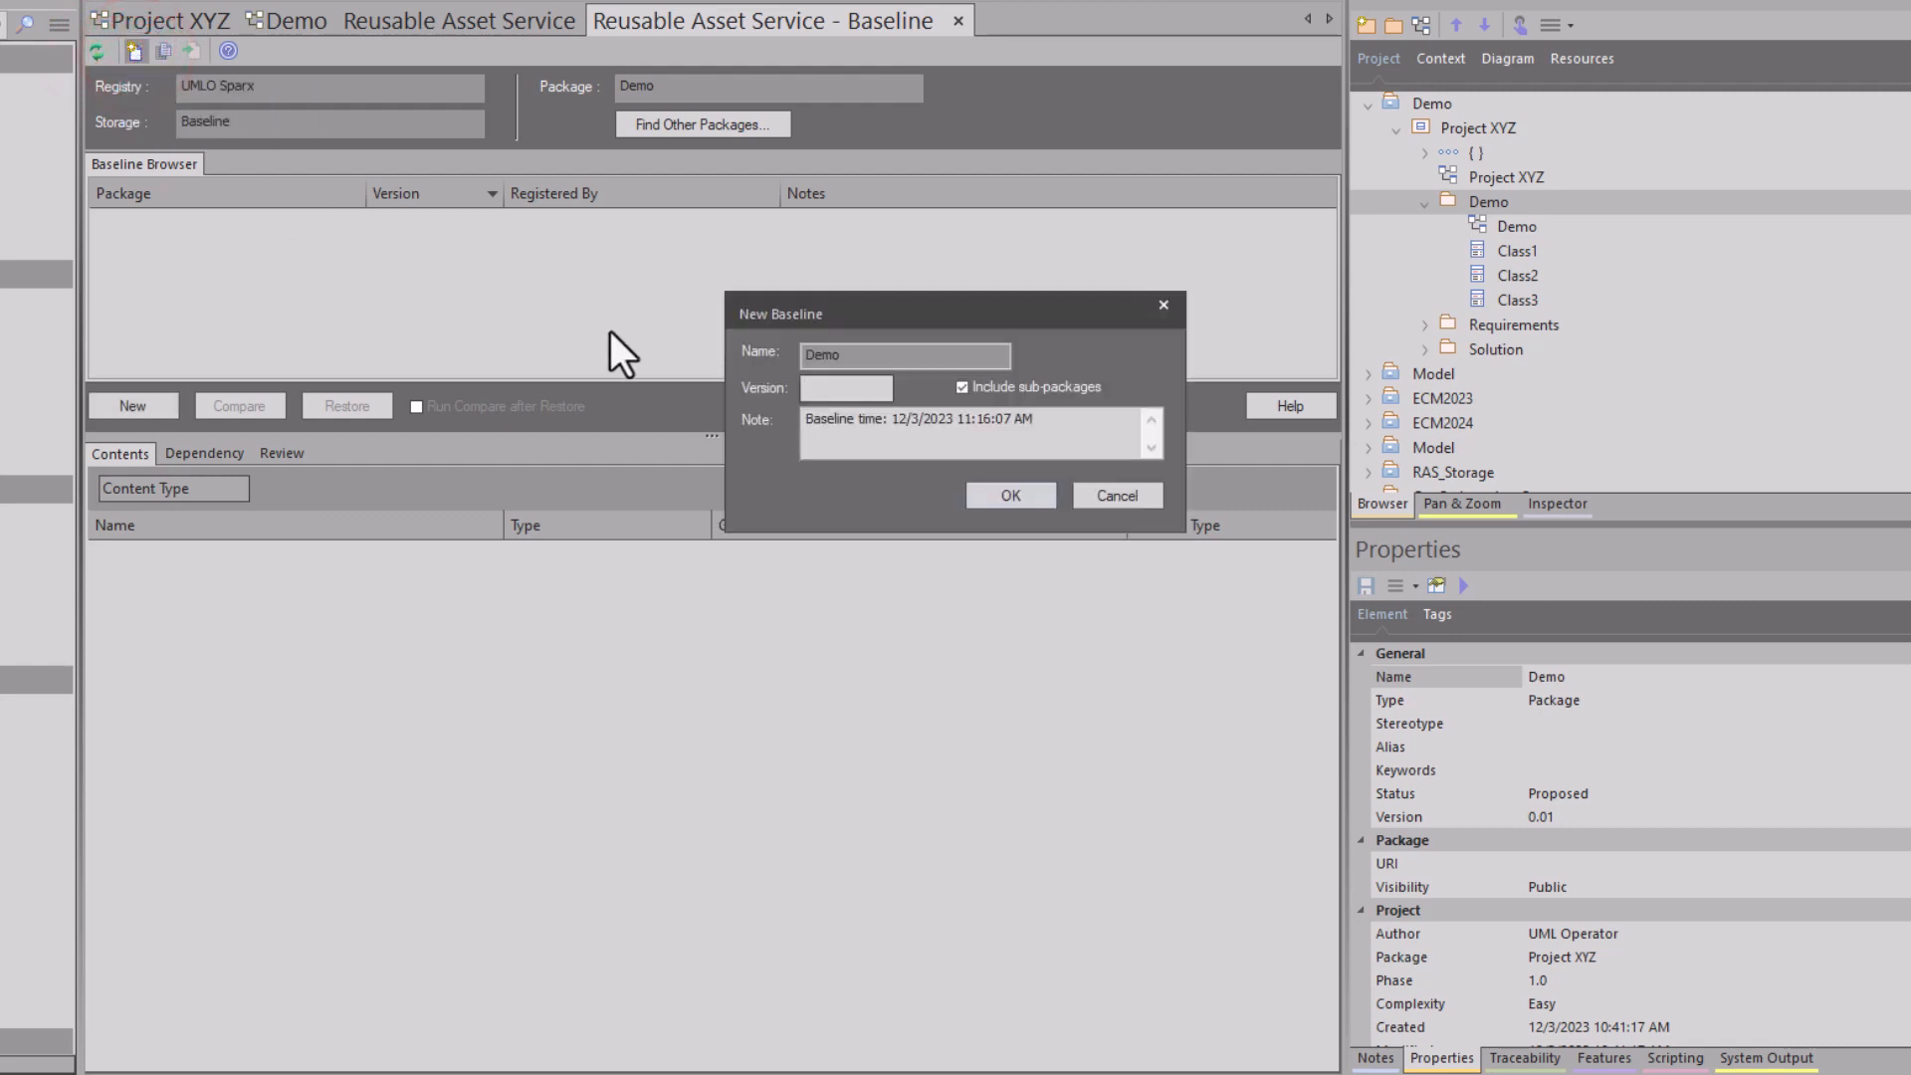
pyautogui.click(1106, 492)
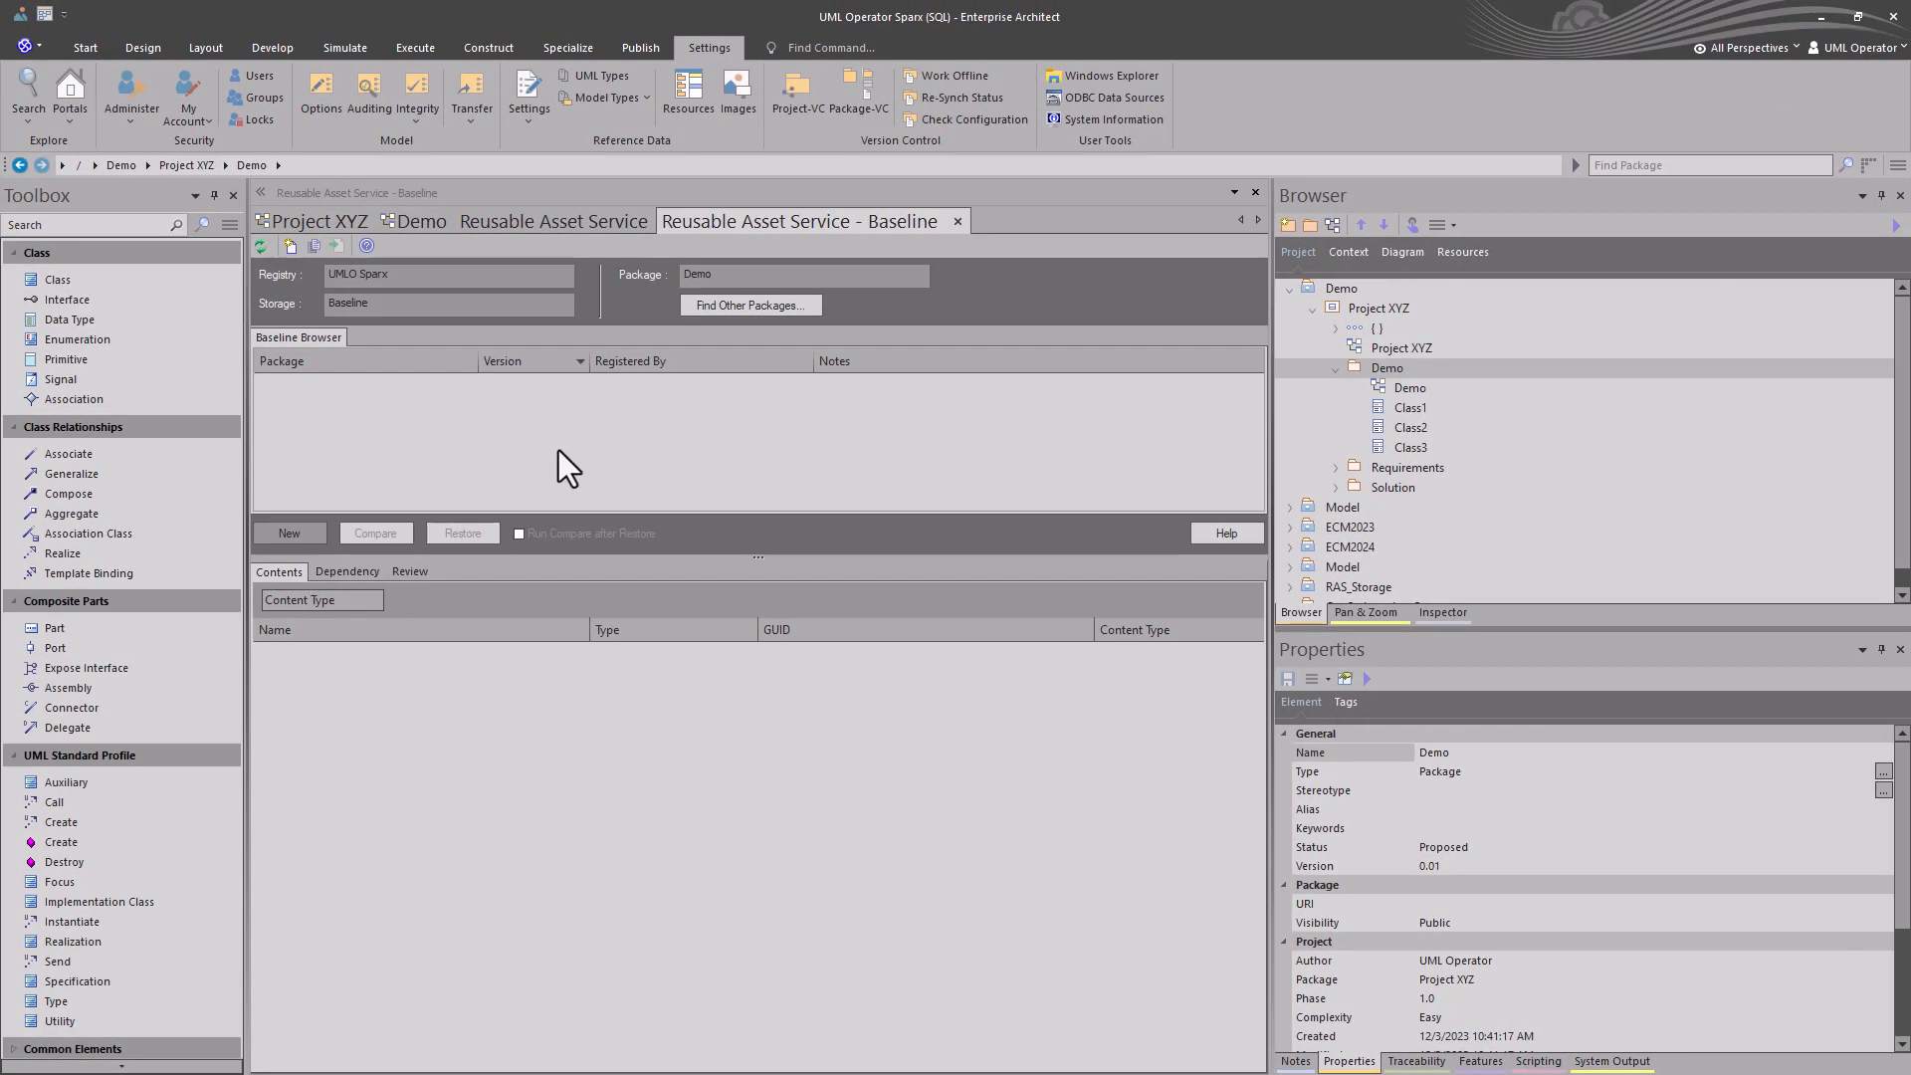
pyautogui.click(558, 450)
# Align Class1, Class2 and Class3 on the Demo diagram along their left edges and space them evenly vertically.
pyautogui.click(420, 221)
pyautogui.moveTo(488, 702); pyautogui.dragTo(363, 330)
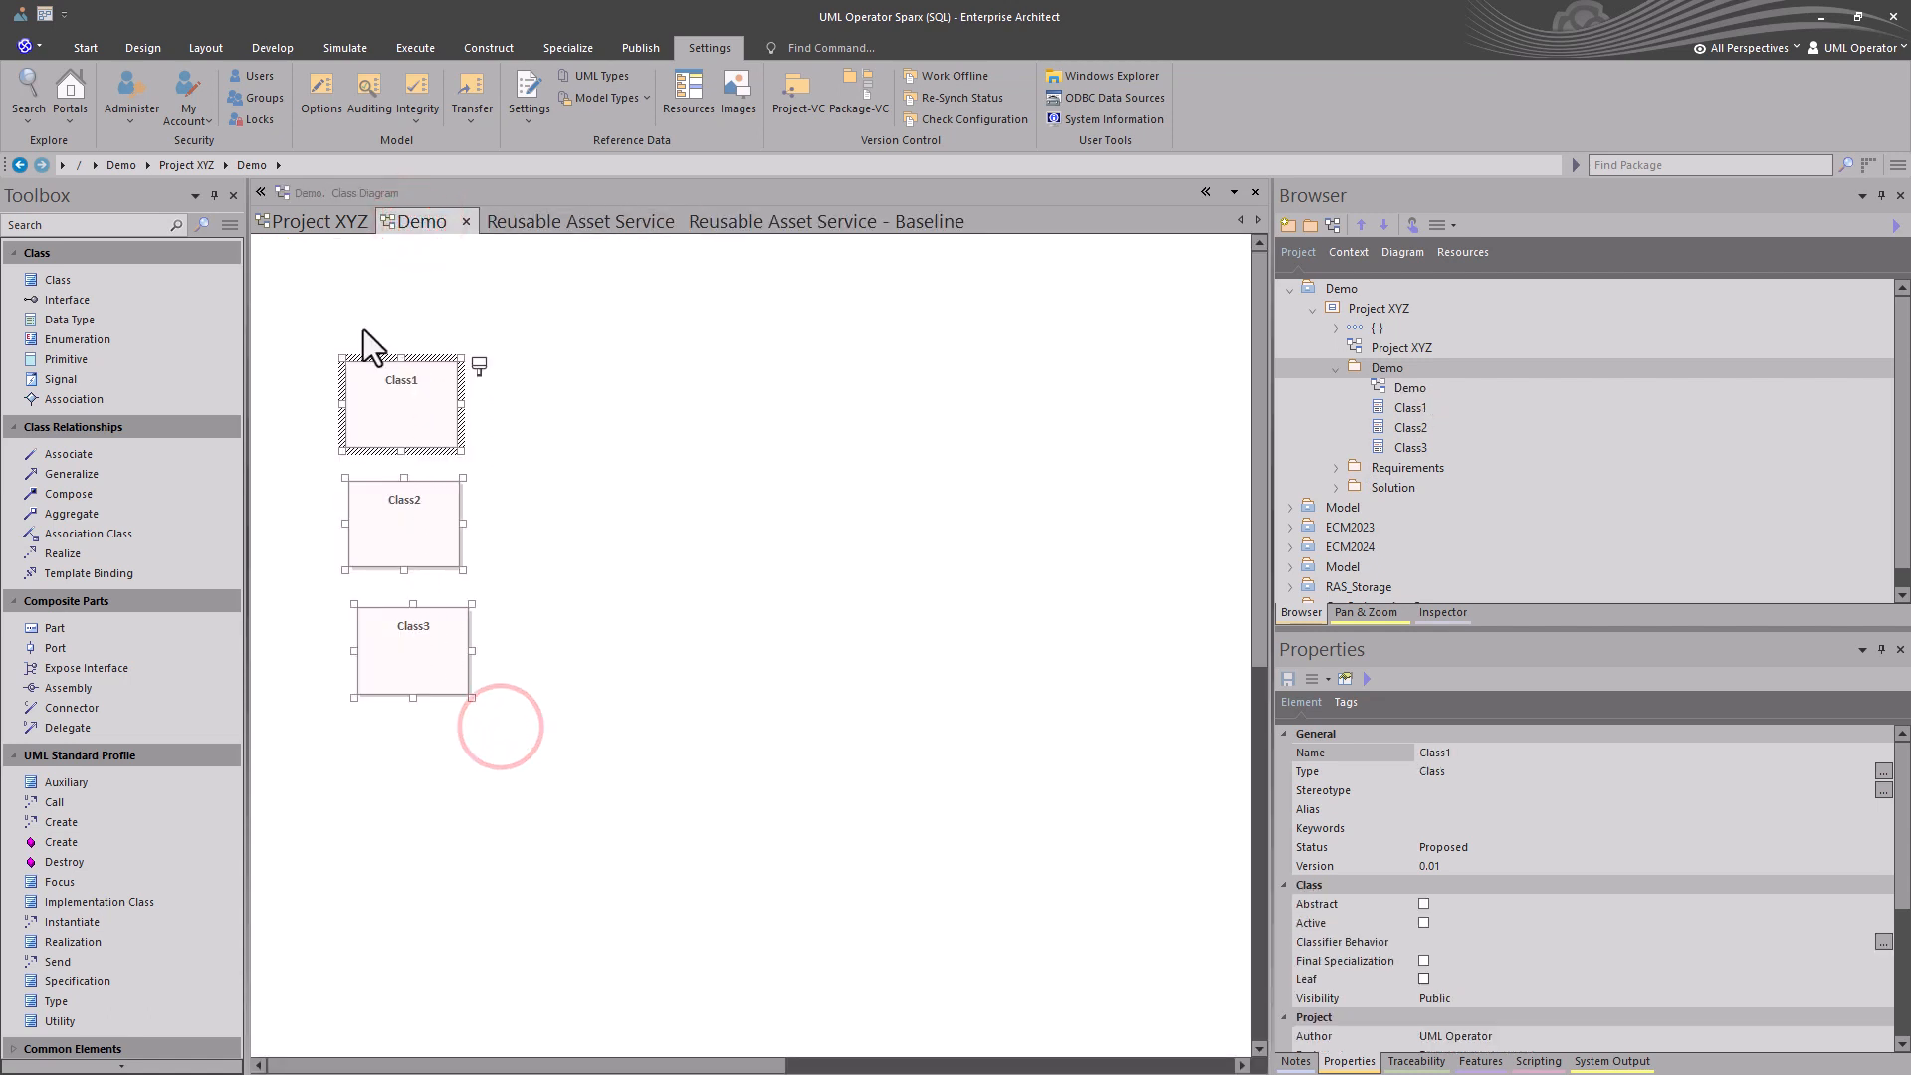
pyautogui.click(215, 47)
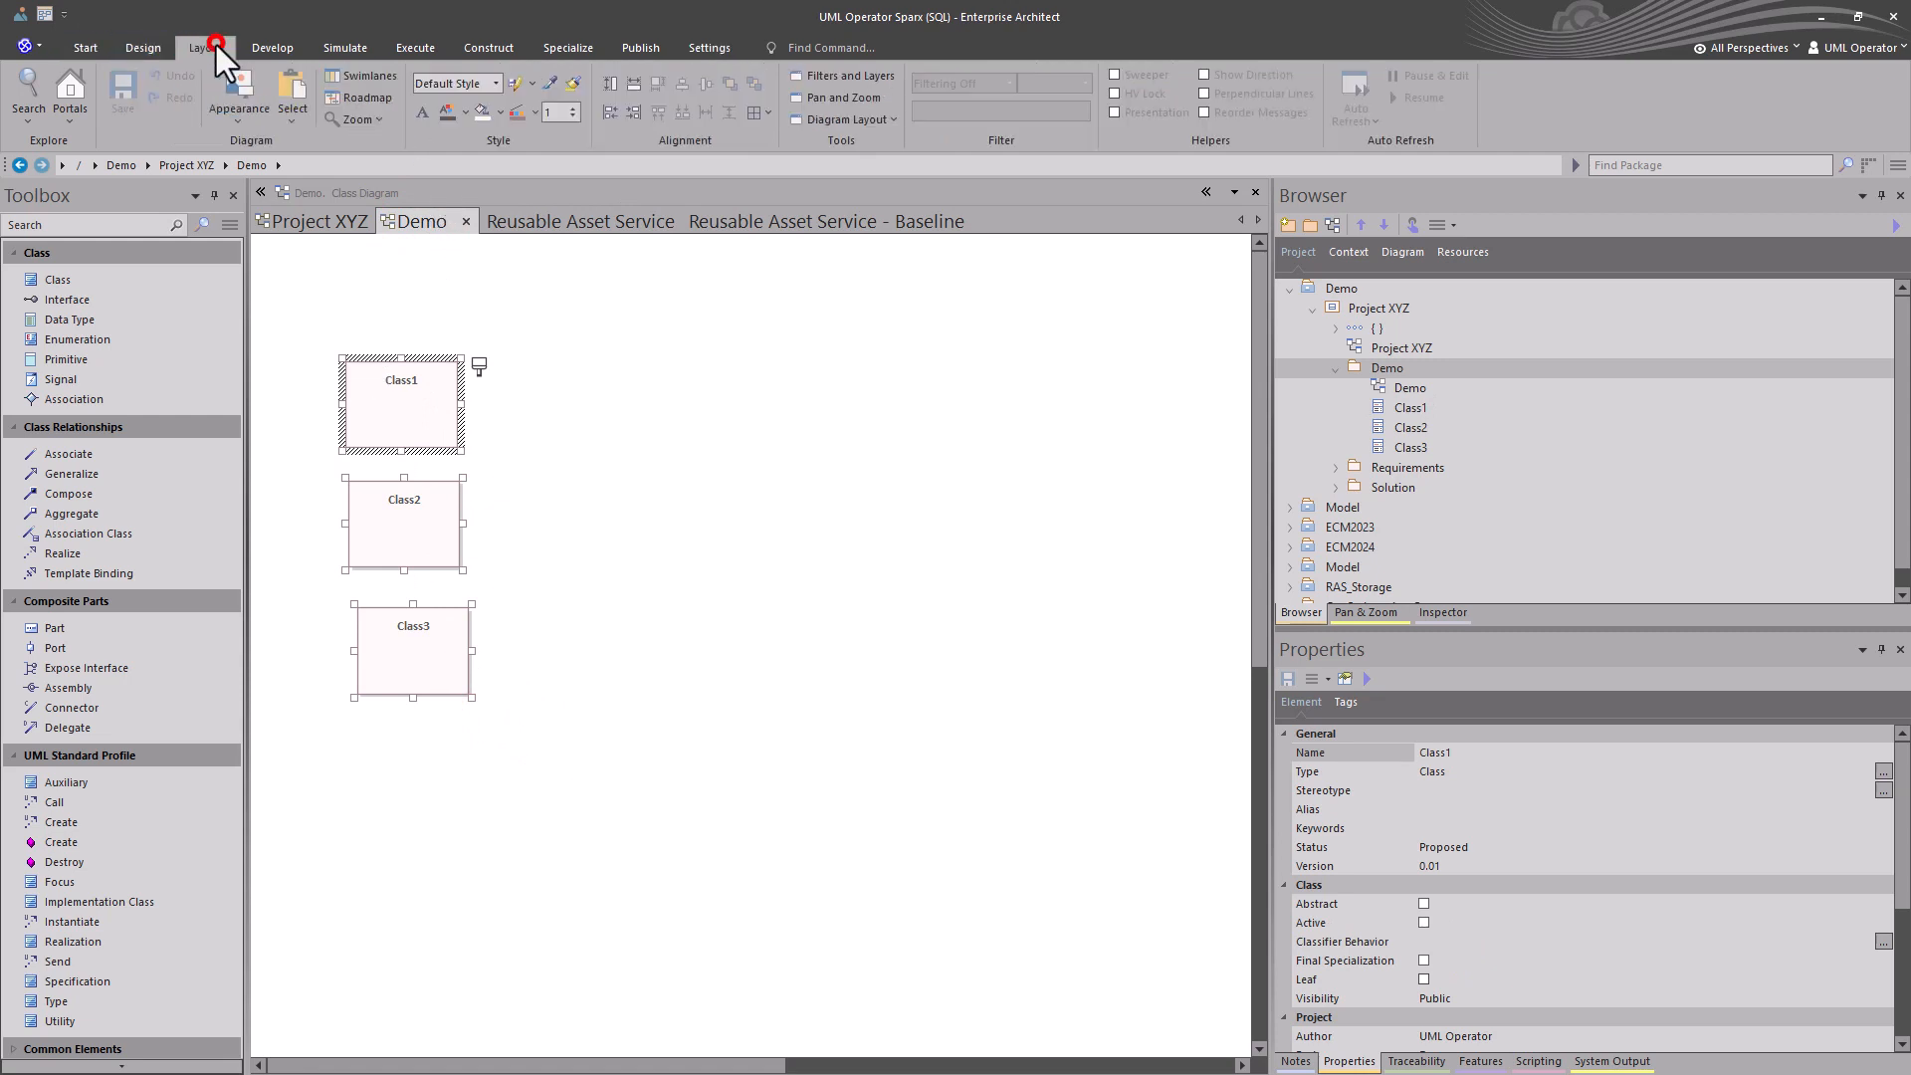
pyautogui.click(609, 113)
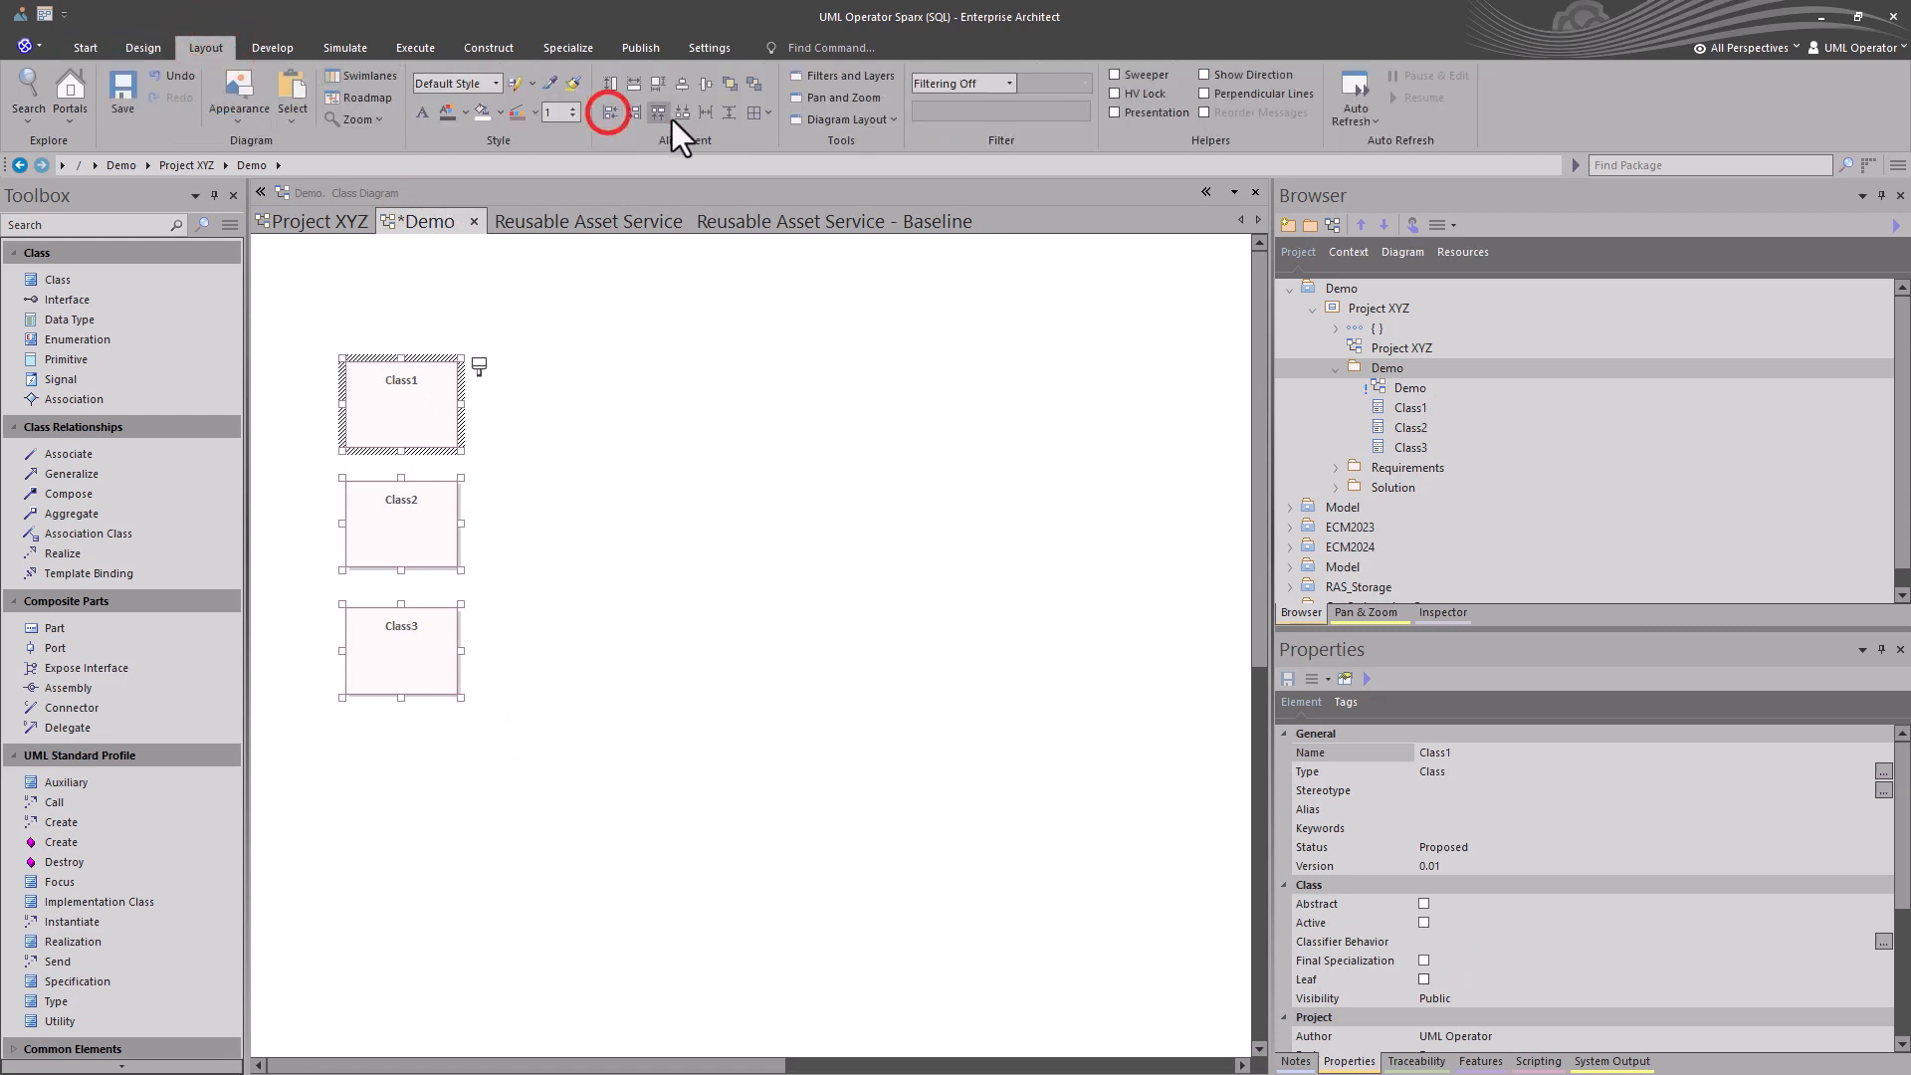
pyautogui.click(729, 113)
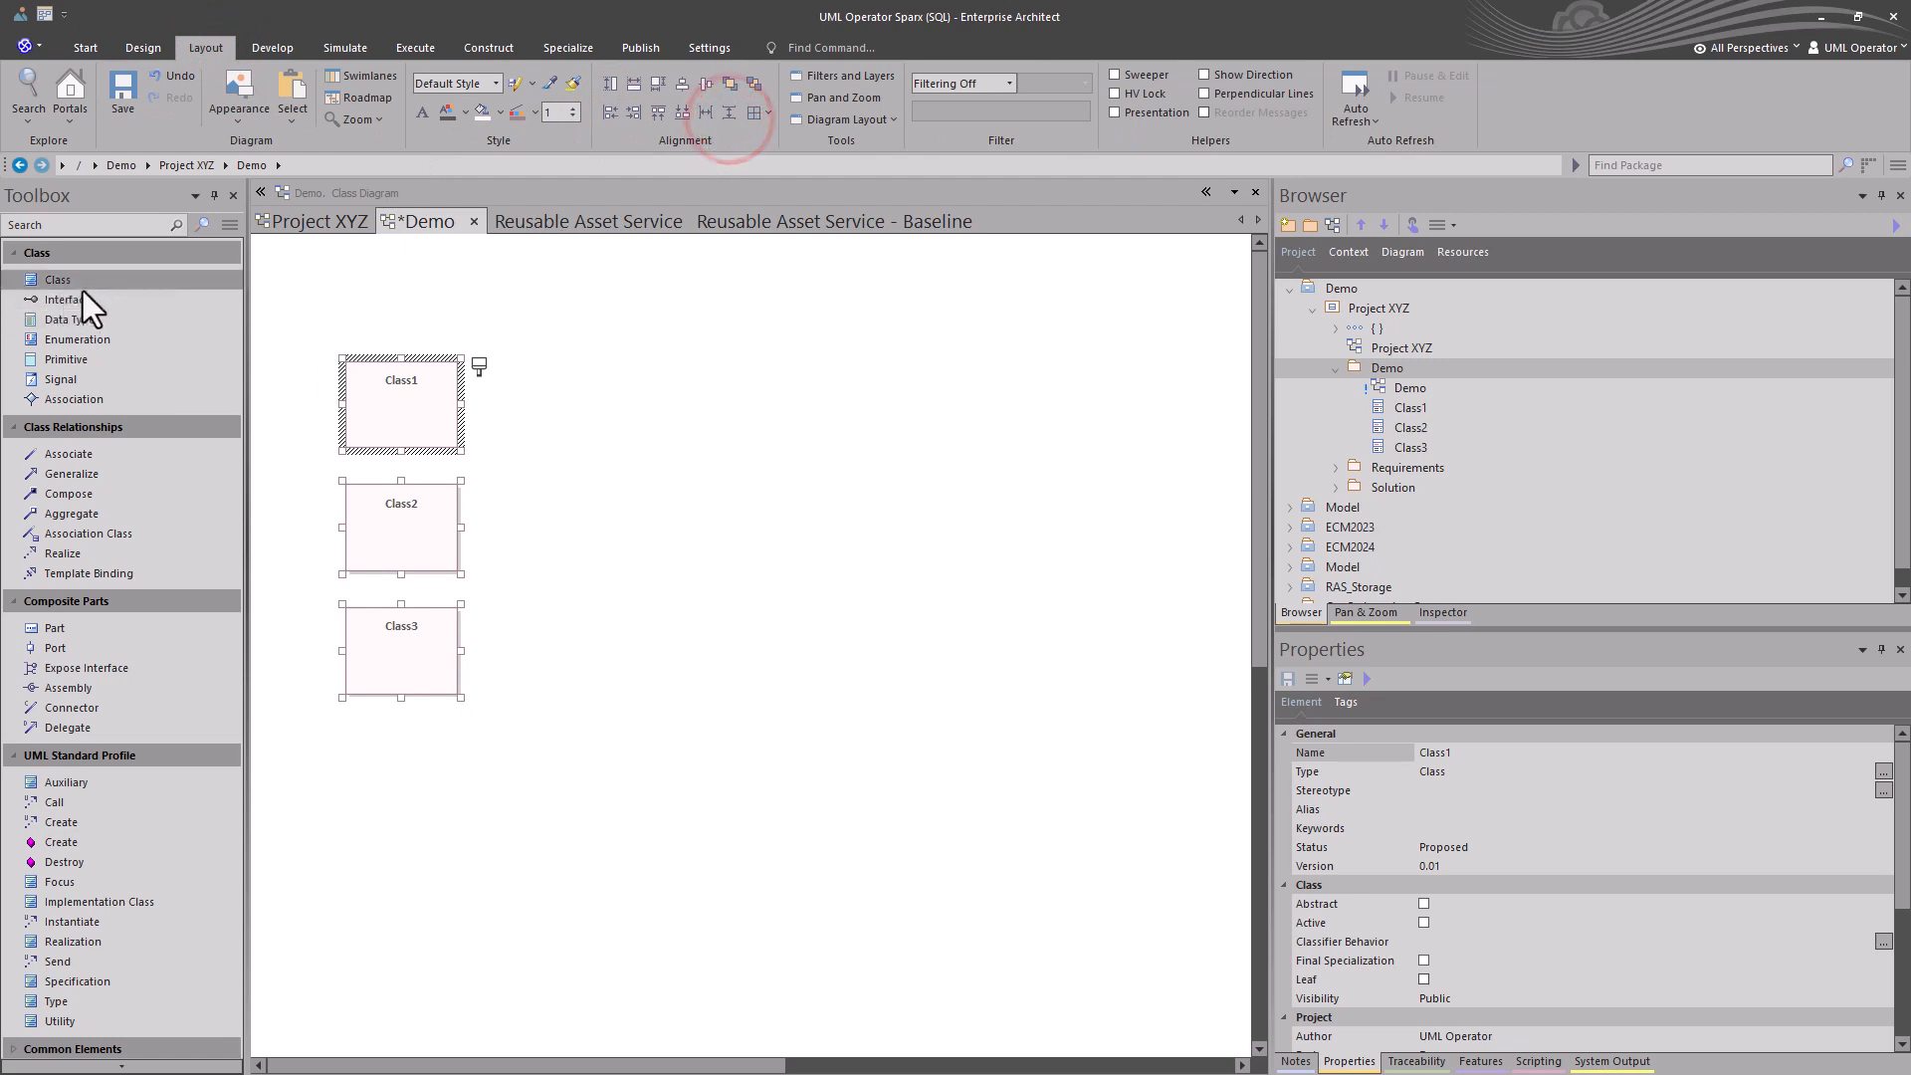
# Add a new class named Class4 below Class3 on the Demo diagram.
pyautogui.moveTo(84, 294); pyautogui.dragTo(350, 747)
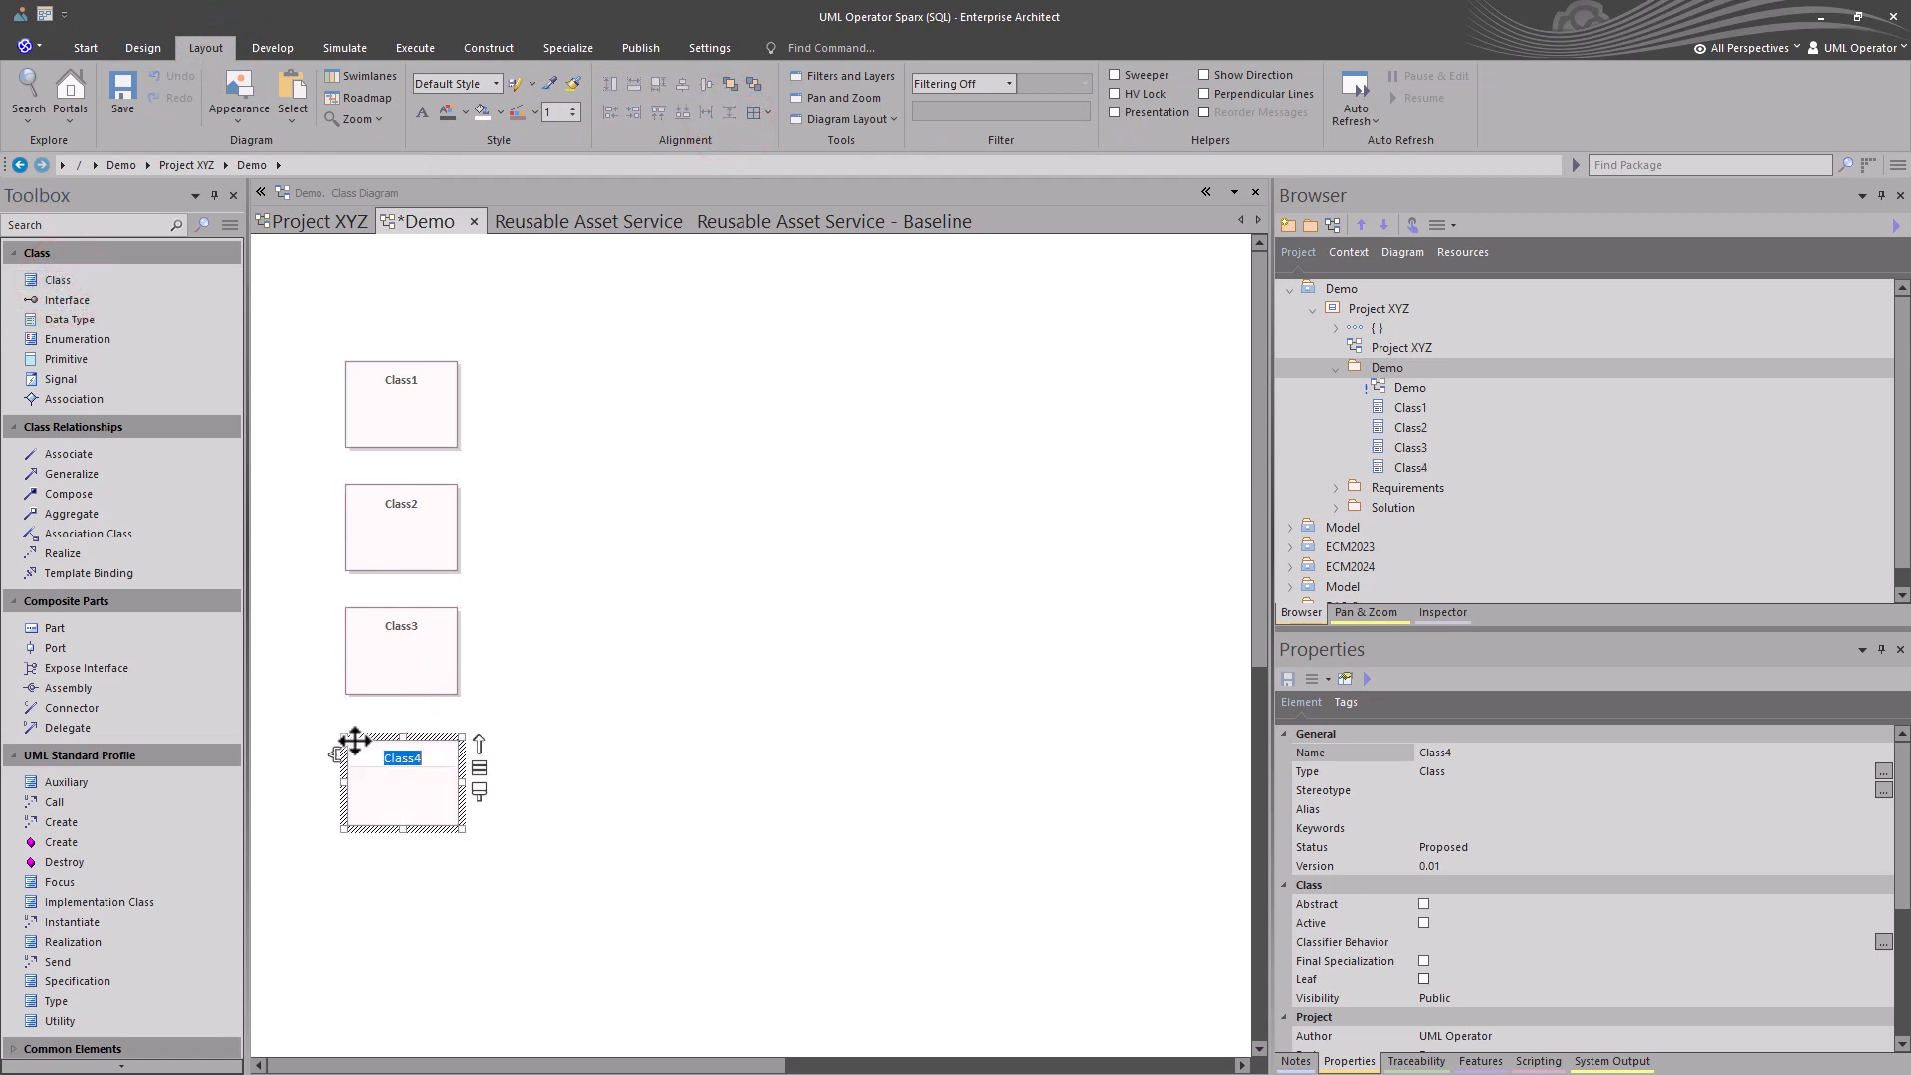
pyautogui.click(543, 732)
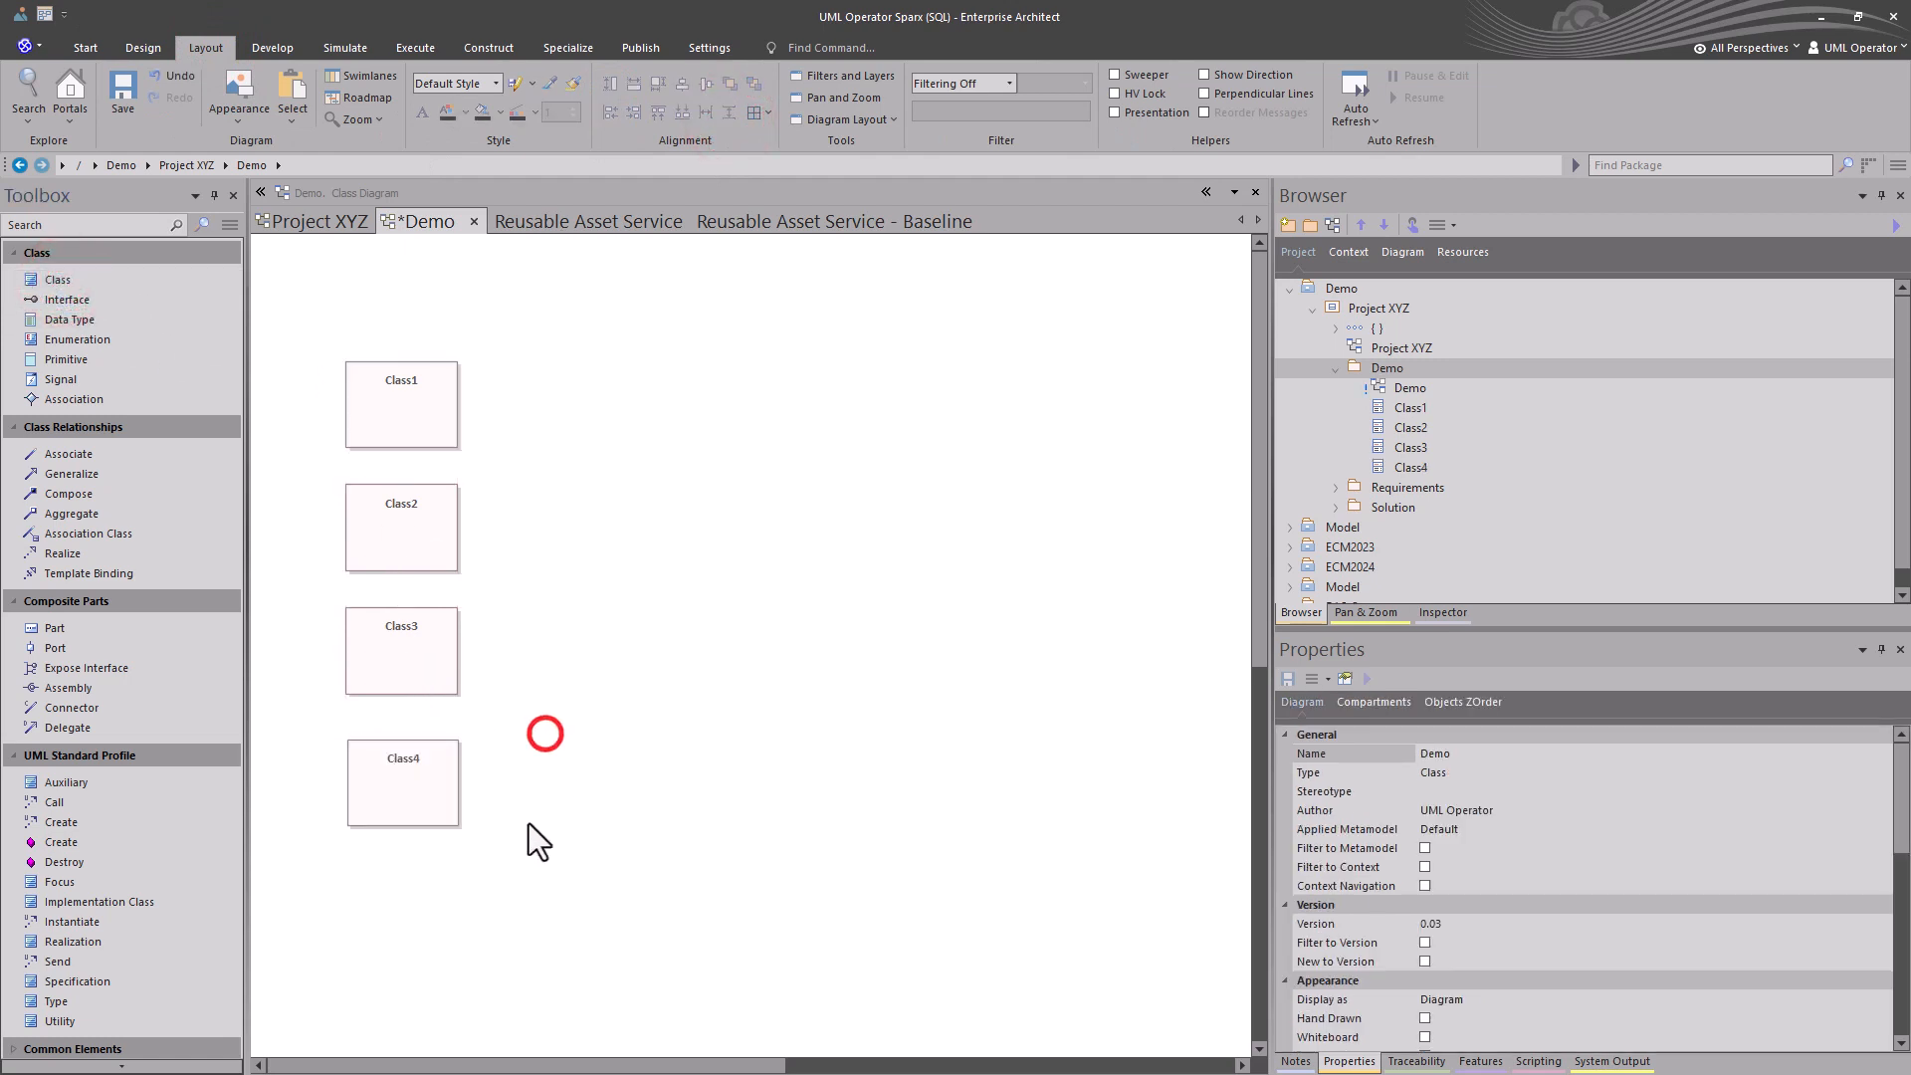
pyautogui.click(418, 794)
pyautogui.moveTo(416, 773); pyautogui.dragTo(416, 769)
# Space all four classes on the Demo diagram evenly in the vertical direction and save the diagram.
pyautogui.moveTo(486, 895); pyautogui.dragTo(383, 296)
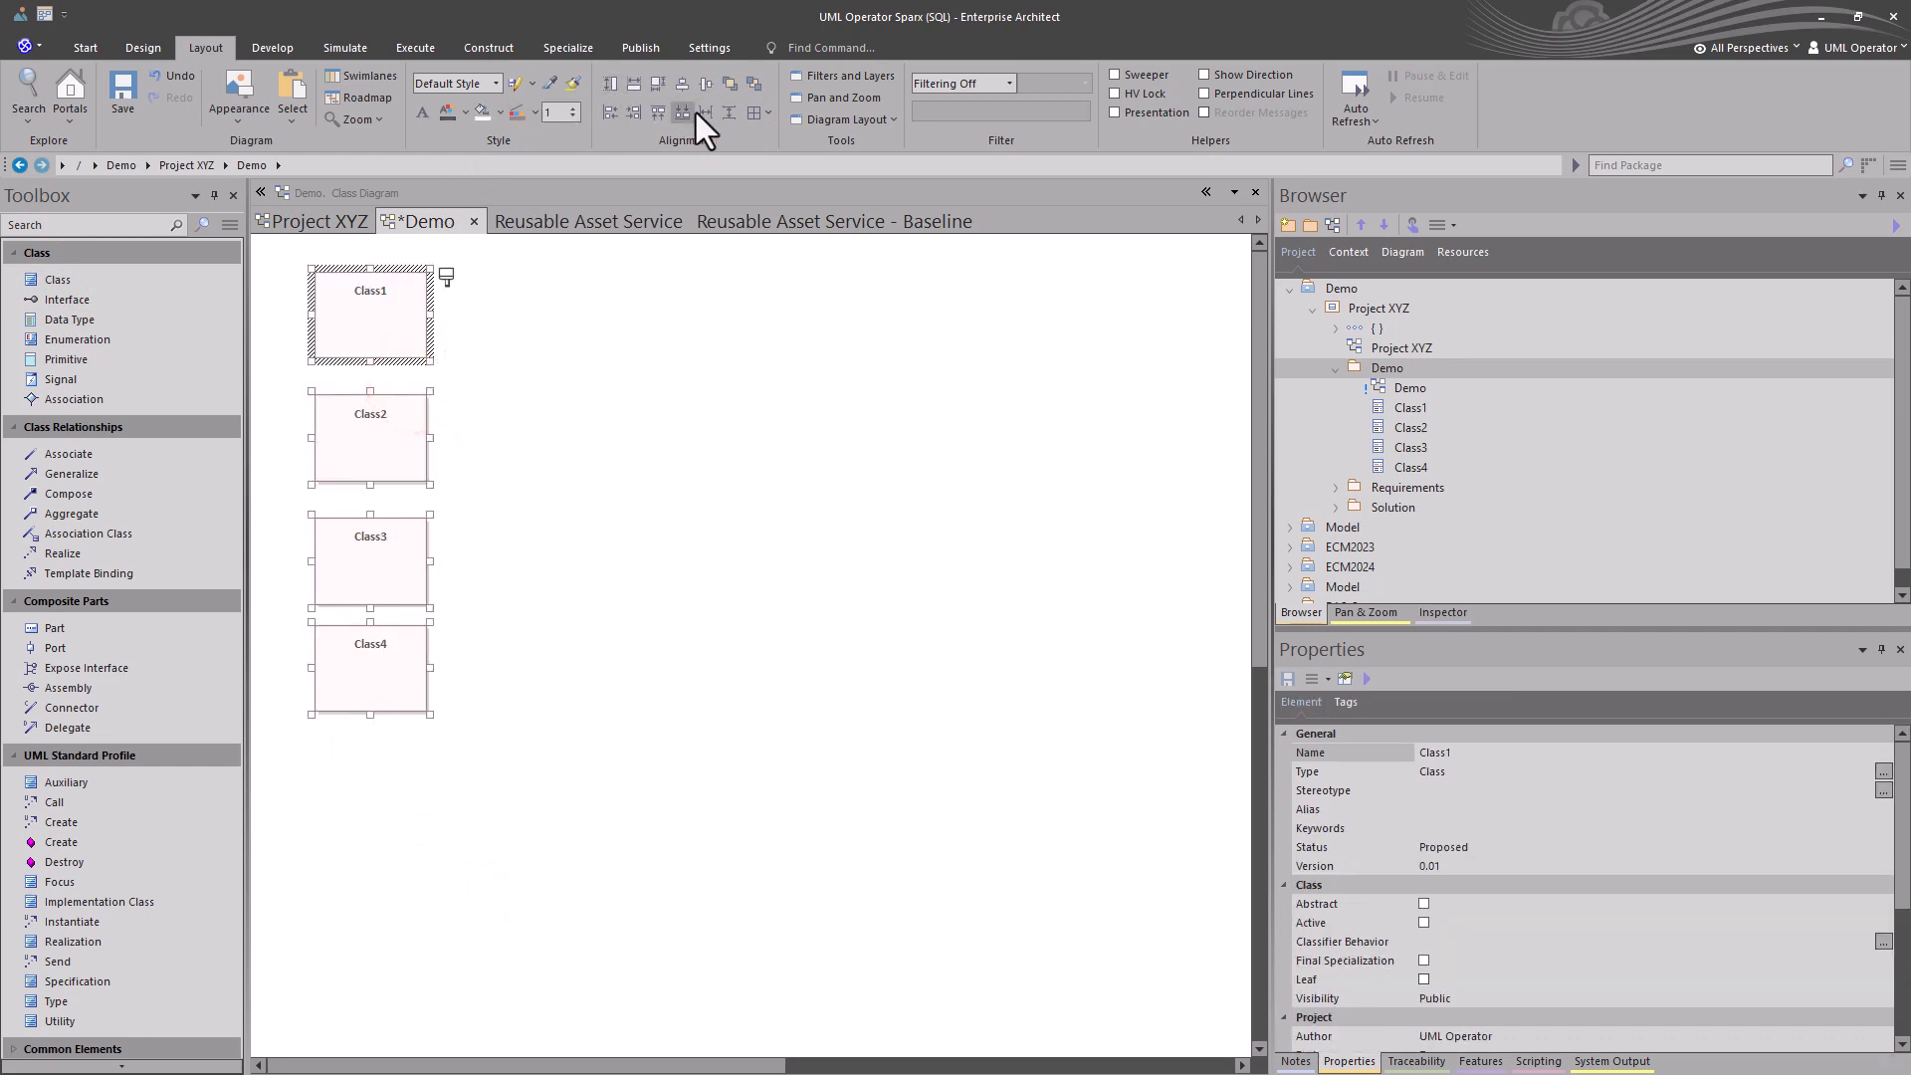
pyautogui.click(730, 112)
pyautogui.click(555, 433)
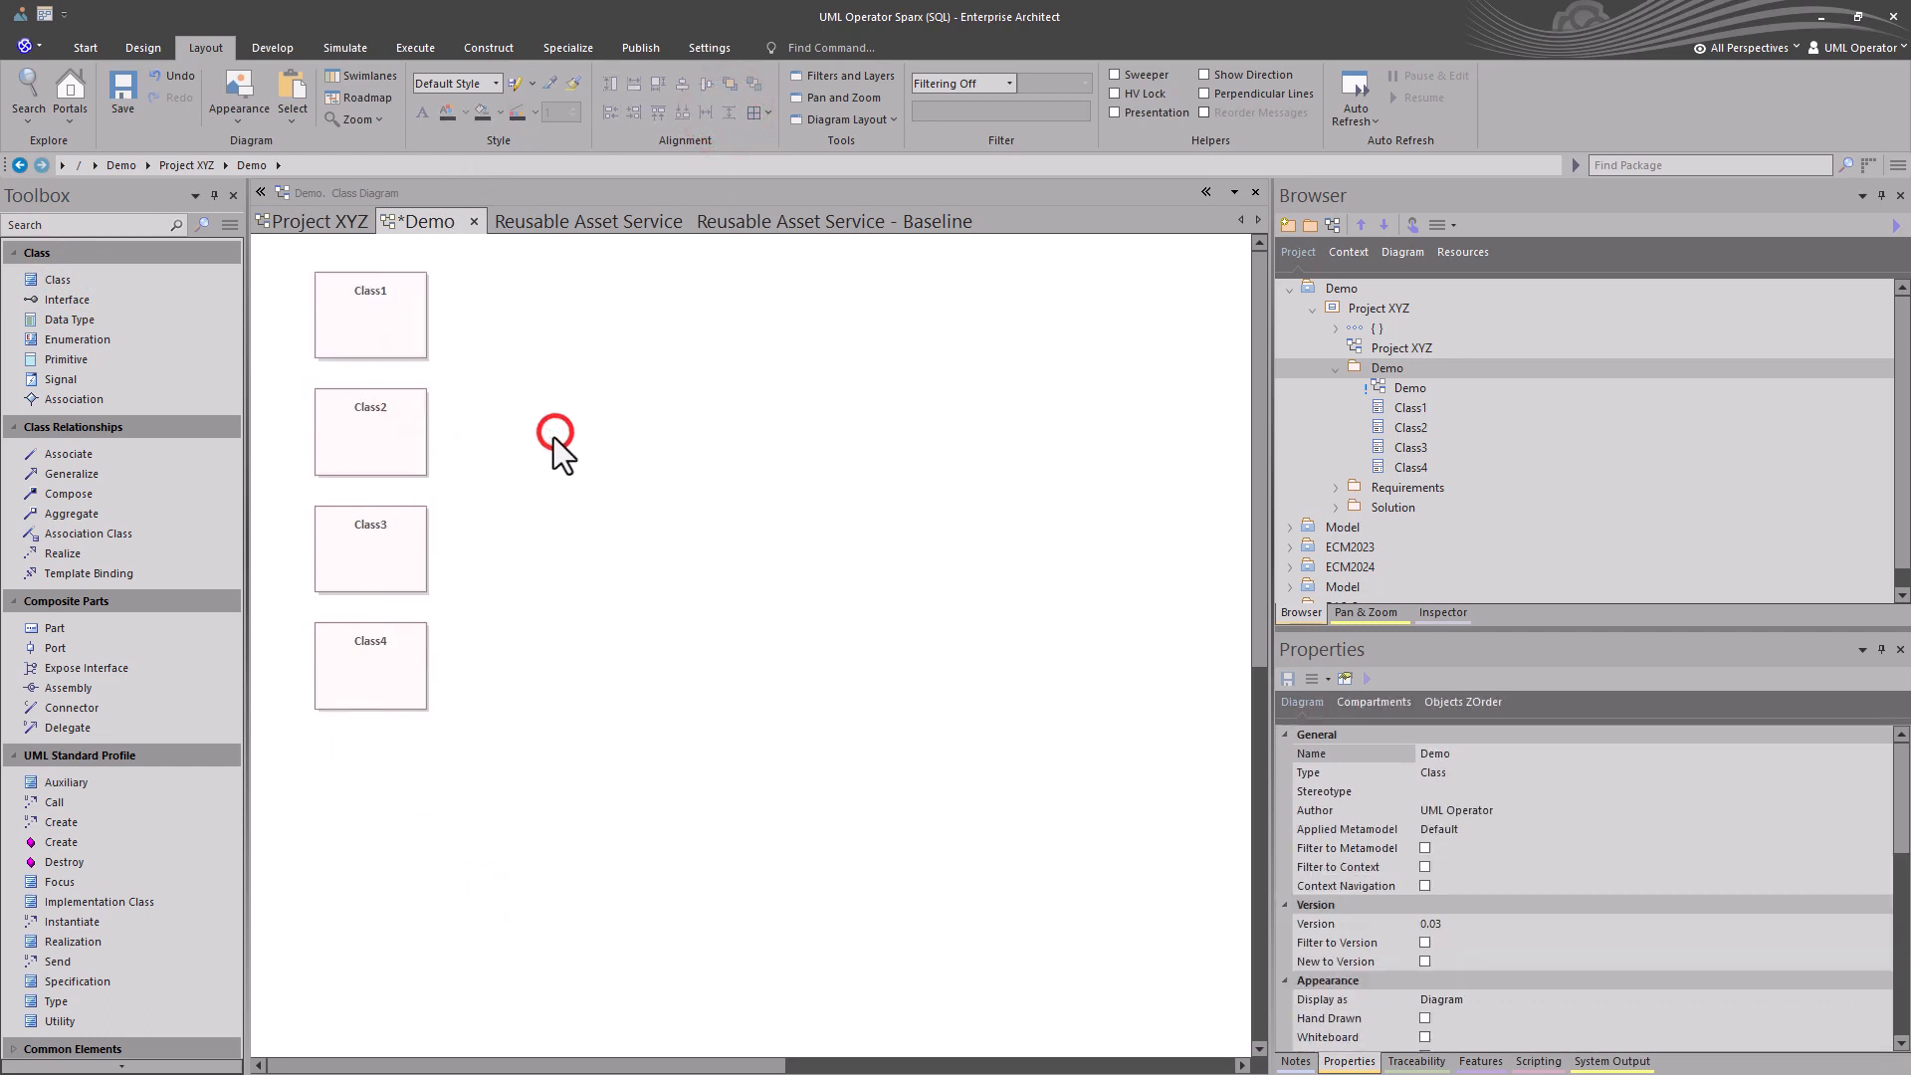
pyautogui.hotkey('ctrl', 's')
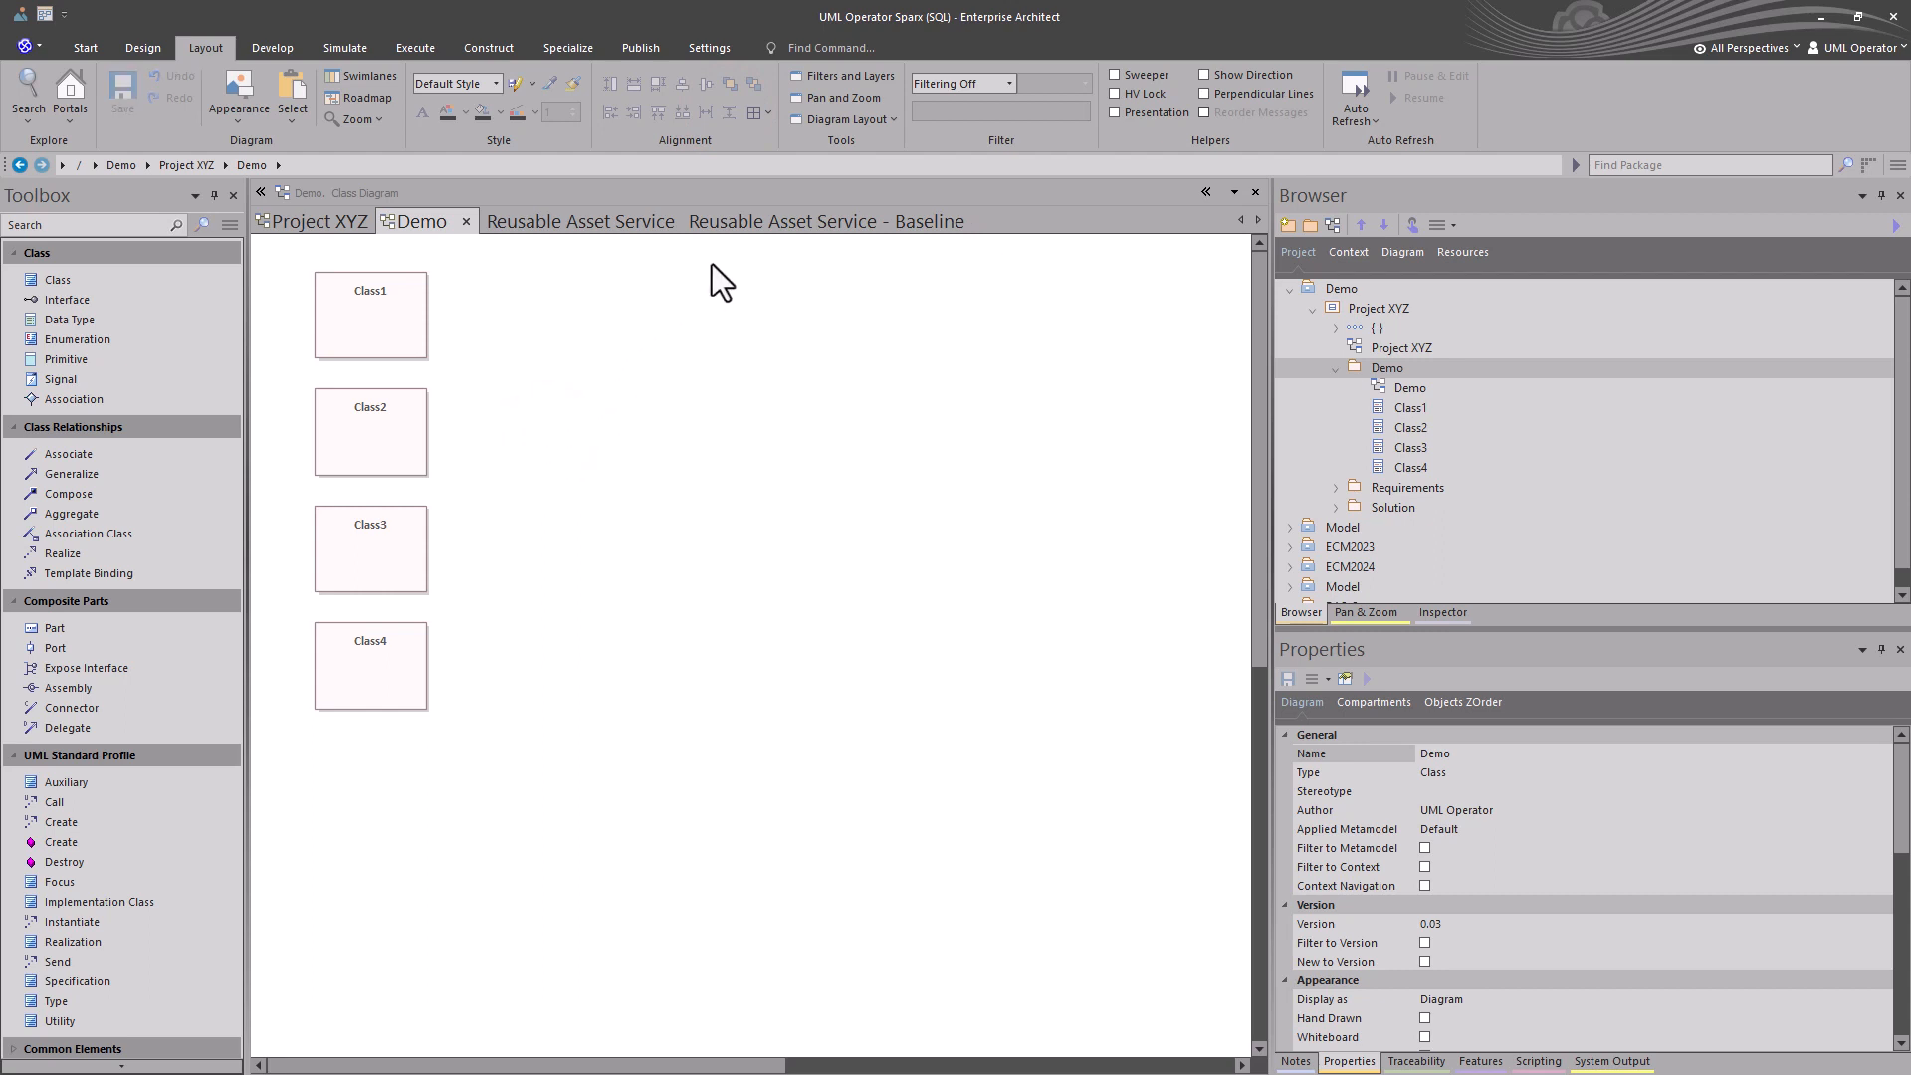
# Create baseline version 0.04 of the Demo package, including sub-packages, in the registry and preview its stored Demo diagram.
pyautogui.click(804, 221)
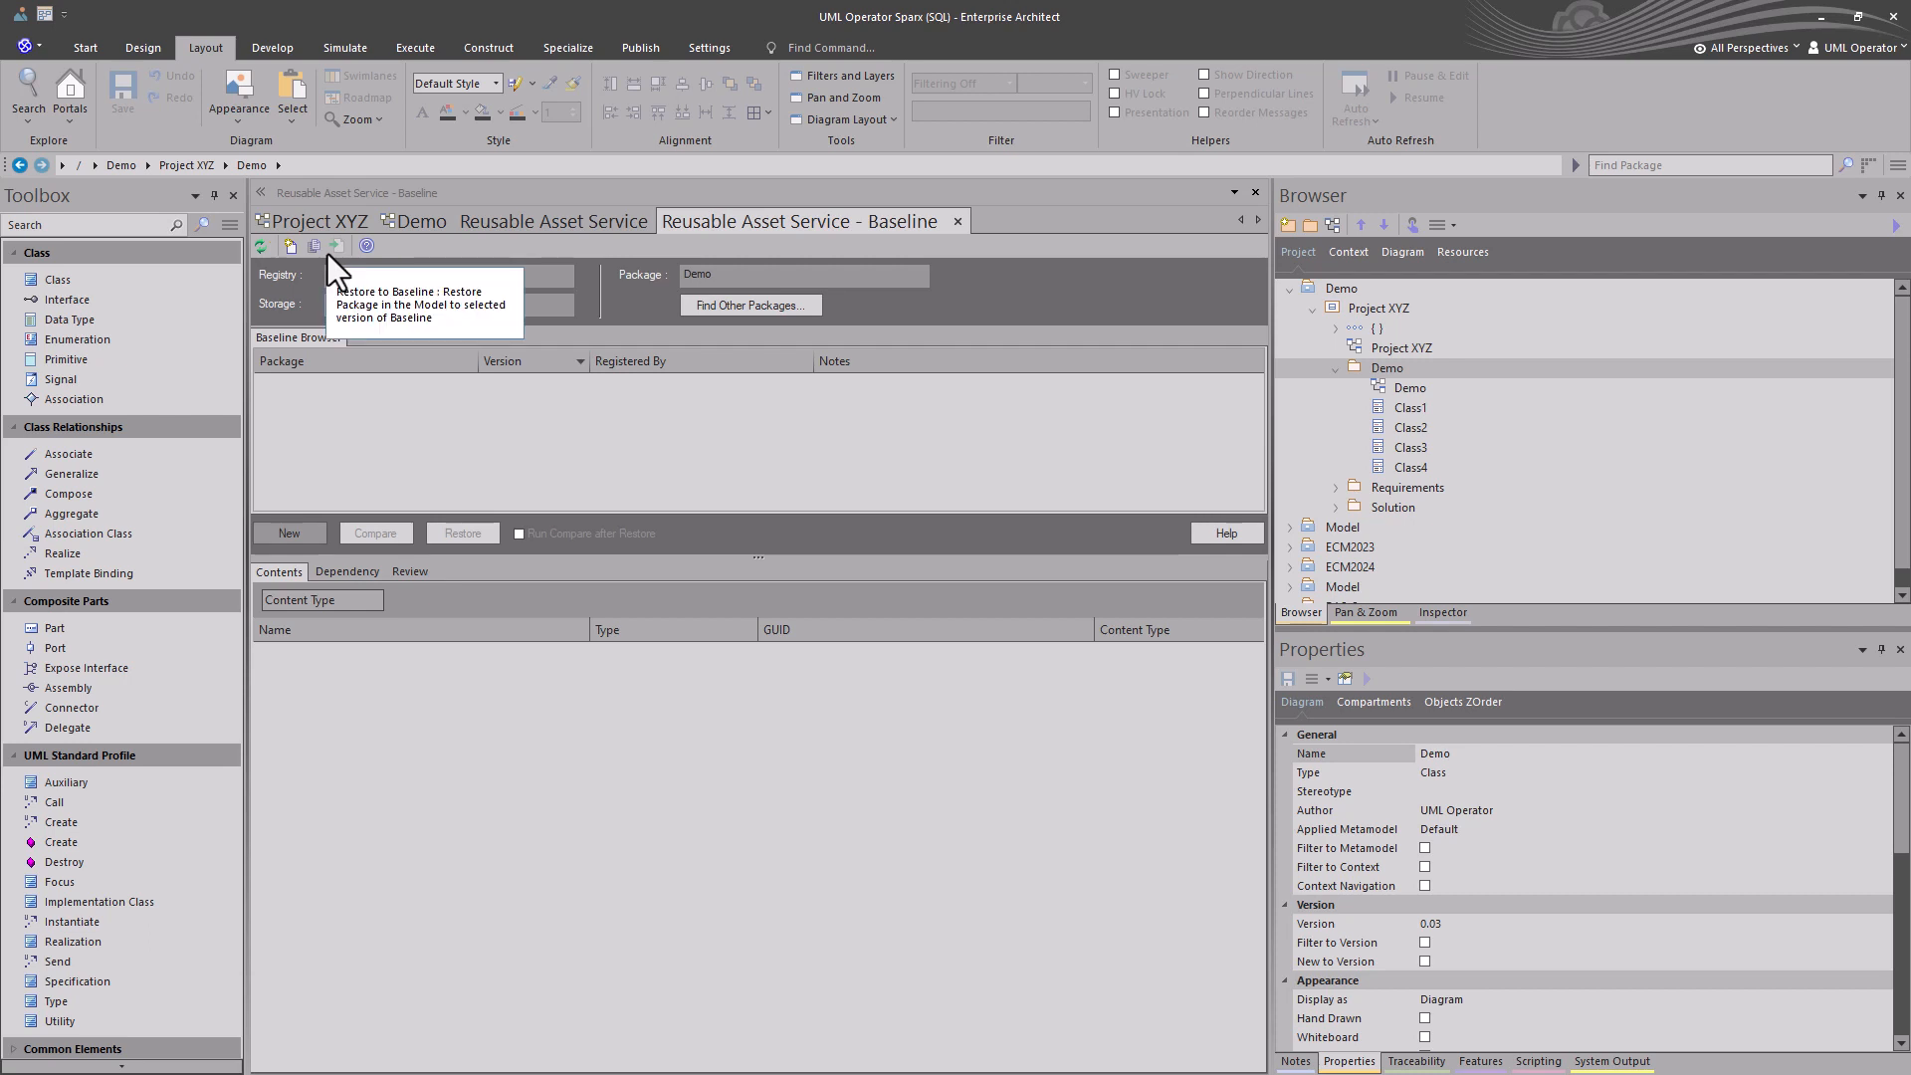
pyautogui.click(273, 535)
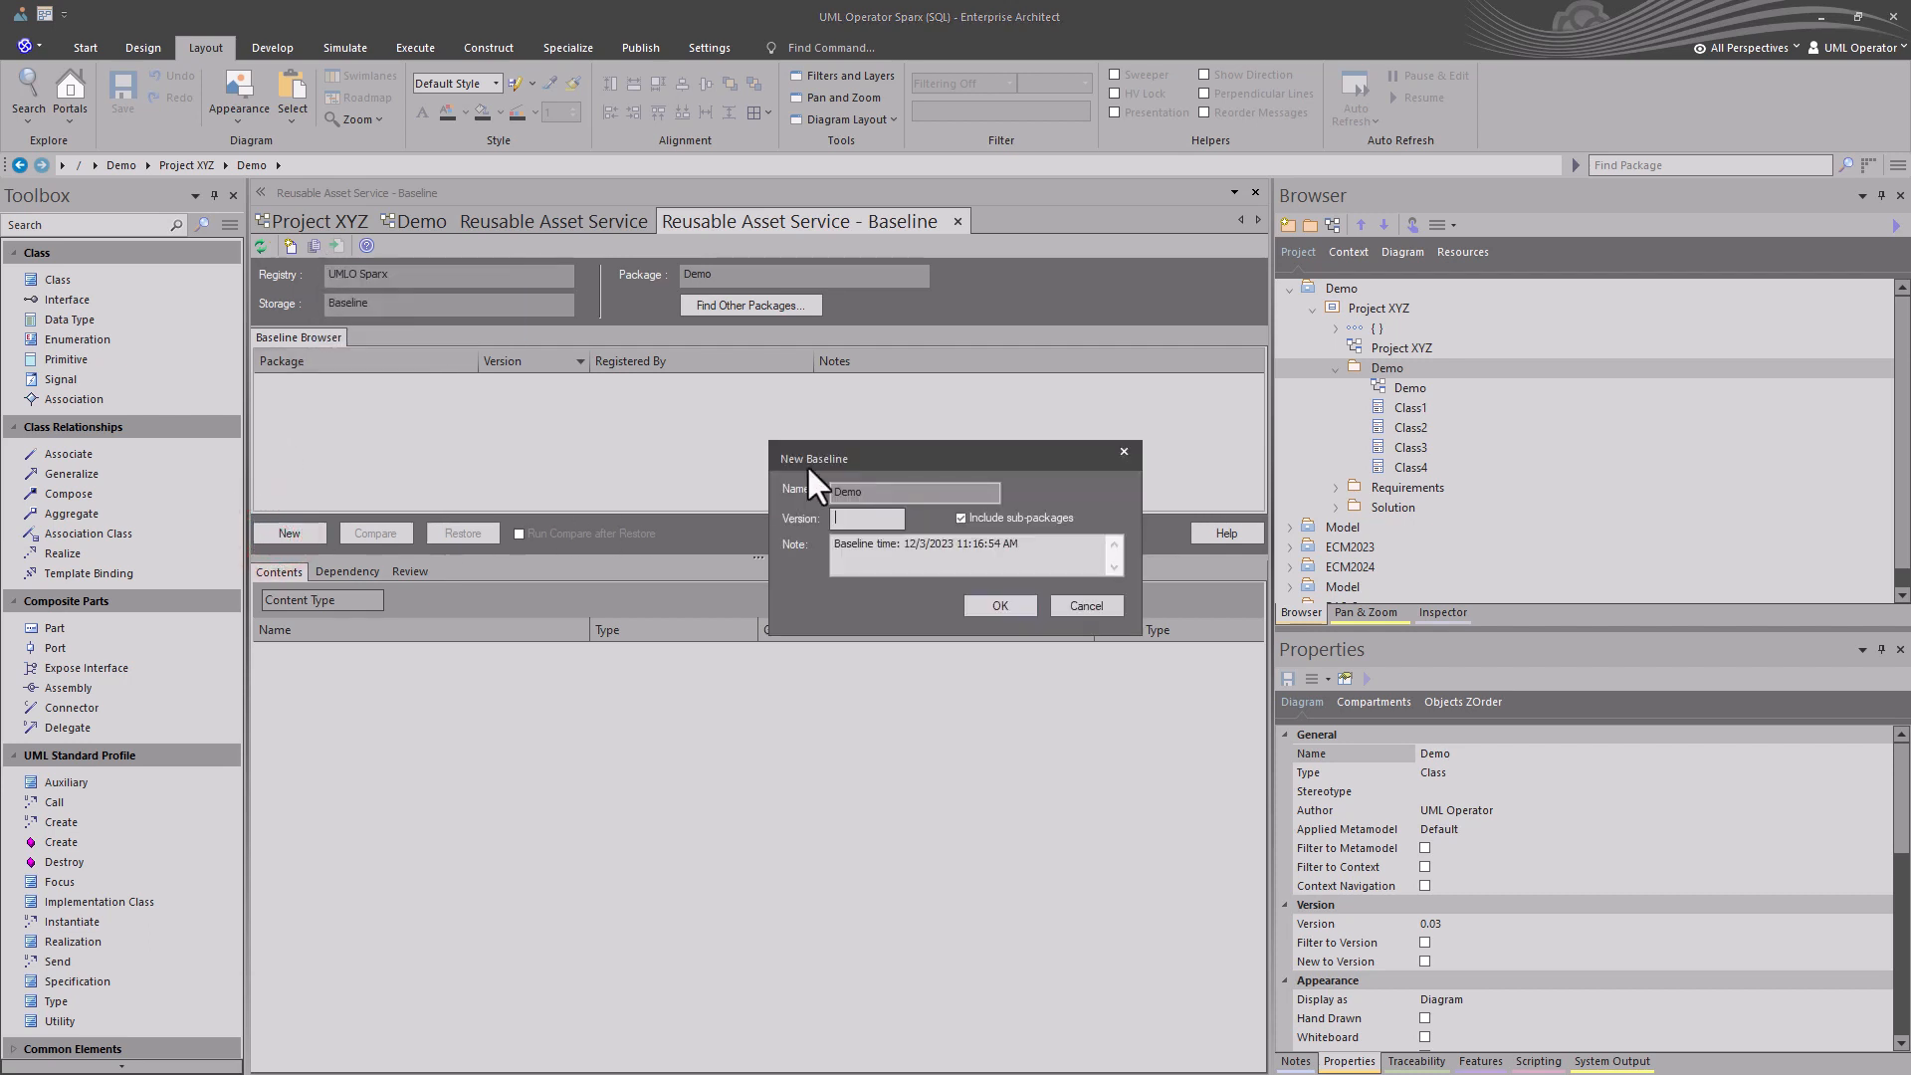
pyautogui.write('0.04')
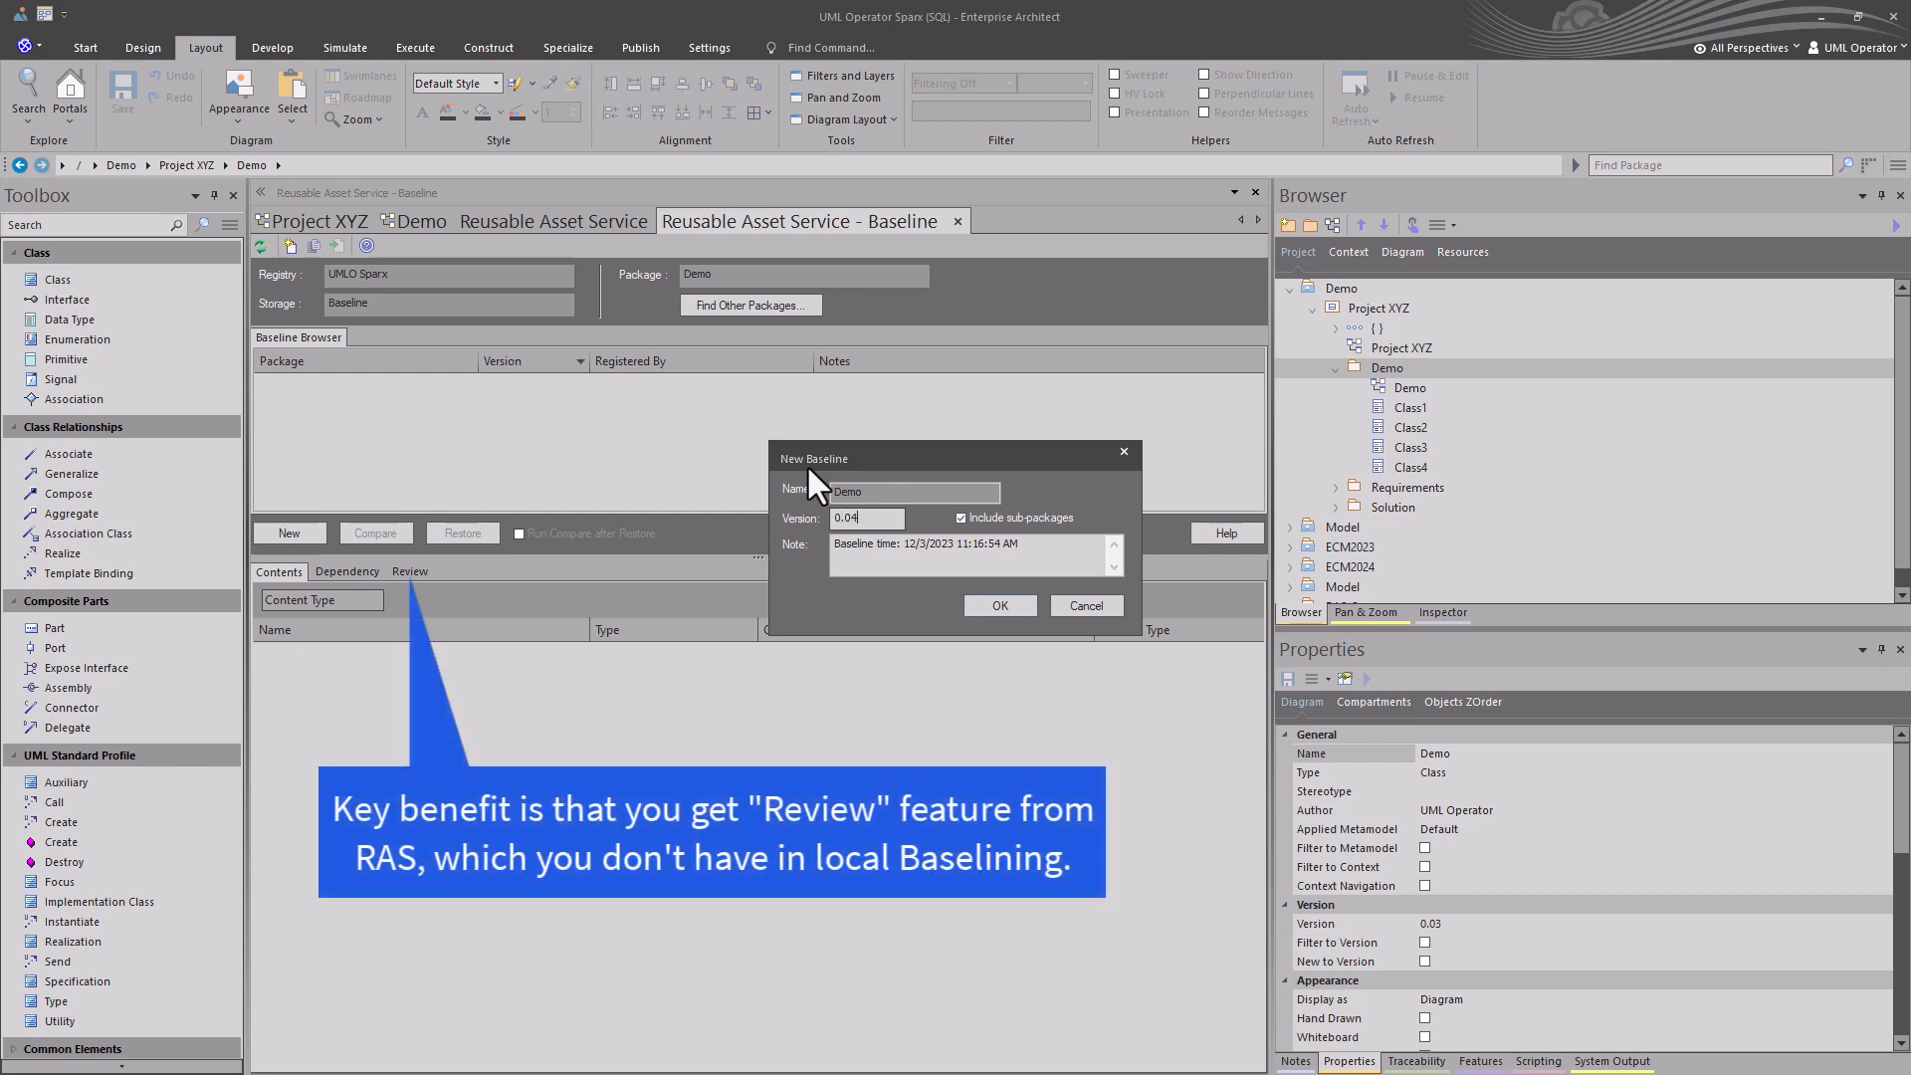
pyautogui.click(983, 605)
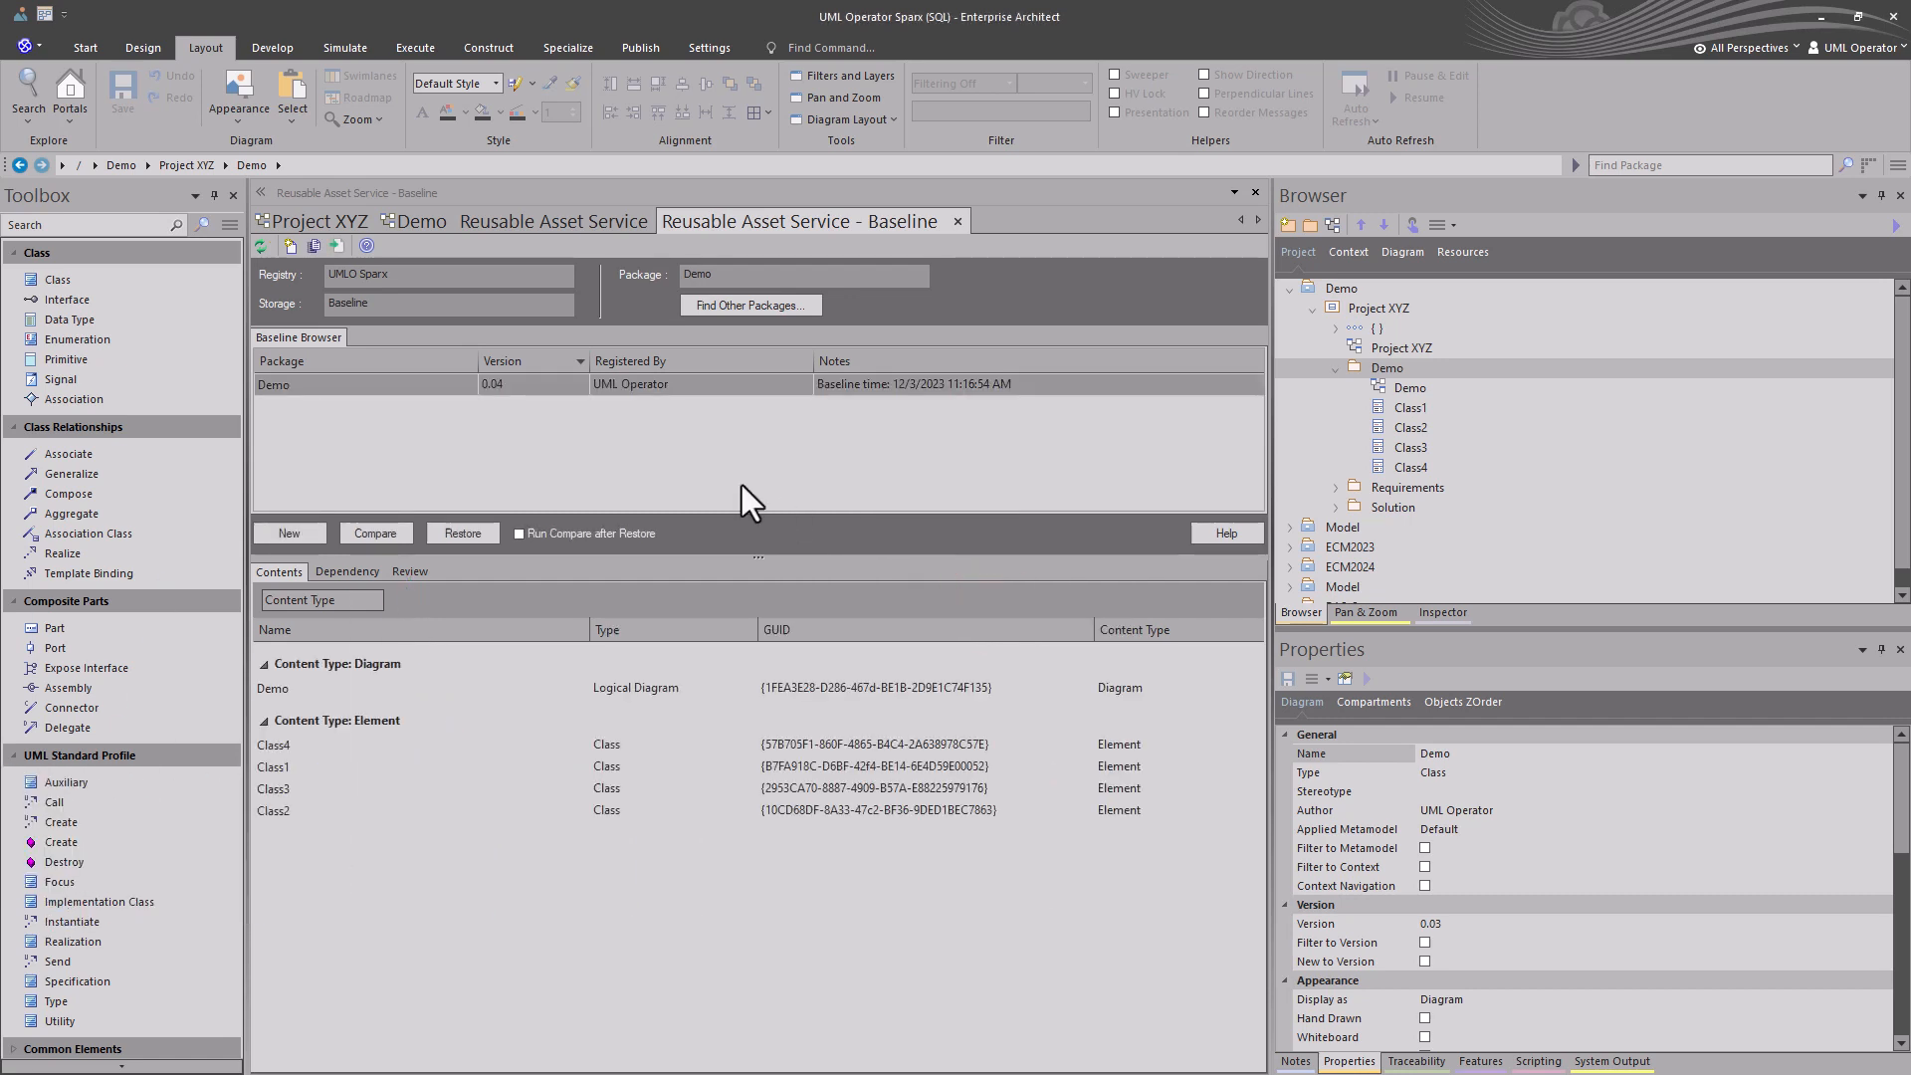
pyautogui.doubleClick(302, 690)
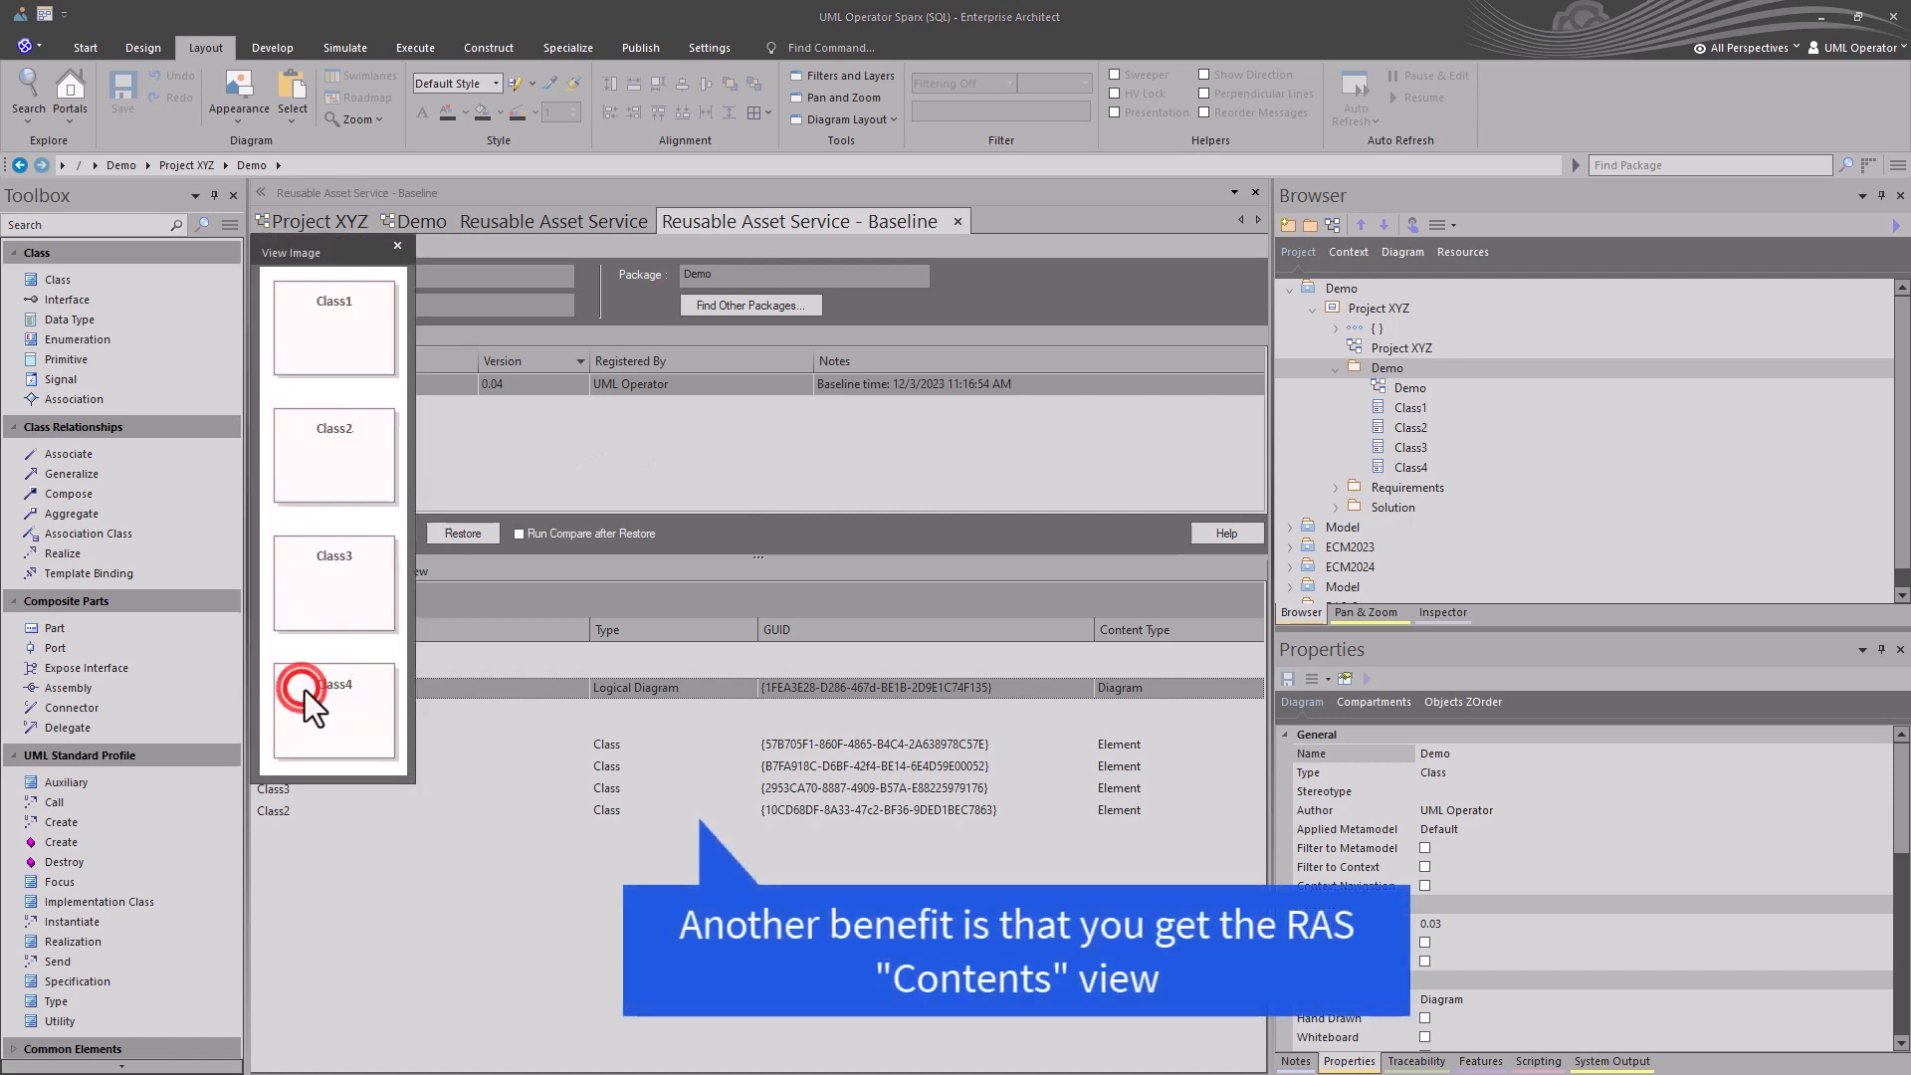
pyautogui.click(397, 246)
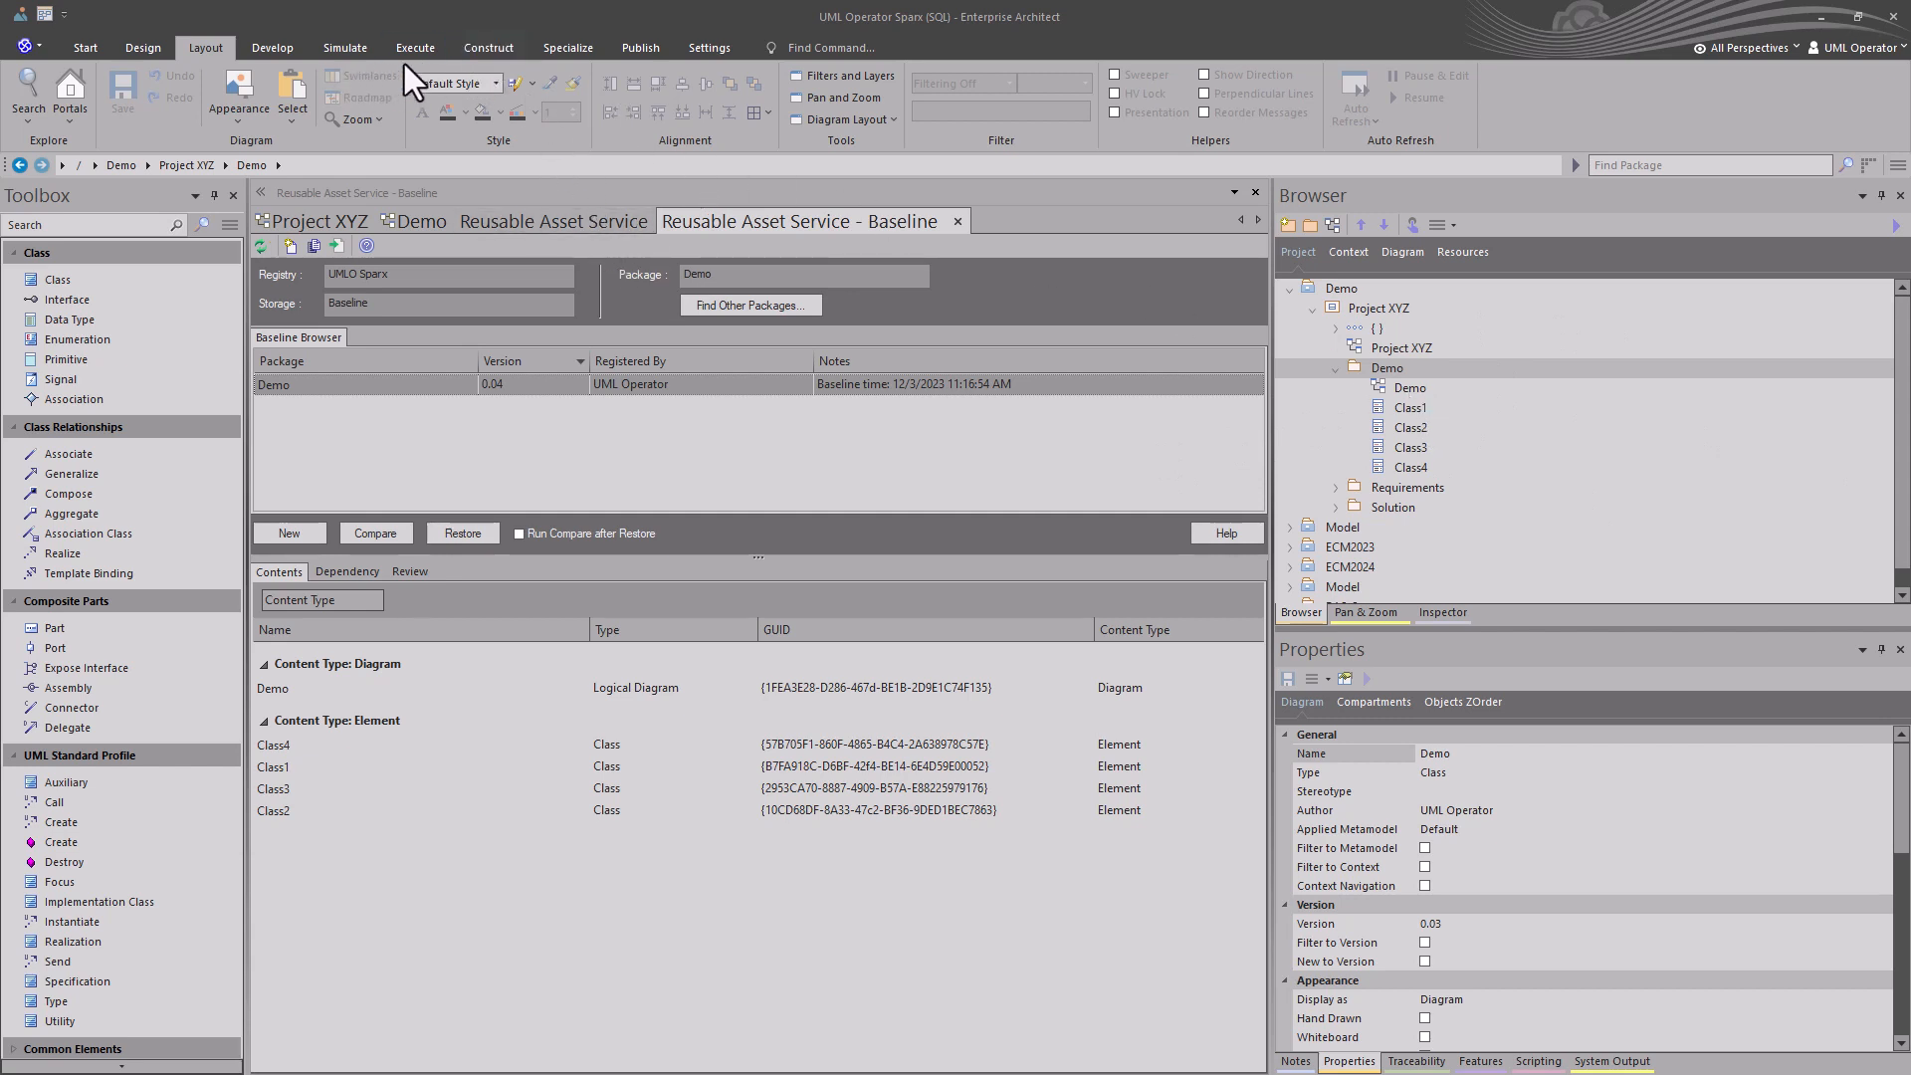
# Turn off storing package baselines in a Reusable Asset Service registry in the model's baseline options.
pyautogui.click(702, 50)
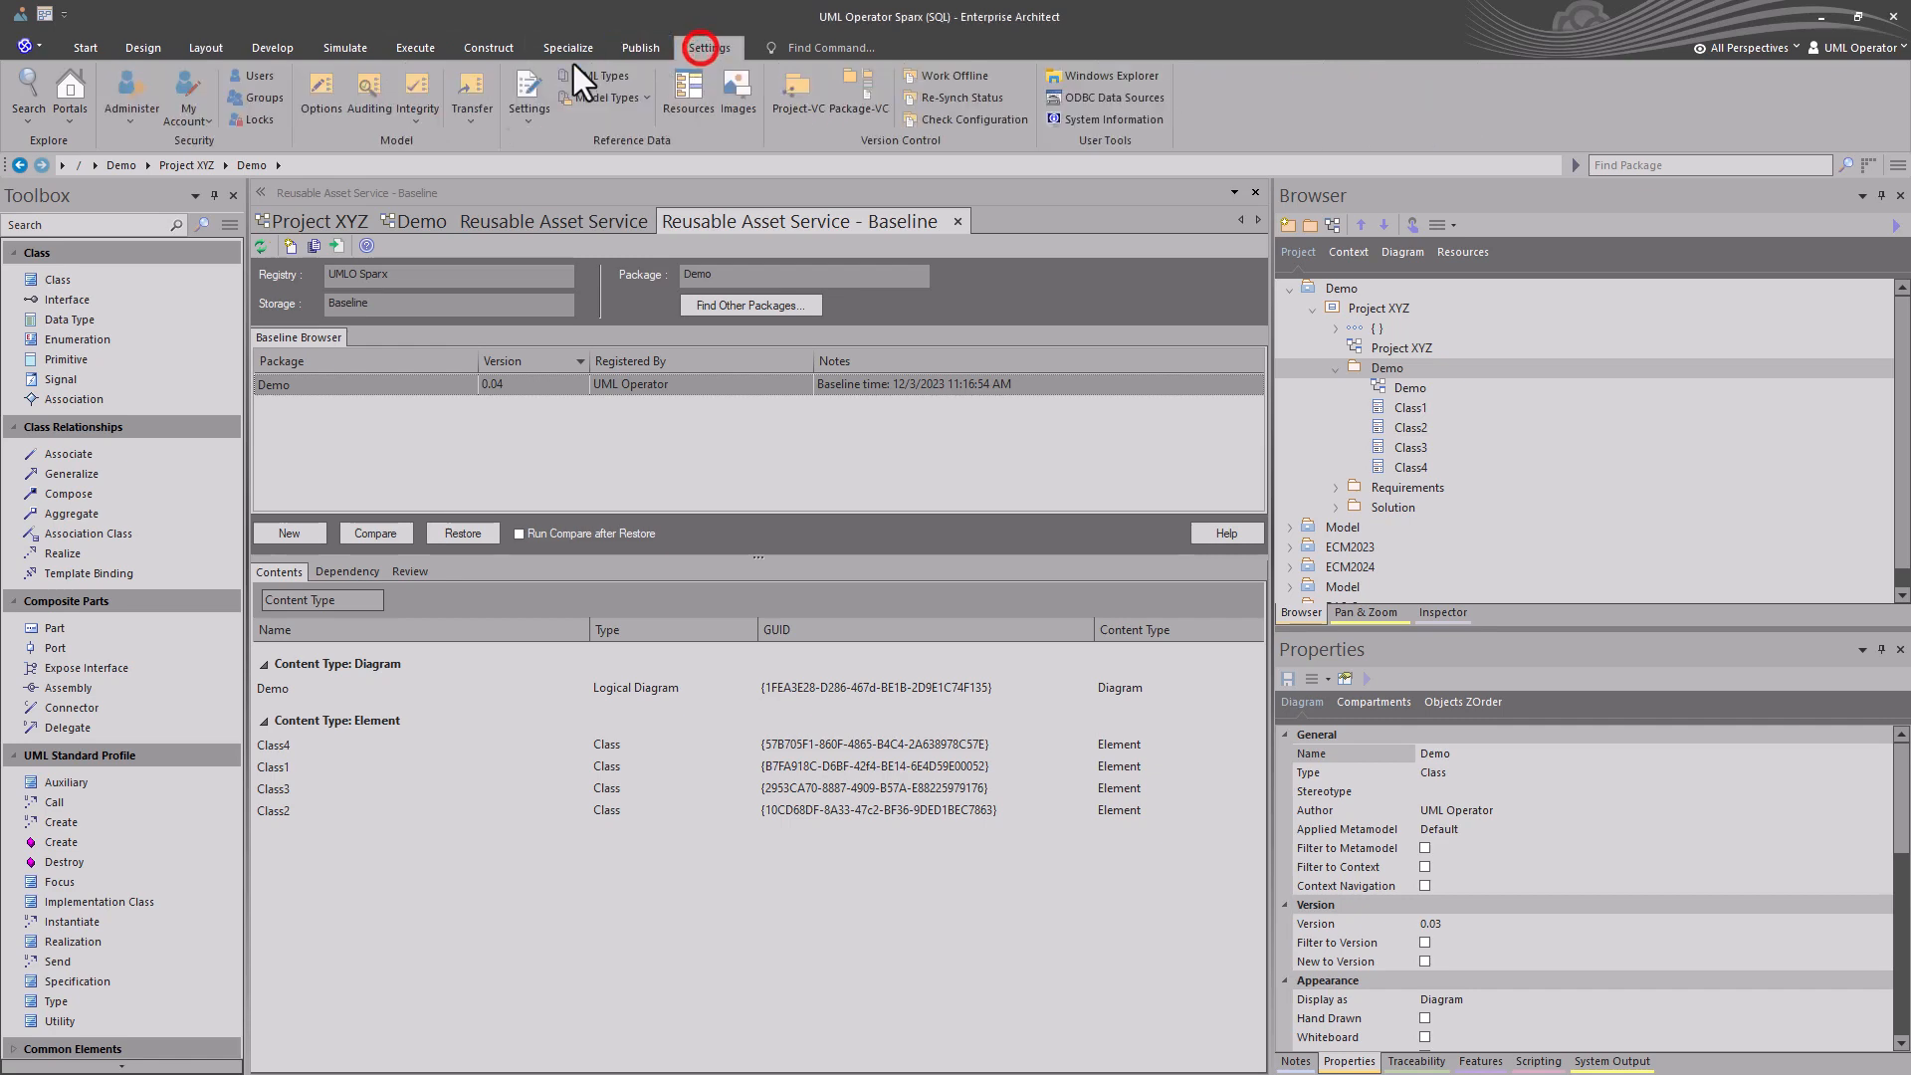
pyautogui.click(328, 98)
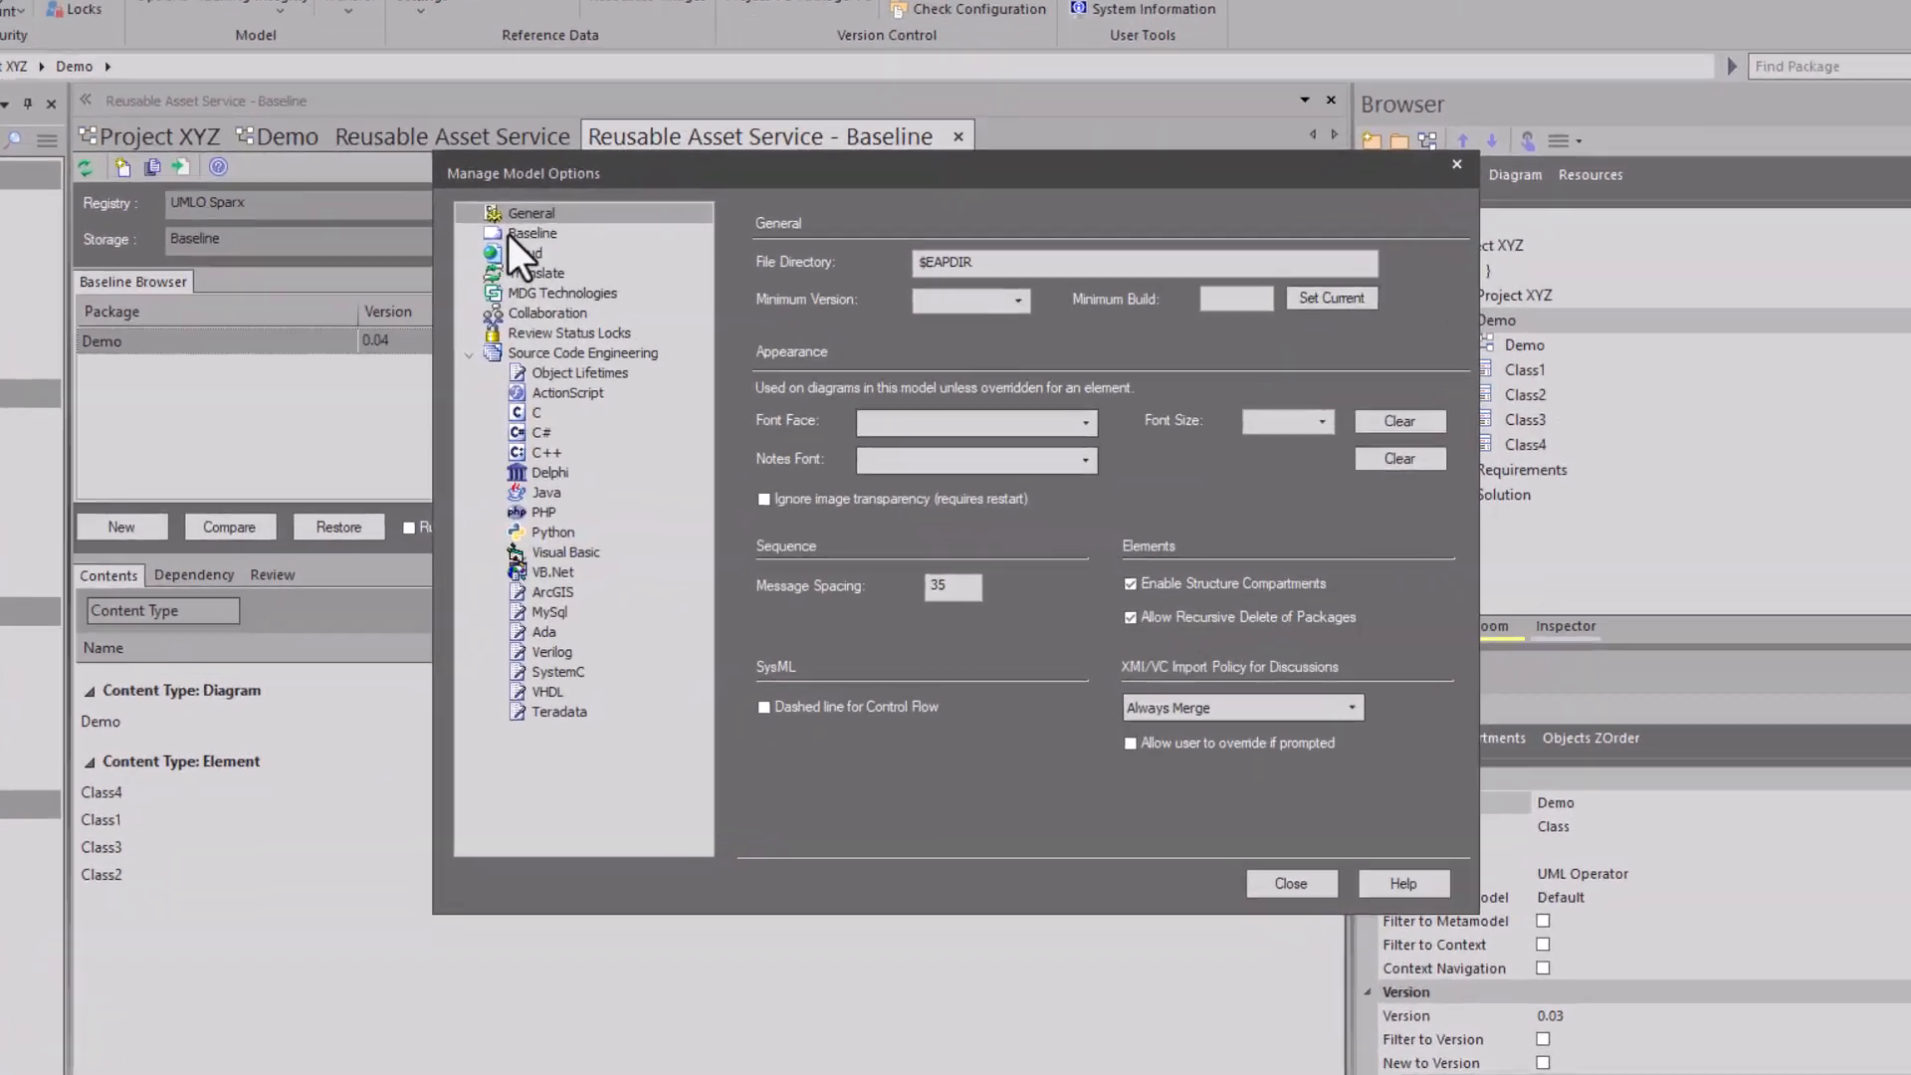
pyautogui.click(615, 299)
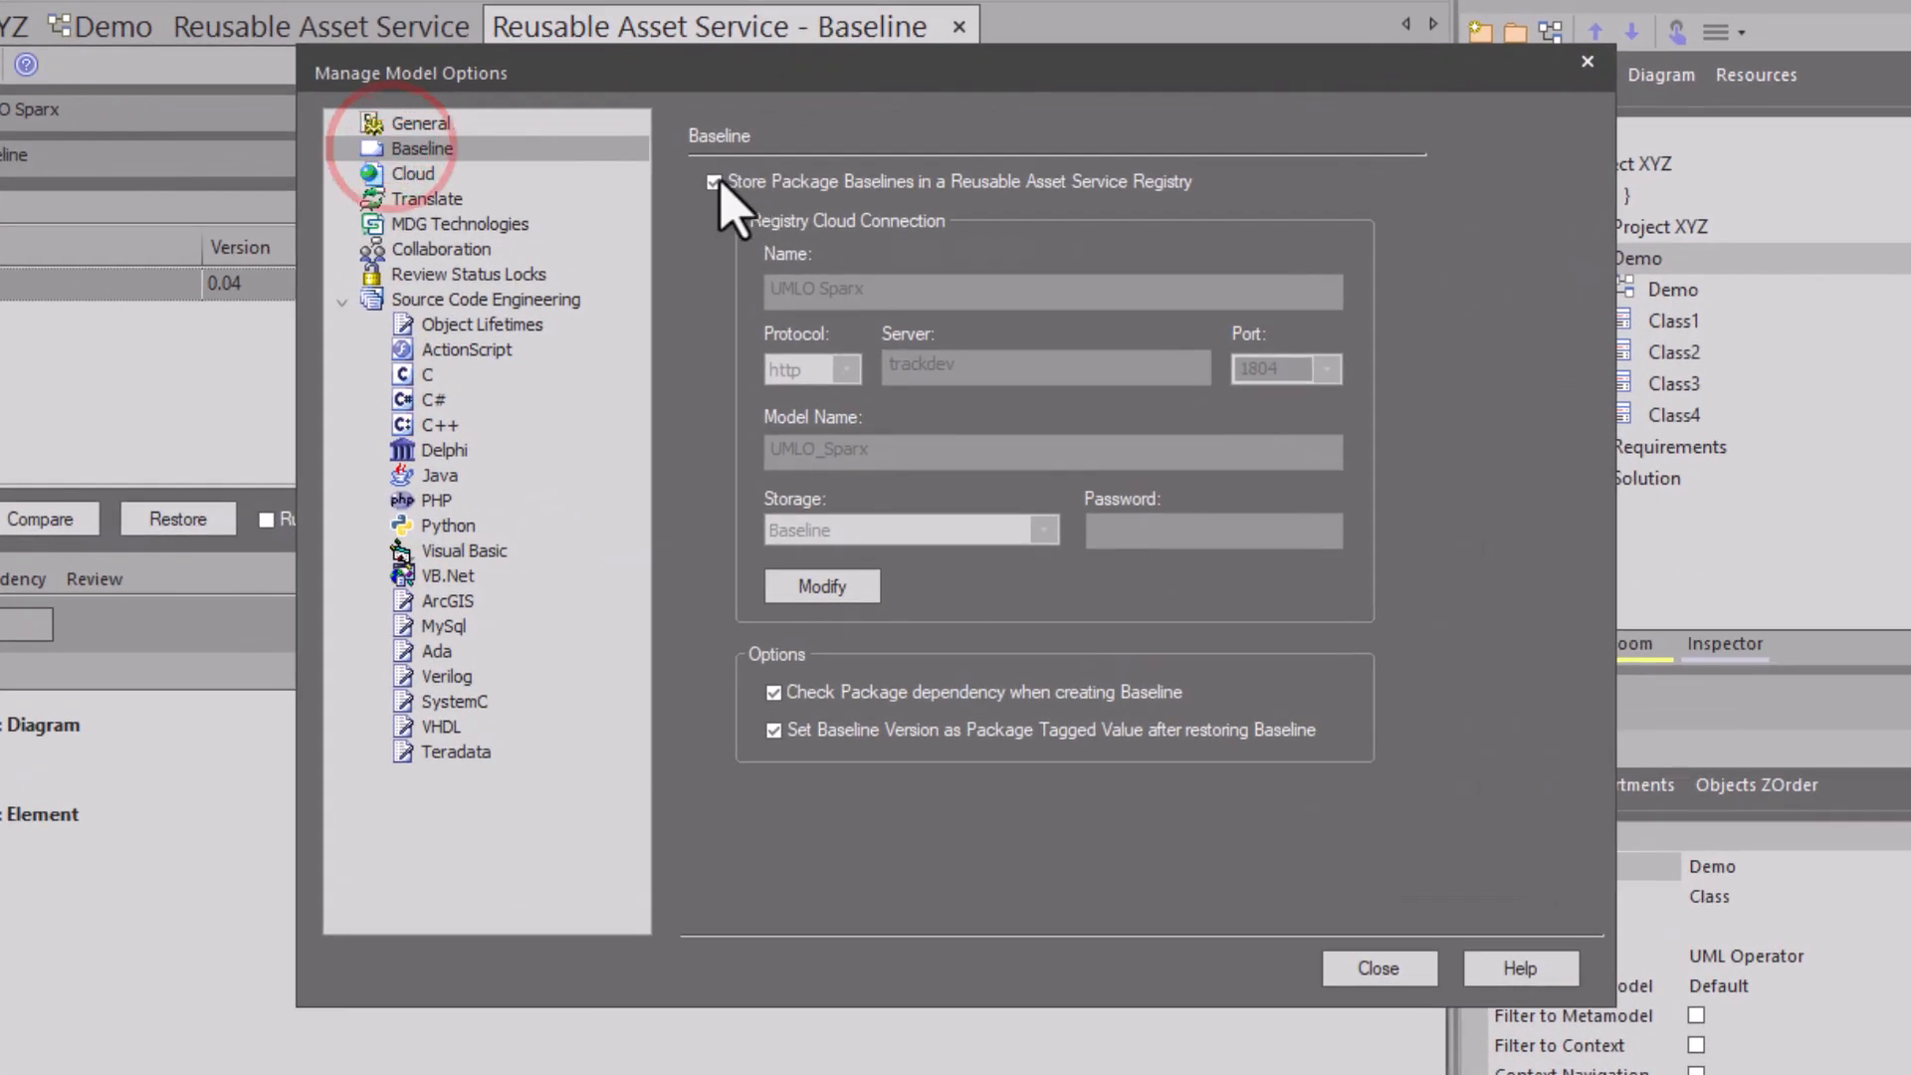
pyautogui.click(714, 183)
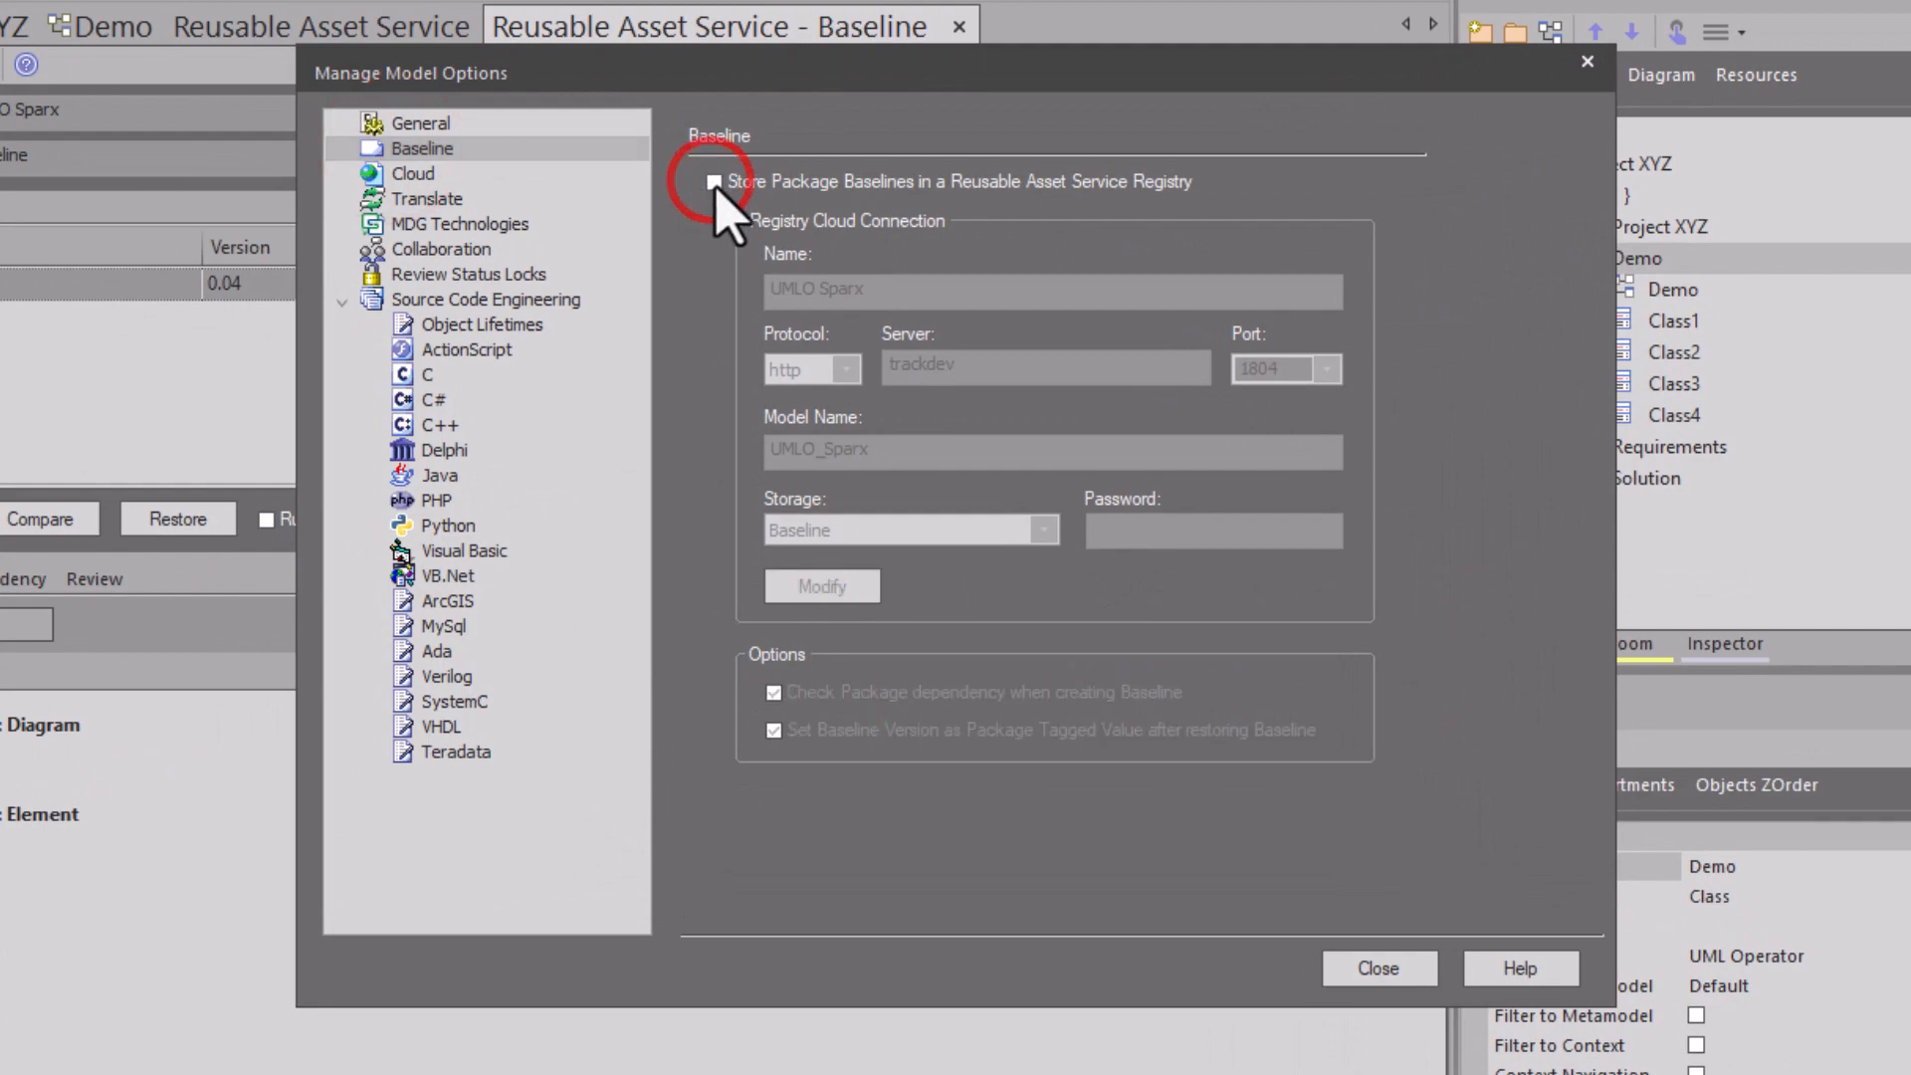
pyautogui.click(1383, 970)
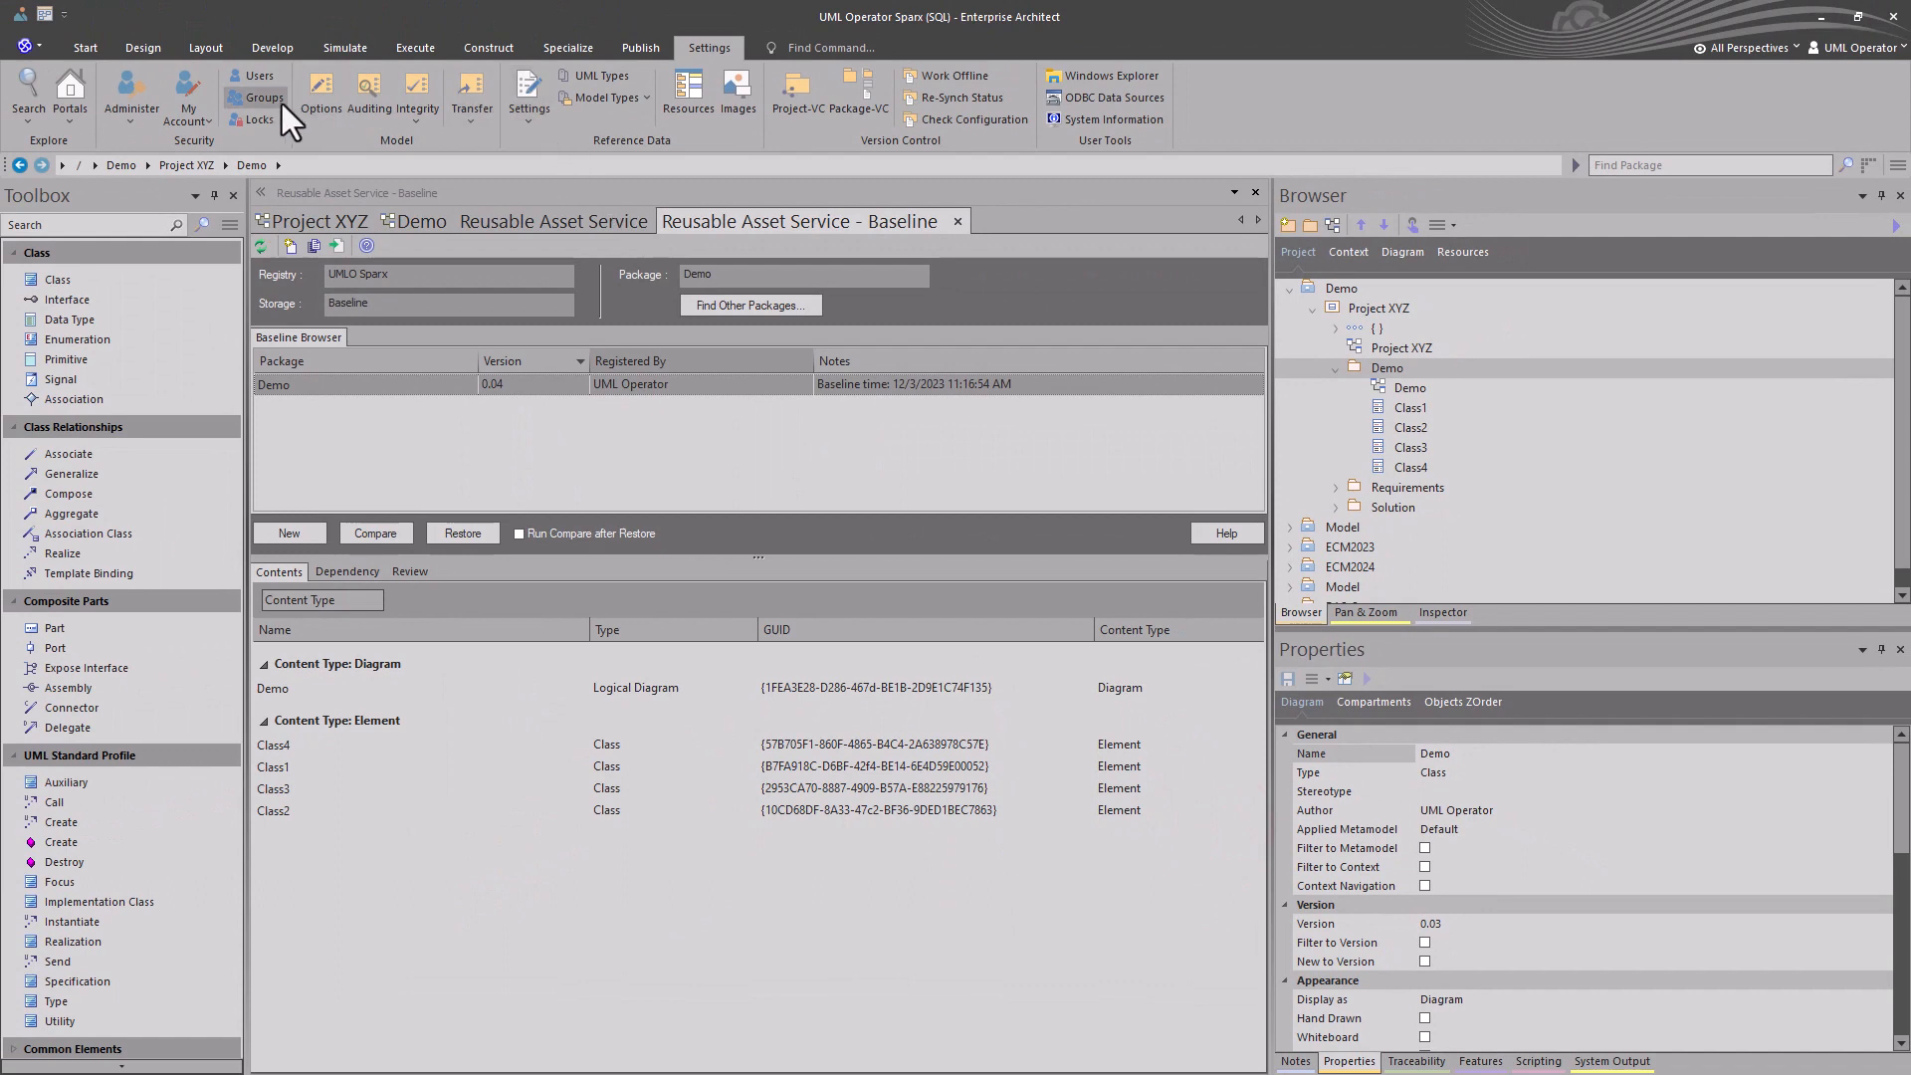
# Turn on storing package baselines in a Reusable Asset Service registry in the model options, and open the Demo package's baselines.
pyautogui.click(315, 92)
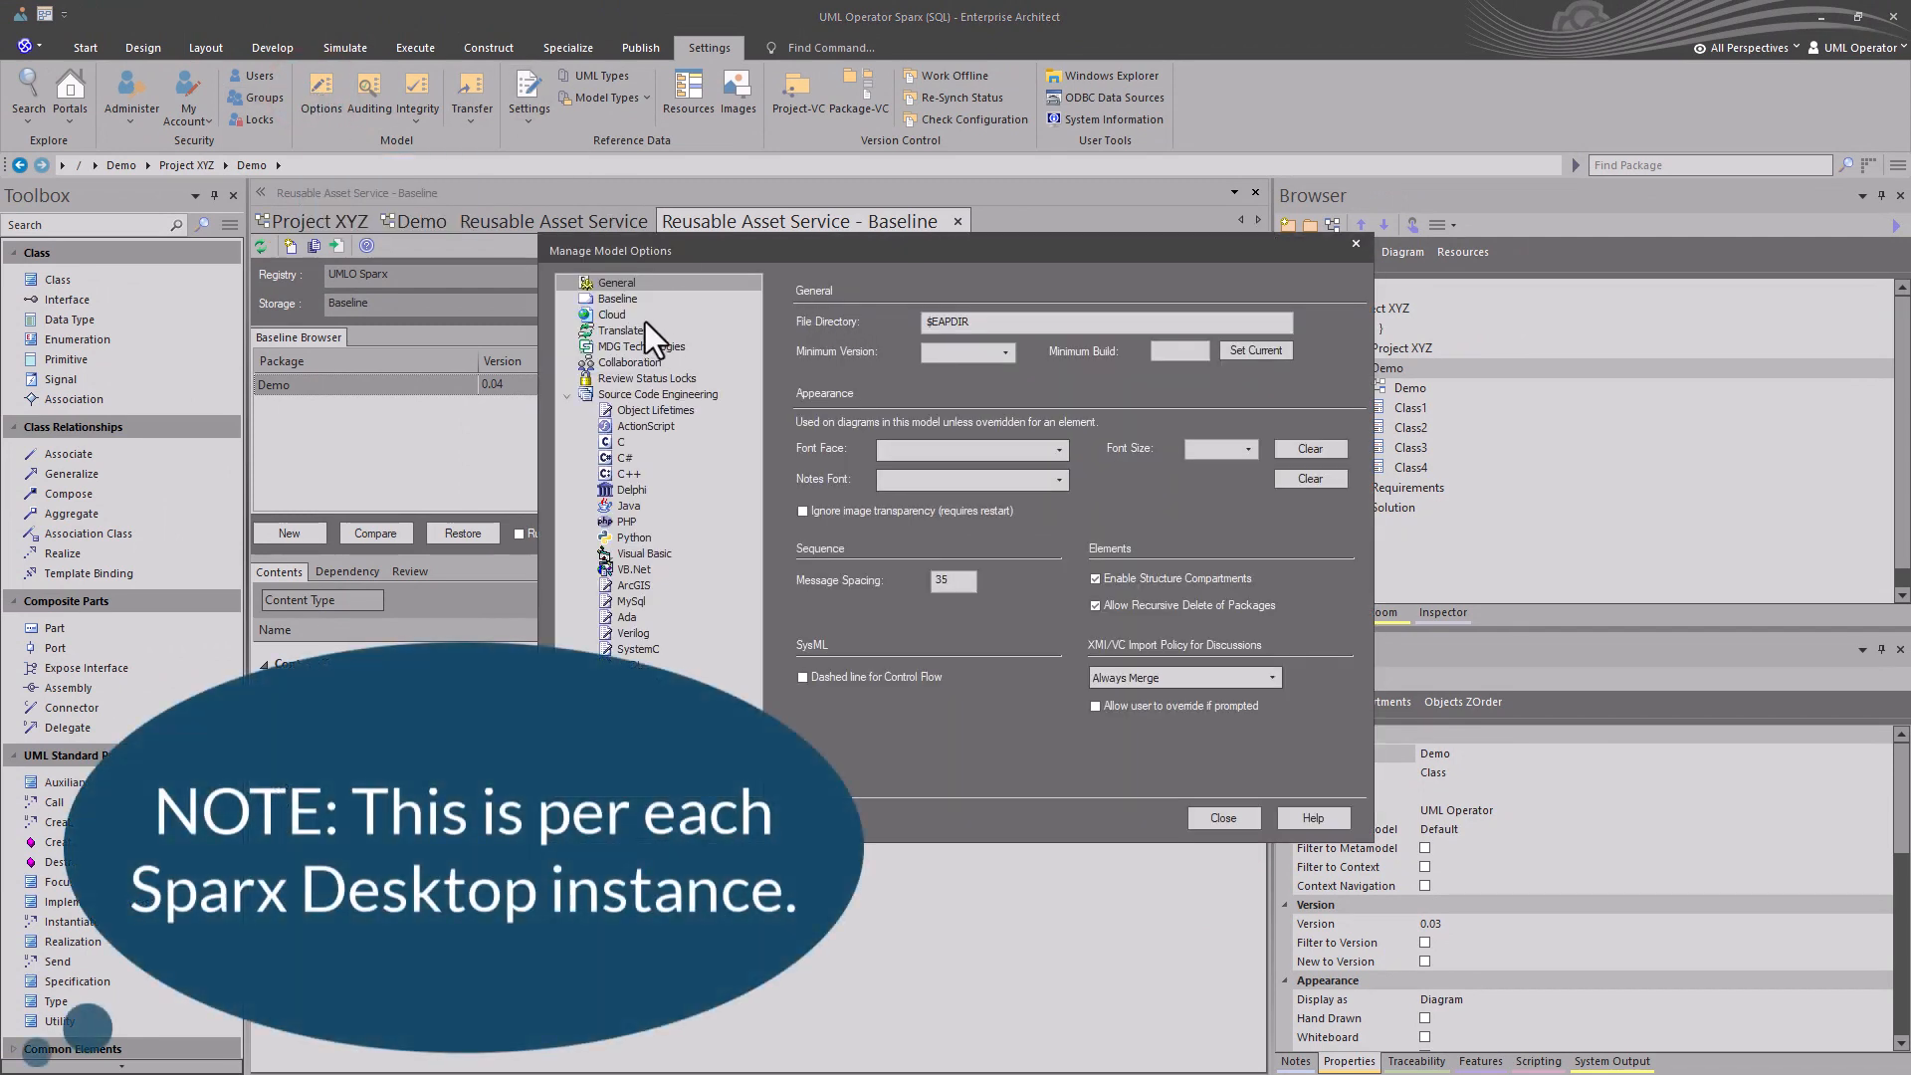
pyautogui.click(625, 301)
pyautogui.click(803, 319)
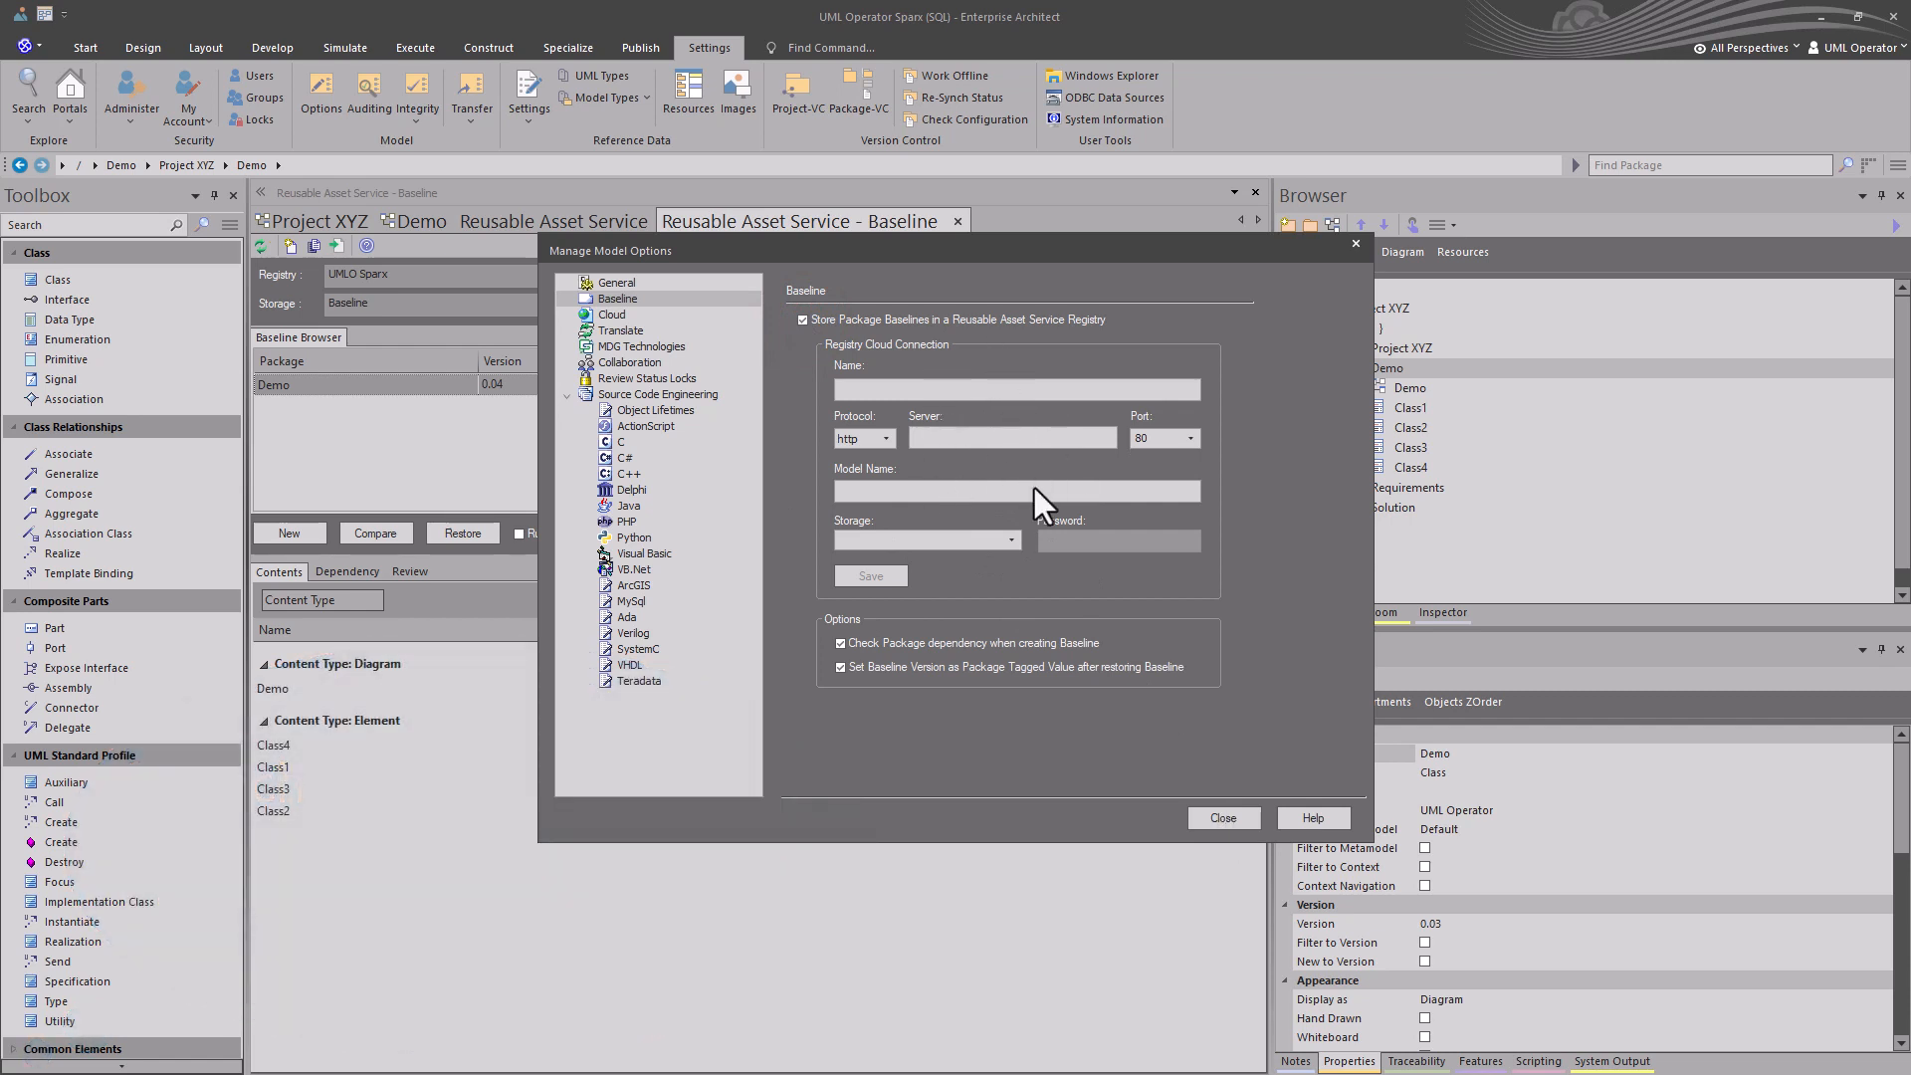
pyautogui.click(1222, 818)
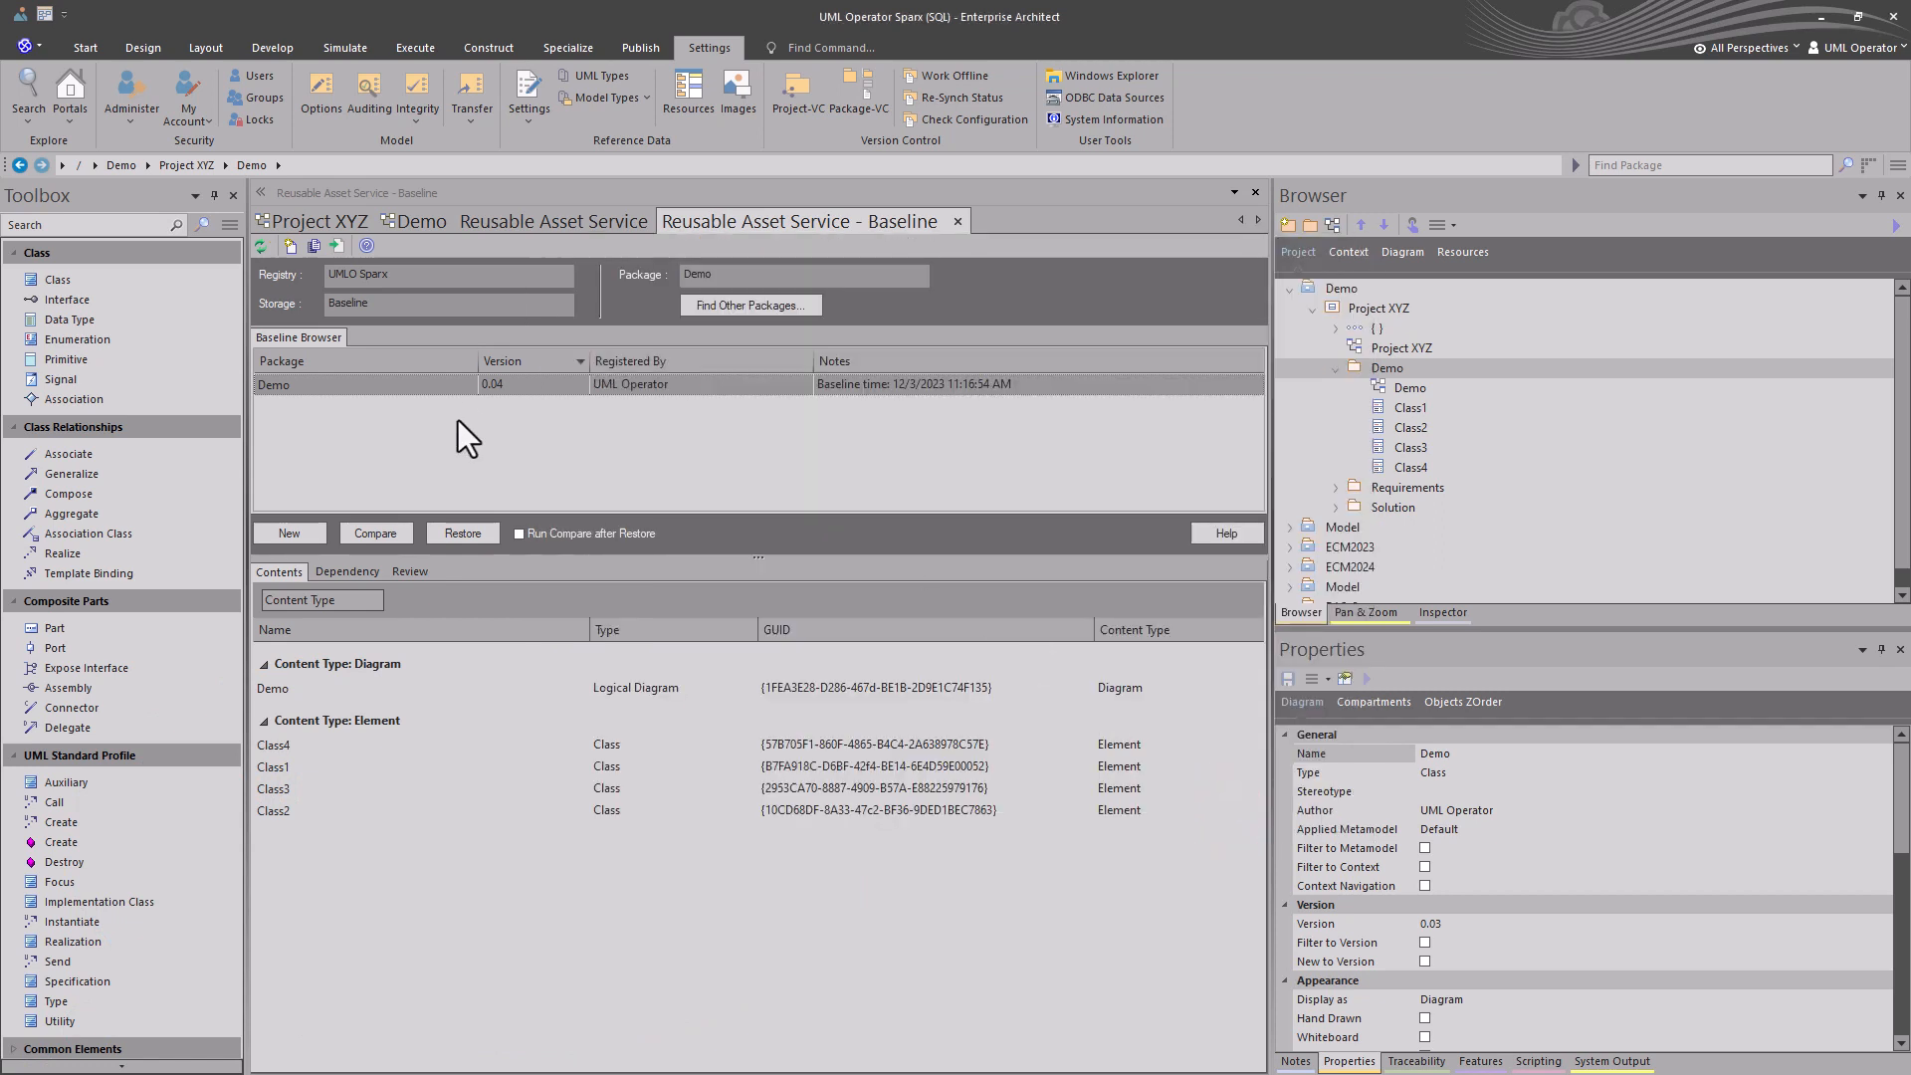
pyautogui.click(1382, 366)
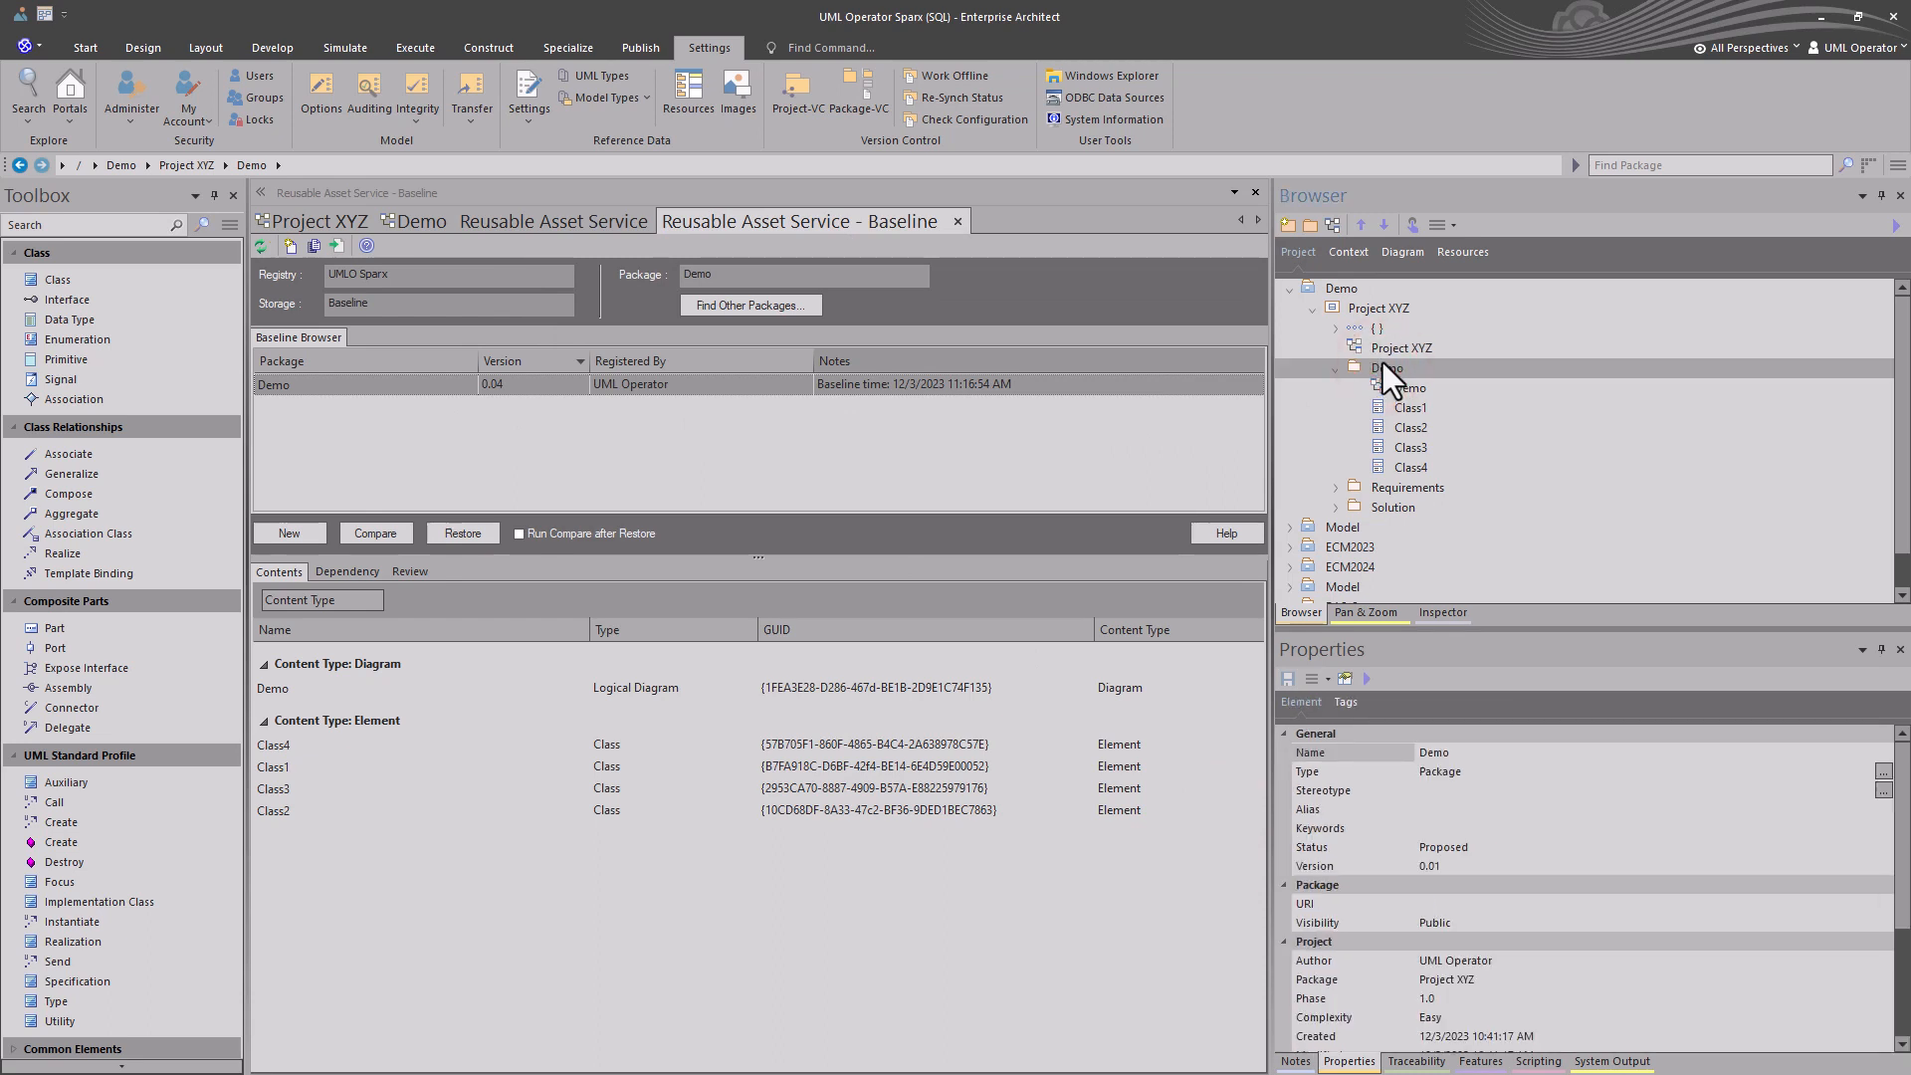
pyautogui.hotkey('ctrl', 'alt', 'b')
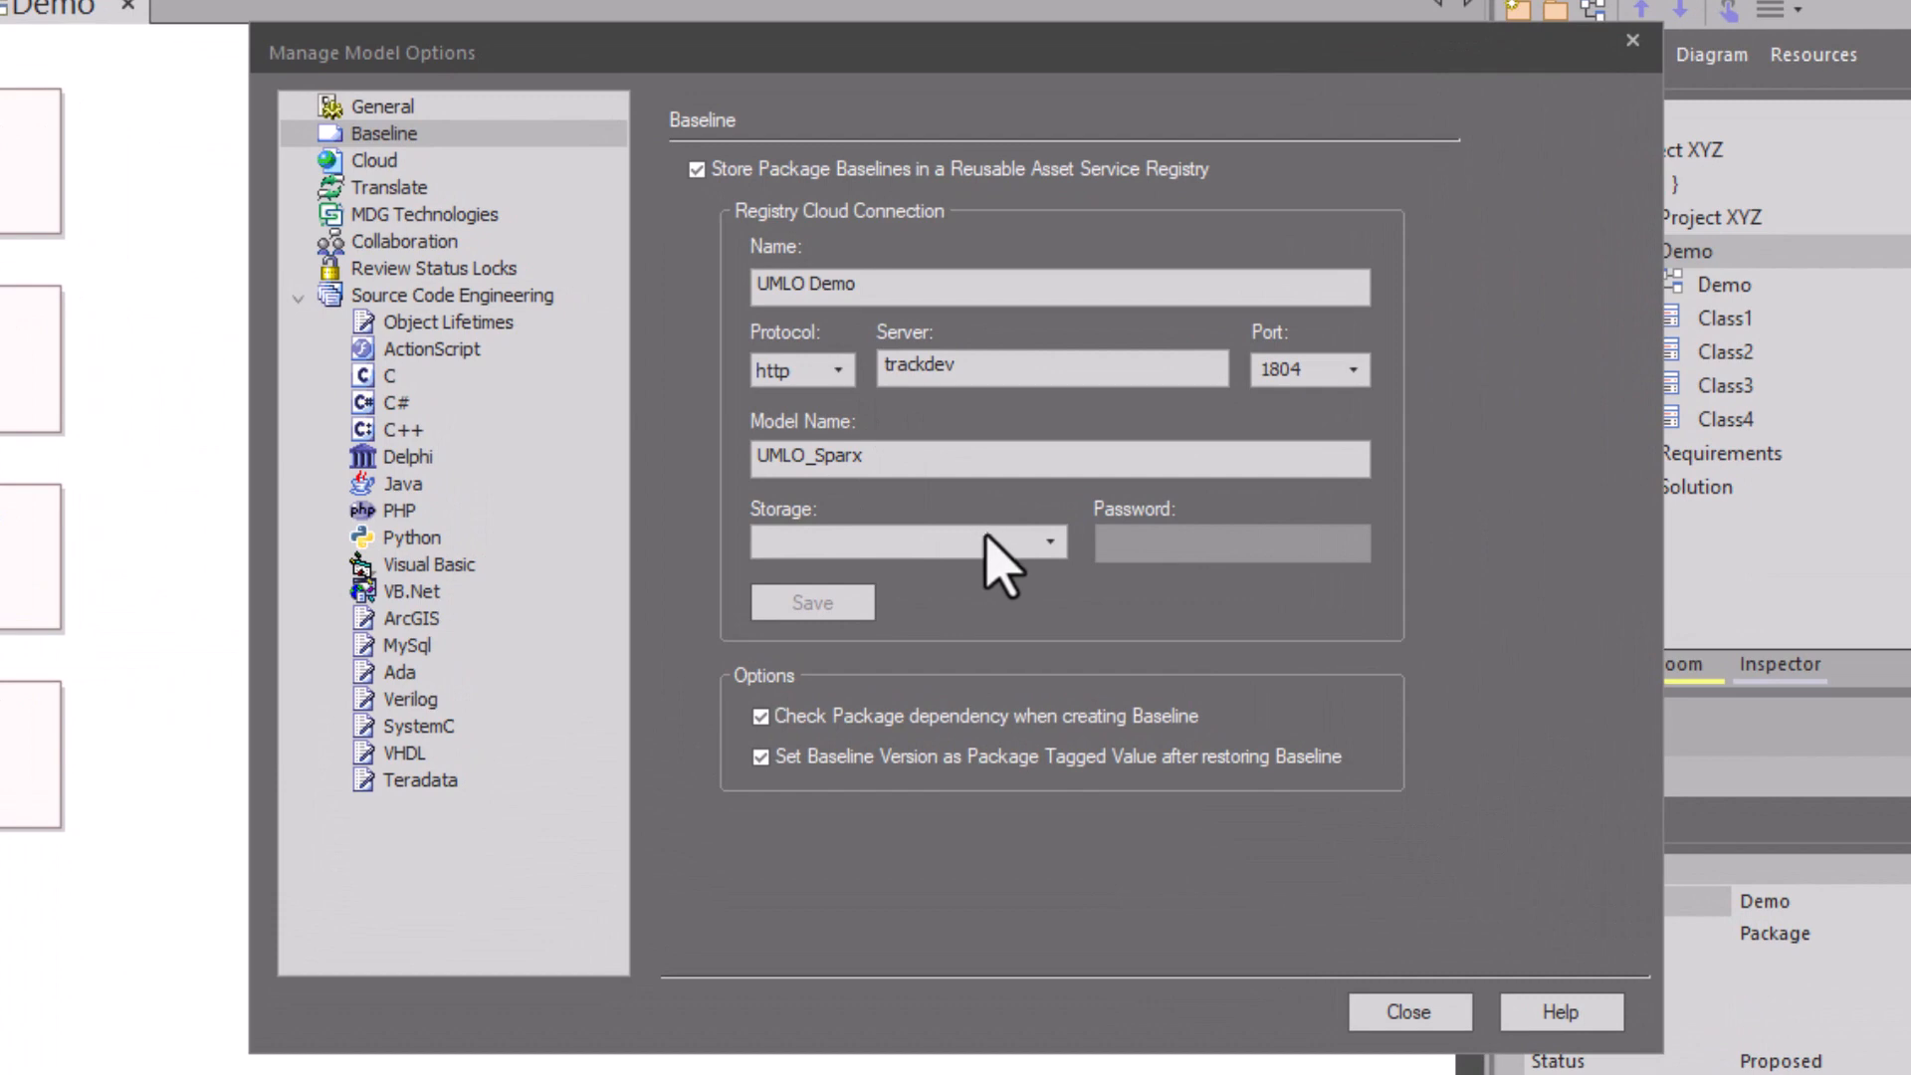
# Choose the Baseline storage for the UMLO Demo registry connection in the baseline options and save the registry details.
pyautogui.click(1058, 542)
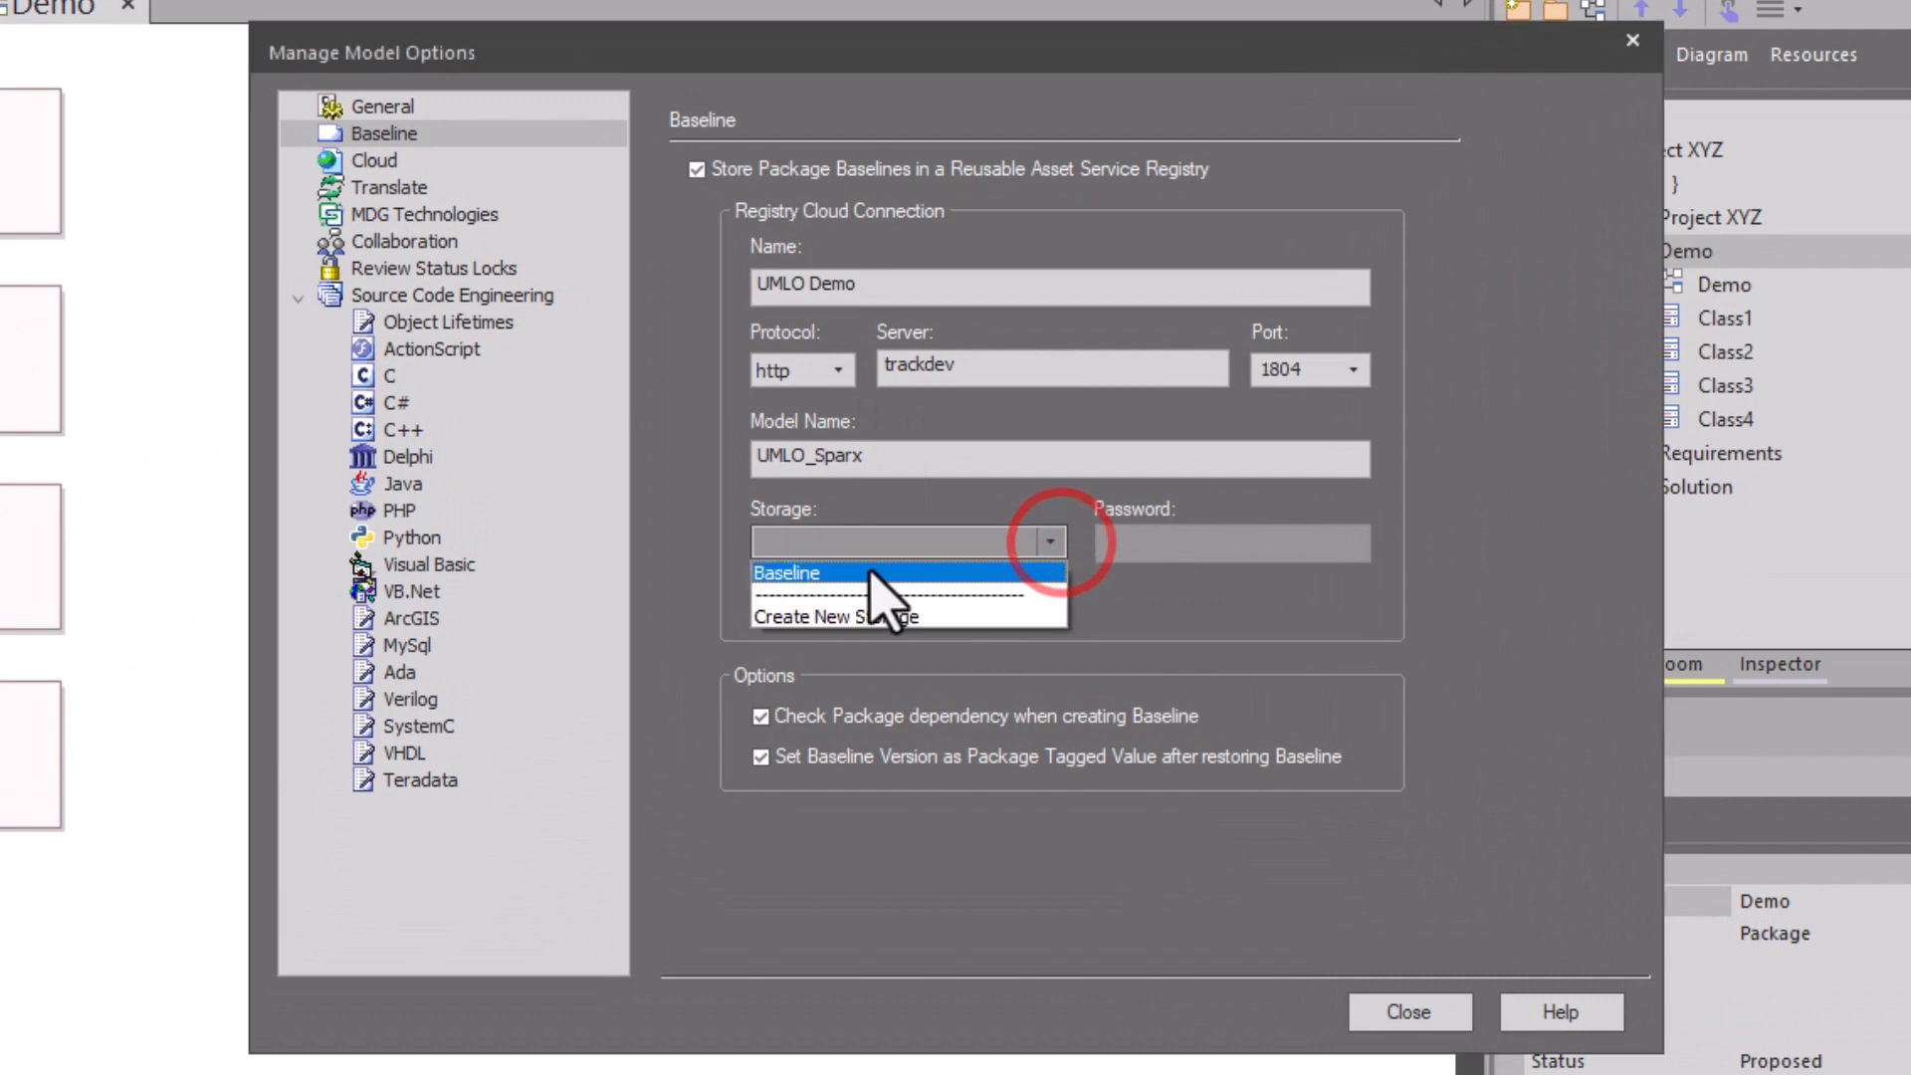
pyautogui.click(818, 574)
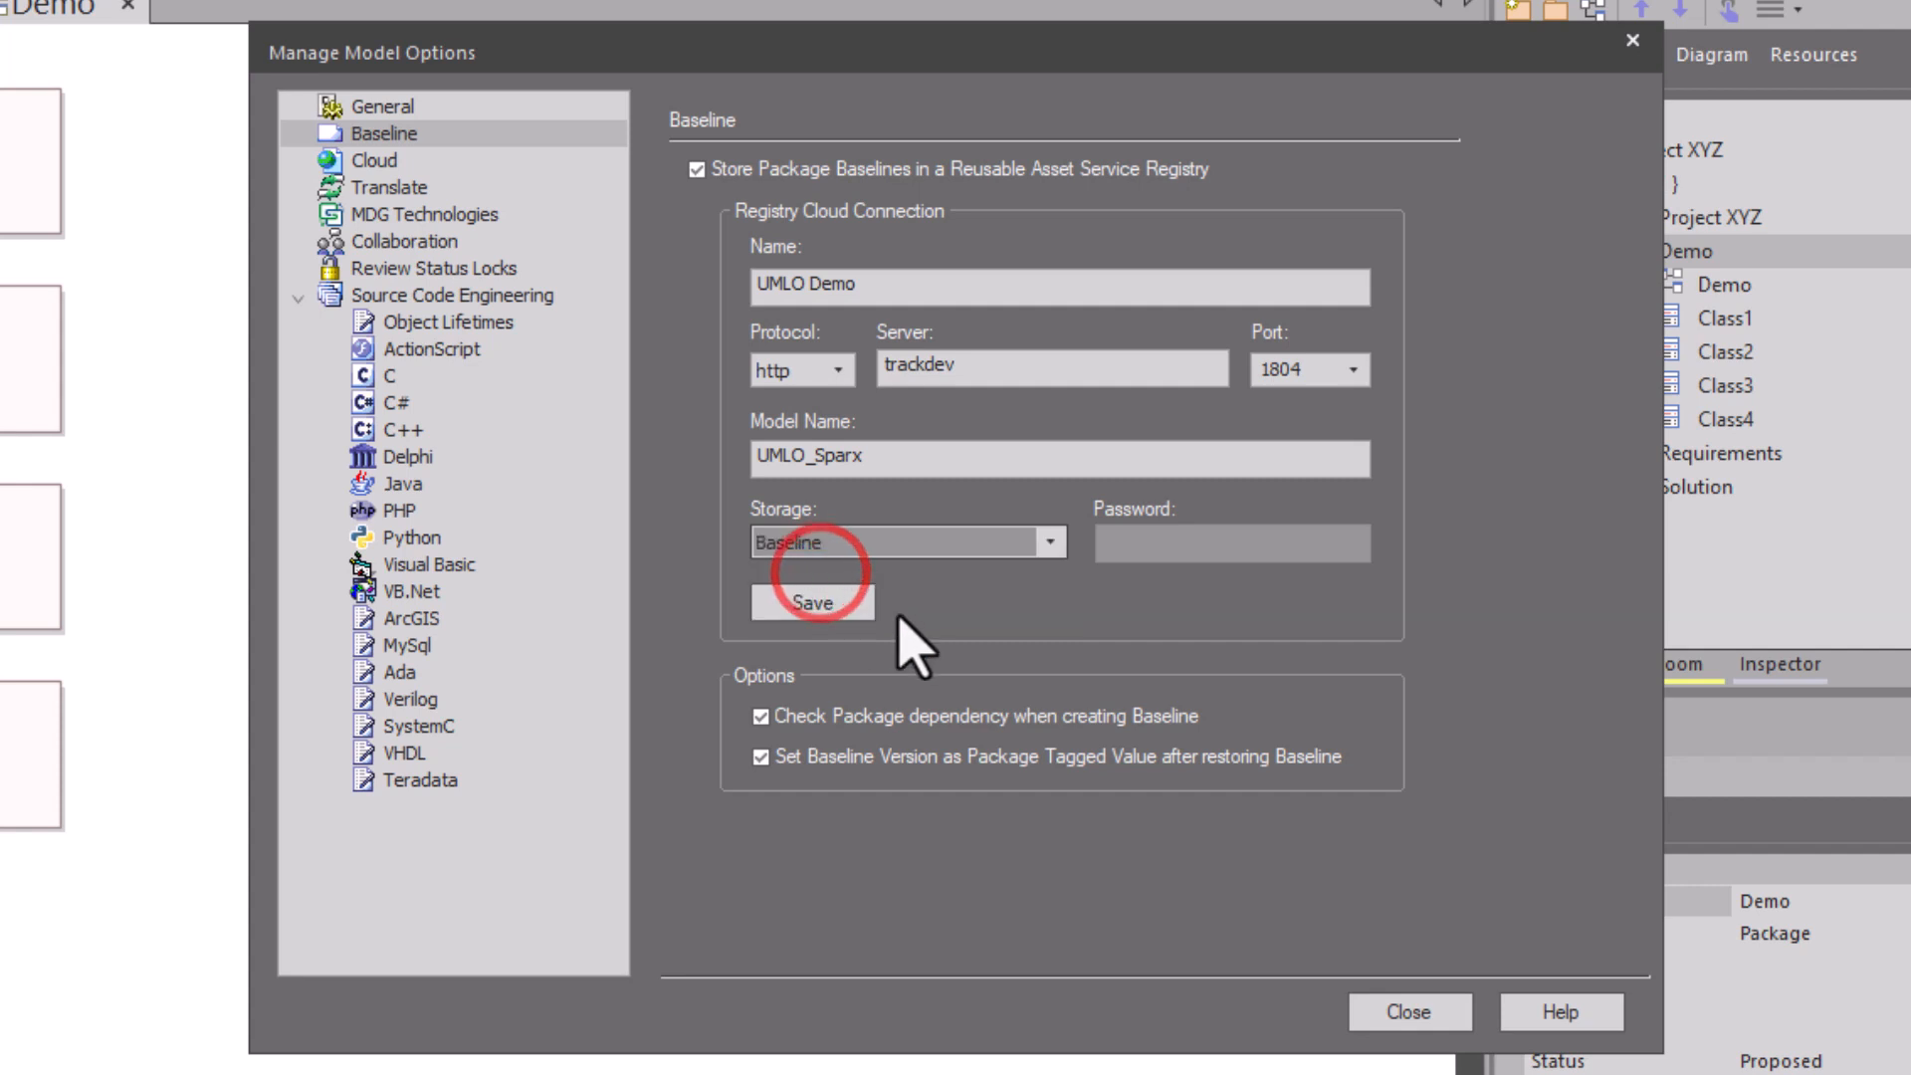
pyautogui.click(831, 600)
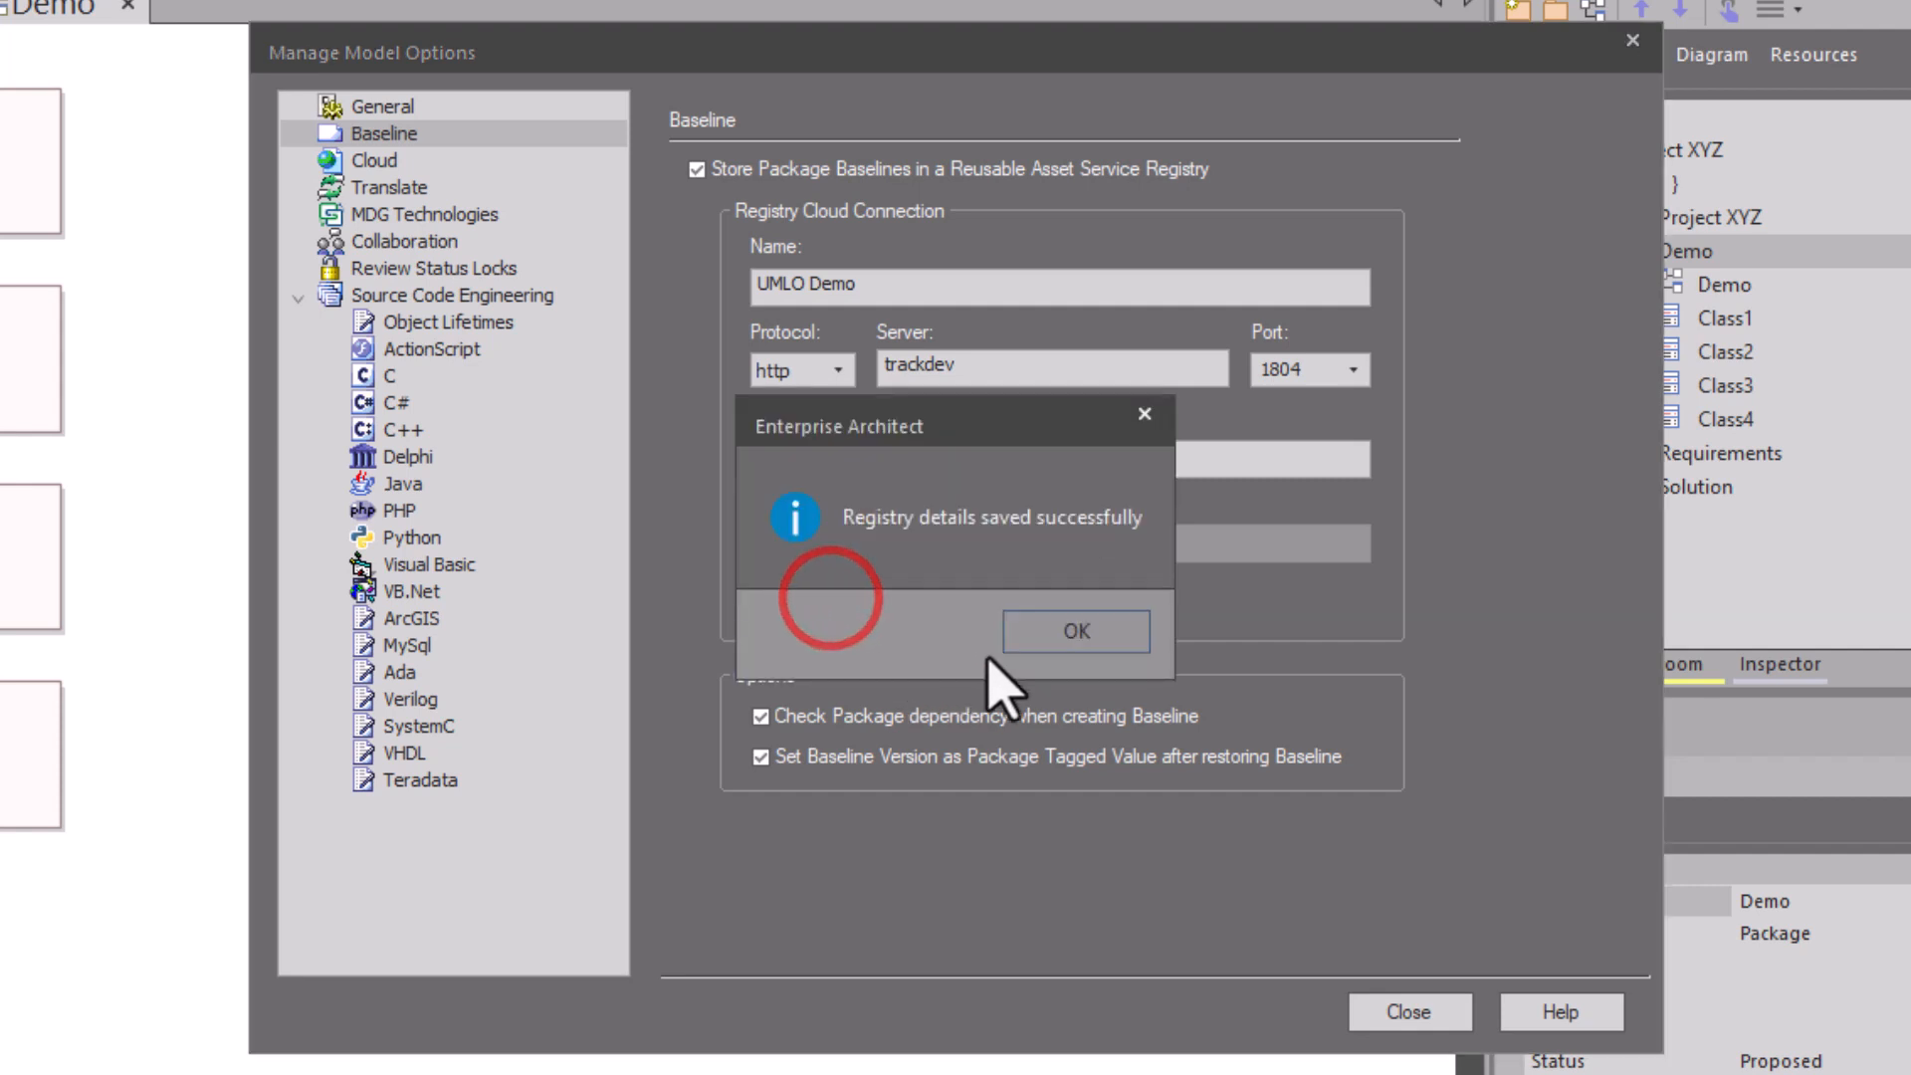
pyautogui.click(1034, 634)
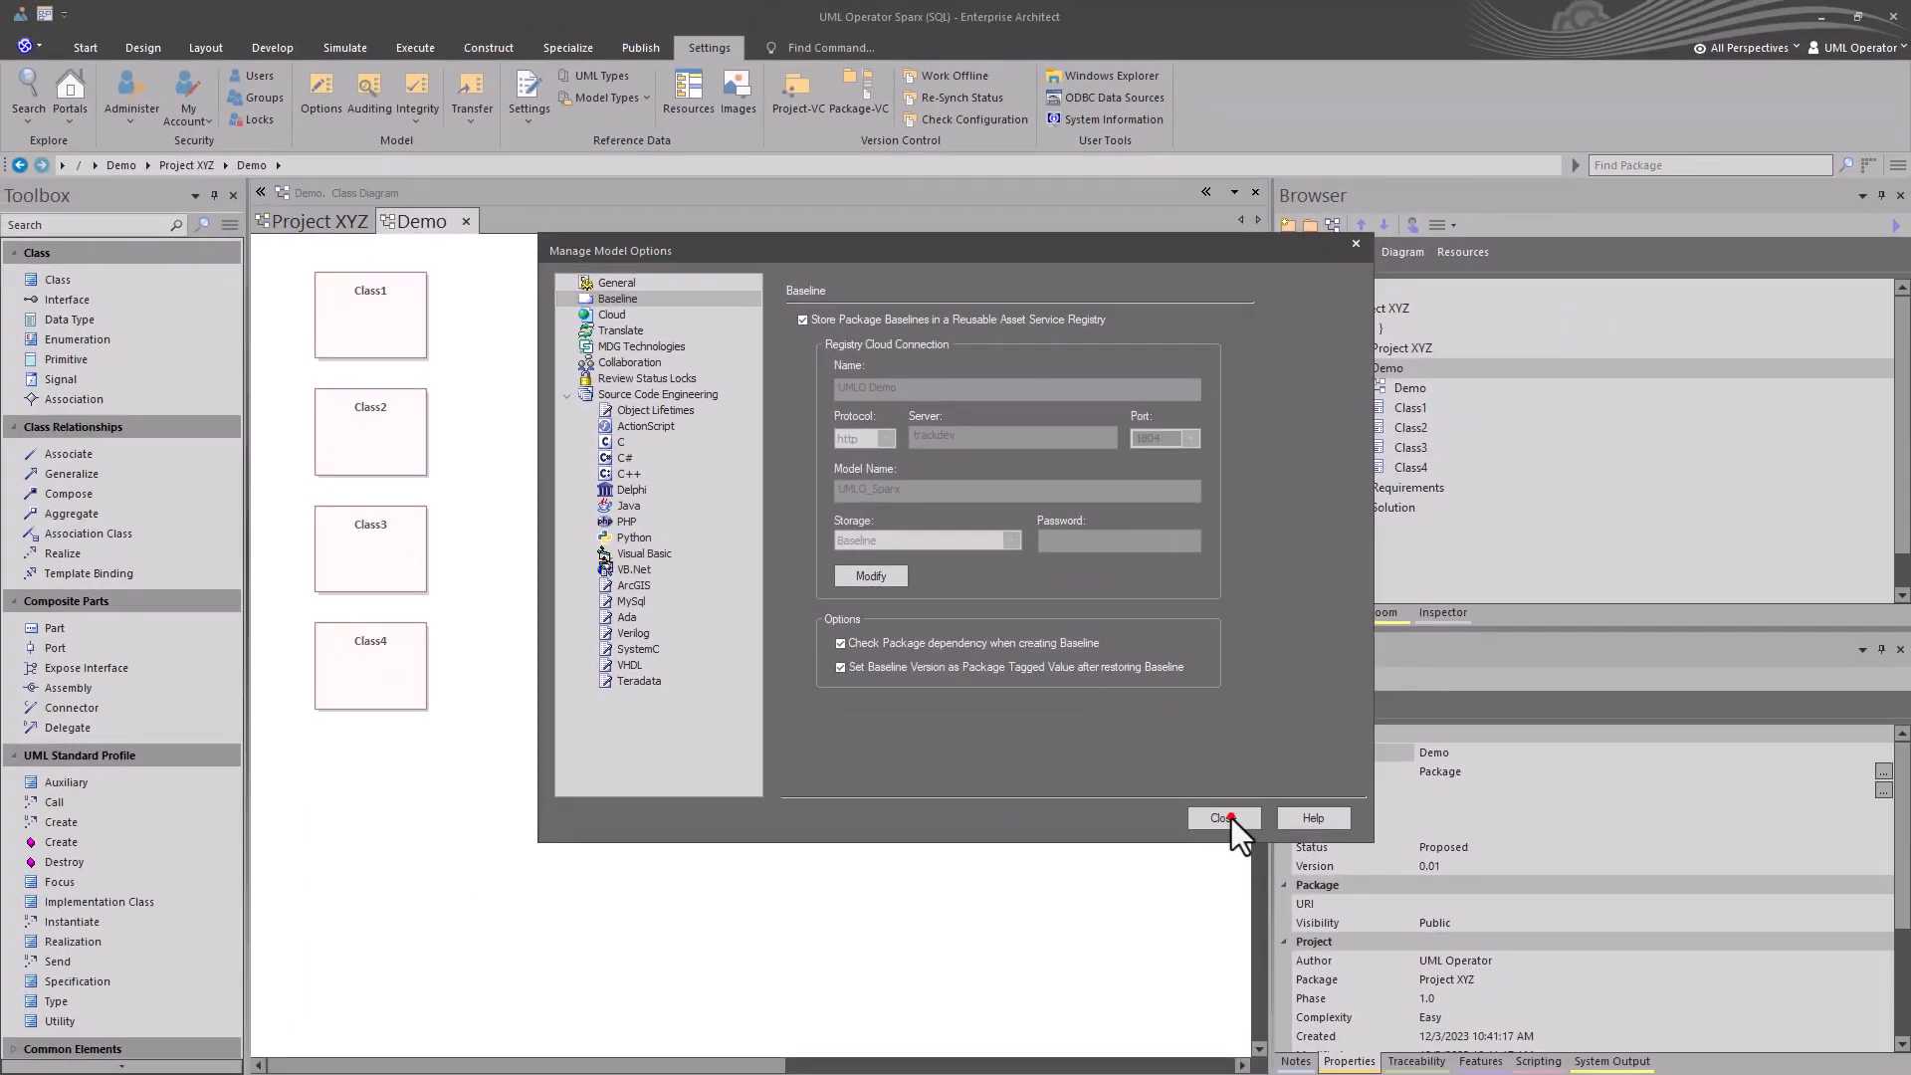
pyautogui.click(1408, 1011)
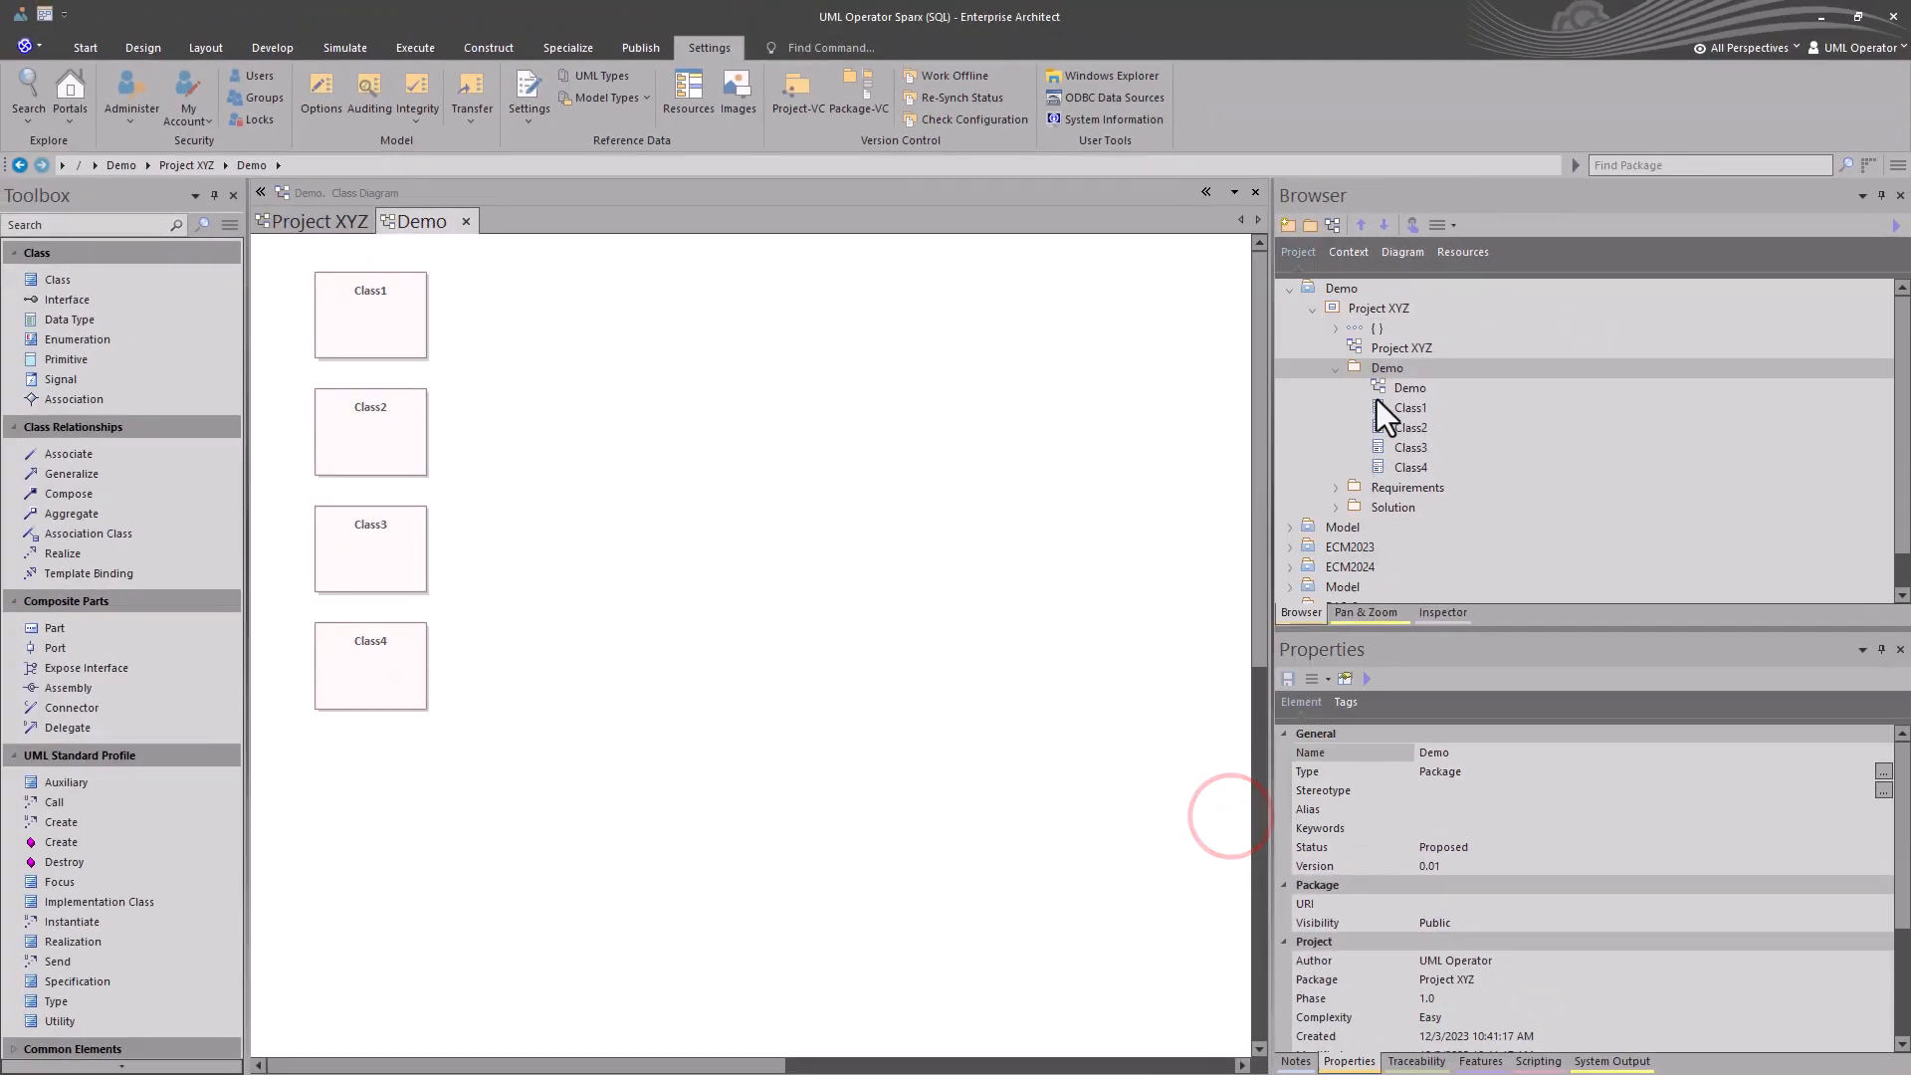
# Open the Demo package's registry baselines, compare the model package with baseline version 0.04, and close the comparison.
pyautogui.click(1373, 369)
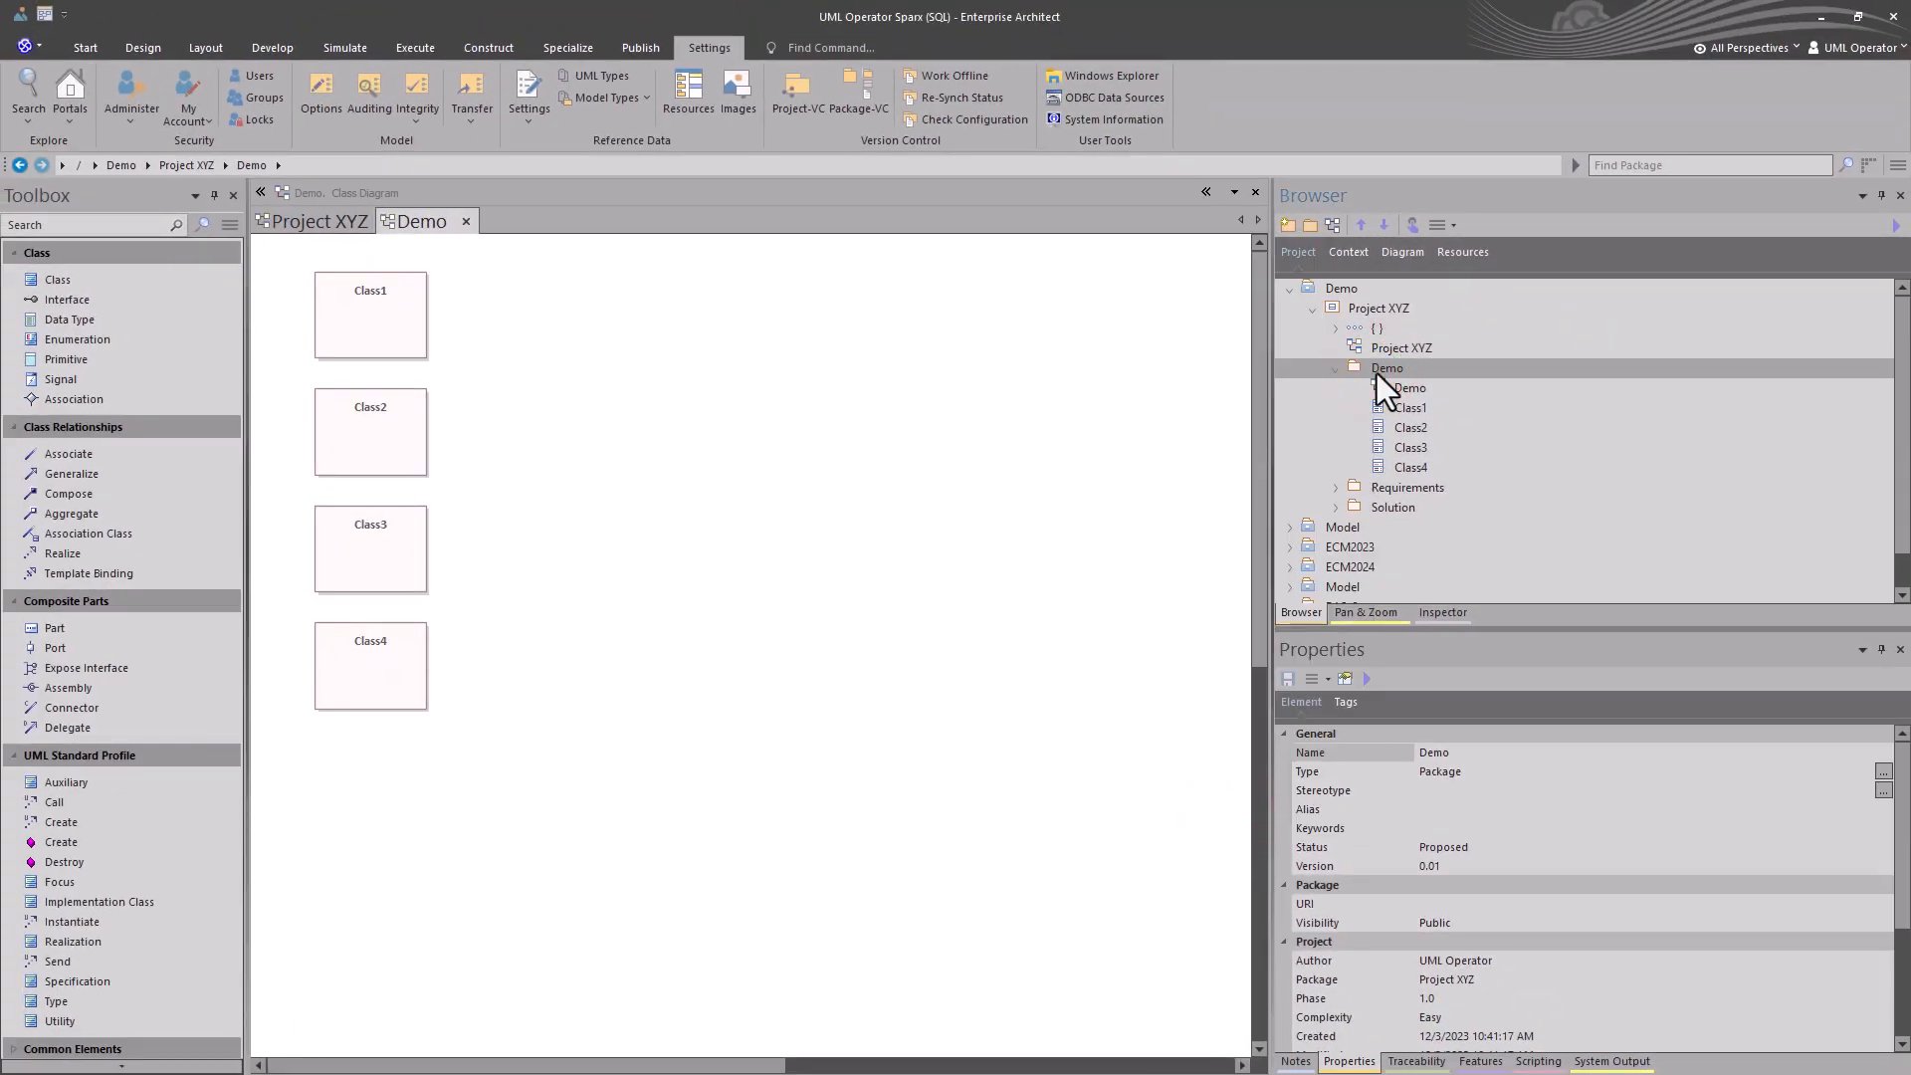
pyautogui.hotkey('ctrl', 'alt', 'b')
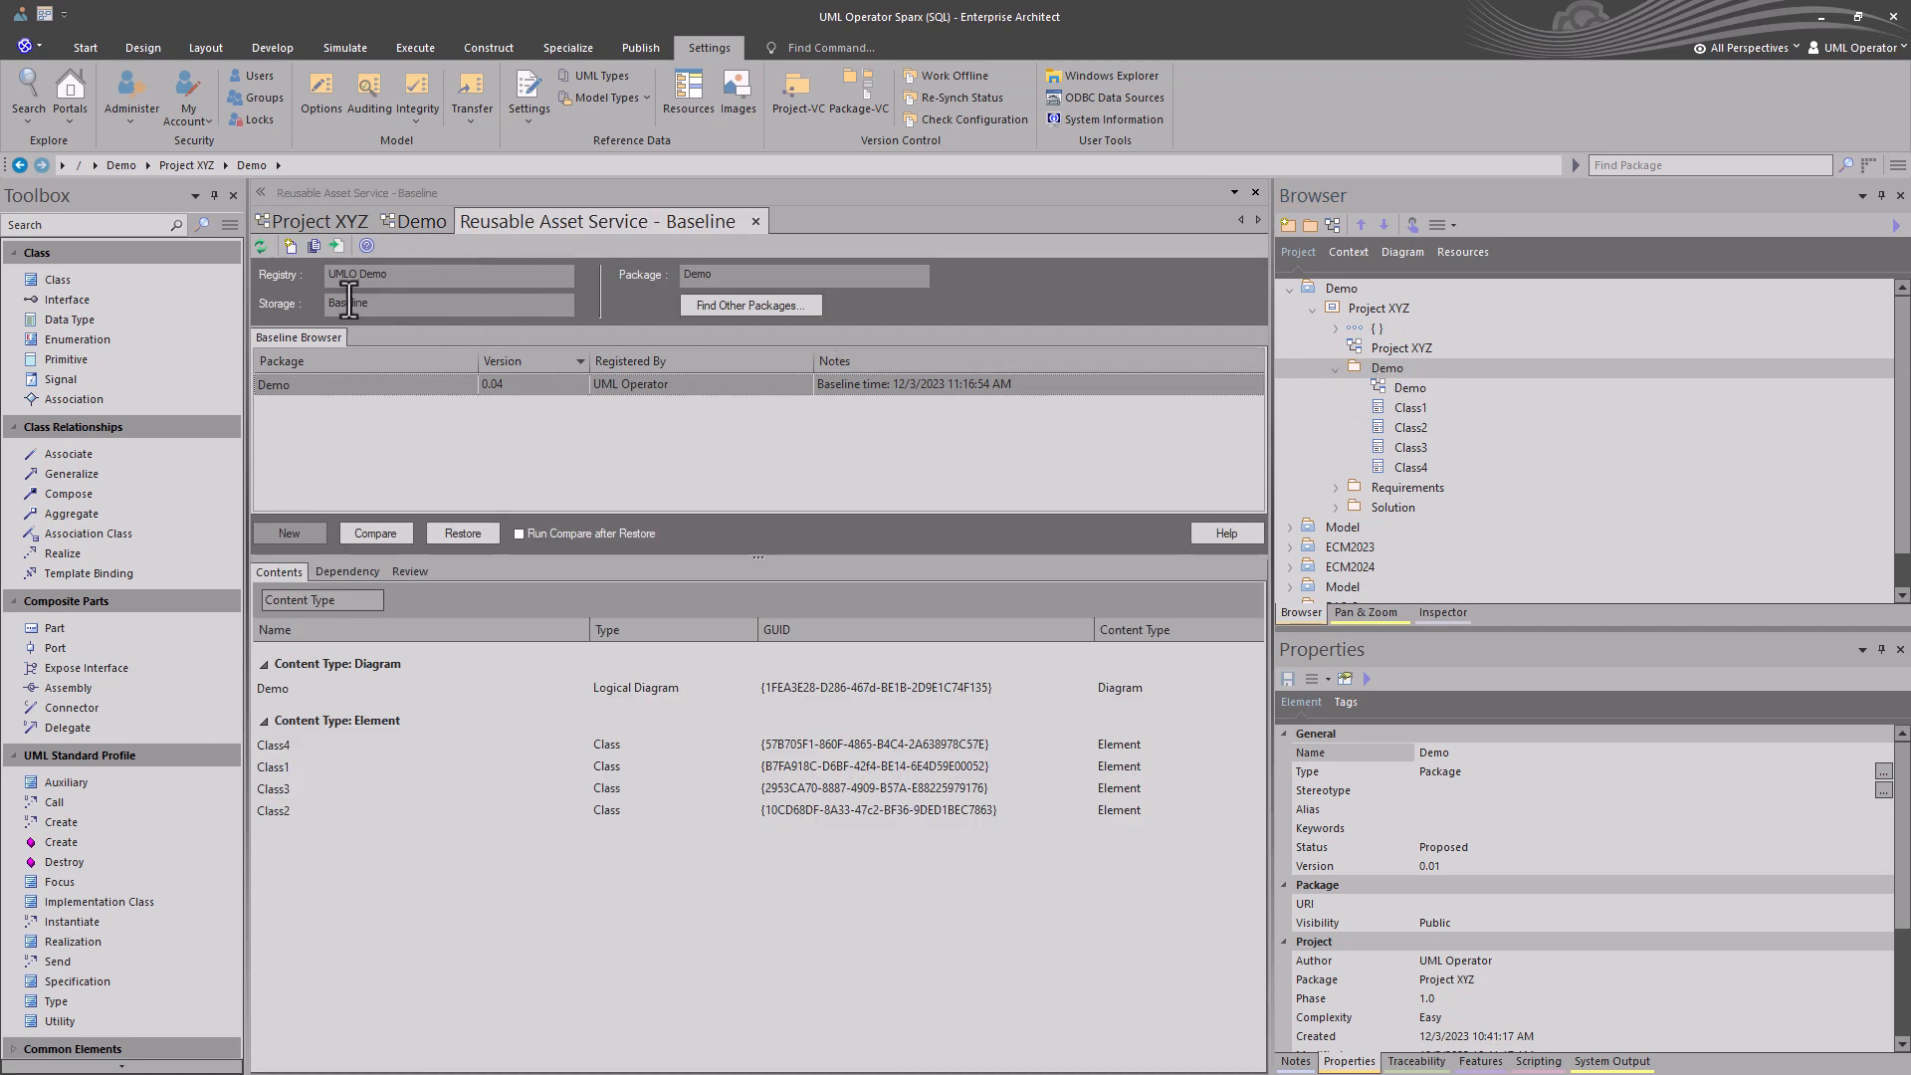
pyautogui.moveTo(401, 304); pyautogui.dragTo(349, 302)
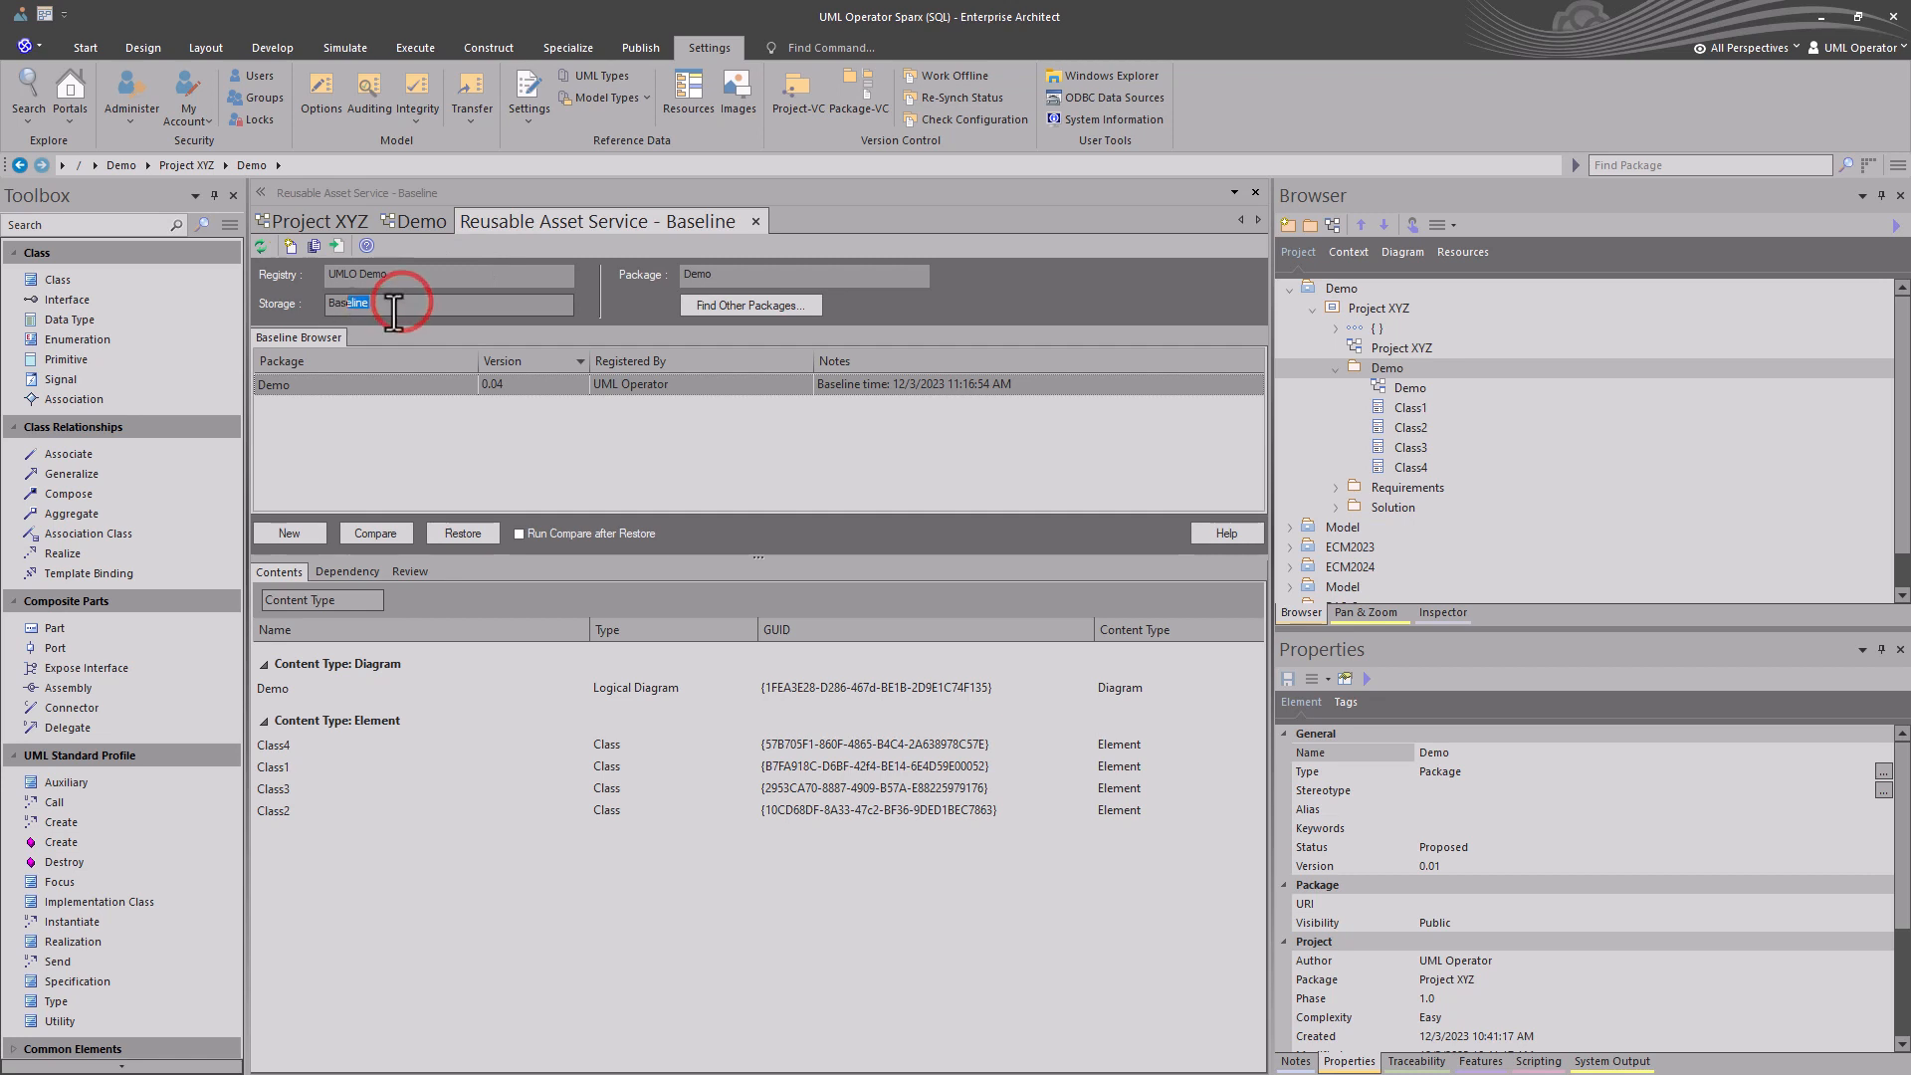
pyautogui.click(368, 392)
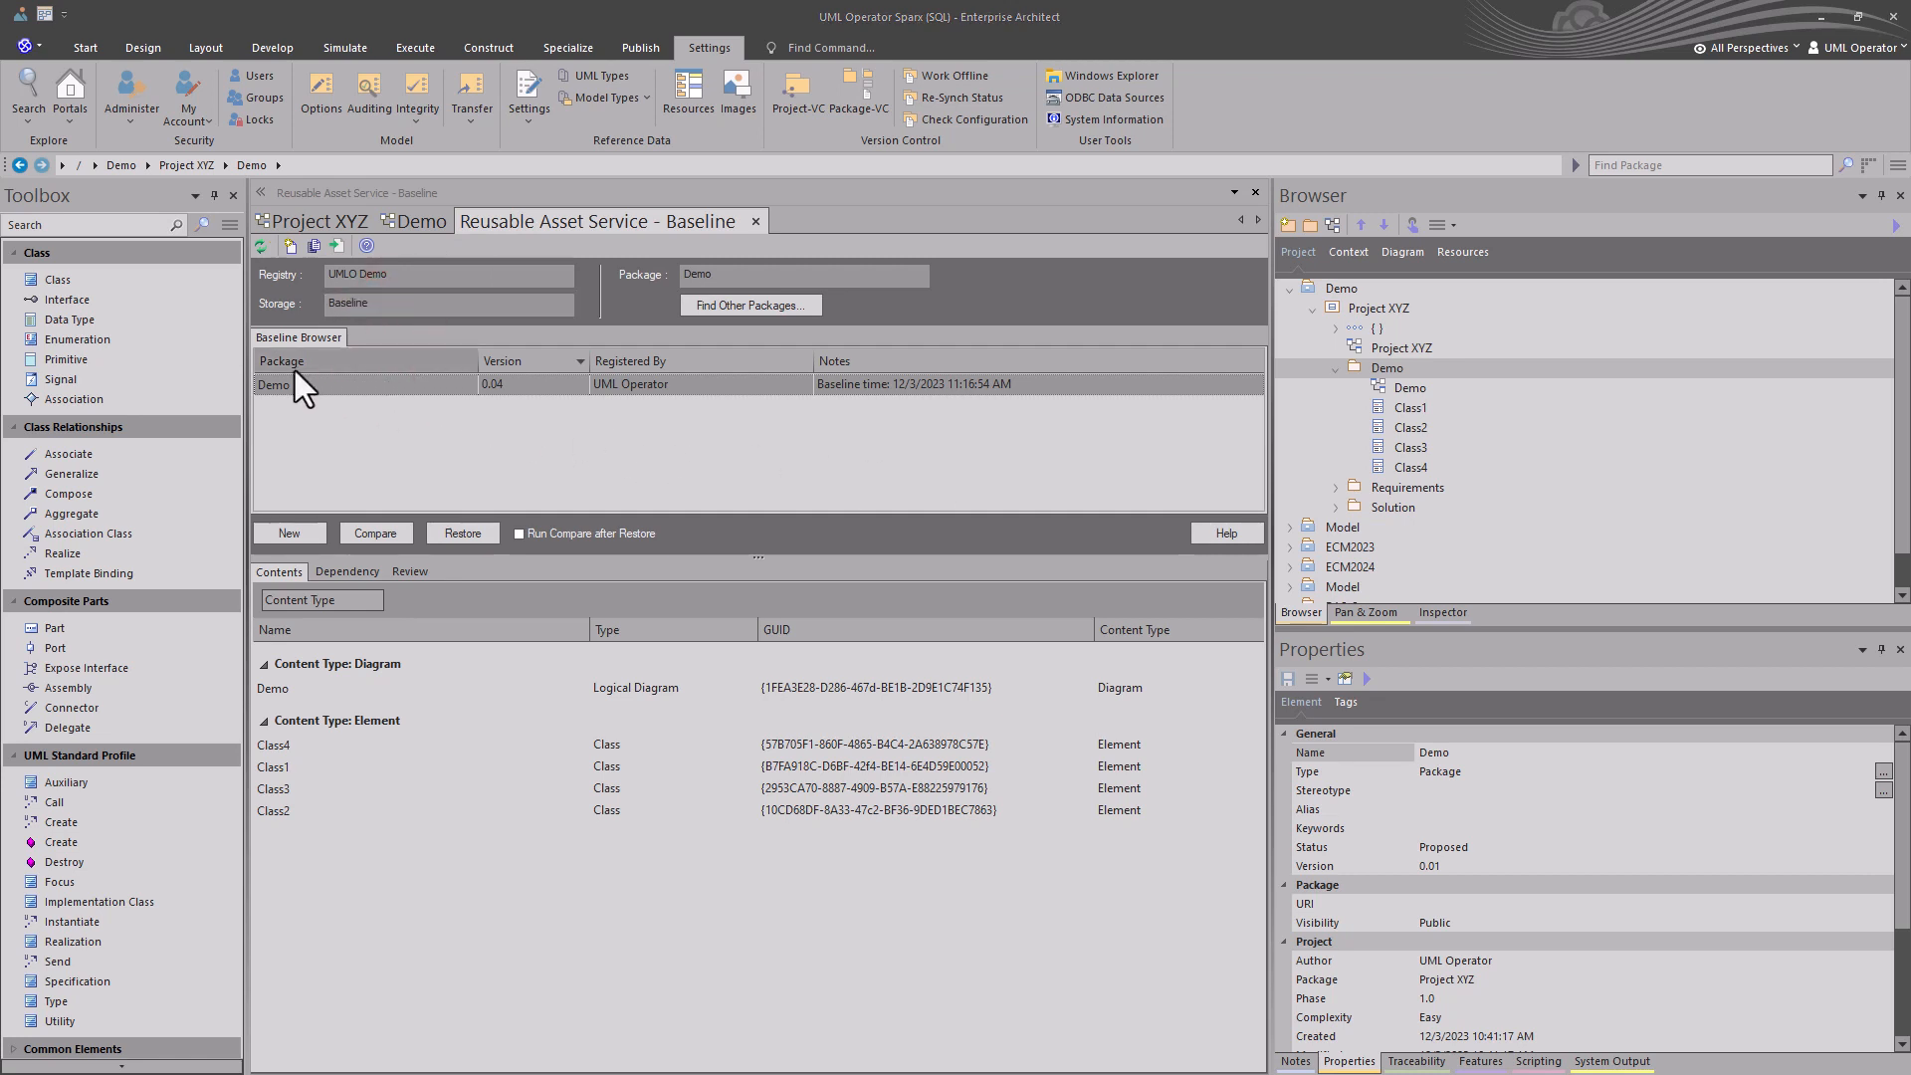
pyautogui.click(308, 384)
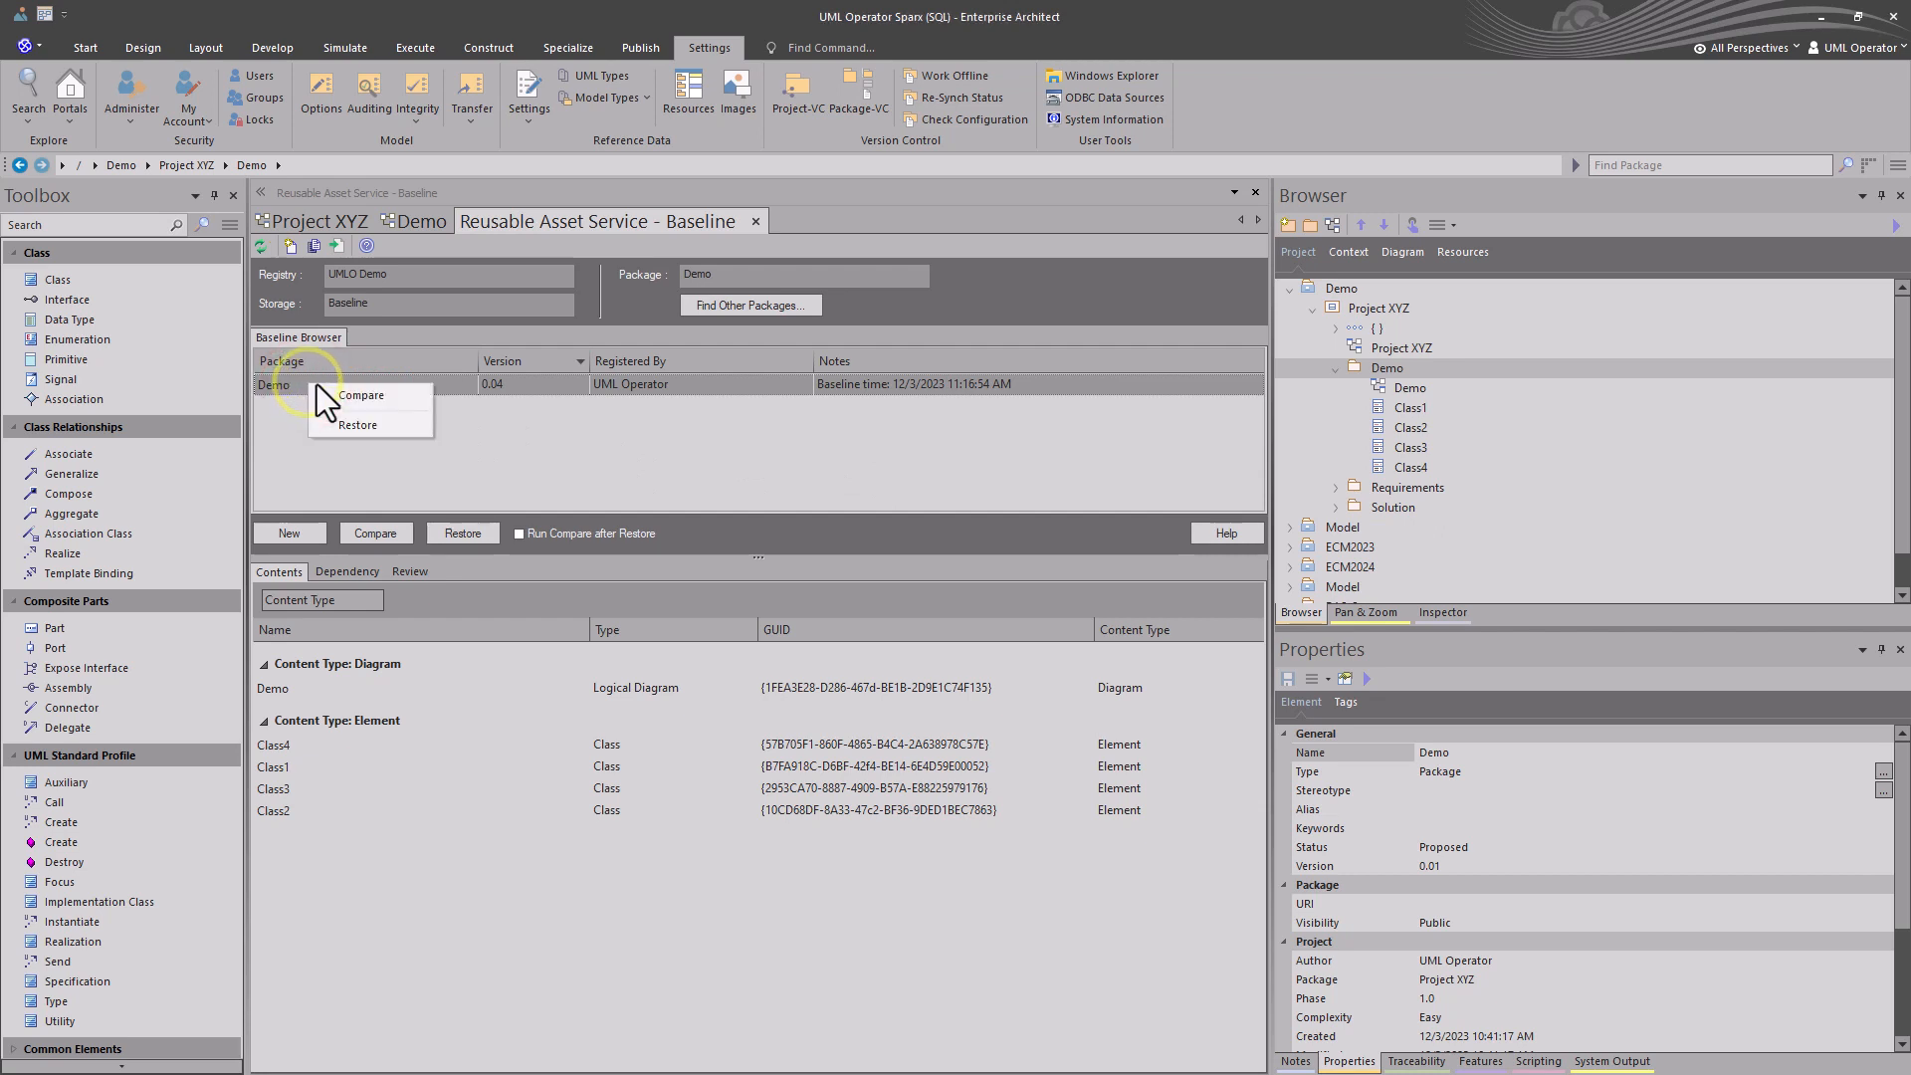
pyautogui.click(343, 392)
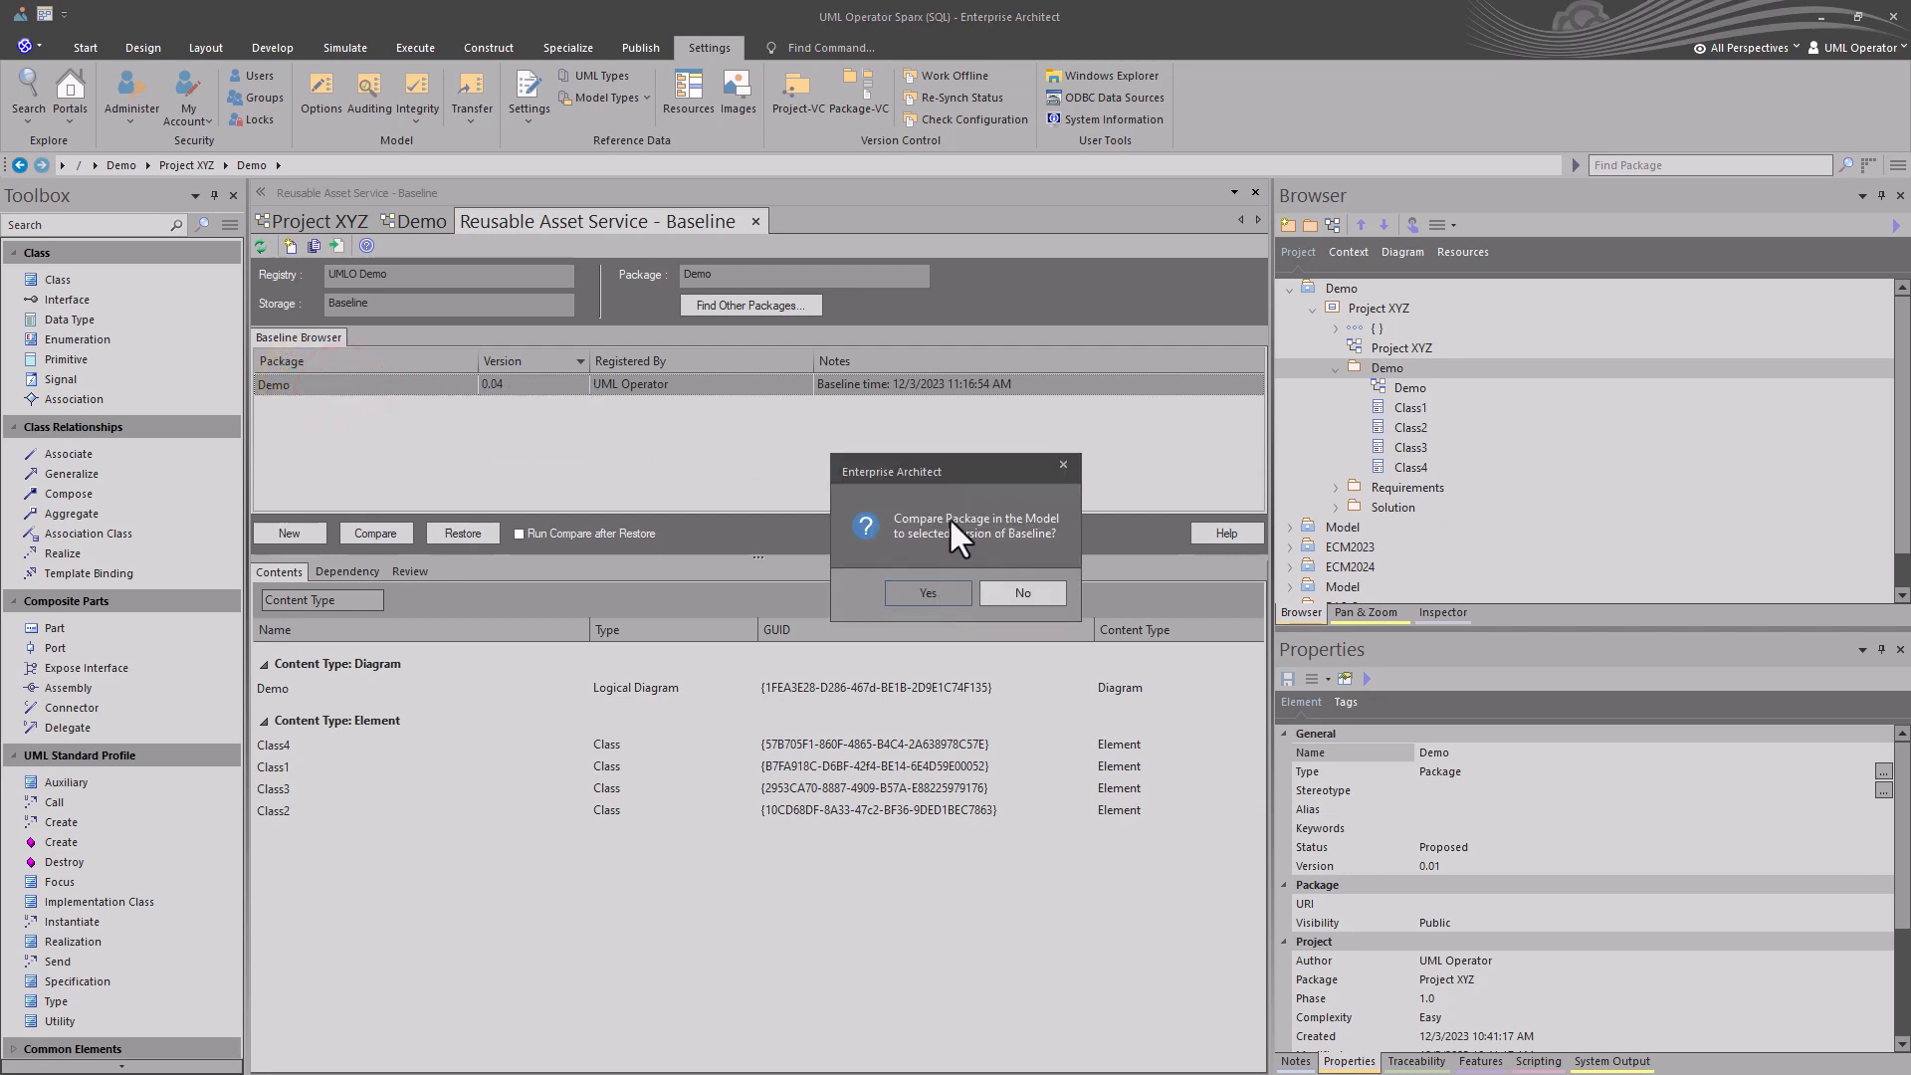
pyautogui.click(928, 593)
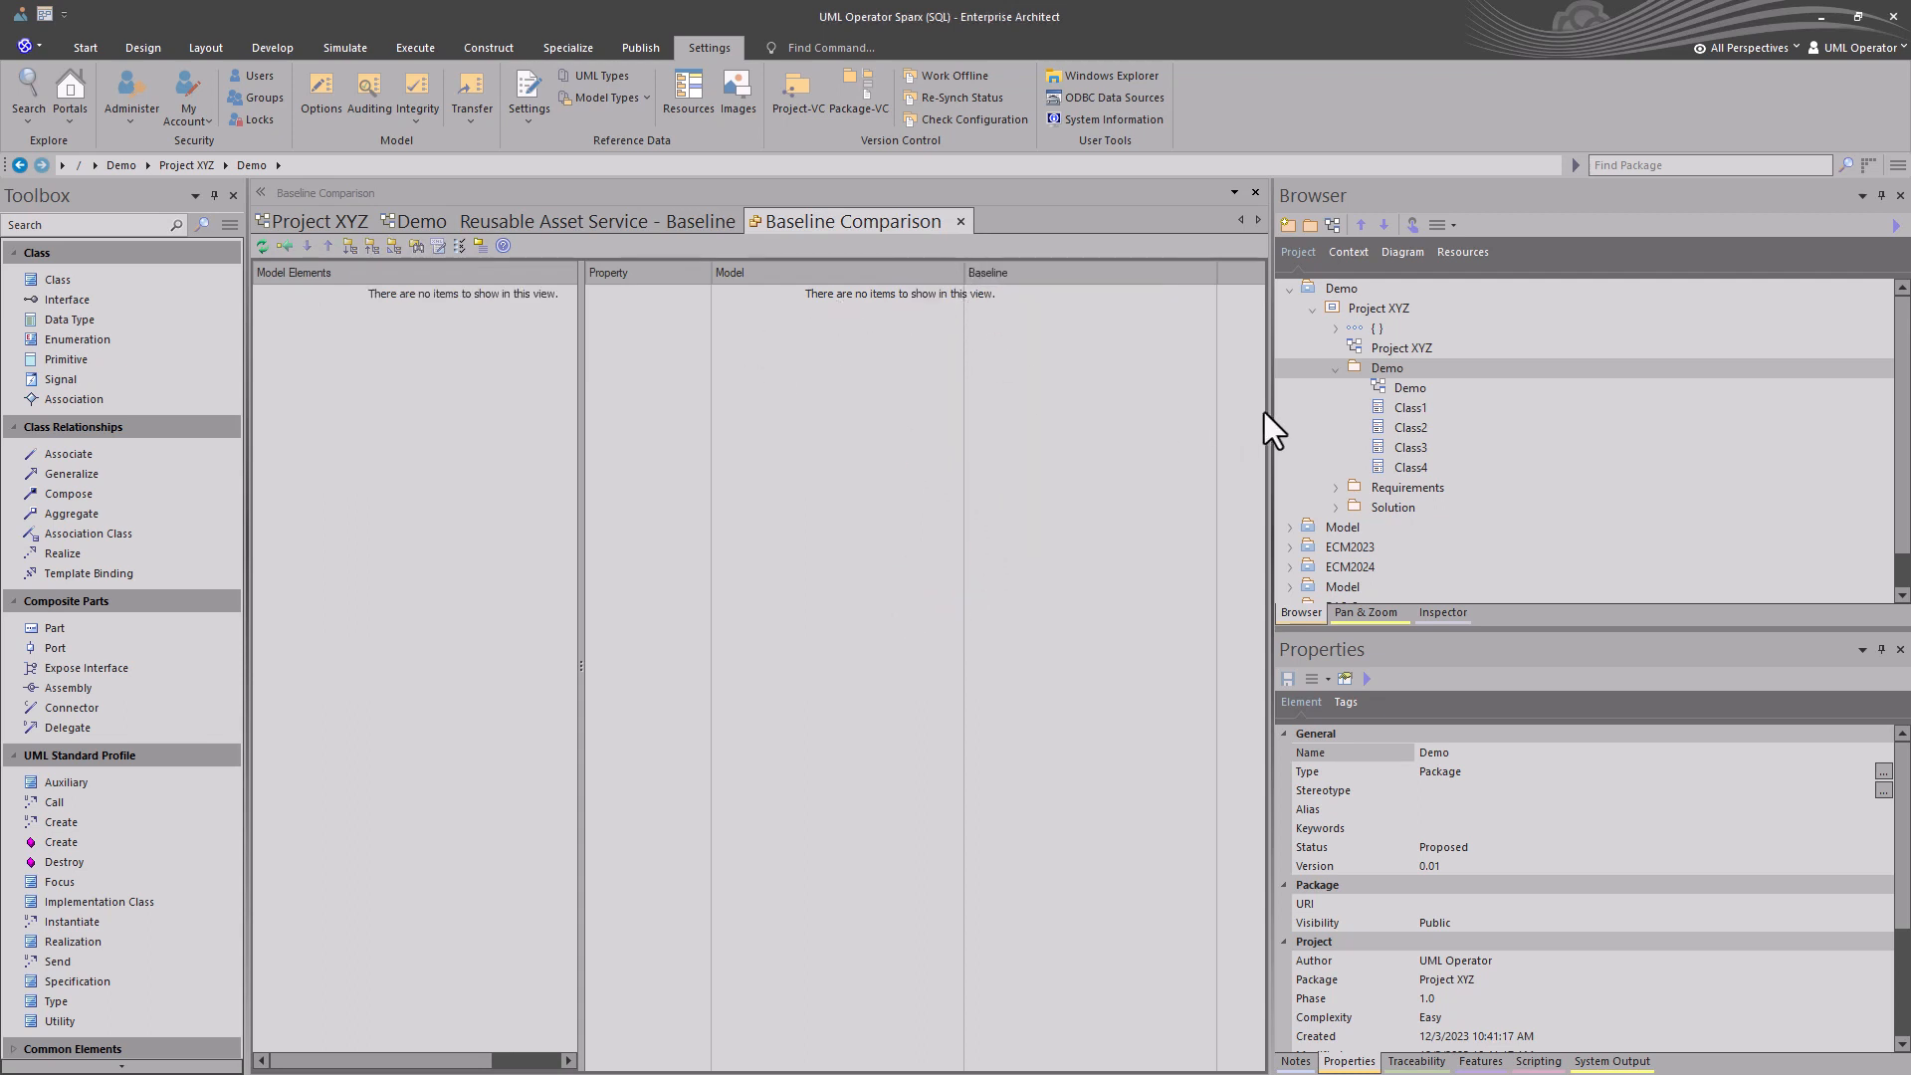
pyautogui.click(960, 221)
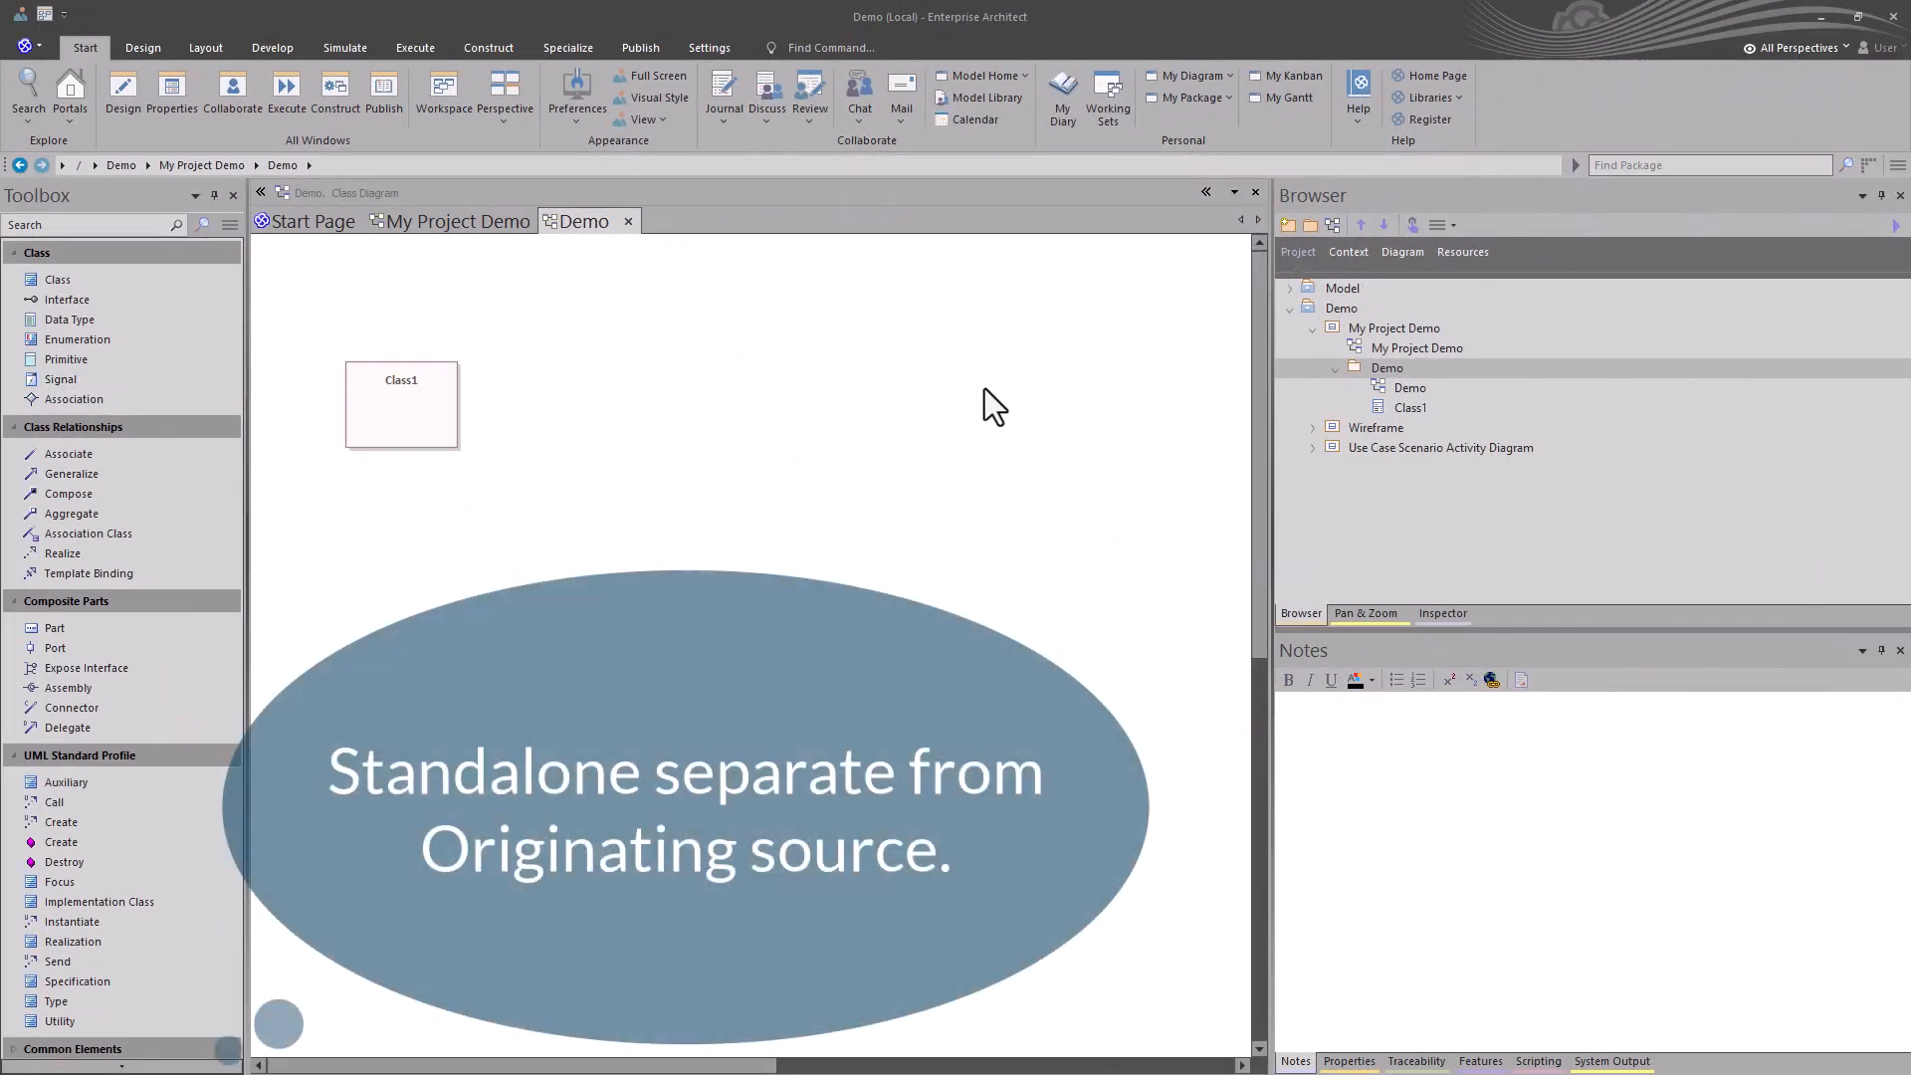
# Check the version of the Demo class diagram under My Project Demo in the standalone Demo (Local) model.
pyautogui.click(1382, 368)
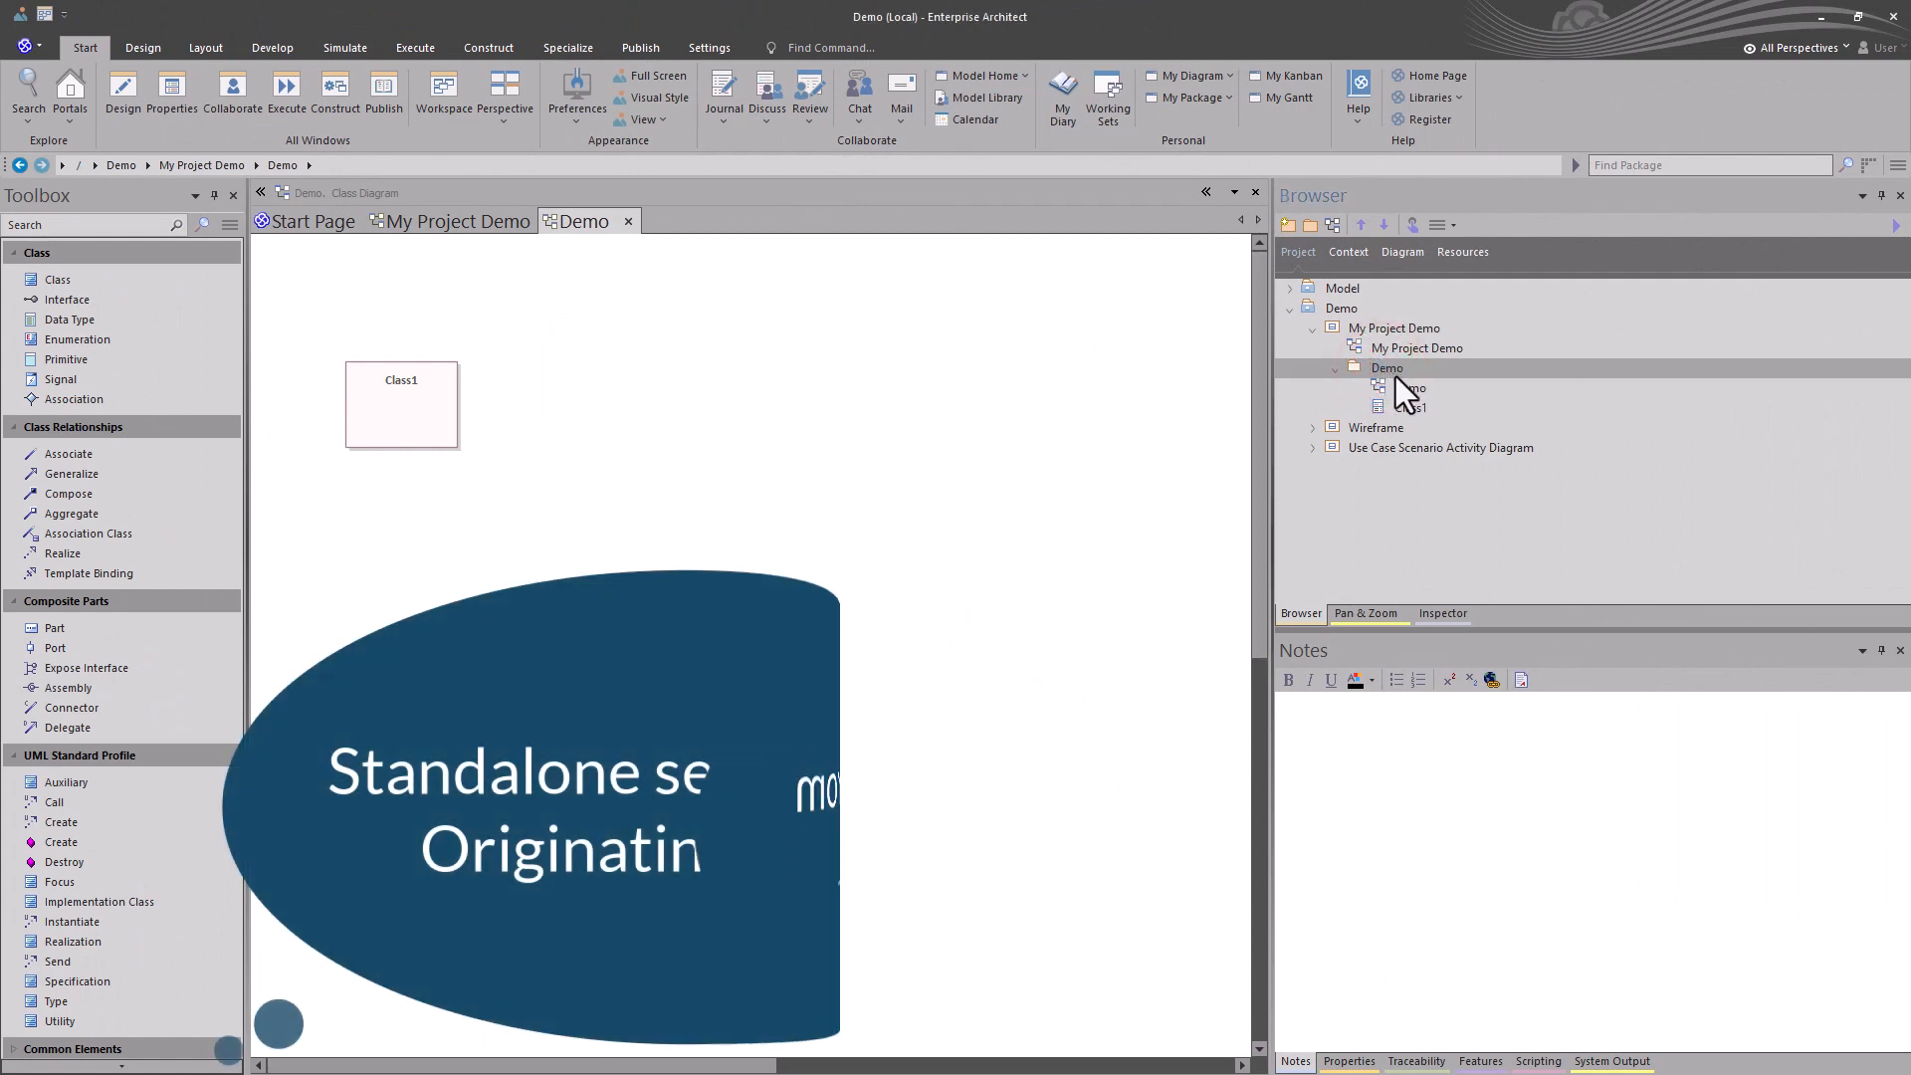
pyautogui.click(1405, 388)
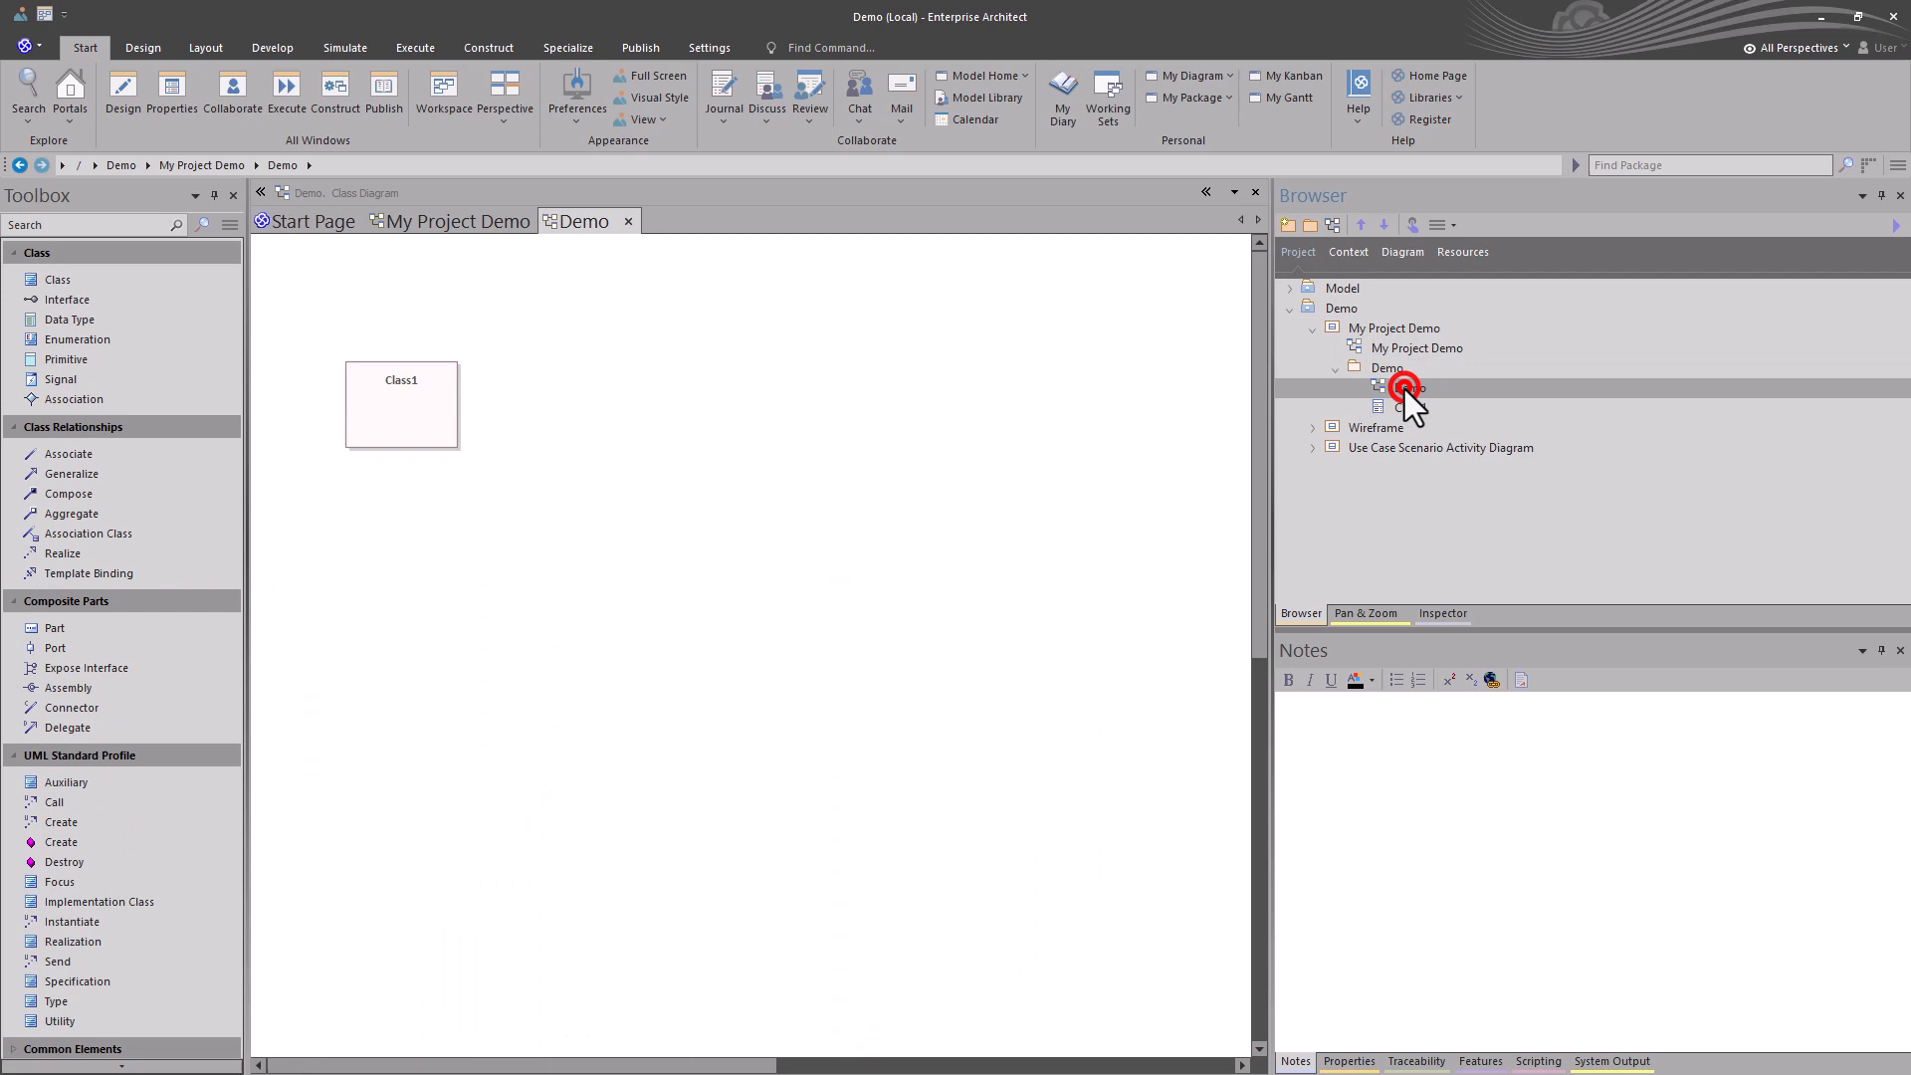
pyautogui.click(430, 406)
pyautogui.click(713, 421)
pyautogui.doubleClick(714, 422)
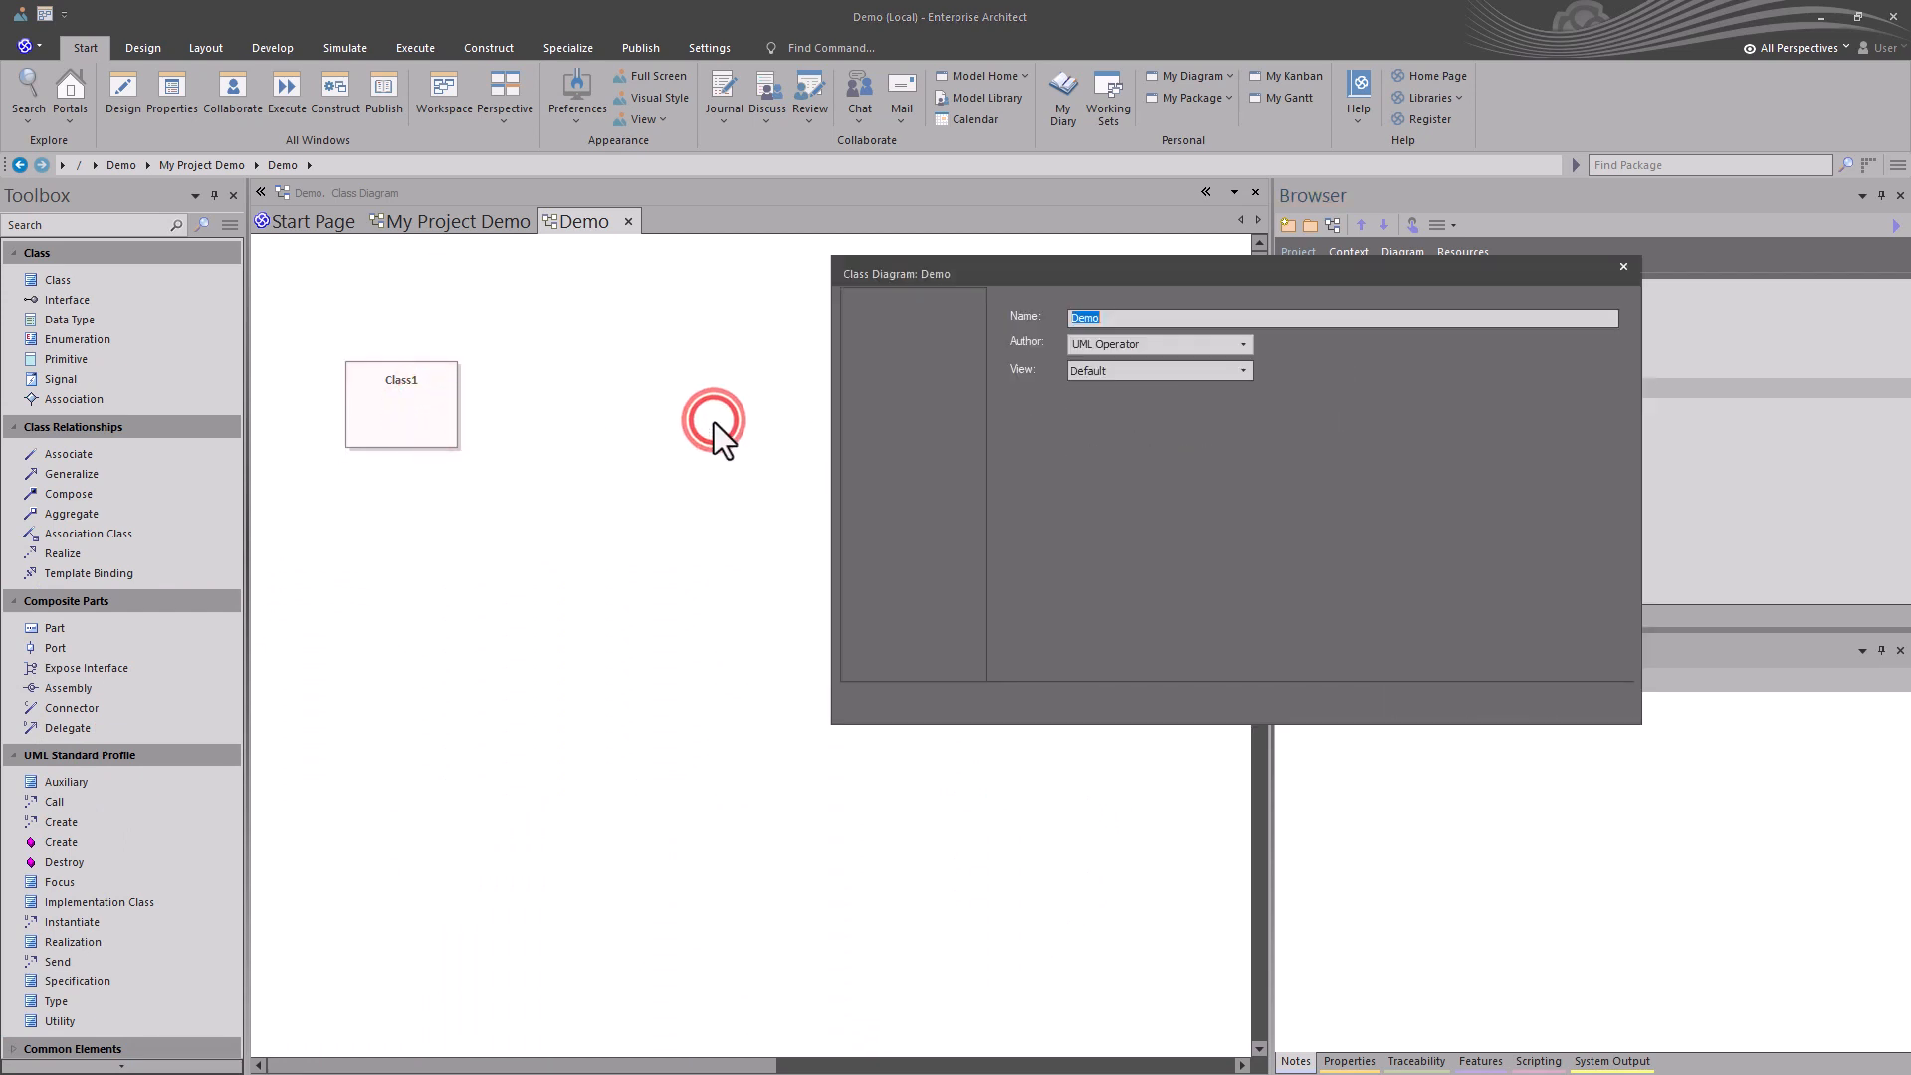
pyautogui.click(1097, 398)
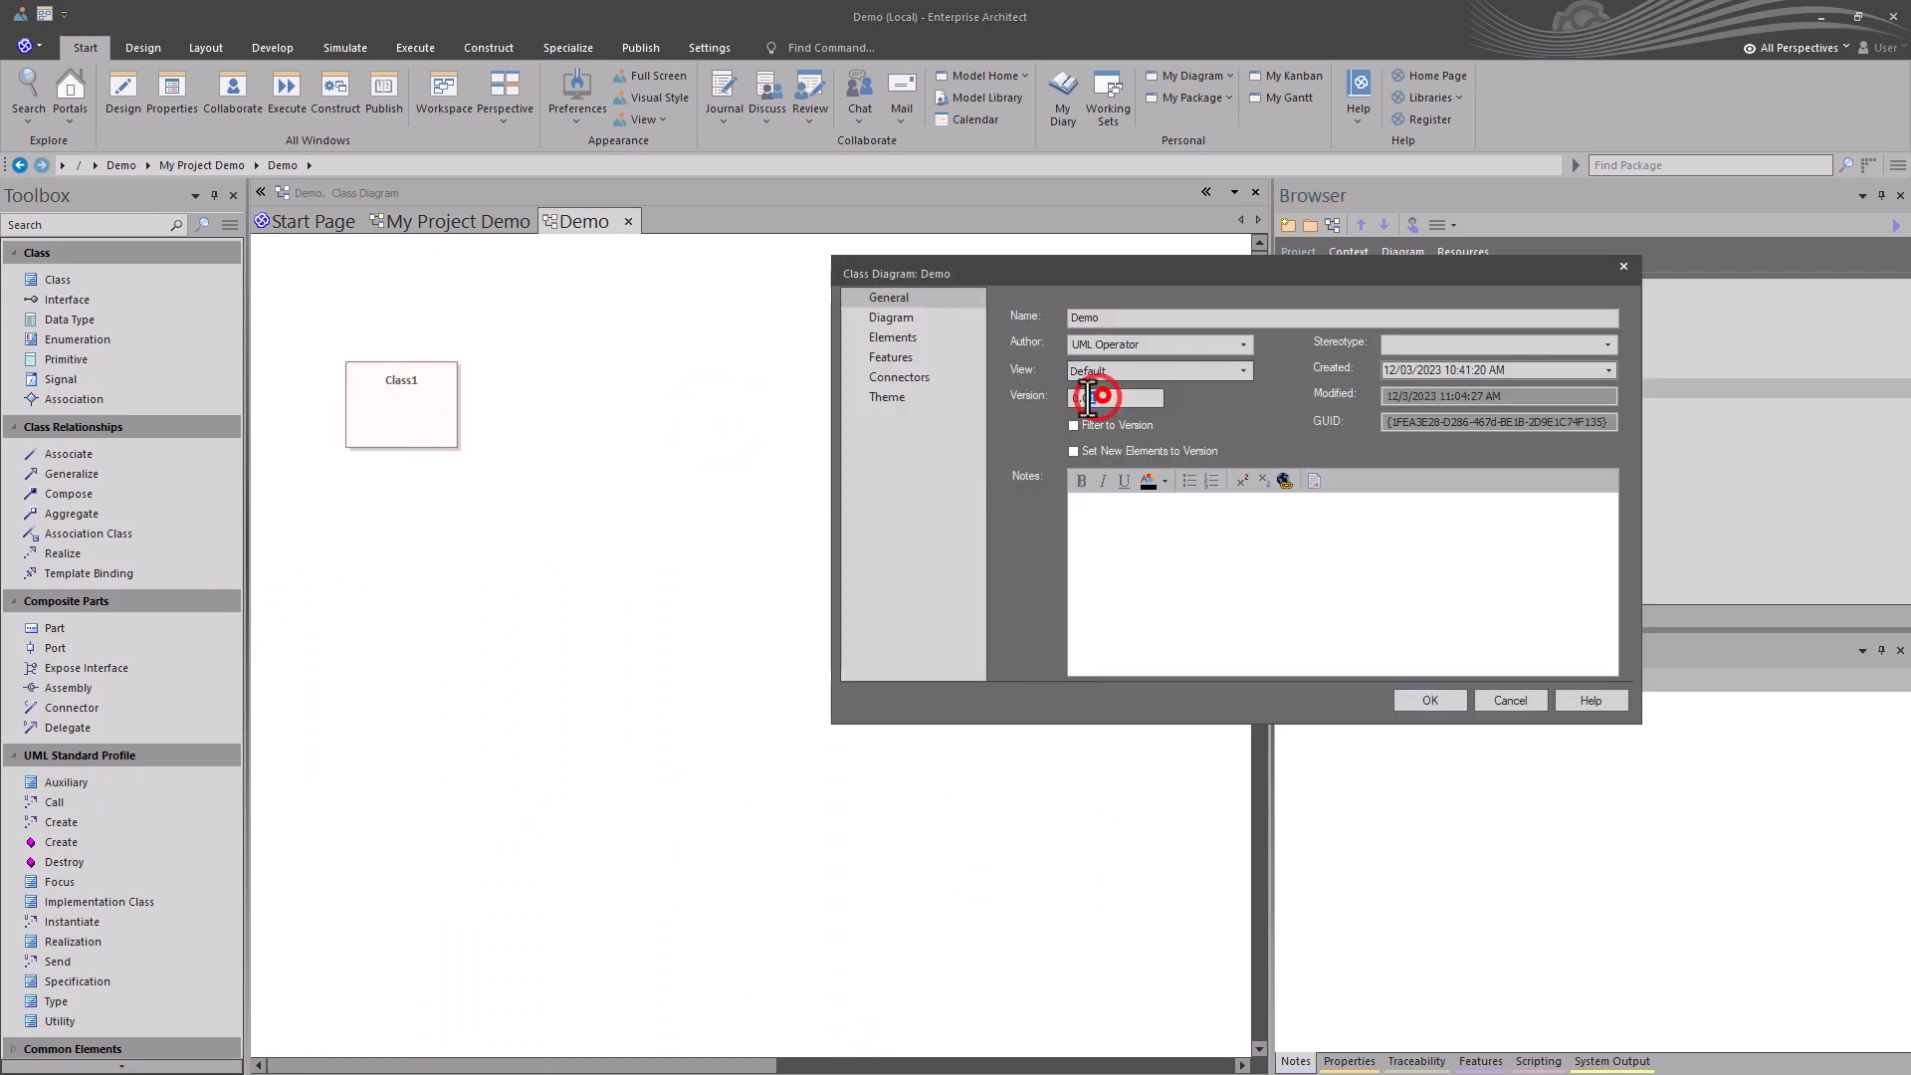
pyautogui.click(1423, 701)
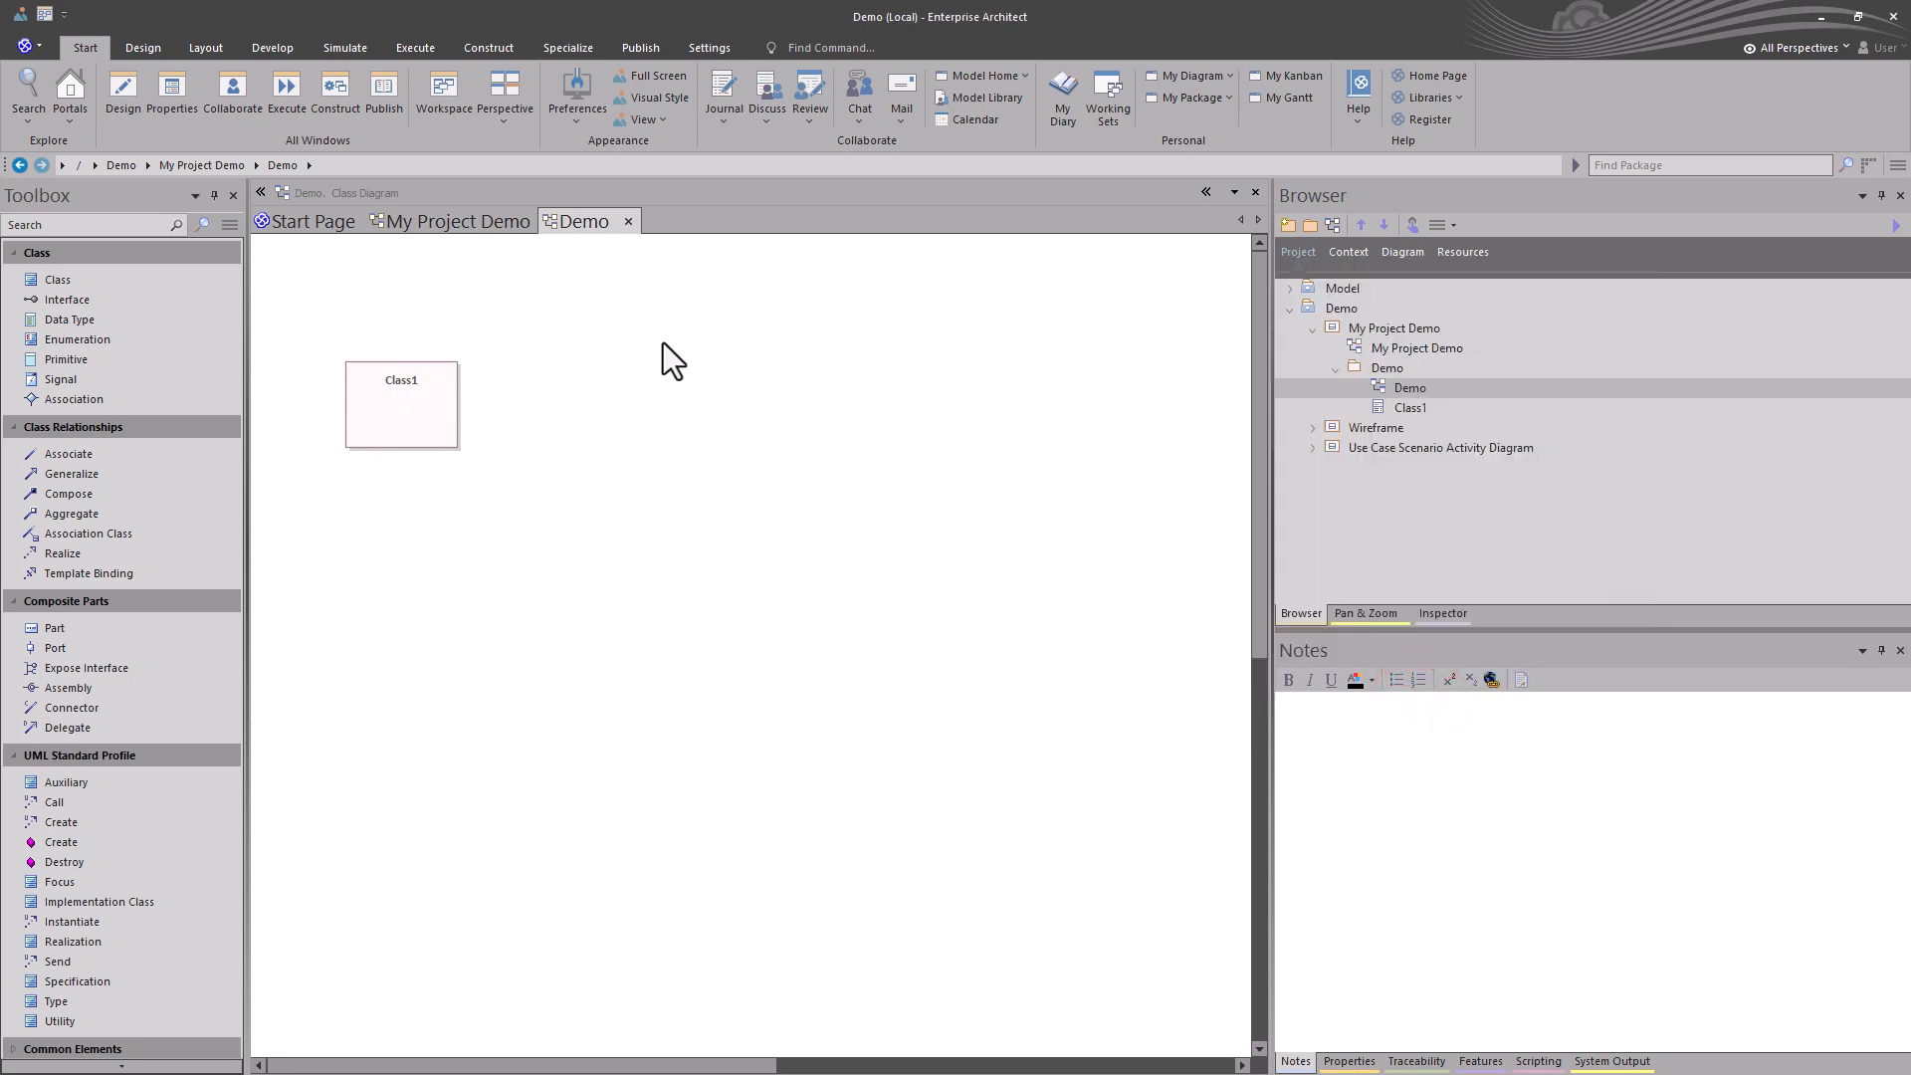
# Review the baselines stored locally for the Demo package and close the list.
pyautogui.click(1384, 369)
pyautogui.hotkey('ctrl', 'alt', 'b')
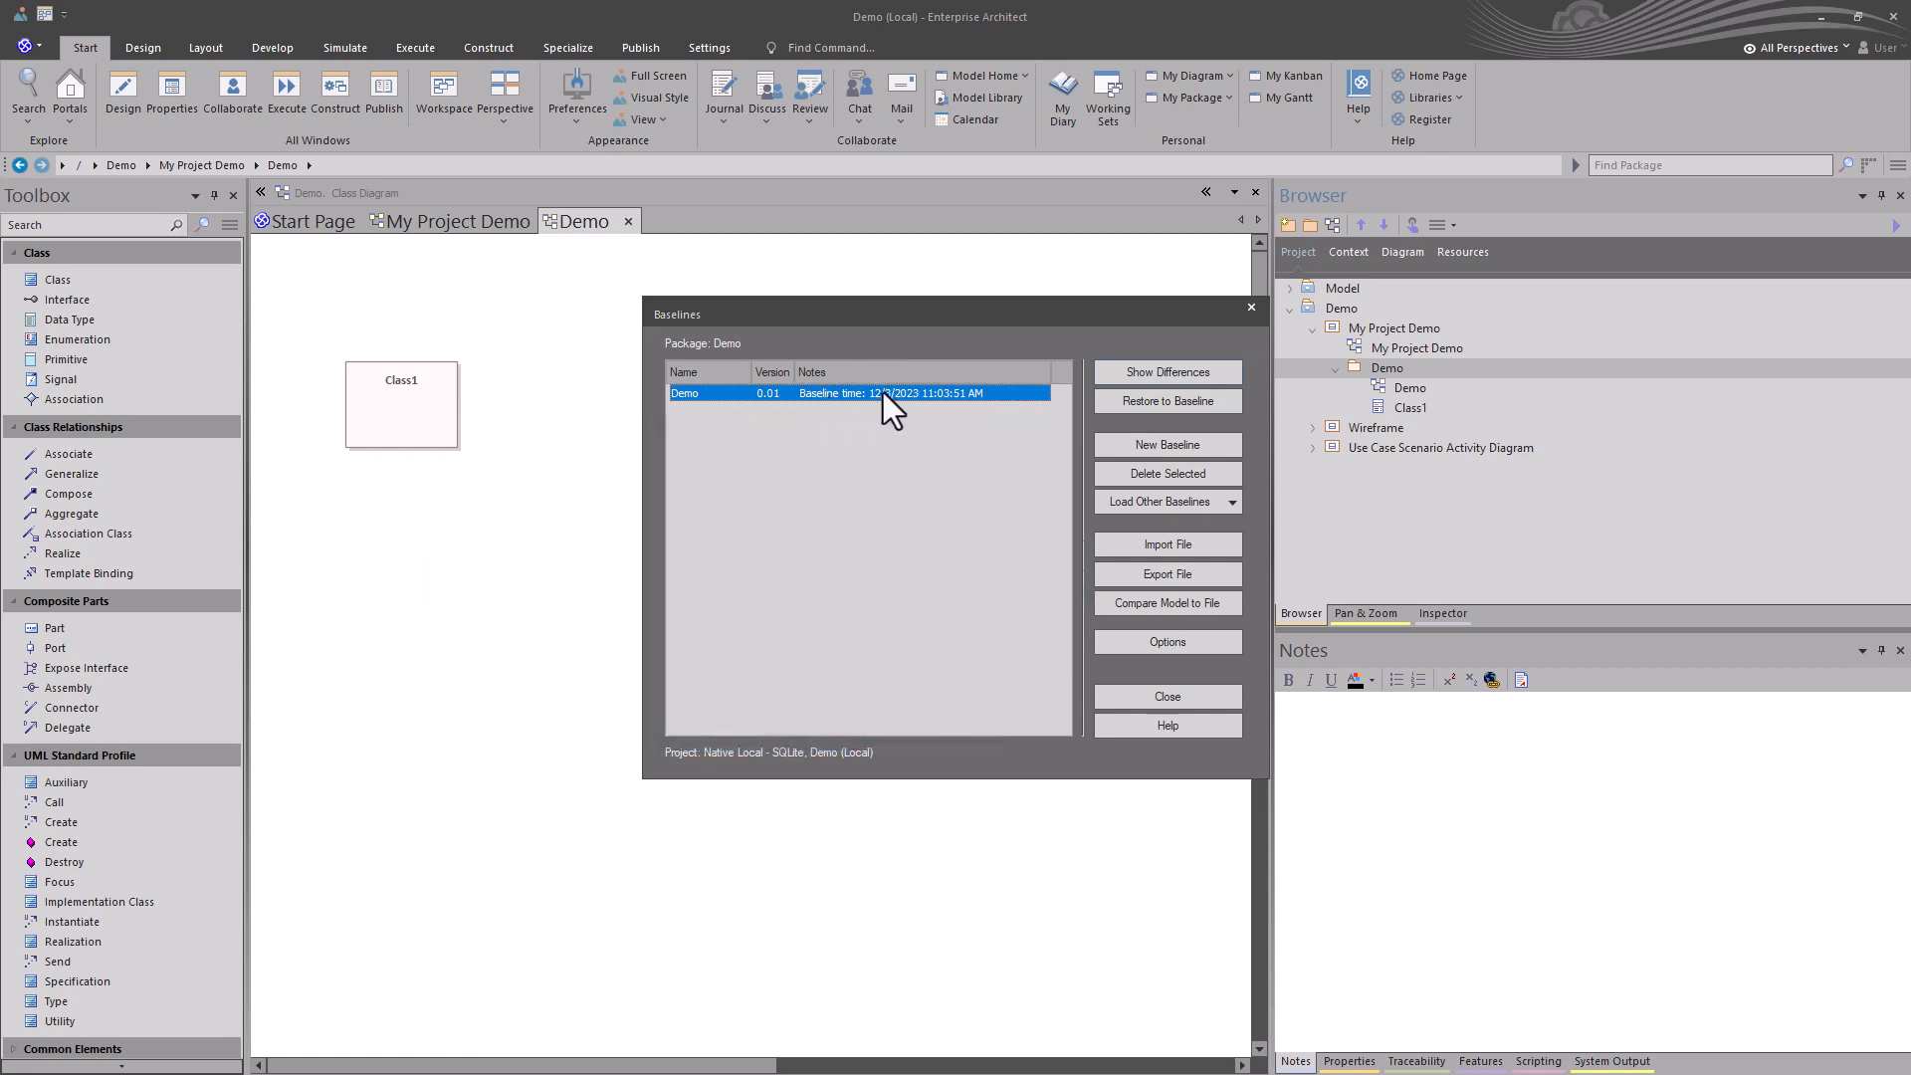
pyautogui.click(1155, 694)
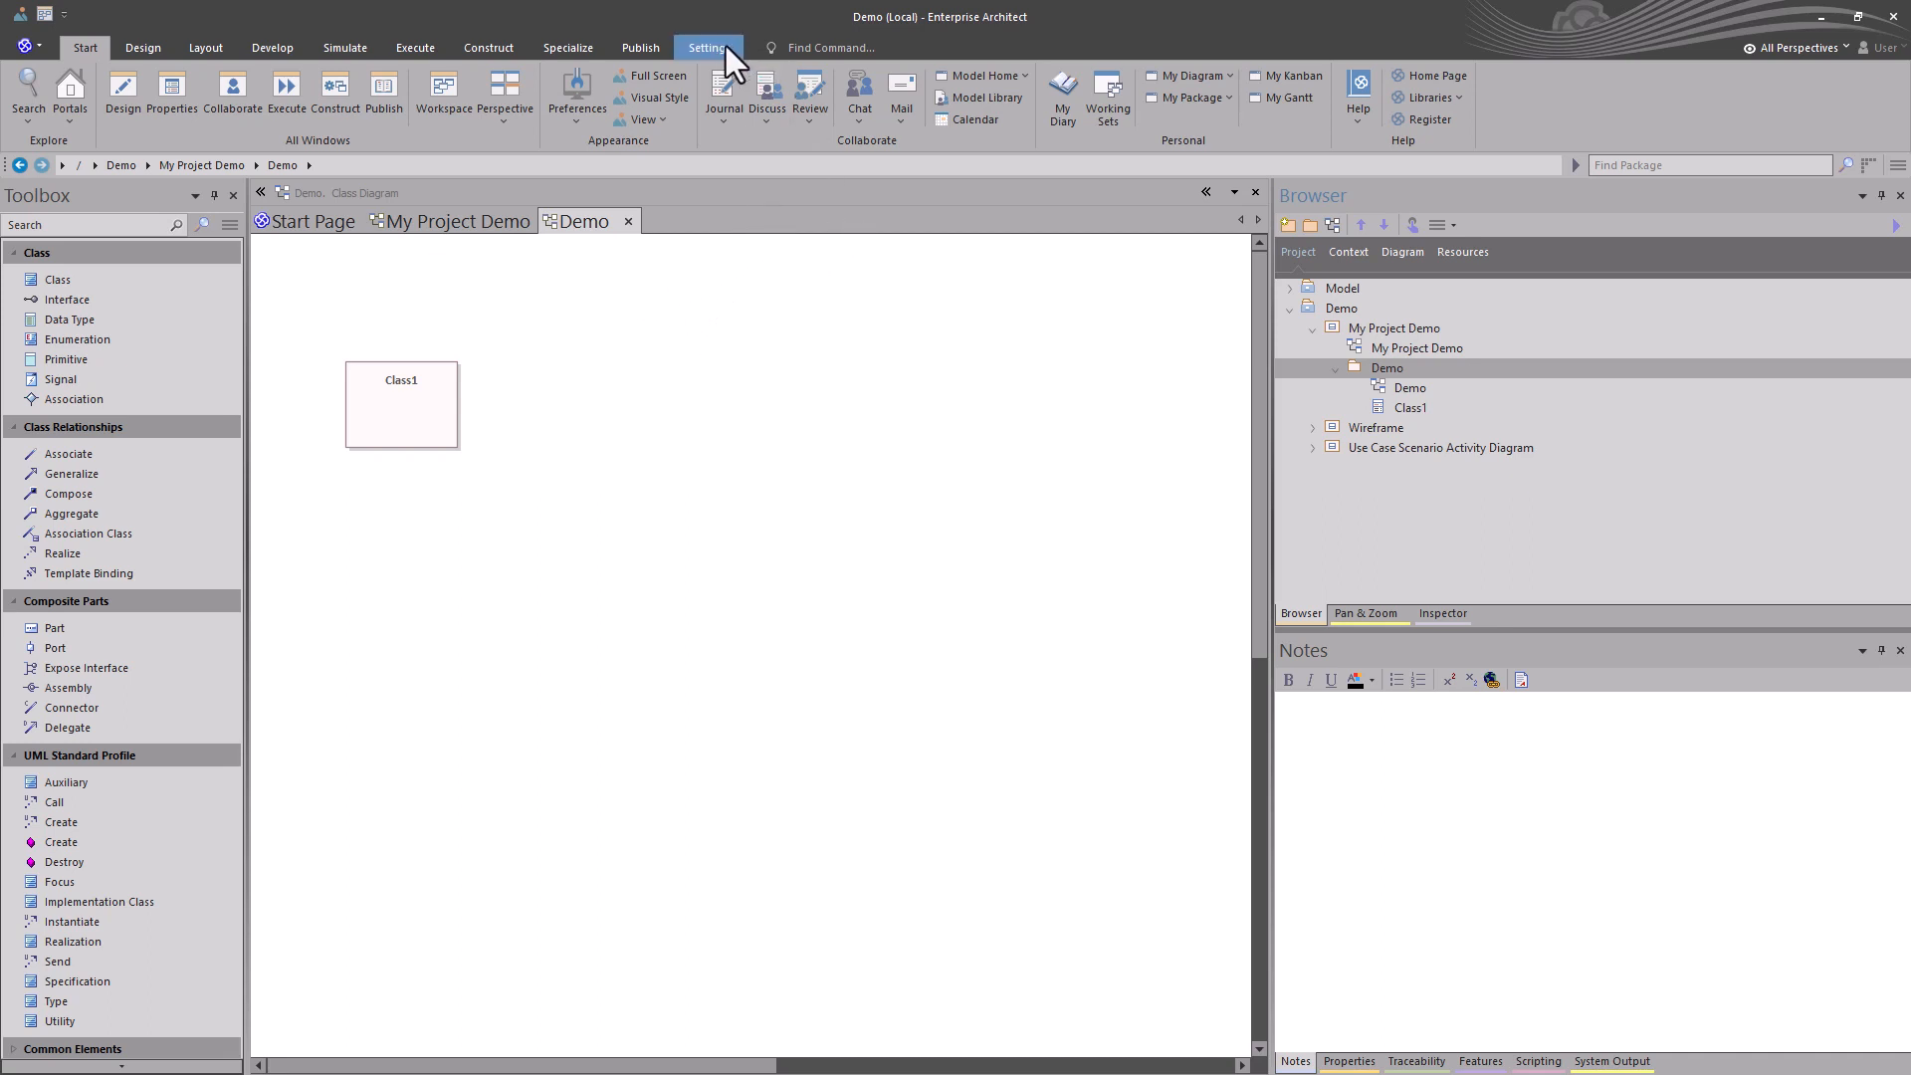
# Open the Reusable Asset Service in the local model, connect to the UMLO Demo registry, and select the Baseline storage.
pyautogui.click(643, 54)
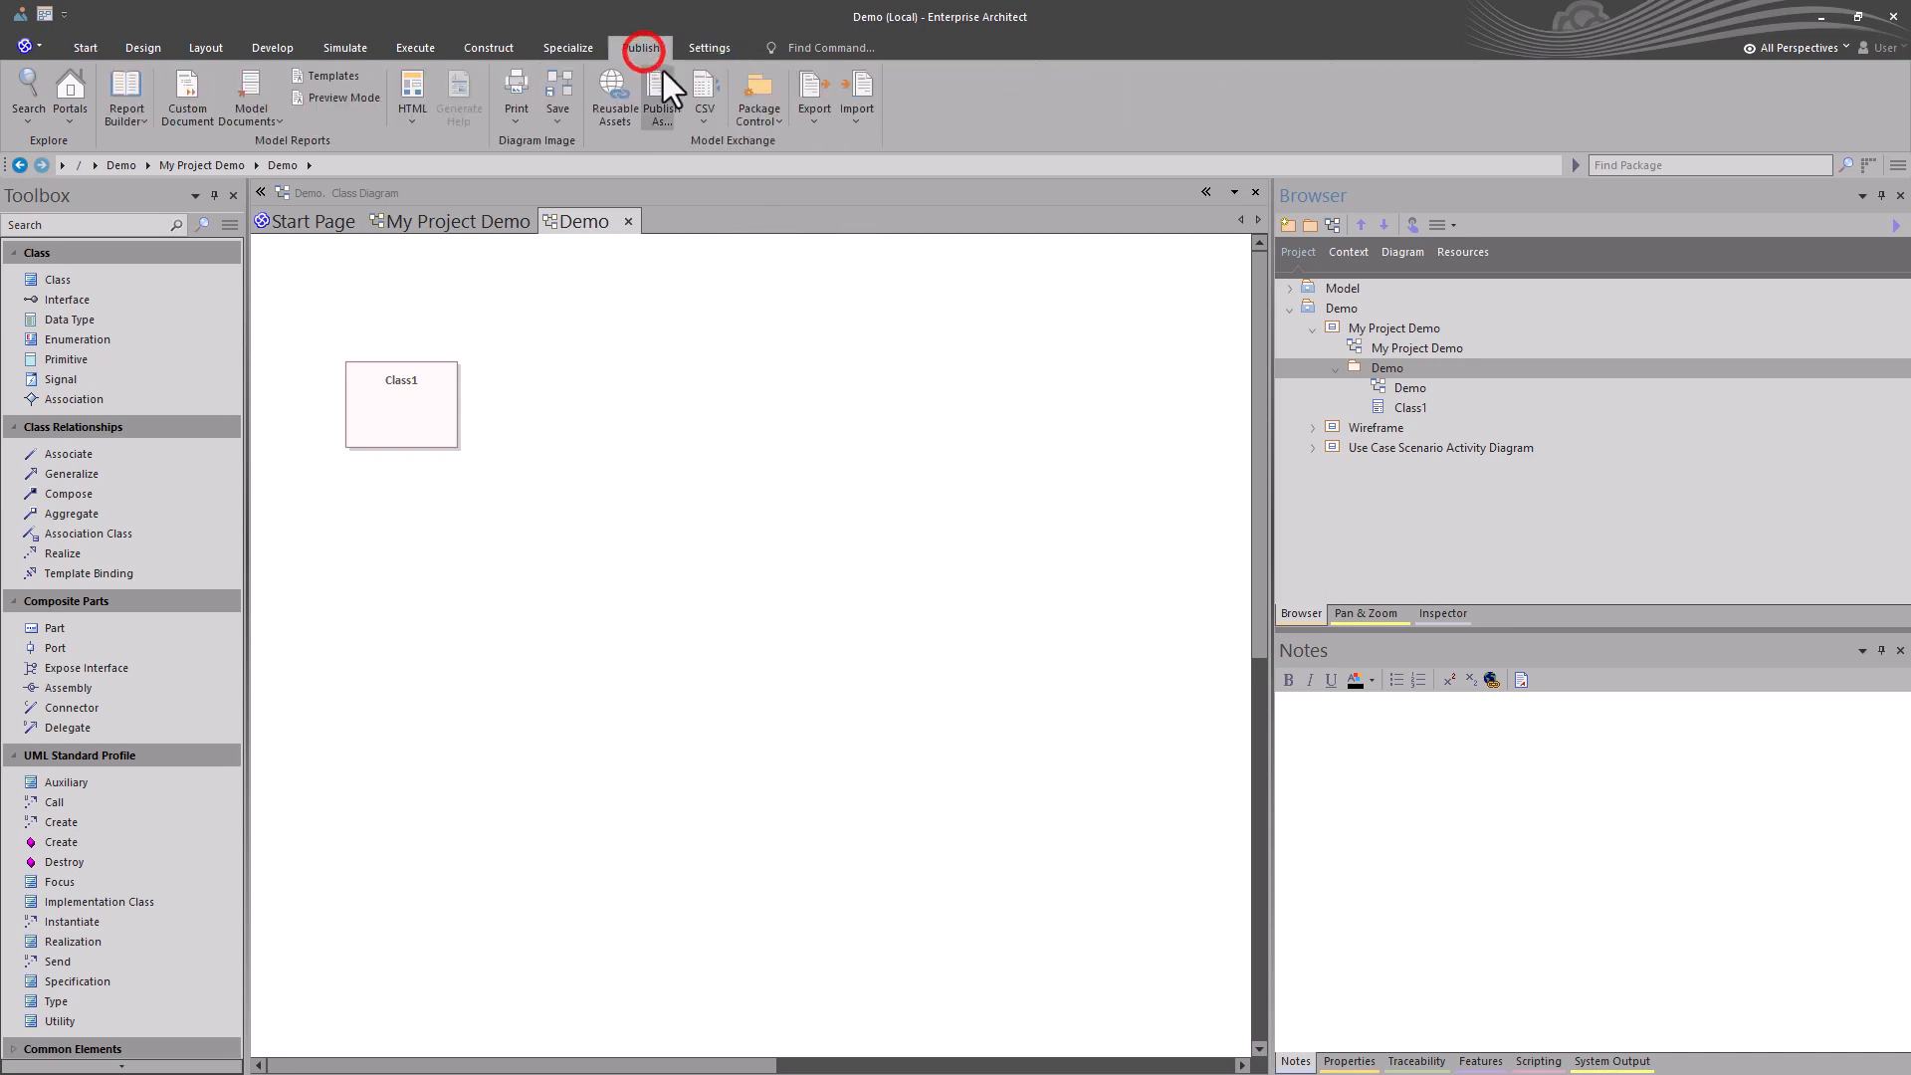
pyautogui.click(611, 104)
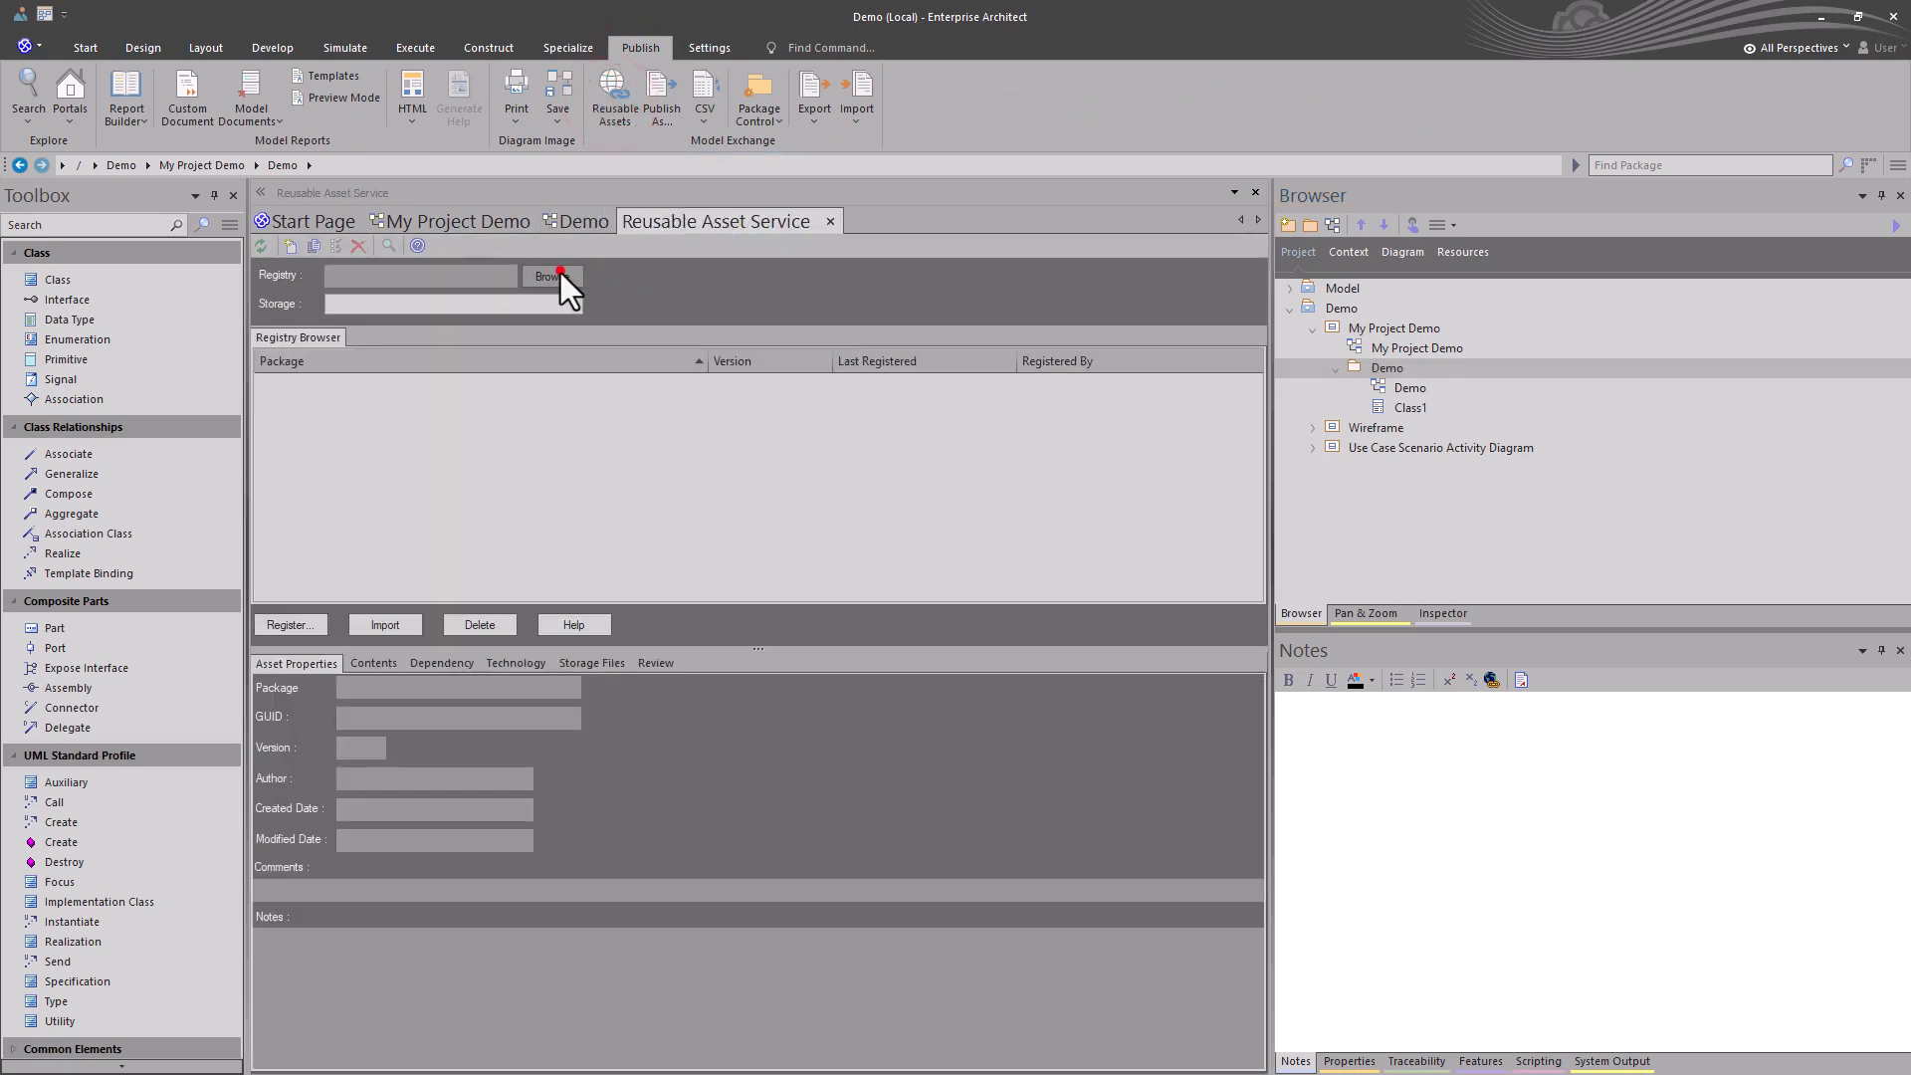
pyautogui.click(555, 276)
pyautogui.click(935, 638)
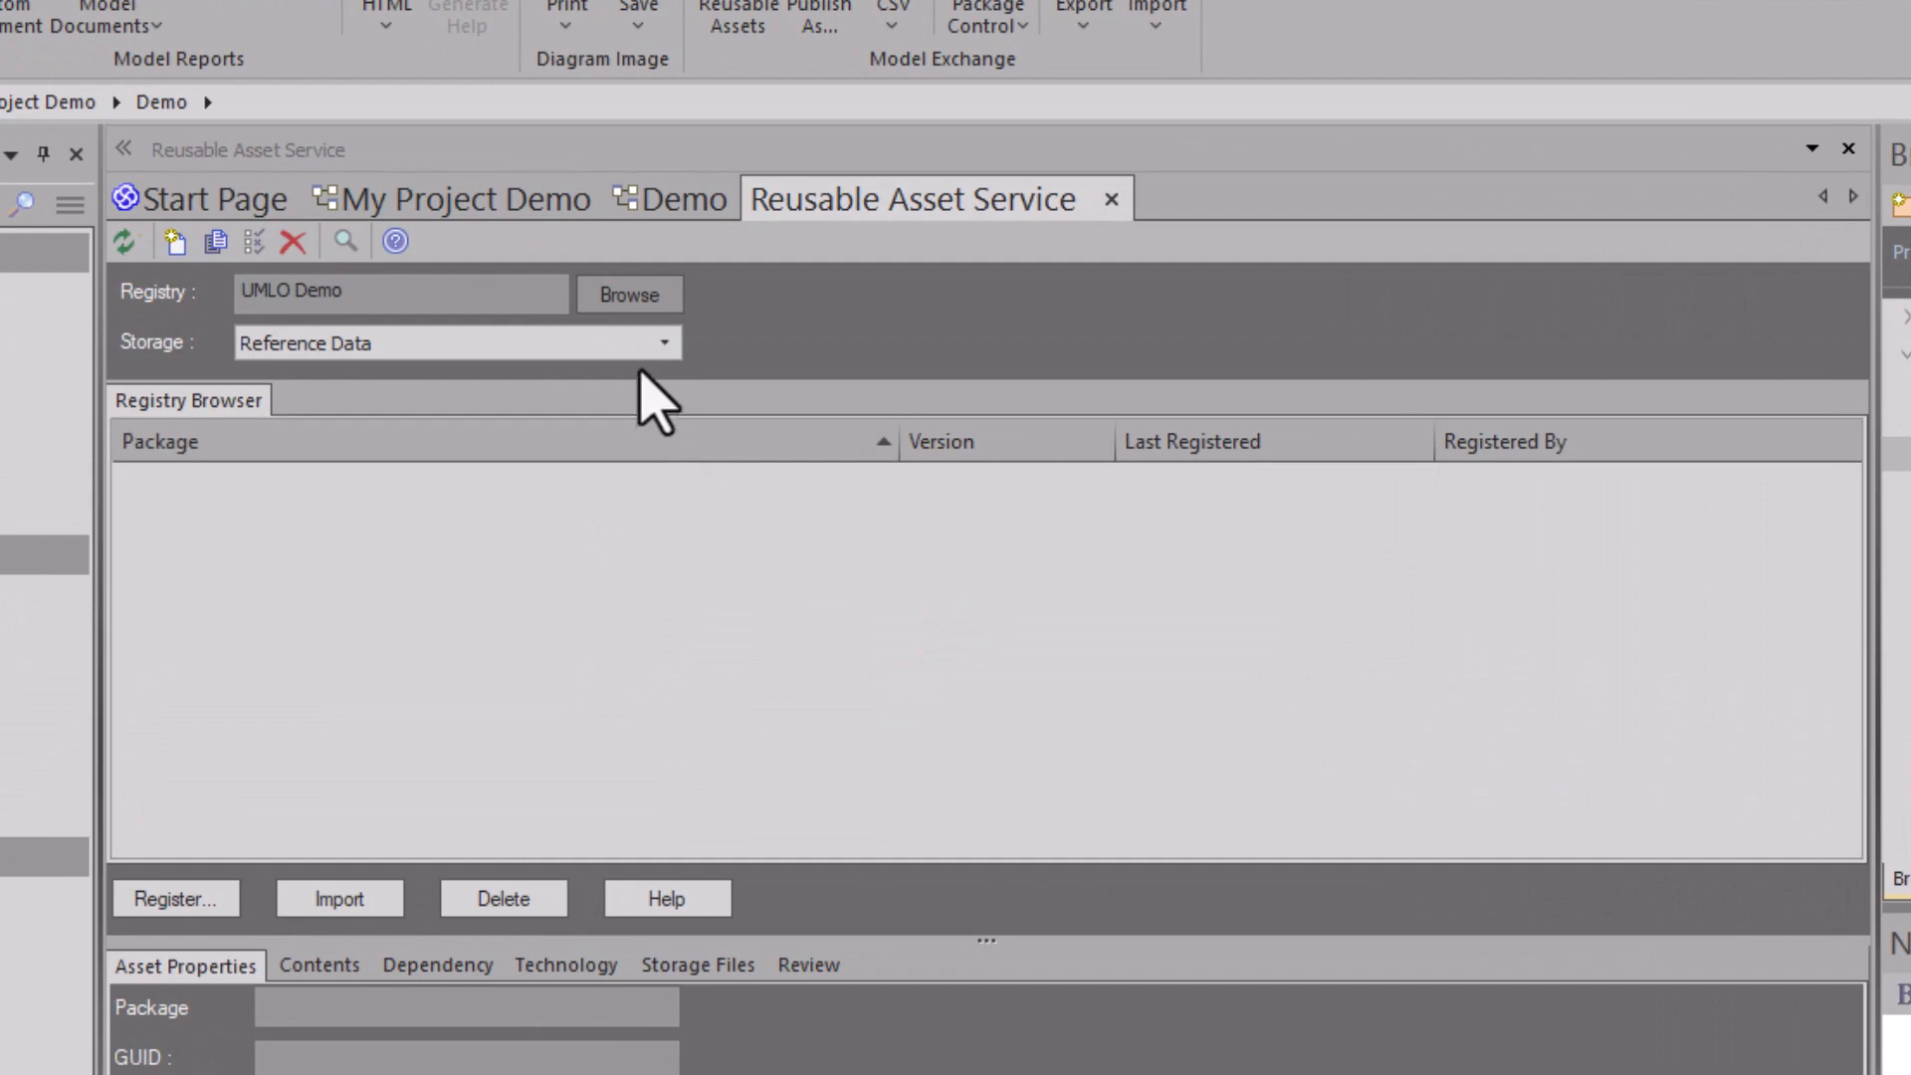
pyautogui.click(661, 343)
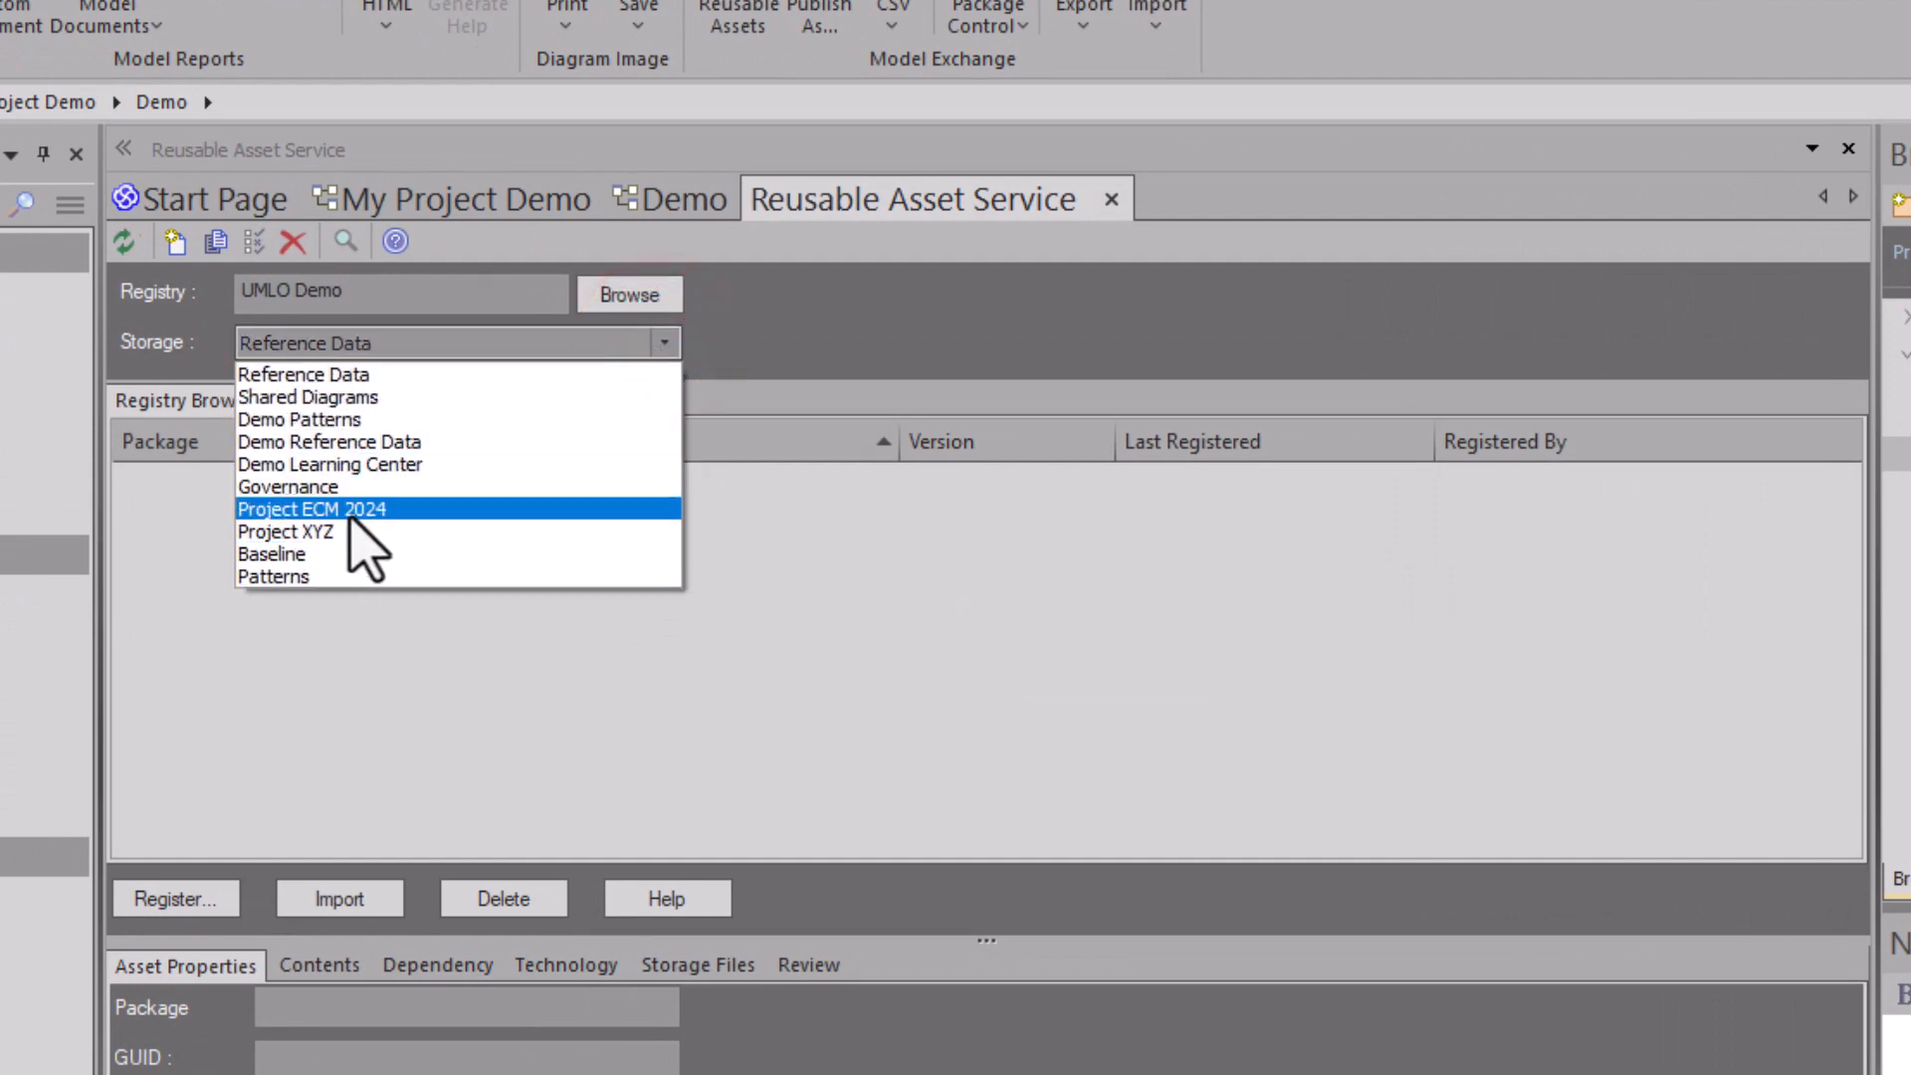
pyautogui.click(336, 548)
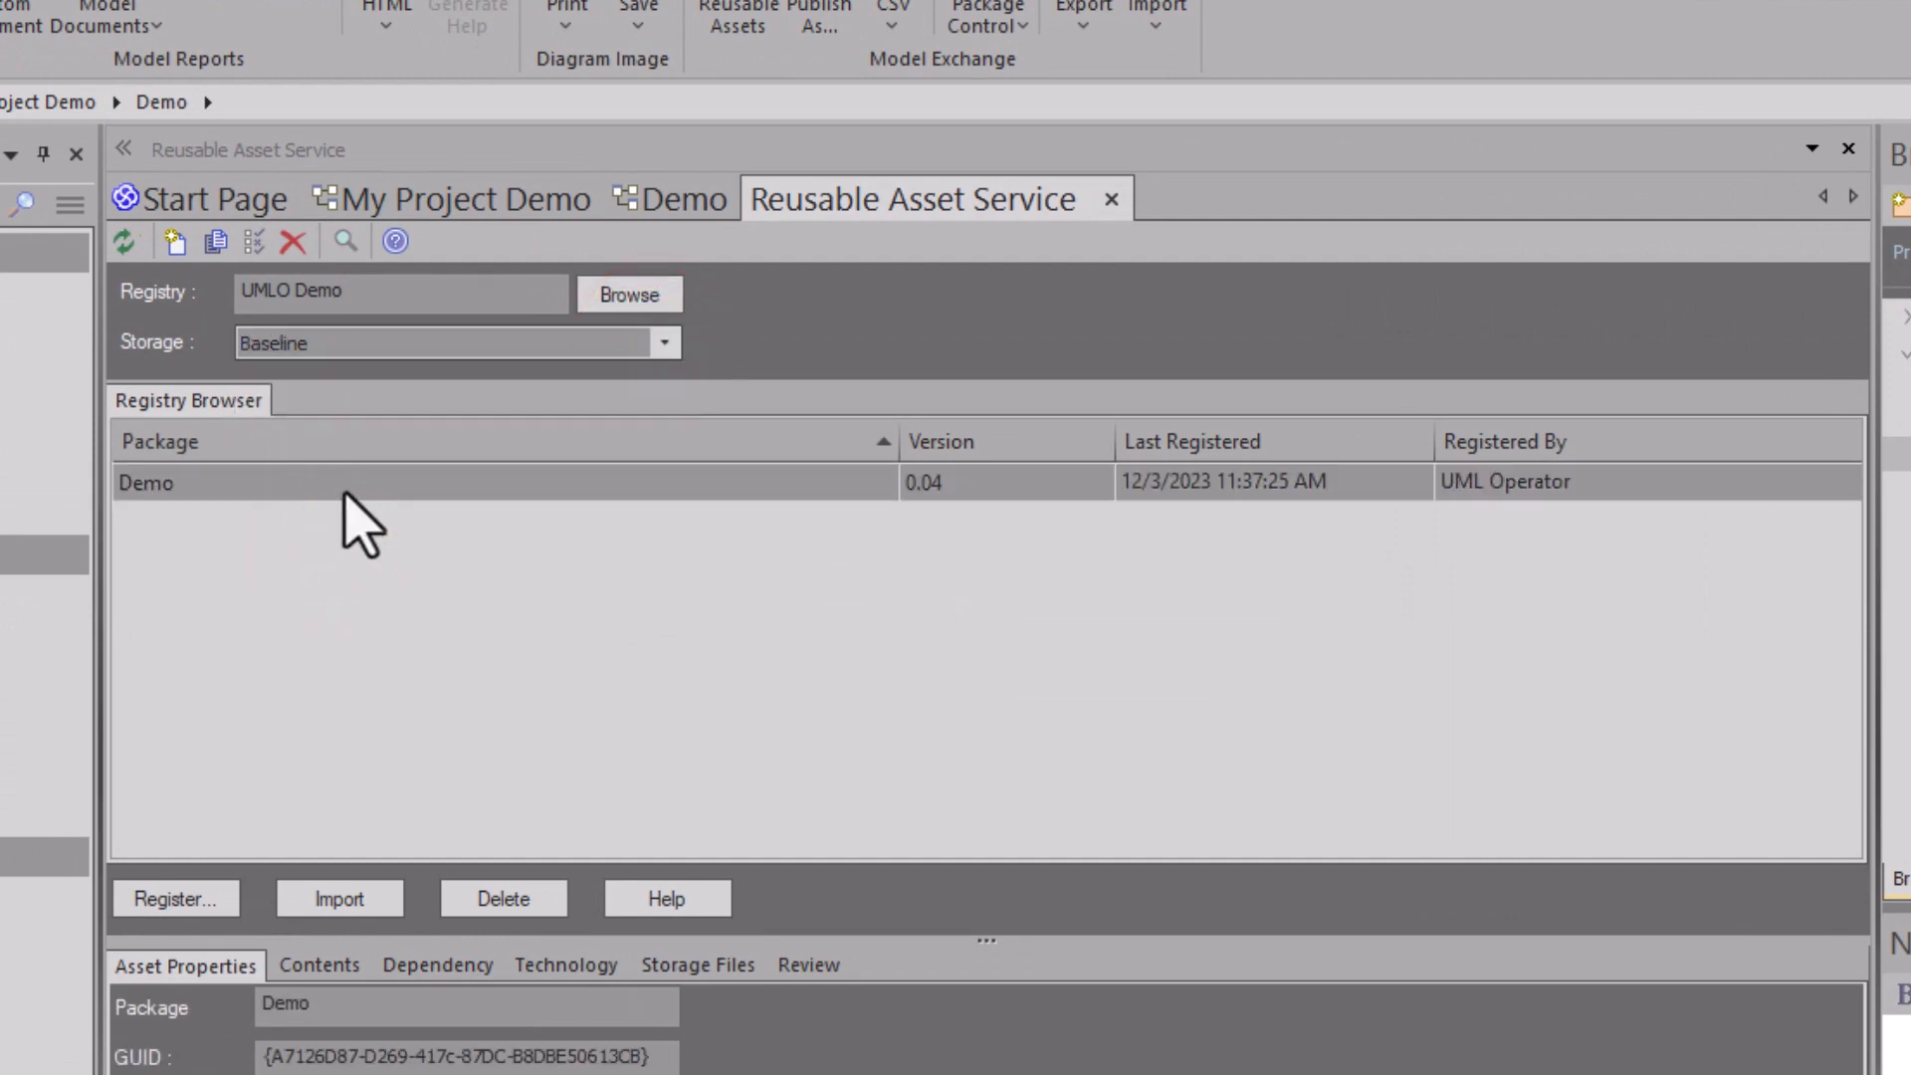
# Select the registered Demo package version 0.04 and examine the diagrams and elements it contains.
pyautogui.click(343, 488)
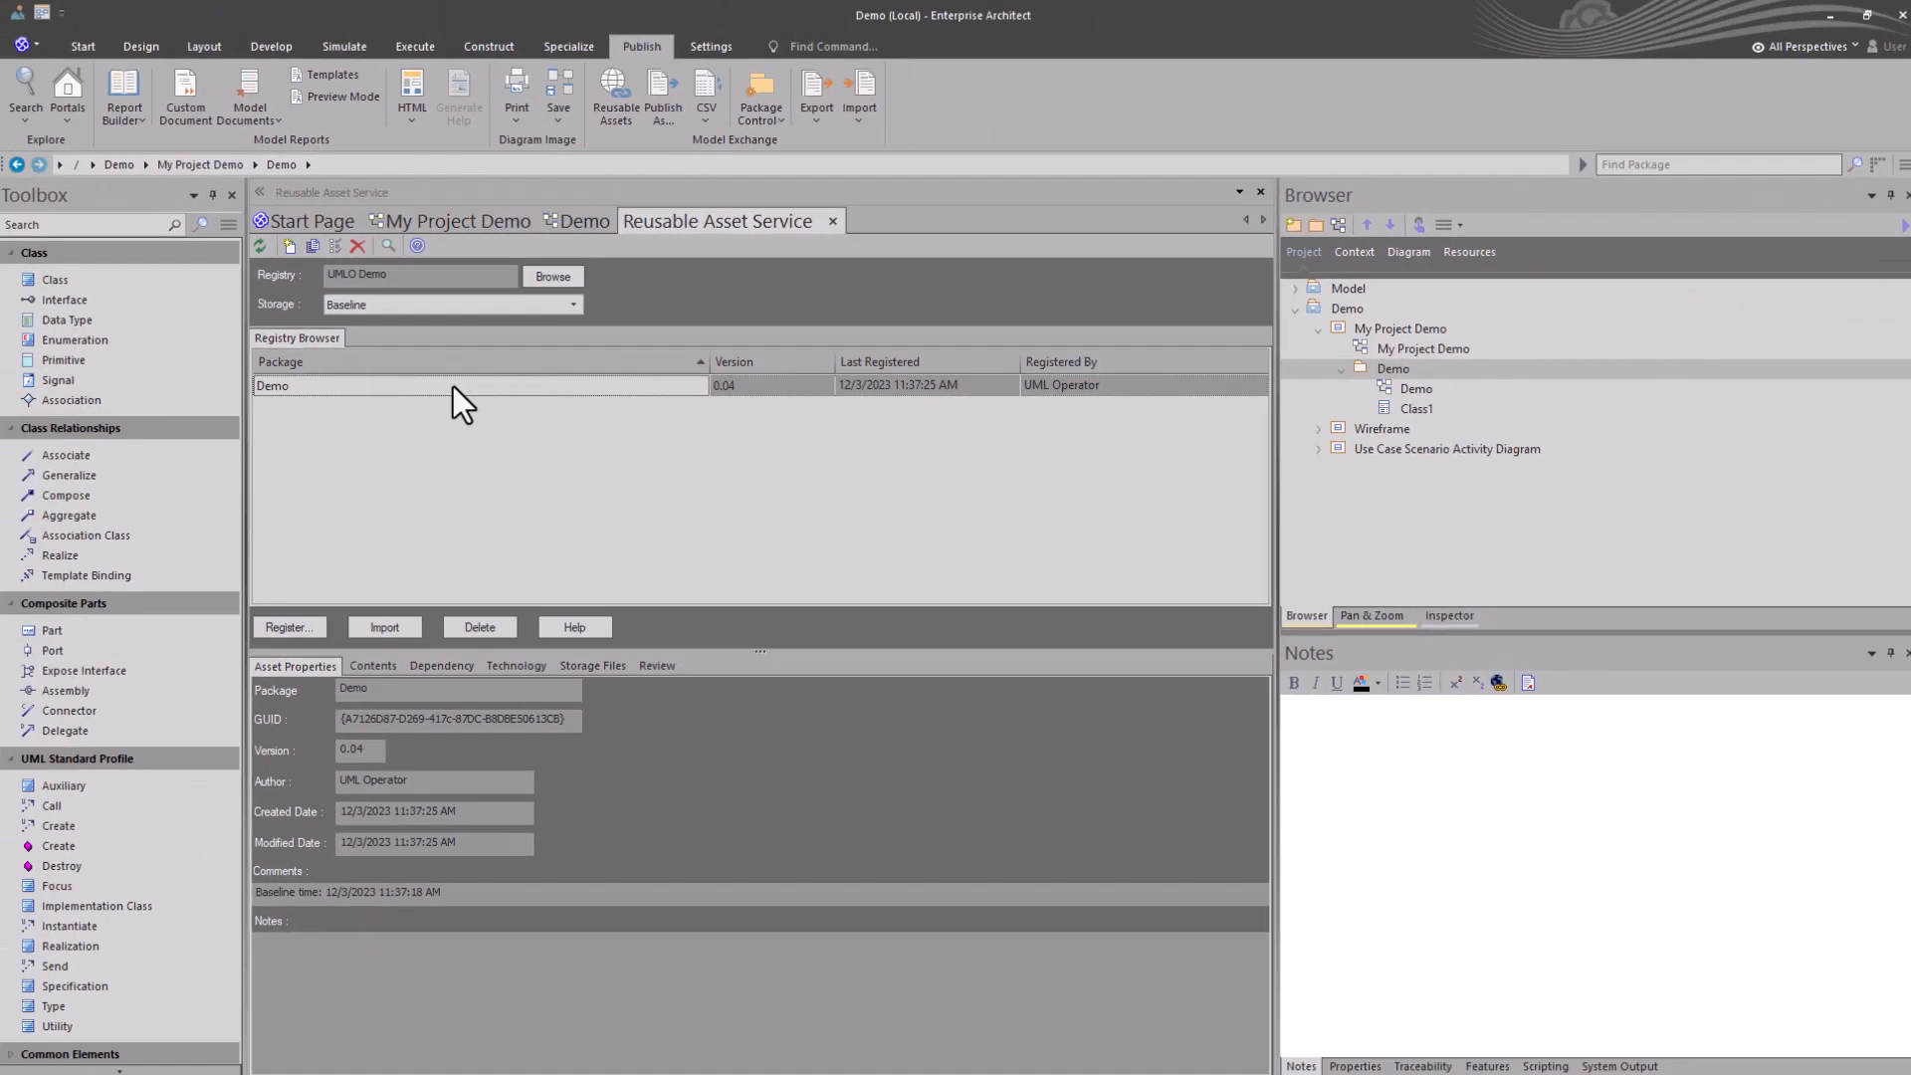
pyautogui.click(457, 482)
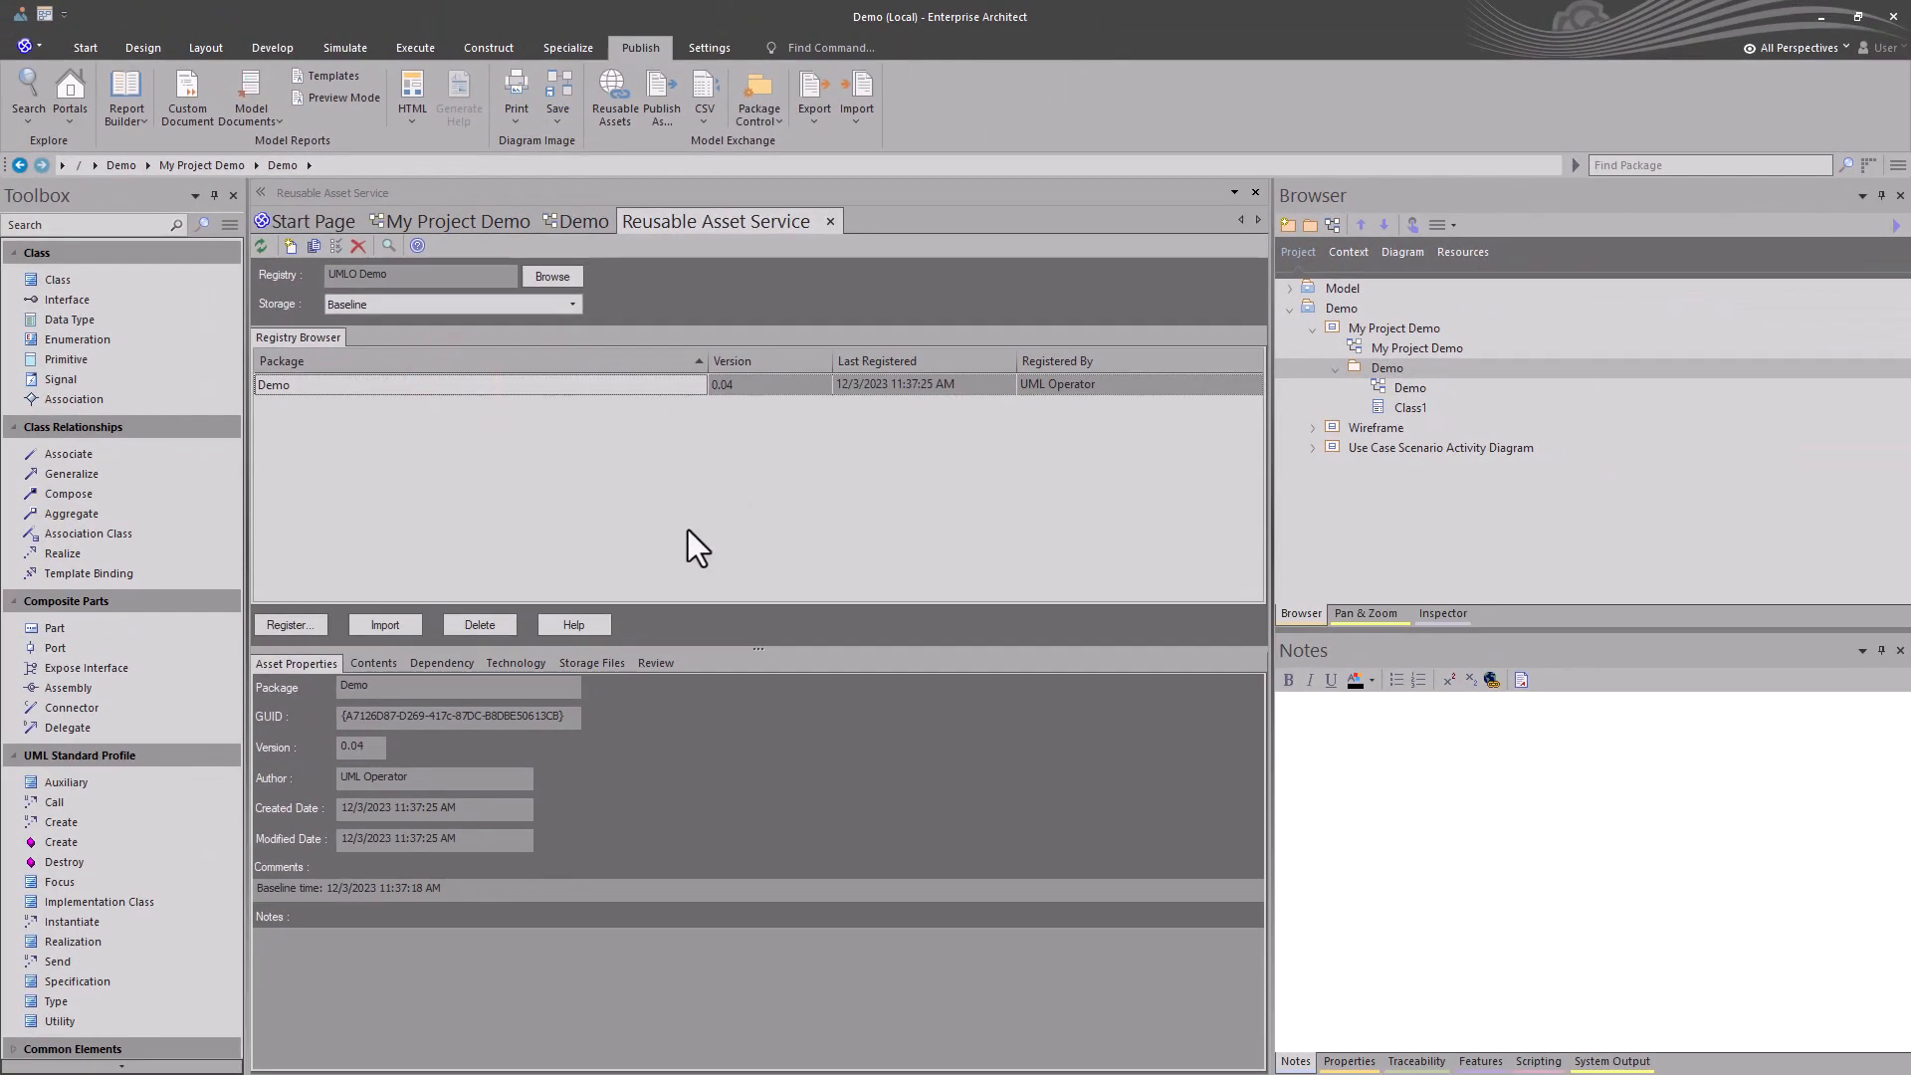
pyautogui.click(370, 661)
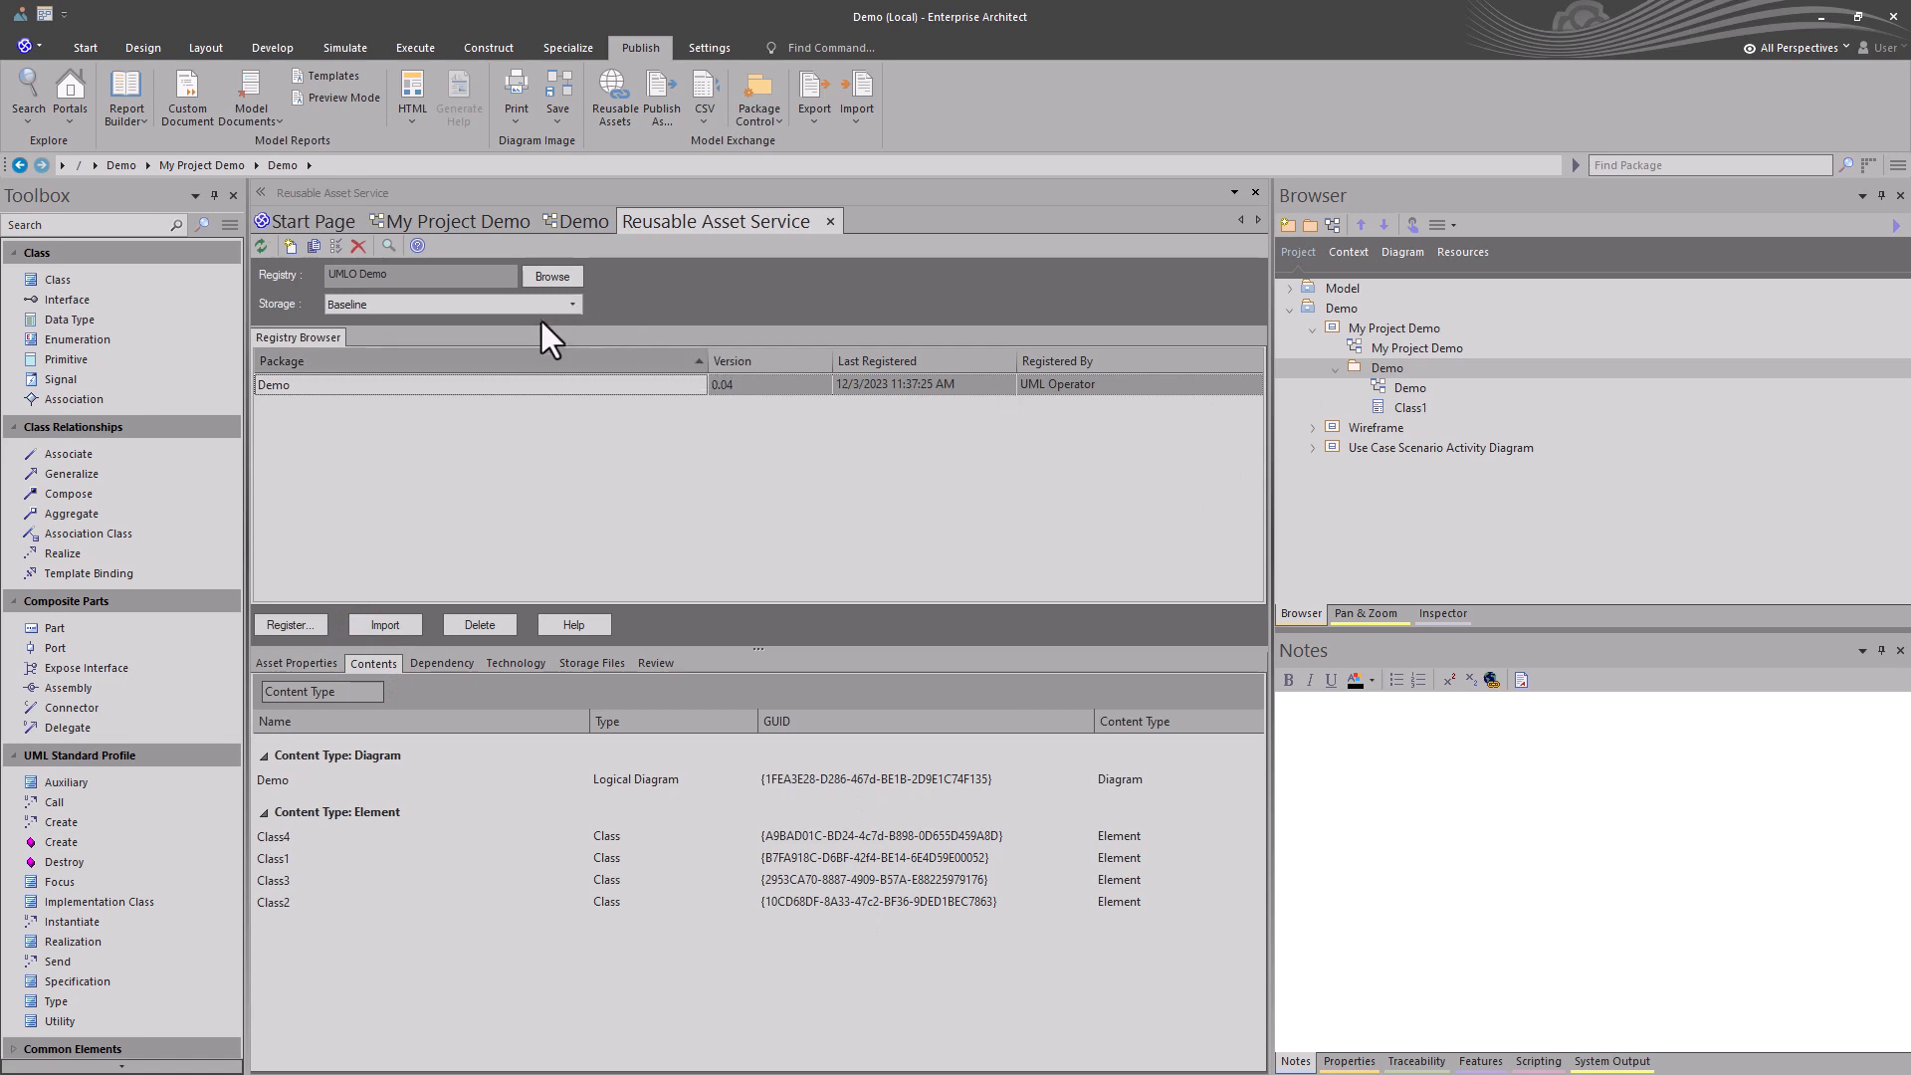
# Import version 0.04 of the Demo package and its dependent packages from the registry, overwriting the existing local package.
pyautogui.click(333, 381)
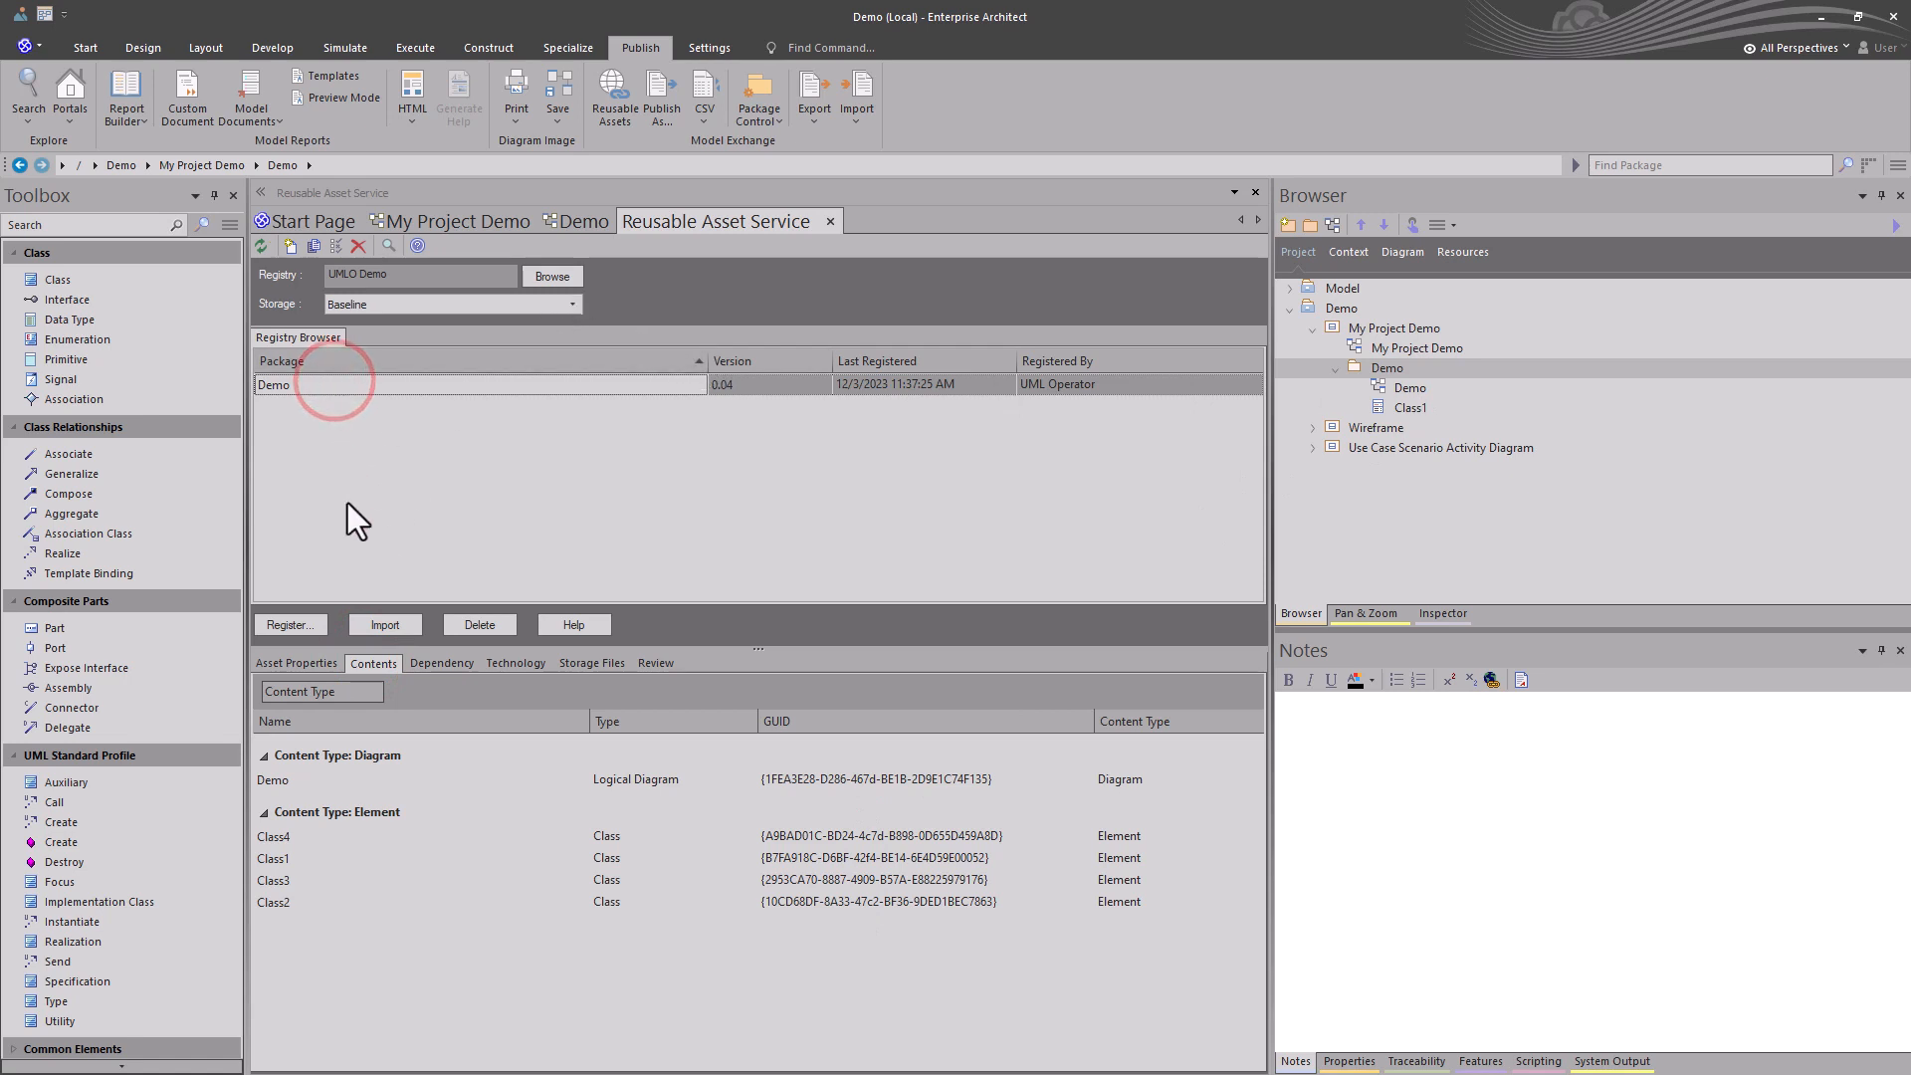
pyautogui.click(366, 624)
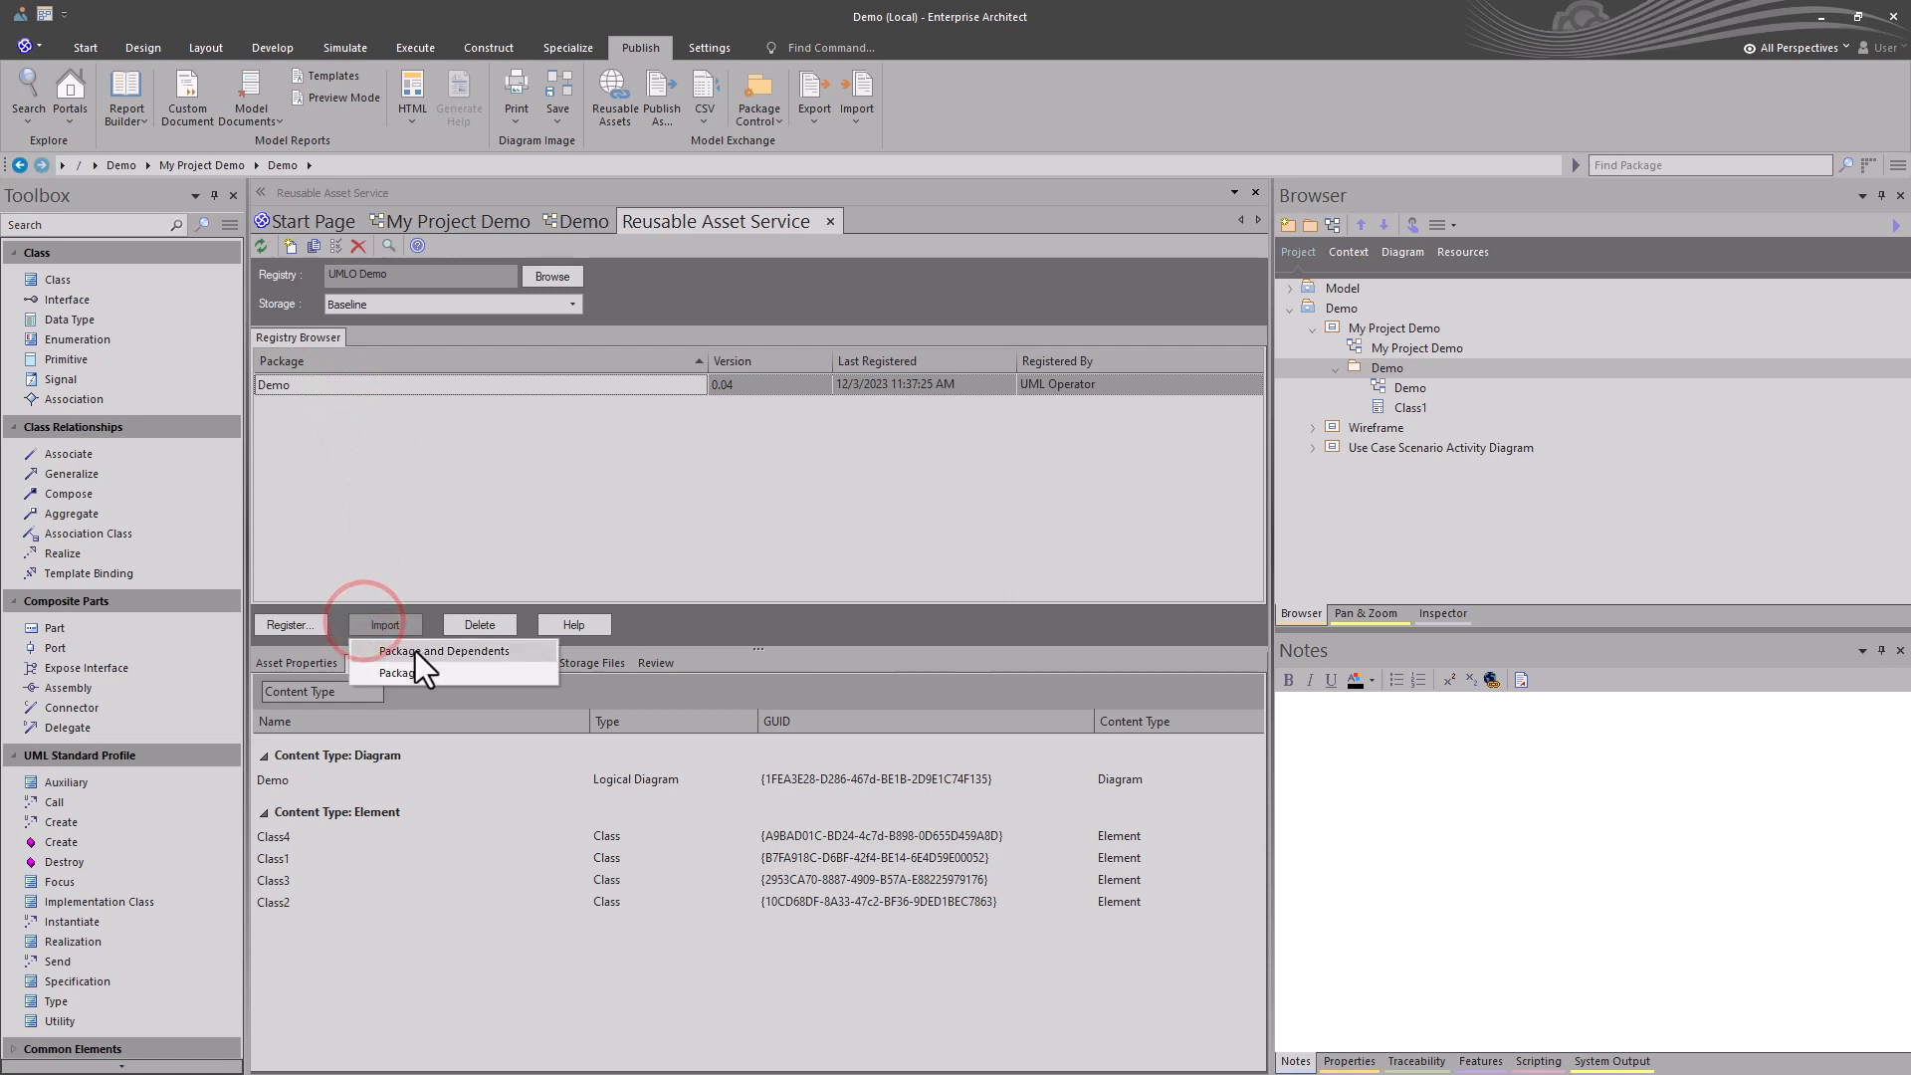
pyautogui.click(410, 652)
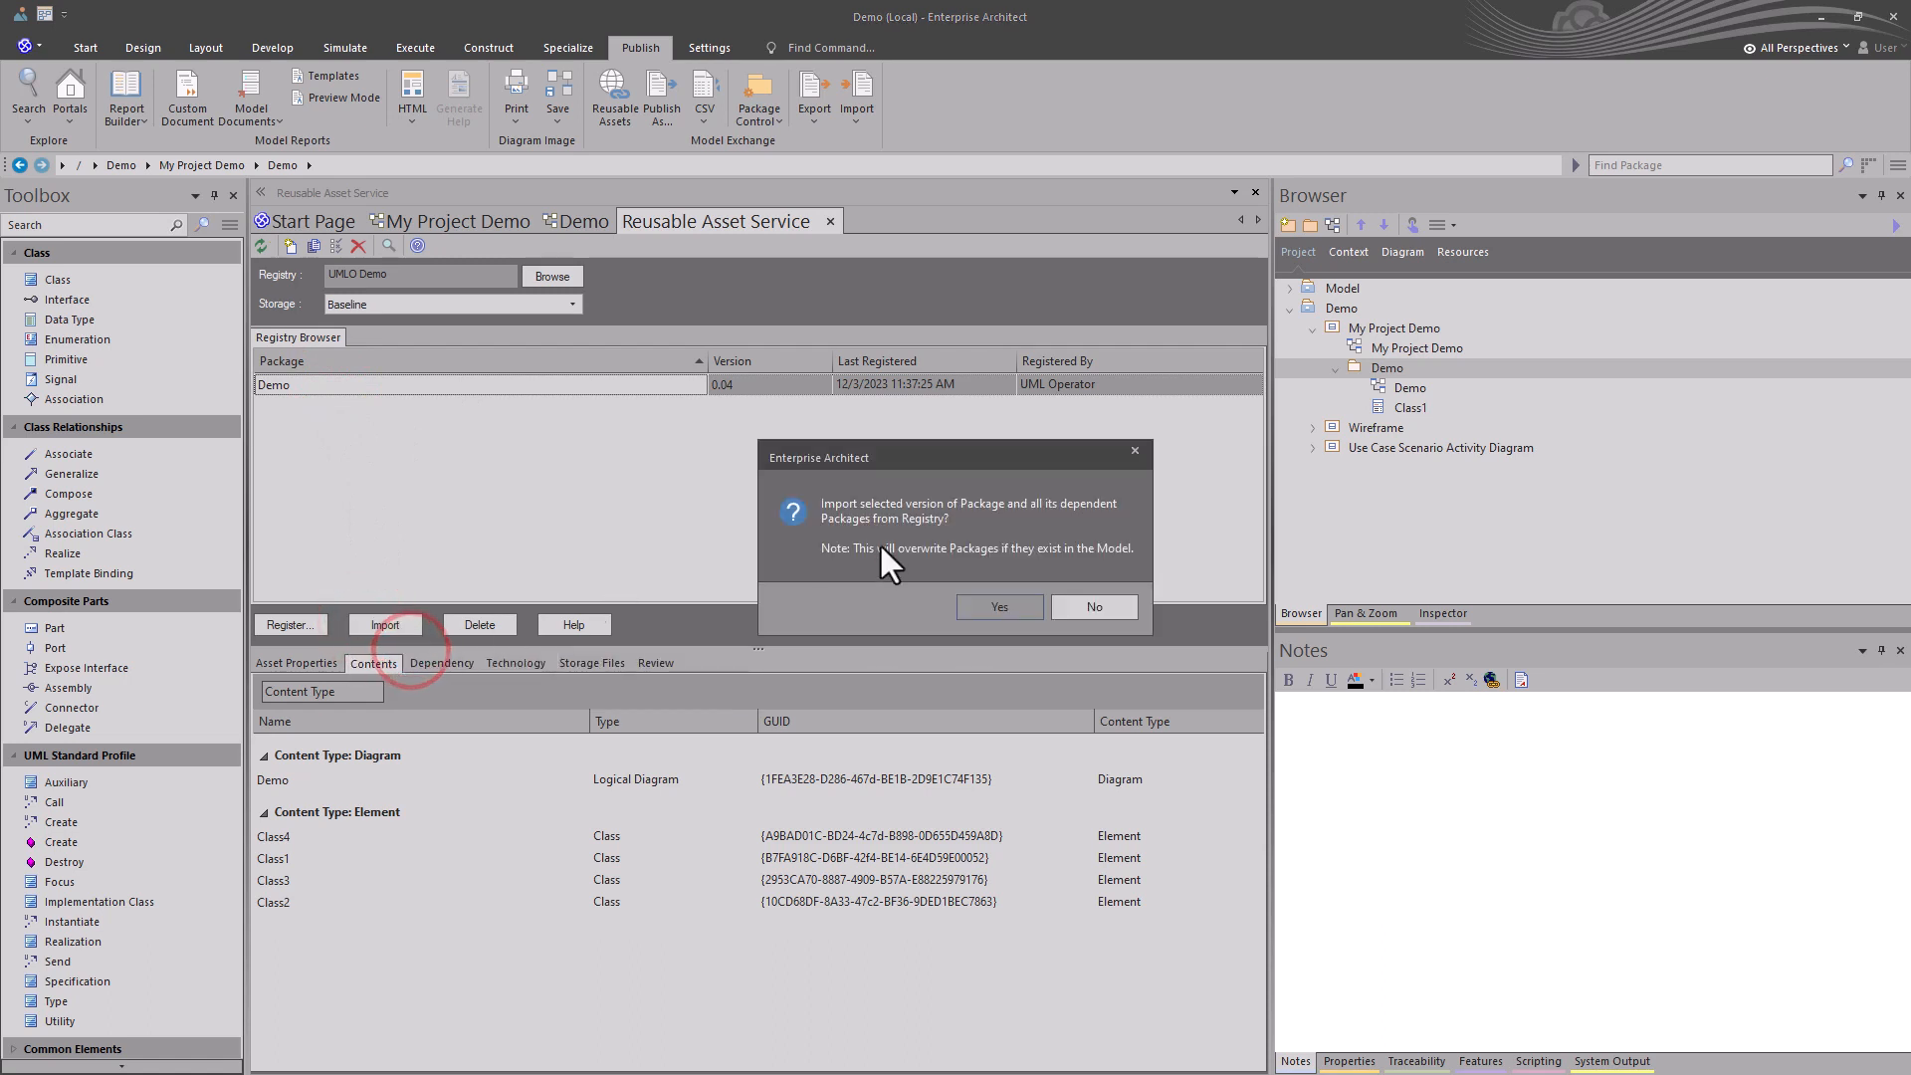
pyautogui.click(1001, 603)
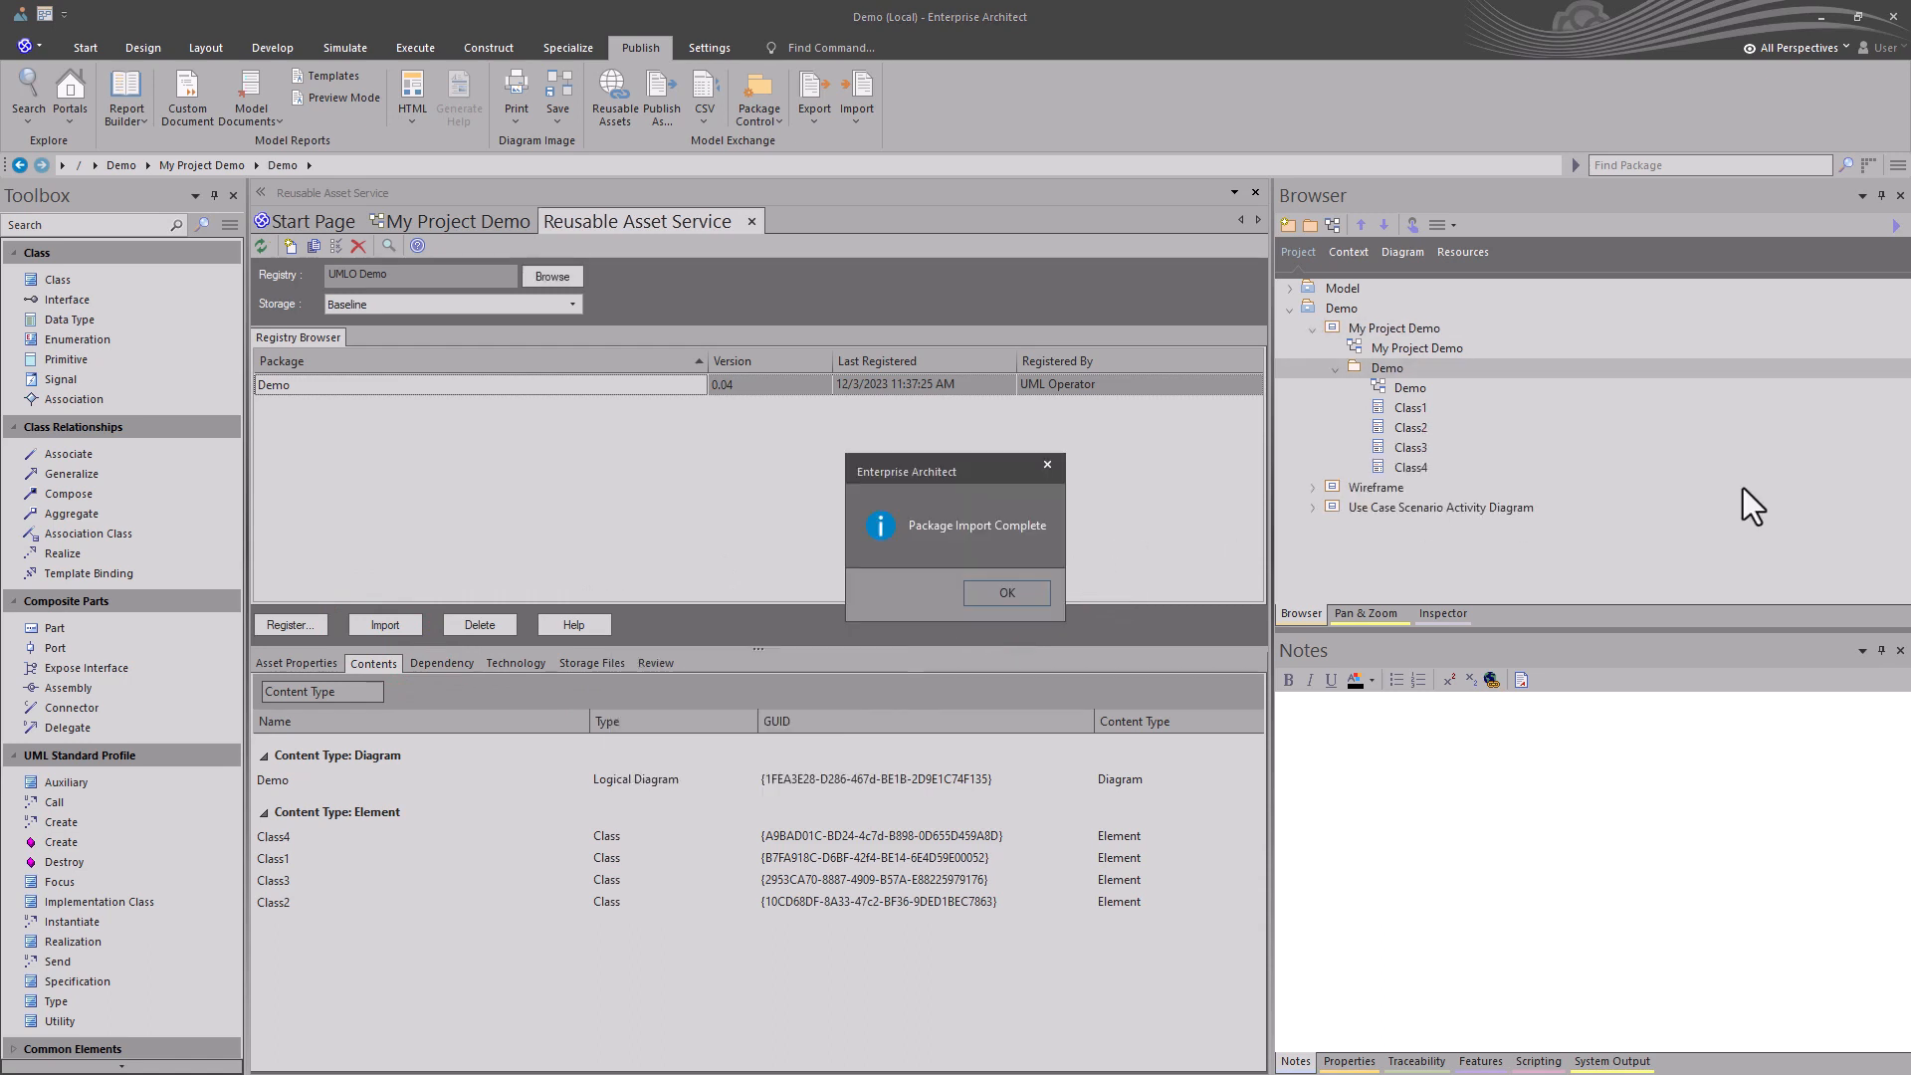
pyautogui.click(1031, 587)
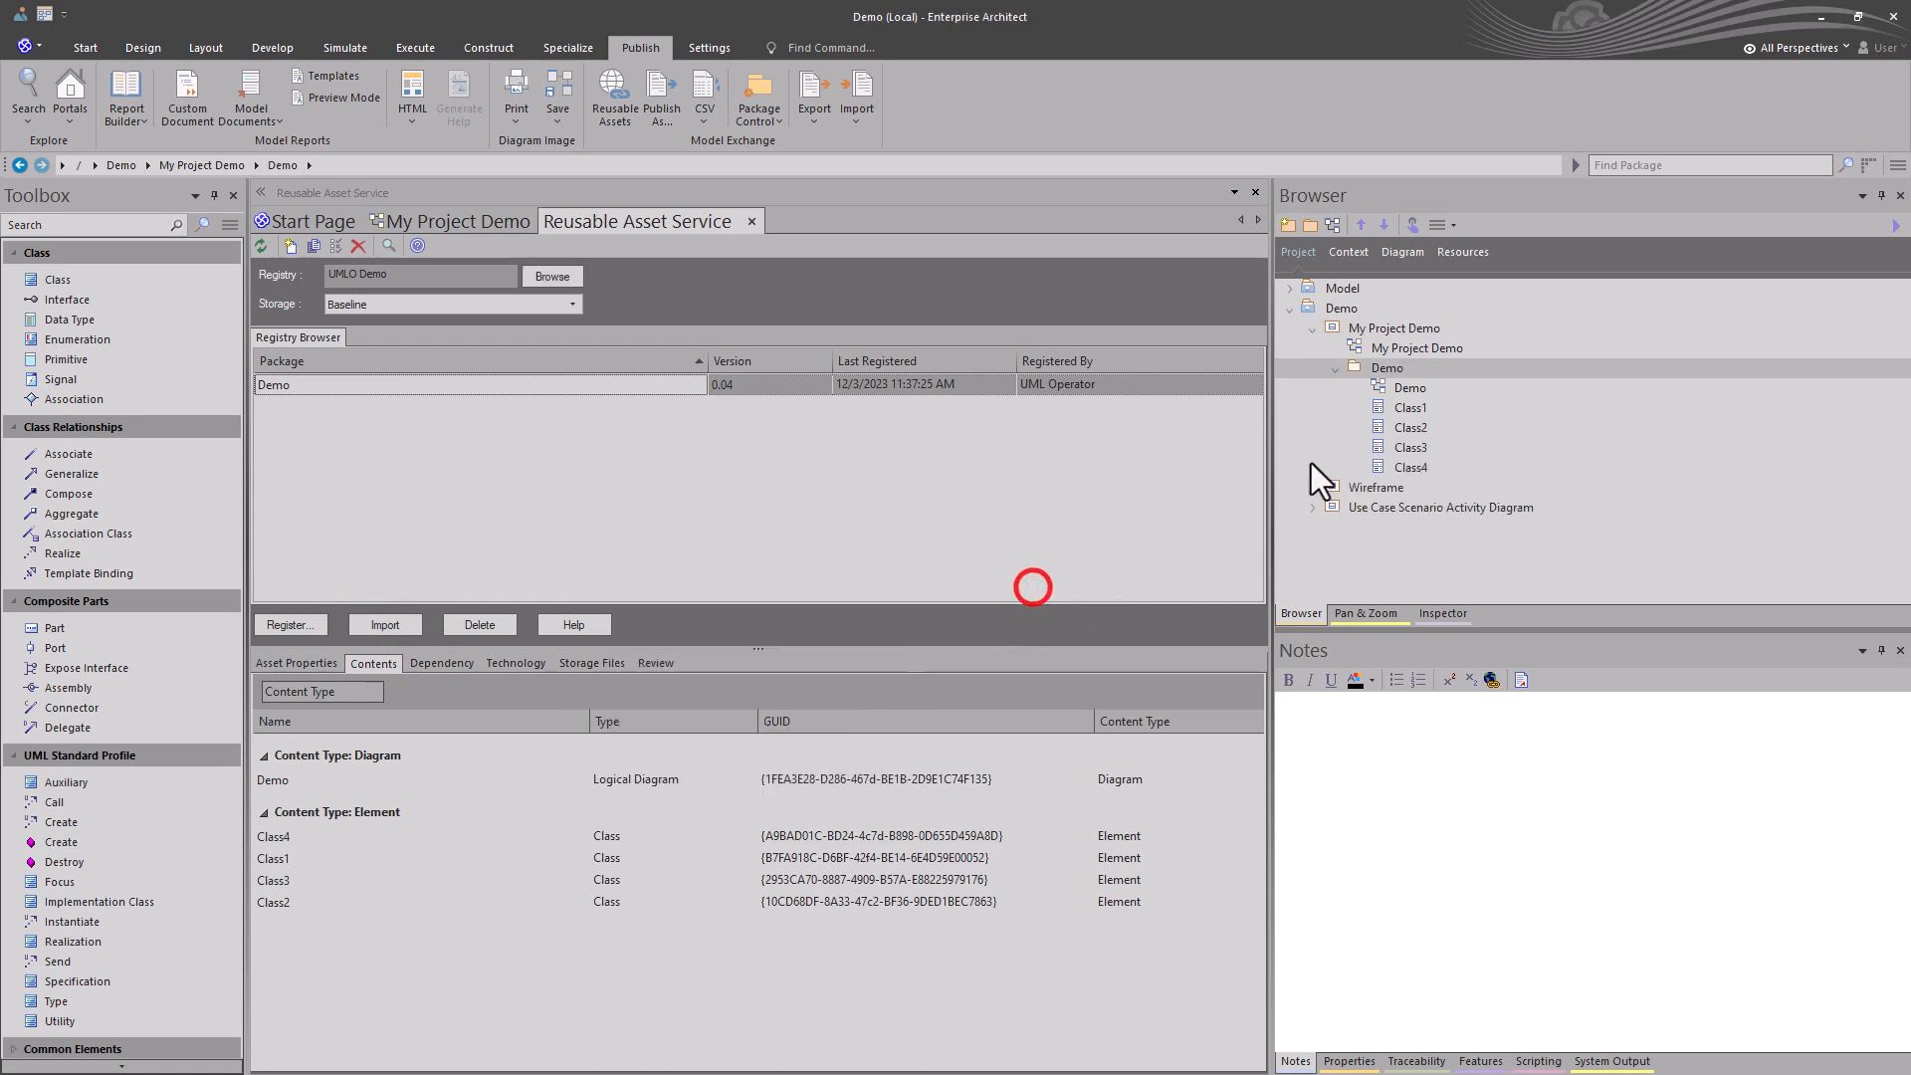
# Open the Demo class diagram in the imported package and check its version in the diagram properties.
pyautogui.doubleClick(1393, 387)
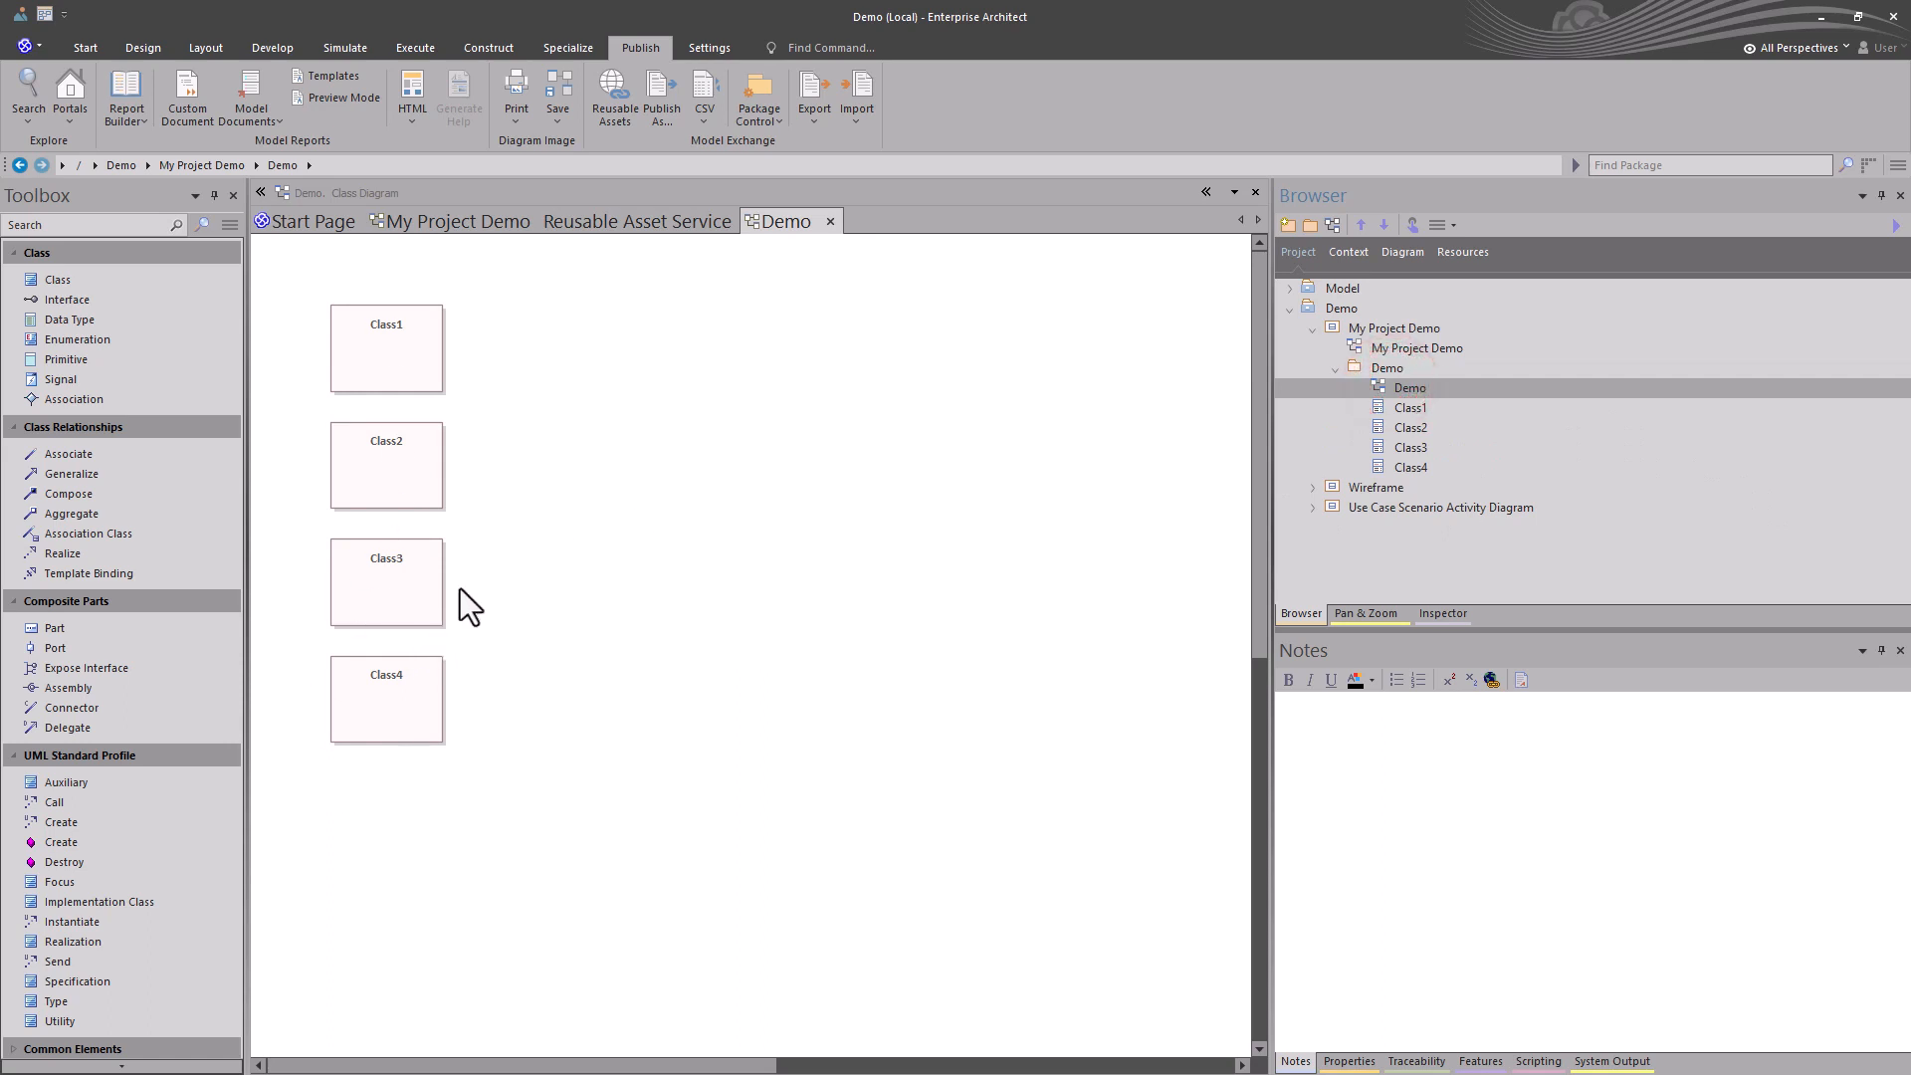
pyautogui.click(518, 554)
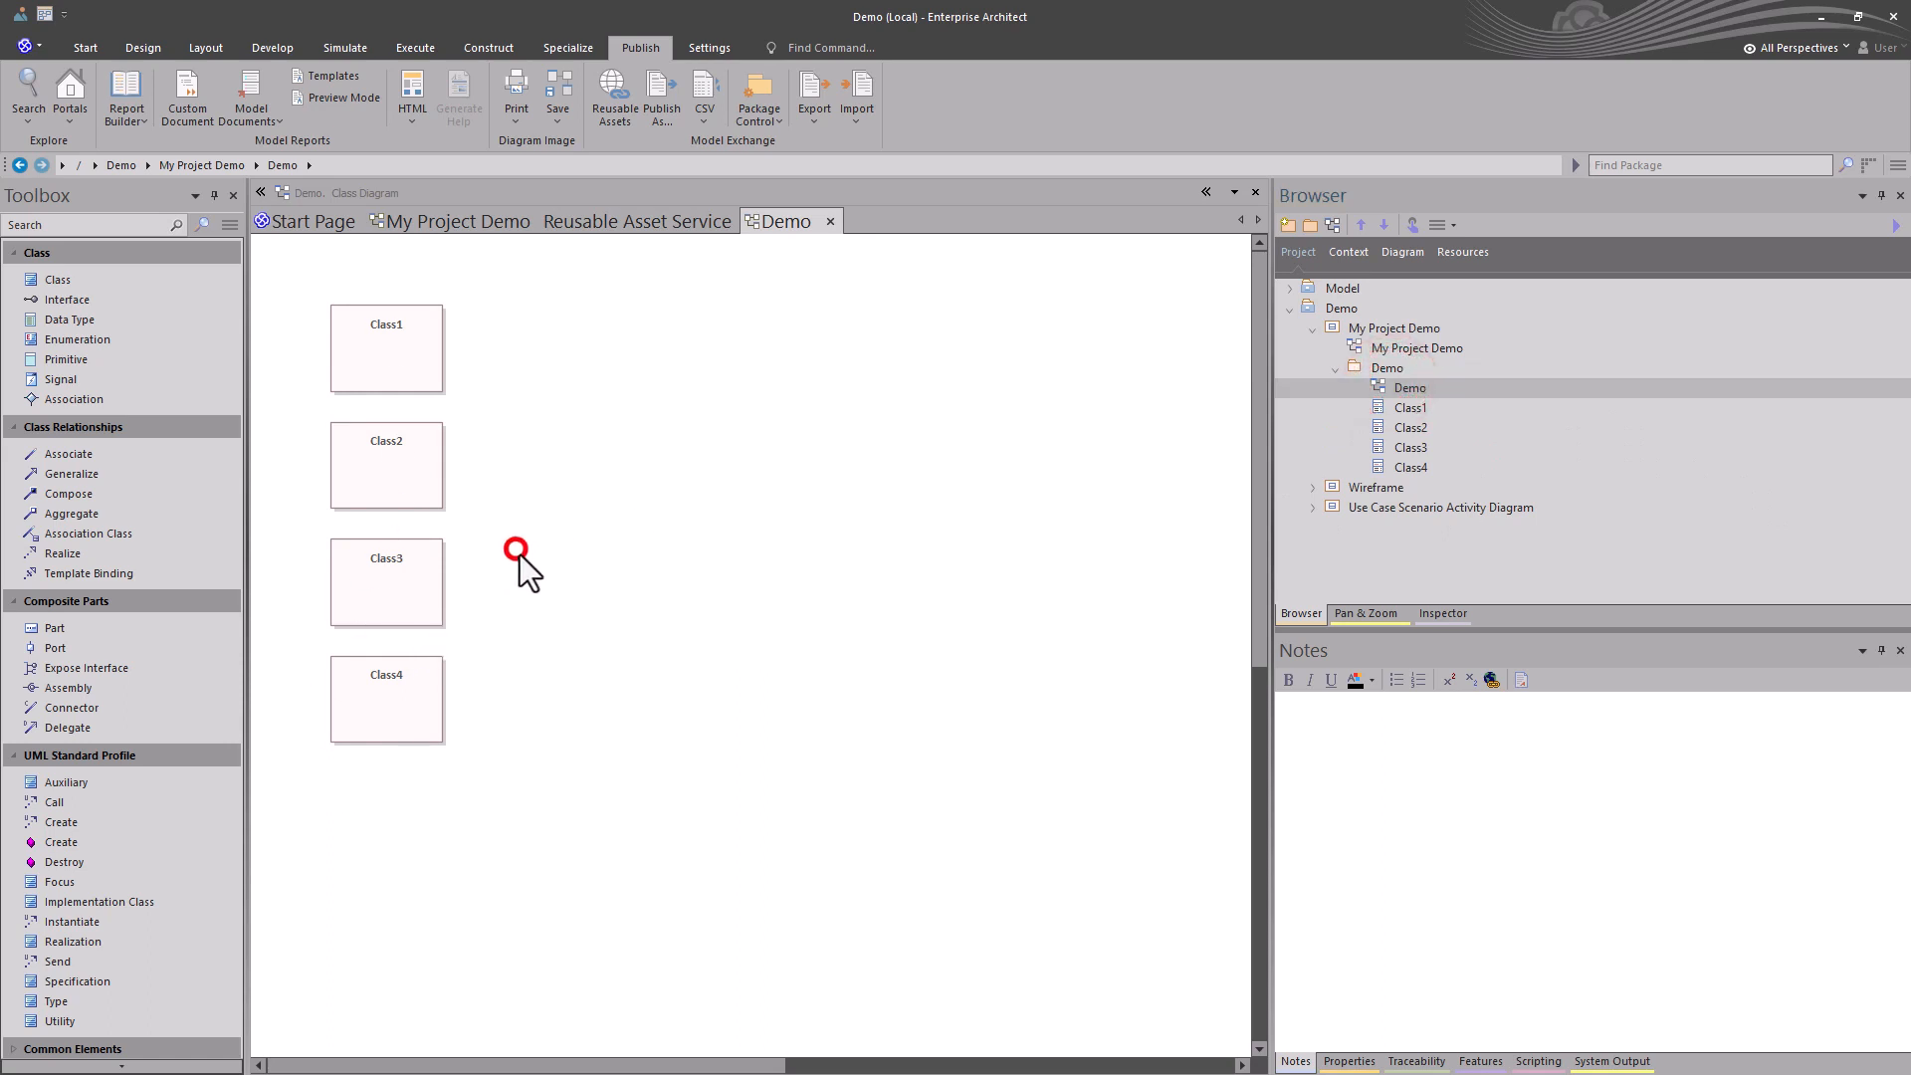
pyautogui.doubleClick(651, 569)
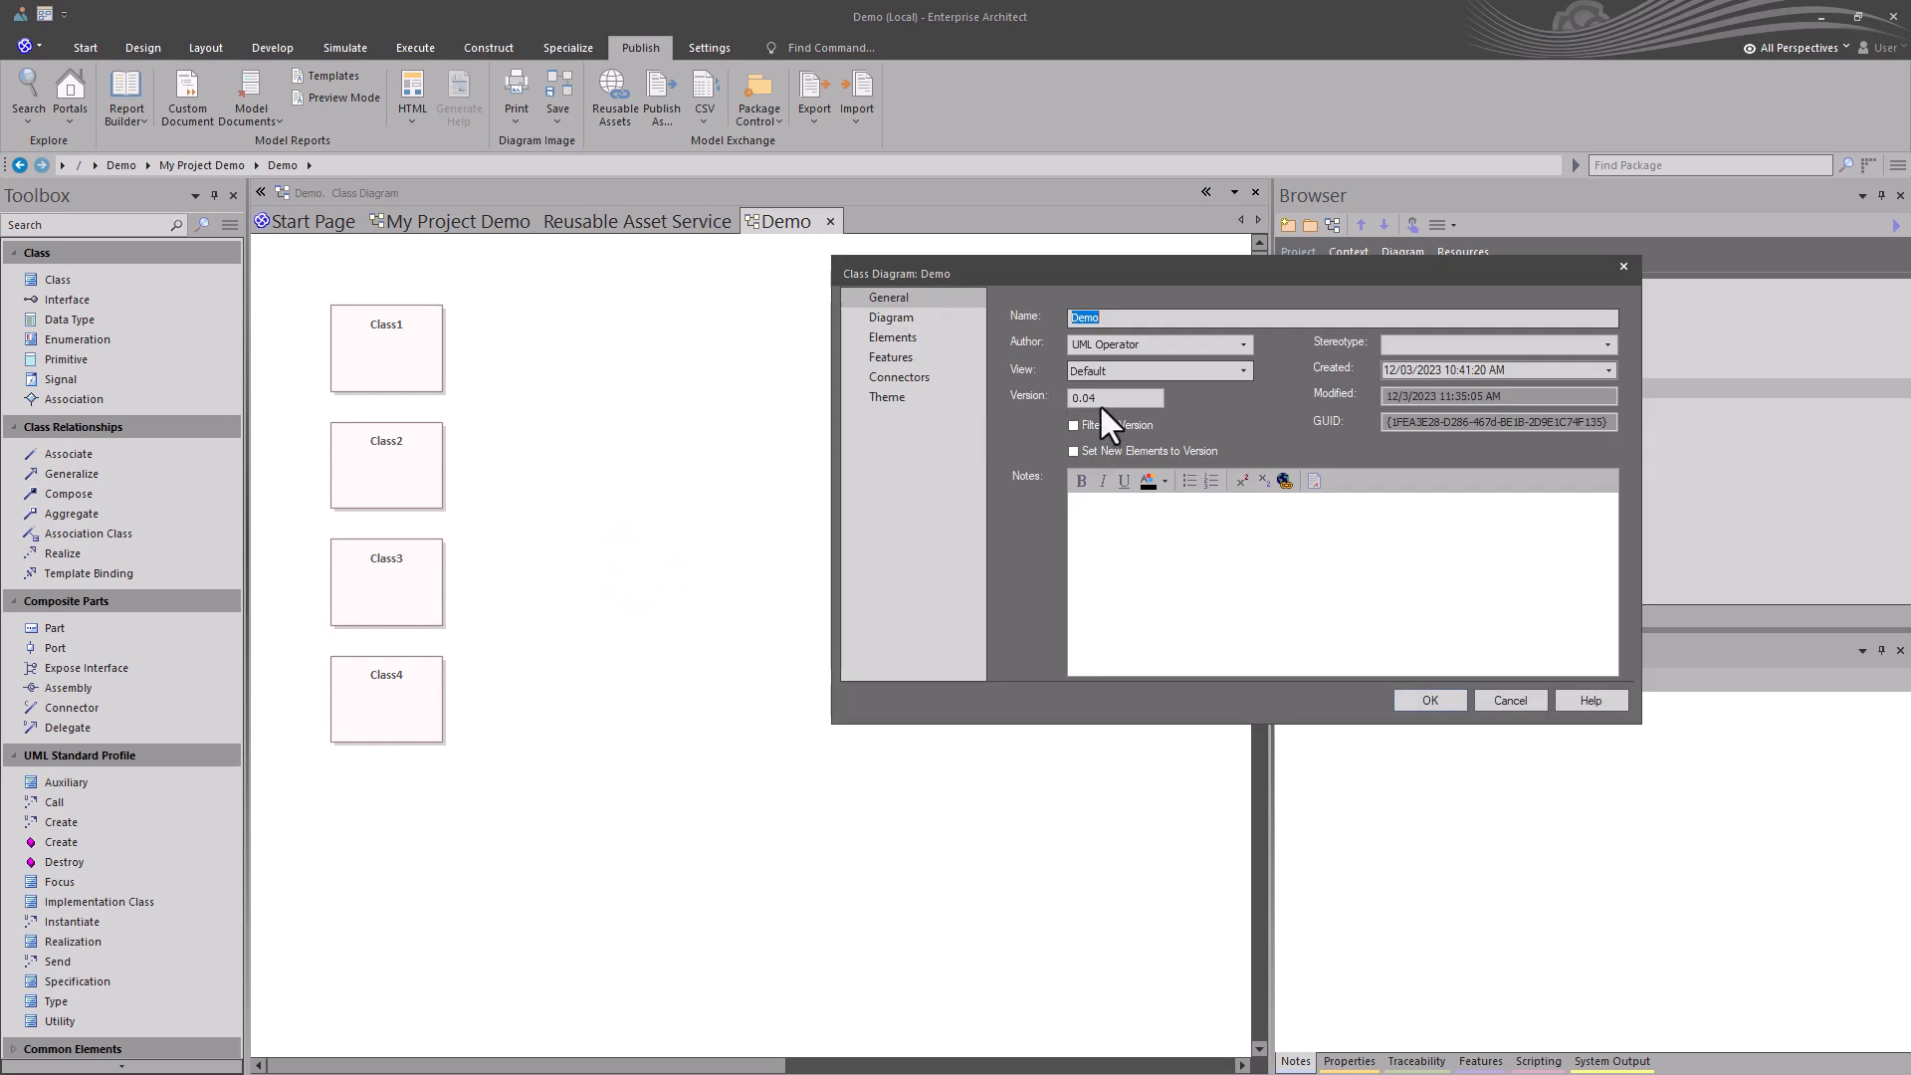
pyautogui.click(1100, 402)
pyautogui.click(1429, 691)
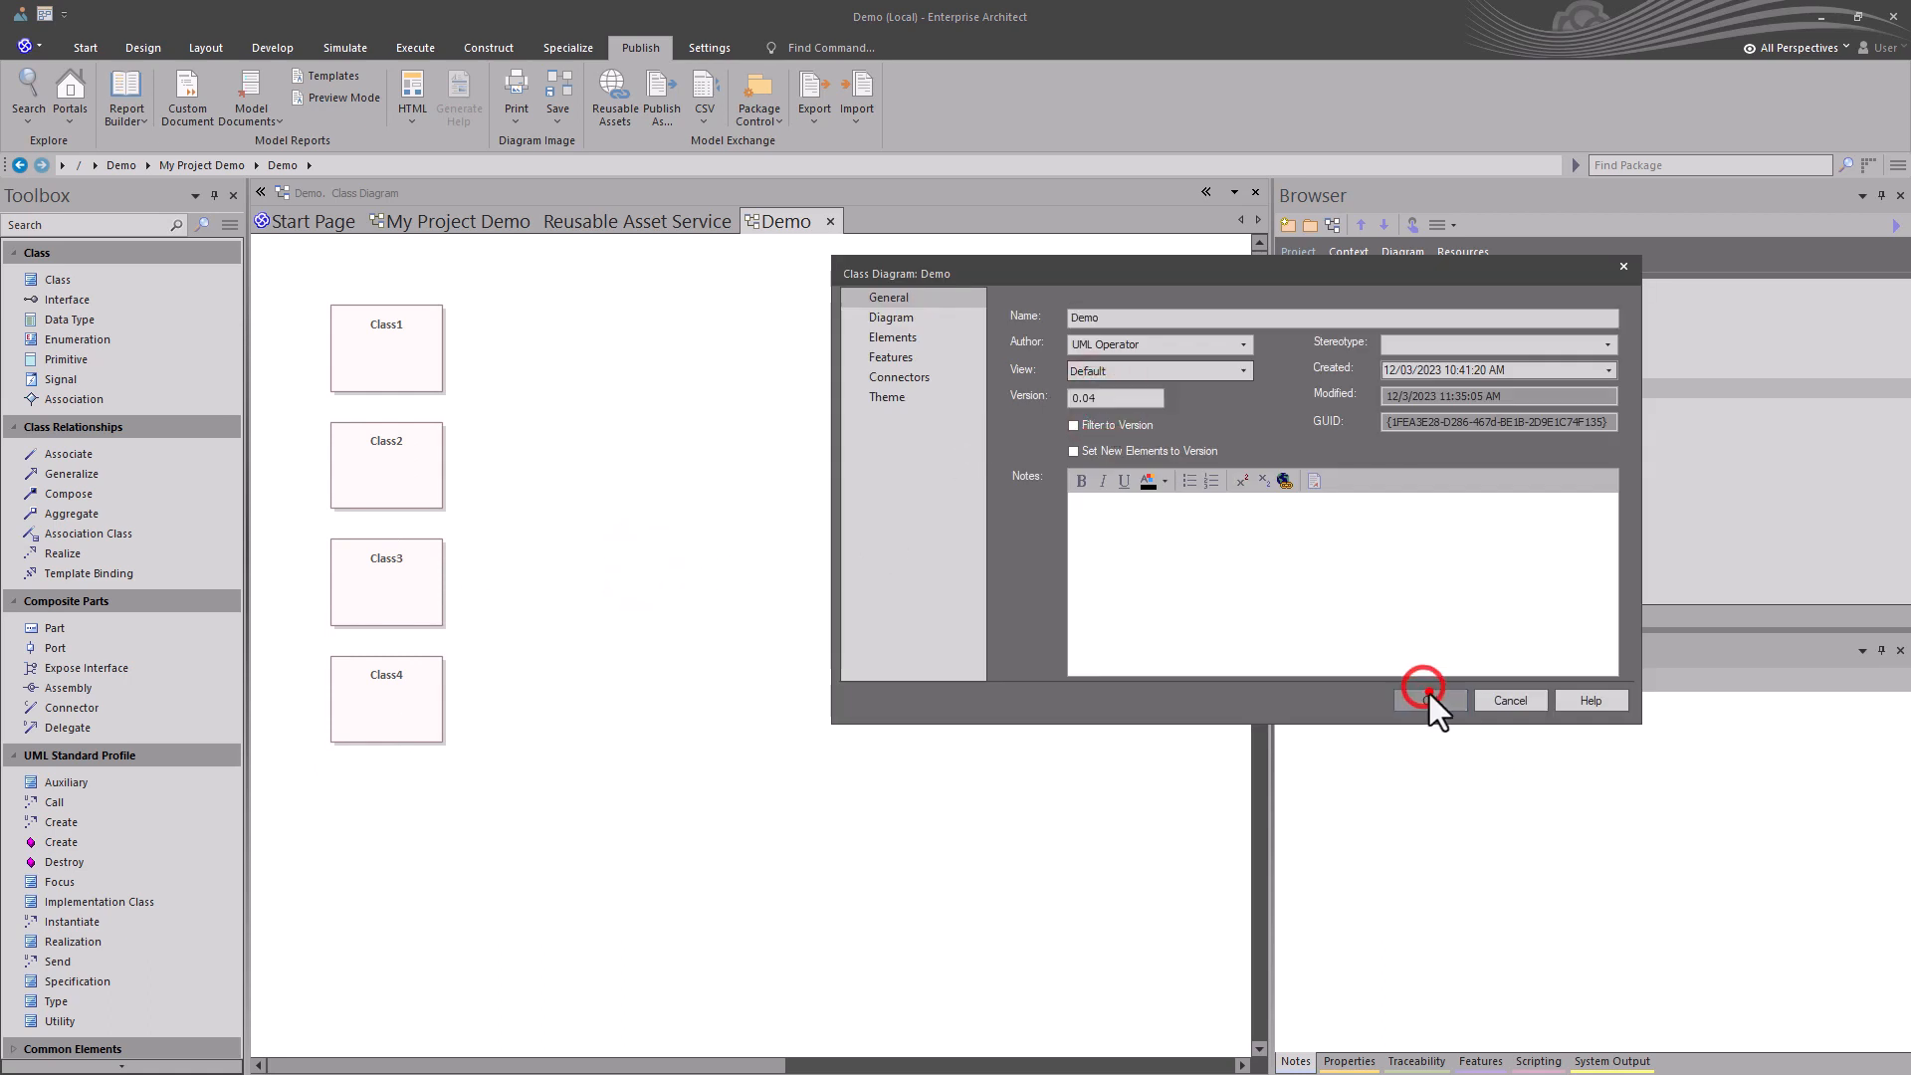
# Return to the Reusable Asset Service, then review the Demo package's locally stored baselines and close the list.
pyautogui.click(618, 227)
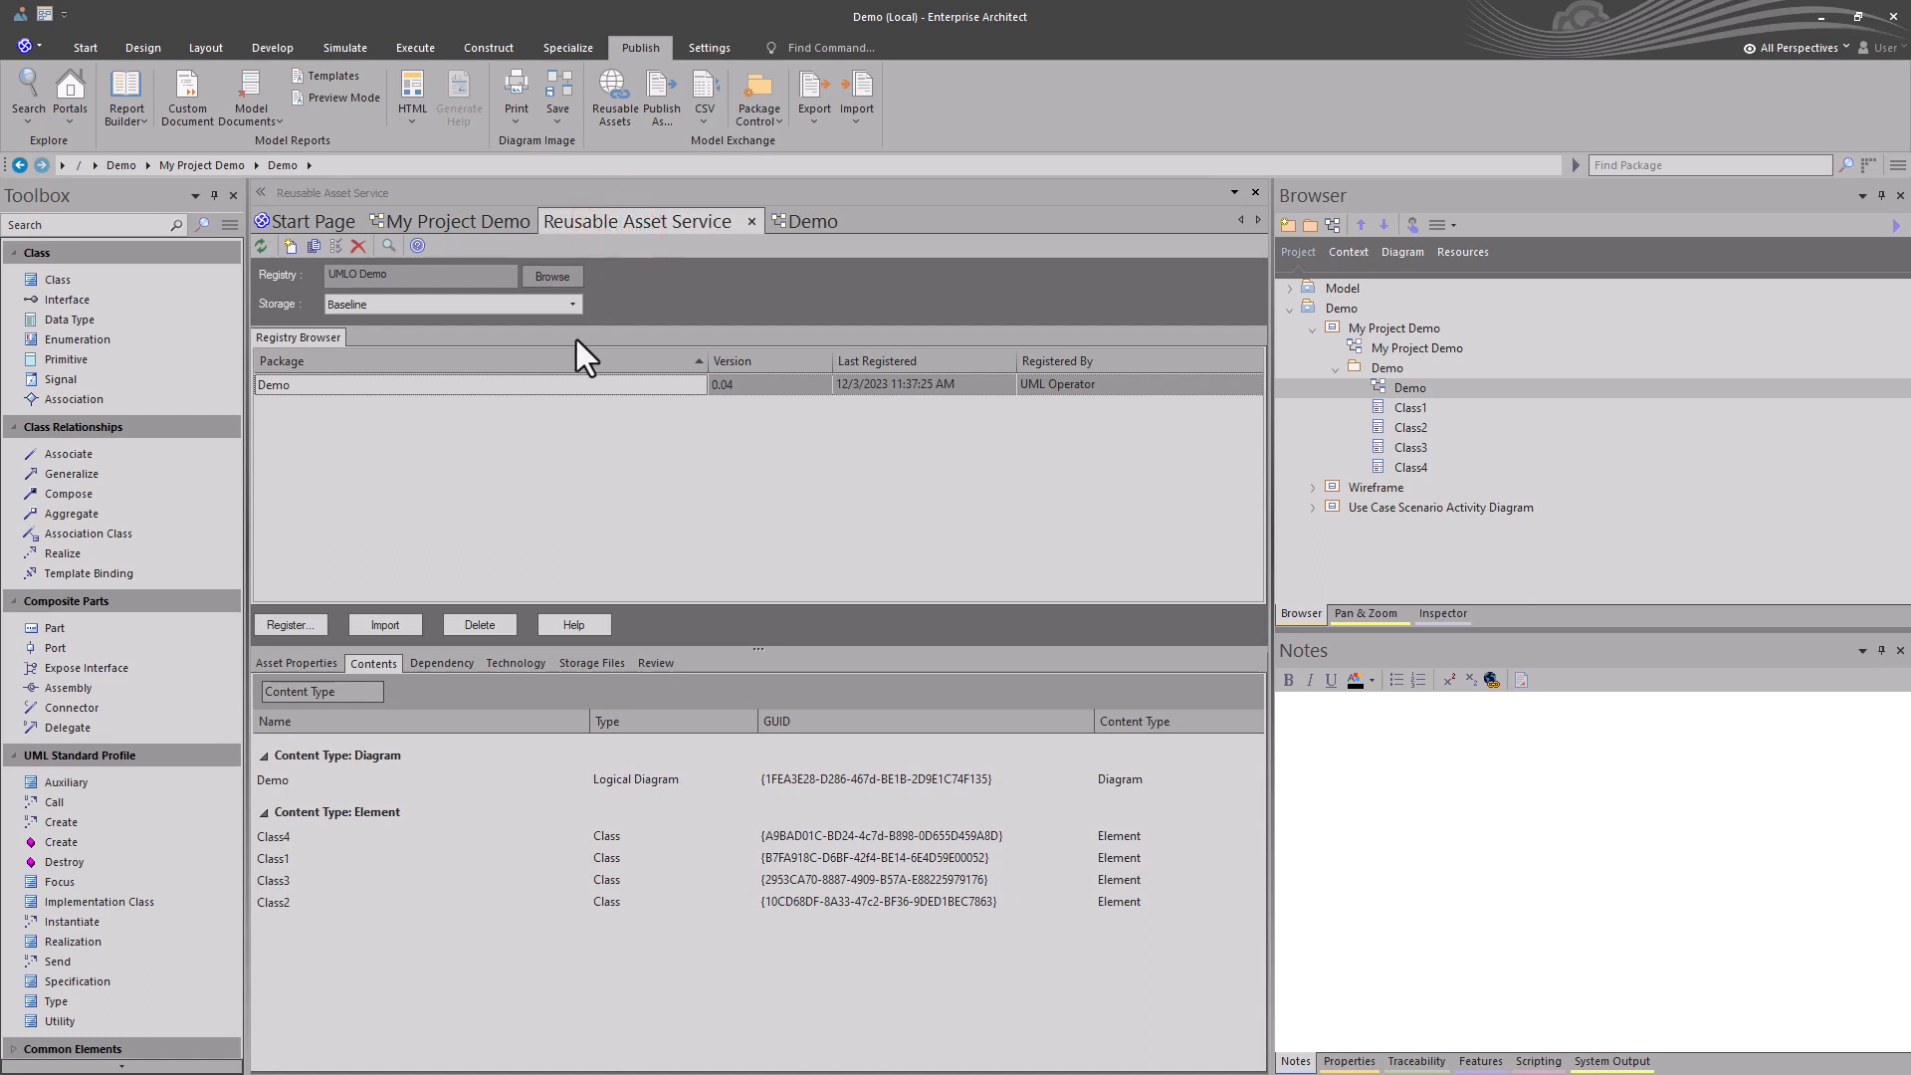
pyautogui.click(1387, 367)
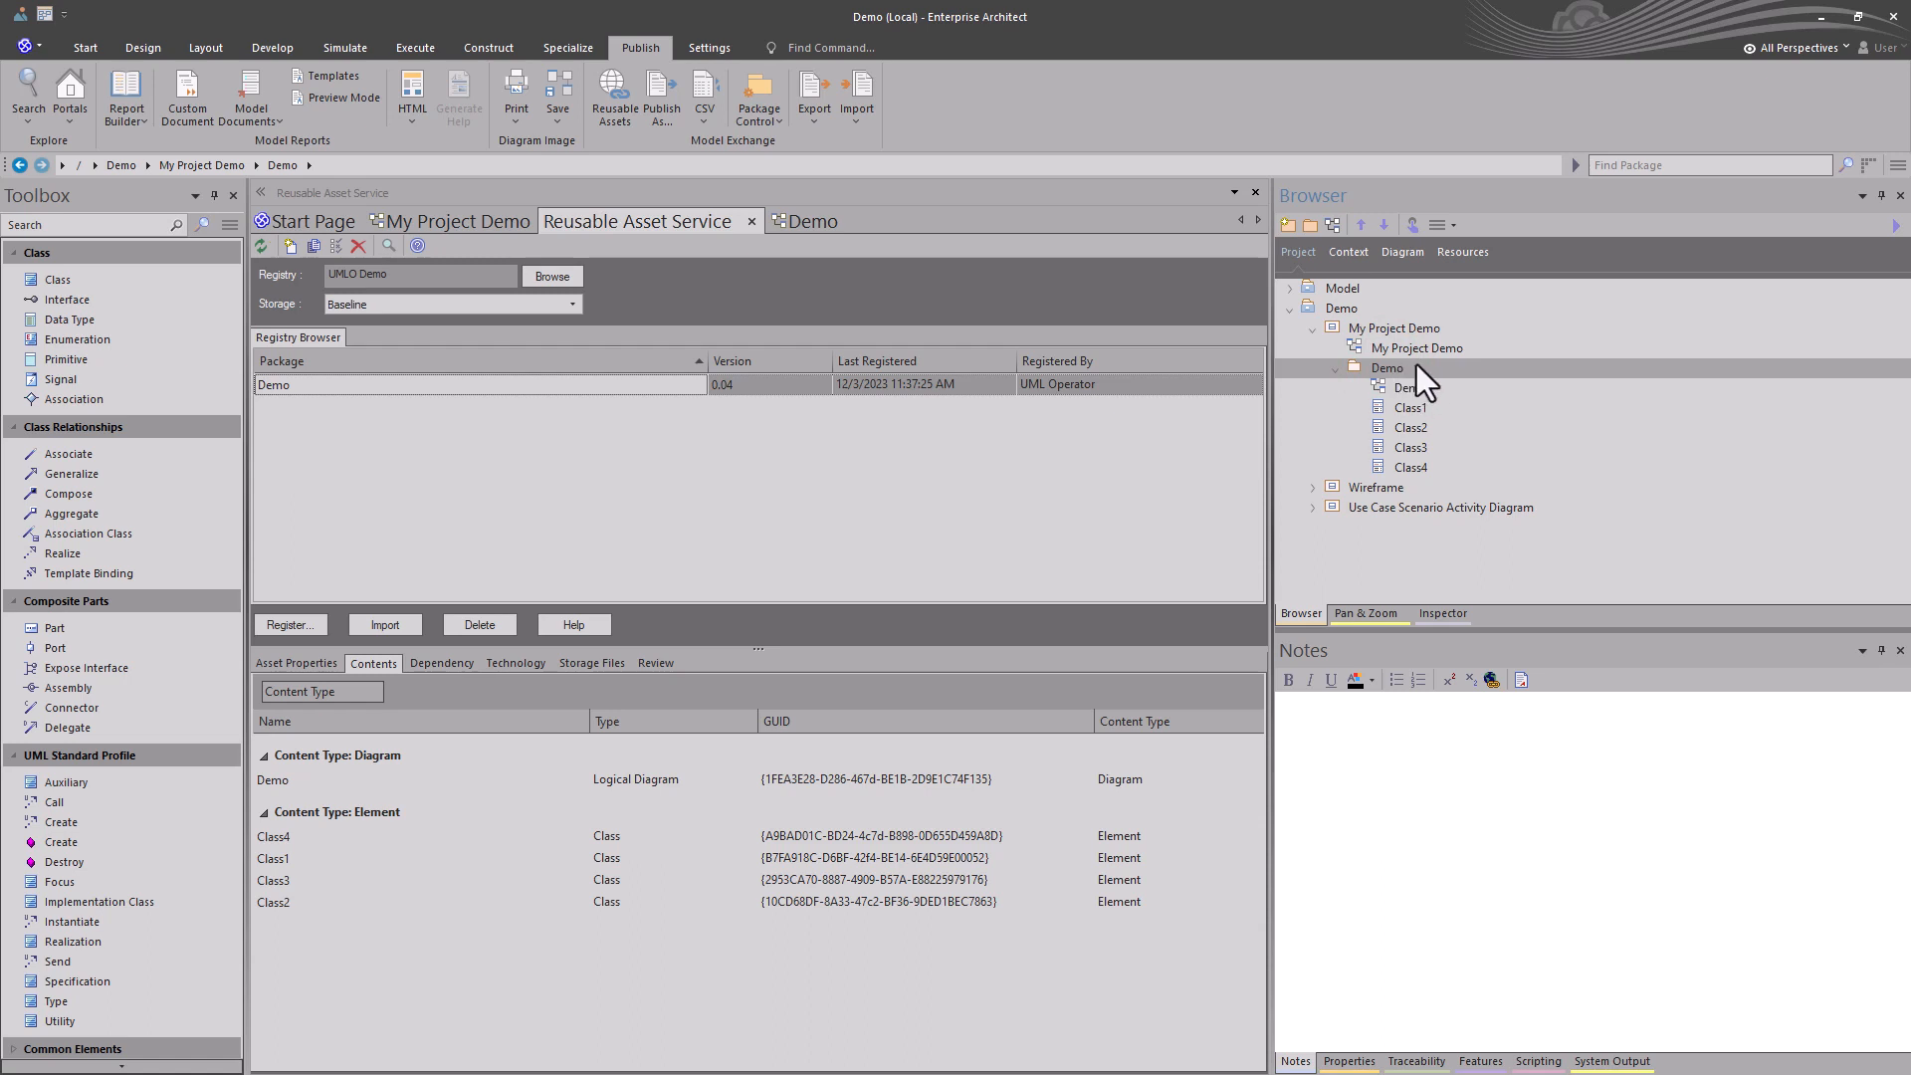
pyautogui.hotkey('ctrl', 'alt', 'b')
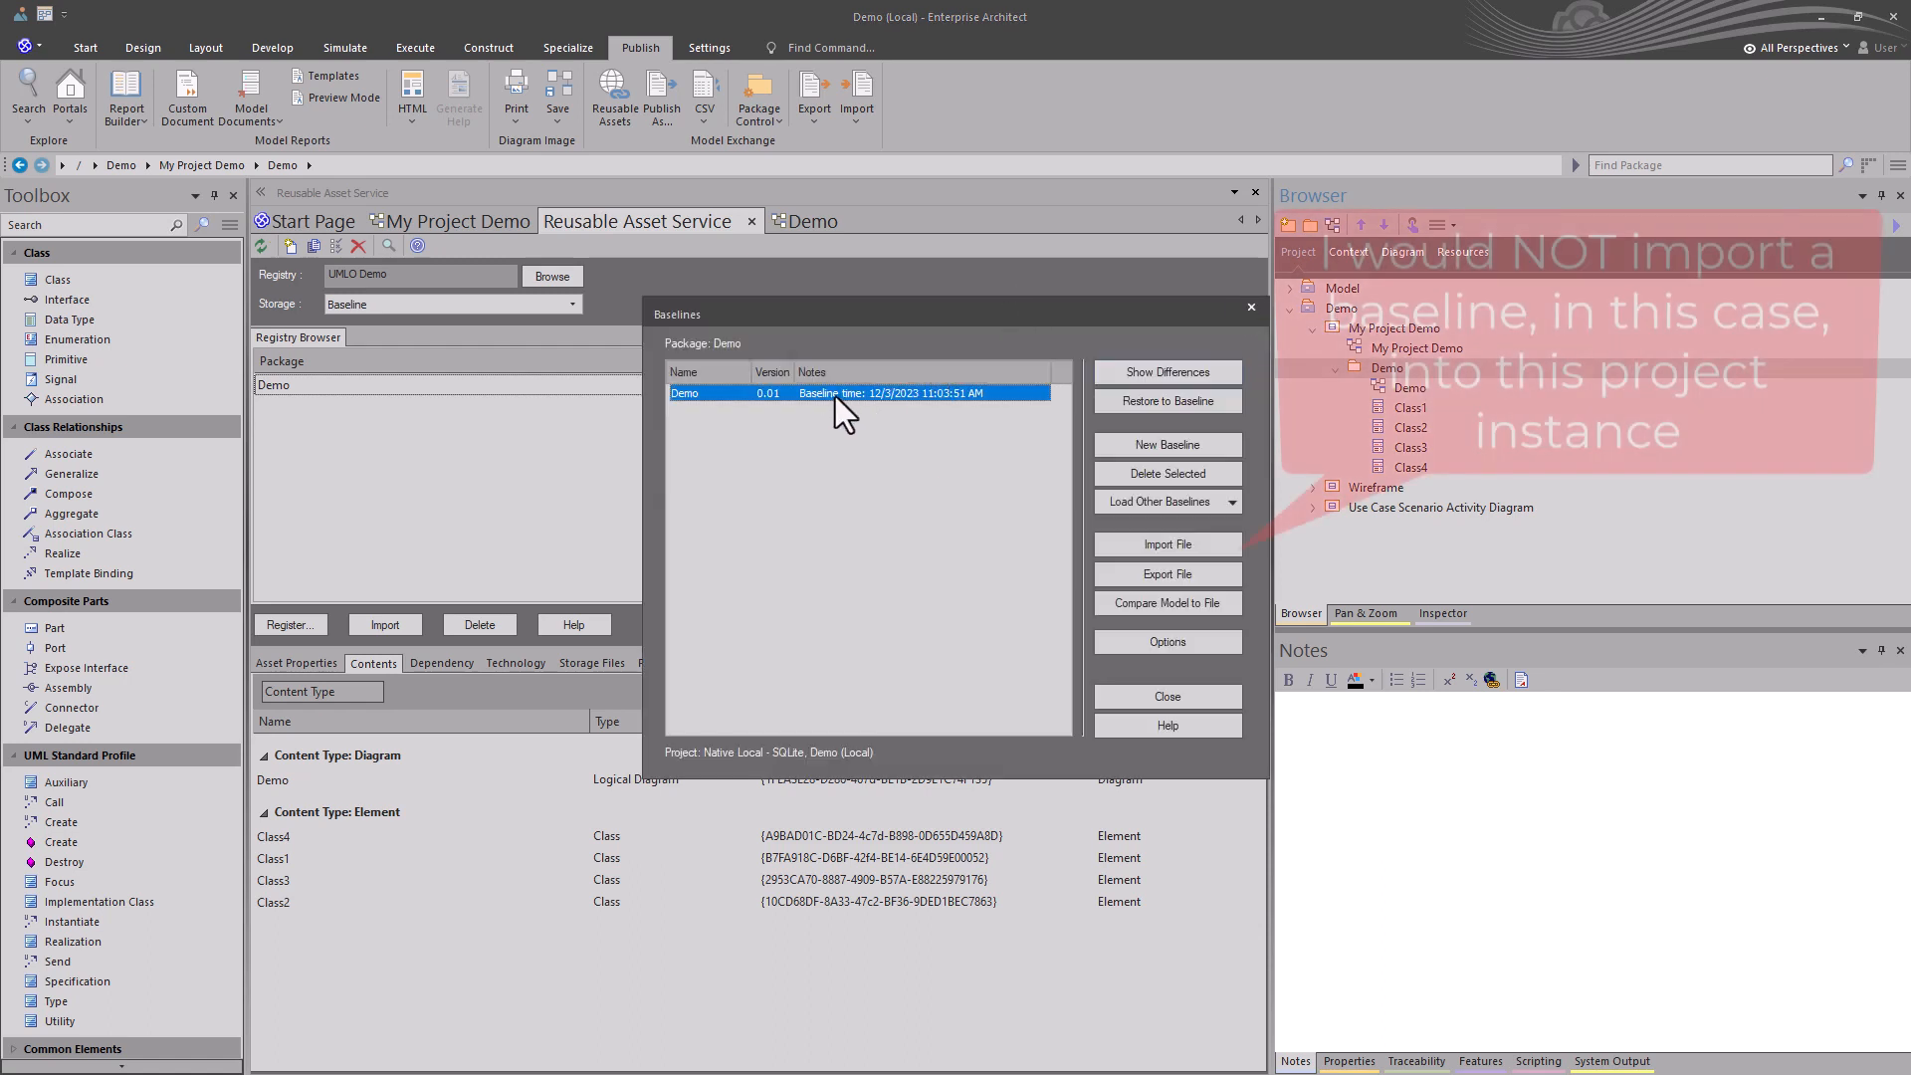
pyautogui.click(1171, 695)
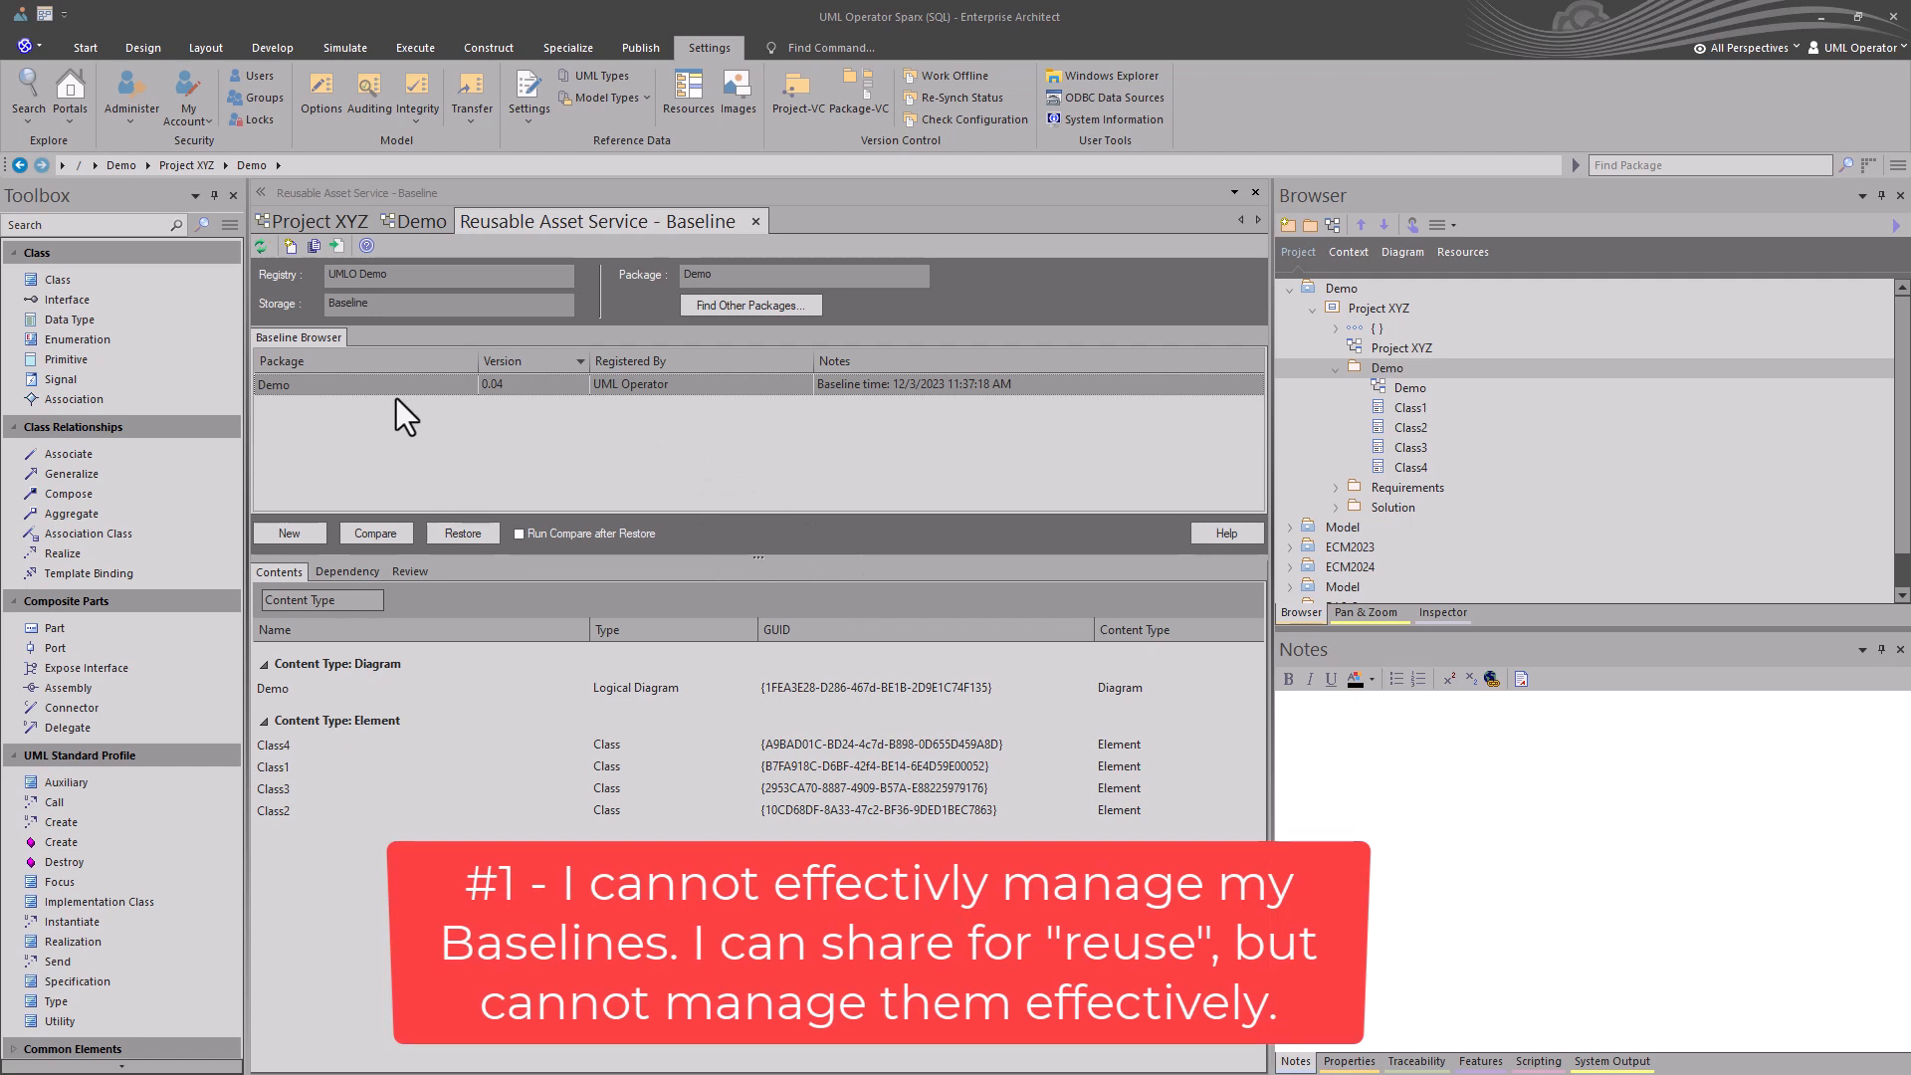
# In the UML Operator Sparx (SQL) model, try to create another registry baseline of the Demo package as version 0.04.
pyautogui.click(419, 385)
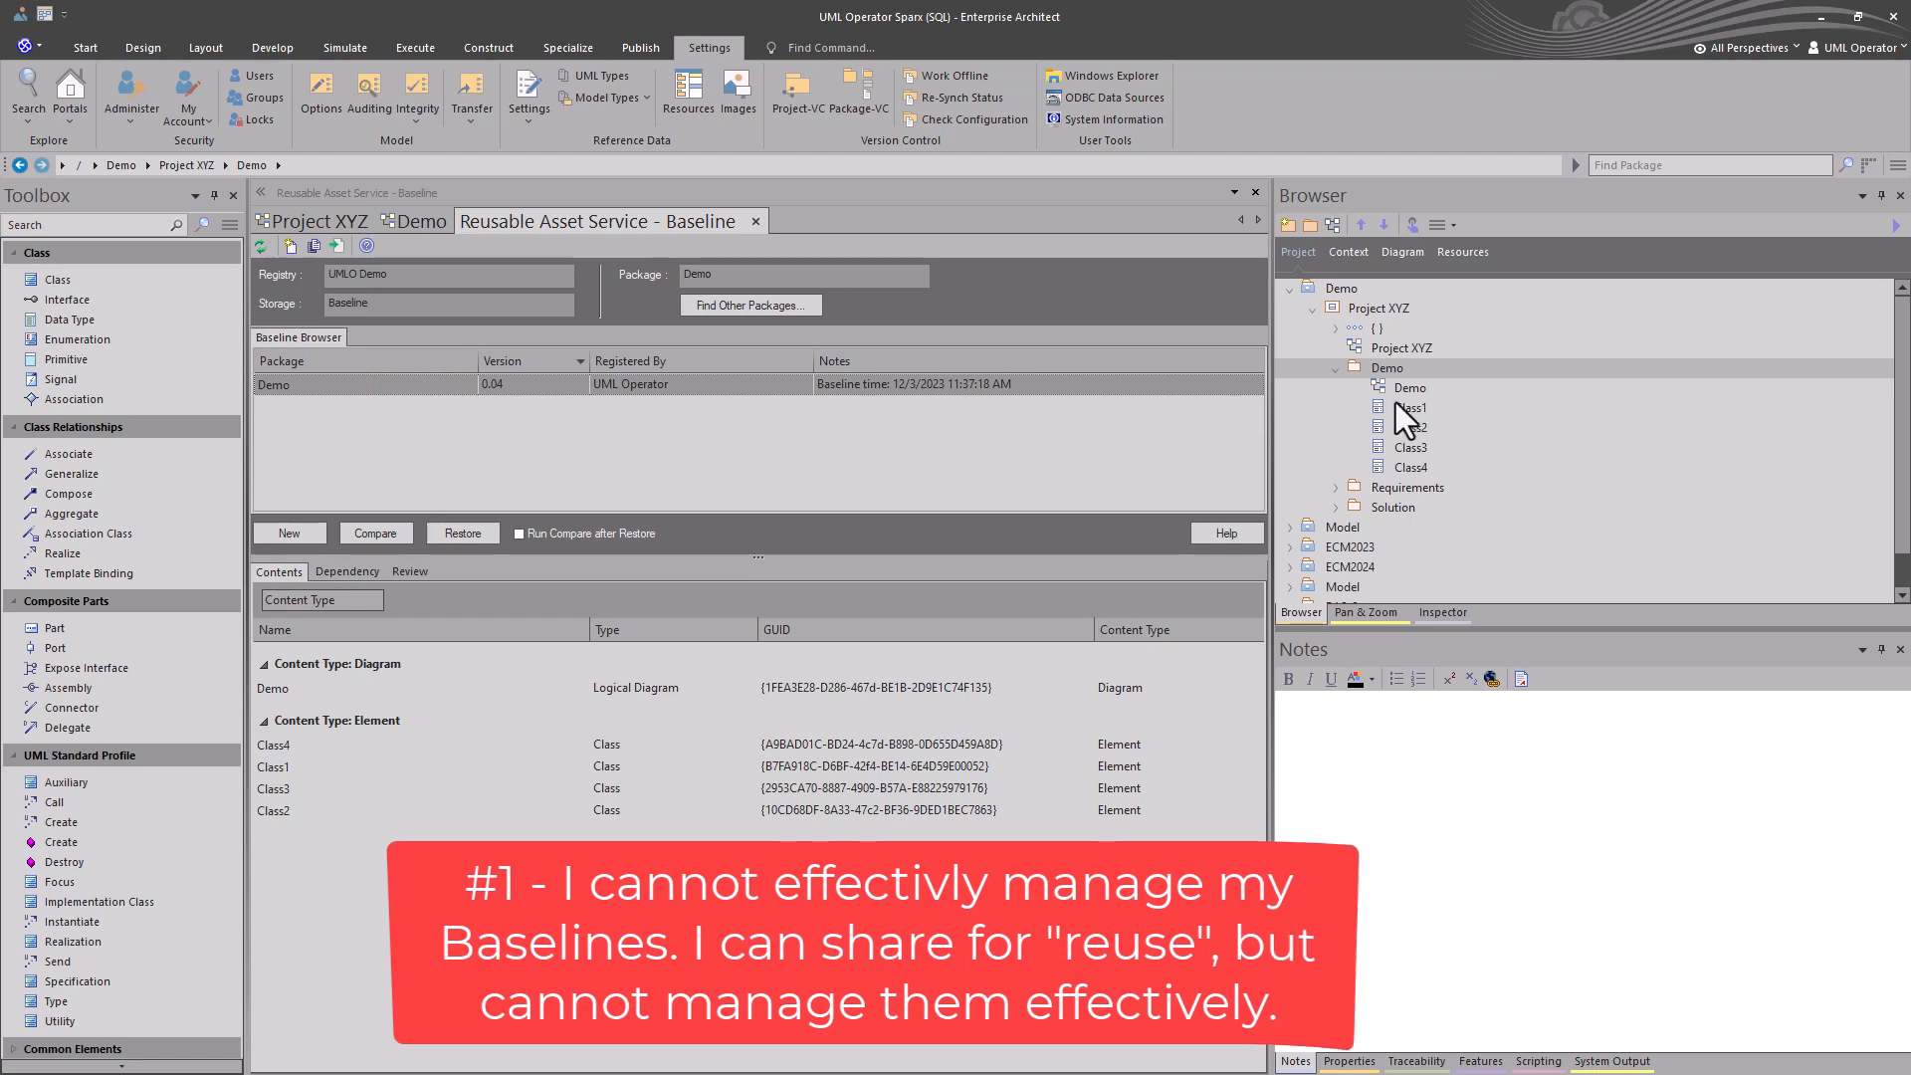
pyautogui.click(1388, 371)
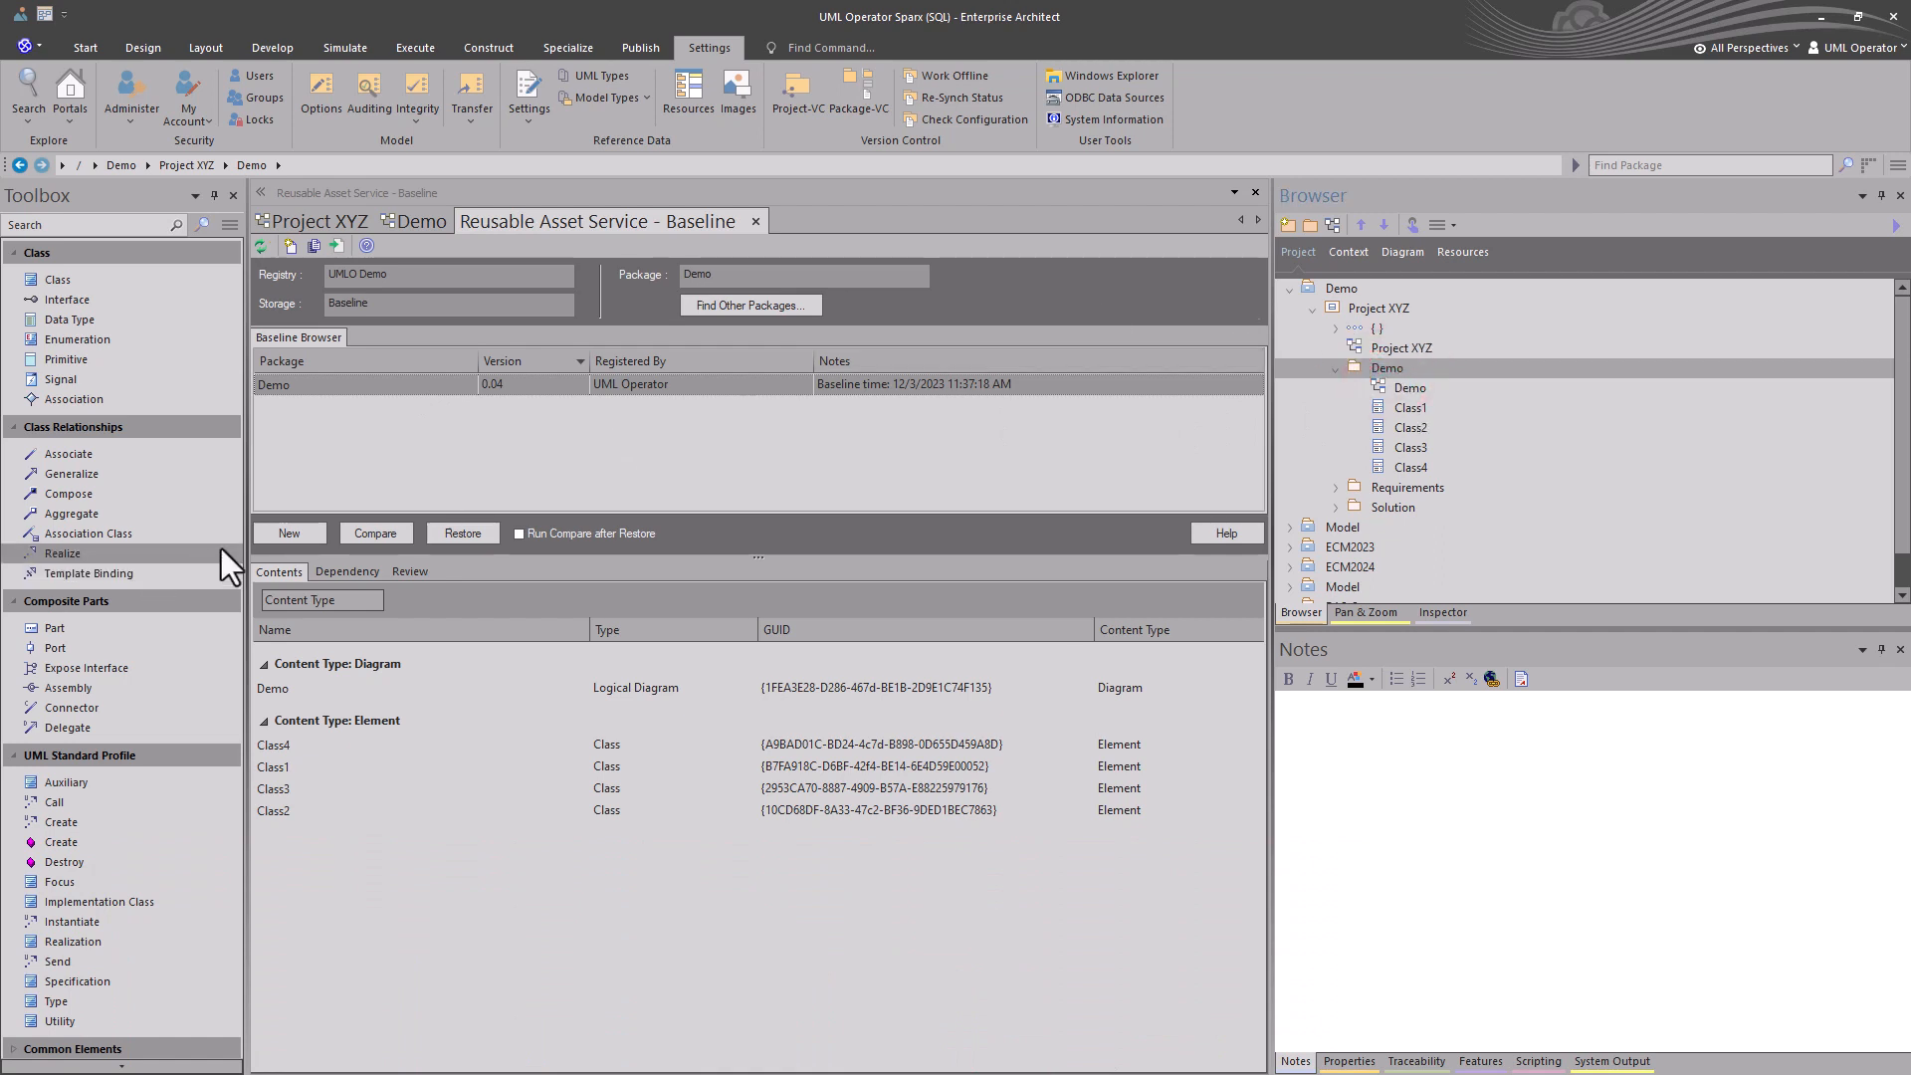
pyautogui.click(300, 535)
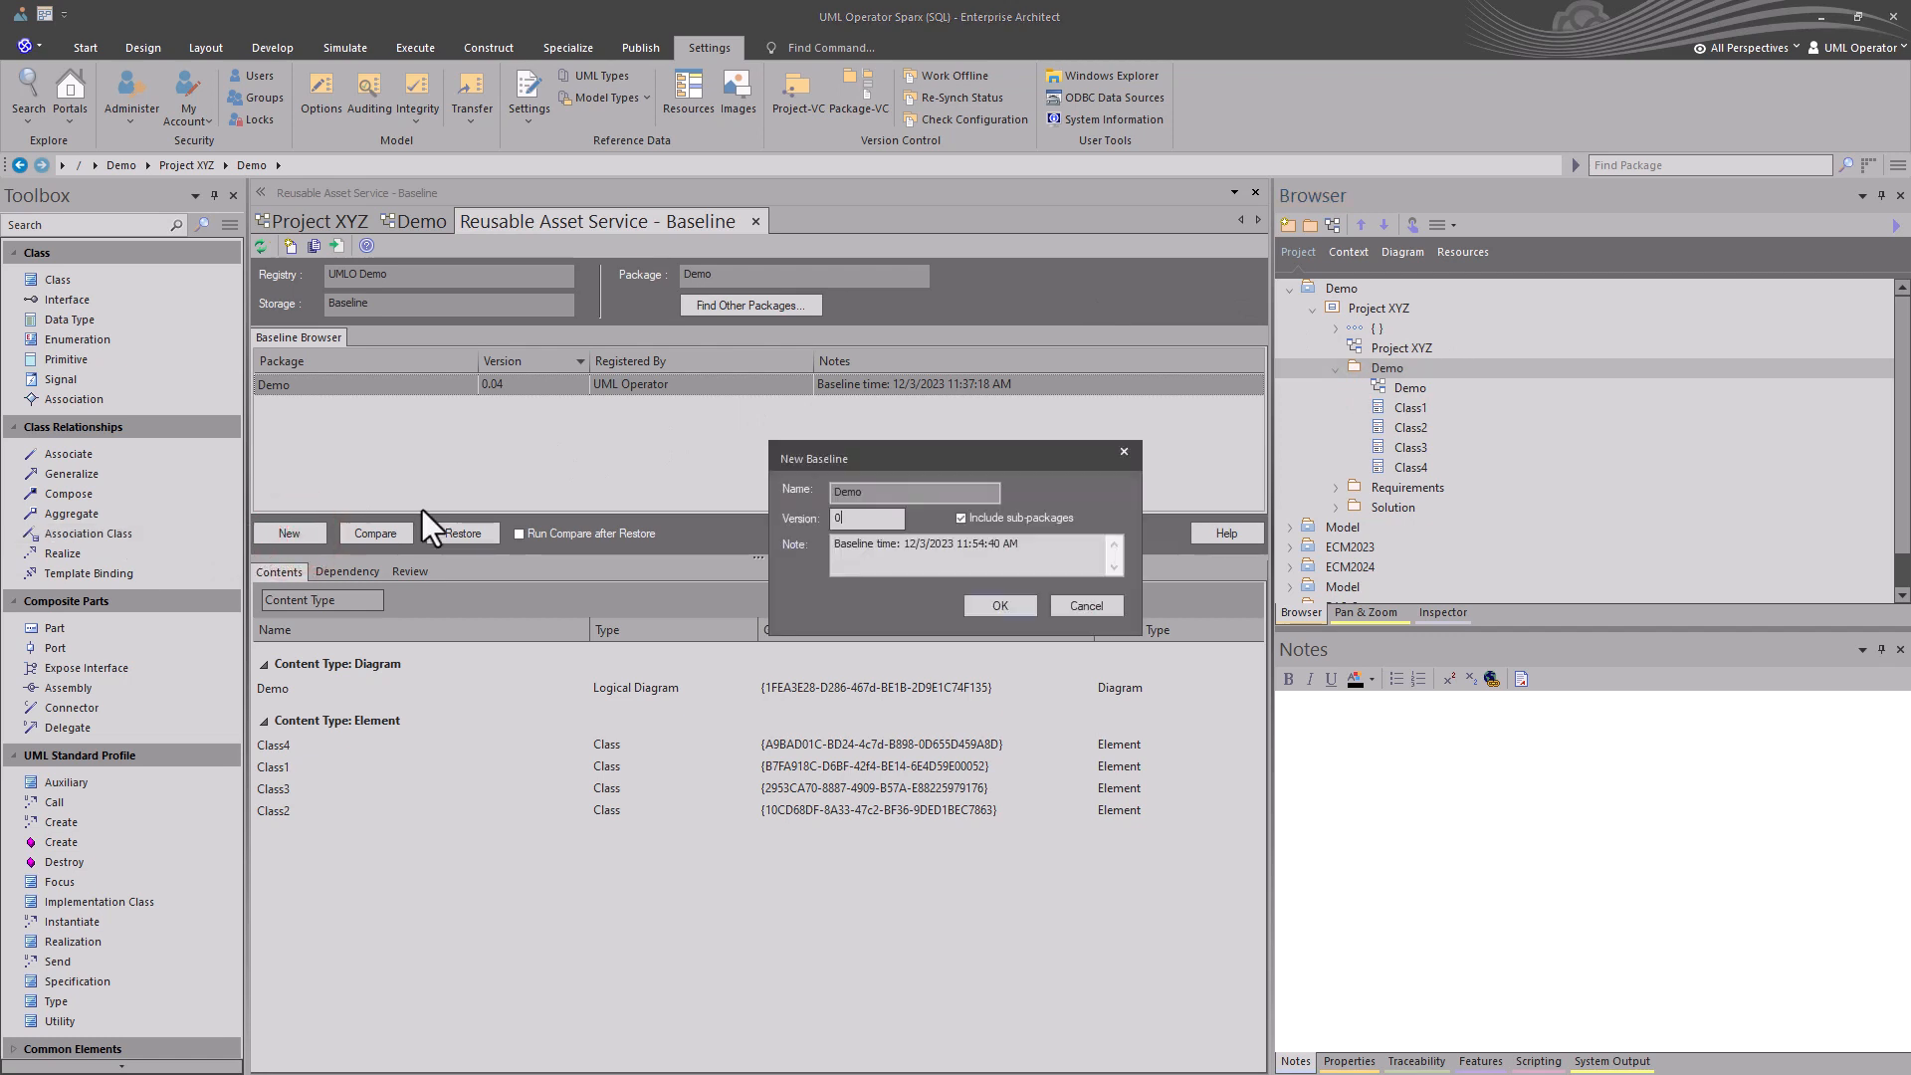
pyautogui.write('0.04')
pyautogui.click(999, 605)
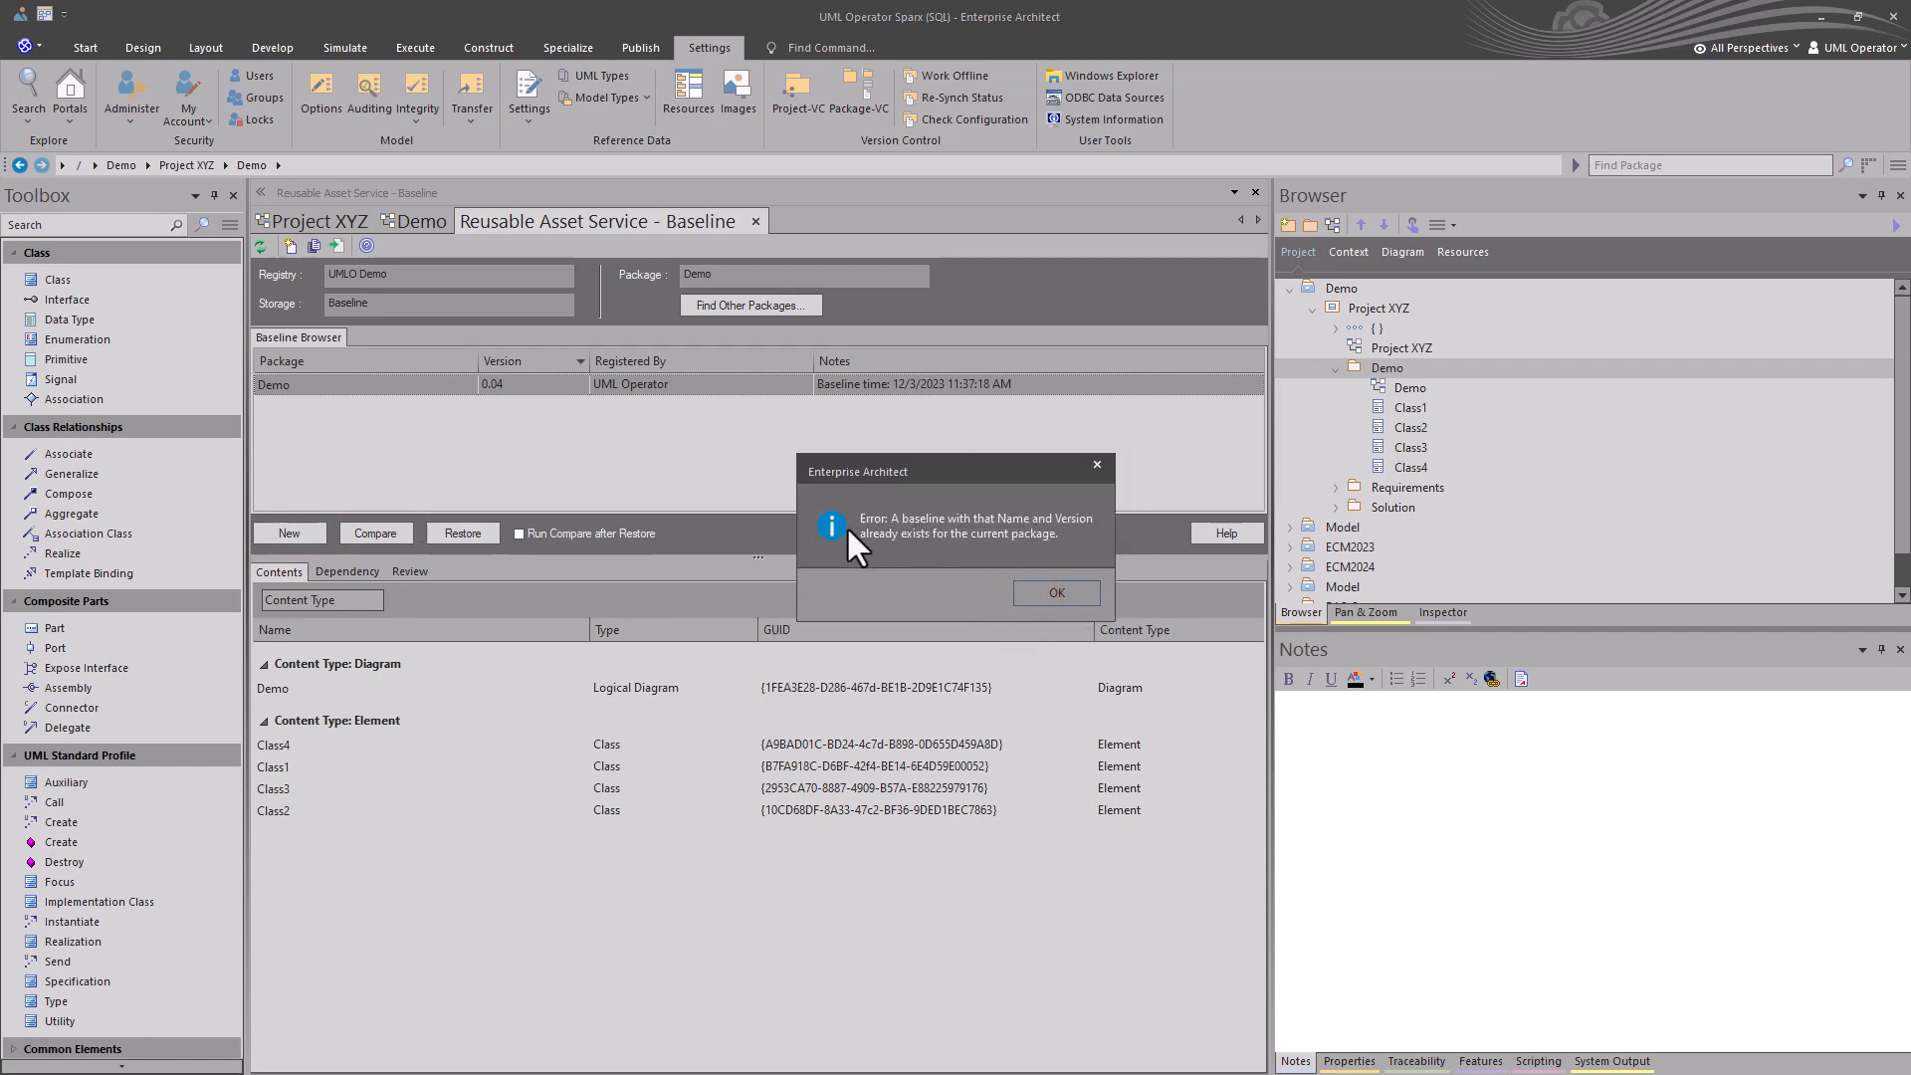
pyautogui.click(1055, 592)
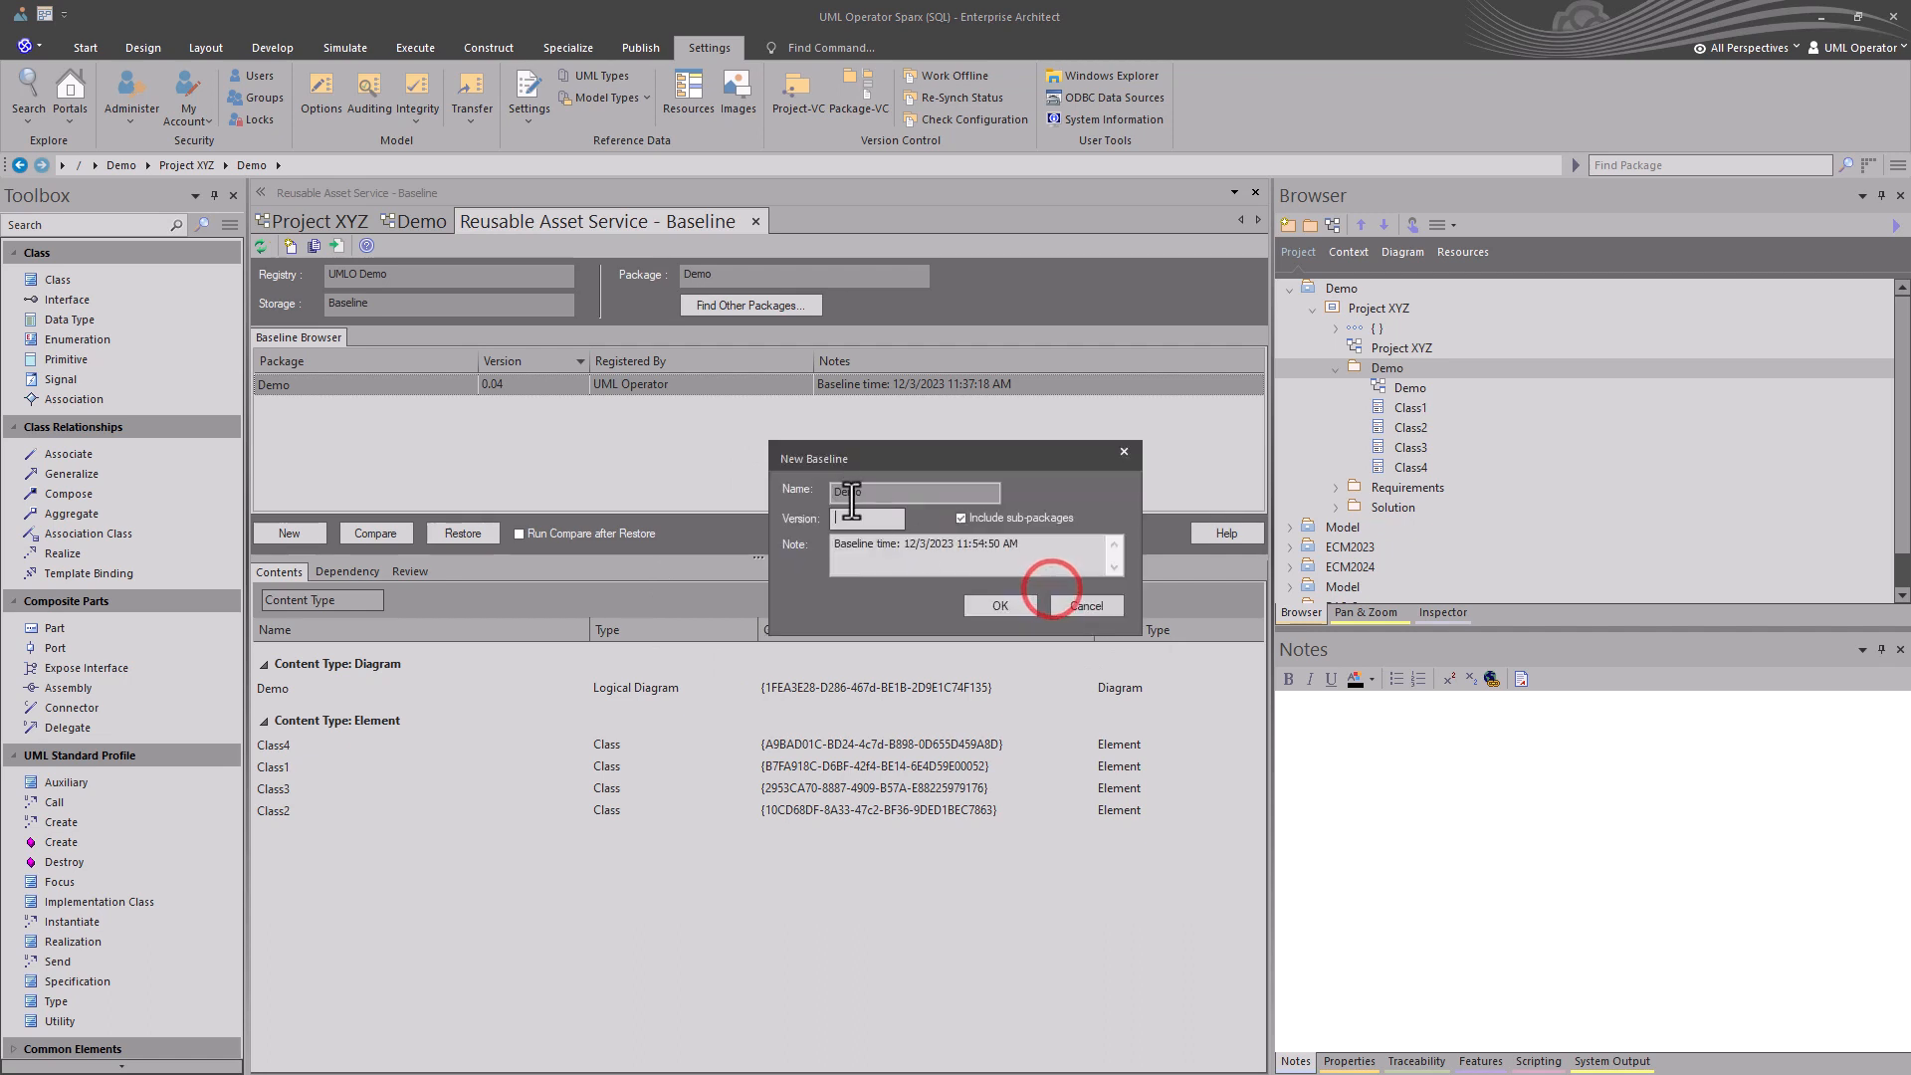
pyautogui.click(1088, 605)
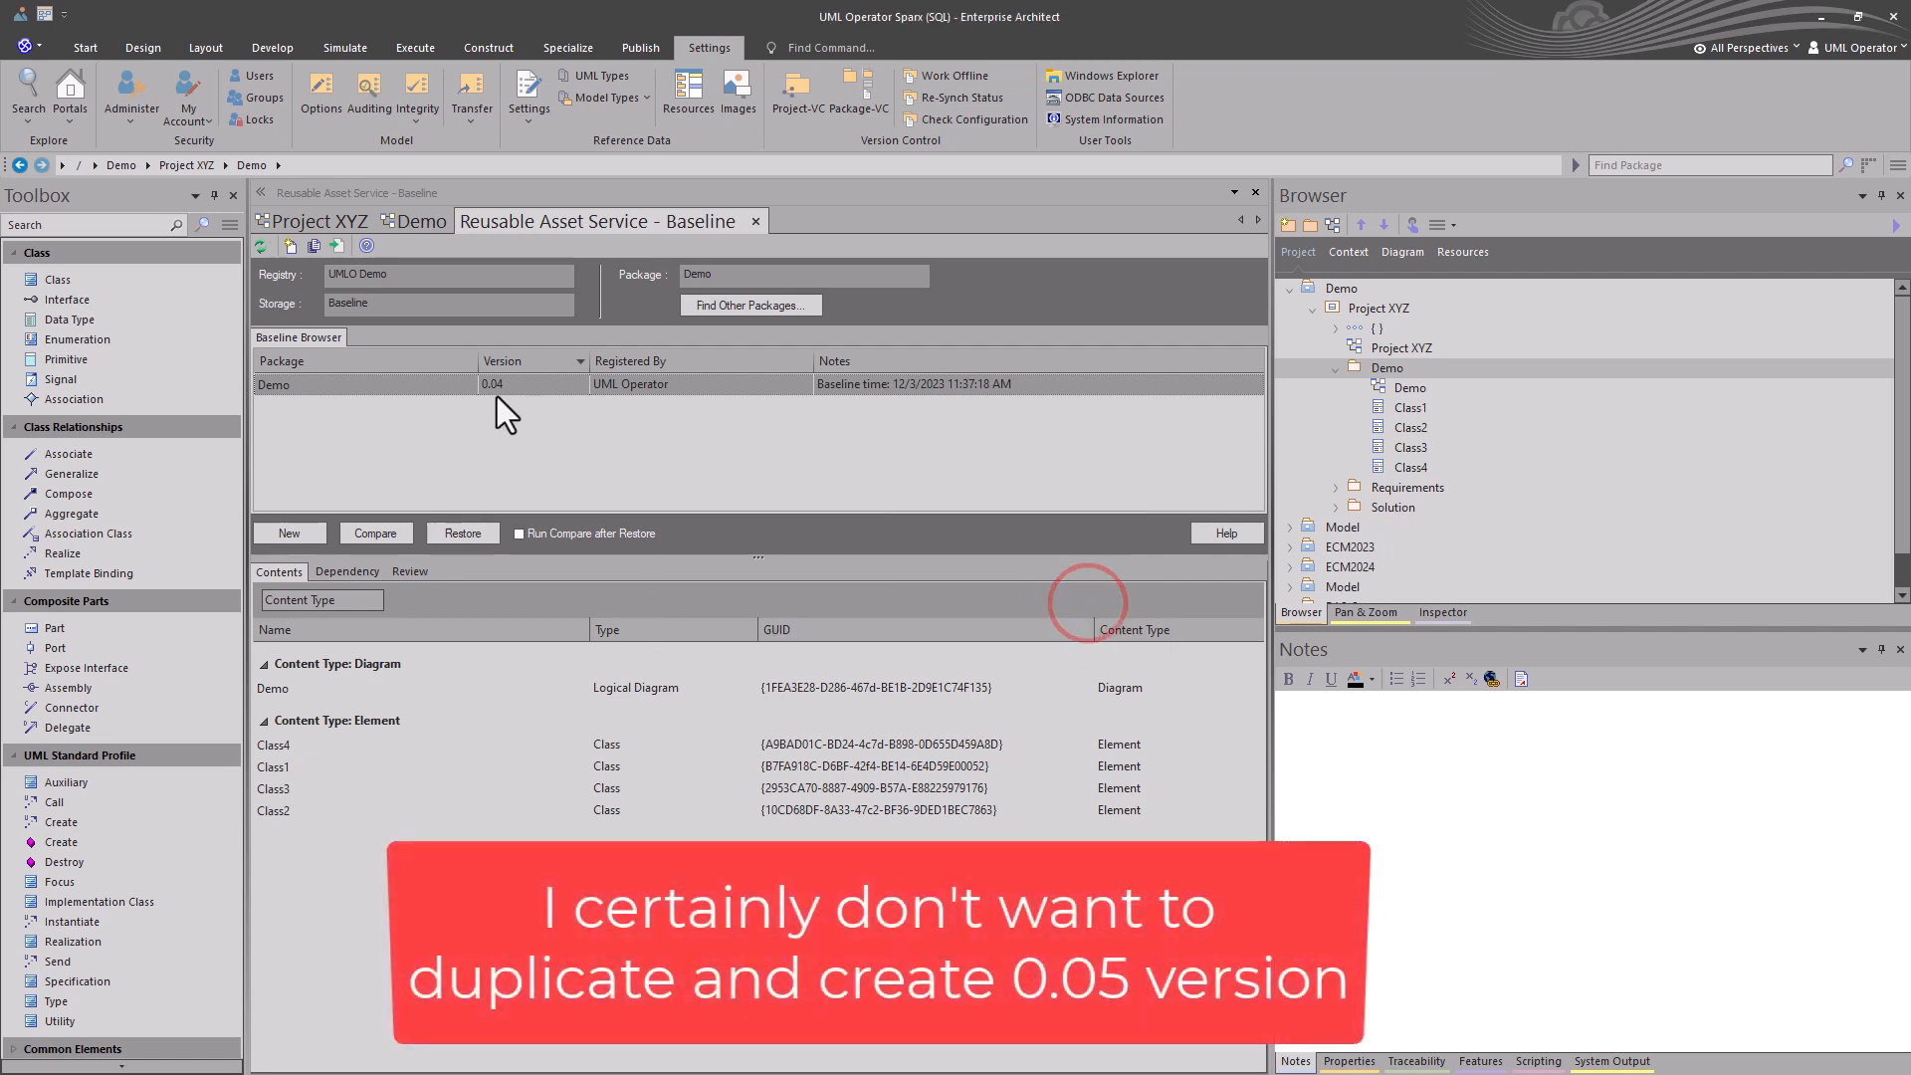
pyautogui.rightClick(403, 382)
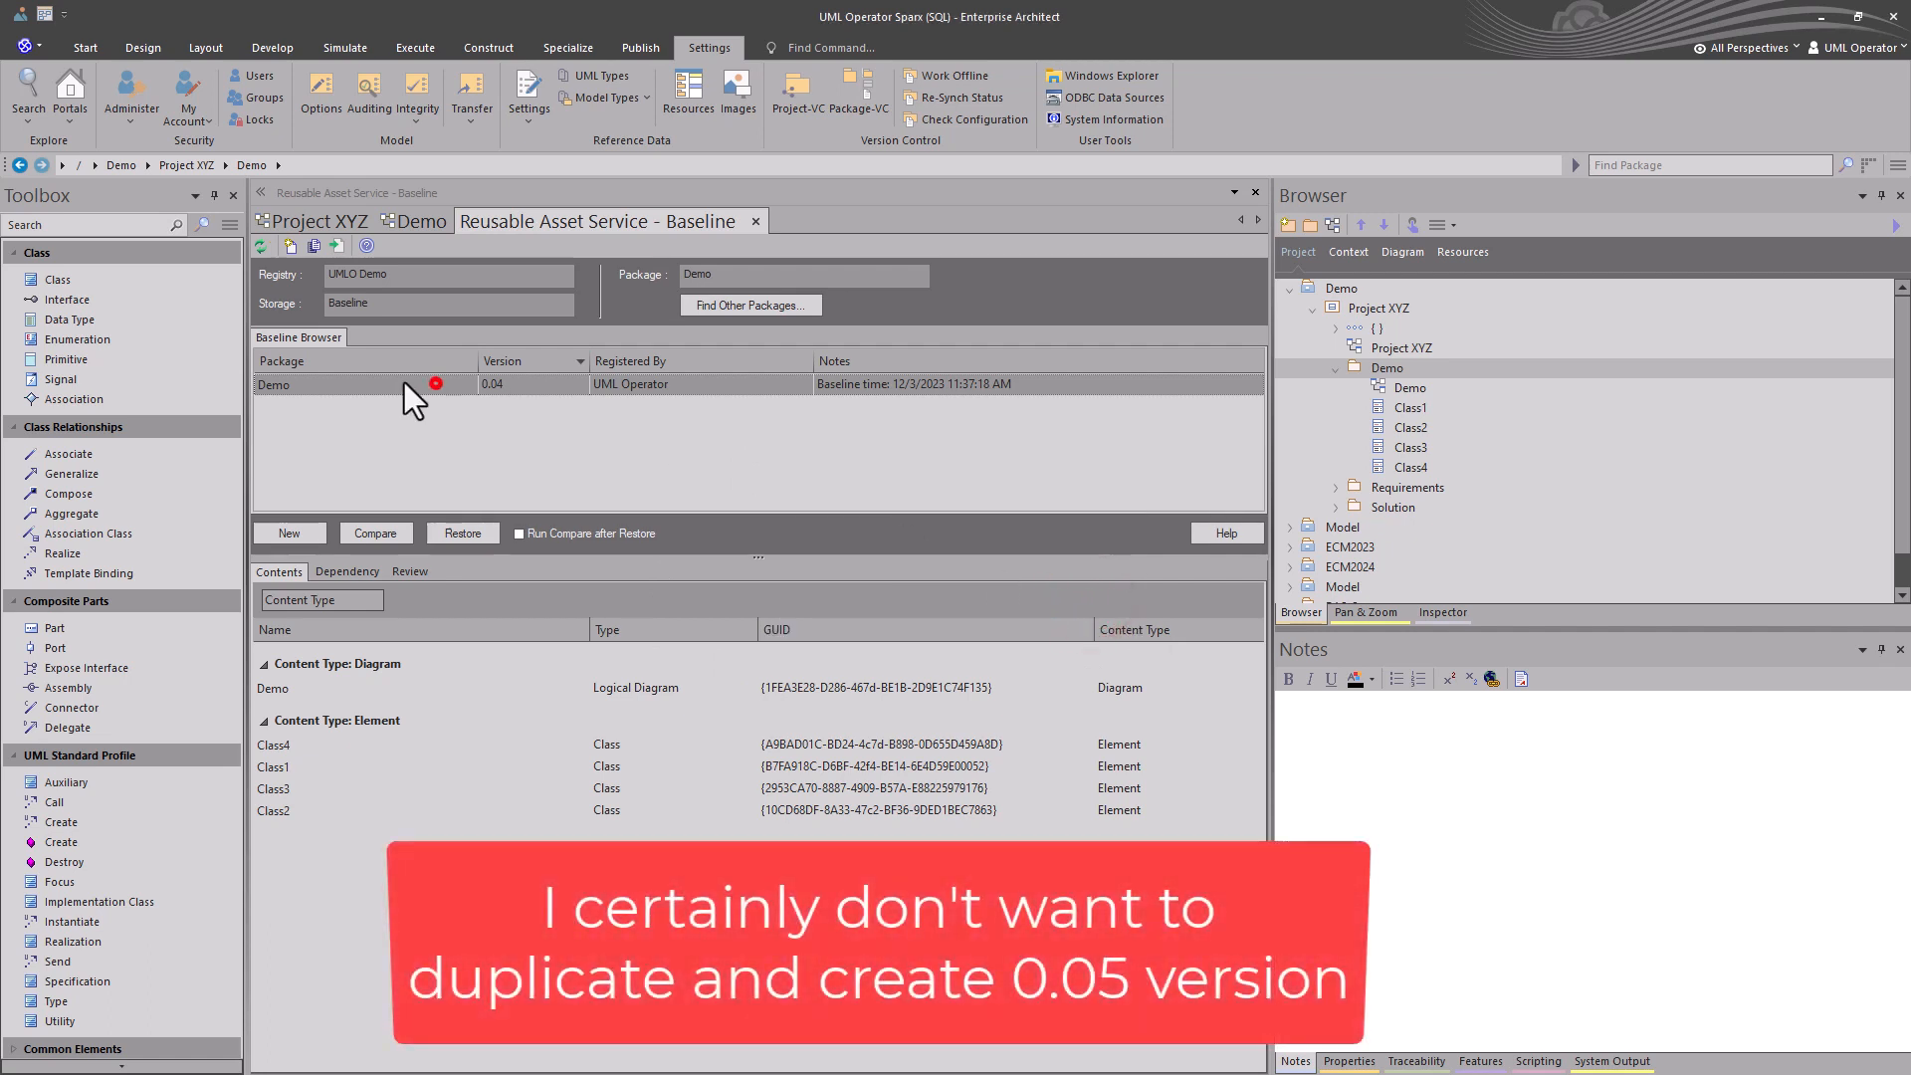
pyautogui.click(350, 384)
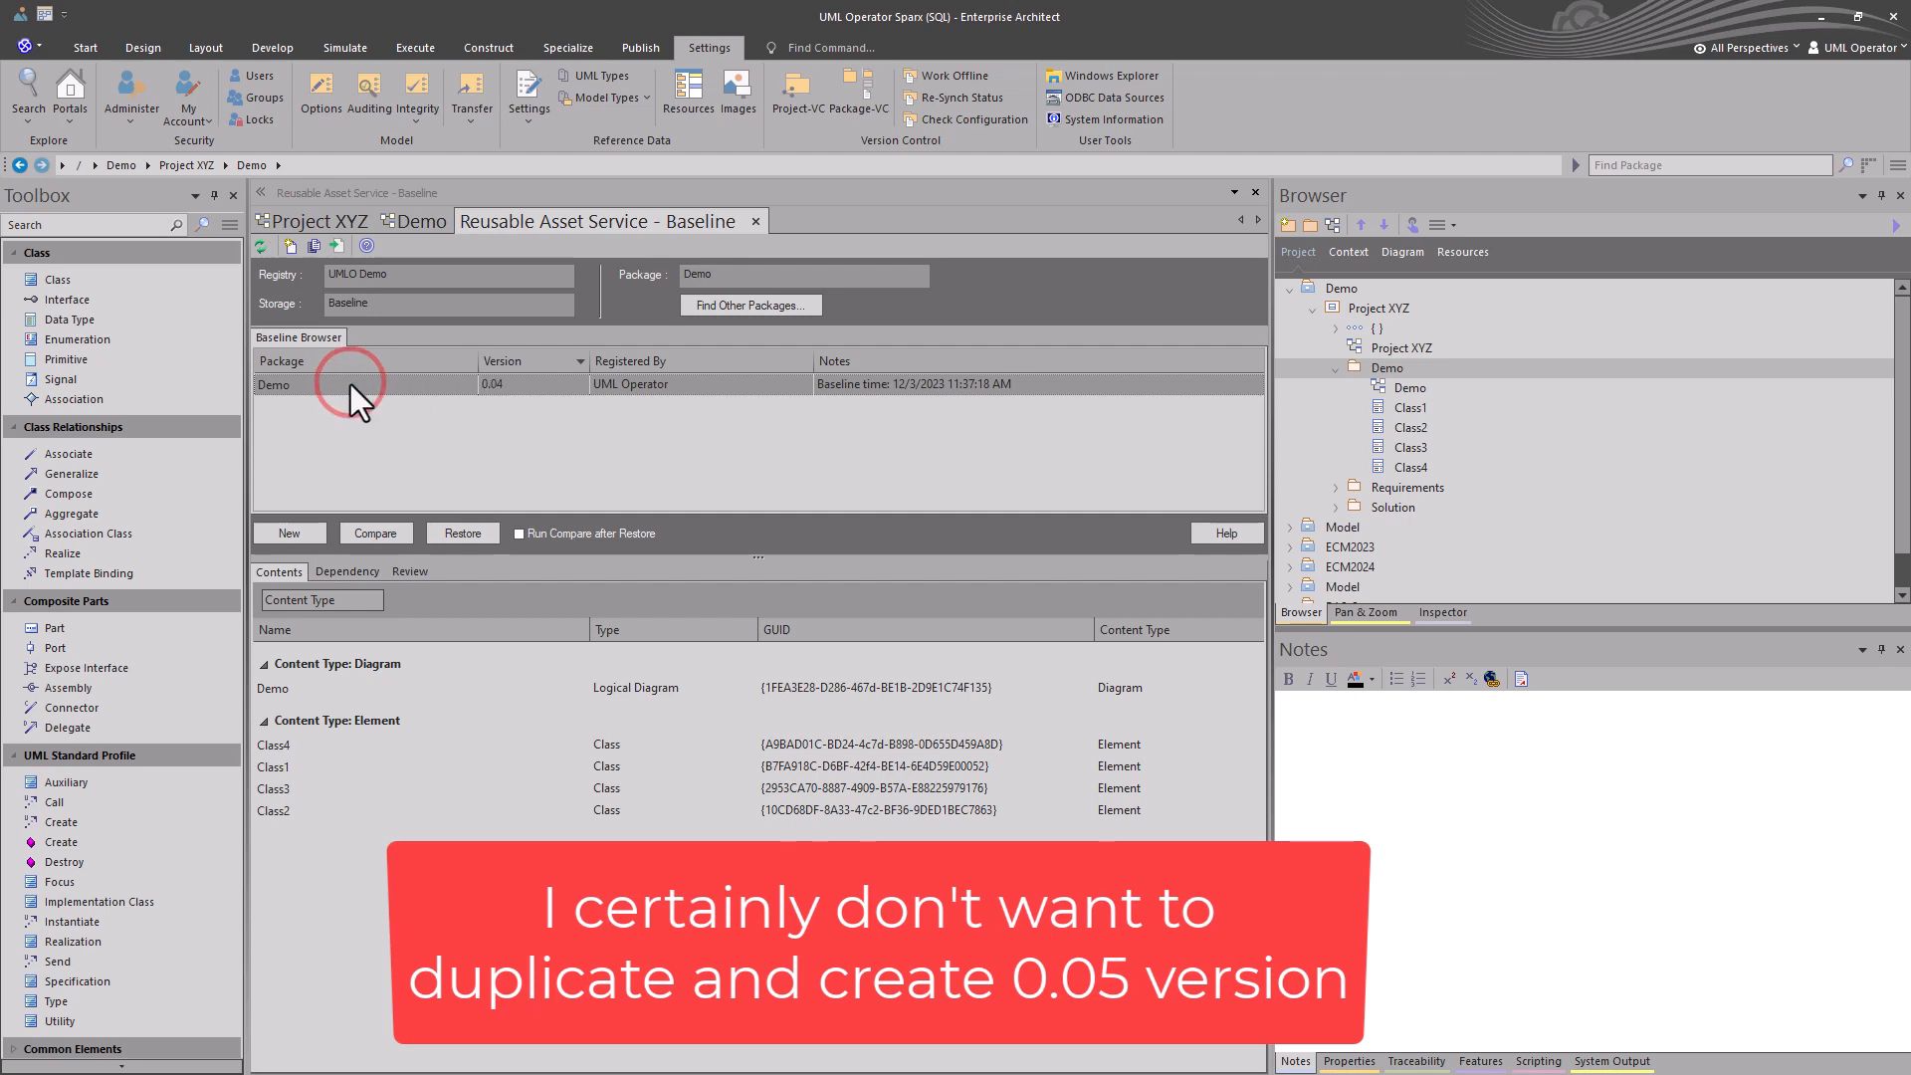
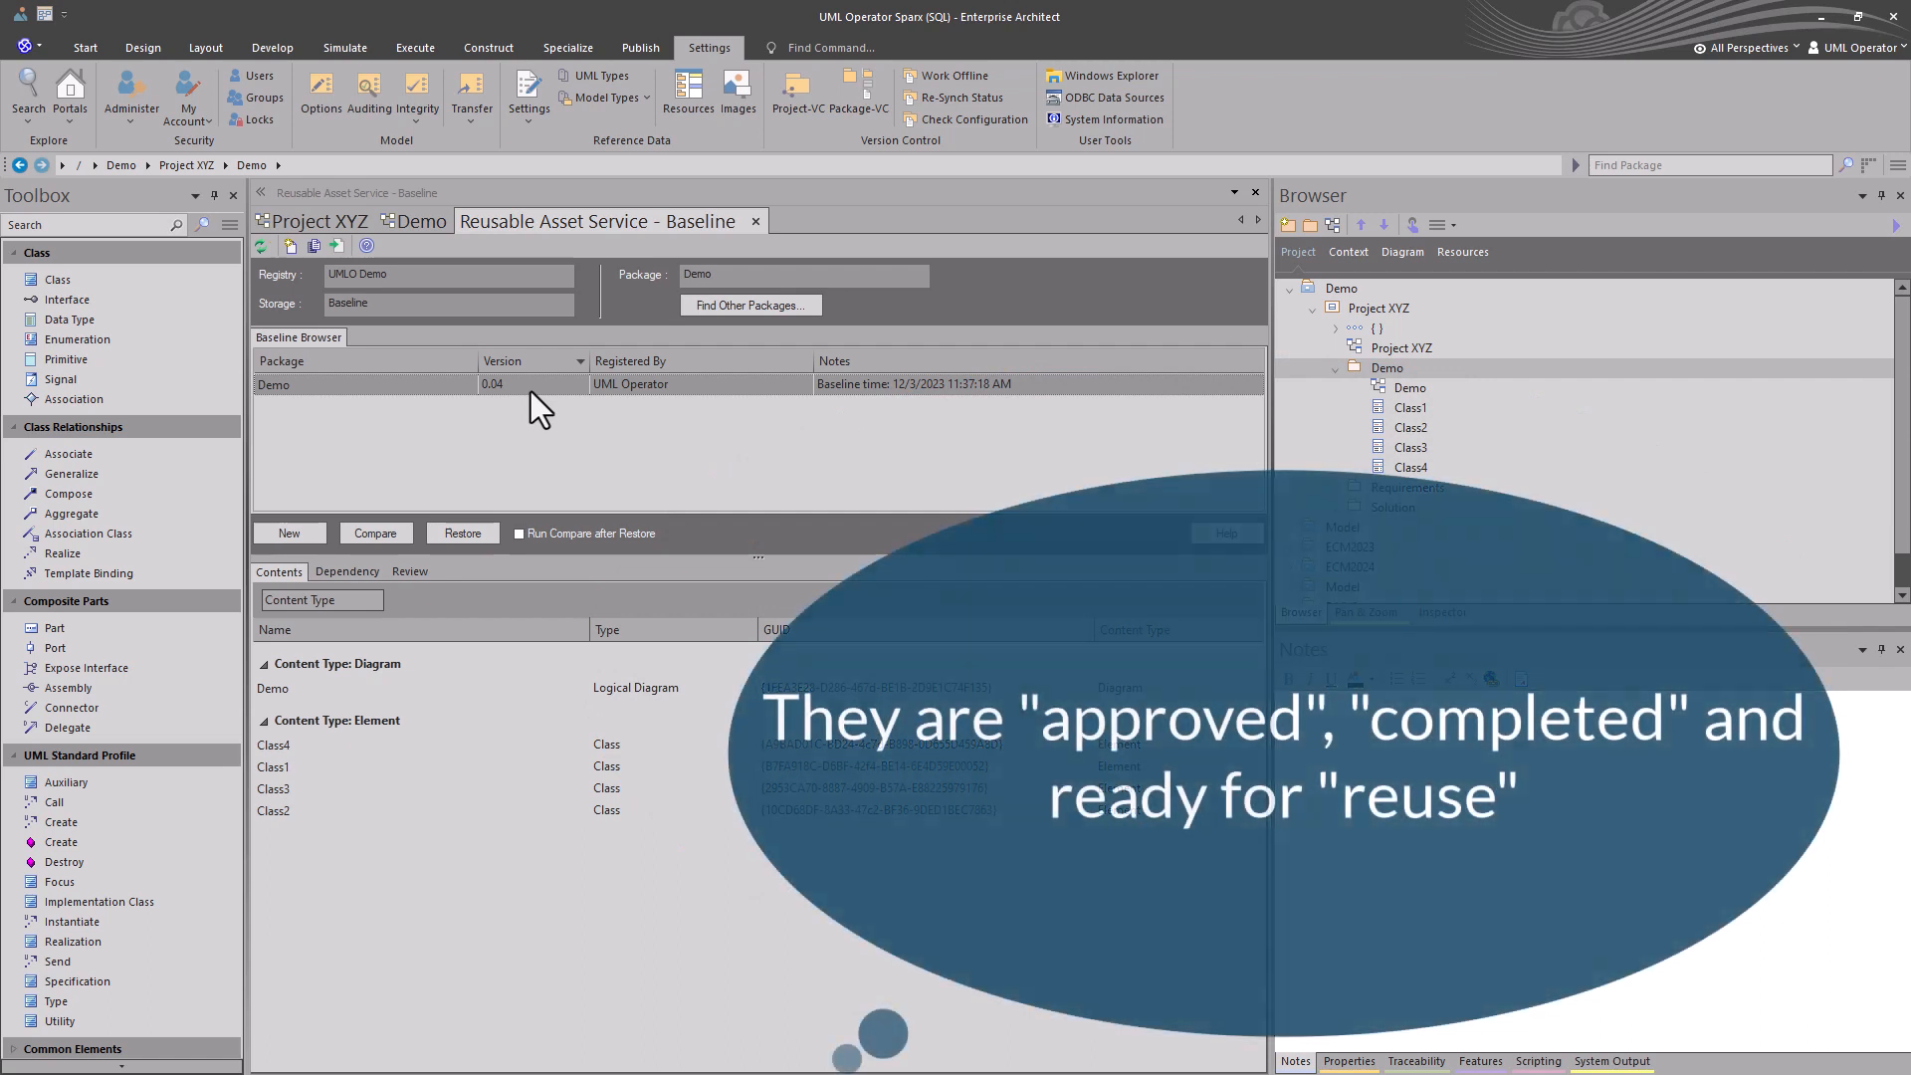
# Create a new registry baseline of the Demo package with version 1.0, including sub-packages.
pyautogui.click(1386, 368)
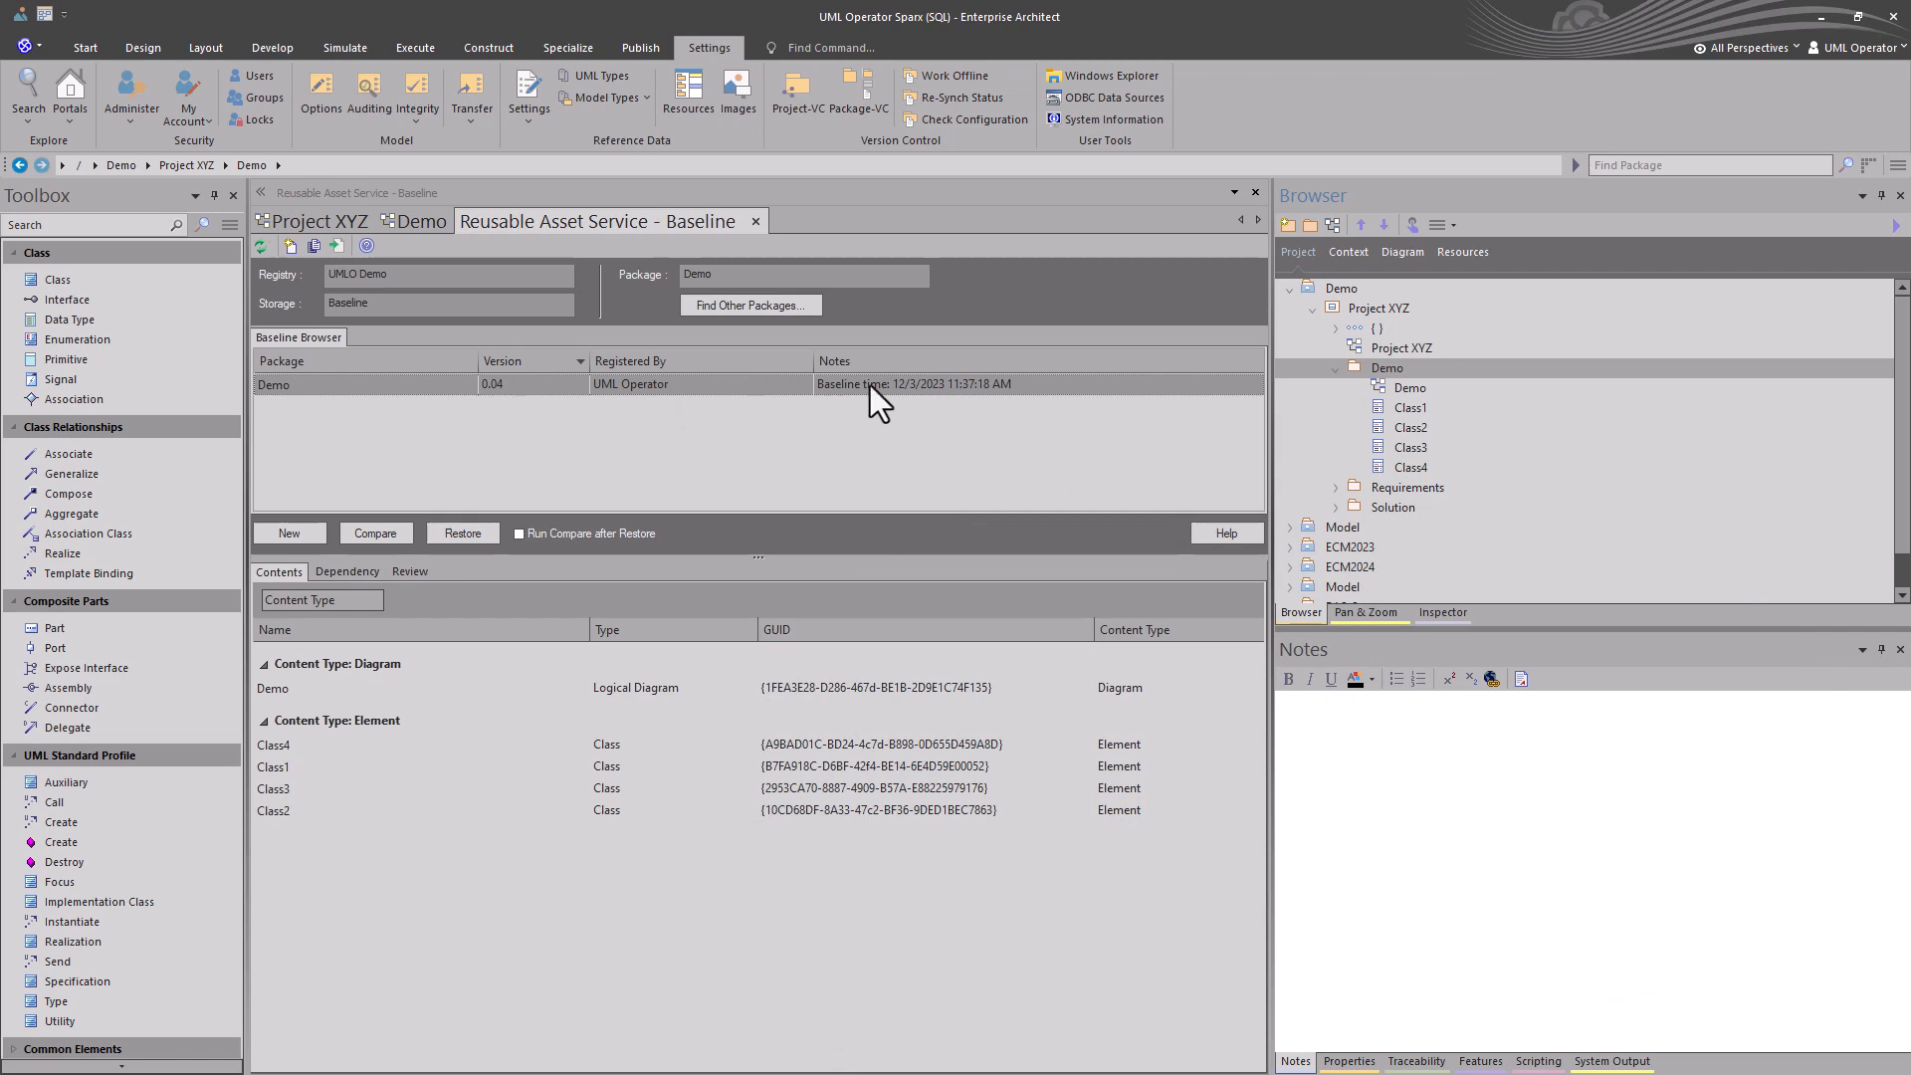
pyautogui.click(311, 529)
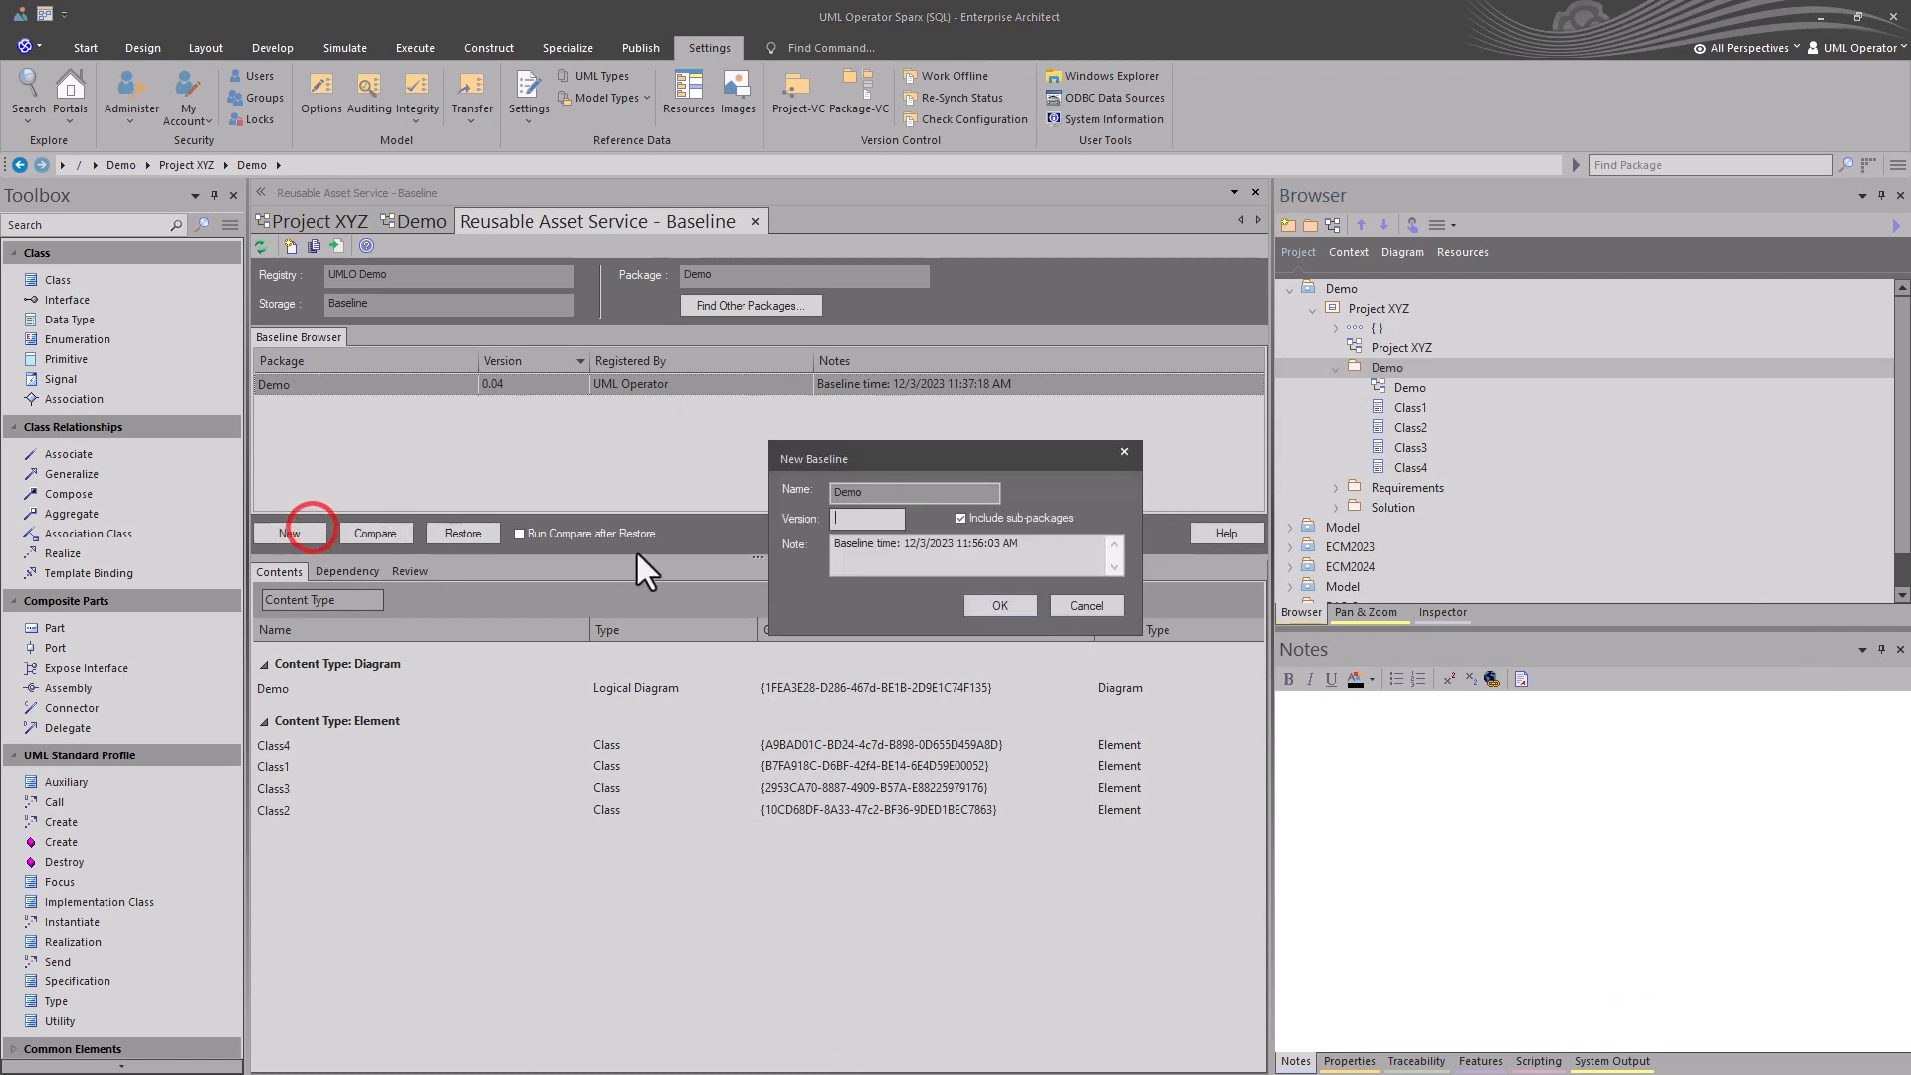
pyautogui.click(847, 517)
pyautogui.write('1.')
pyautogui.click(992, 606)
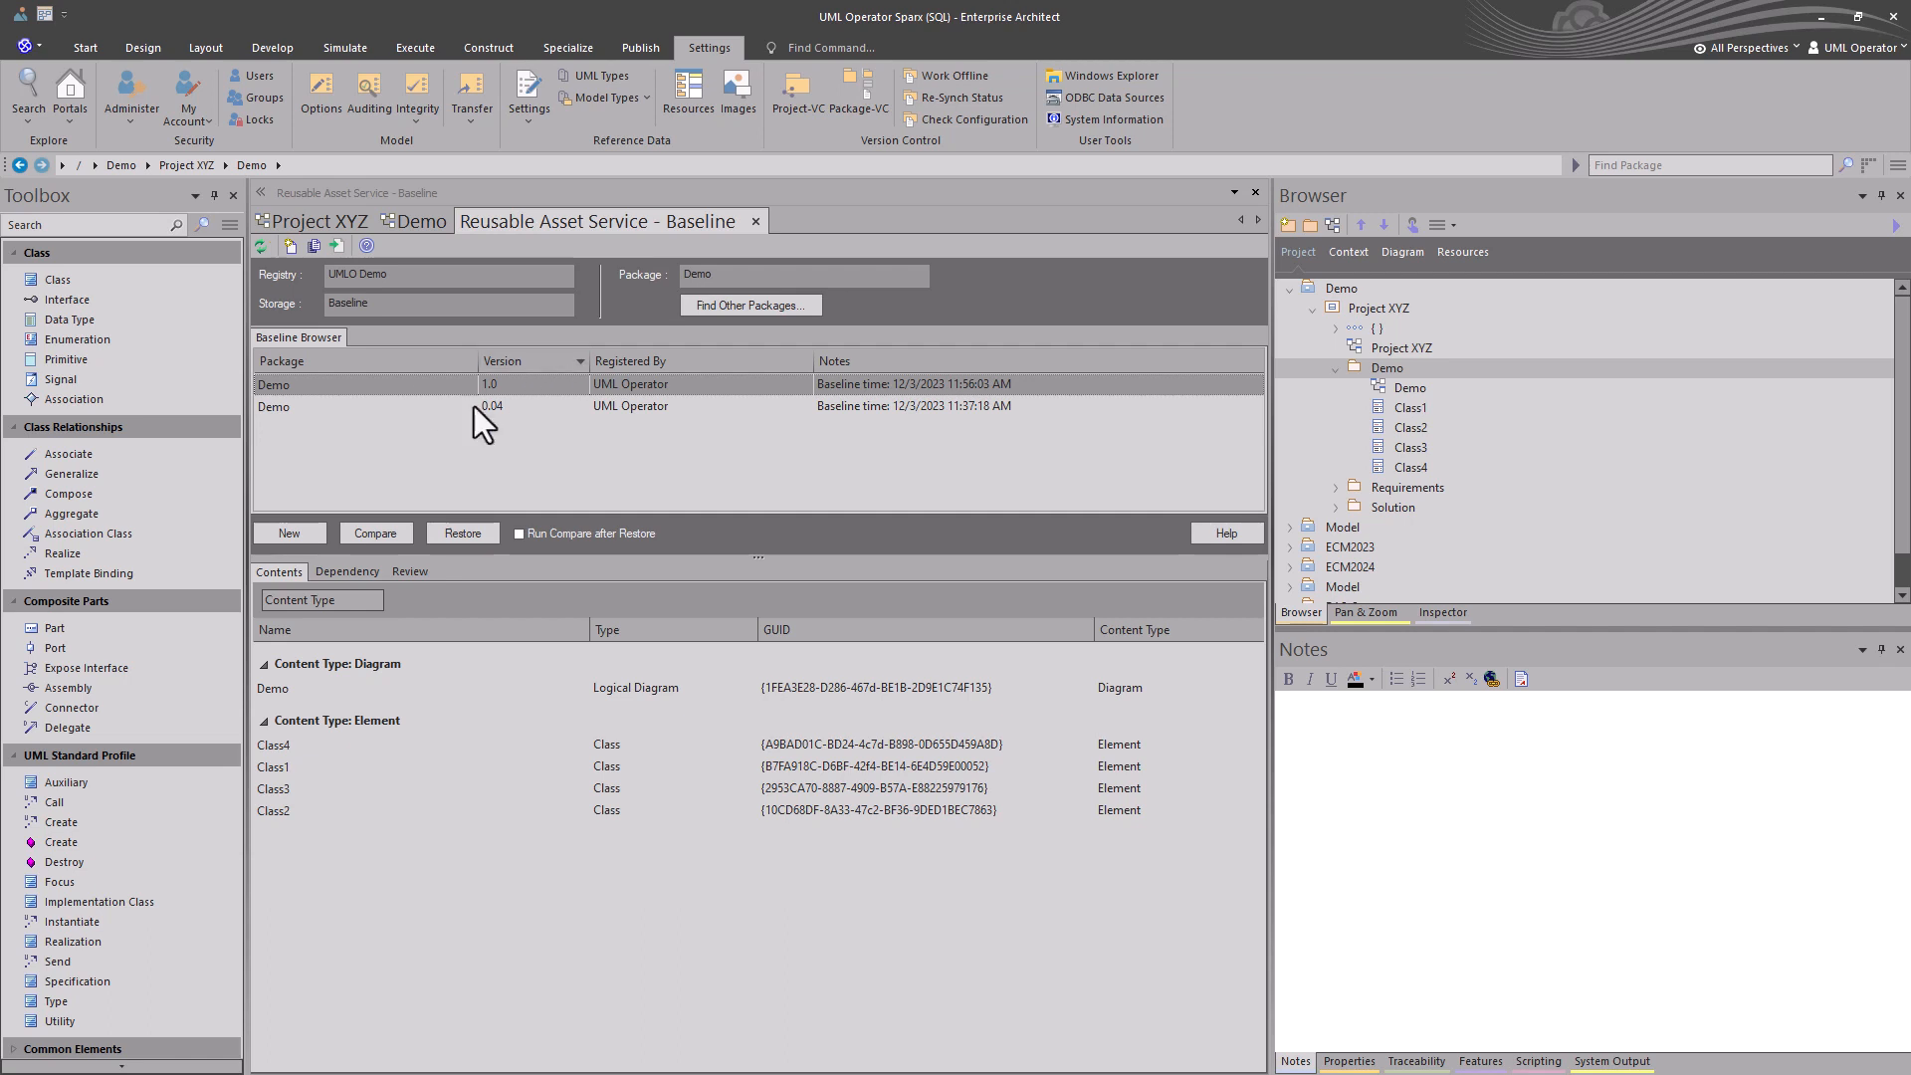
# Turn off storing package baselines in a Reusable Asset Service registry in the model's baseline options.
pyautogui.click(530, 97)
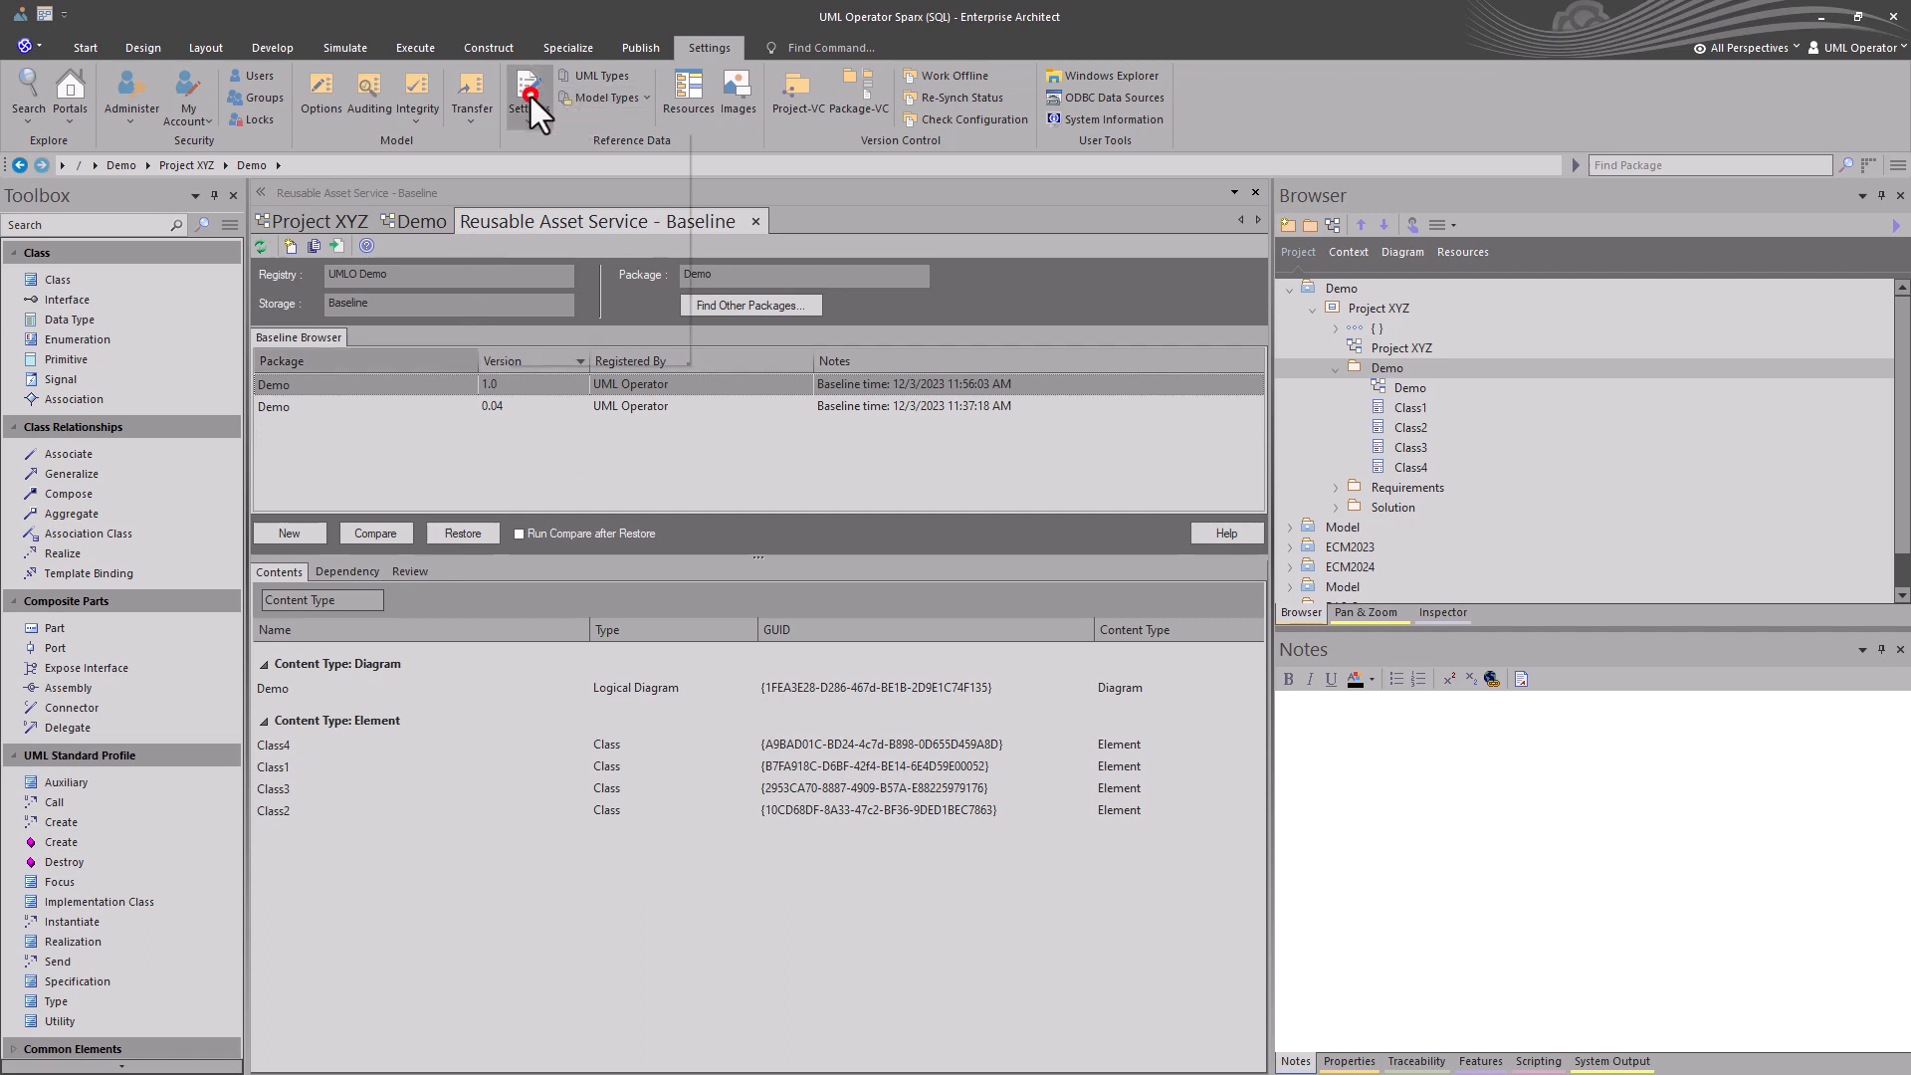
pyautogui.click(328, 90)
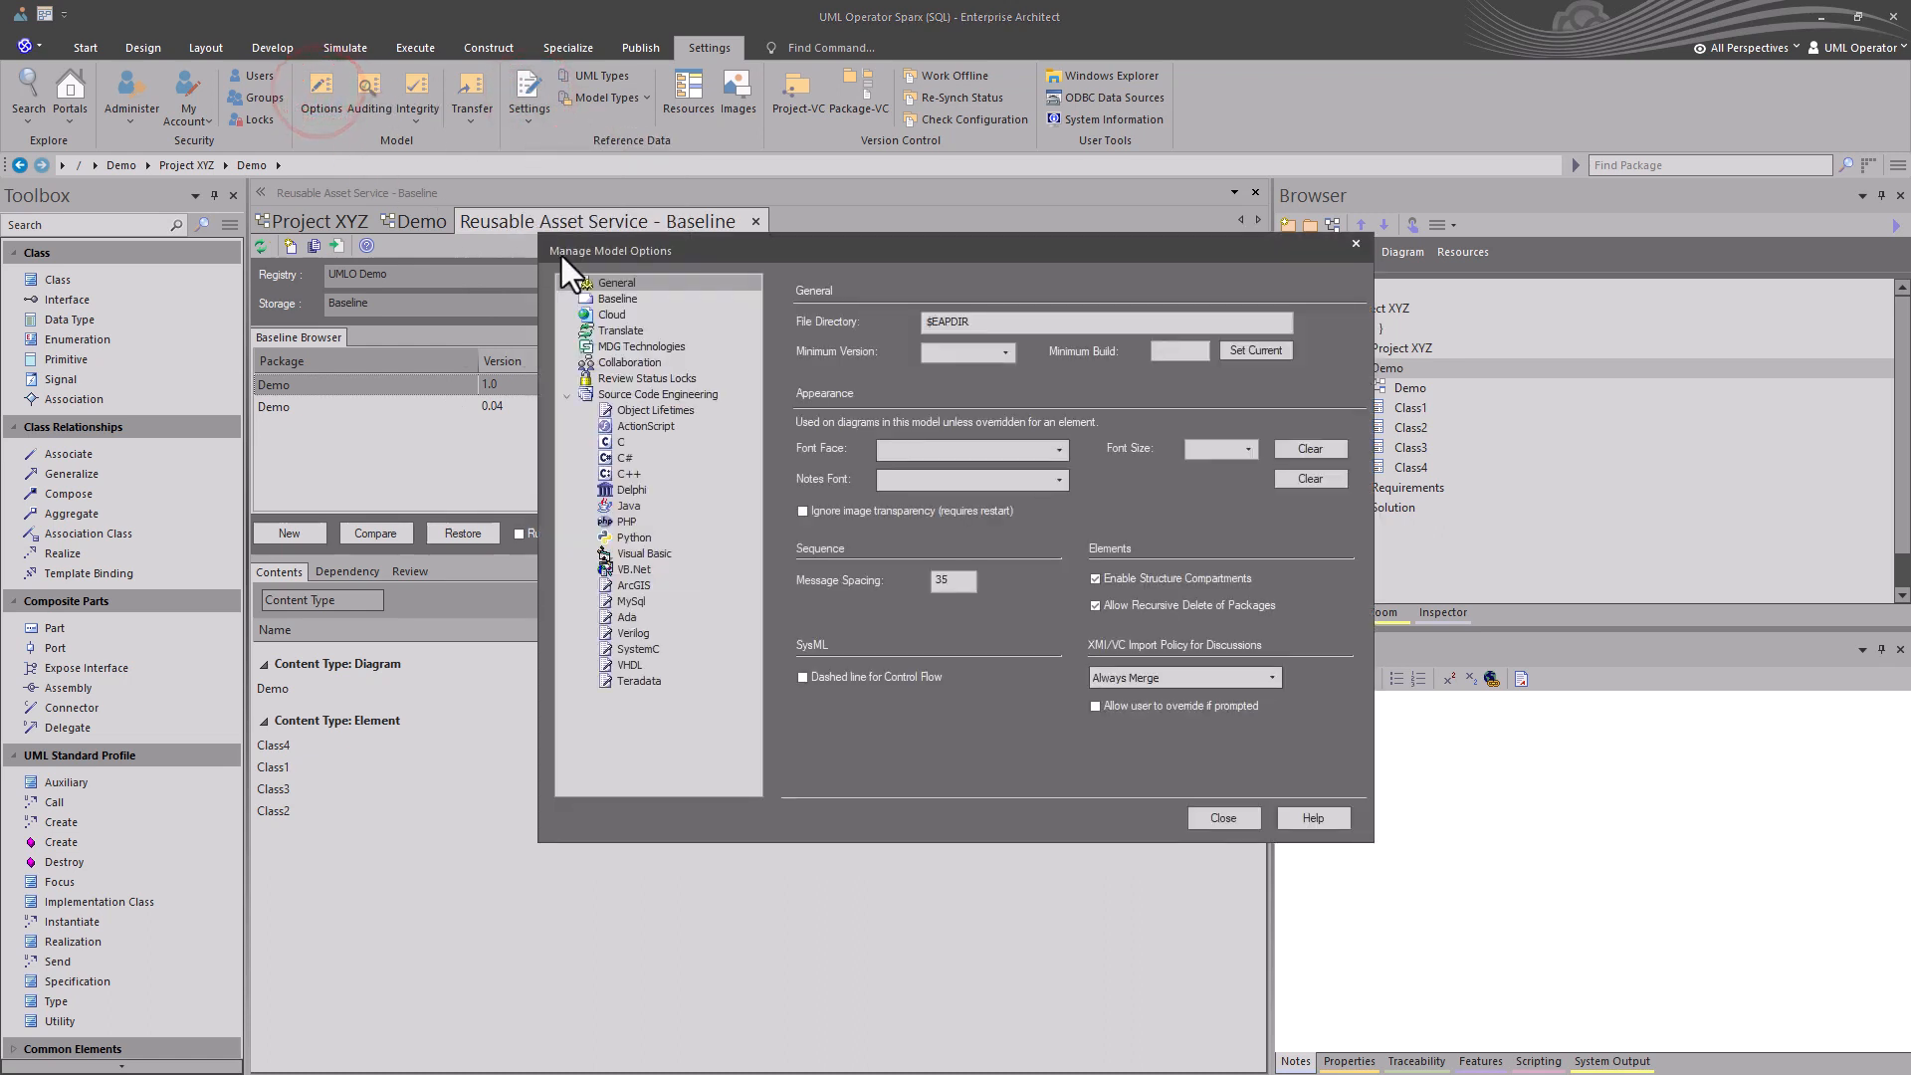
pyautogui.click(593, 298)
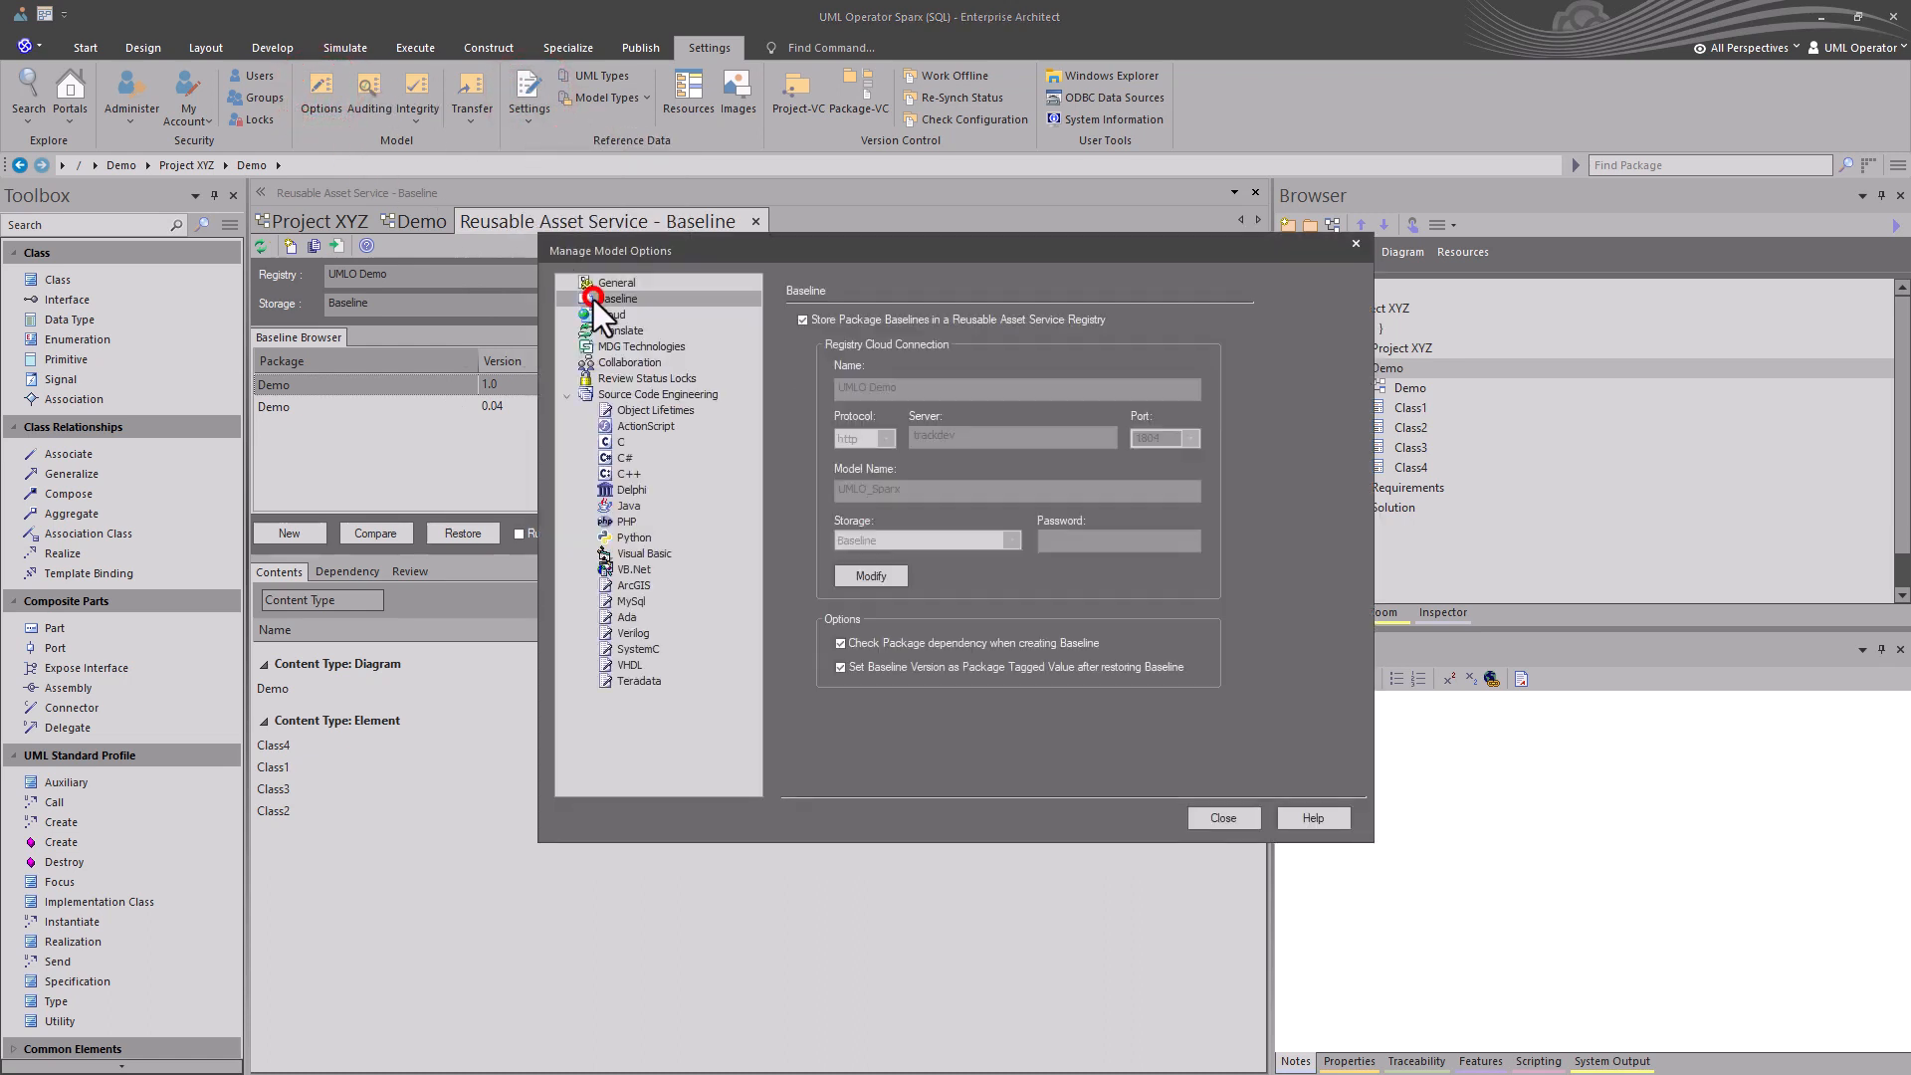
pyautogui.click(802, 319)
pyautogui.click(1219, 818)
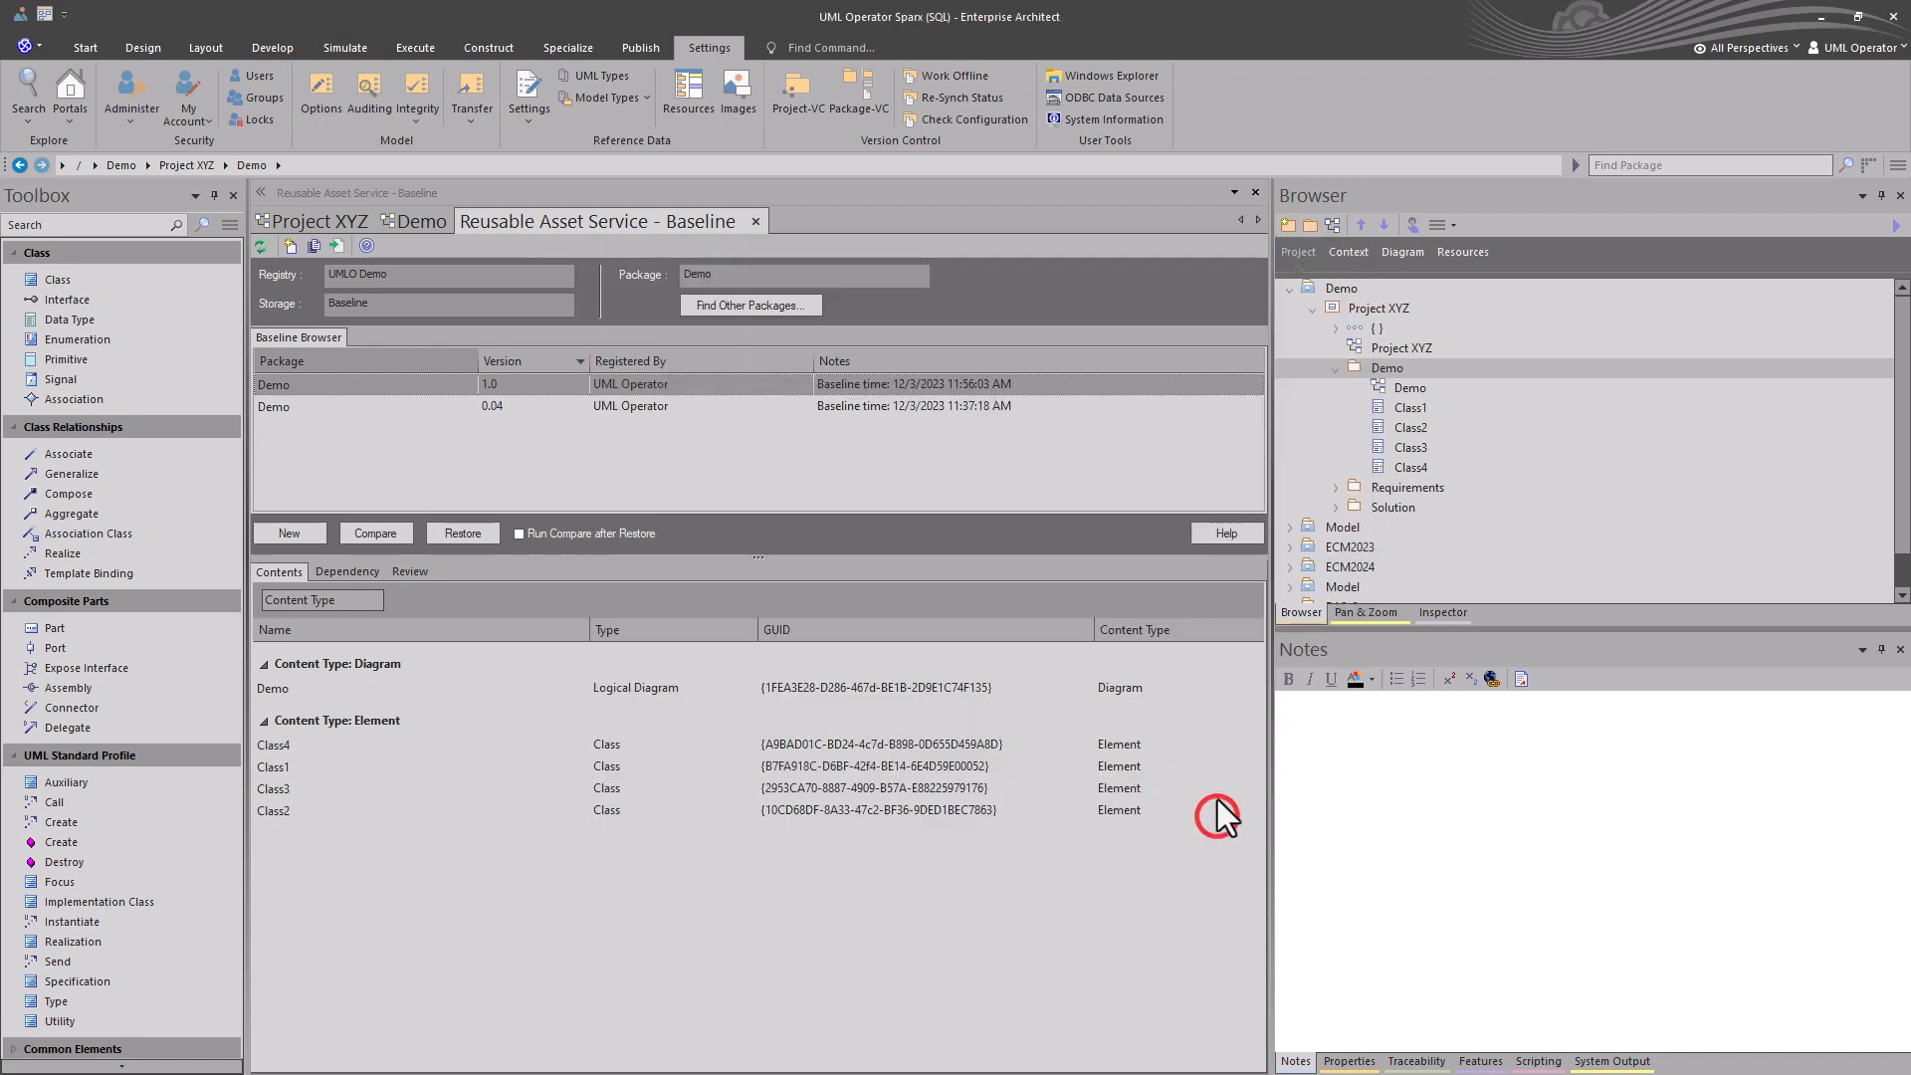
# Close the Reusable Asset Service baseline view and open the Demo class diagram under Project XYZ.
pyautogui.click(754, 219)
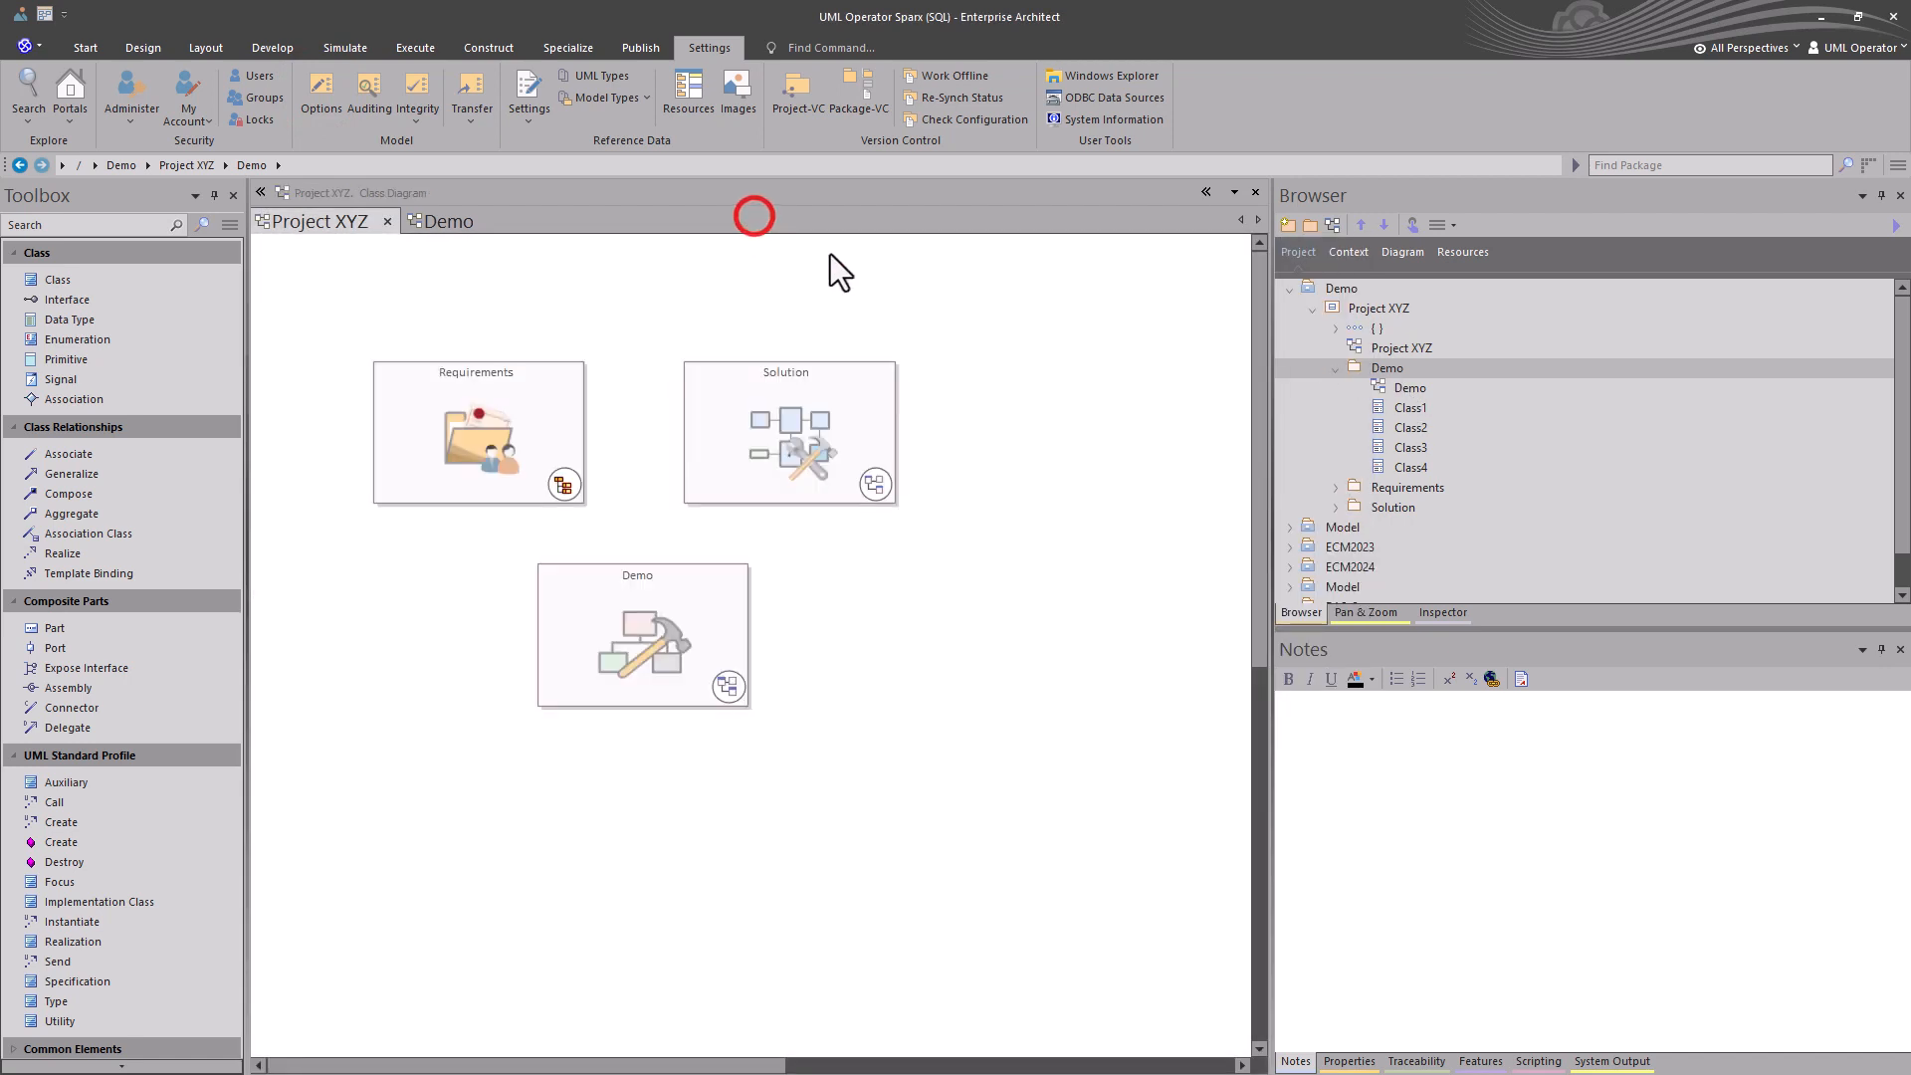
pyautogui.click(1381, 368)
pyautogui.doubleClick(1389, 388)
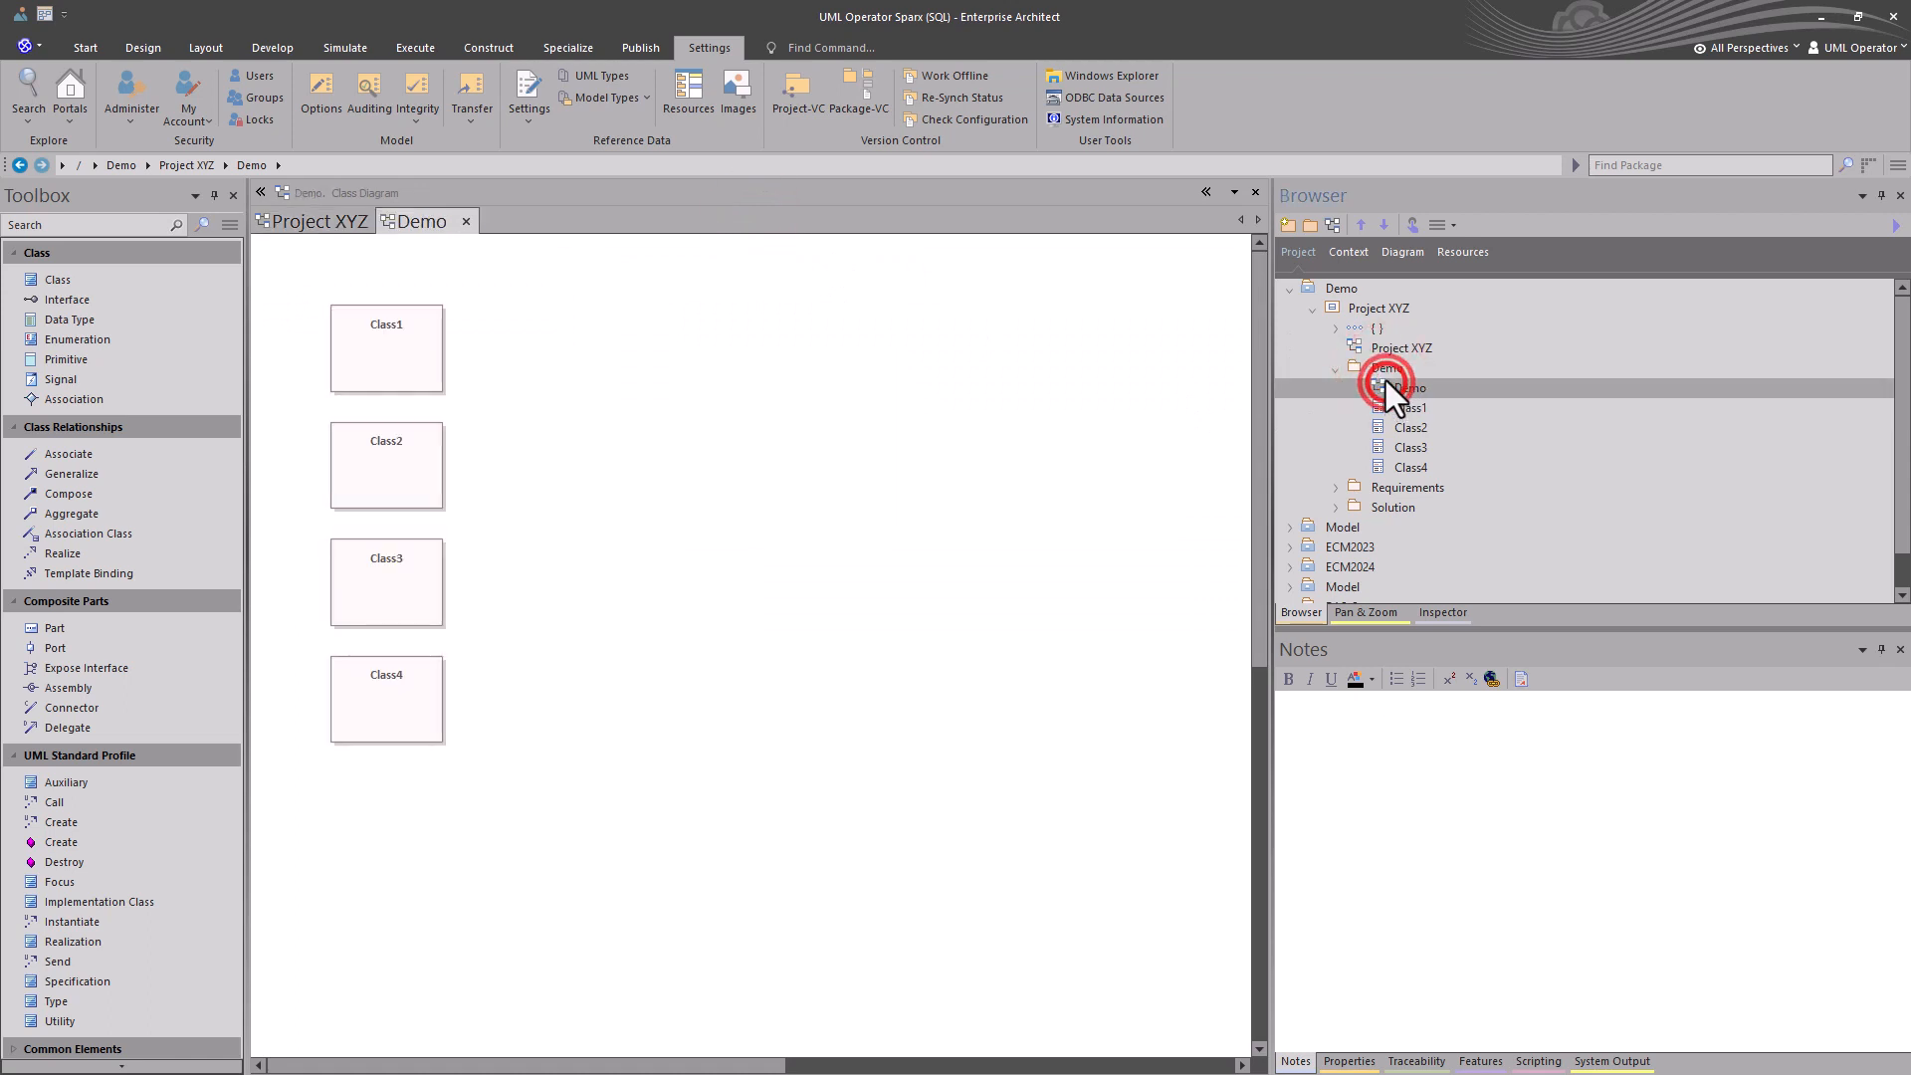
# Open the natively stored baselines of the Demo package and look through the versions from 0.01 to 0.04.
pyautogui.click(1377, 368)
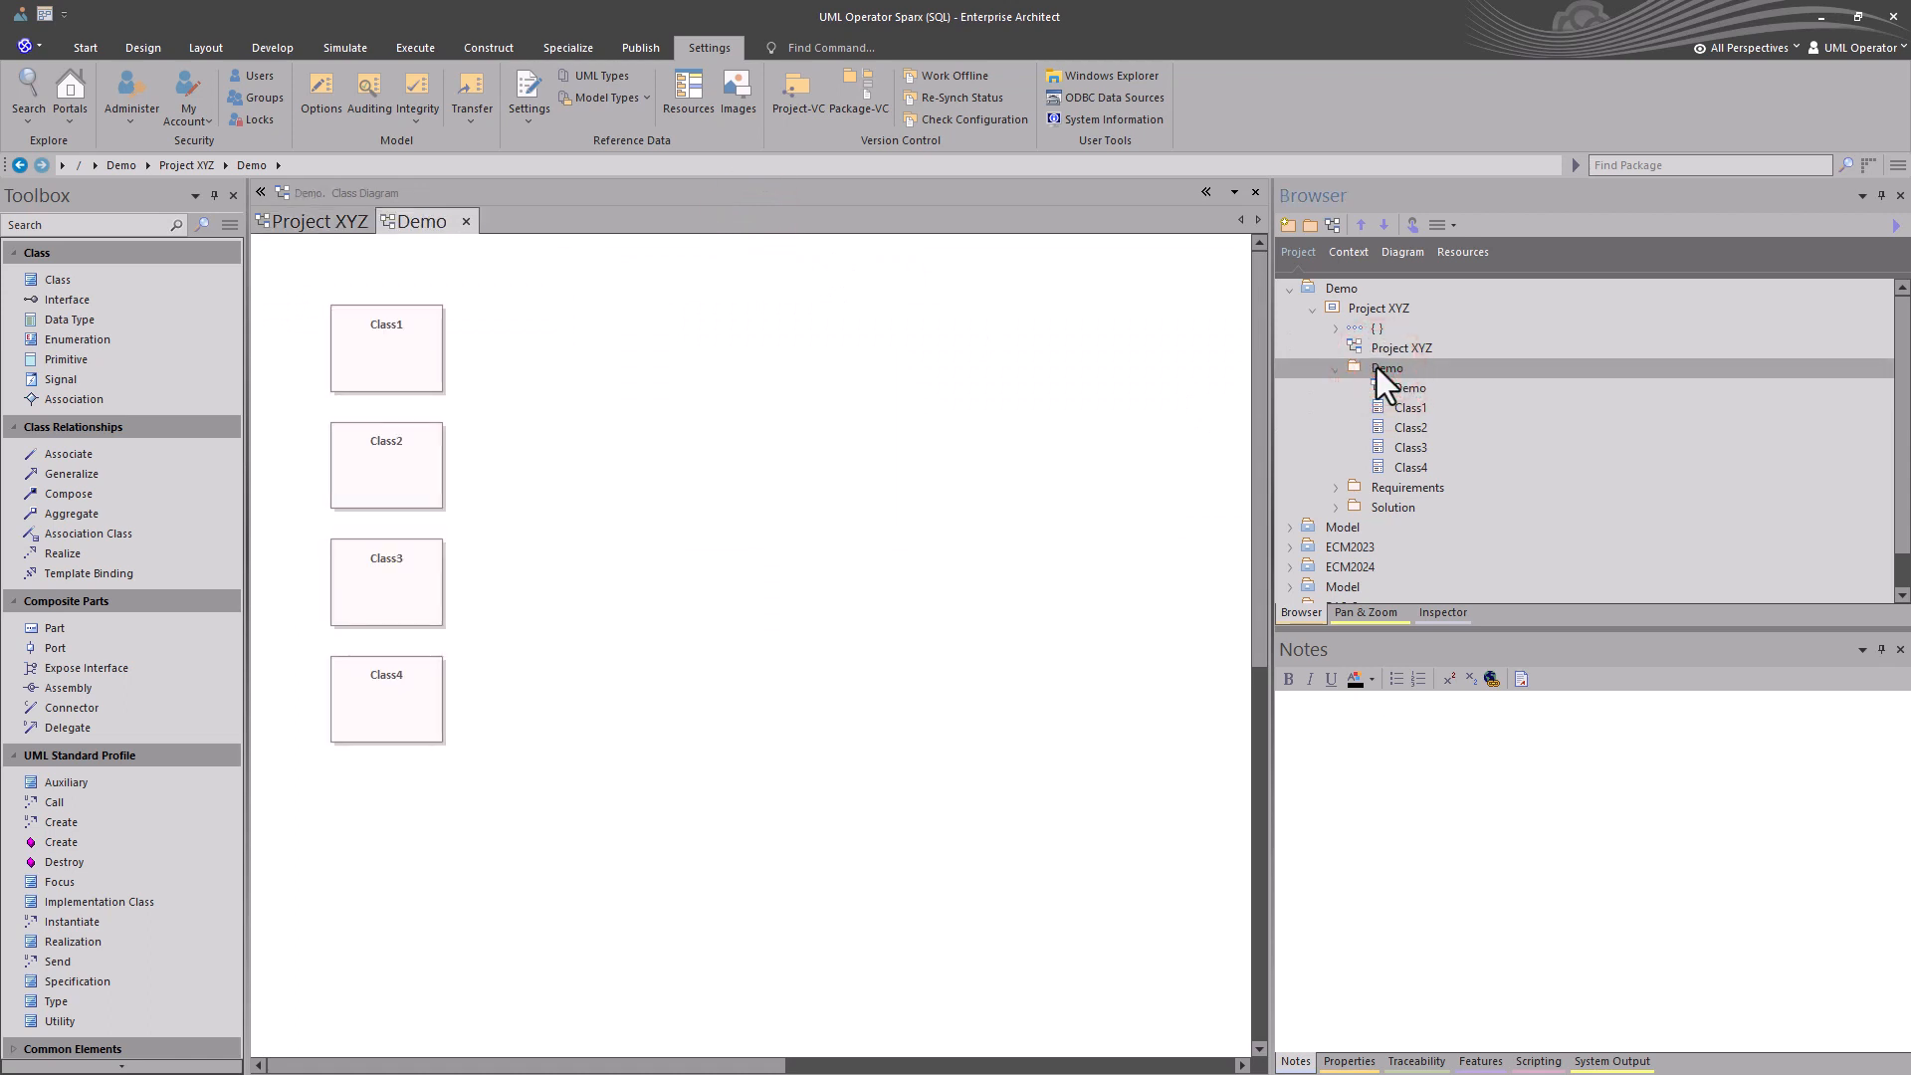
pyautogui.hotkey('ctrl', 'alt', 'b')
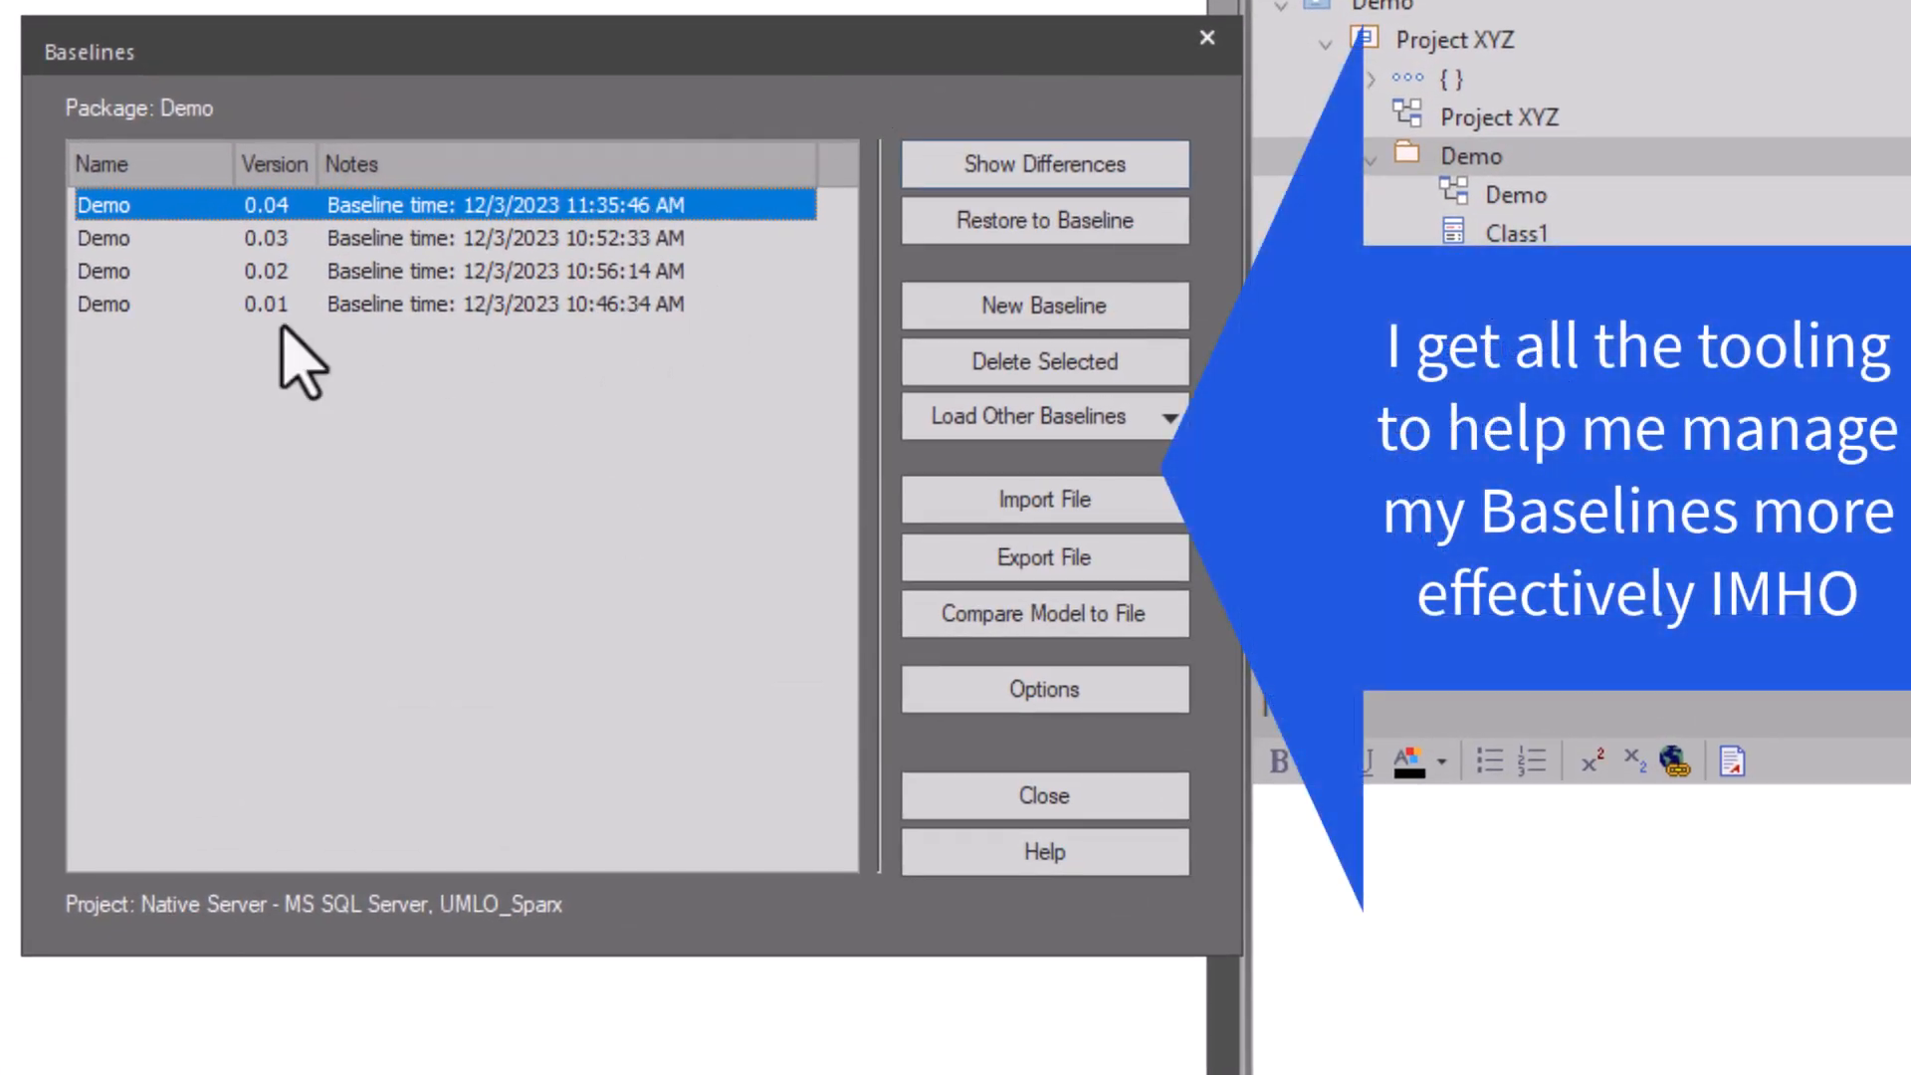
pyautogui.click(148, 239)
pyautogui.click(129, 270)
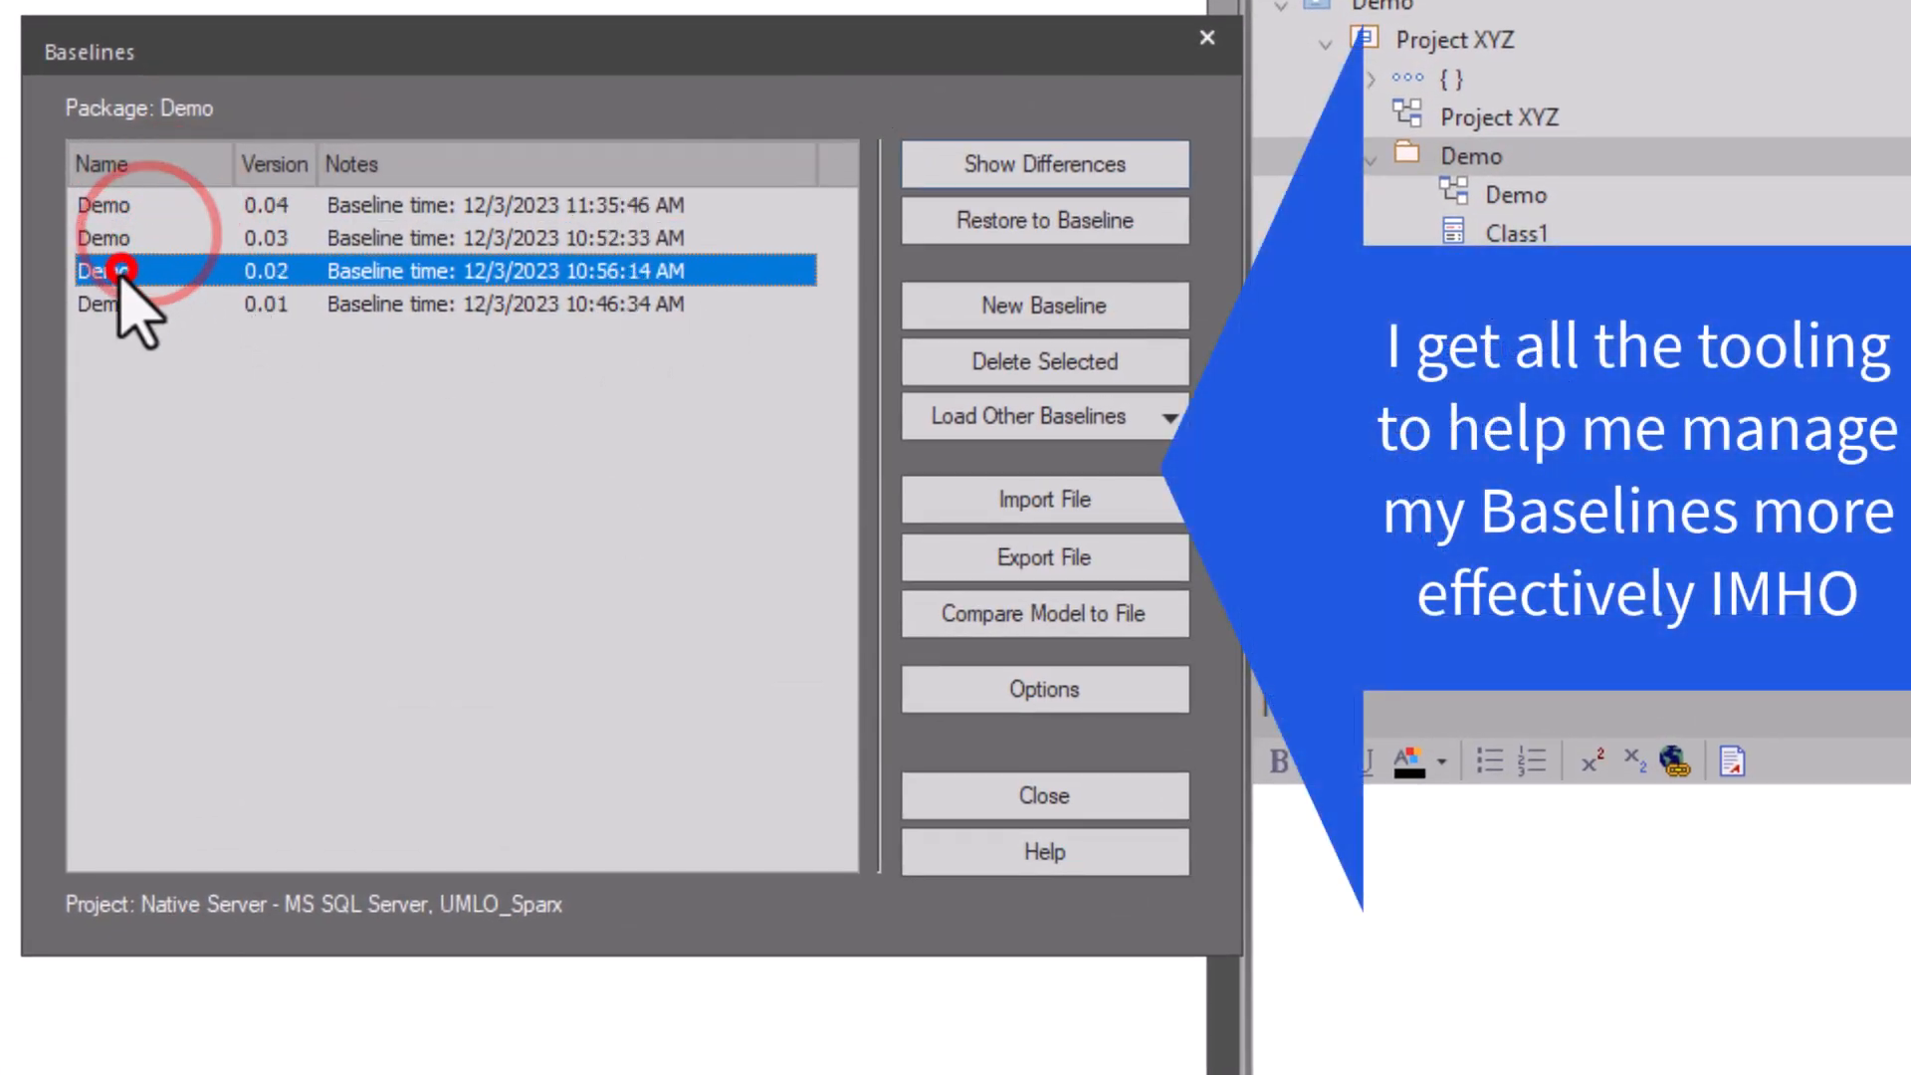
pyautogui.click(114, 303)
pyautogui.click(115, 268)
pyautogui.click(128, 205)
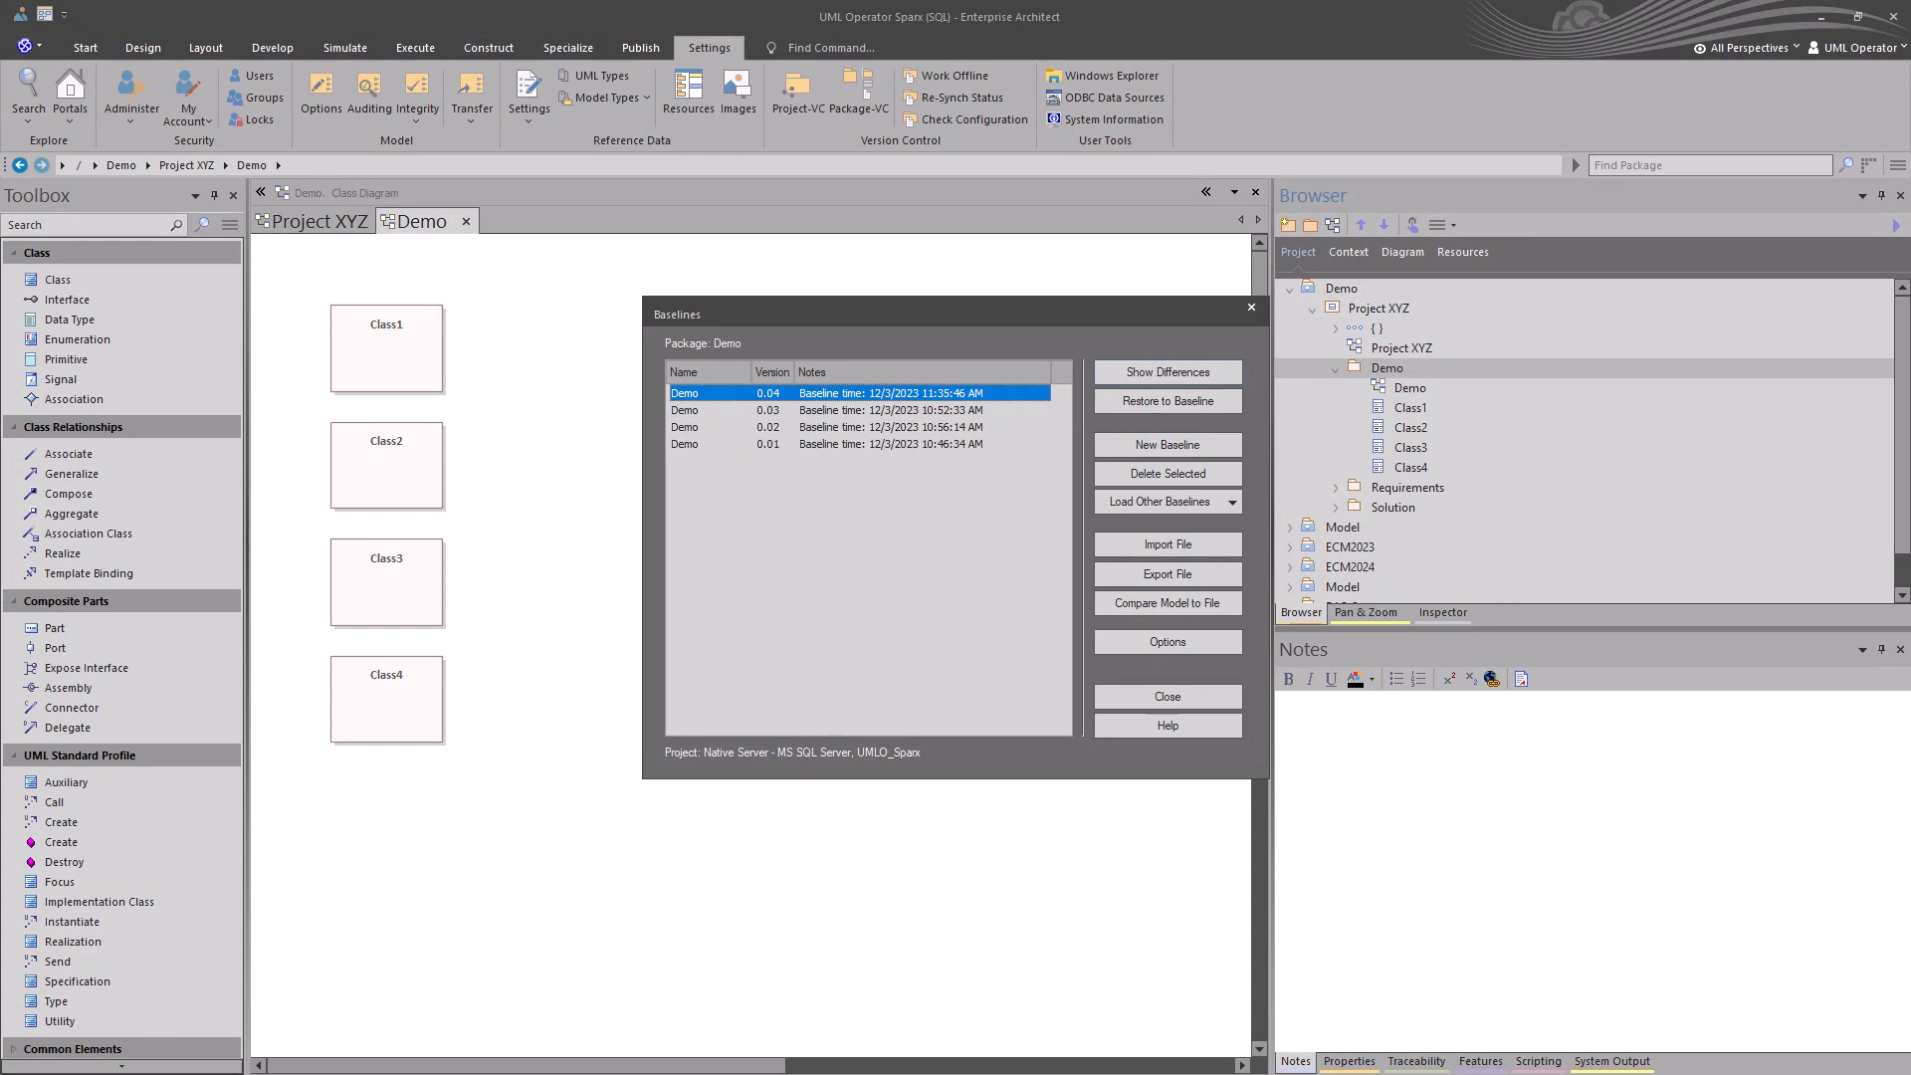
# Close the native baselines list and open the Baseline storage of the UMLO Demo registry in the Reusable Asset Service.
pyautogui.click(1151, 702)
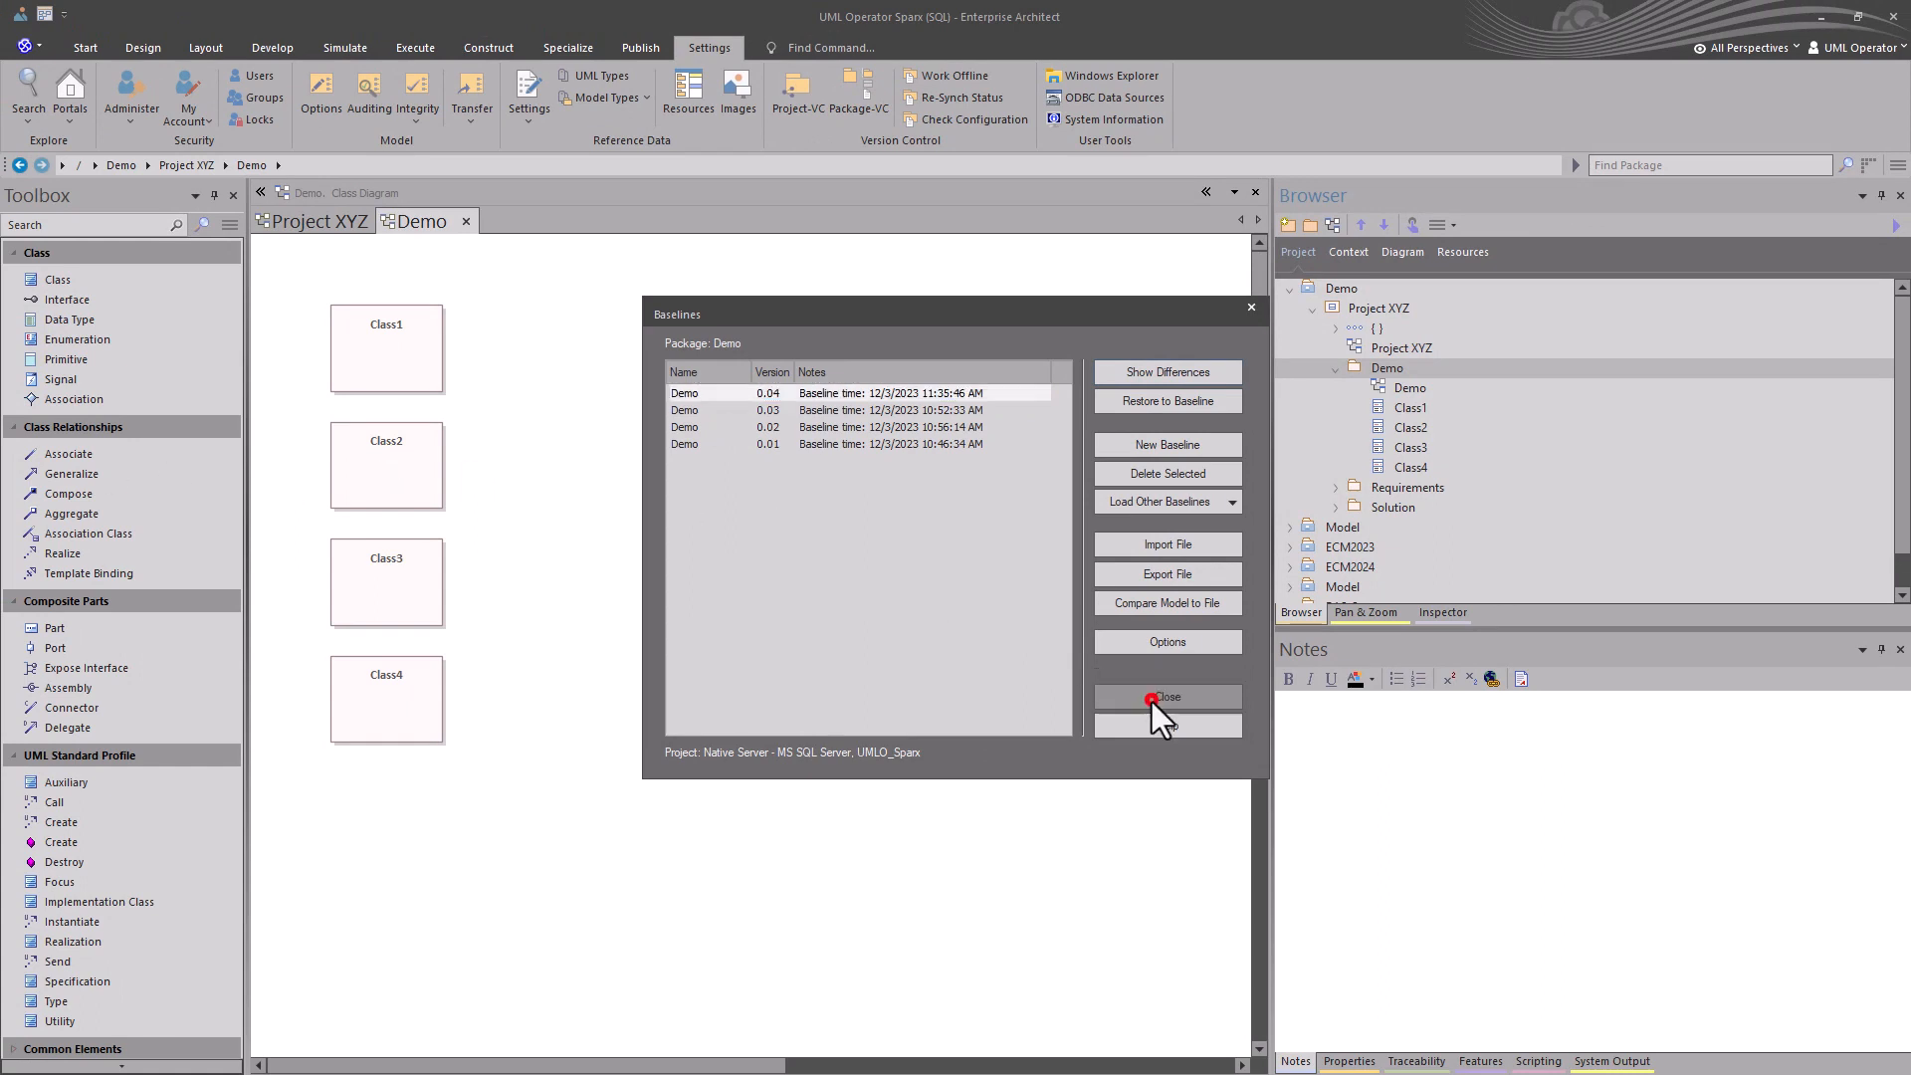
pyautogui.click(636, 48)
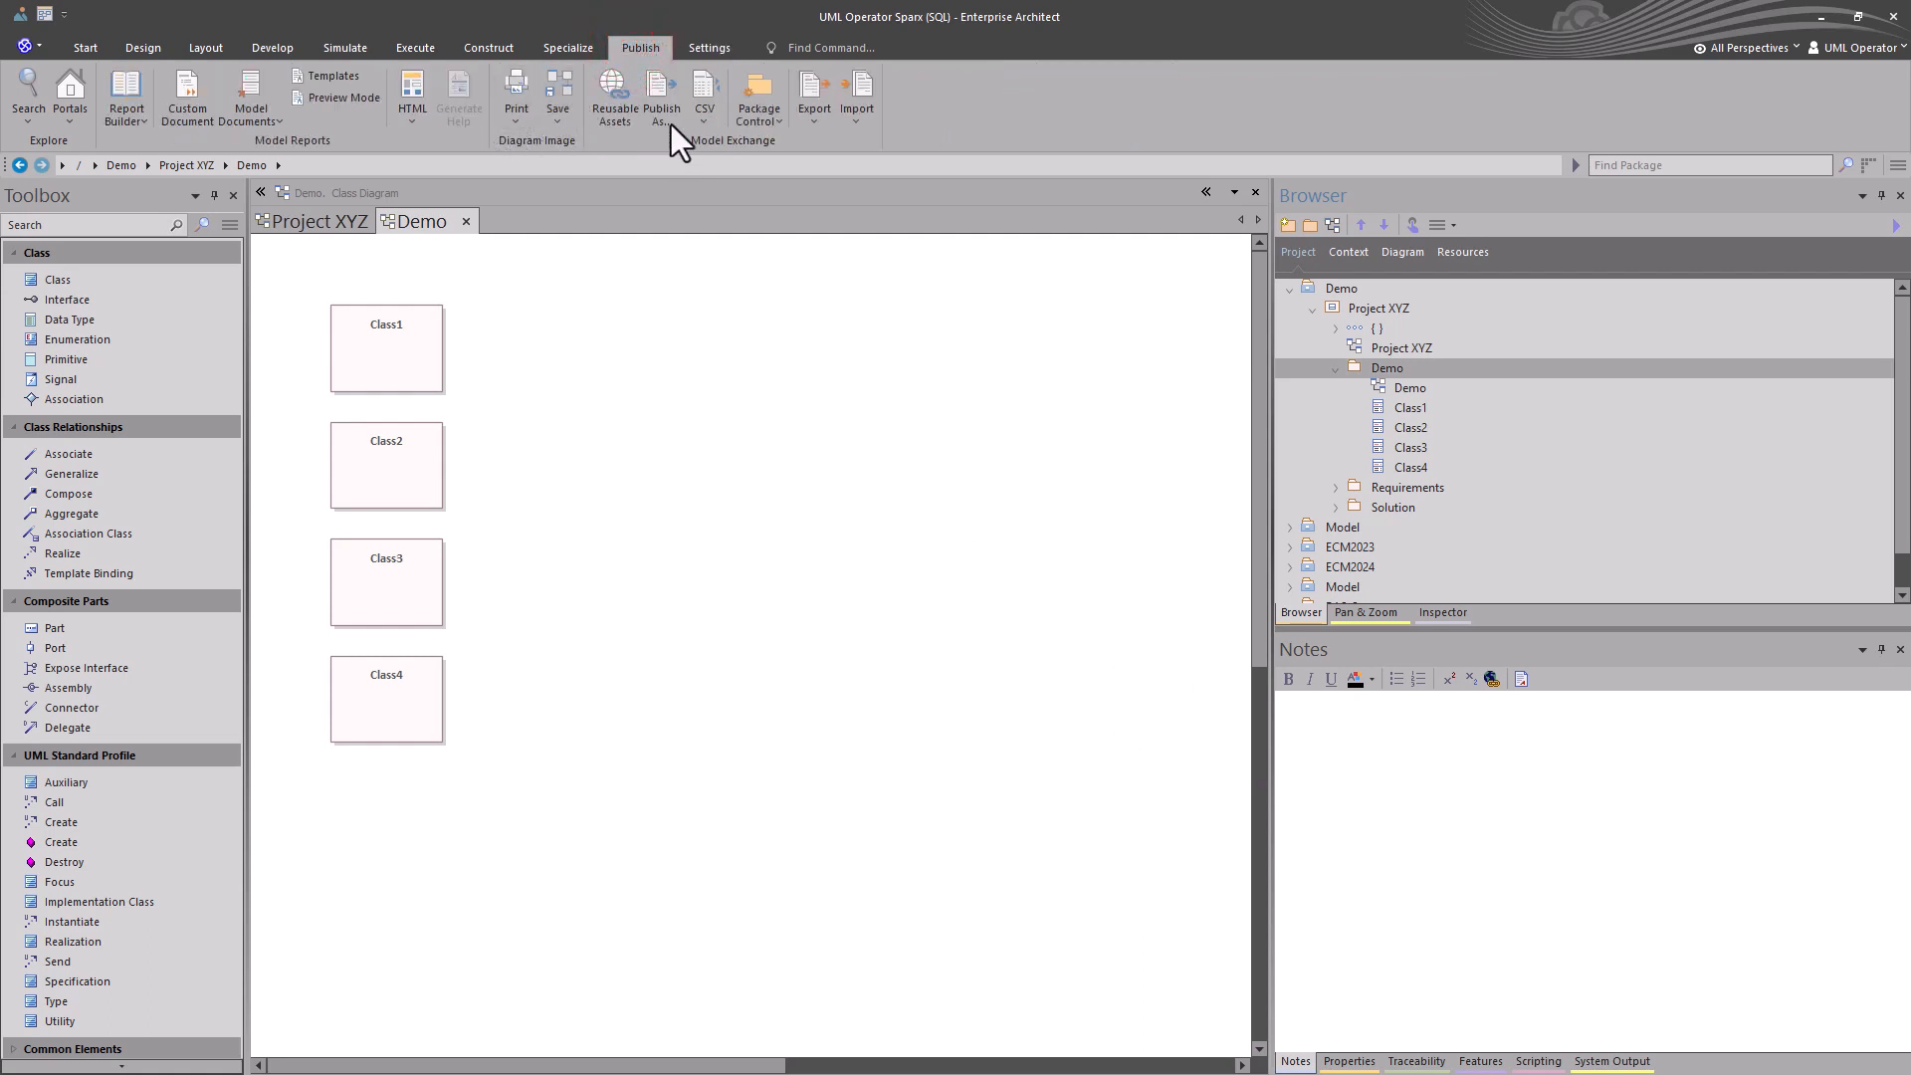
pyautogui.click(613, 109)
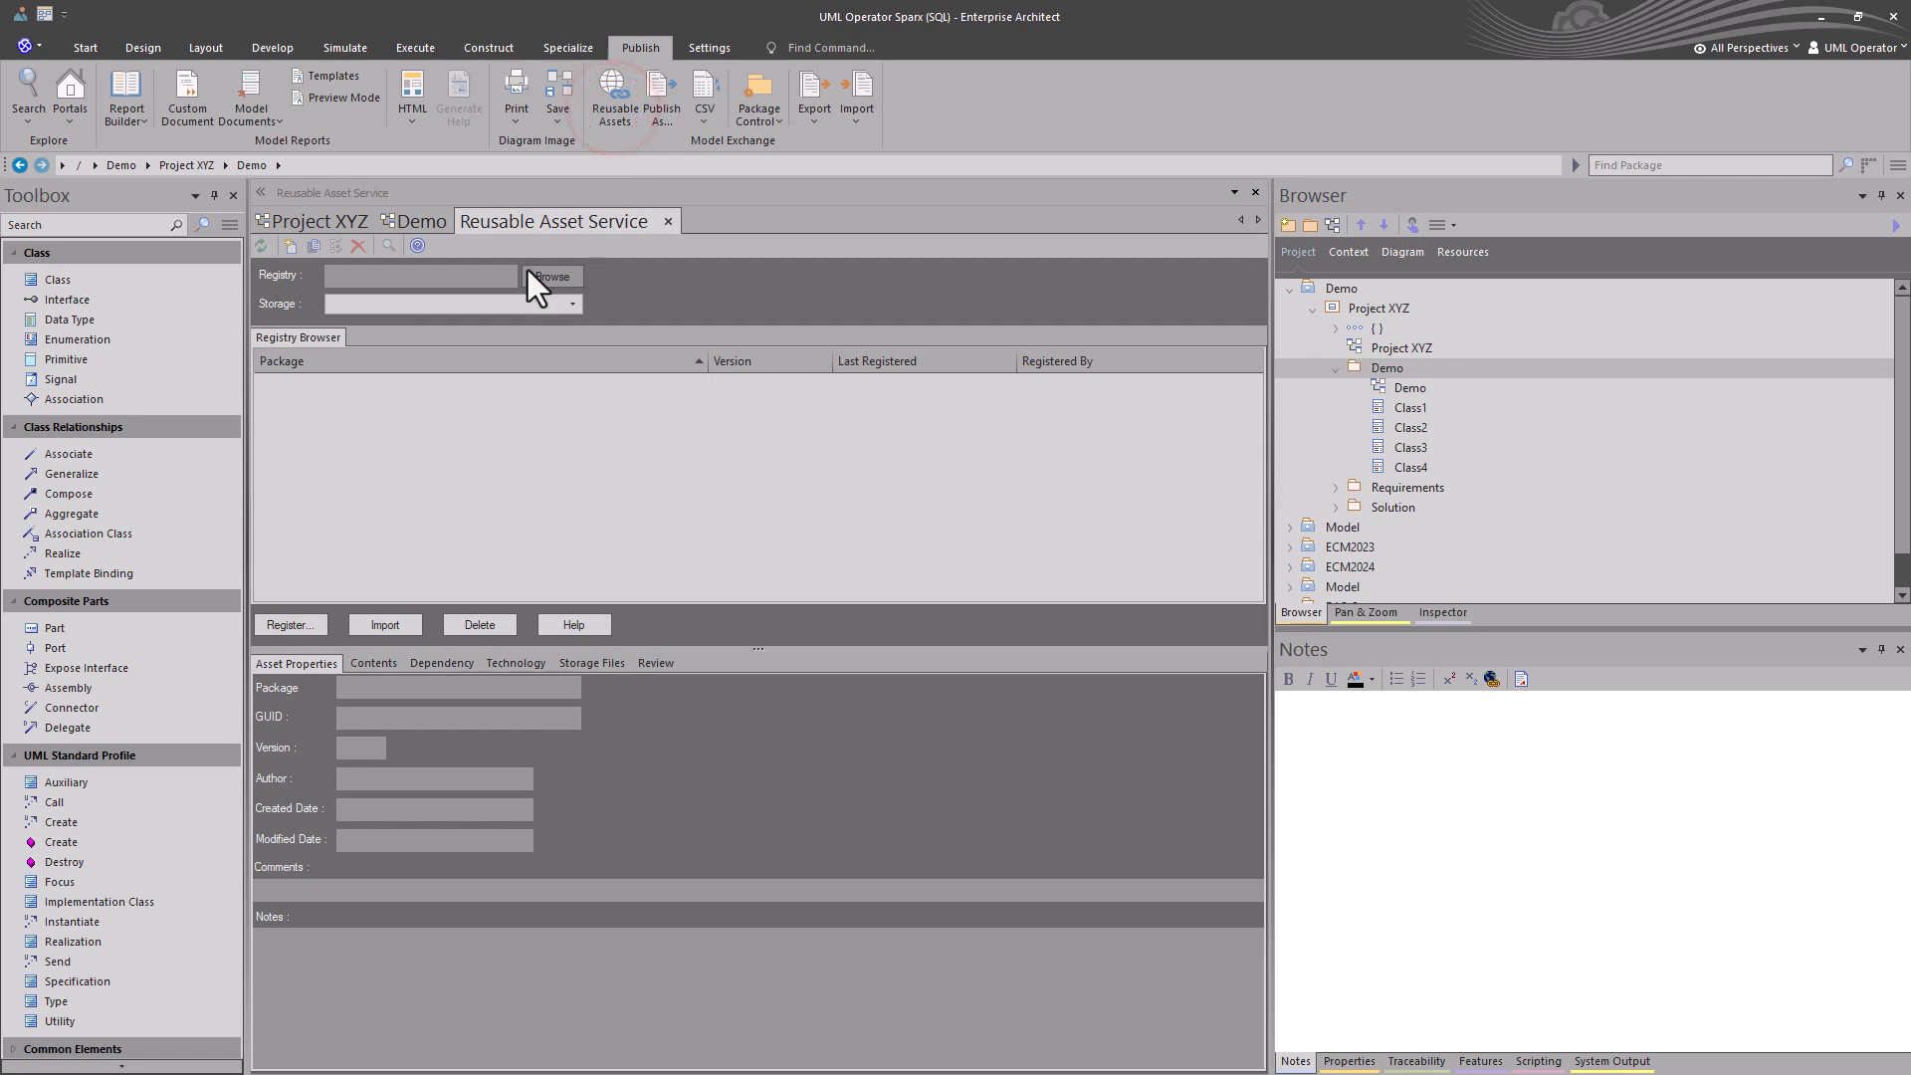
pyautogui.click(548, 274)
pyautogui.click(947, 642)
pyautogui.click(577, 309)
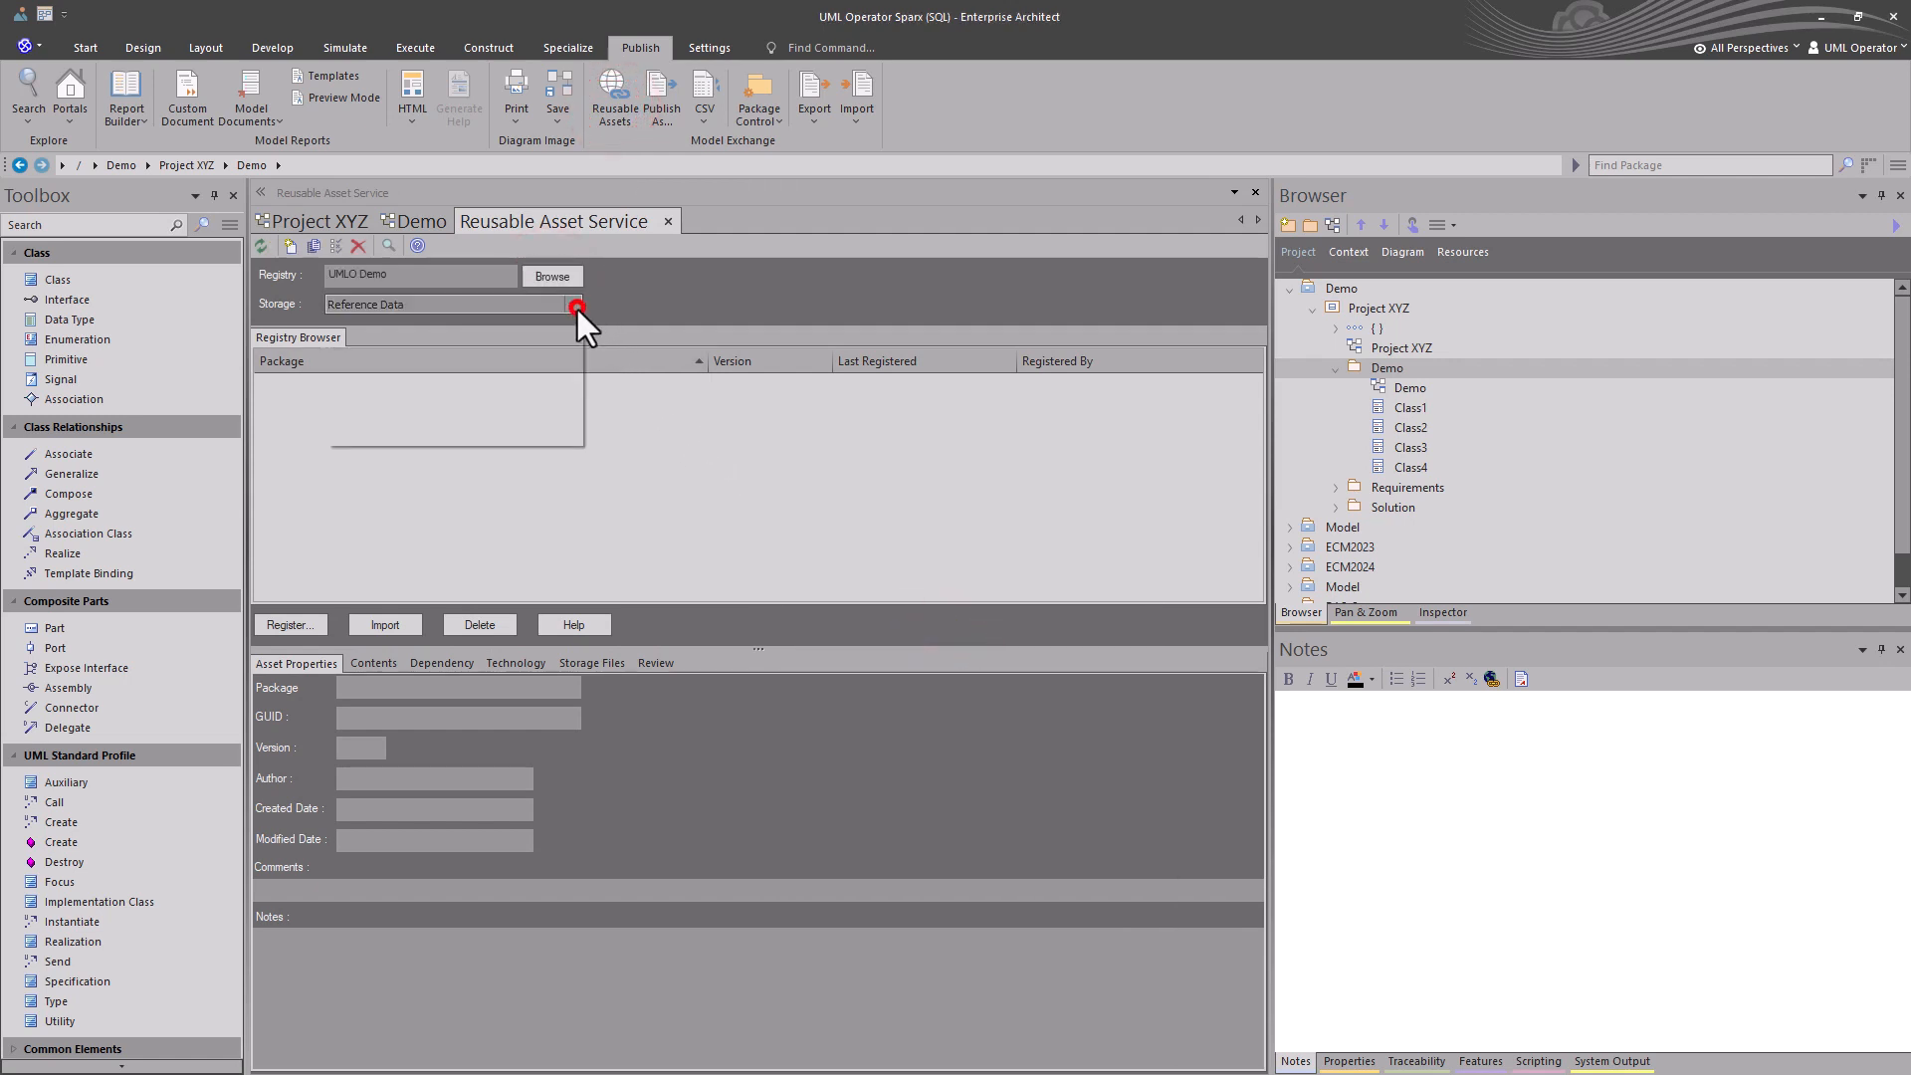
pyautogui.click(398, 425)
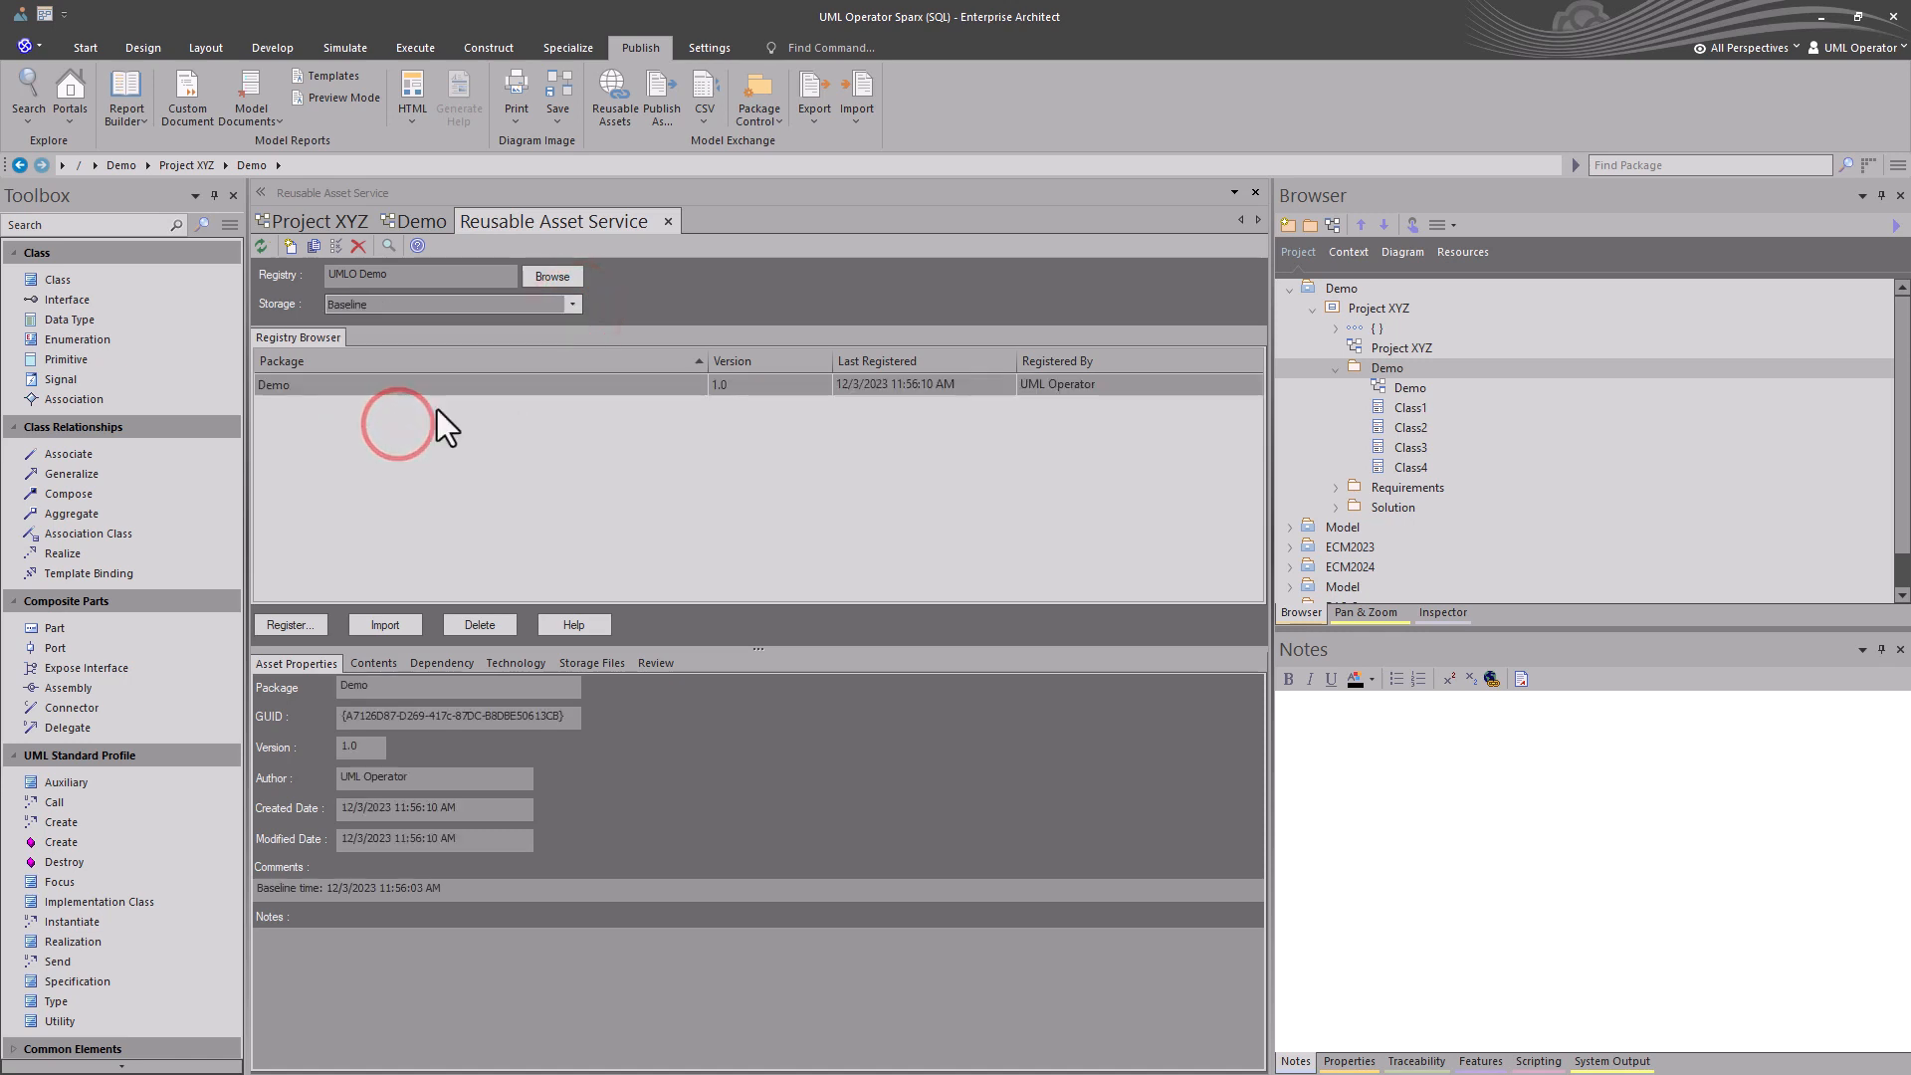
# Examine the registered Demo package's contents, dependencies, technology, storage files and review comments, ending on its asset properties.
pyautogui.click(494, 379)
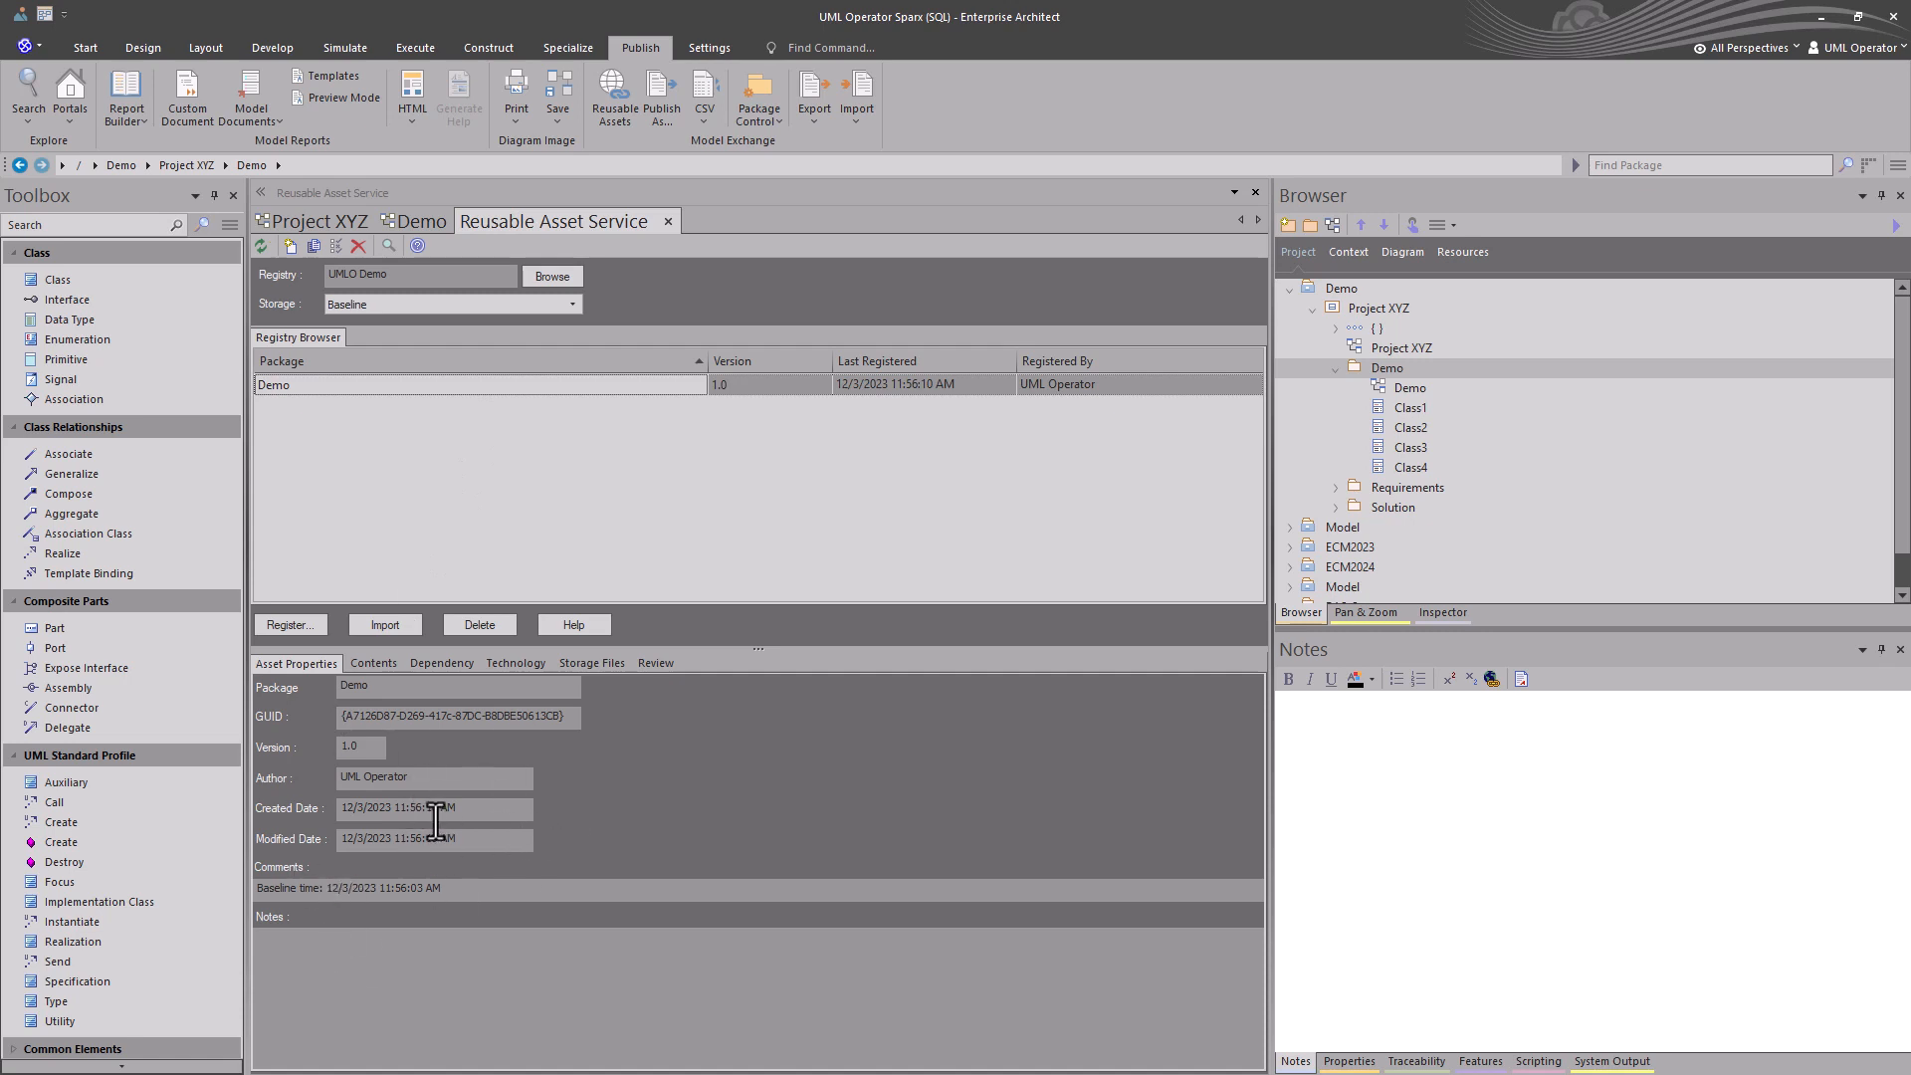
pyautogui.click(378, 664)
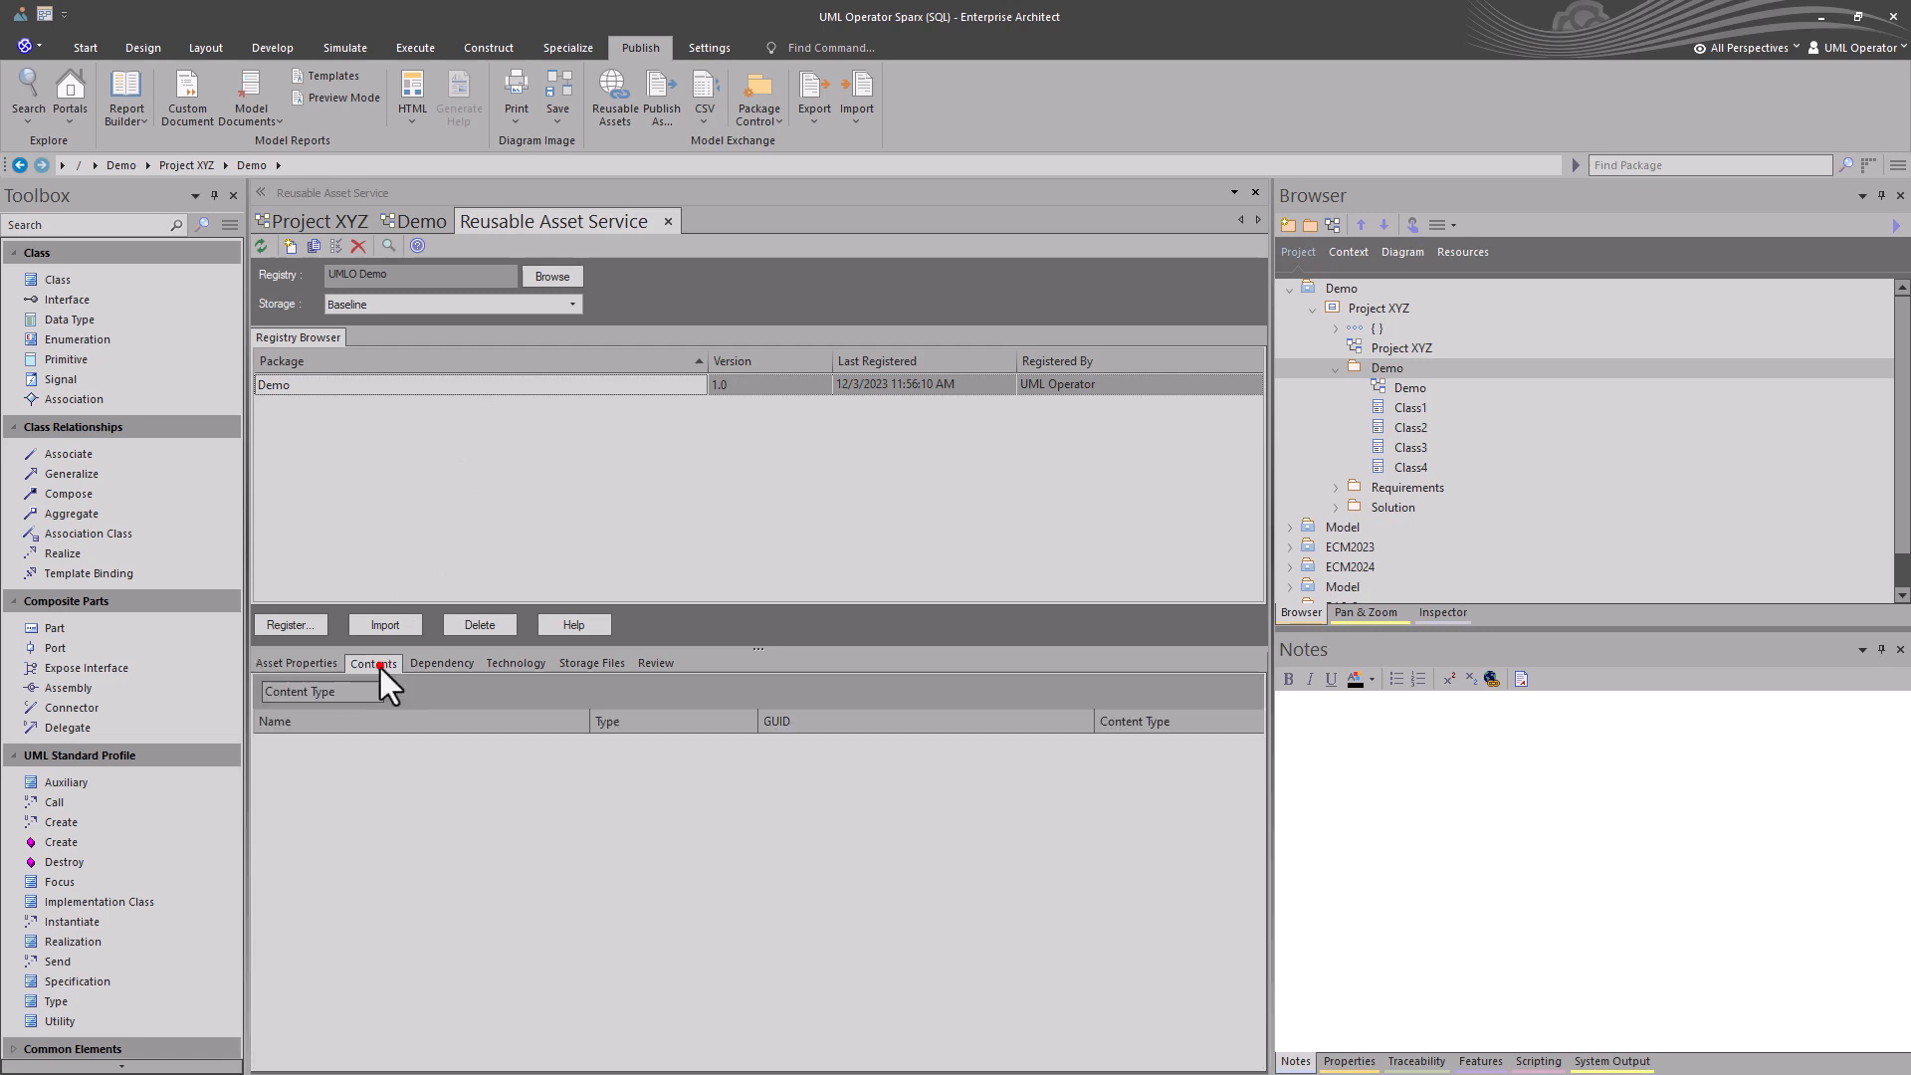
pyautogui.click(455, 662)
pyautogui.click(505, 658)
pyautogui.click(575, 657)
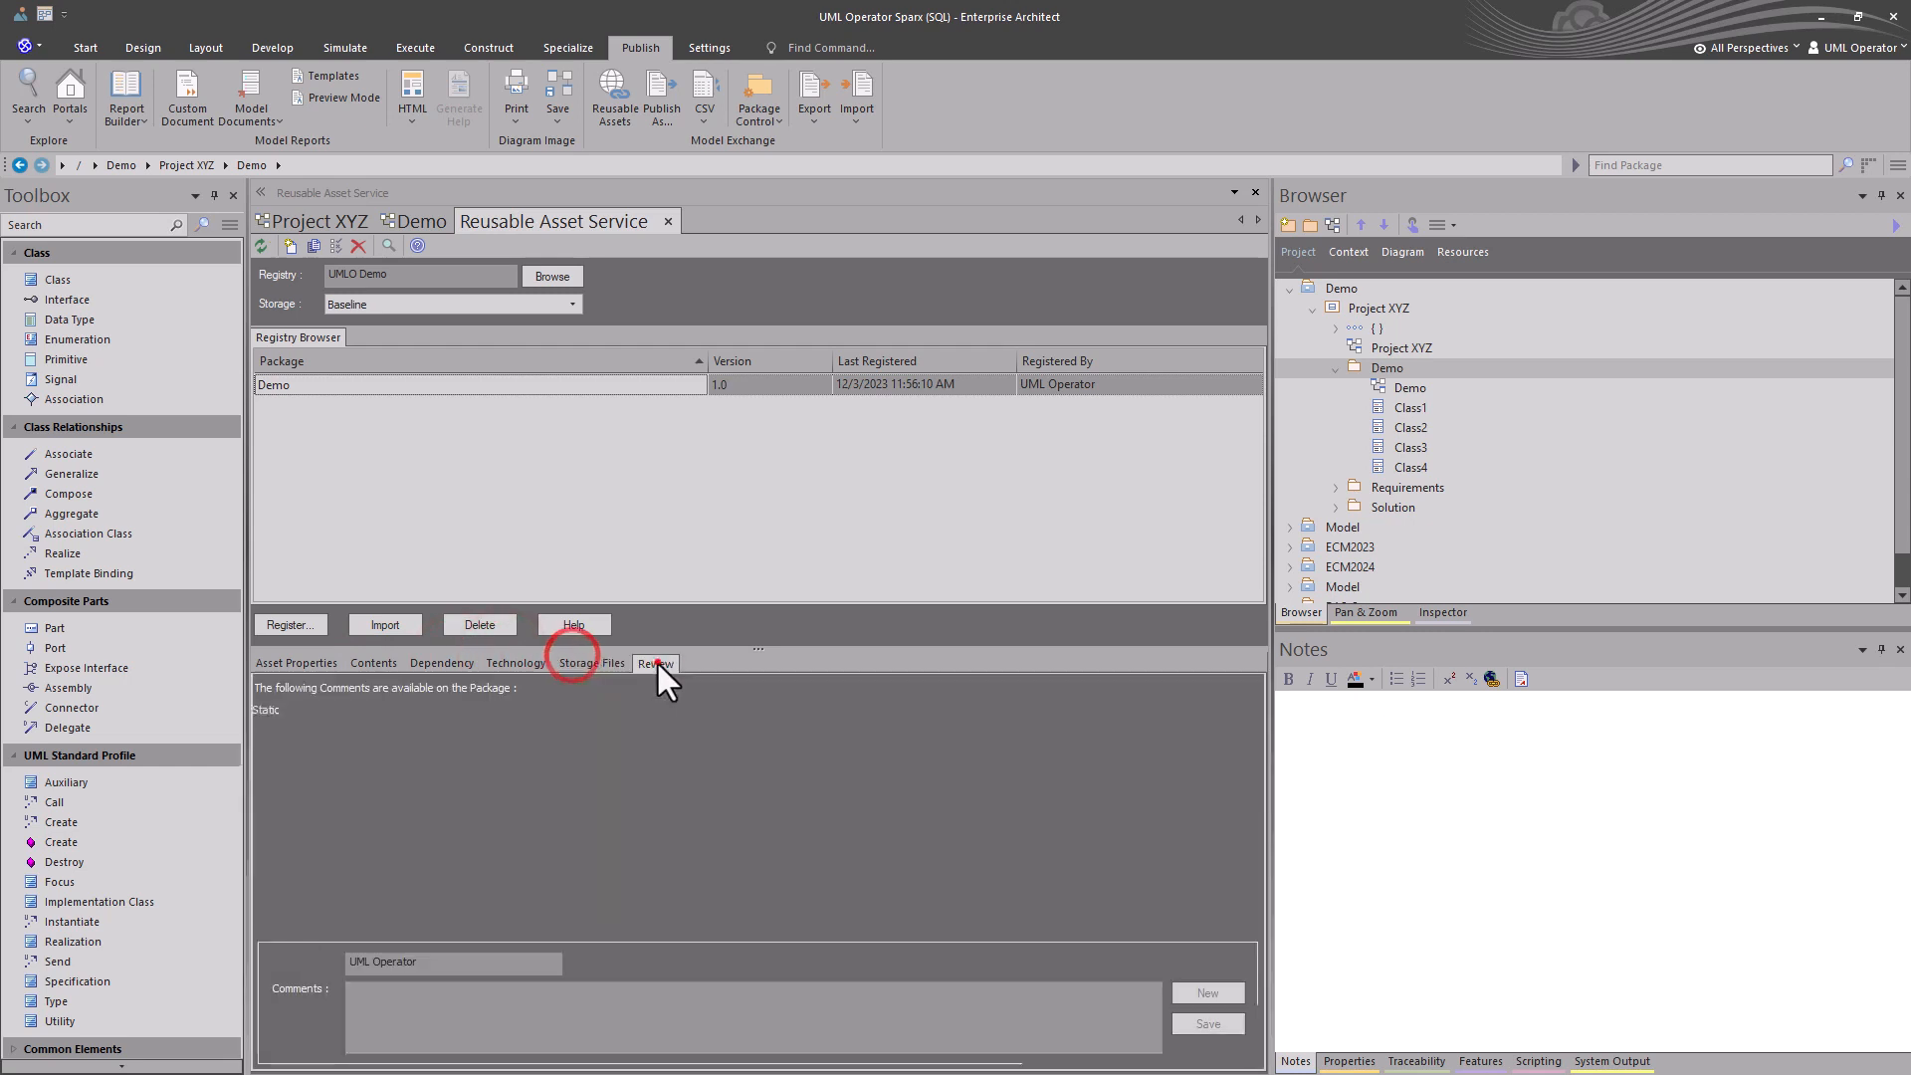
pyautogui.click(655, 660)
pyautogui.click(305, 665)
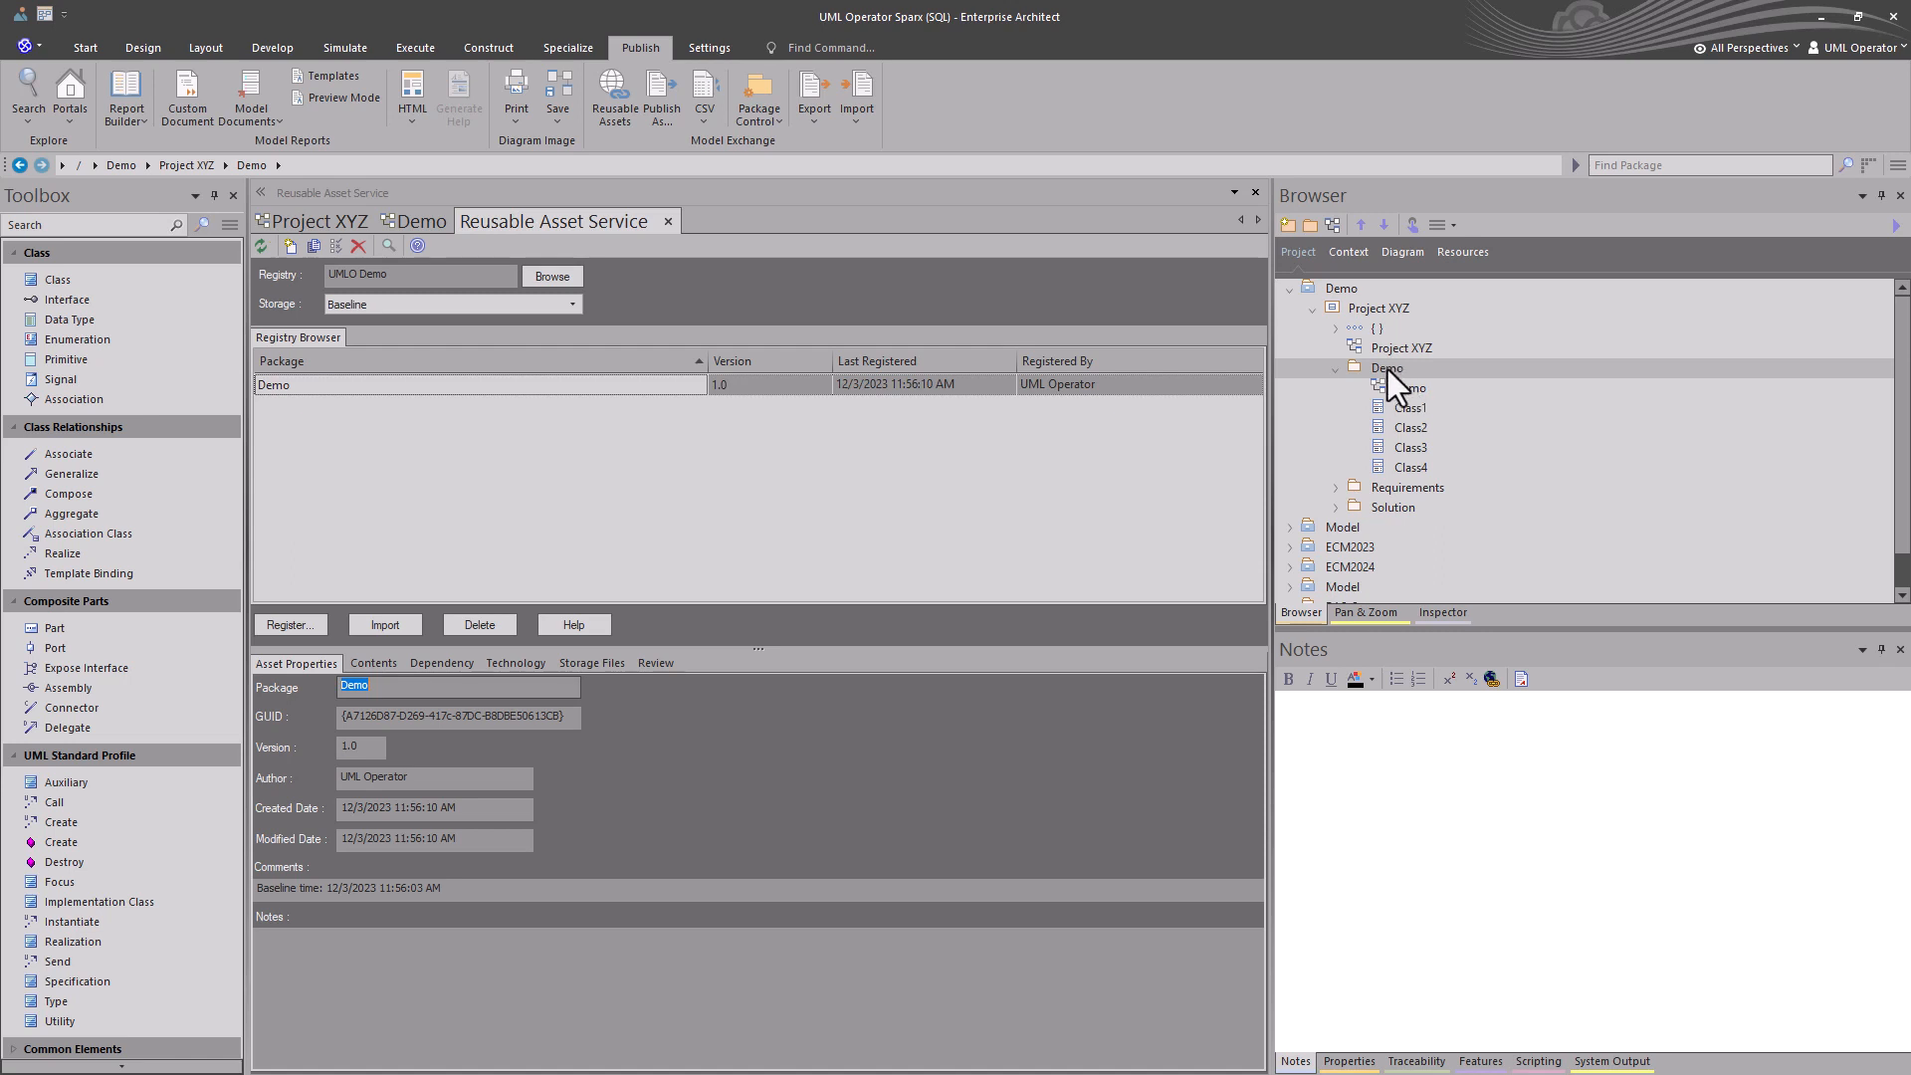
# Select the Demo package in the model, look through the registry's available storages and reselect Baseline.
pyautogui.click(1387, 368)
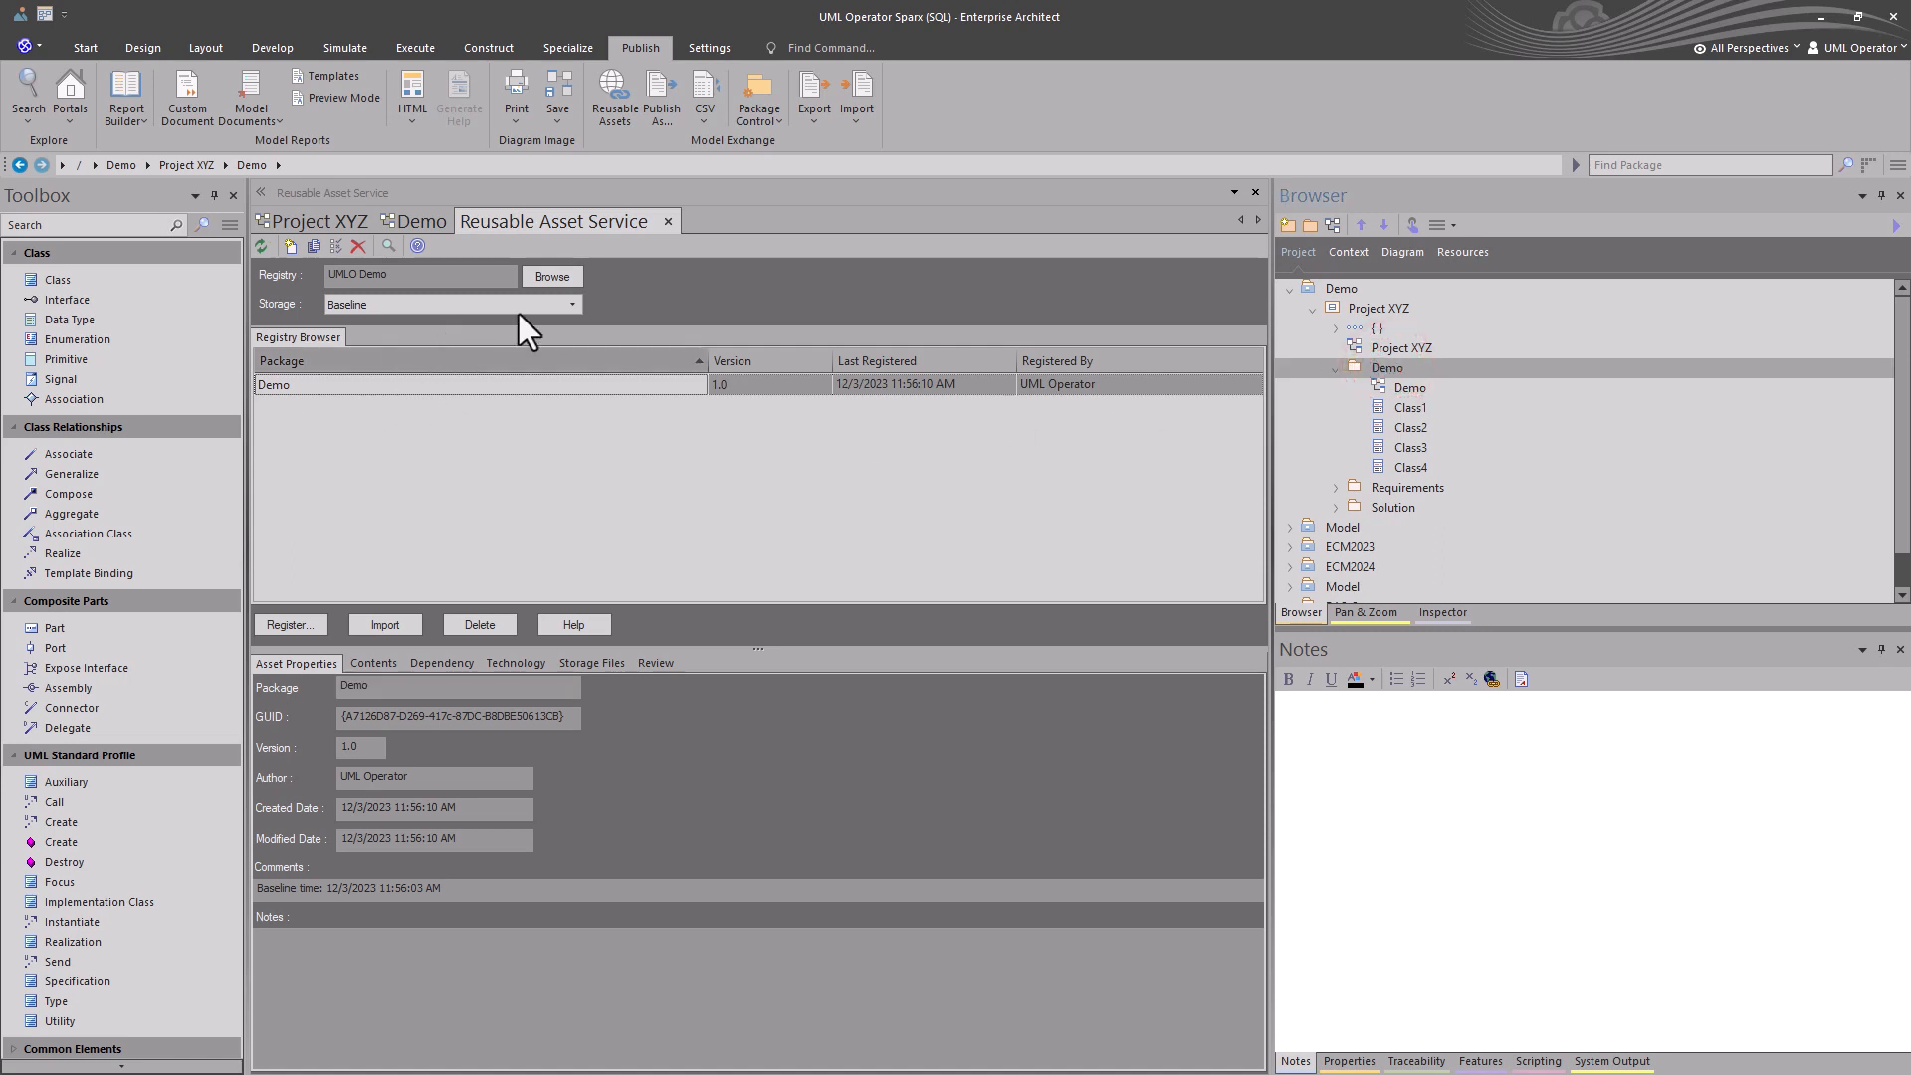
pyautogui.click(564, 306)
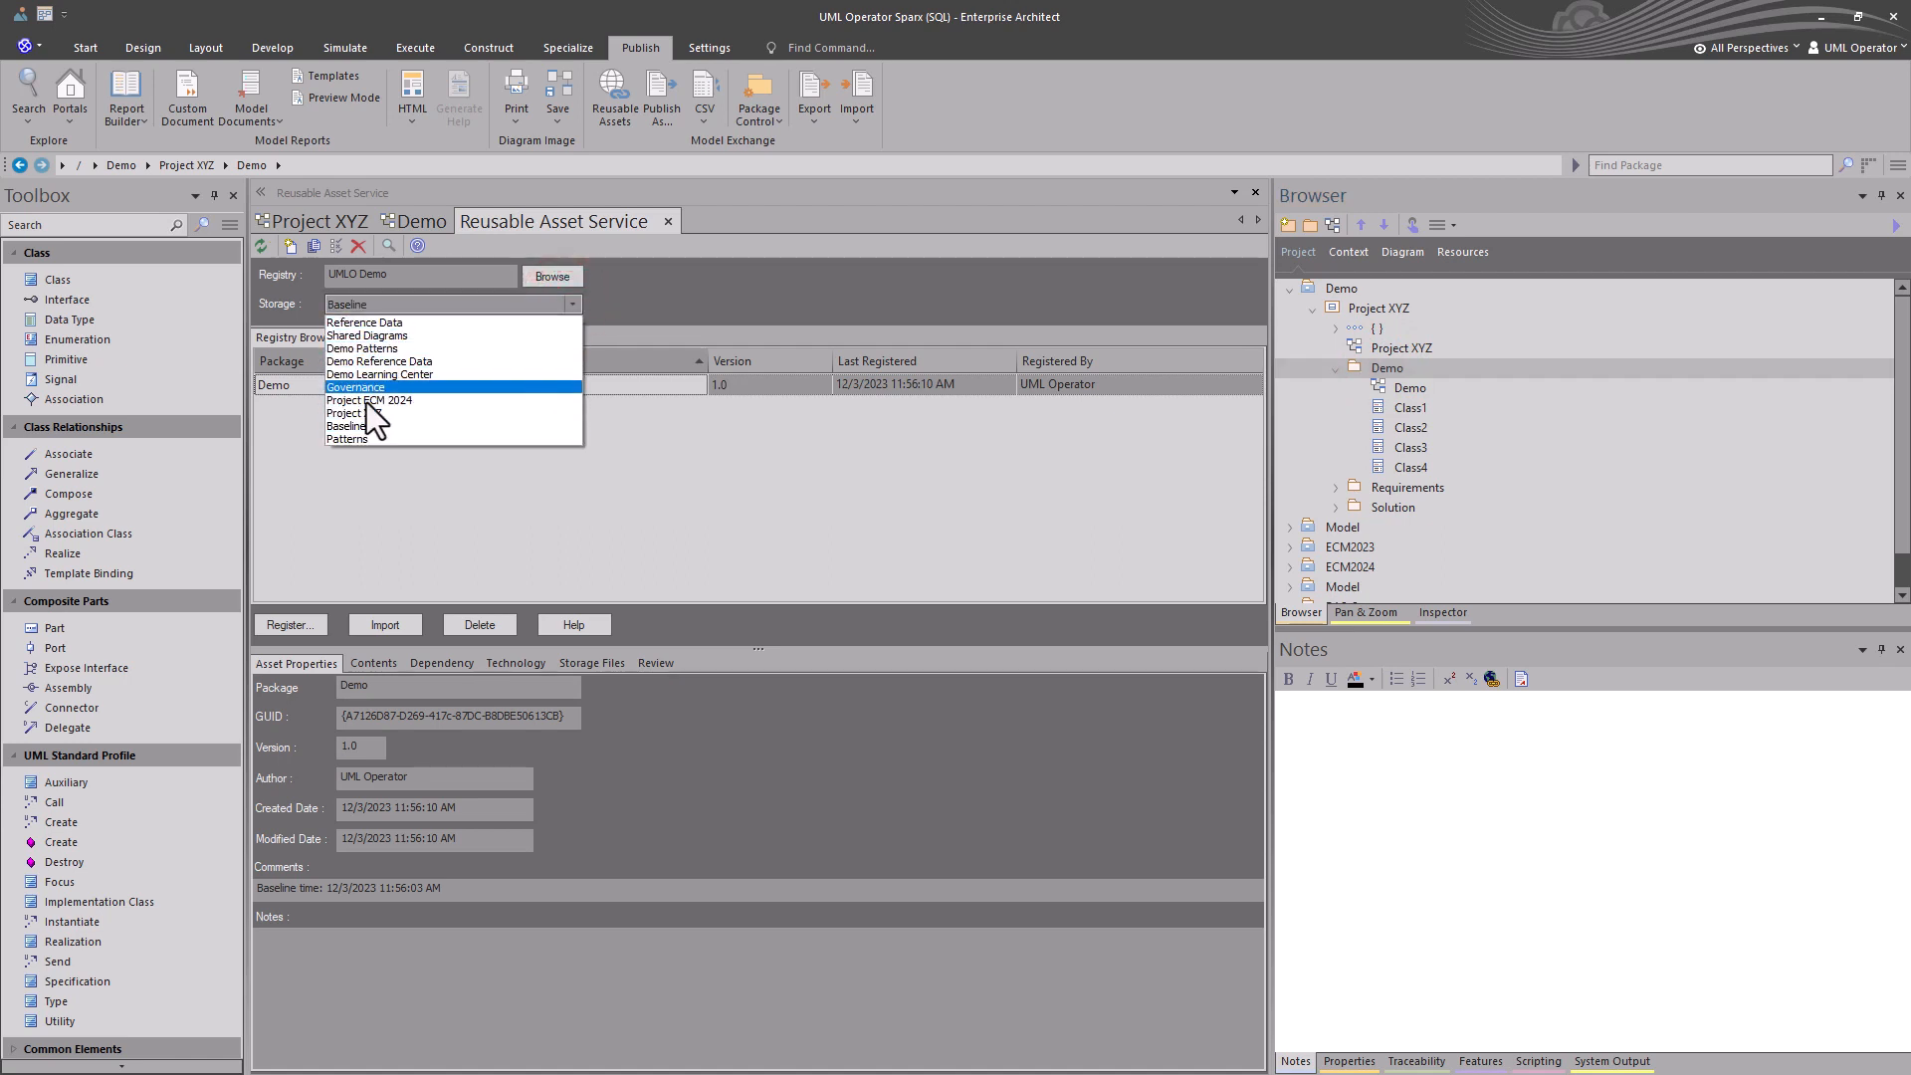
pyautogui.click(350, 425)
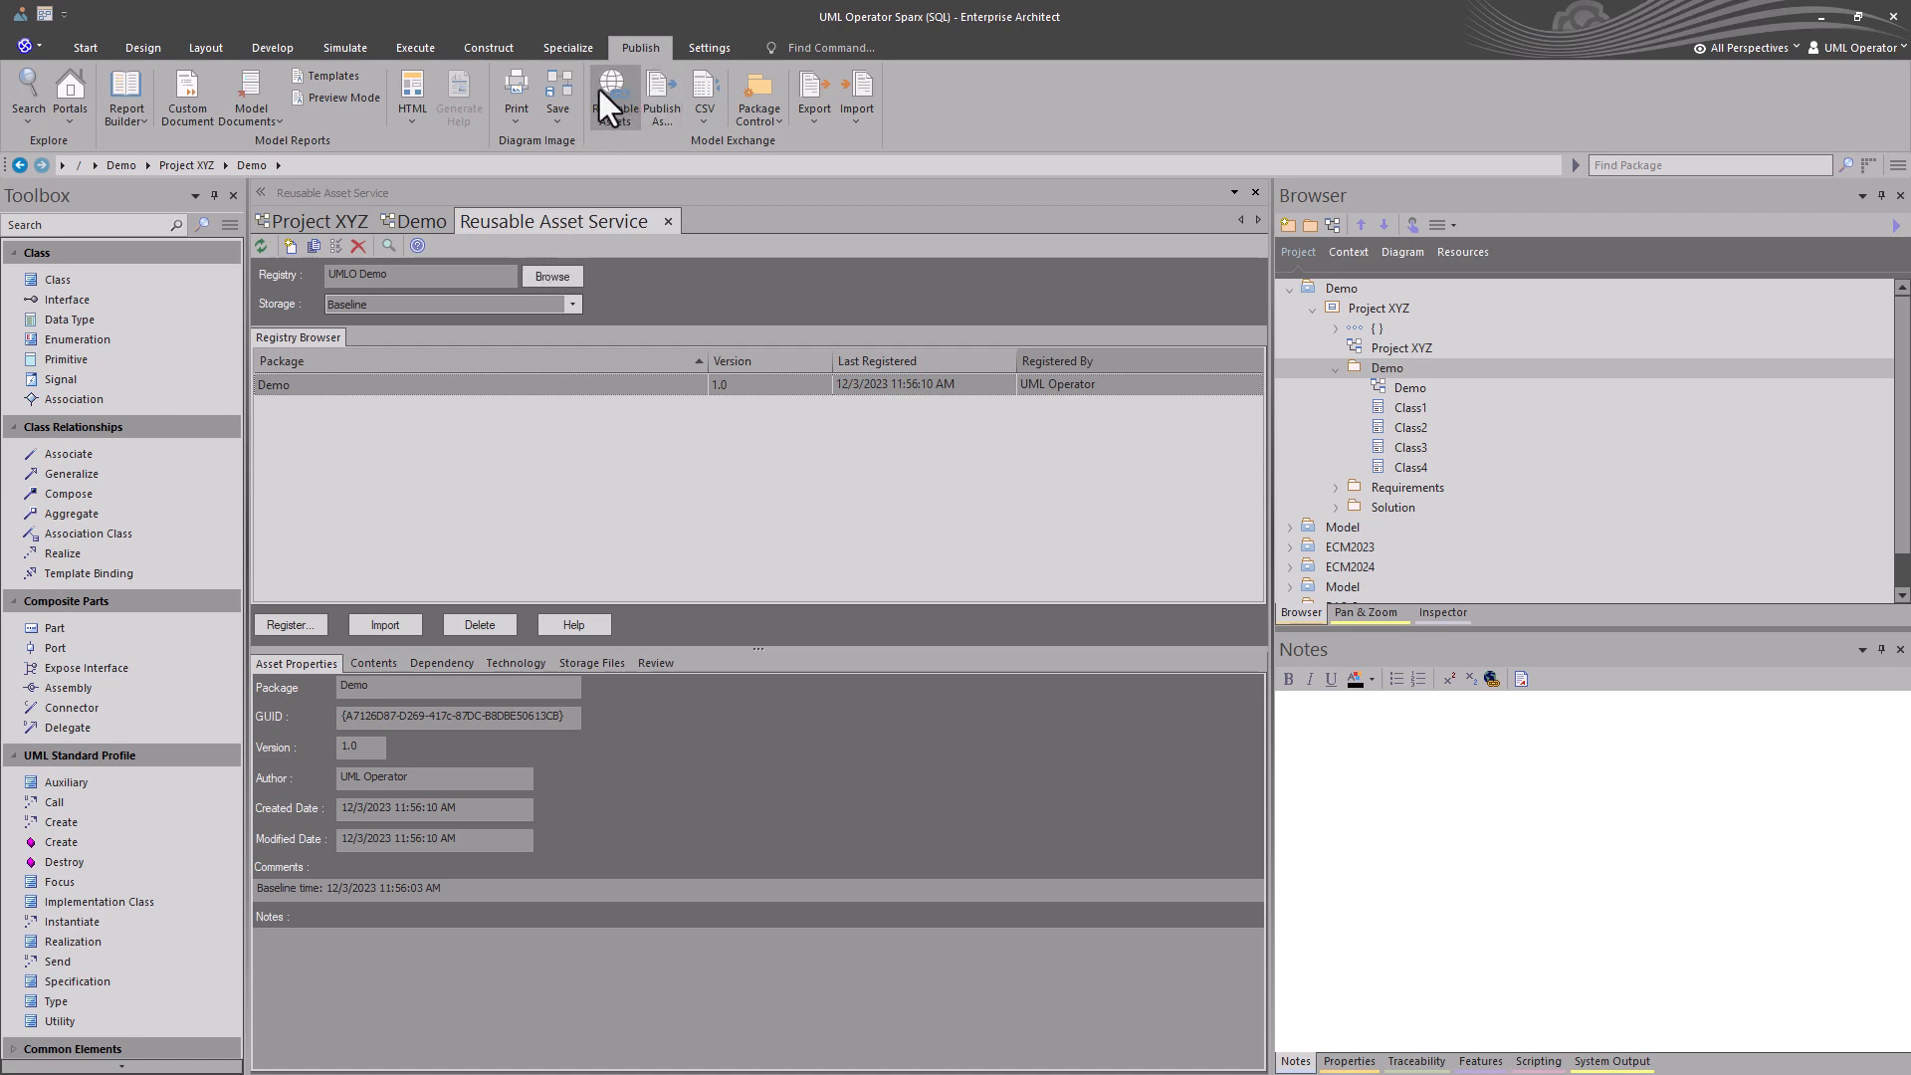
# Review the baseline settings in the model options without changing them, and reselect the registry's Baseline storage.
pyautogui.click(703, 50)
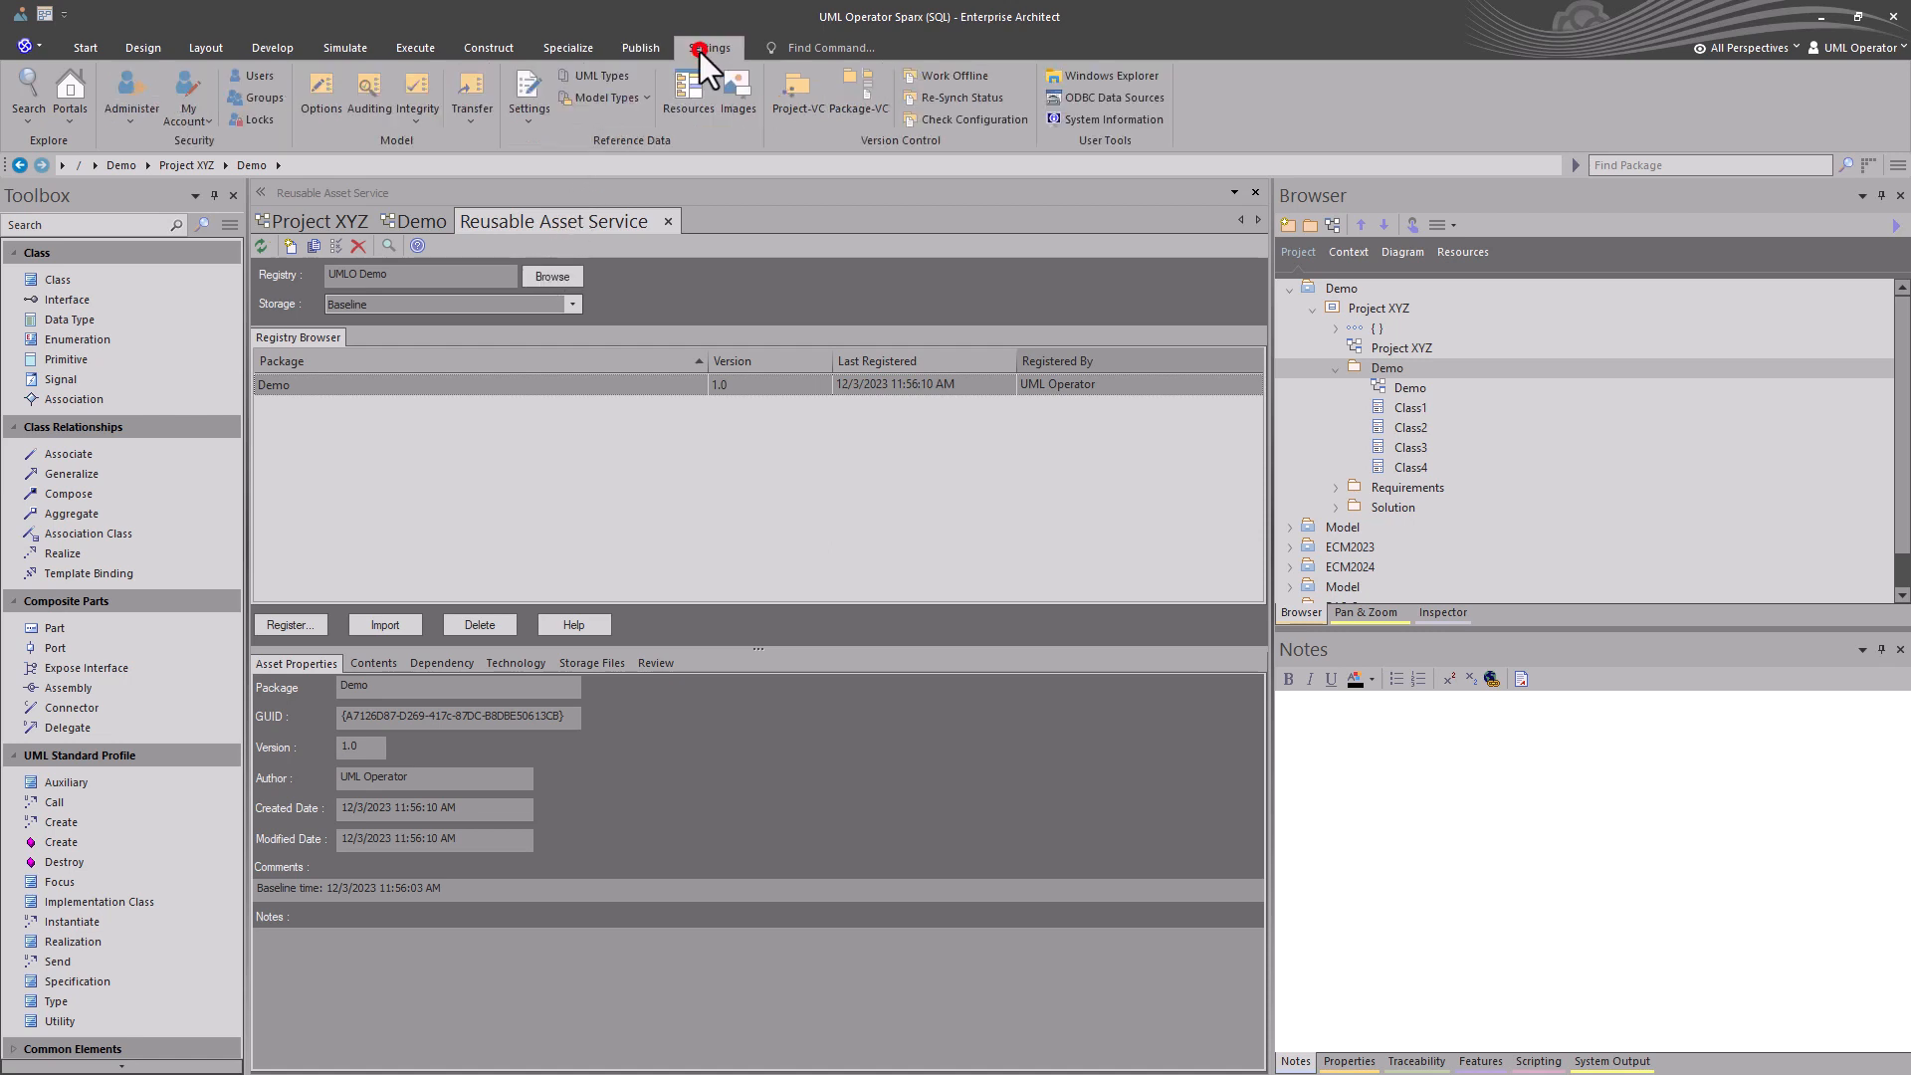
pyautogui.click(326, 96)
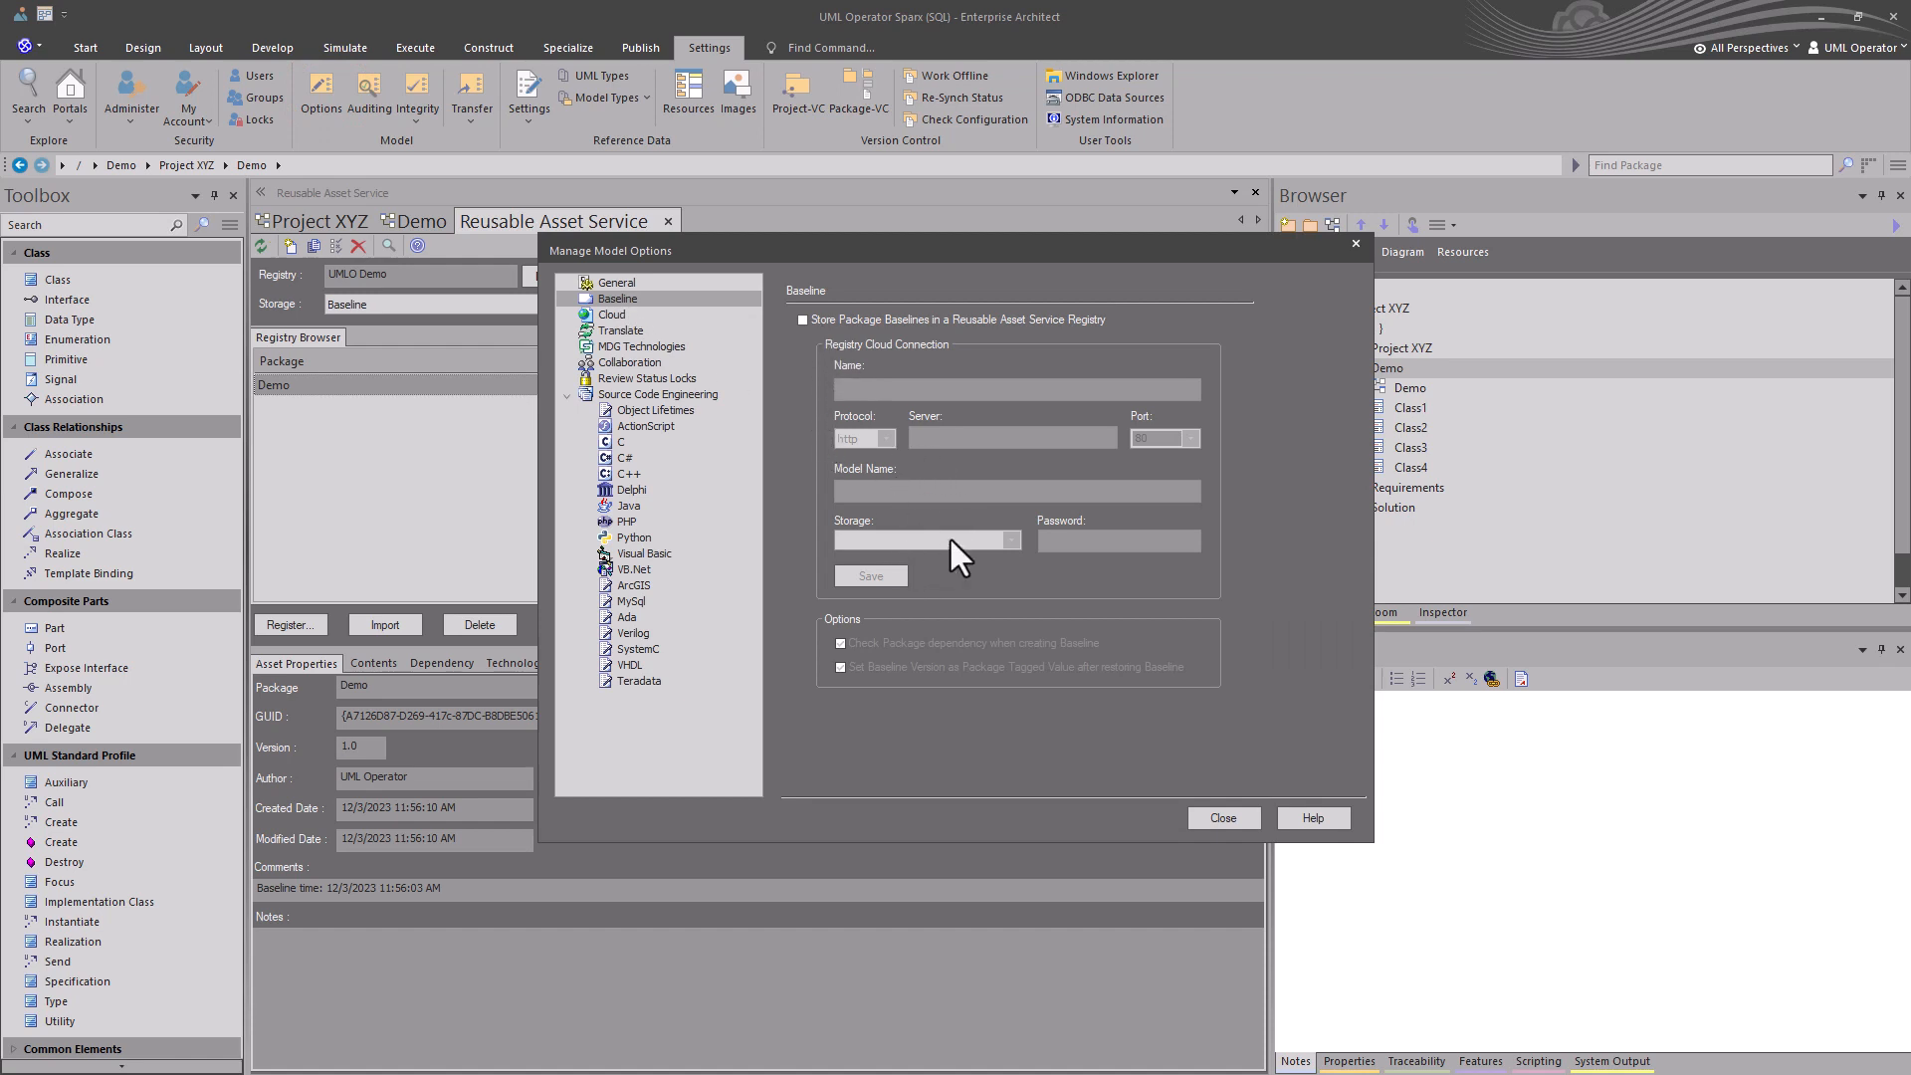
pyautogui.click(1223, 816)
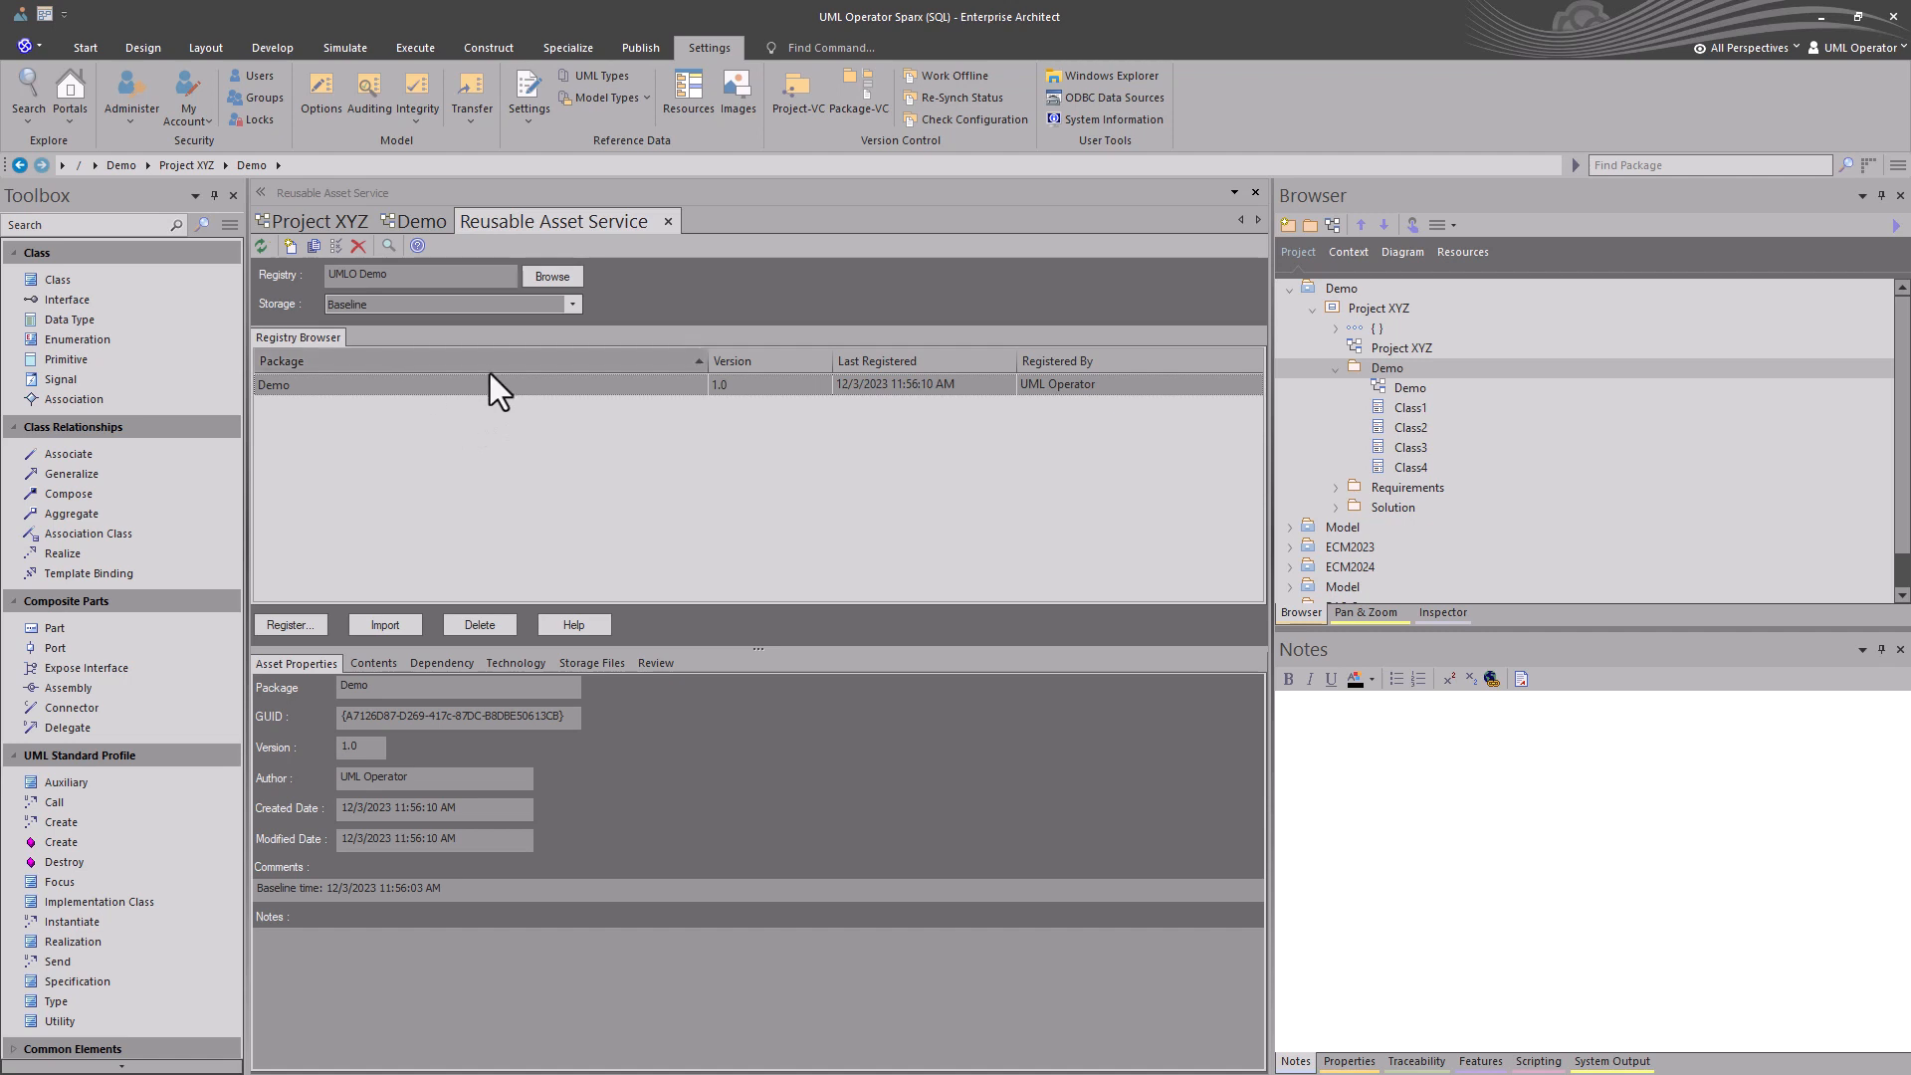
pyautogui.click(571, 301)
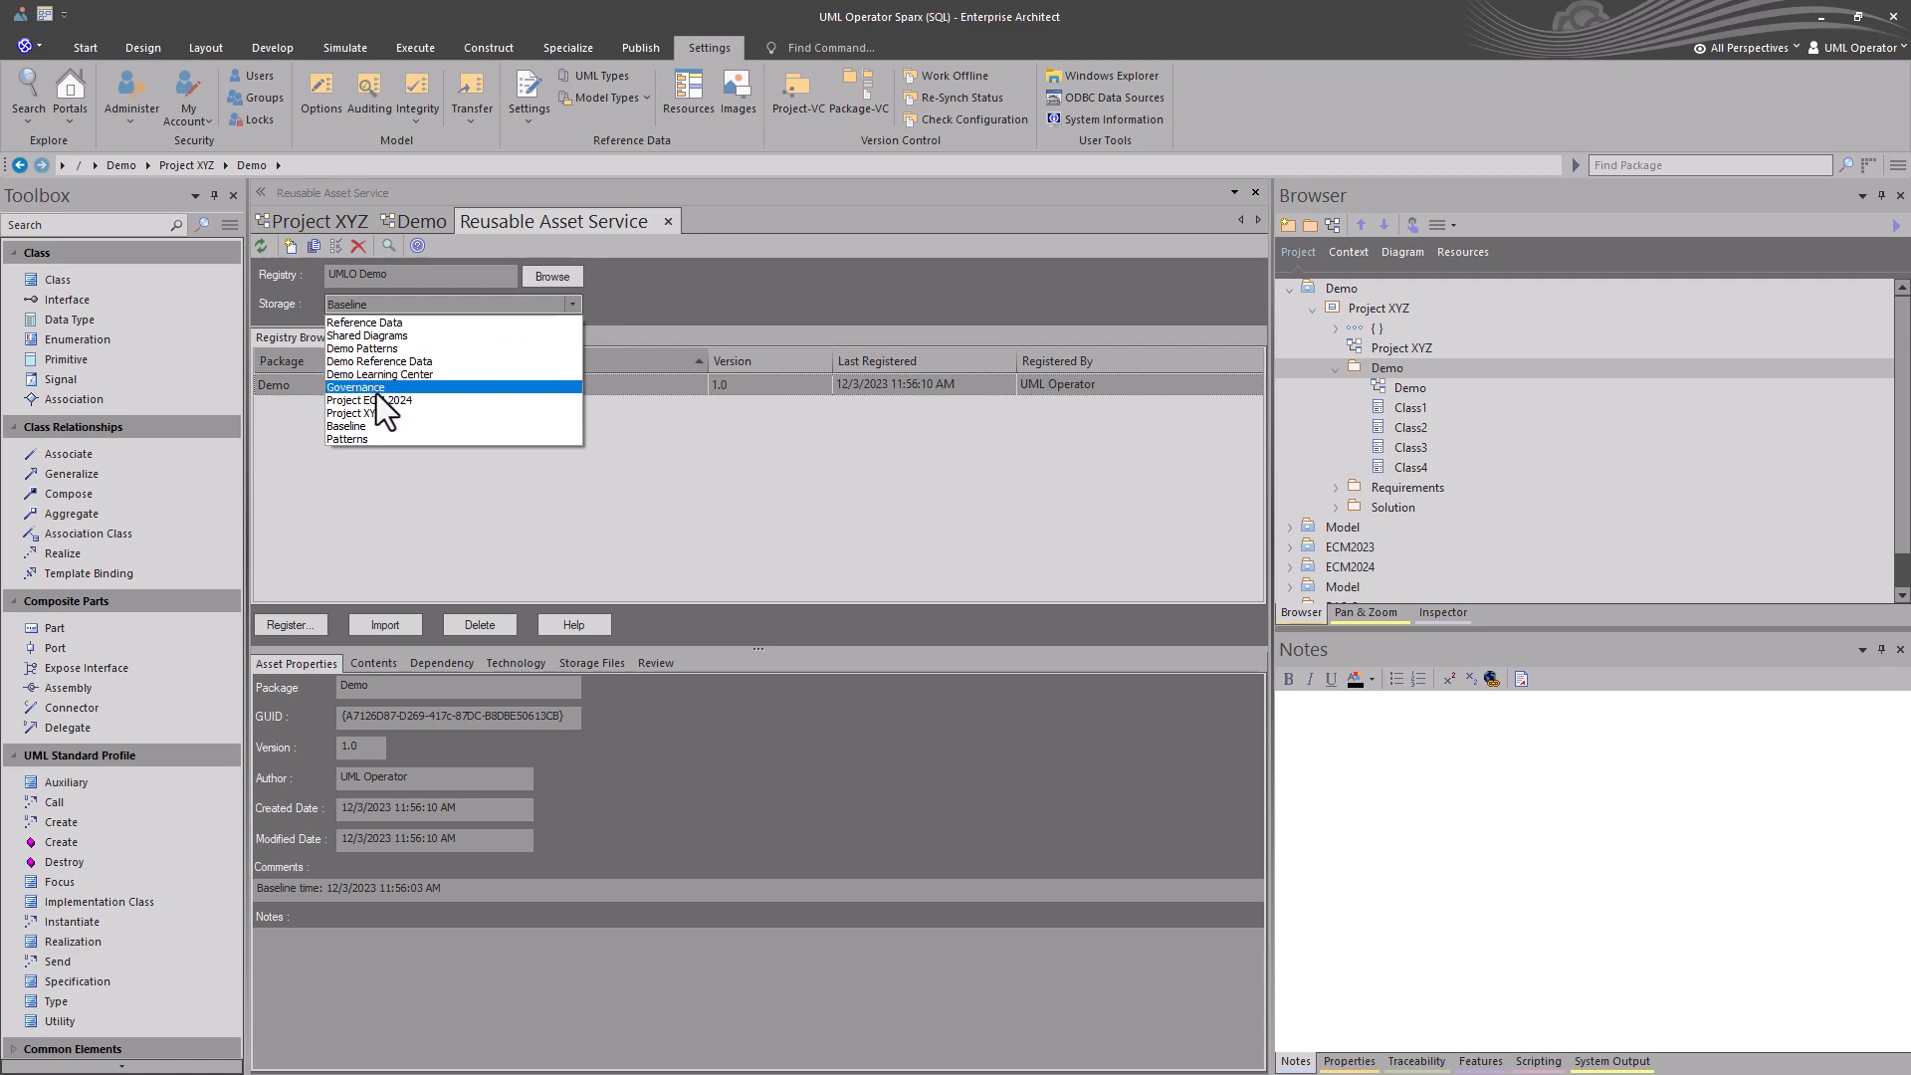
pyautogui.click(354, 426)
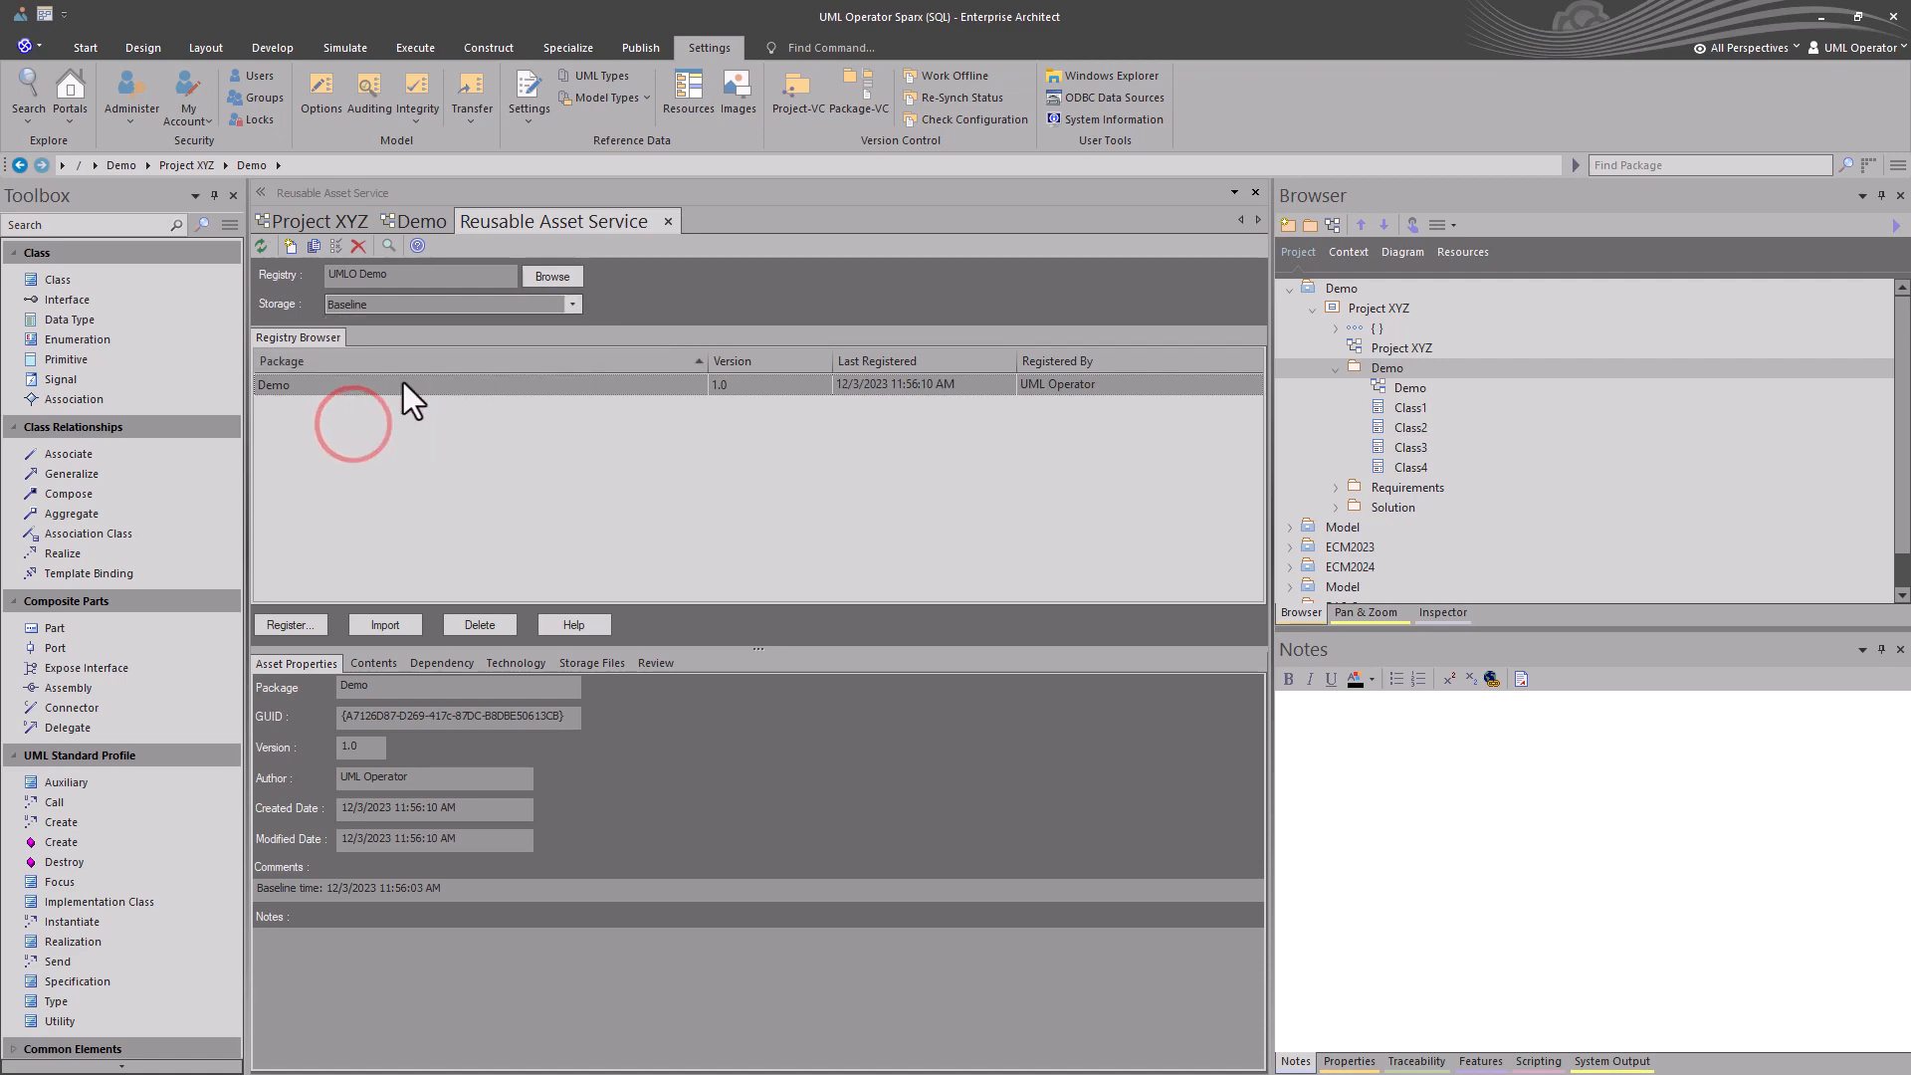